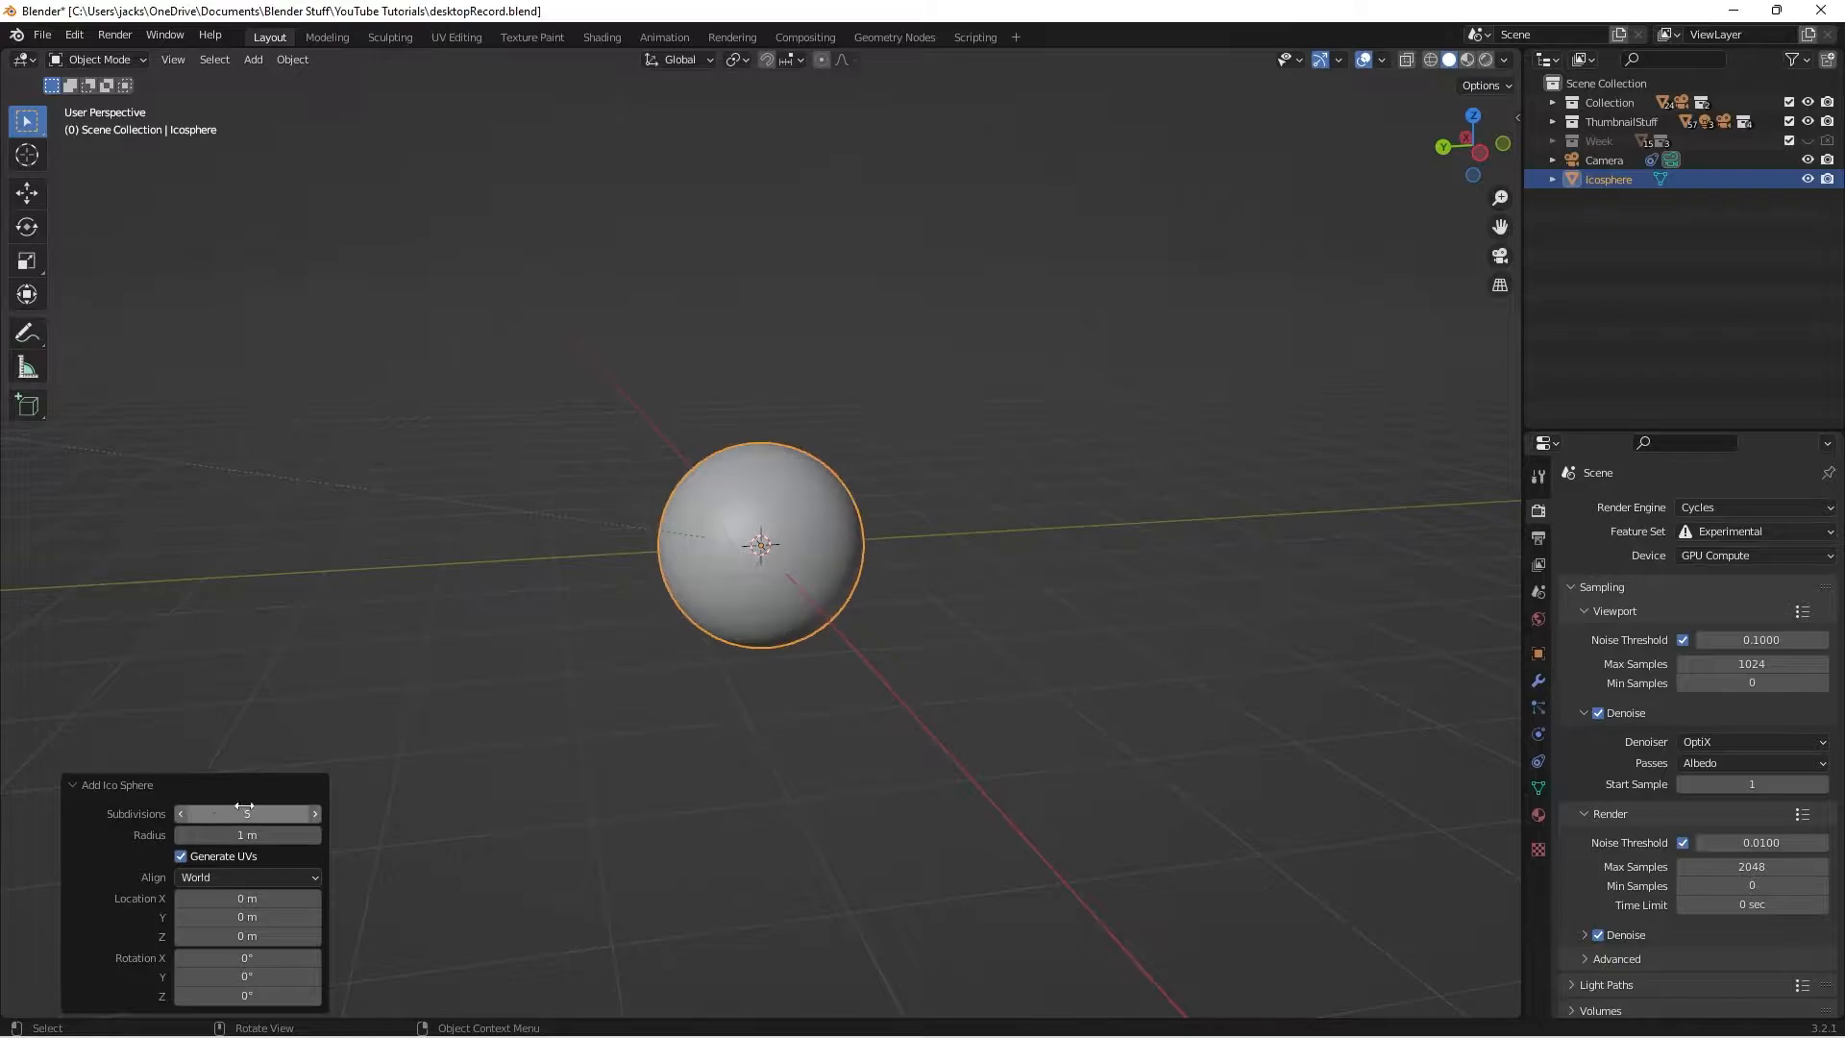
View the icosphere through the scene camera and clear the selection
{"action": "left_click", "coordinate": [788, 567]}
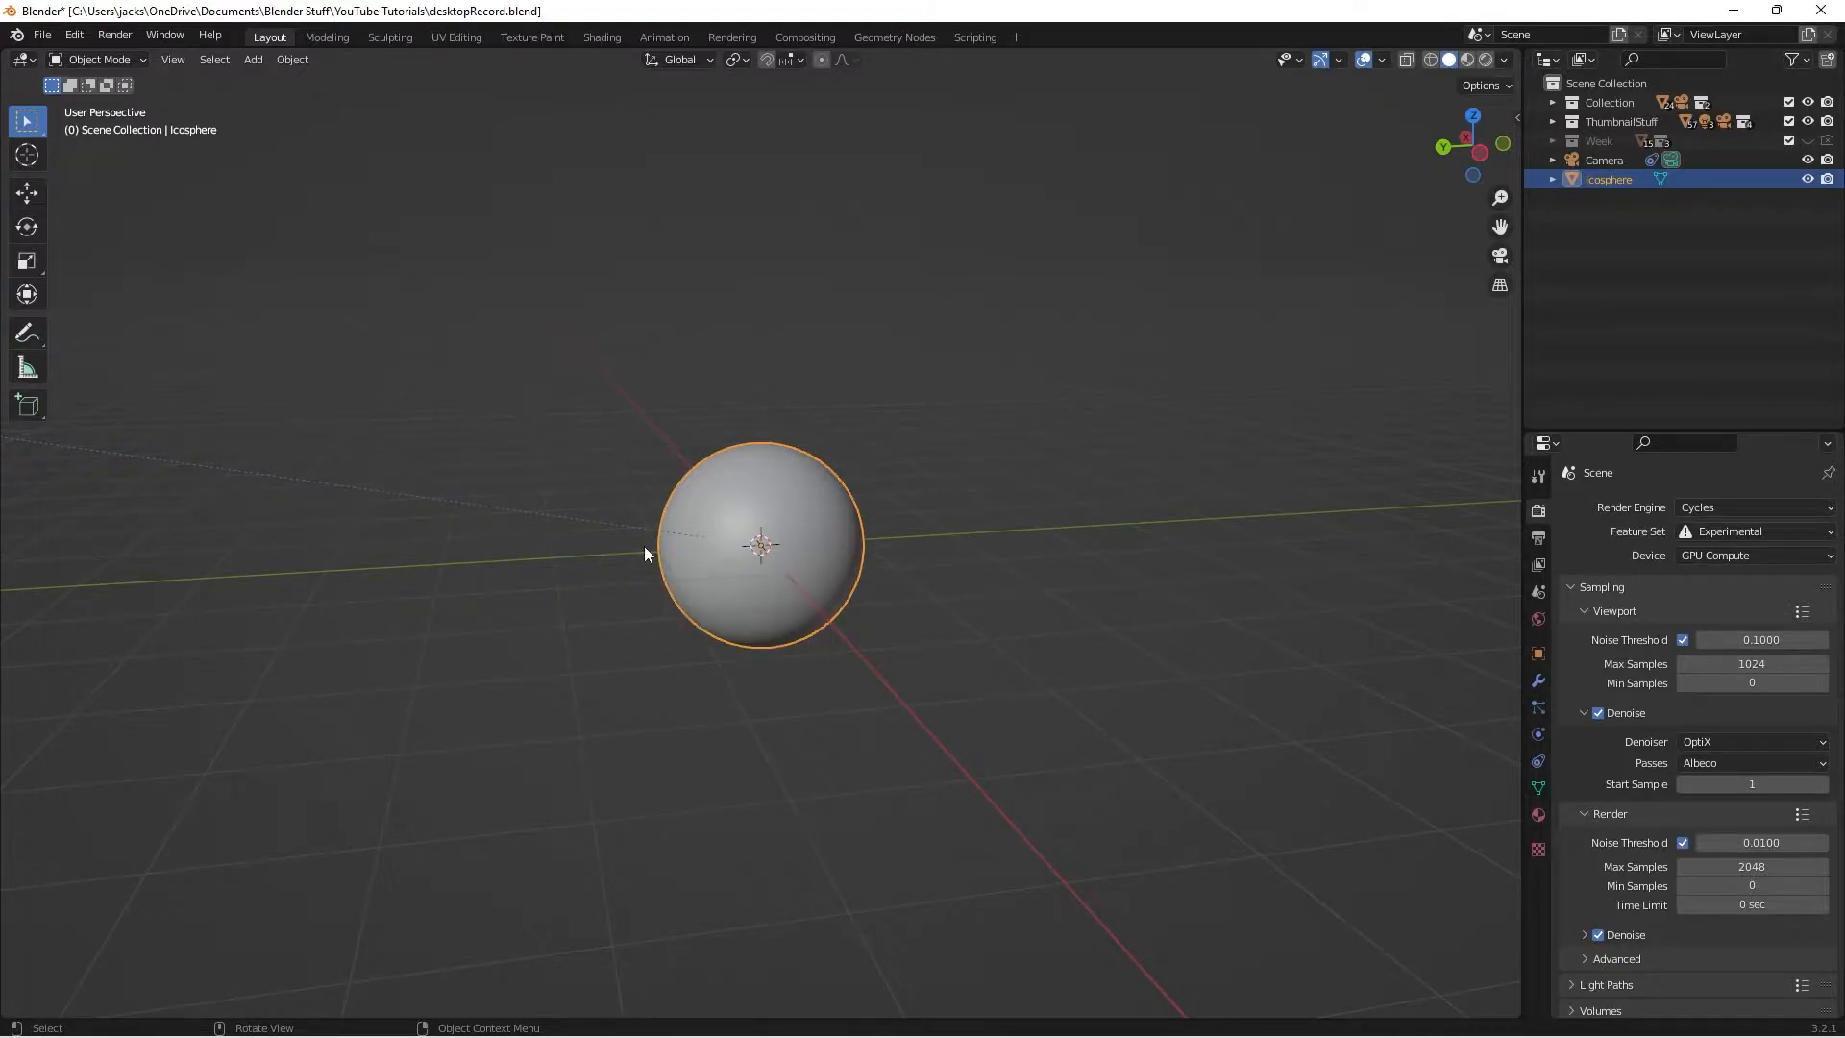
{"action": "middle_click_drag", "start_coordinate": [647, 544], "coordinate": [665, 548]}
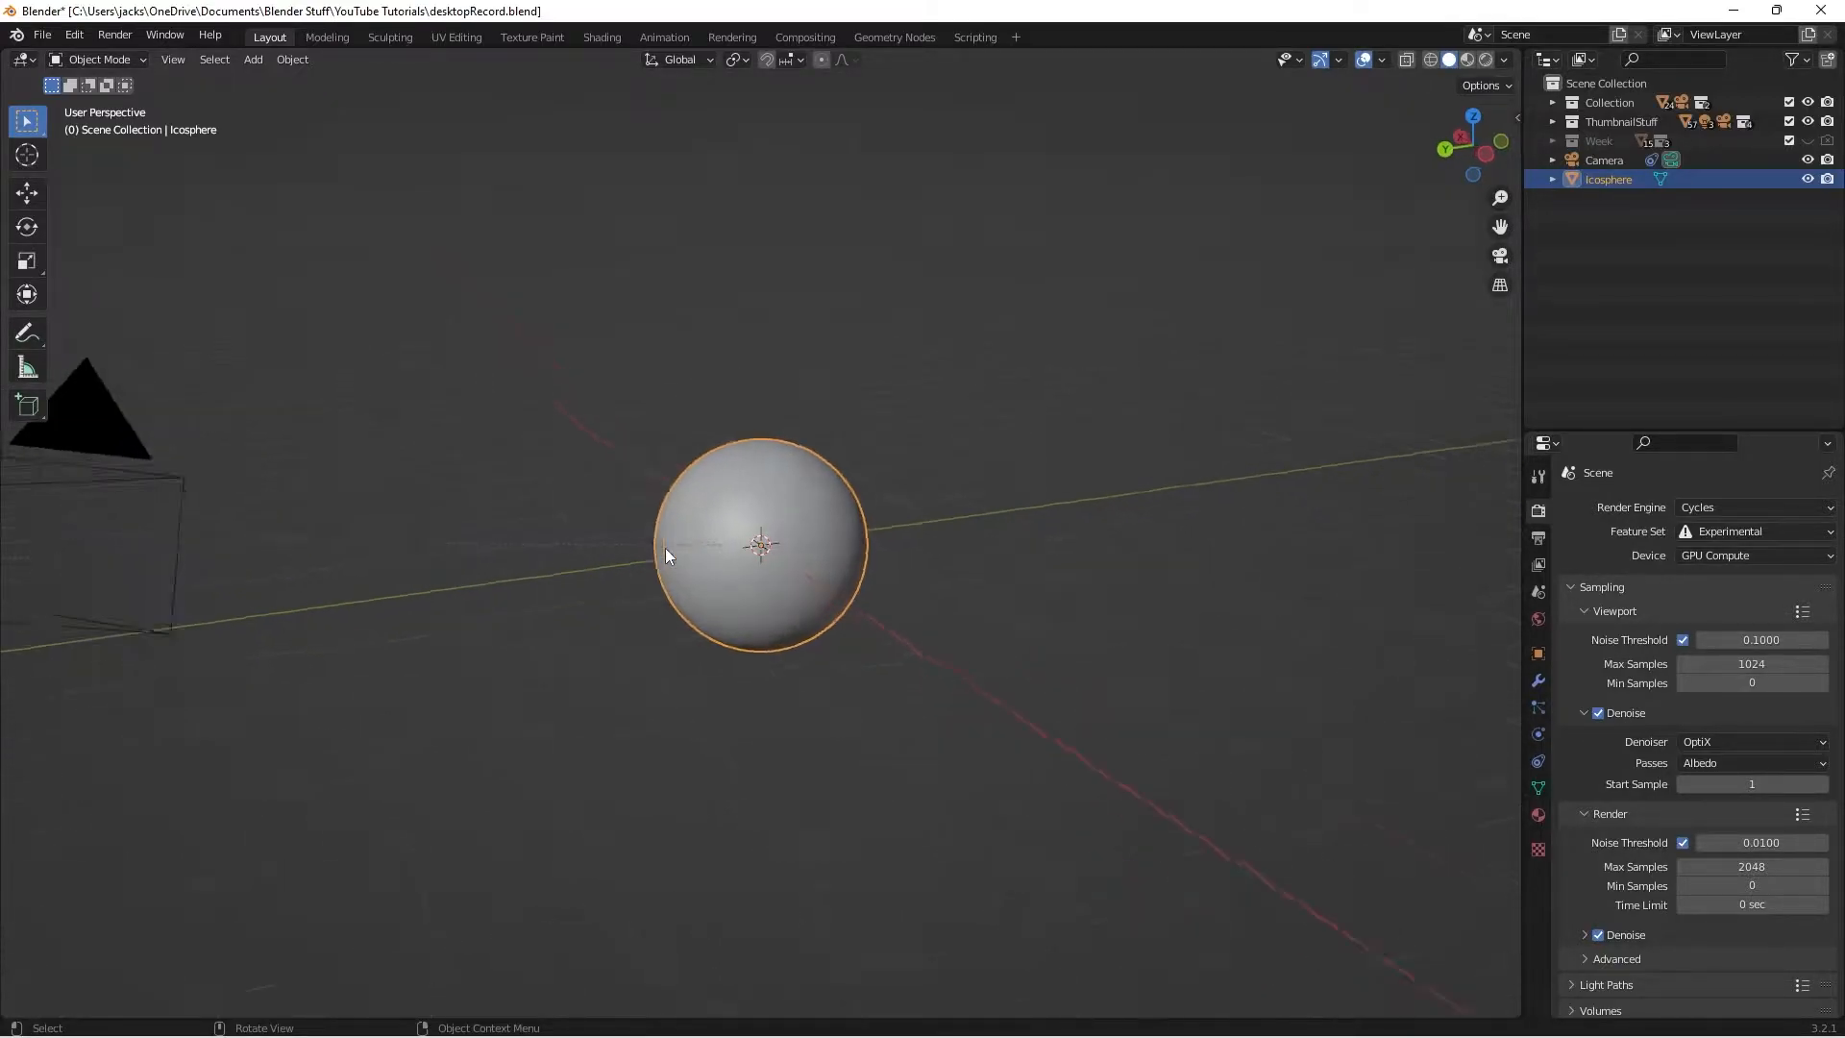
{"action": "key", "text": "KP_0"}
{"action": "left_click", "coordinate": [1072, 463]}
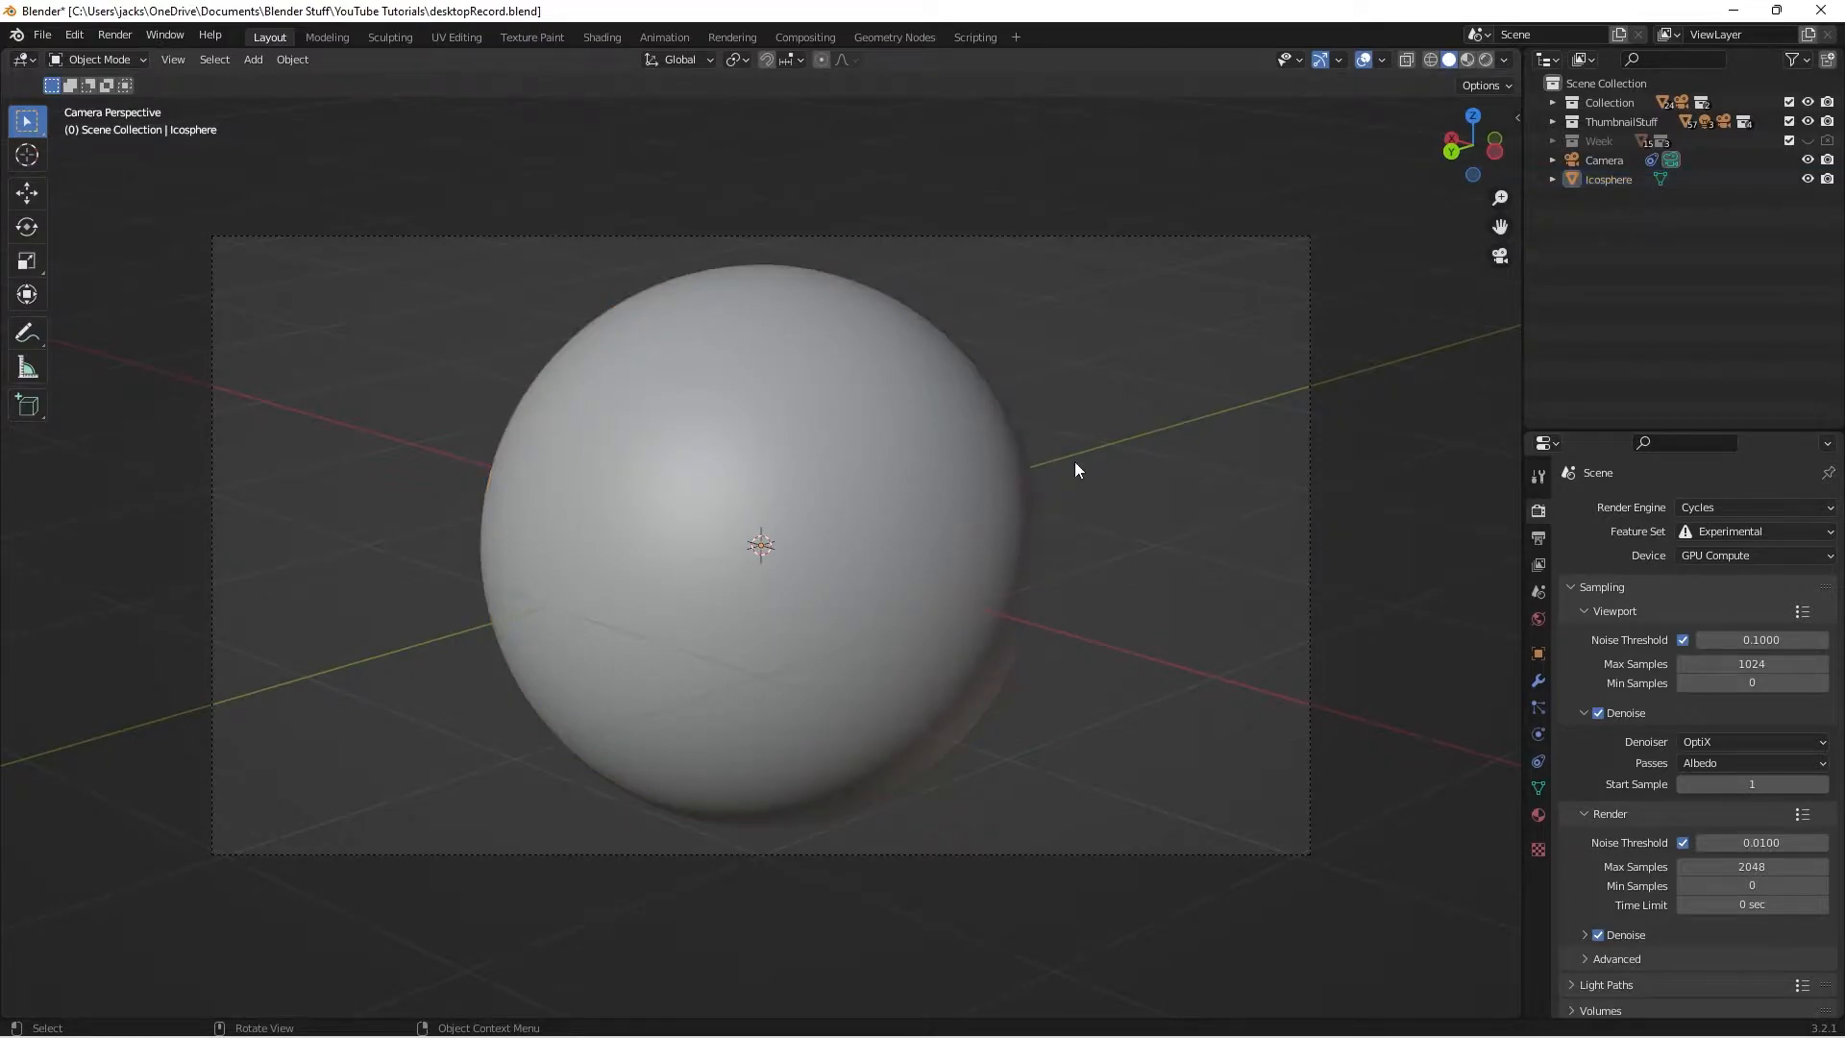
Switch to the Shading workspace, set the viewport to rendered shading and check its lighting options
{"action": "left_click", "coordinate": [616, 37]}
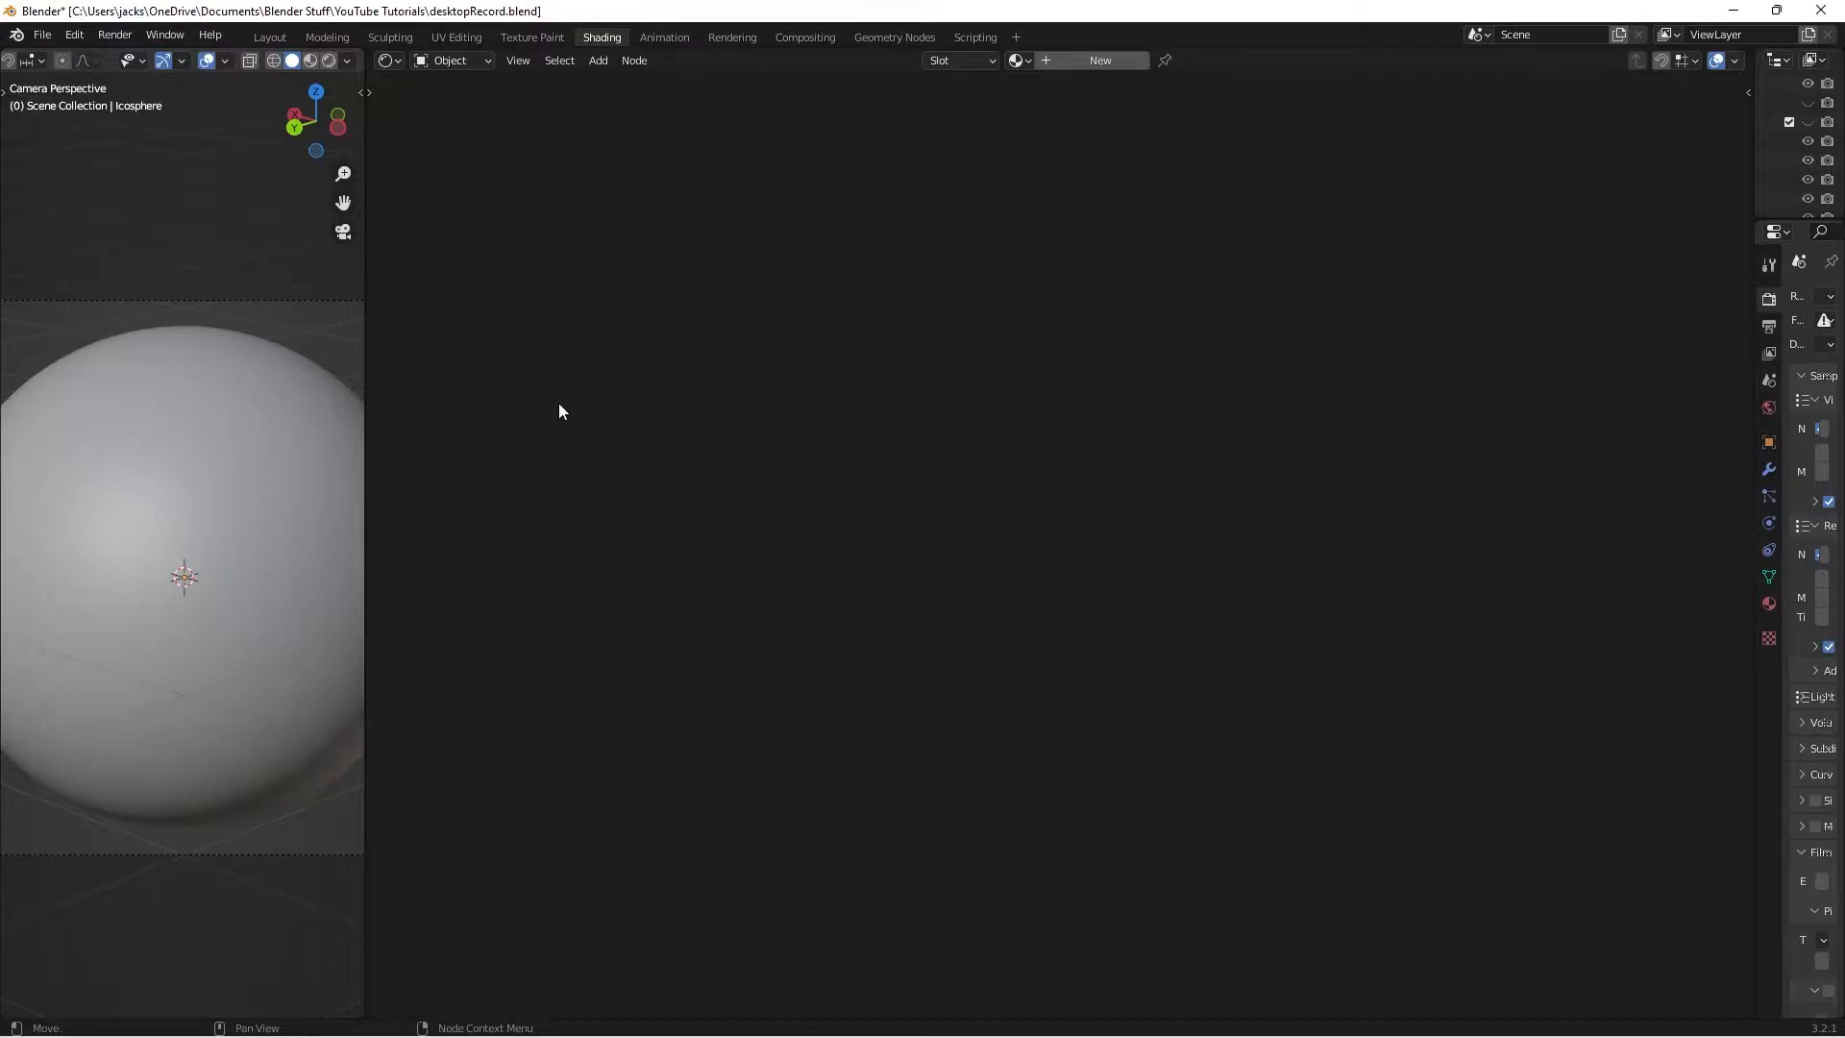
{"action": "left_click", "coordinate": [328, 61]}
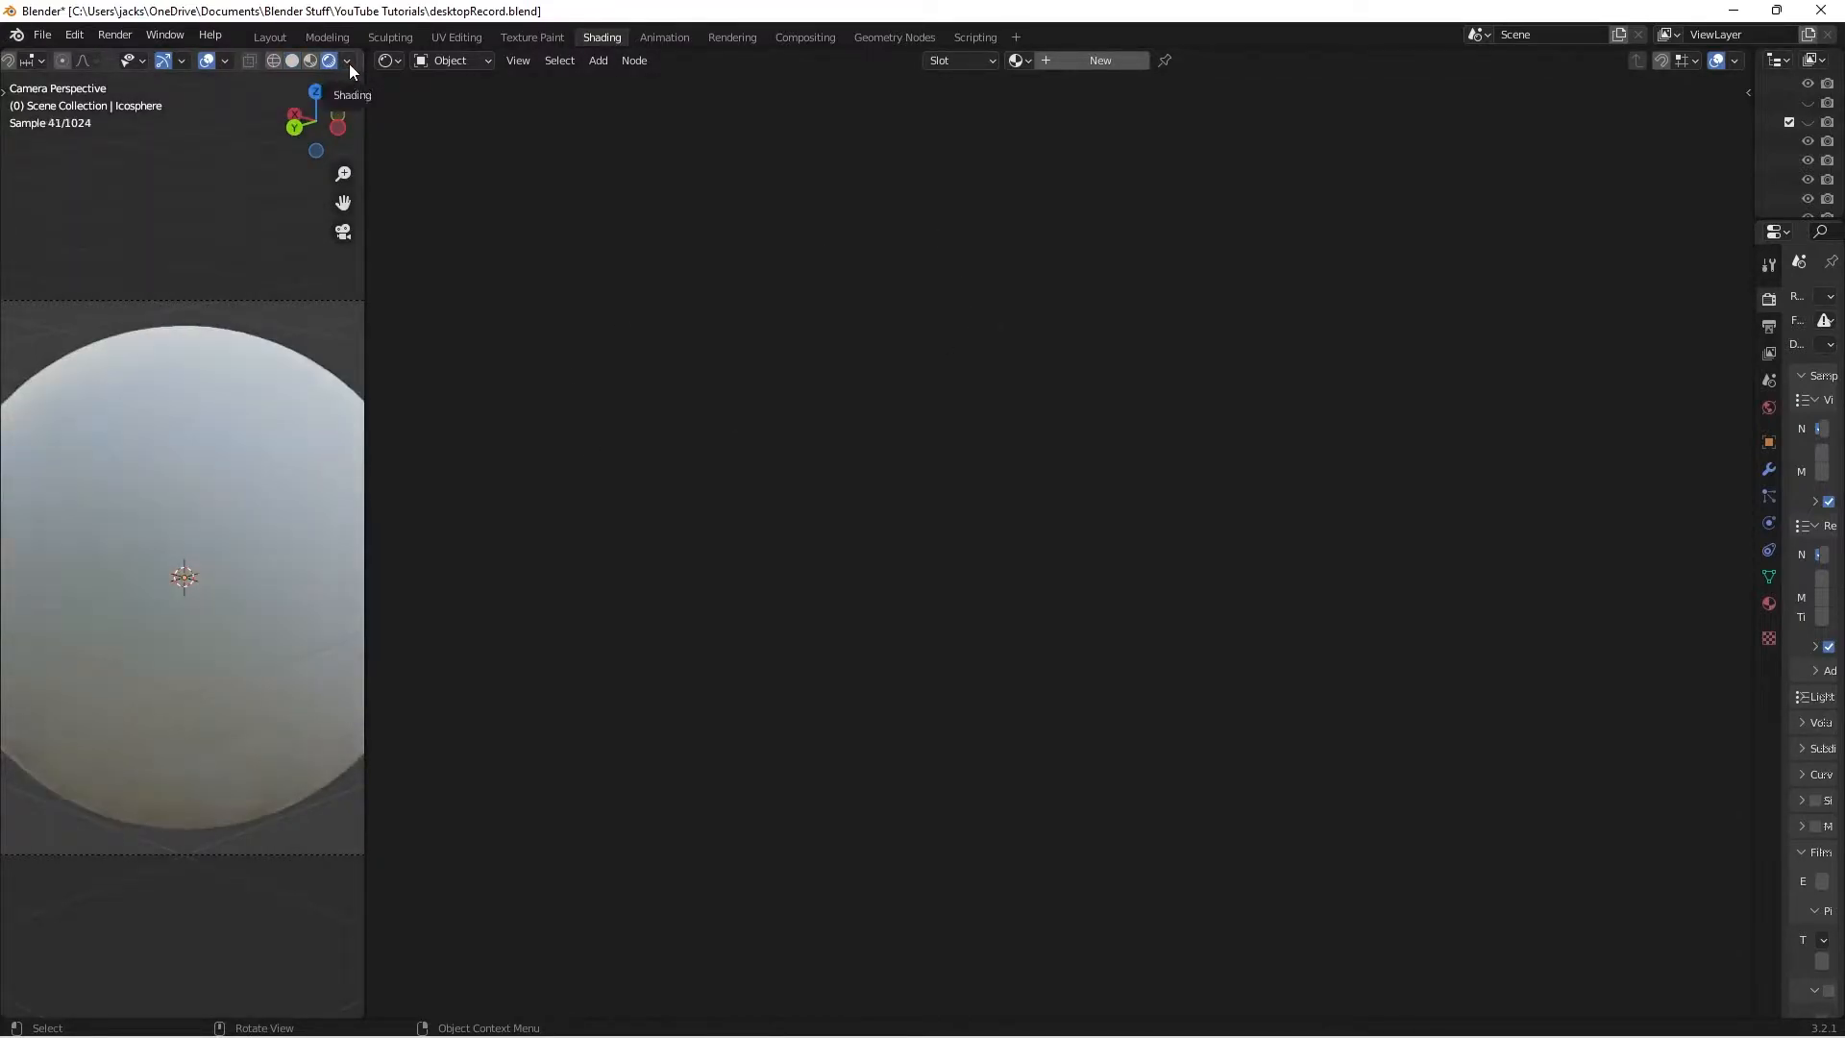
{"action": "left_click", "coordinate": [348, 61]}
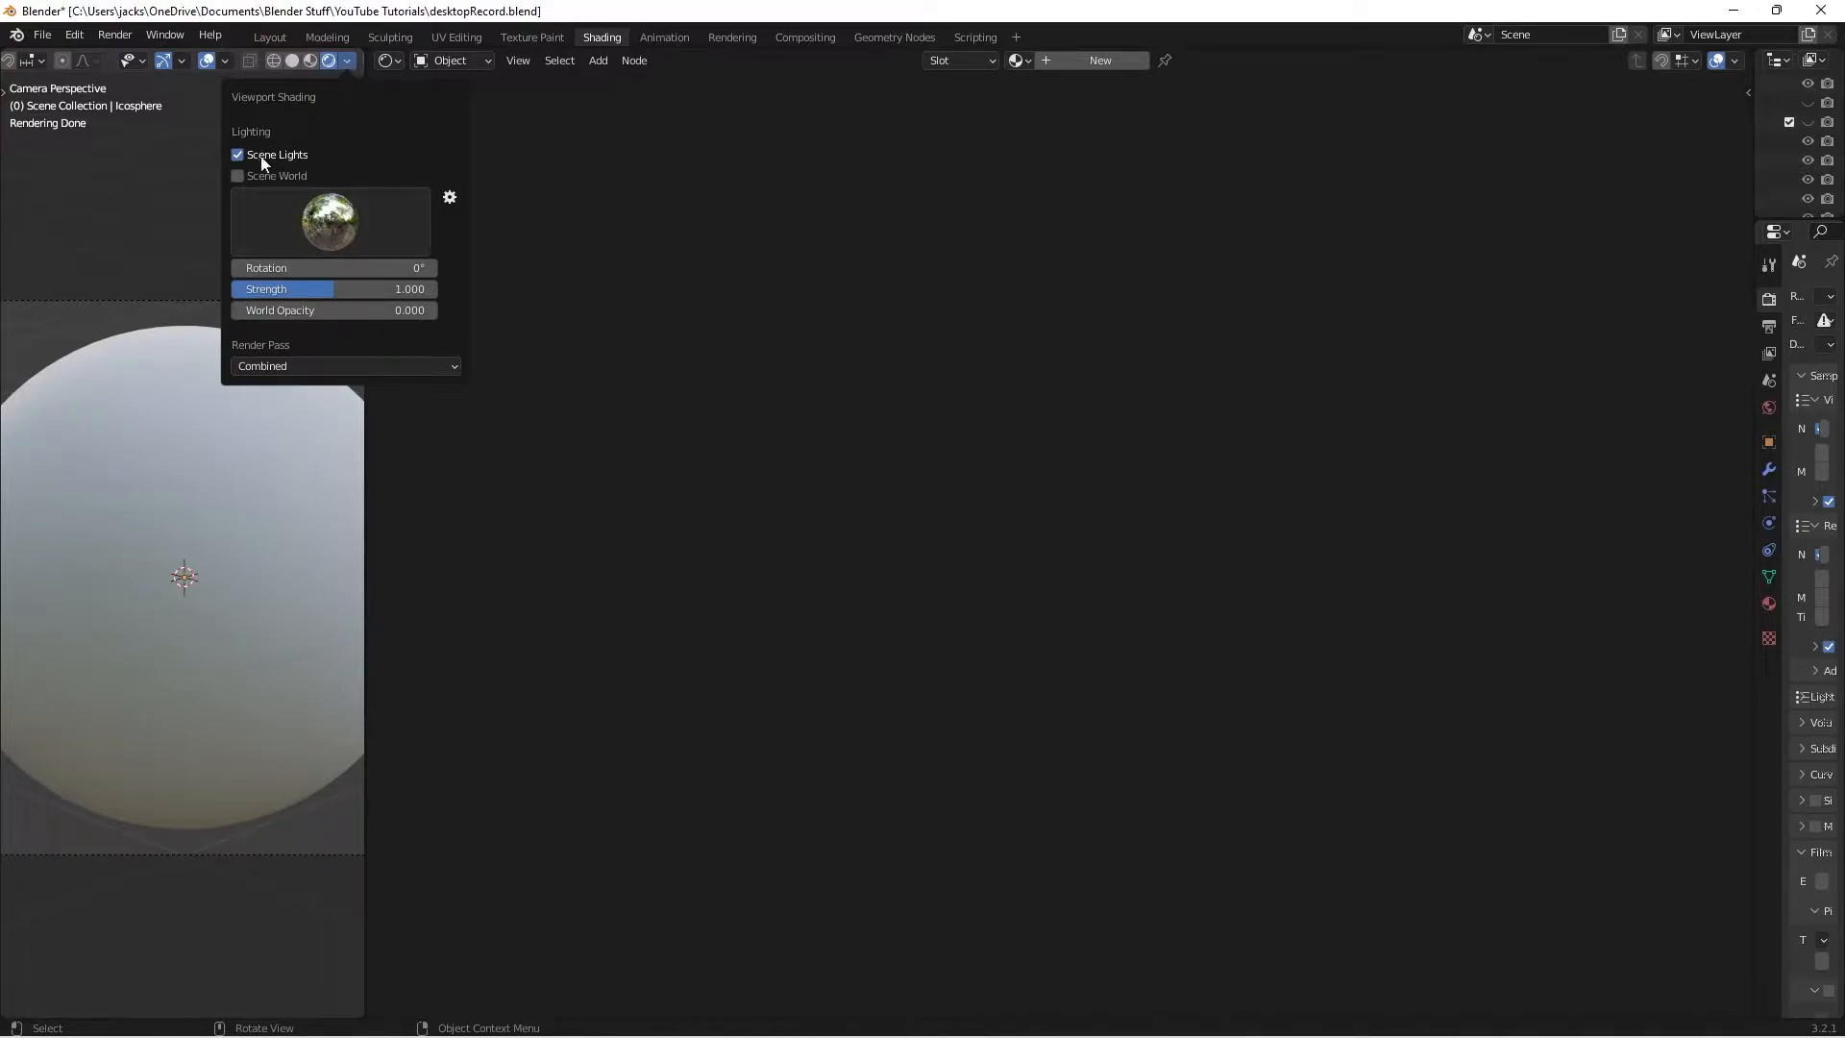
{"action": "left_click", "coordinate": [337, 227]}
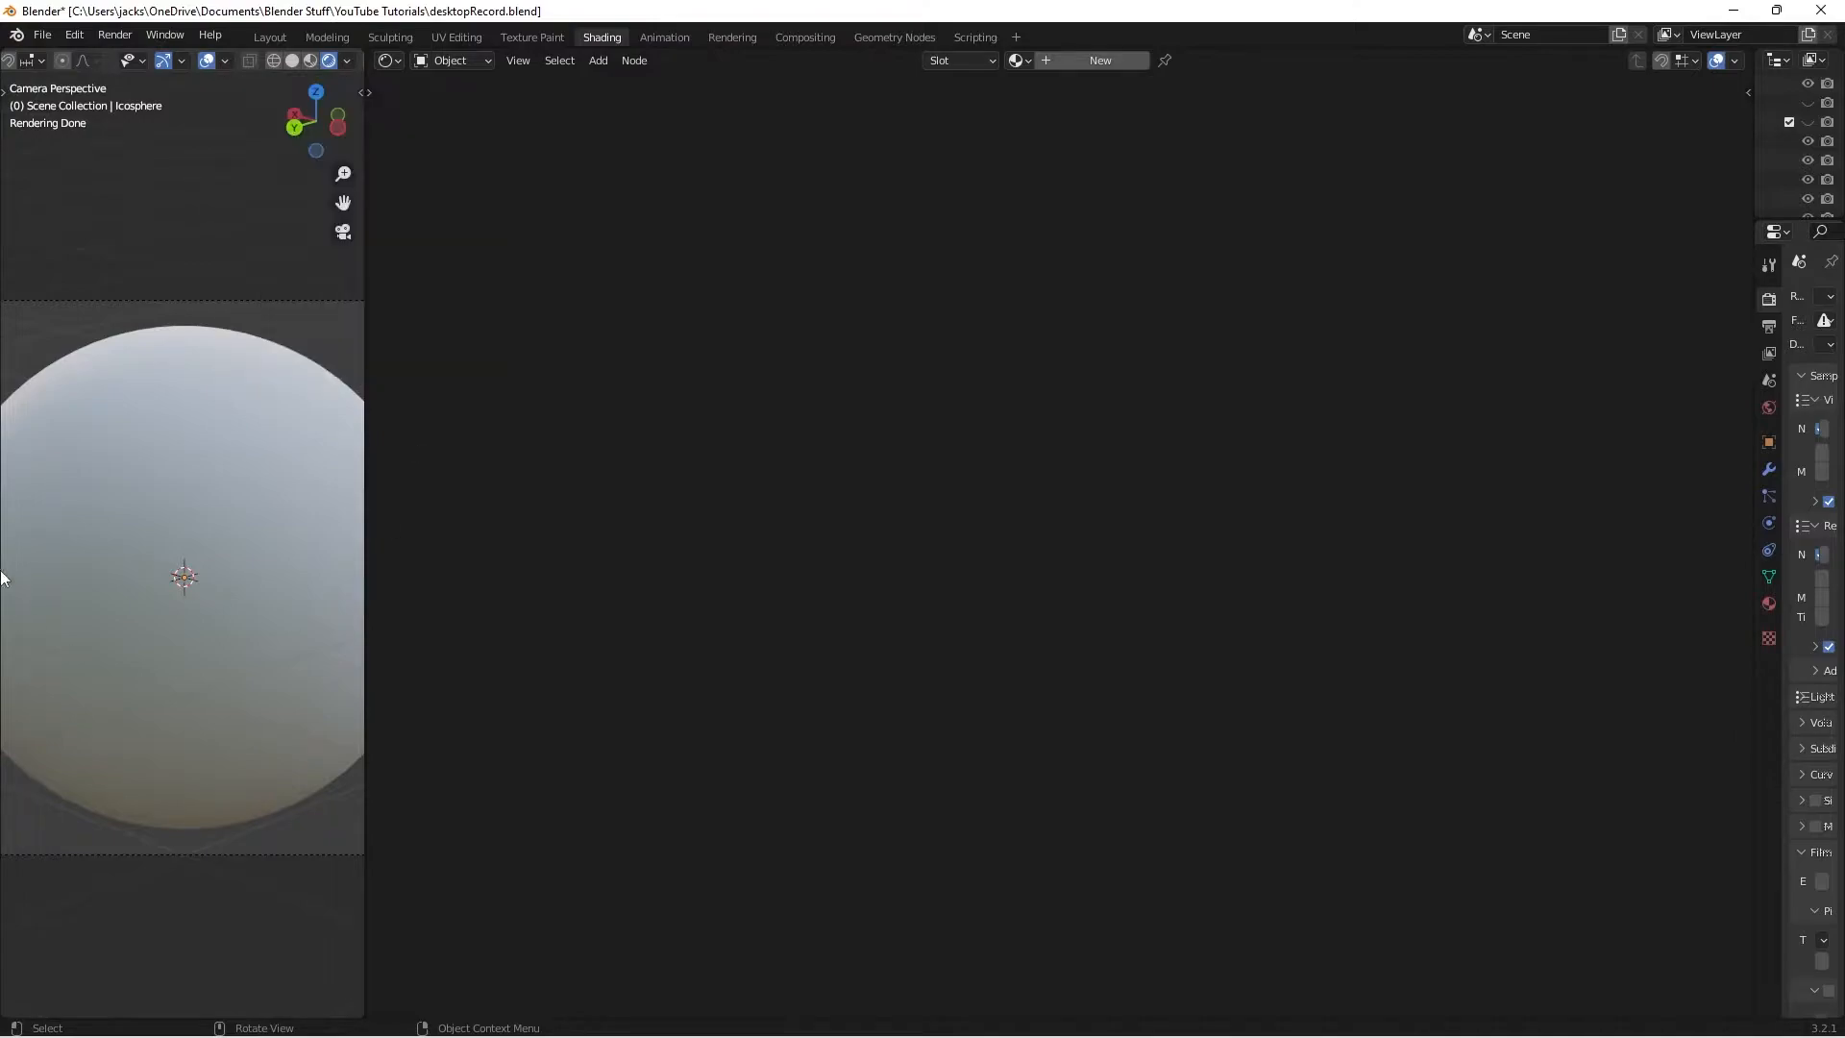
{"action": "scroll", "coordinate": [119, 515], "scroll_direction": "down", "scroll_amount": 1}
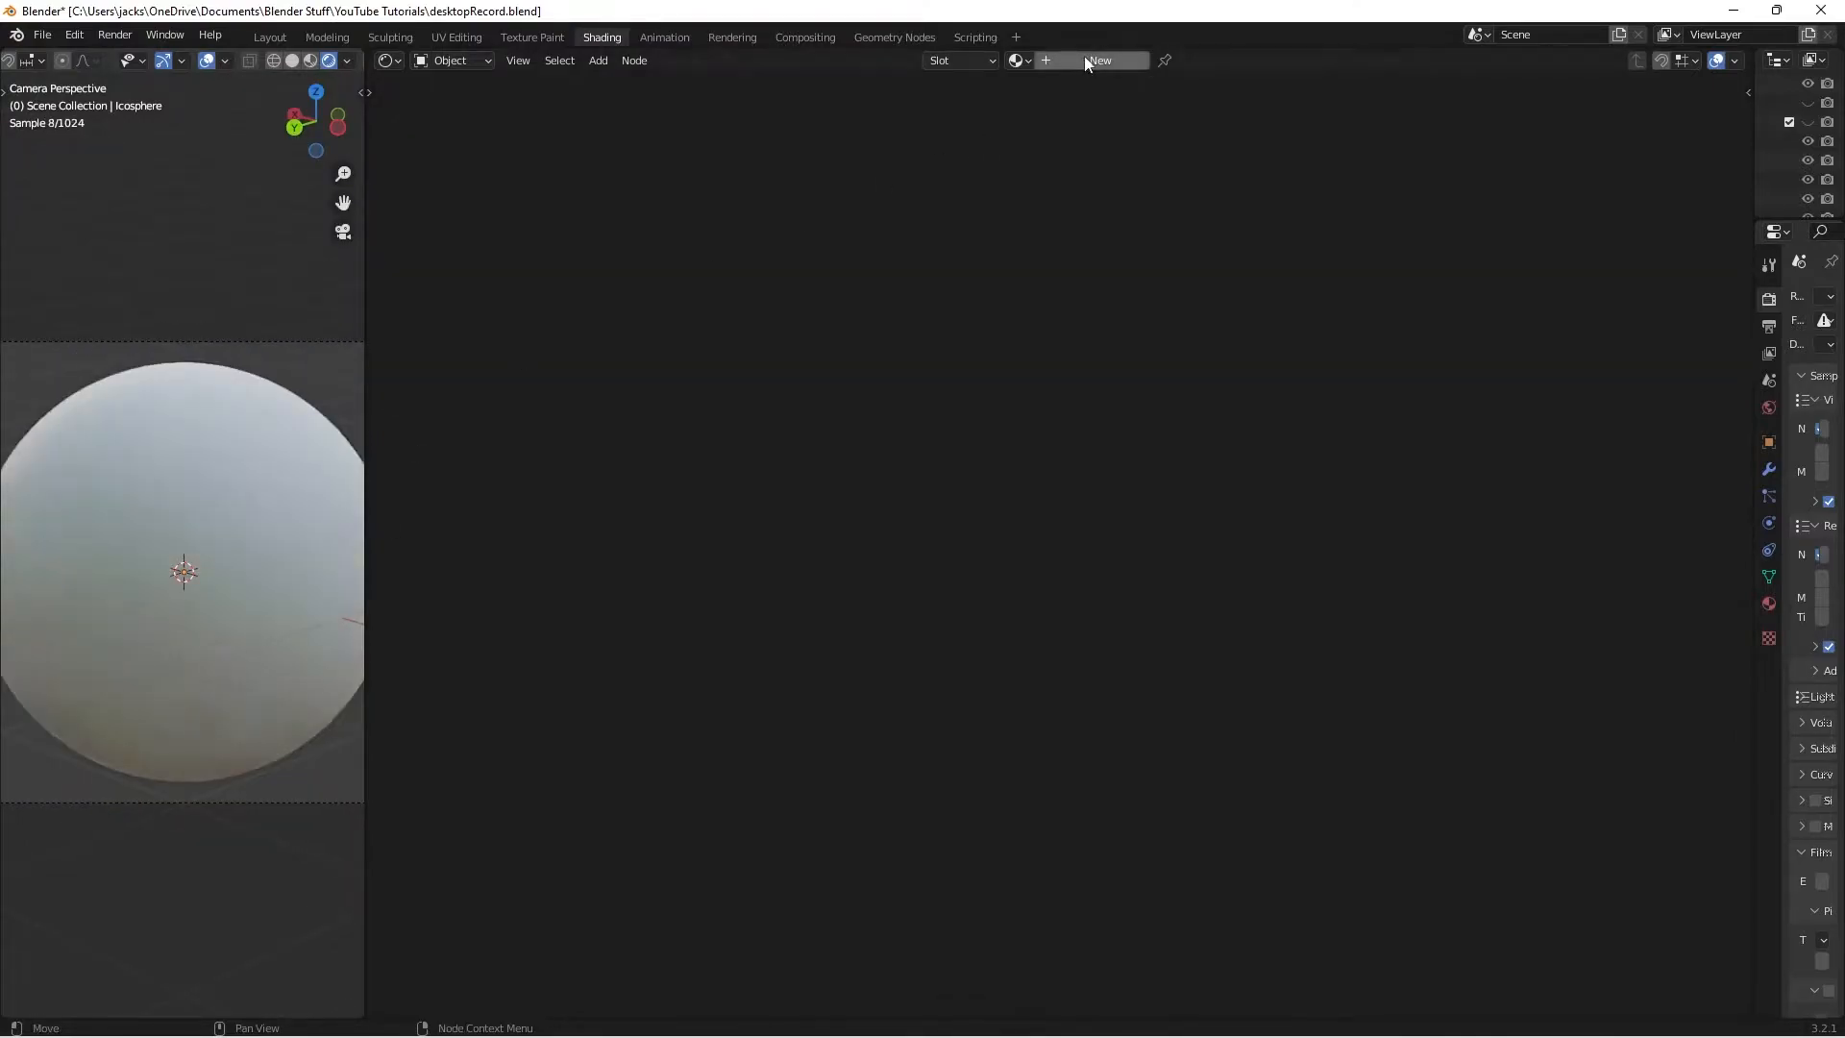
Create a new material named "turf" on the icosphere and bring its default nodes into view
{"action": "left_click", "coordinate": [1084, 55]}
{"action": "double_click", "coordinate": [1084, 60]}
{"action": "type", "text": "turf"}
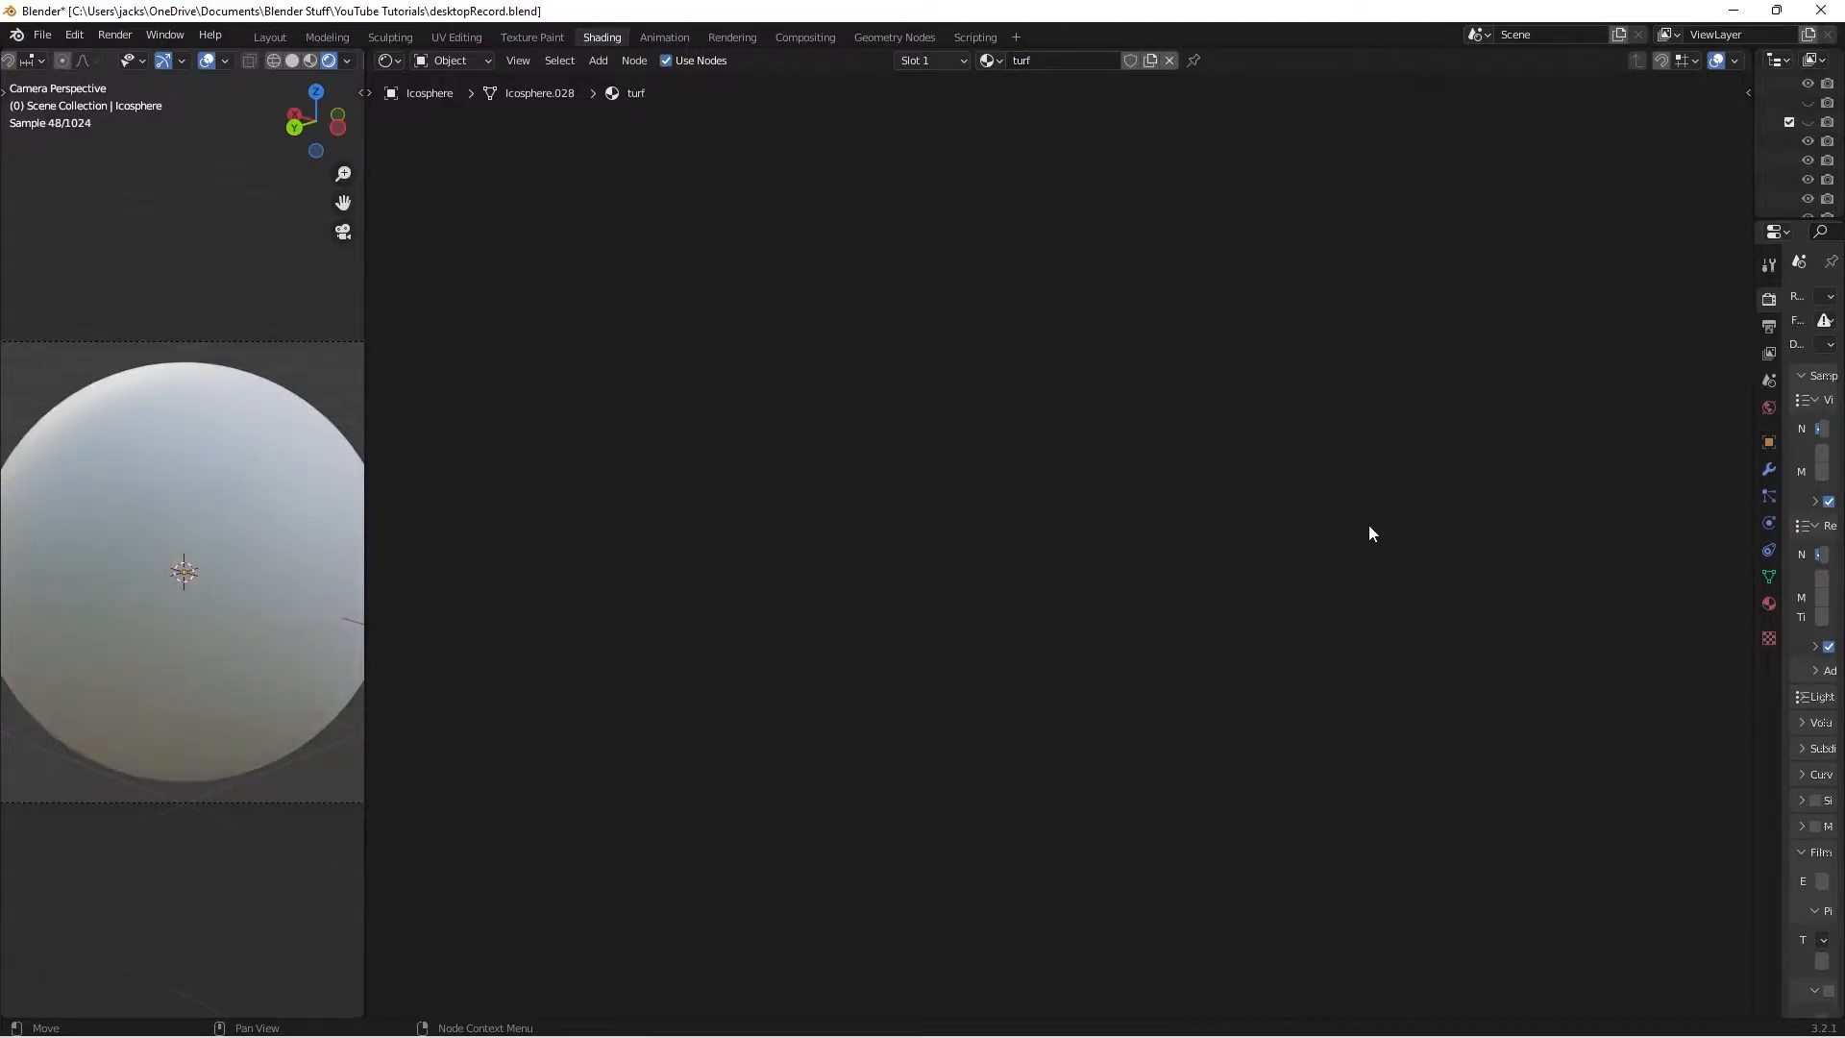
{"action": "key", "text": "Home"}
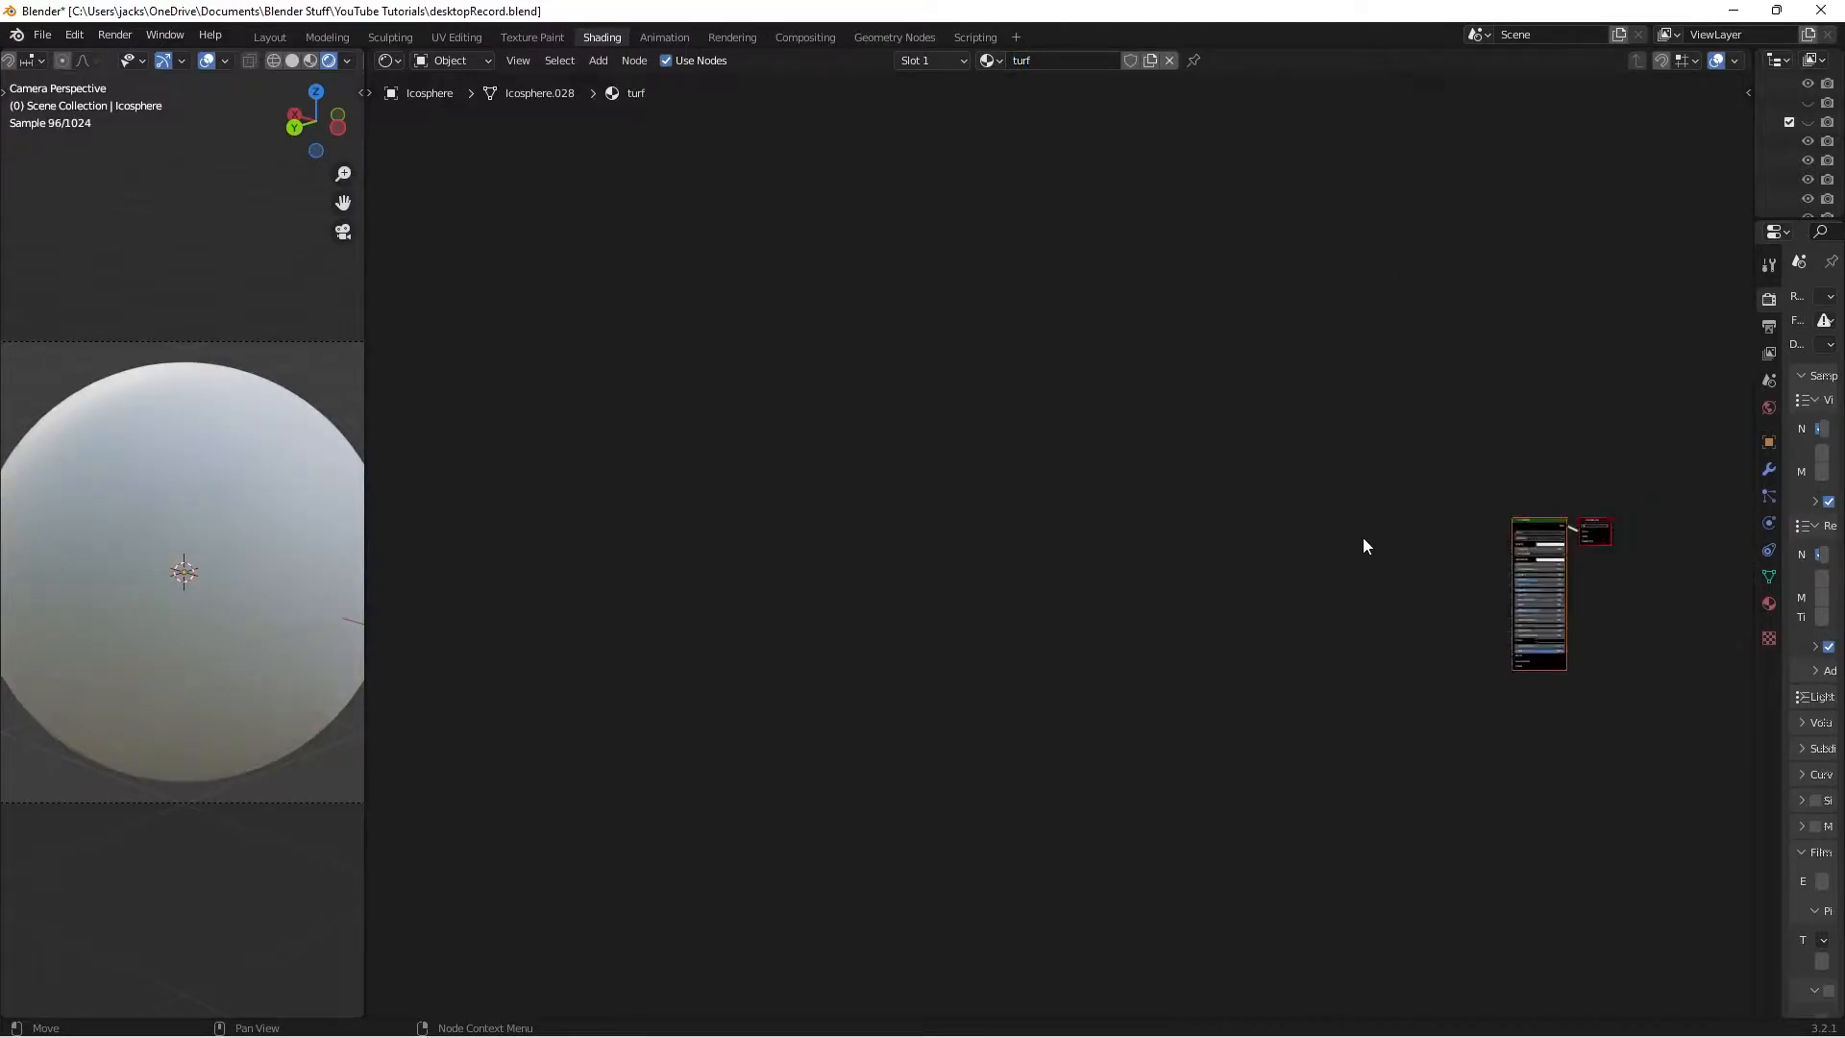
{"action": "scroll", "coordinate": [1192, 459], "scroll_direction": "up", "scroll_amount": 3}
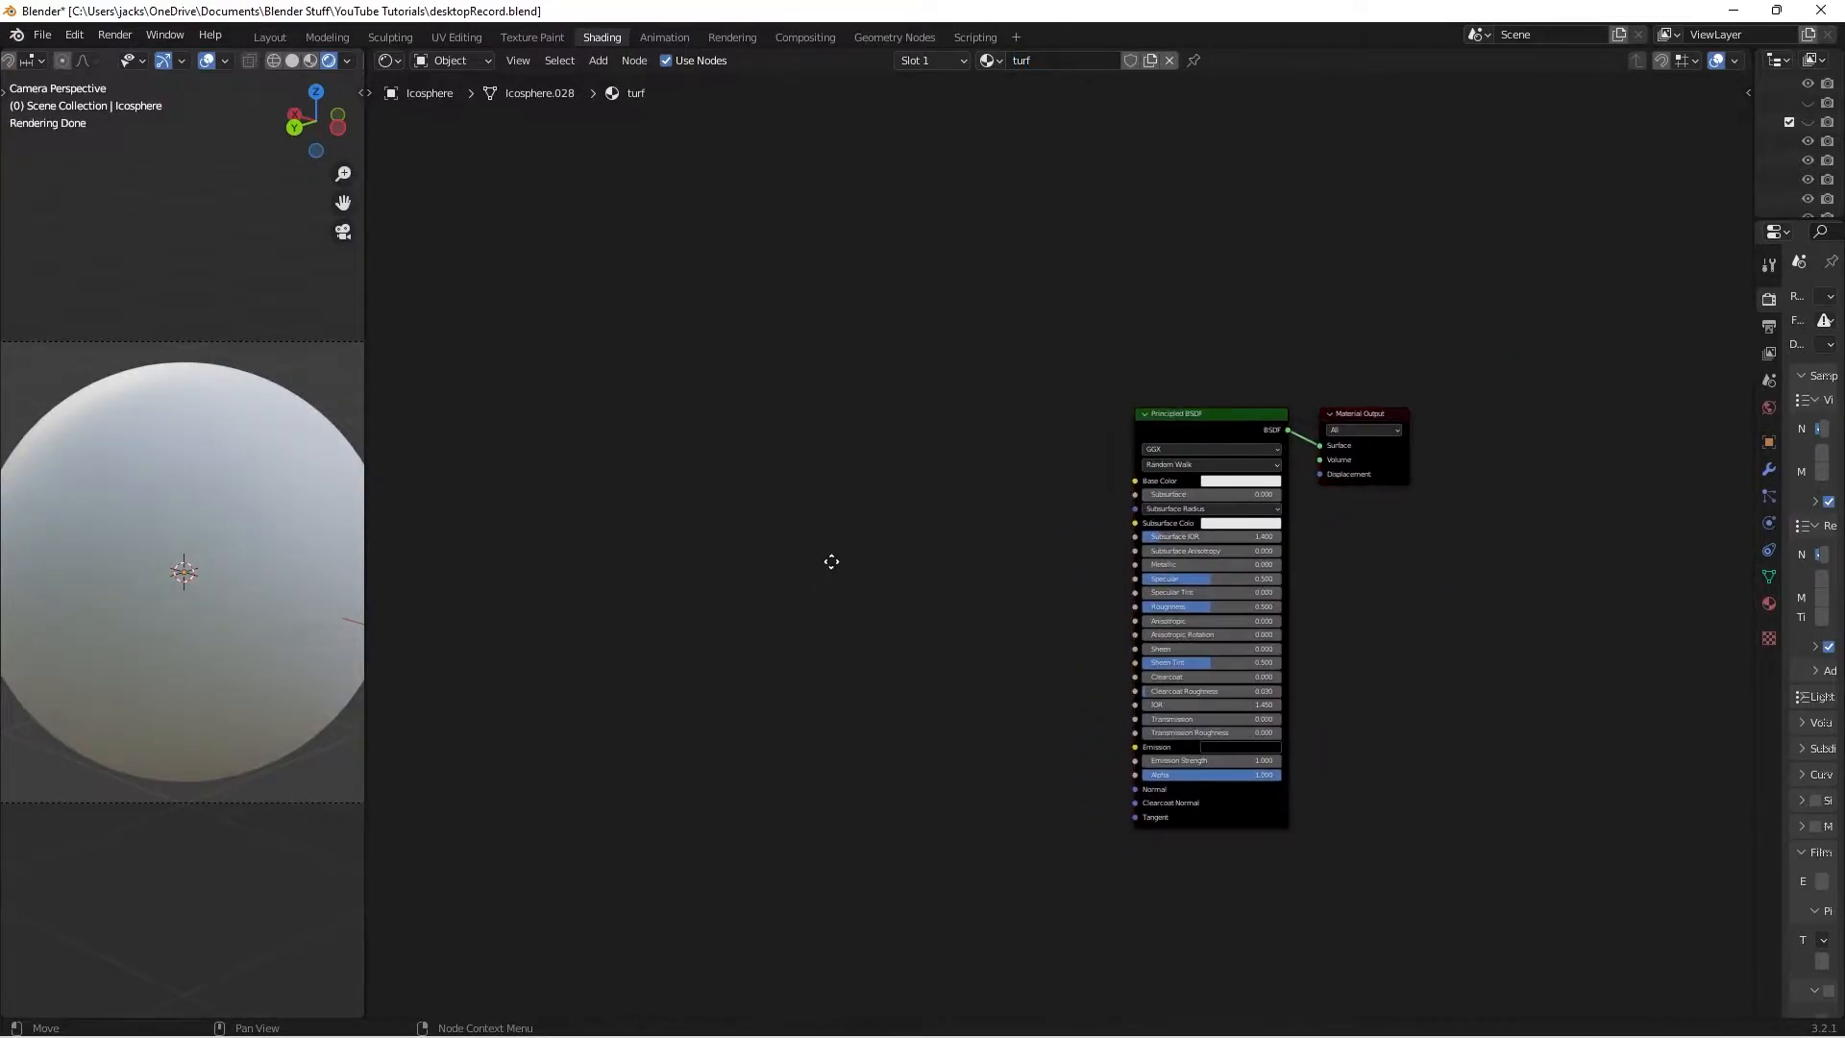
Search the add-on preferences for "node" to check whether Node Wrangler is enabled
{"action": "left_click", "coordinate": [74, 35]}
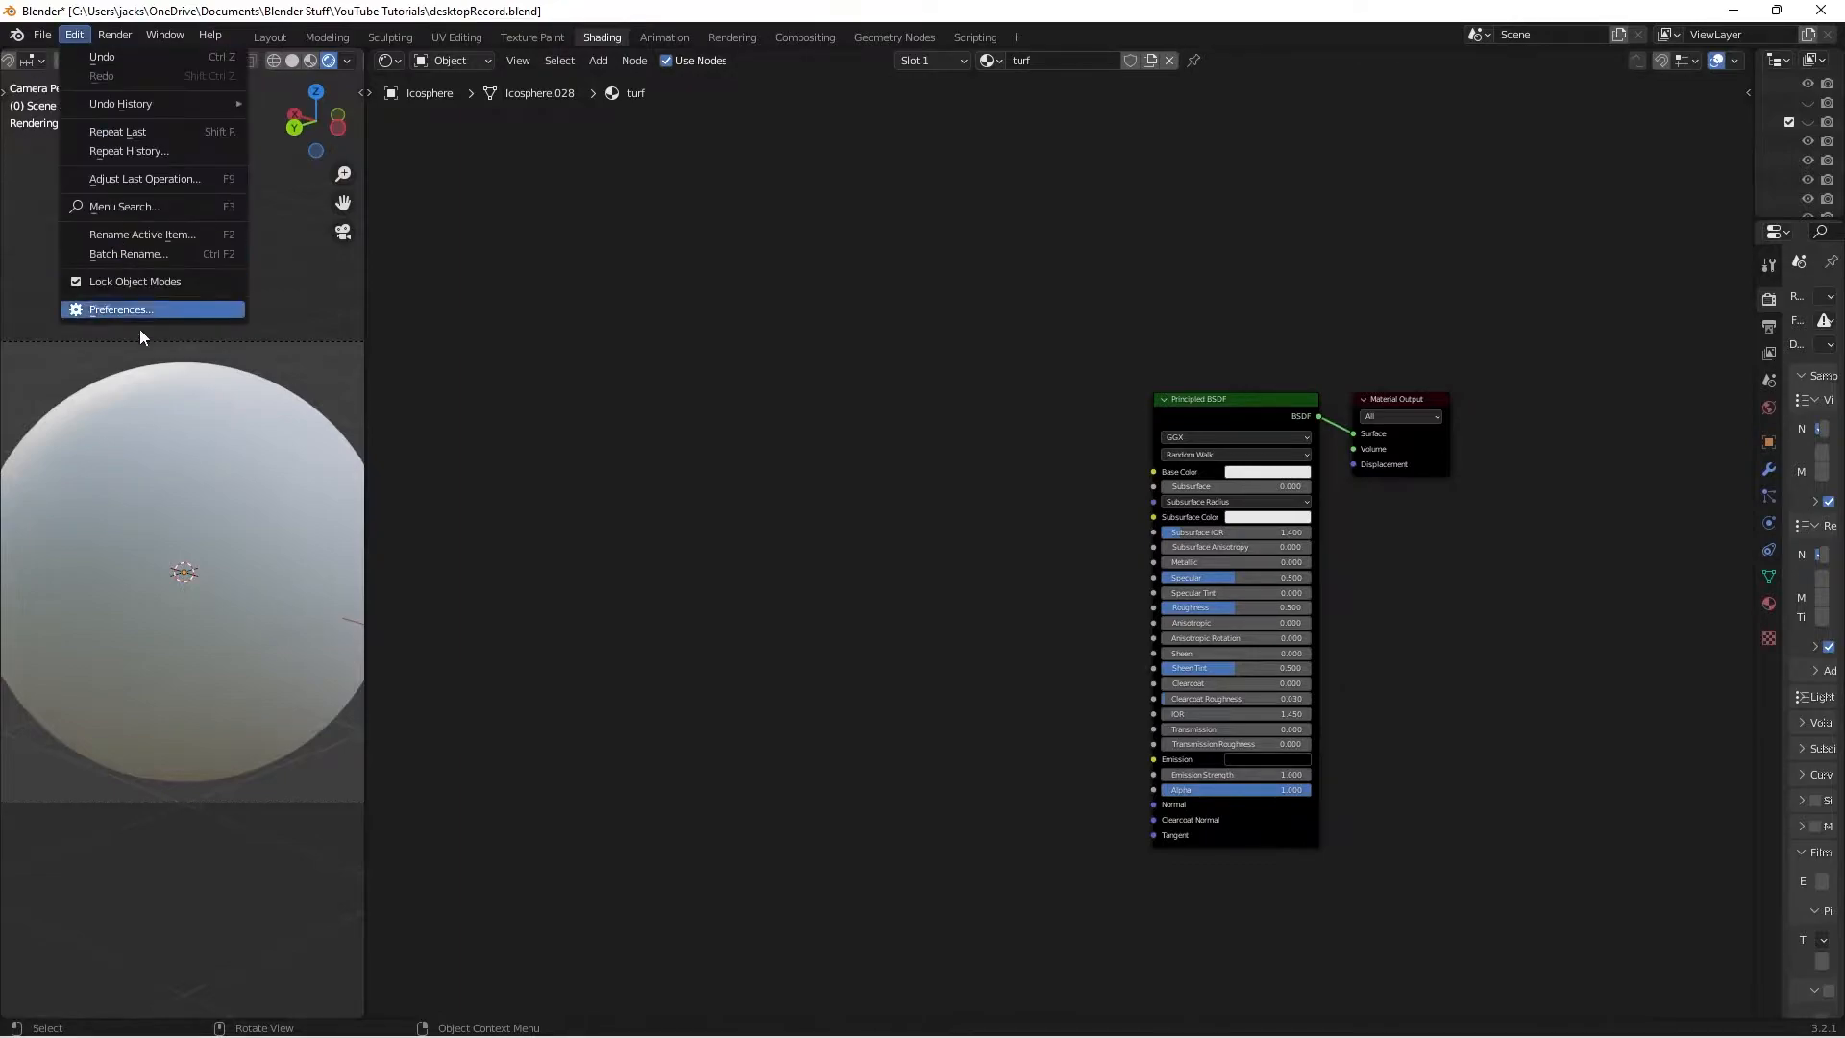
{"action": "left_click", "coordinate": [131, 310]}
{"action": "left_click", "coordinate": [539, 94]}
{"action": "type", "text": "node"}
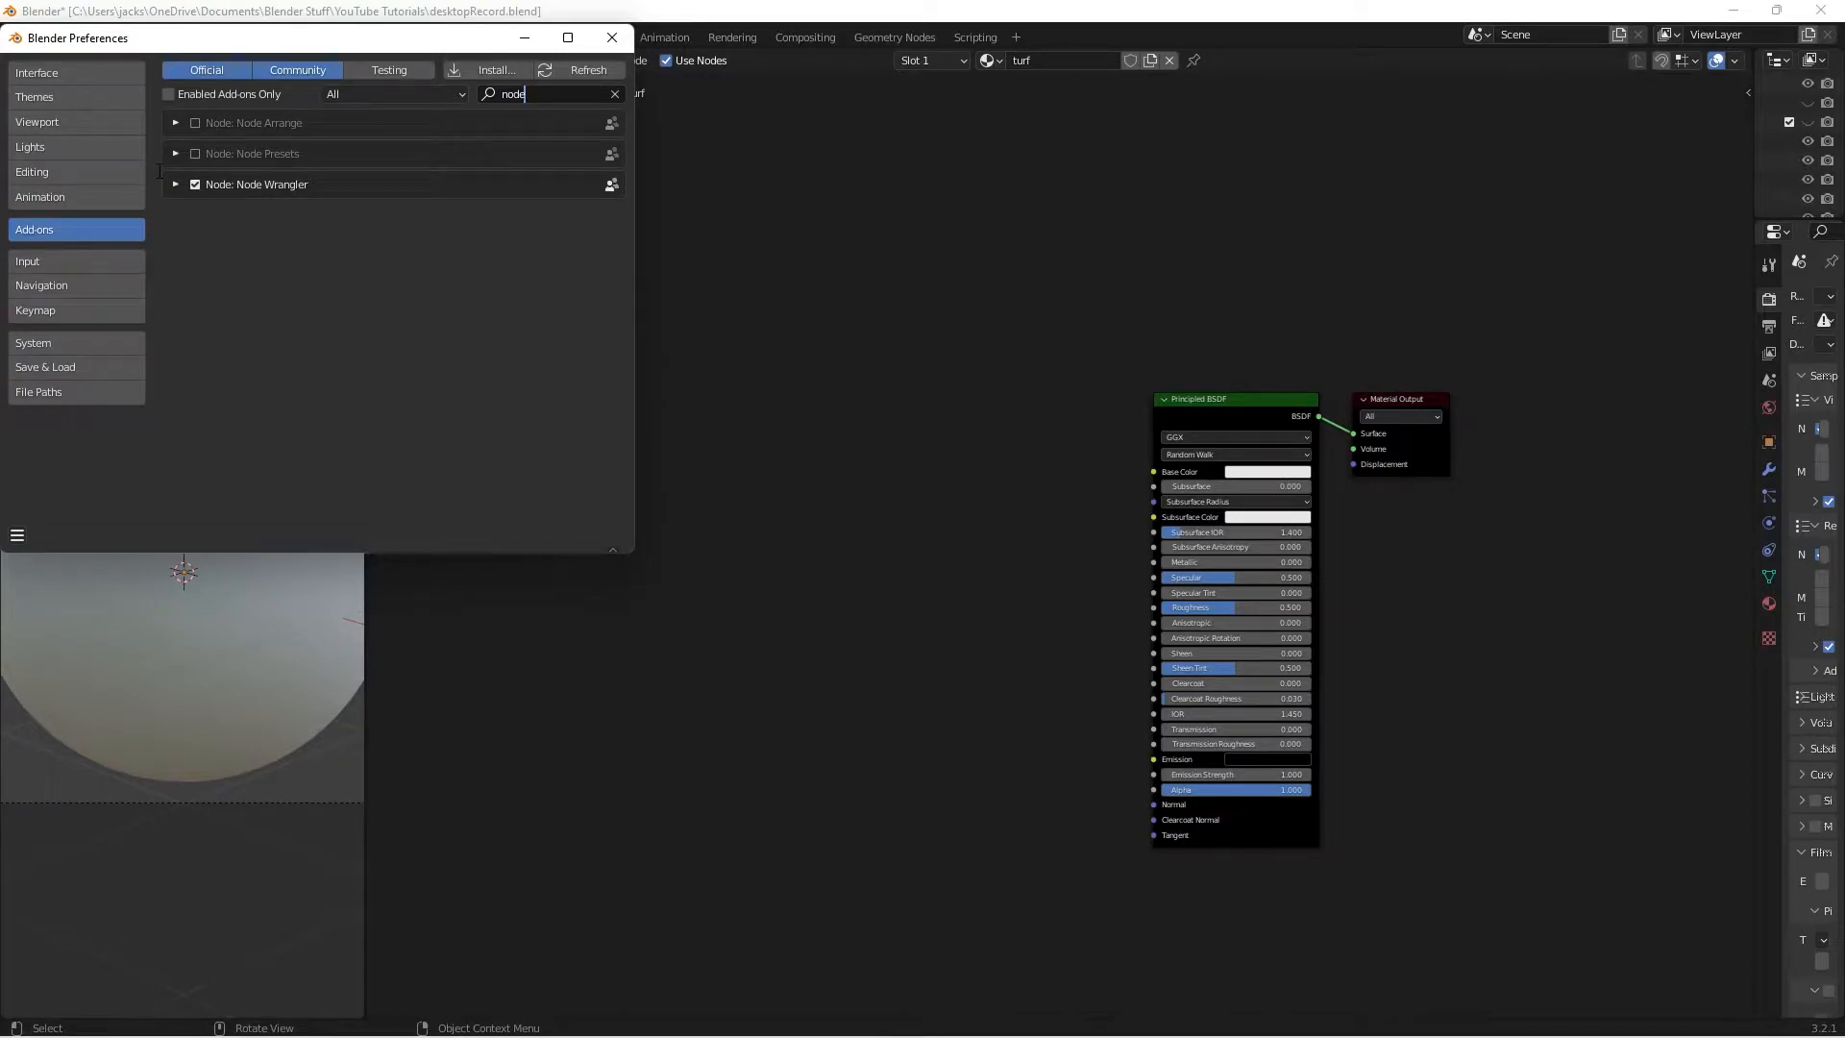
{"action": "left_click", "coordinate": [613, 38]}
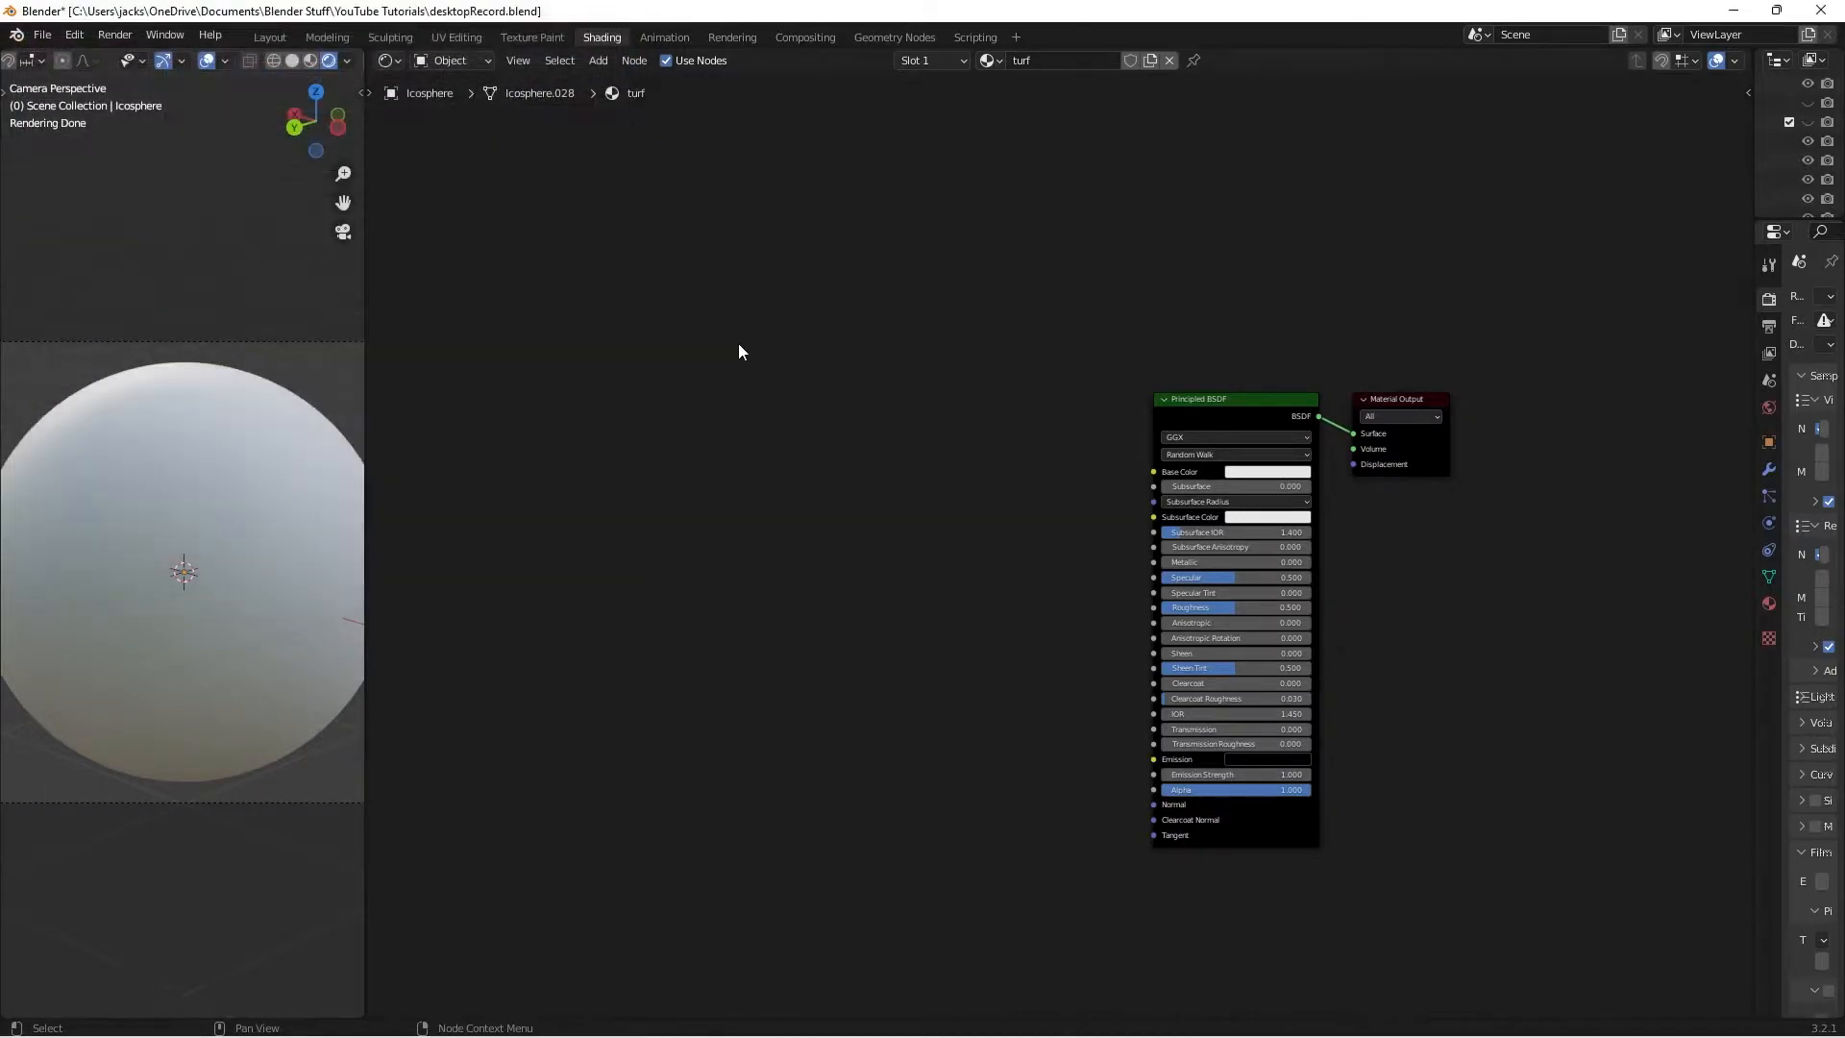
Add a Voronoi Texture node ahead of the Principled BSDF, with Texture Coordinate and Mapping nodes feeding its Vector input
{"action": "key", "text": "shift+a"}
{"action": "left_click", "coordinate": [794, 464]}
{"action": "type", "text": "vor"}
{"action": "key", "text": "Return"}
{"action": "left_click", "coordinate": [703, 471]}
{"action": "left_click_drag", "start_coordinate": [753, 485], "coordinate": [707, 492]}
{"action": "key", "text": "ctrl+t"}
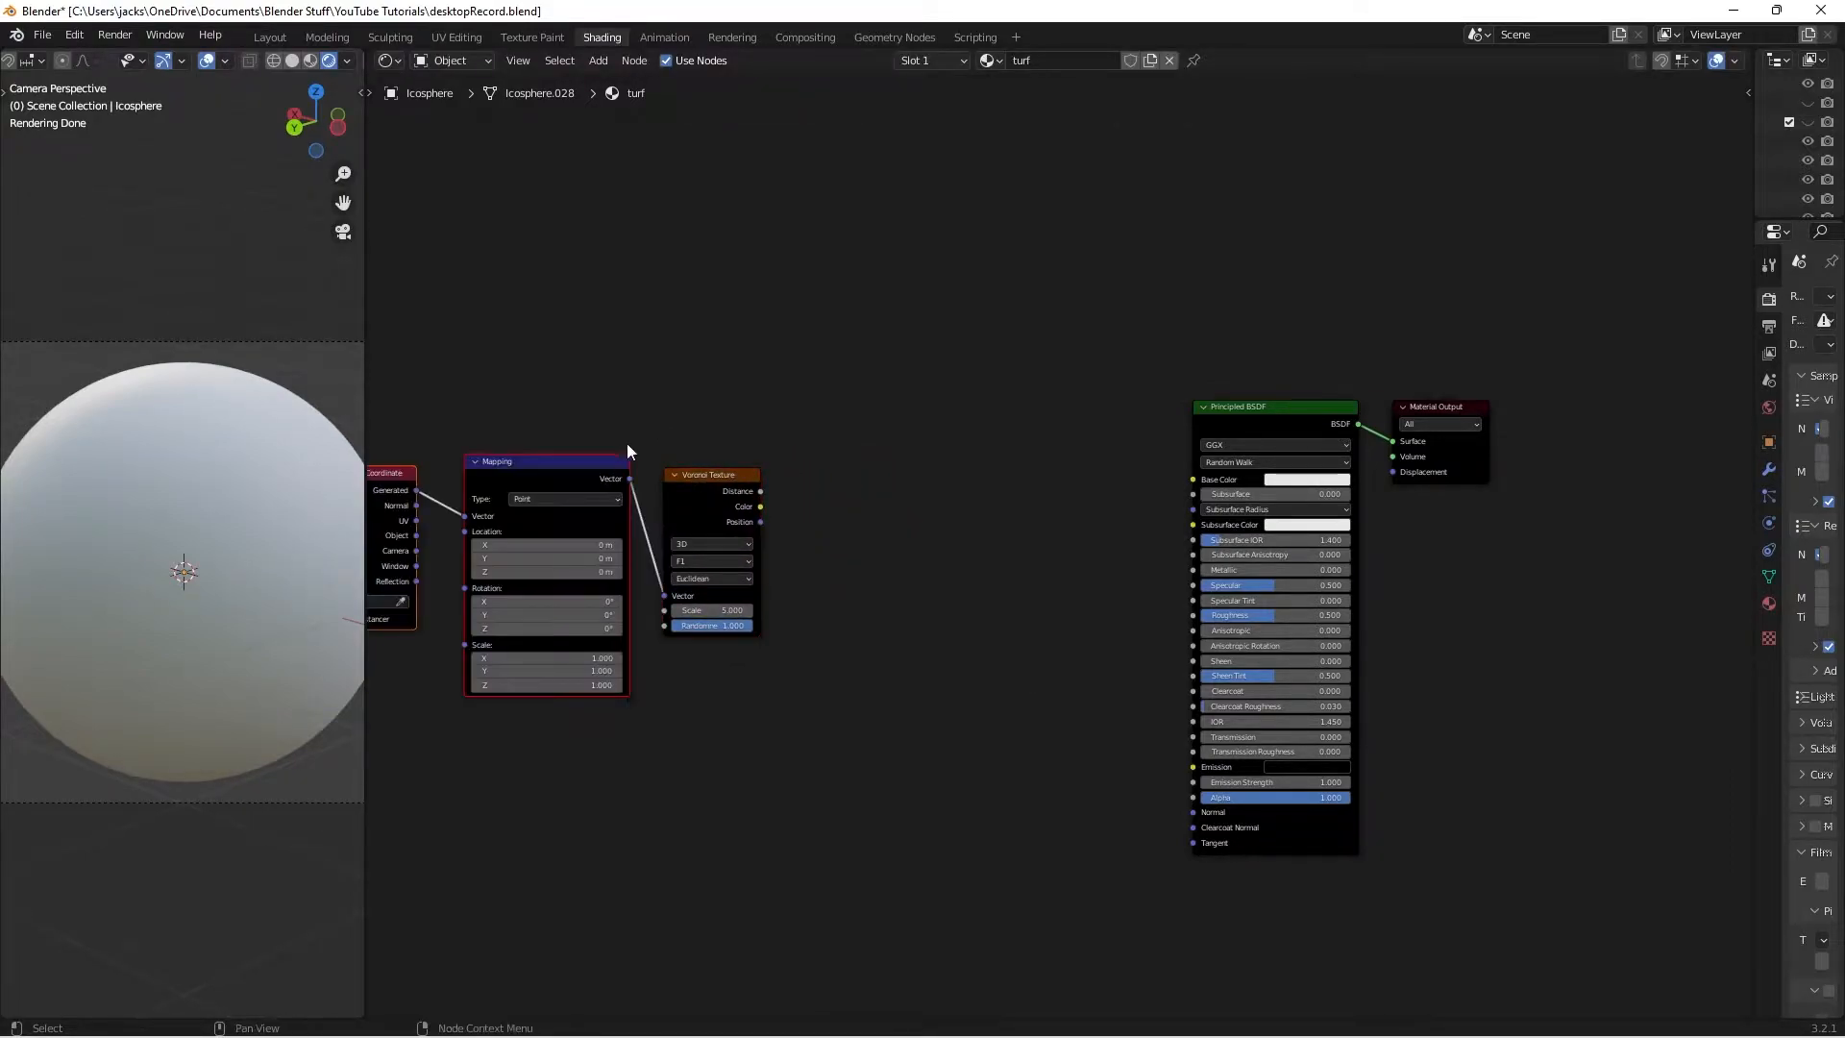
Preview the Voronoi Texture on the sphere, connect the Object coordinates to the Mapping node's Vector input, and save the file
{"action": "middle_click_drag", "start_coordinate": [642, 447], "coordinate": [914, 396]}
{"action": "scroll", "coordinate": [942, 442], "scroll_direction": "up", "scroll_amount": 1}
{"action": "left_click", "coordinate": [944, 444], "text": "ctrl+shift"}
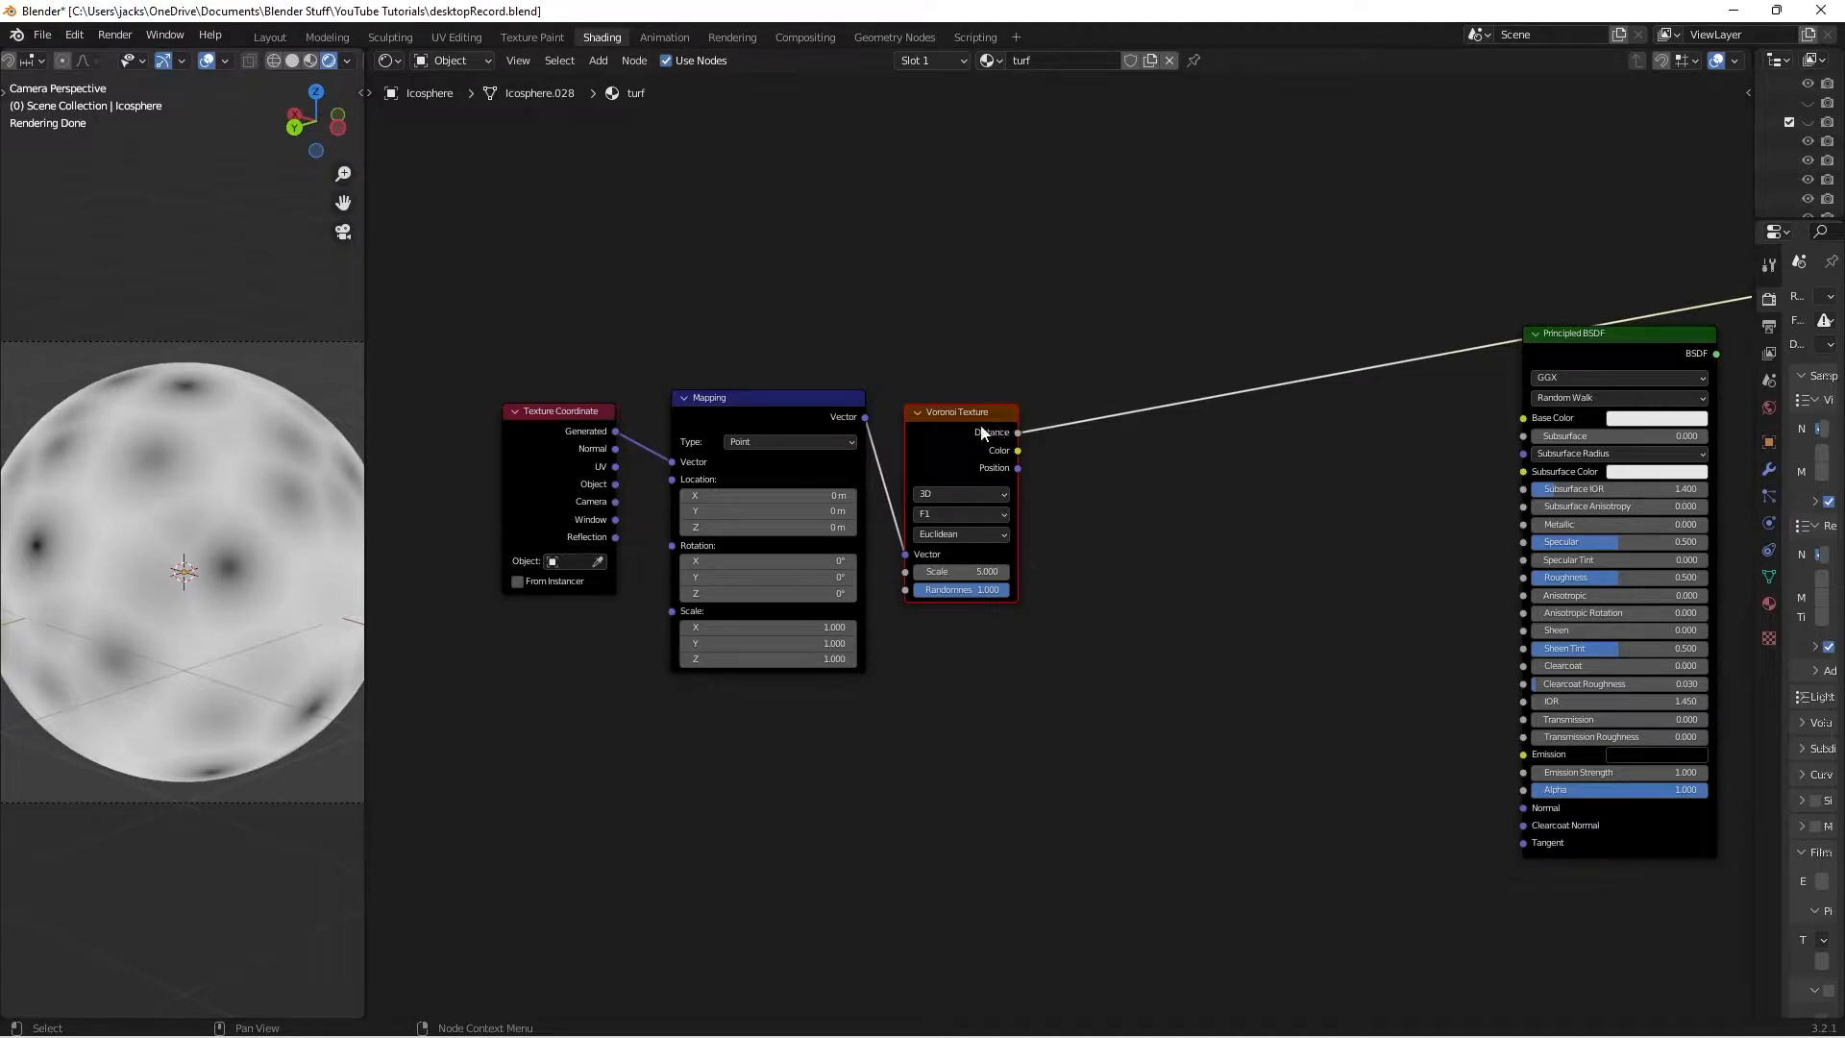
{"action": "left_click_drag", "start_coordinate": [616, 483], "coordinate": [672, 463]}
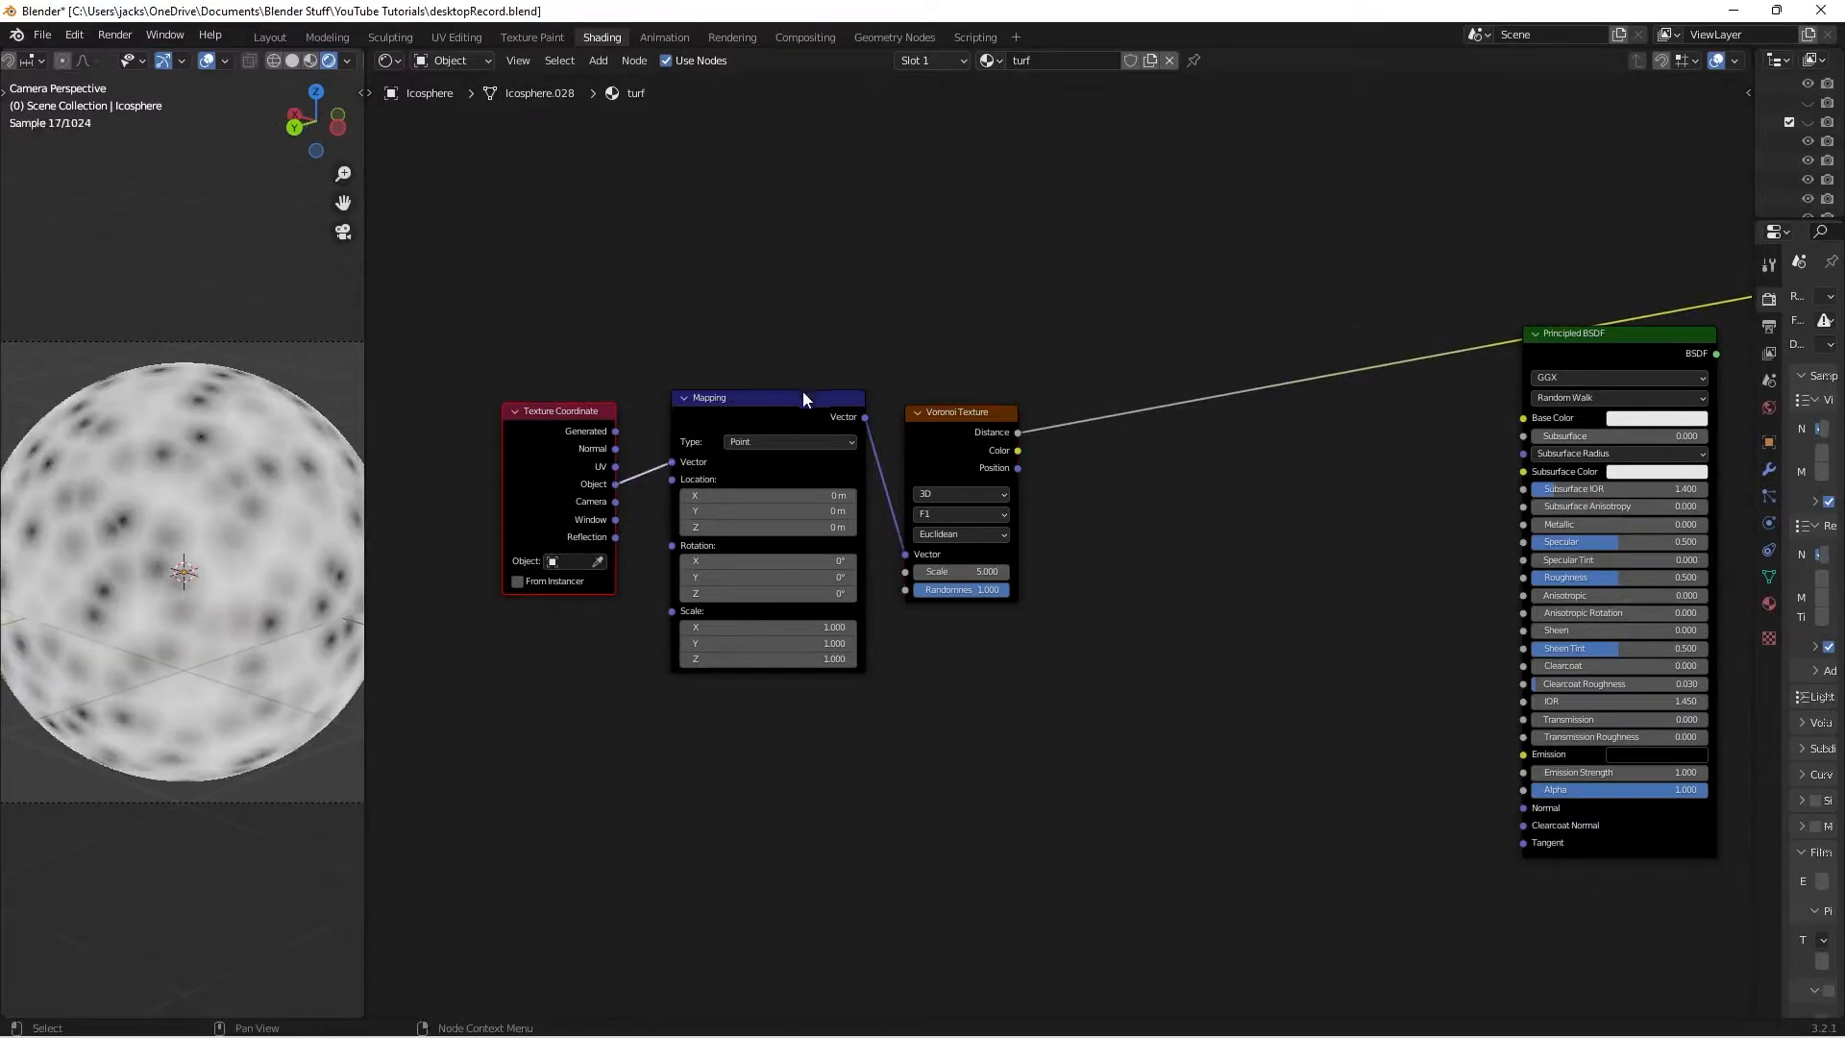
{"action": "key", "text": "ctrl+s"}
Insert a Map Range node on the link leaving the Voronoi Texture's Distance output
{"action": "scroll", "coordinate": [1255, 522], "scroll_direction": "down", "scroll_amount": 2}
{"action": "left_click_drag", "start_coordinate": [517, 376], "coordinate": [1090, 627]}
{"action": "key", "text": "g"}
{"action": "left_click", "coordinate": [994, 534]}
{"action": "key", "text": "shift+a"}
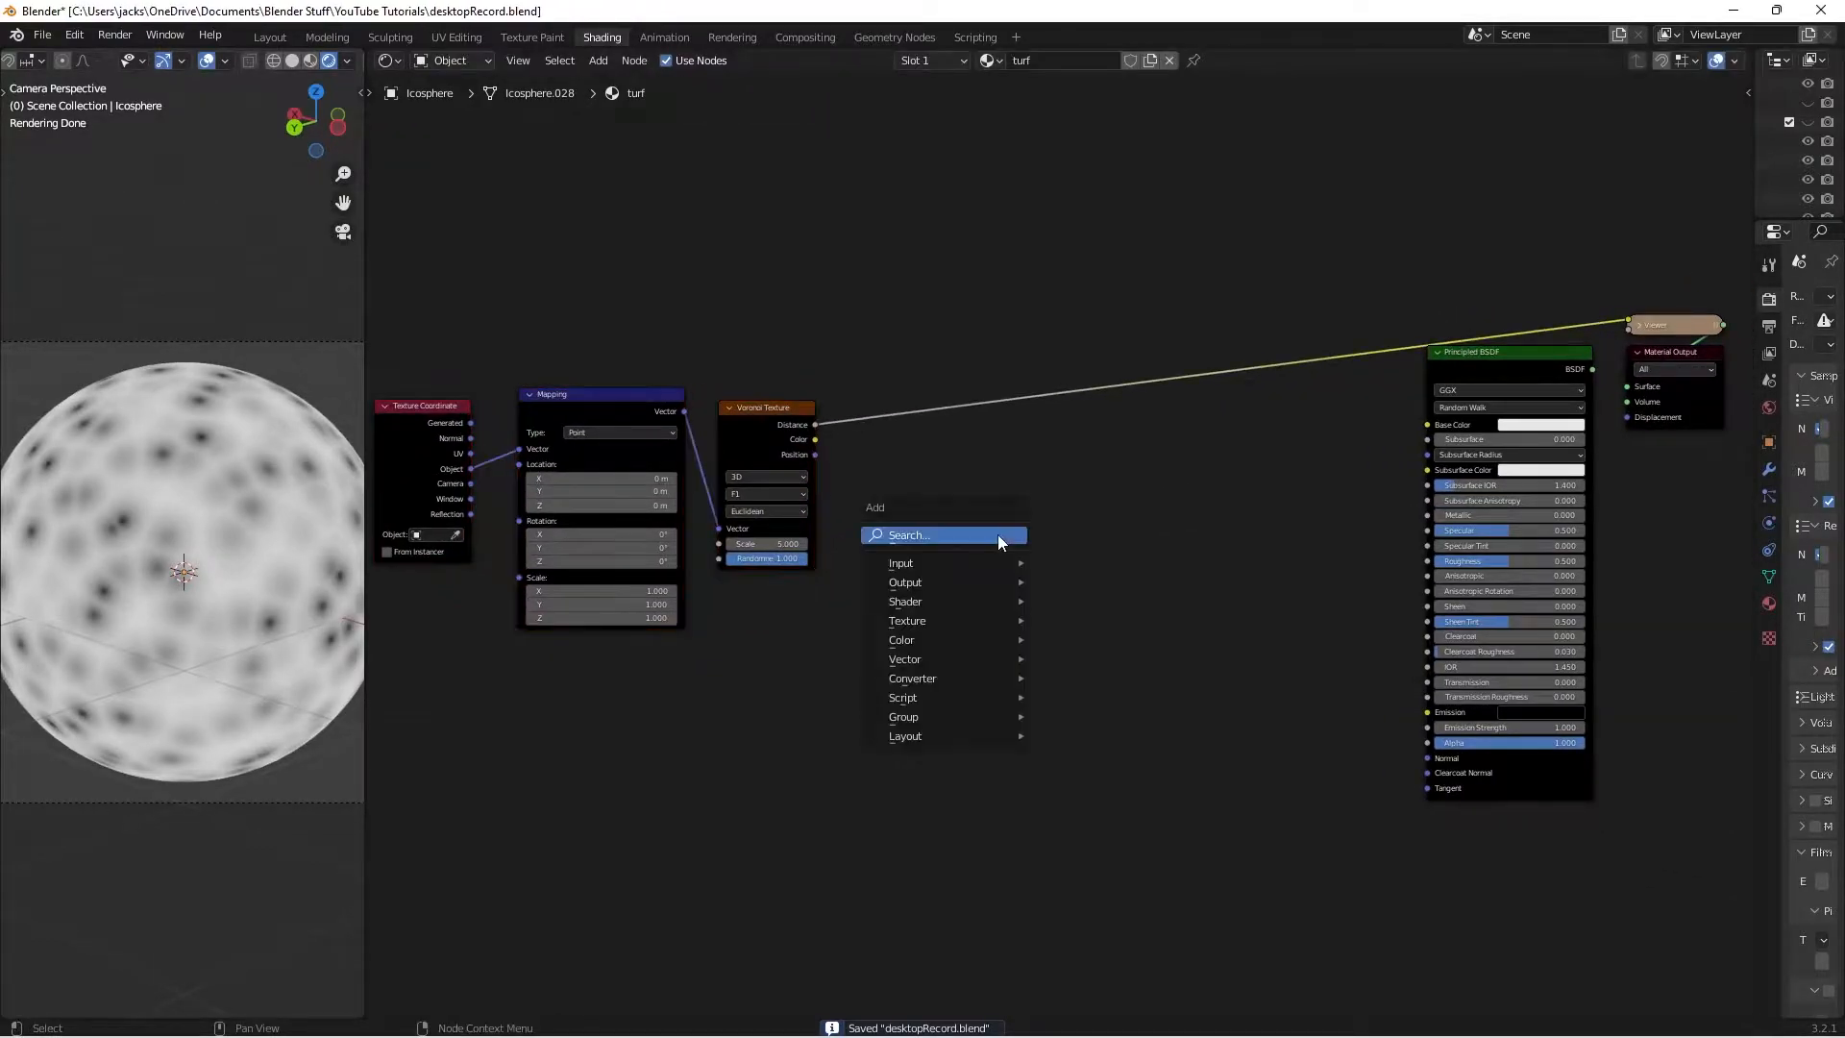
{"action": "left_click", "coordinate": [998, 535]}
{"action": "type", "text": "map"}
{"action": "key", "text": "Return"}
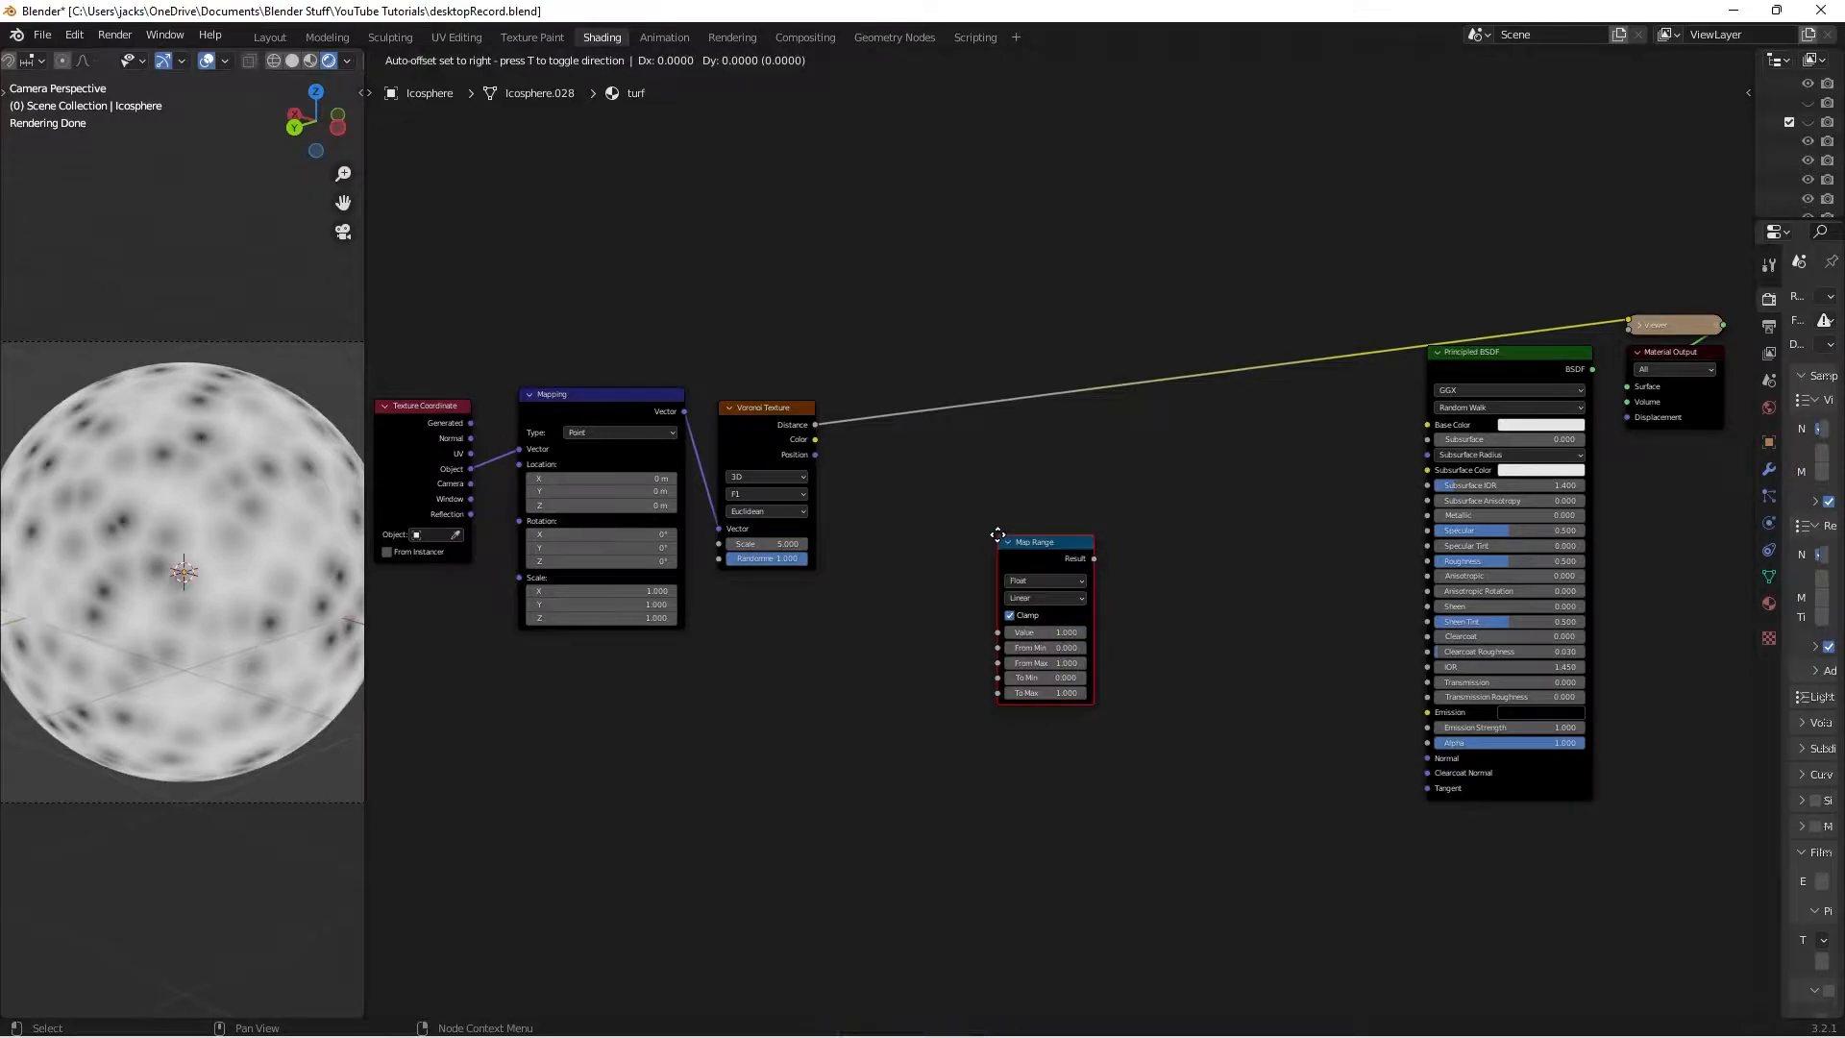
{"action": "left_click", "coordinate": [865, 415]}
{"action": "left_click_drag", "start_coordinate": [907, 434], "coordinate": [899, 423]}
{"action": "scroll", "coordinate": [932, 492], "scroll_direction": "up", "scroll_amount": 3}
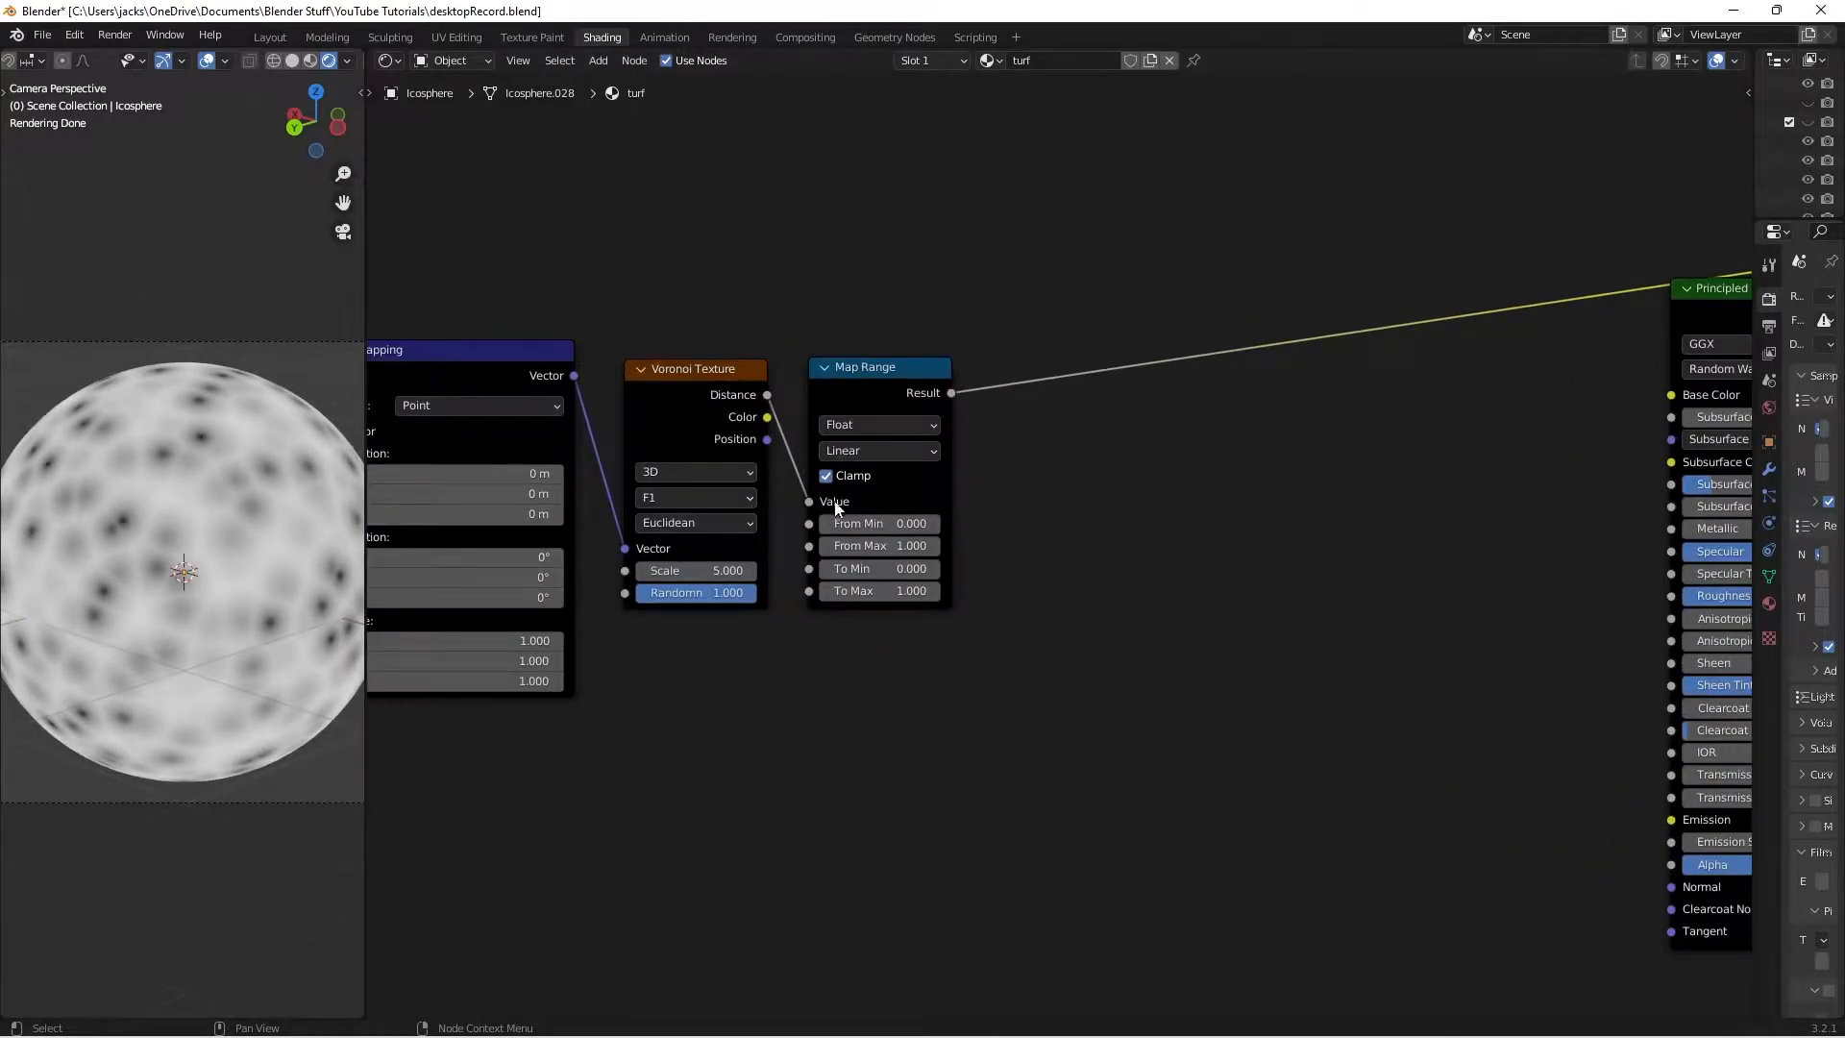
Set the Map Range node's From Min to 0.300 and From Max to 0.350, and save the file
{"action": "scroll", "coordinate": [966, 544], "scroll_direction": "up", "scroll_amount": 2}
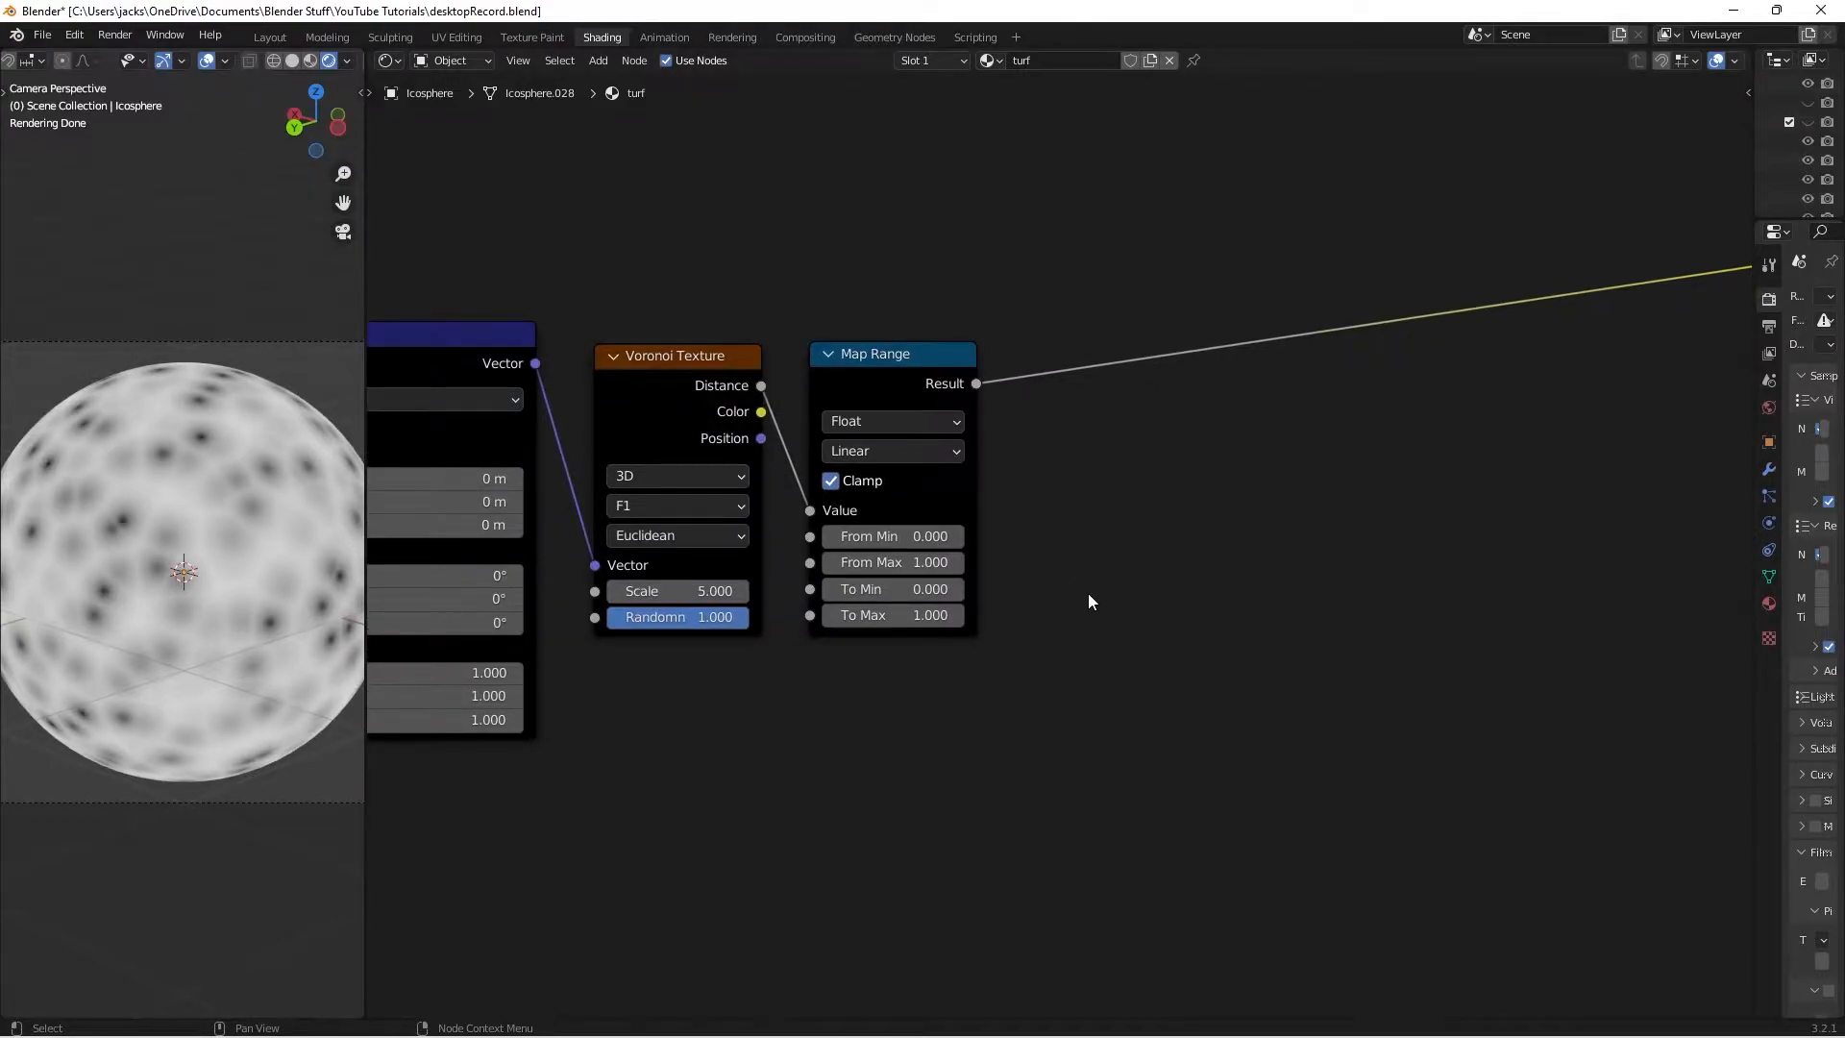
{"action": "left_click_drag", "start_coordinate": [952, 536], "coordinate": [999, 537]}
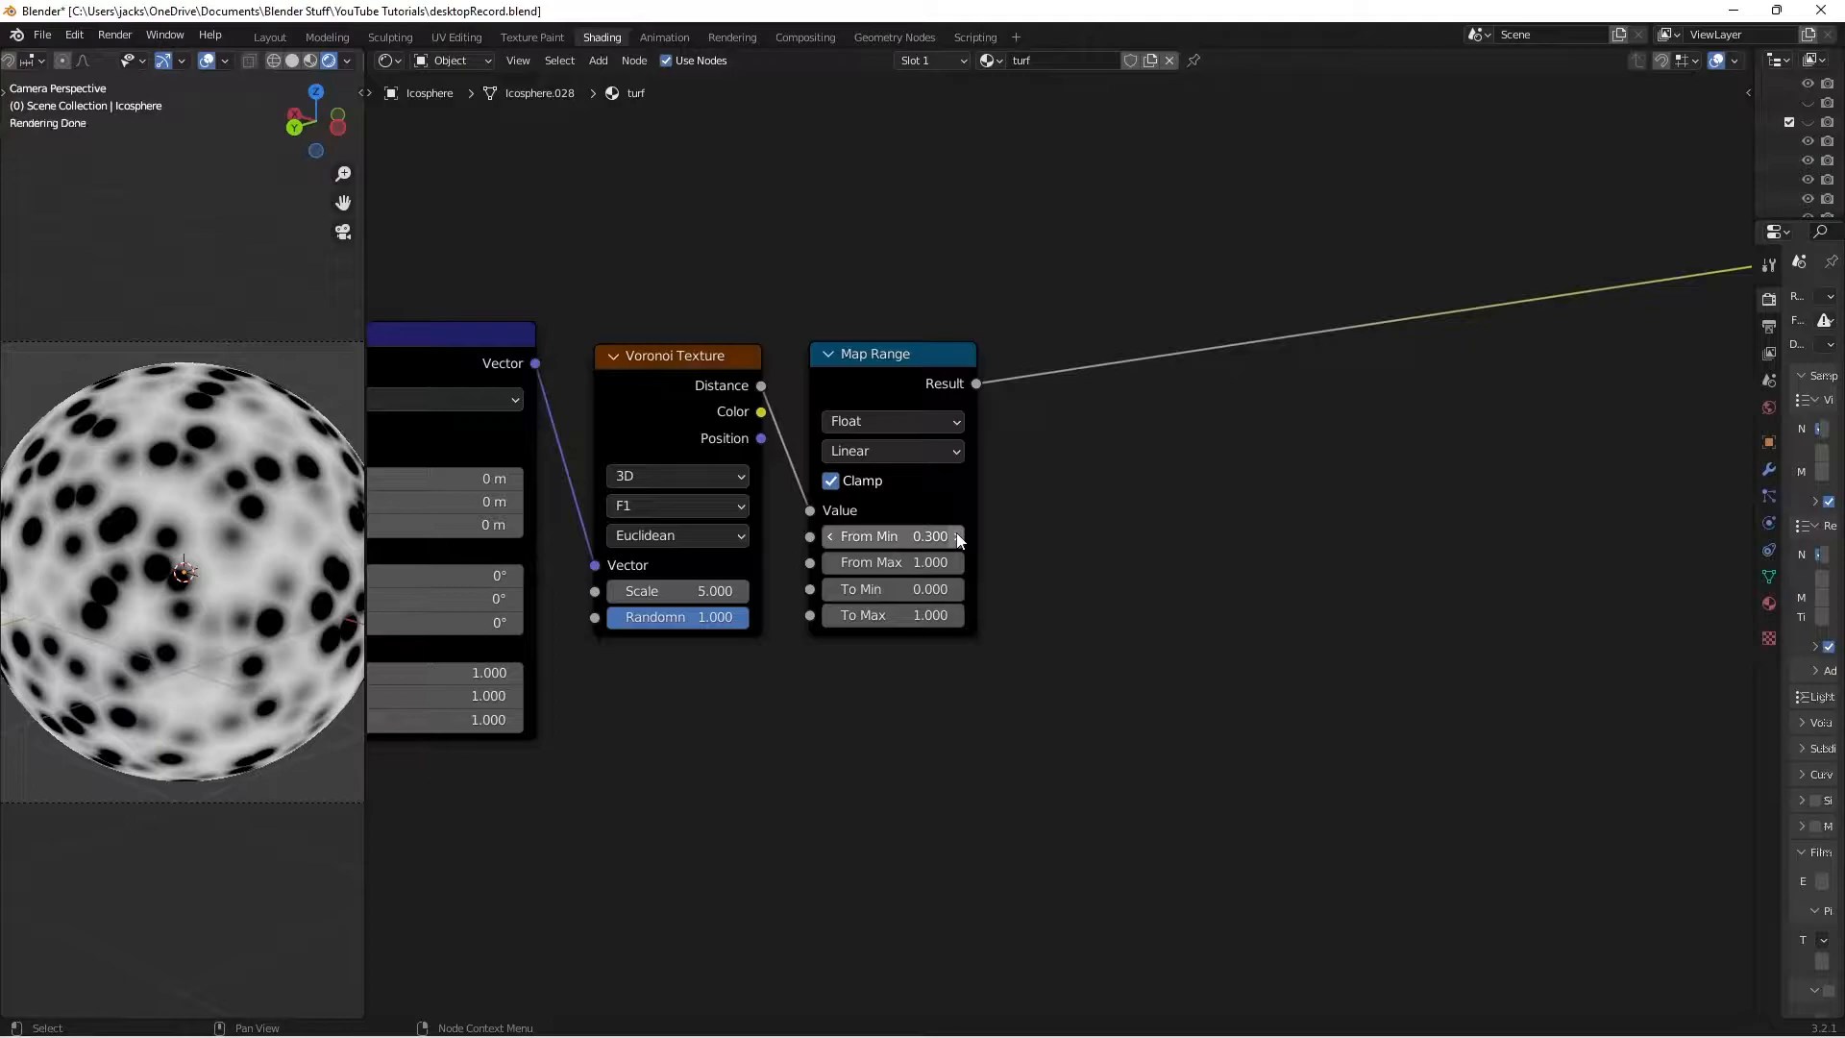
{"action": "left_click", "coordinate": [894, 562]}
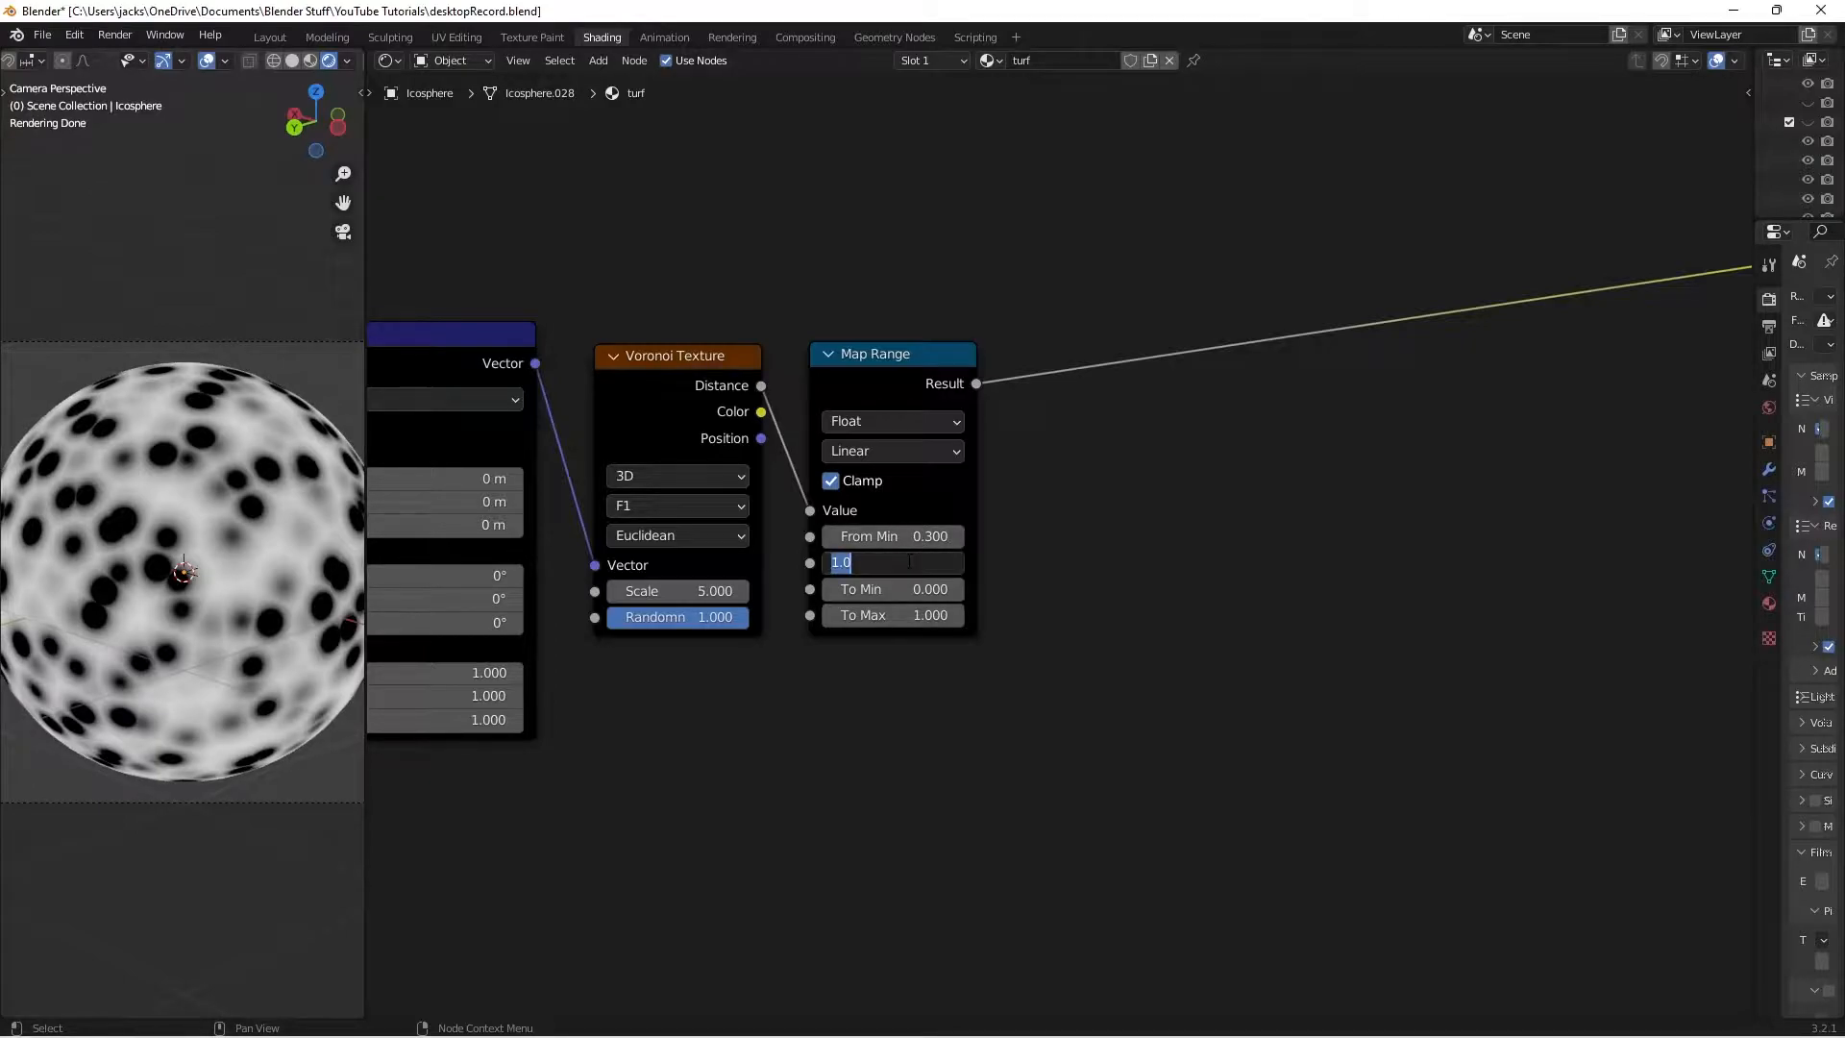
{"action": "type", "text": ".35"}
{"action": "key", "text": "Return"}
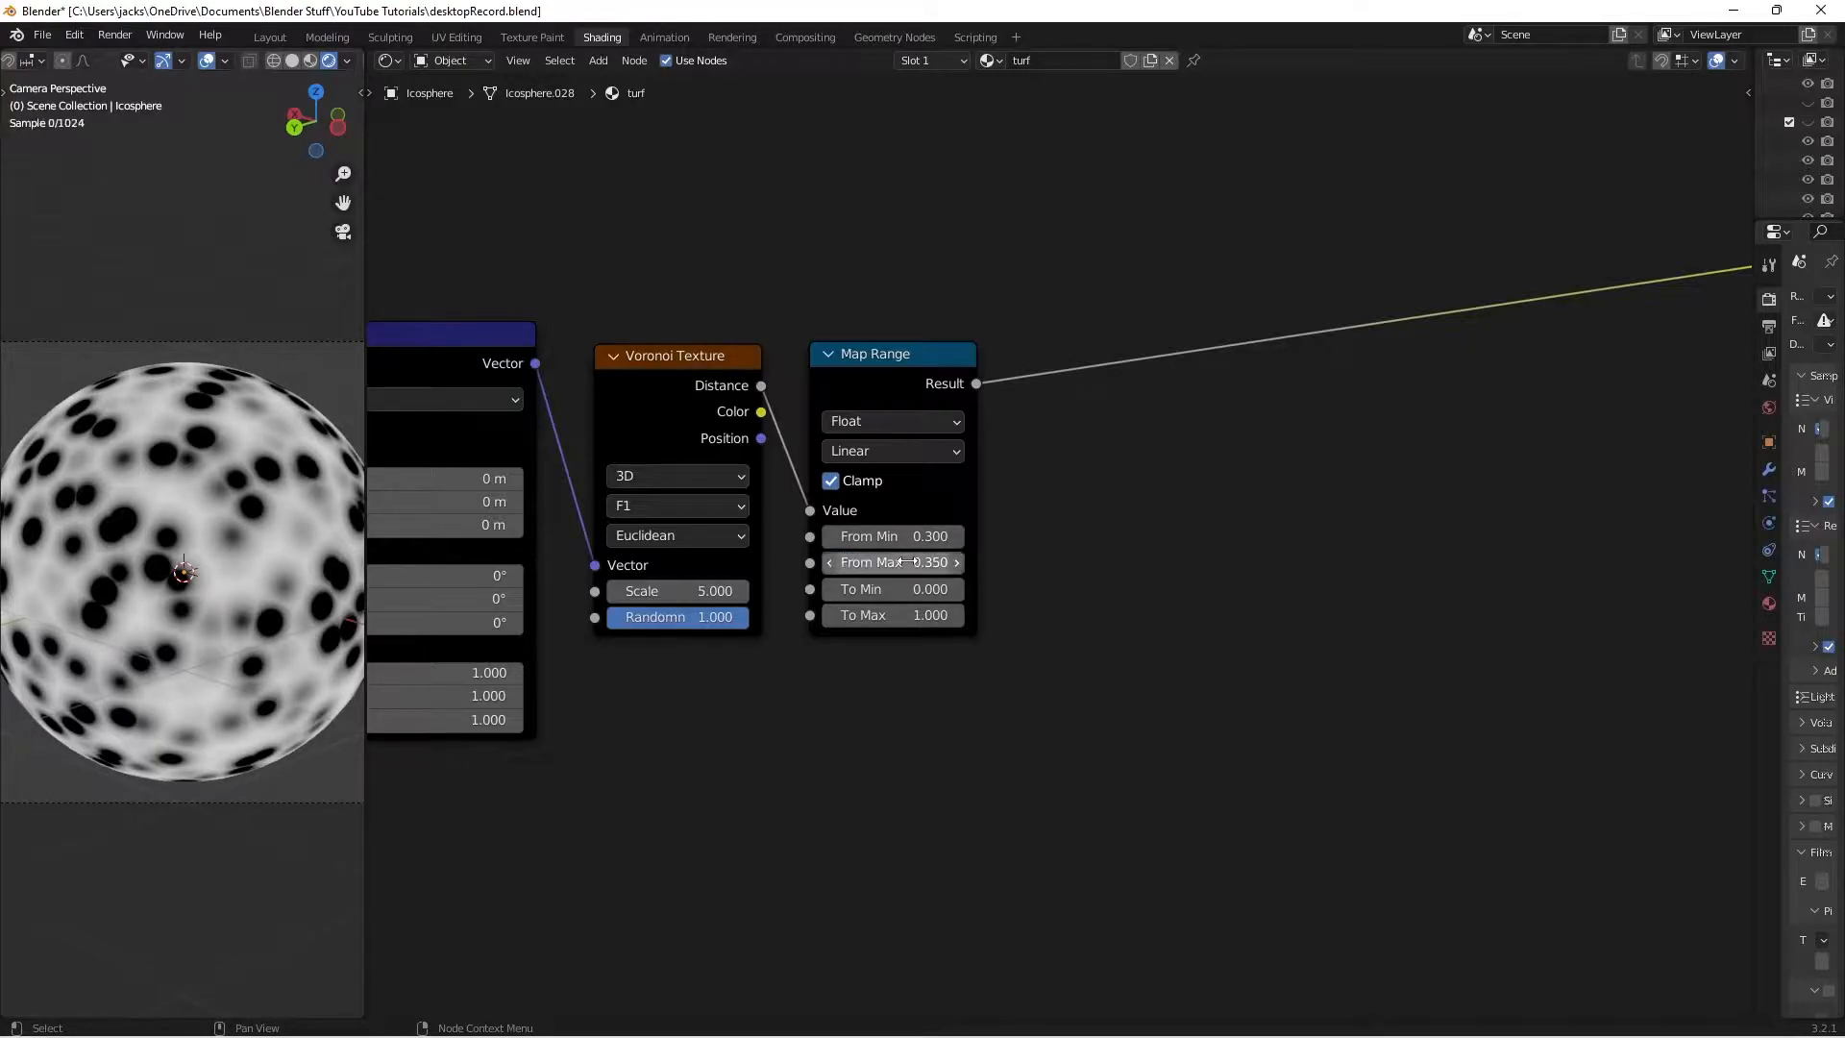
{"action": "key", "text": "ctrl+s"}
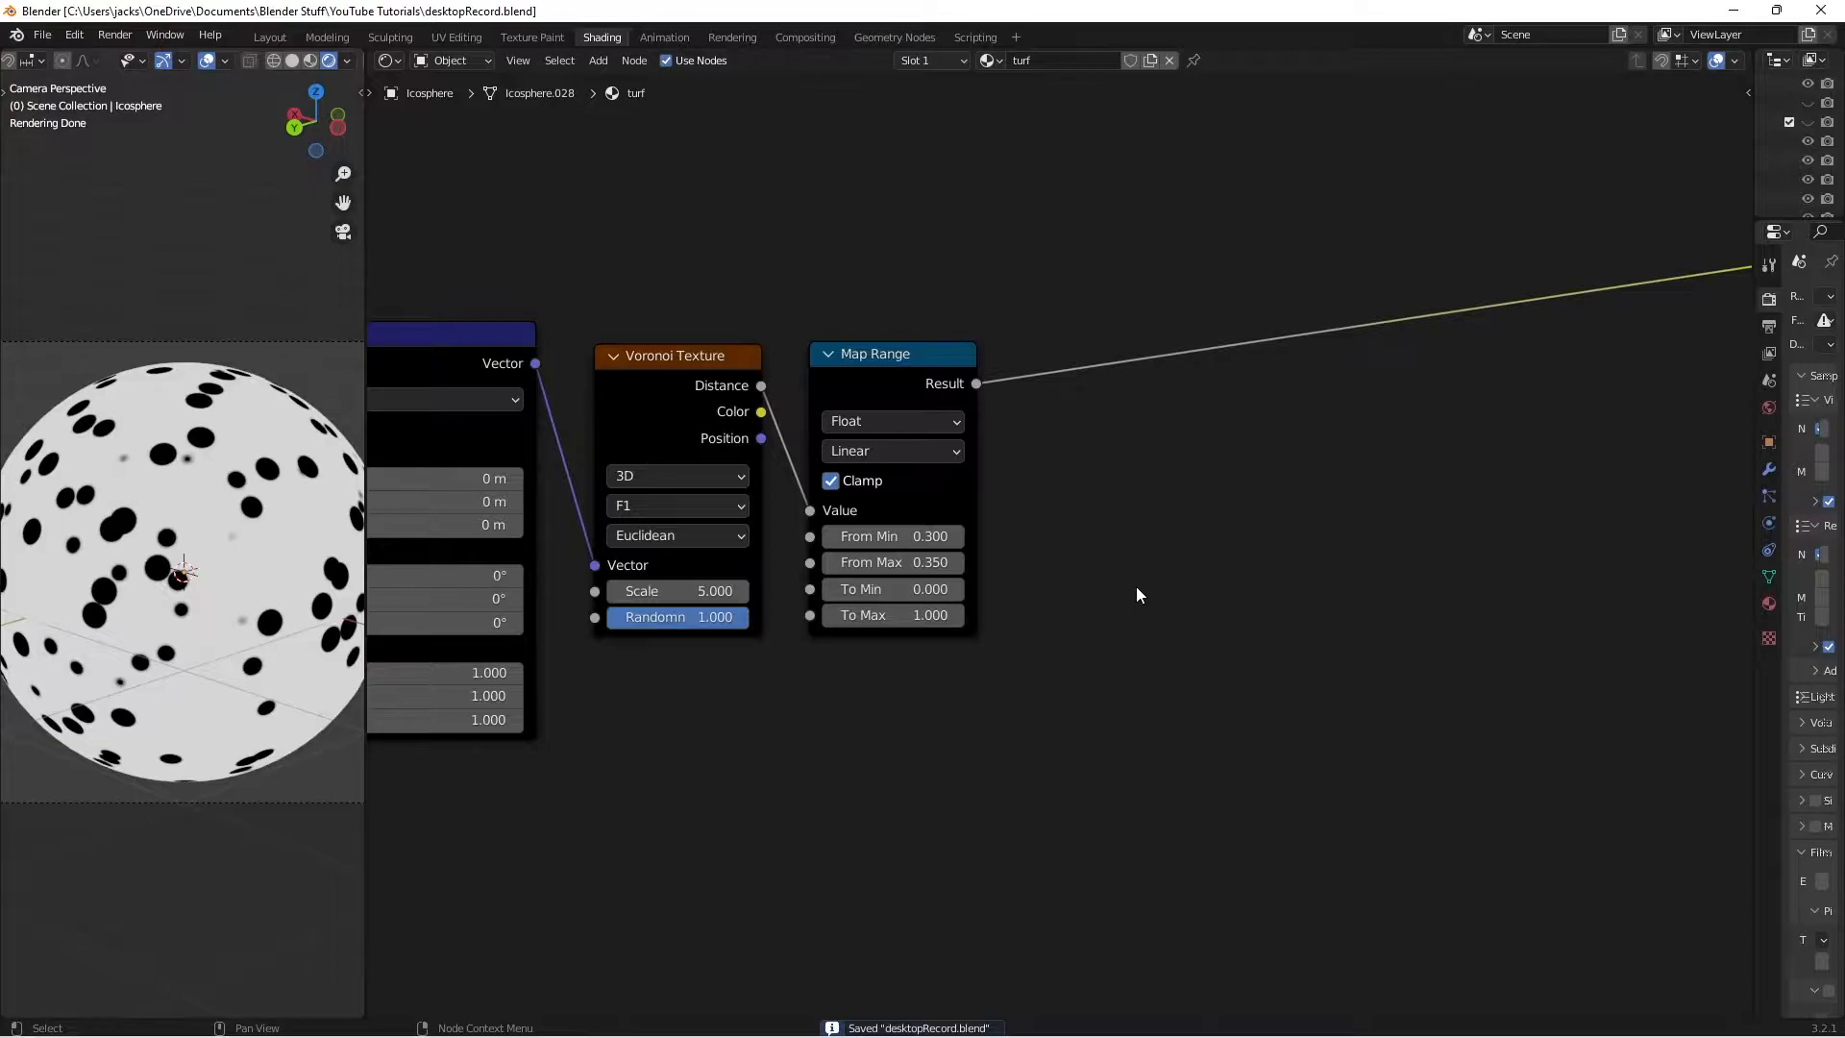
Set the Voronoi Texture scale to 100 and save the file
{"action": "left_click", "coordinate": [683, 579]}
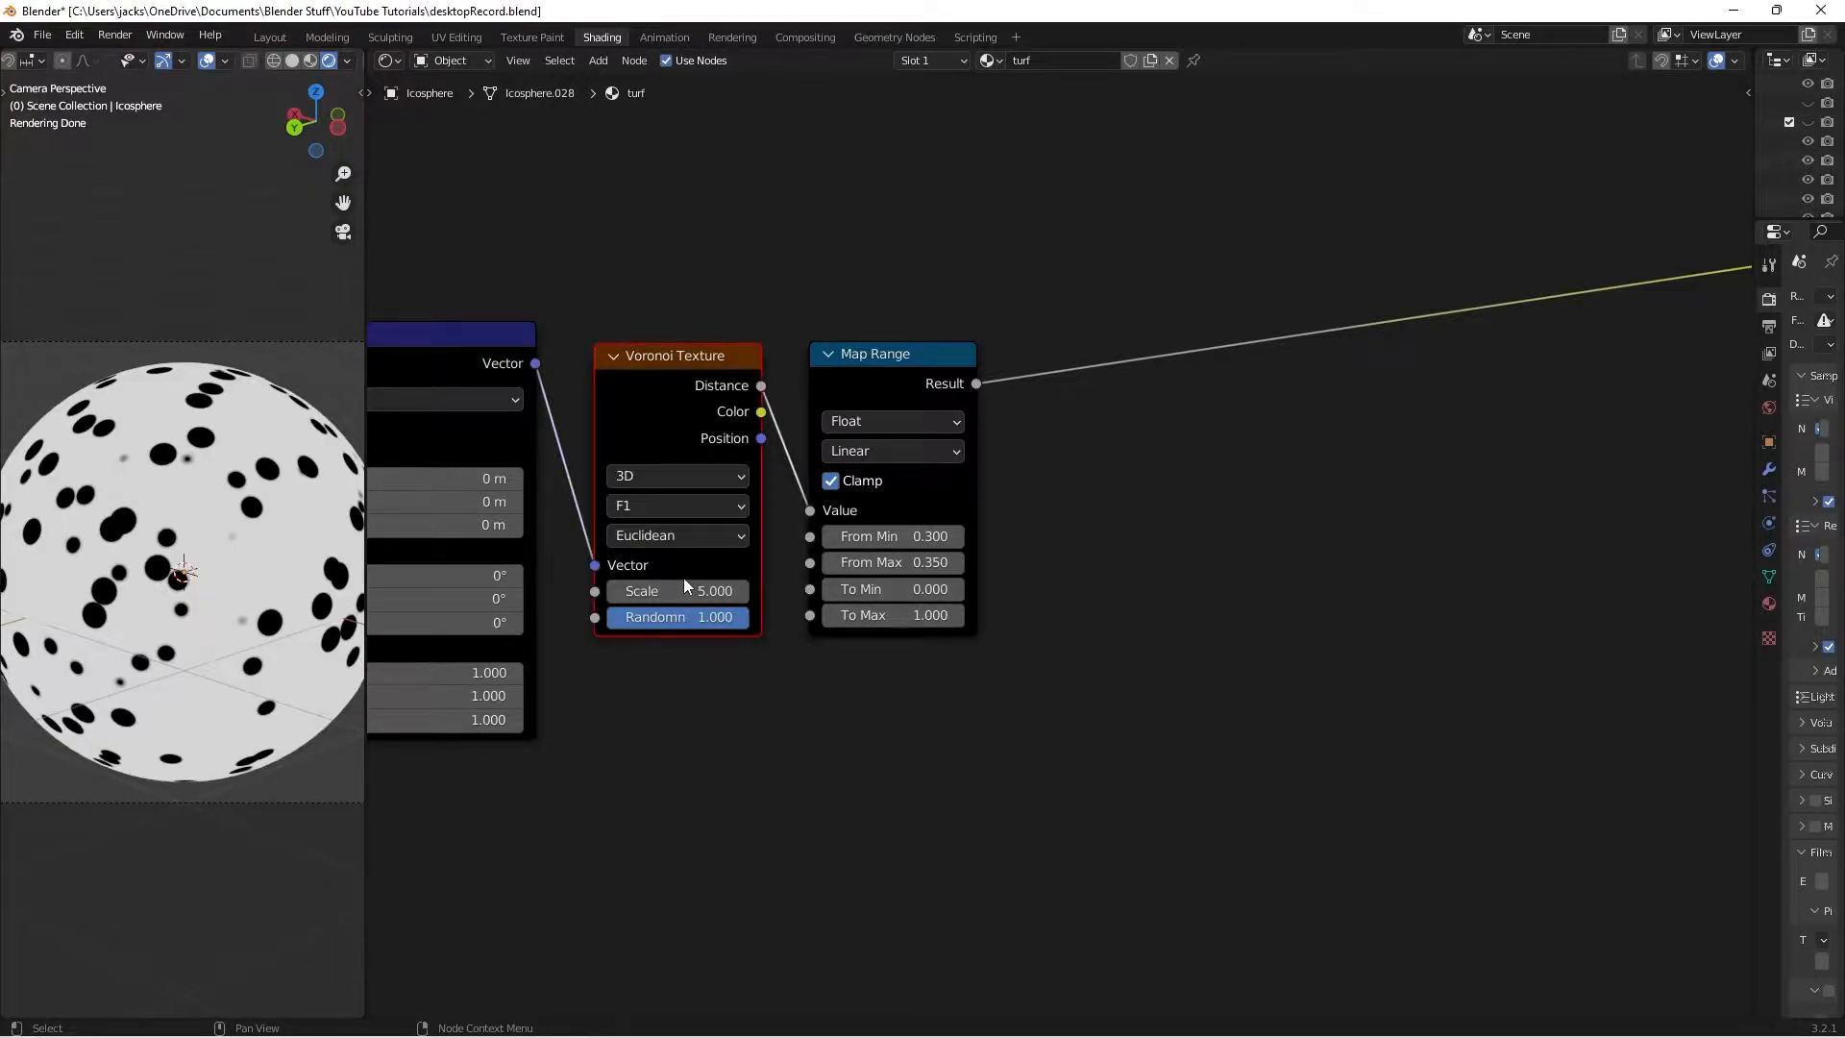
{"action": "left_click", "coordinate": [684, 585]}
{"action": "type", "text": "100"}
{"action": "key", "text": "Return"}
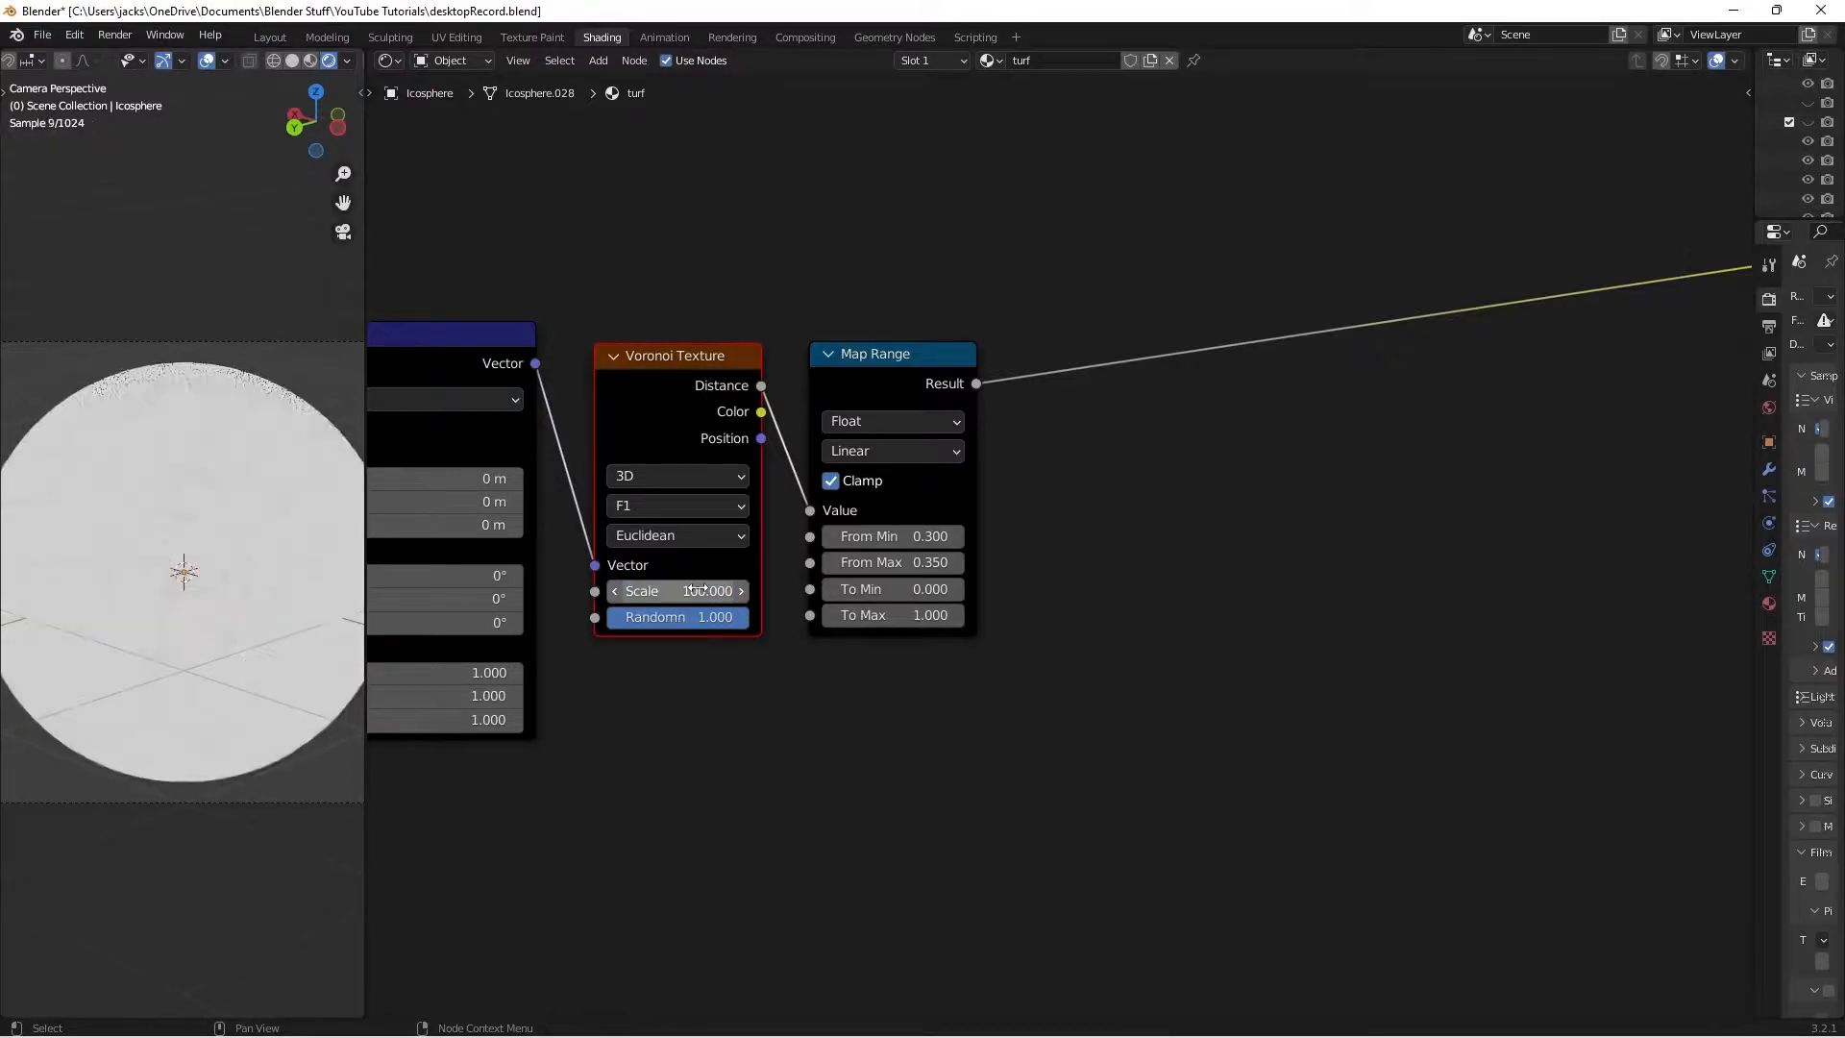
{"action": "scroll", "coordinate": [139, 631], "scroll_direction": "up", "scroll_amount": 2}
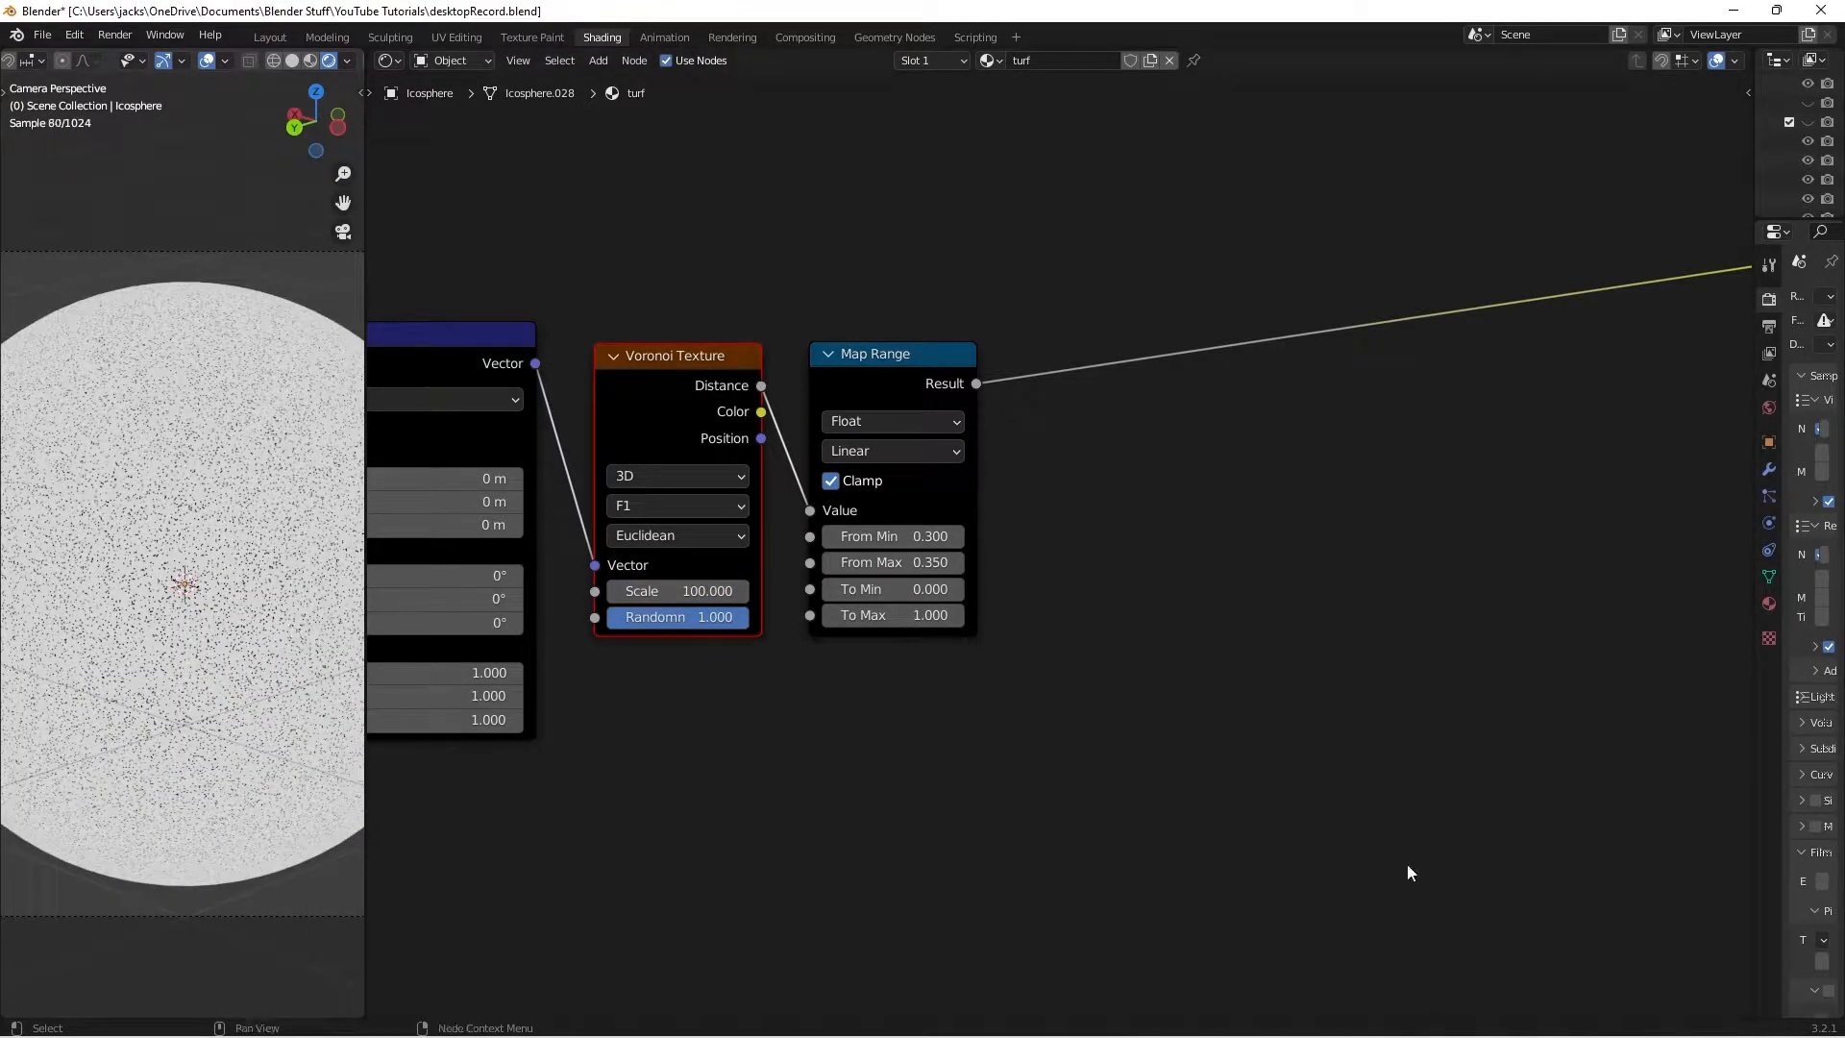
{"action": "key", "text": "ctrl+s"}
Duplicate the Voronoi Texture and Map Range nodes with their input links, placing the copies below the originals
{"action": "middle_click_drag", "start_coordinate": [1067, 747], "coordinate": [1088, 735]}
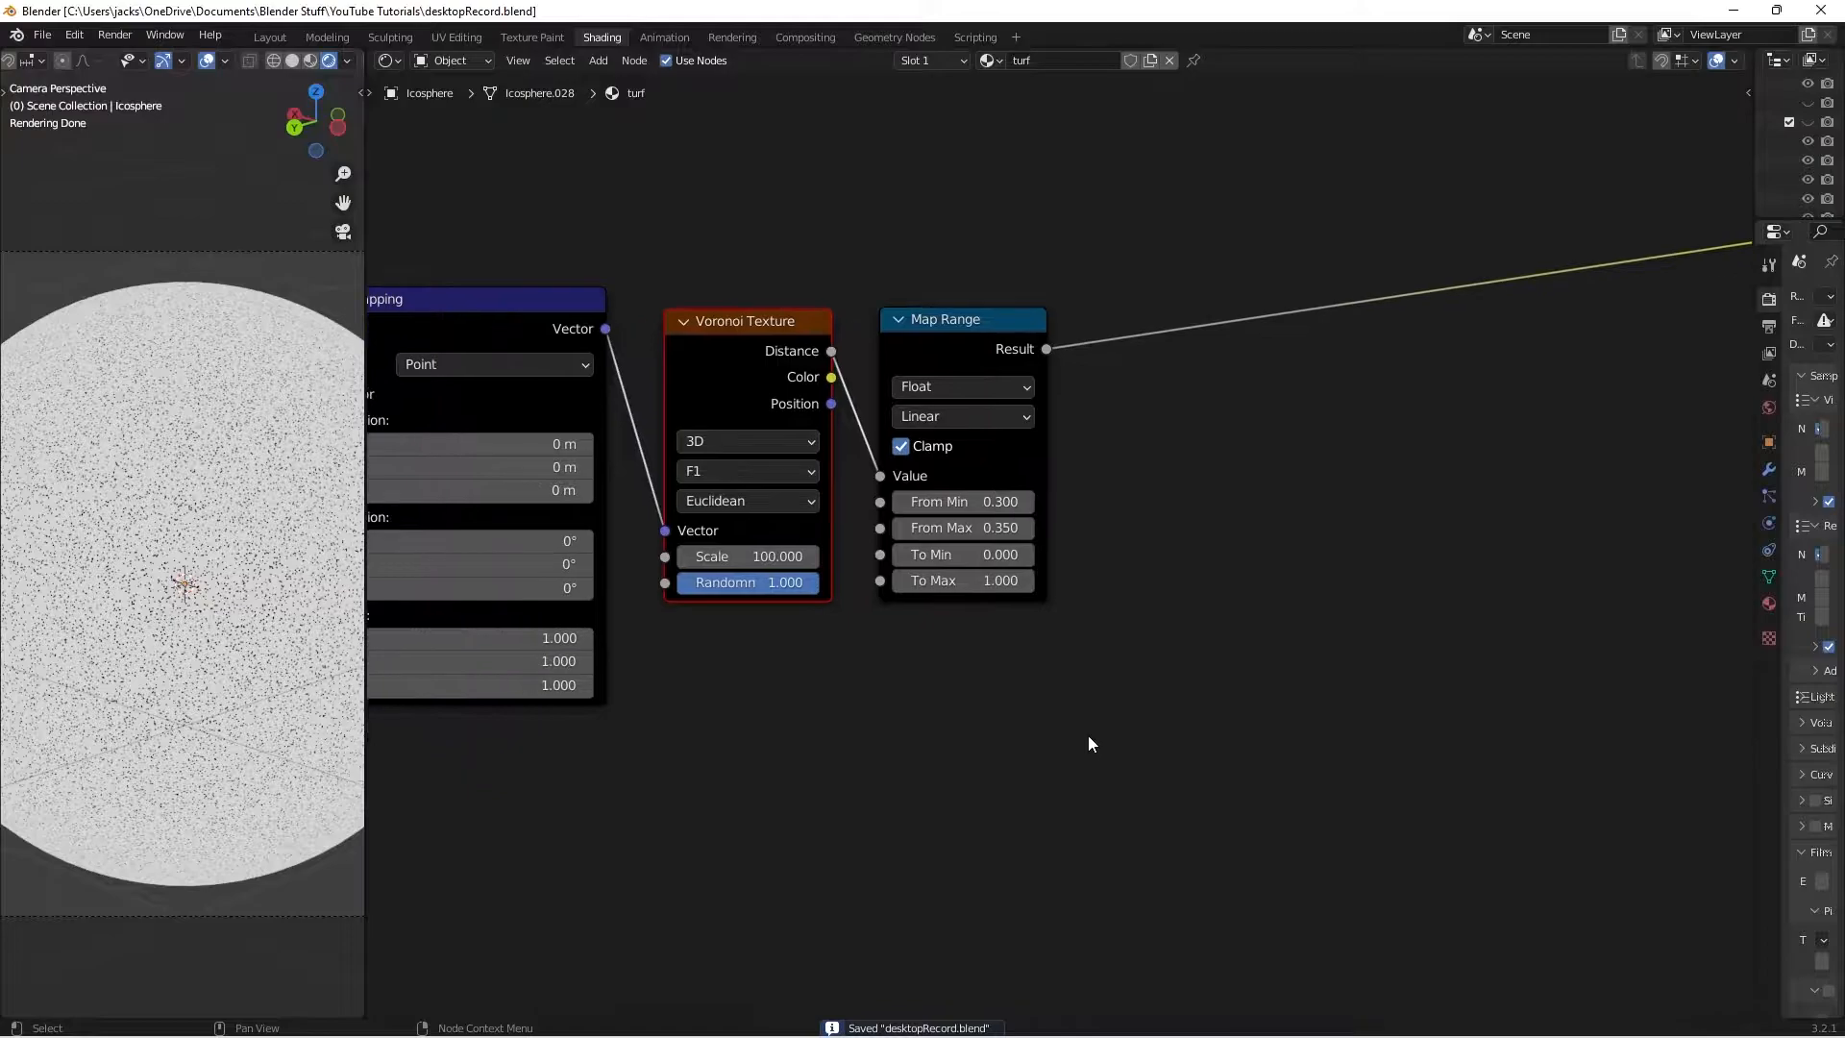
{"action": "scroll", "coordinate": [1088, 734], "scroll_direction": "down", "scroll_amount": 1}
{"action": "scroll", "coordinate": [1064, 744], "scroll_direction": "down", "scroll_amount": 1}
{"action": "left_click_drag", "start_coordinate": [849, 278], "coordinate": [1115, 548]}
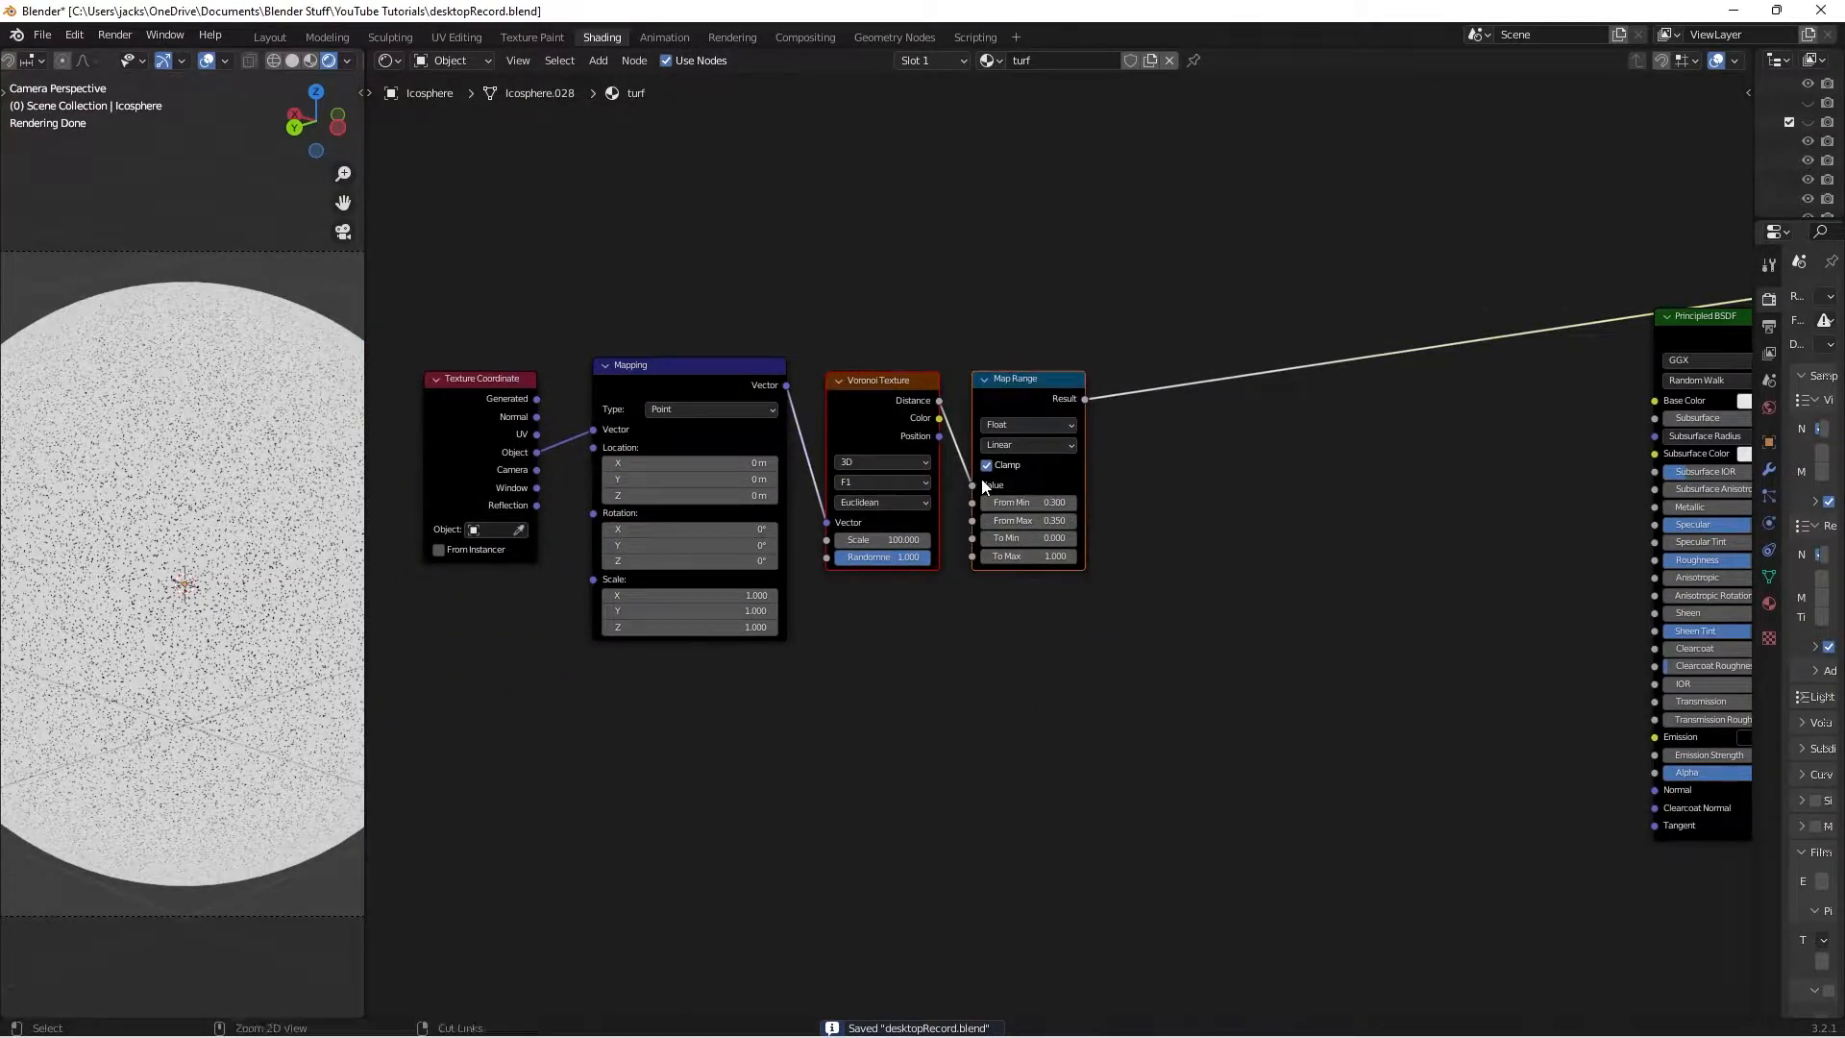
{"action": "key", "text": "shift+d"}
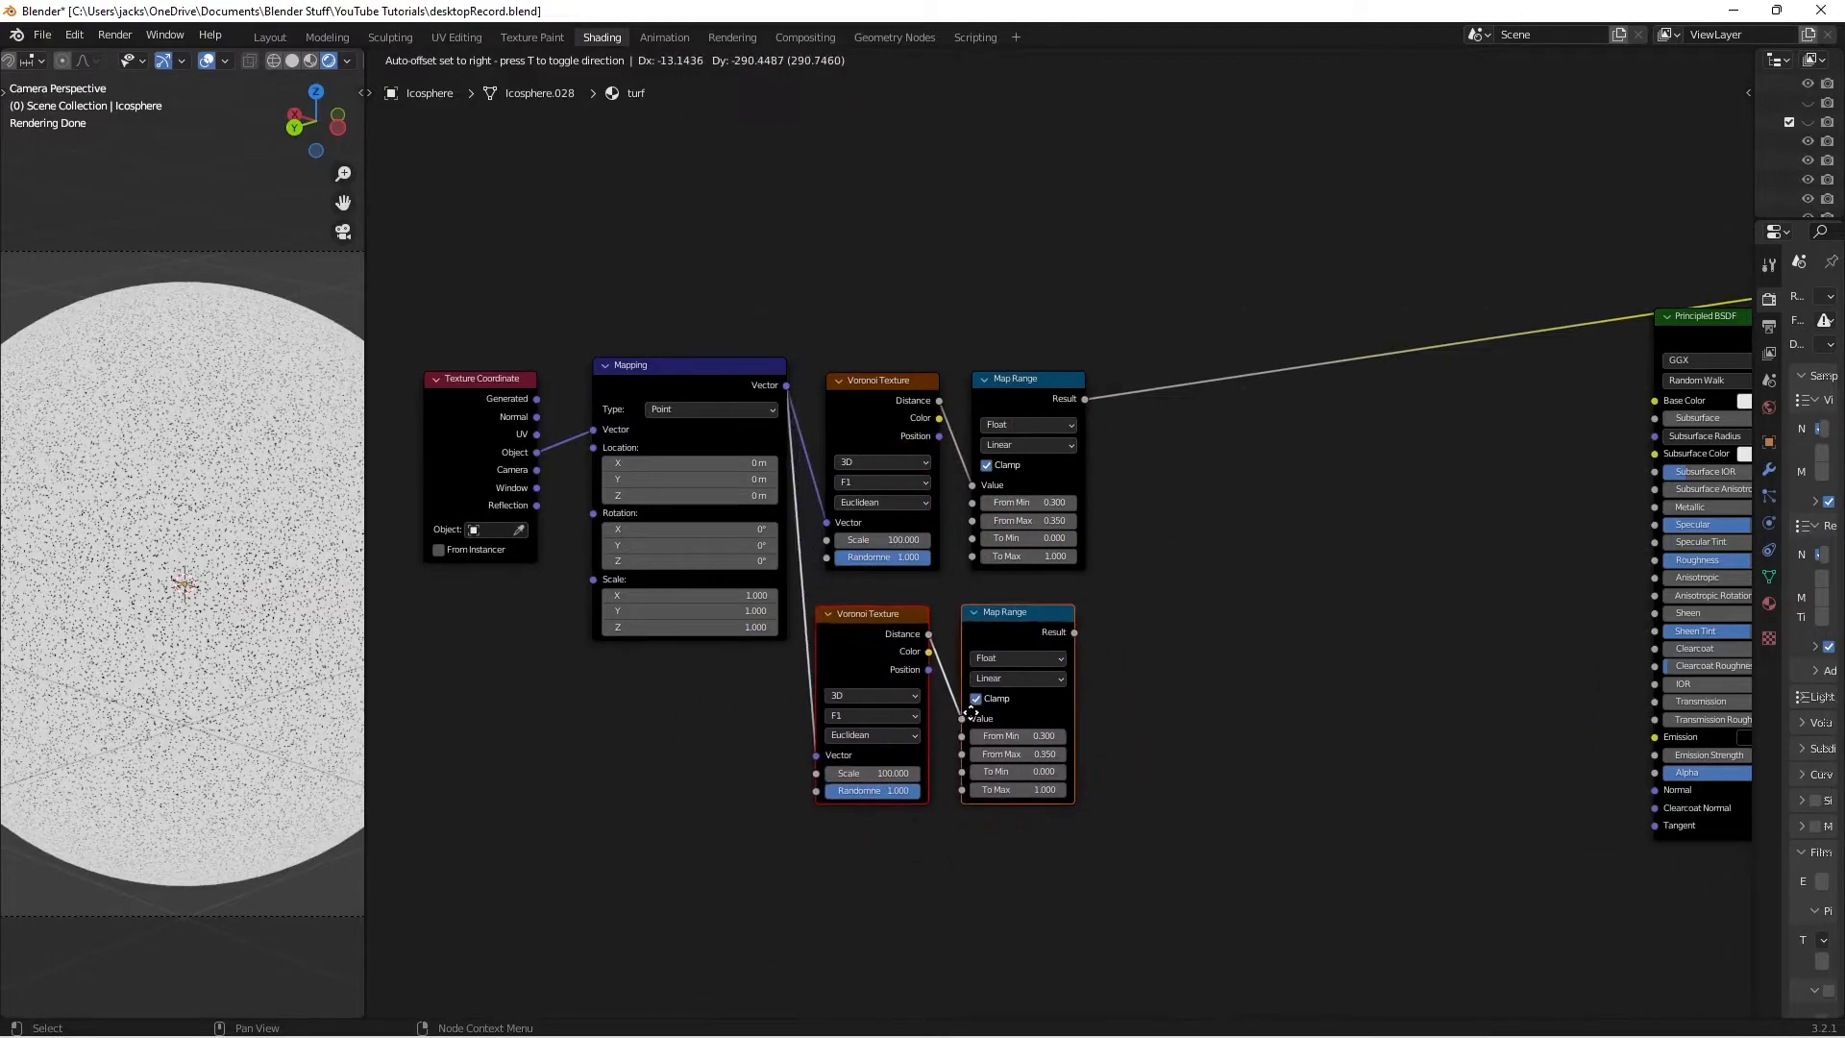
{"action": "left_click", "coordinate": [983, 709]}
{"action": "left_click", "coordinate": [1294, 683]}
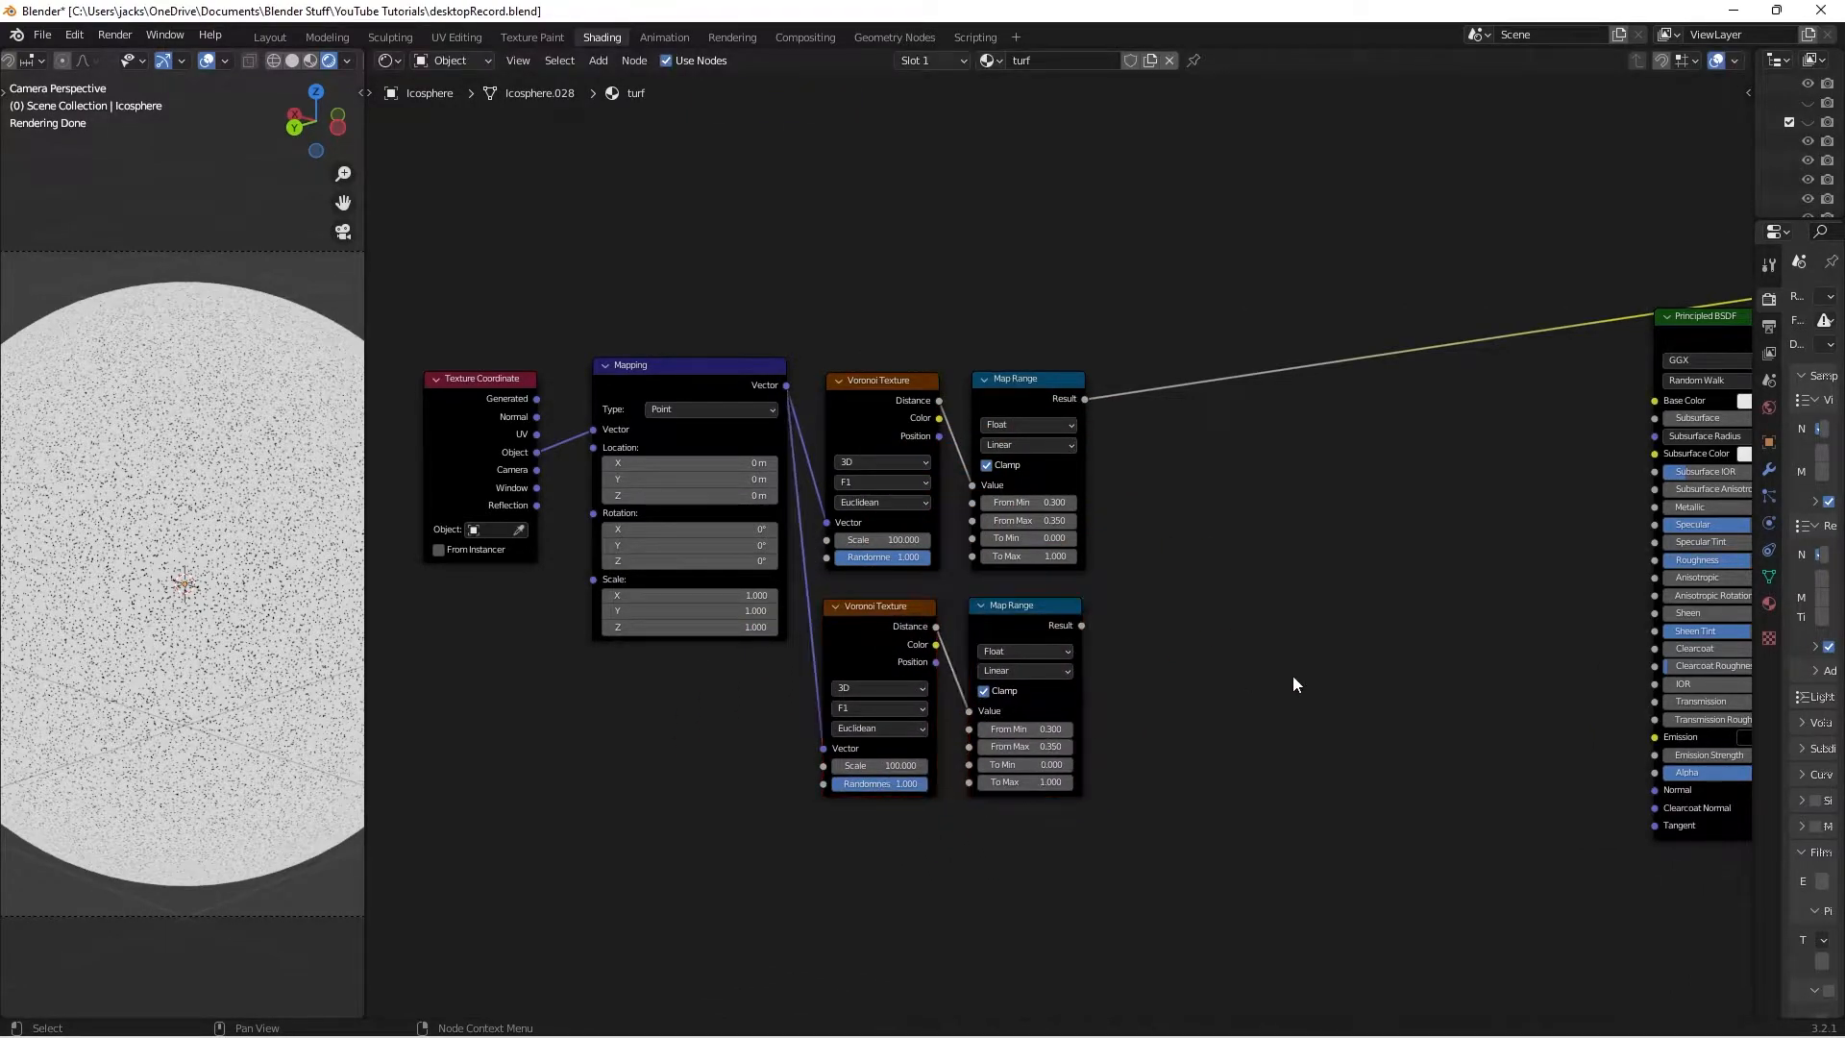
Set the duplicated Voronoi Texture's scale to 125 and preview the duplicated Map Range result on the sphere
{"action": "scroll", "coordinate": [1294, 683], "scroll_direction": "up", "scroll_amount": 2}
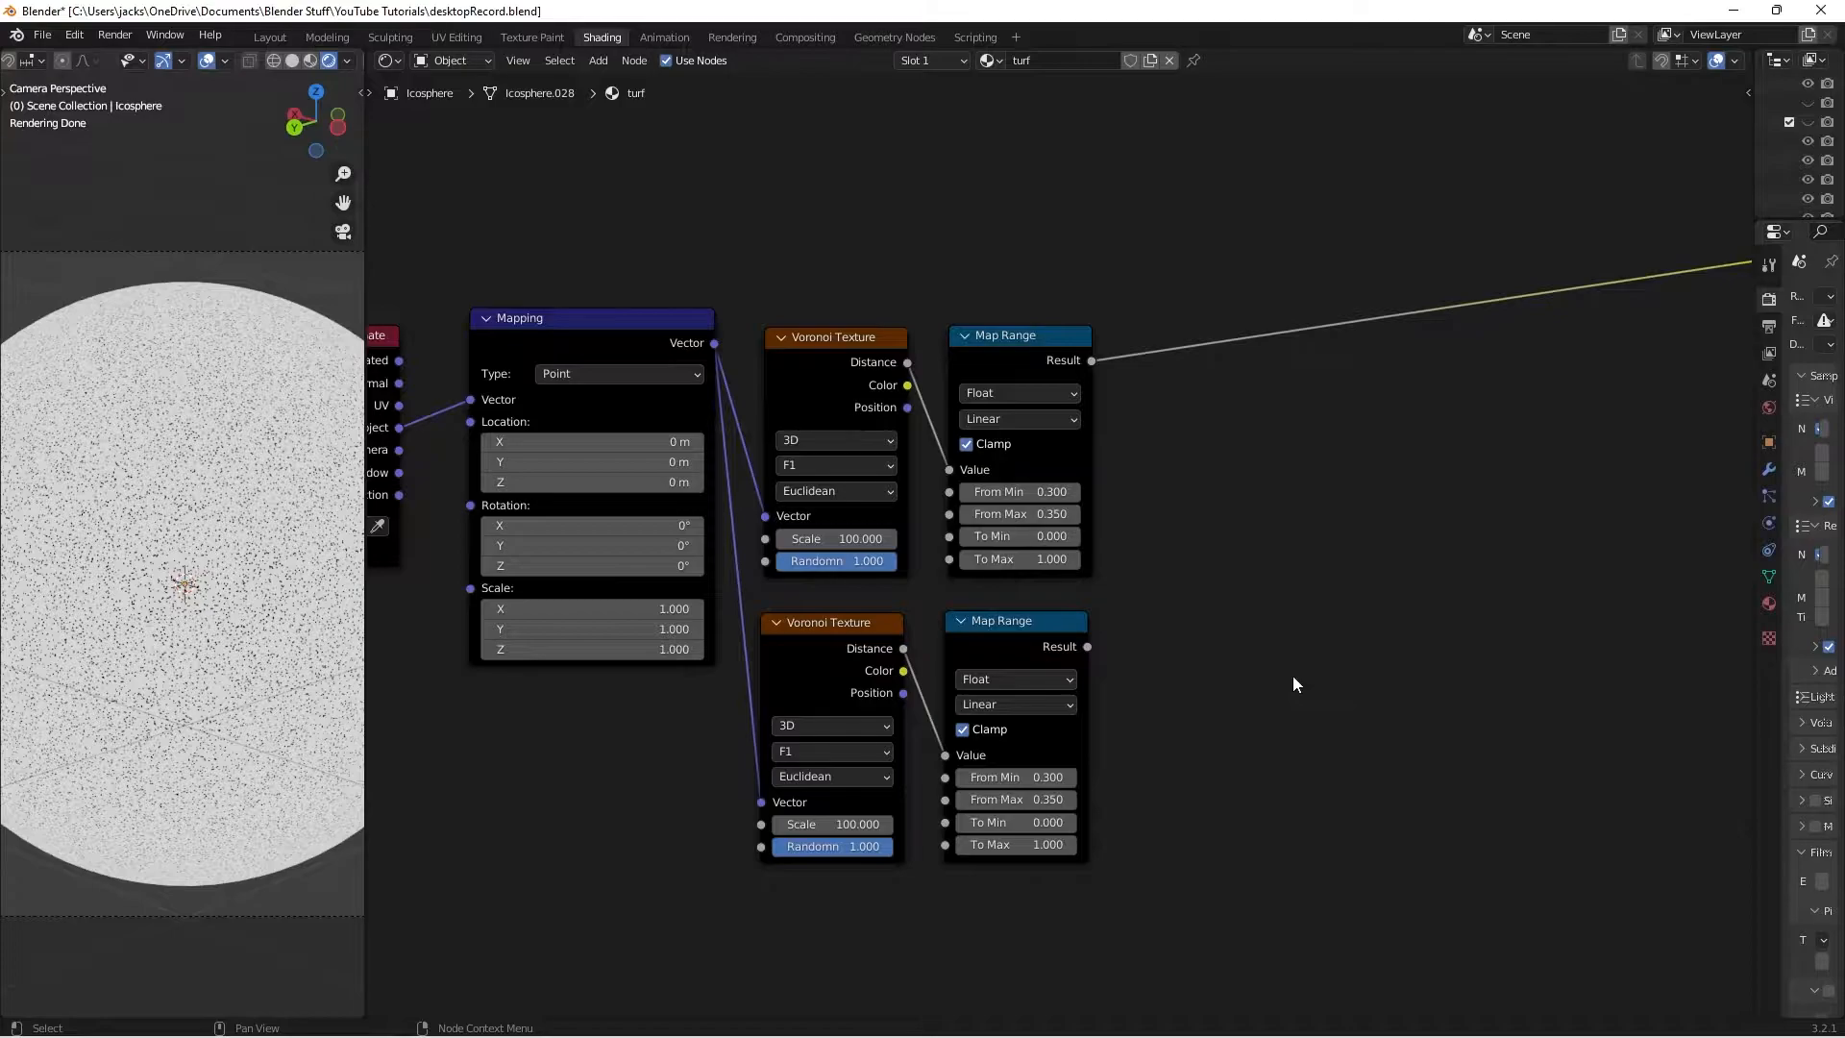
{"action": "double_click", "coordinate": [846, 823]}
{"action": "type", "text": "125"}
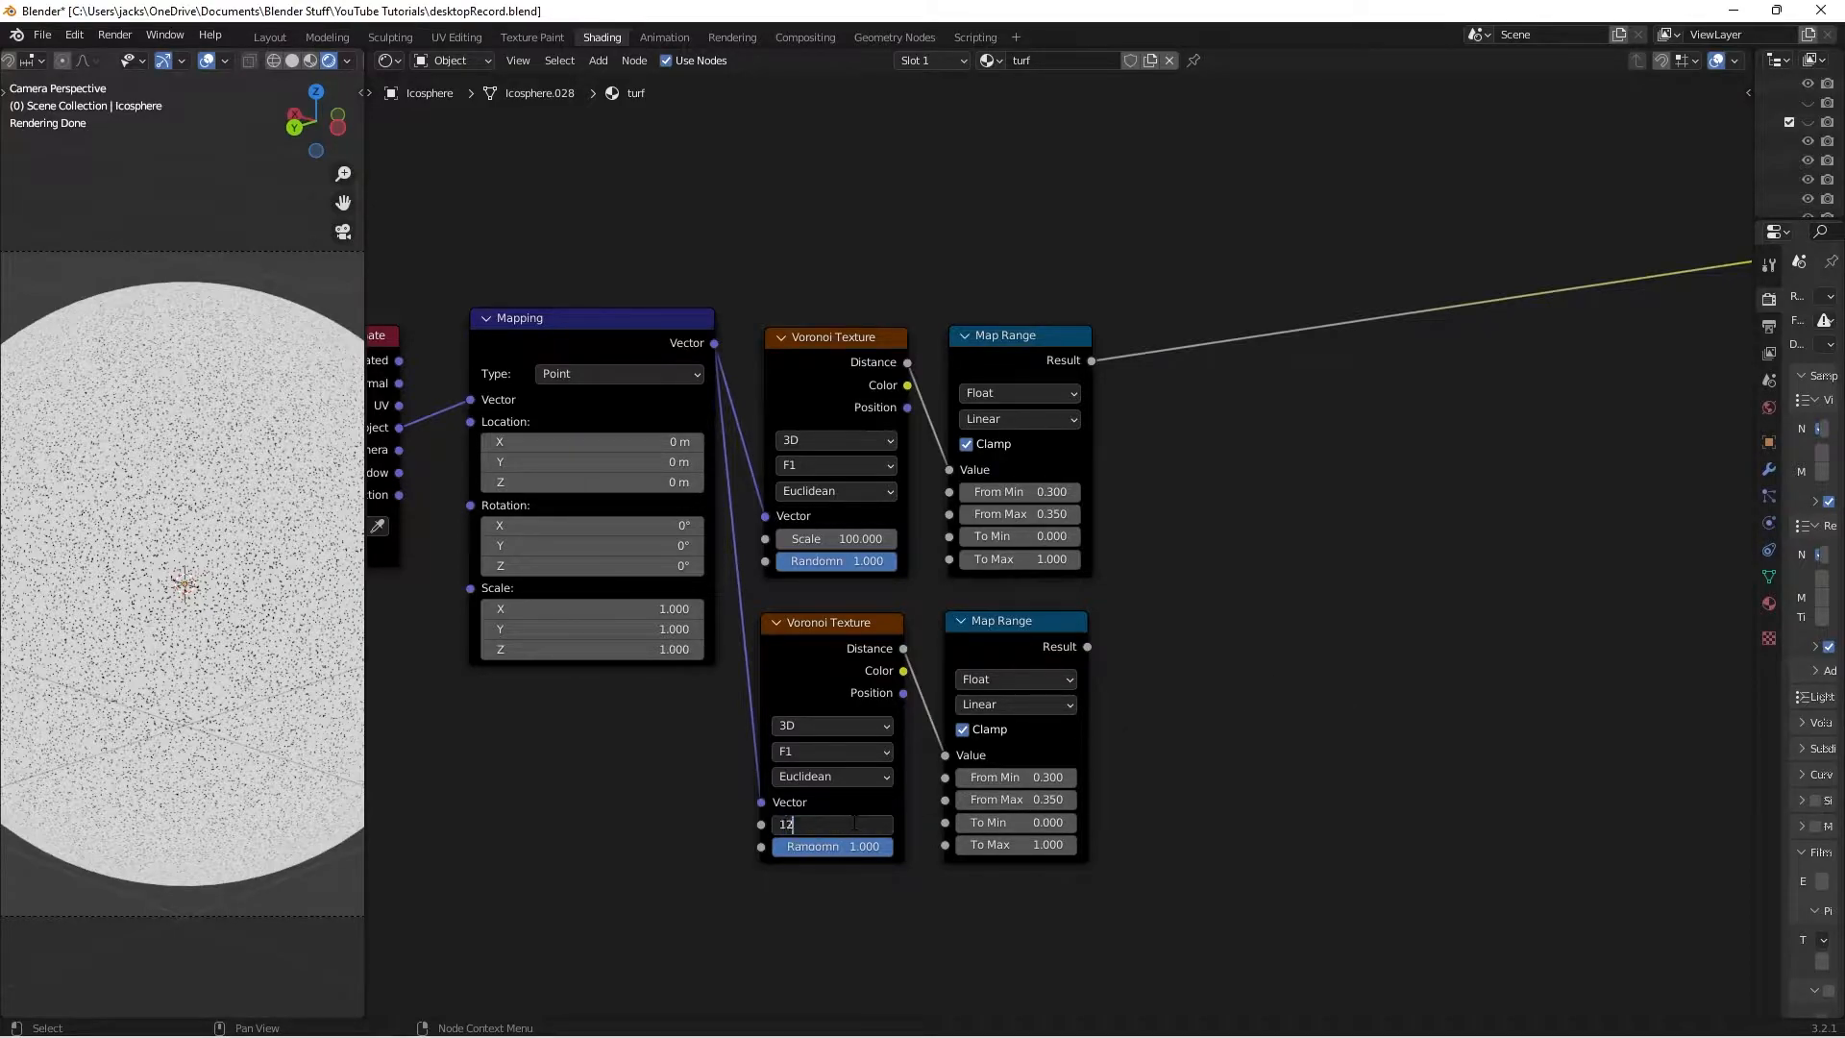
{"action": "key", "text": "Return"}
{"action": "left_click", "coordinate": [989, 647], "text": "ctrl+shift"}
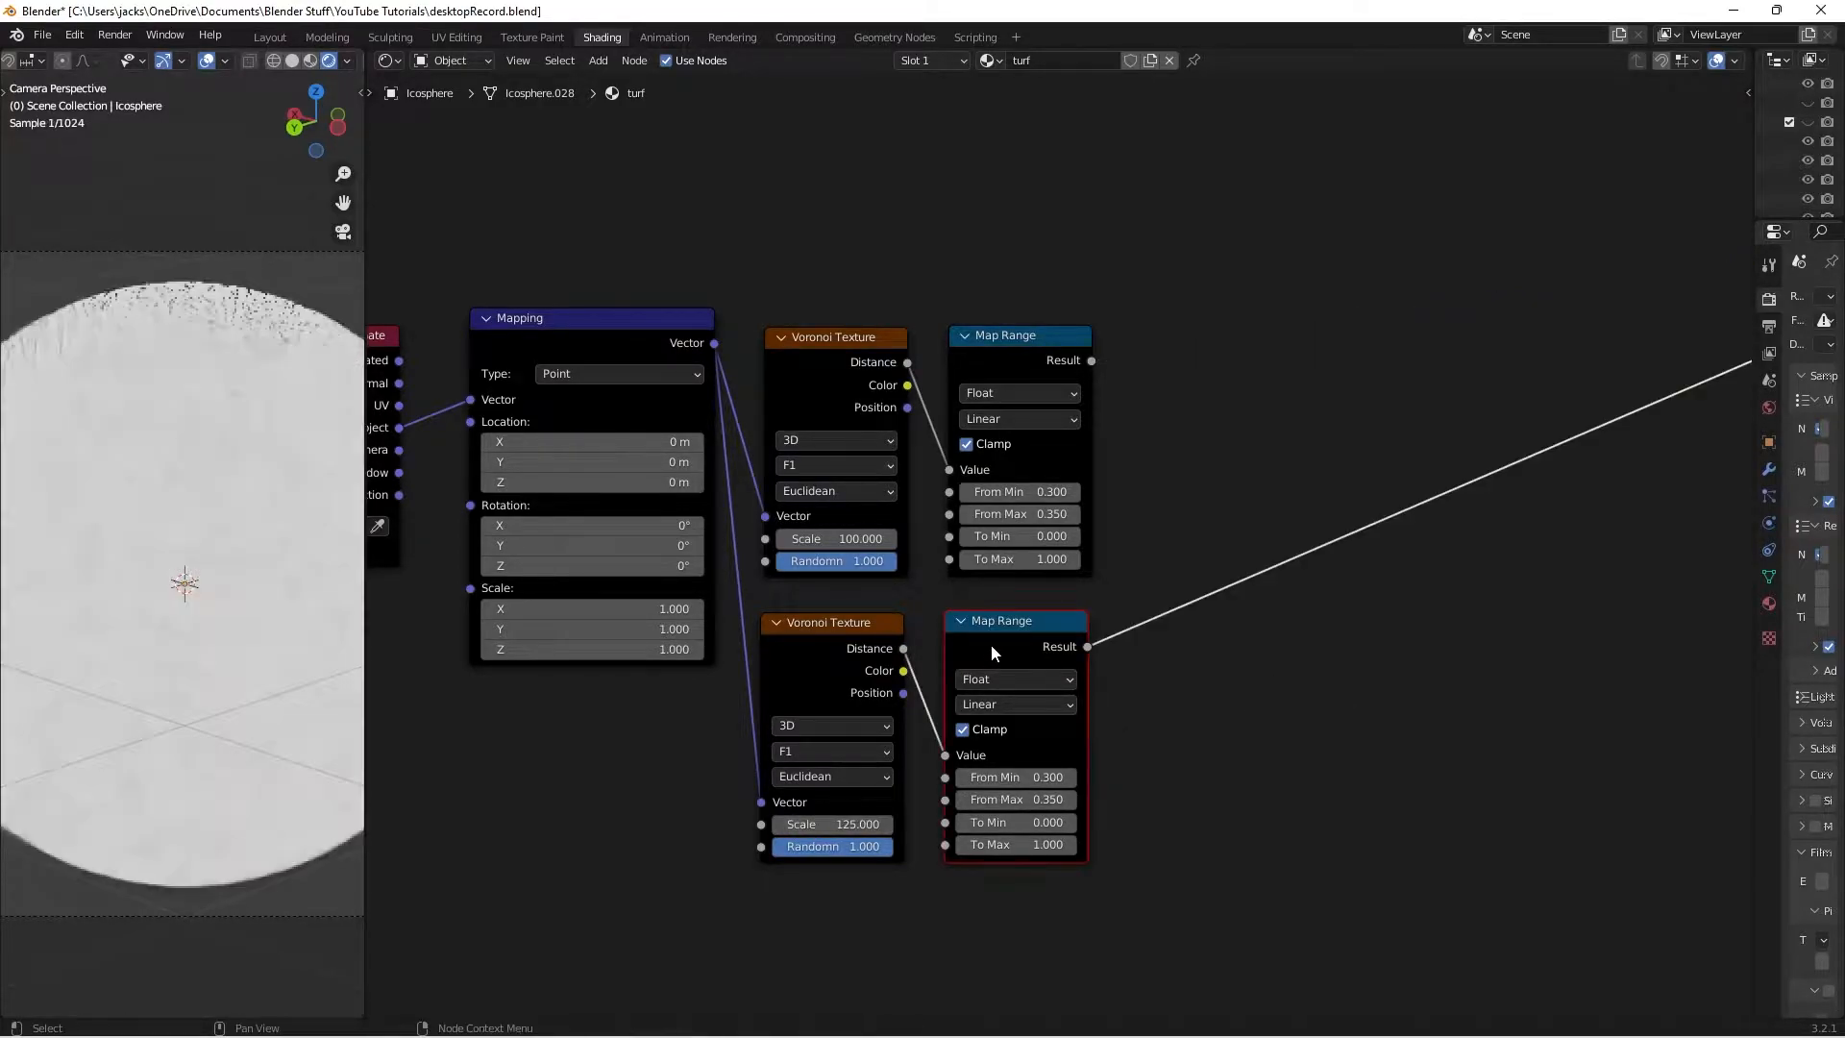
Save the file and nudge the upper Map Range node closer to its Voronoi Texture
{"action": "left_click", "coordinate": [1259, 482]}
{"action": "key", "text": "ctrl+s"}
{"action": "left_click_drag", "start_coordinate": [961, 341], "coordinate": [952, 345]}
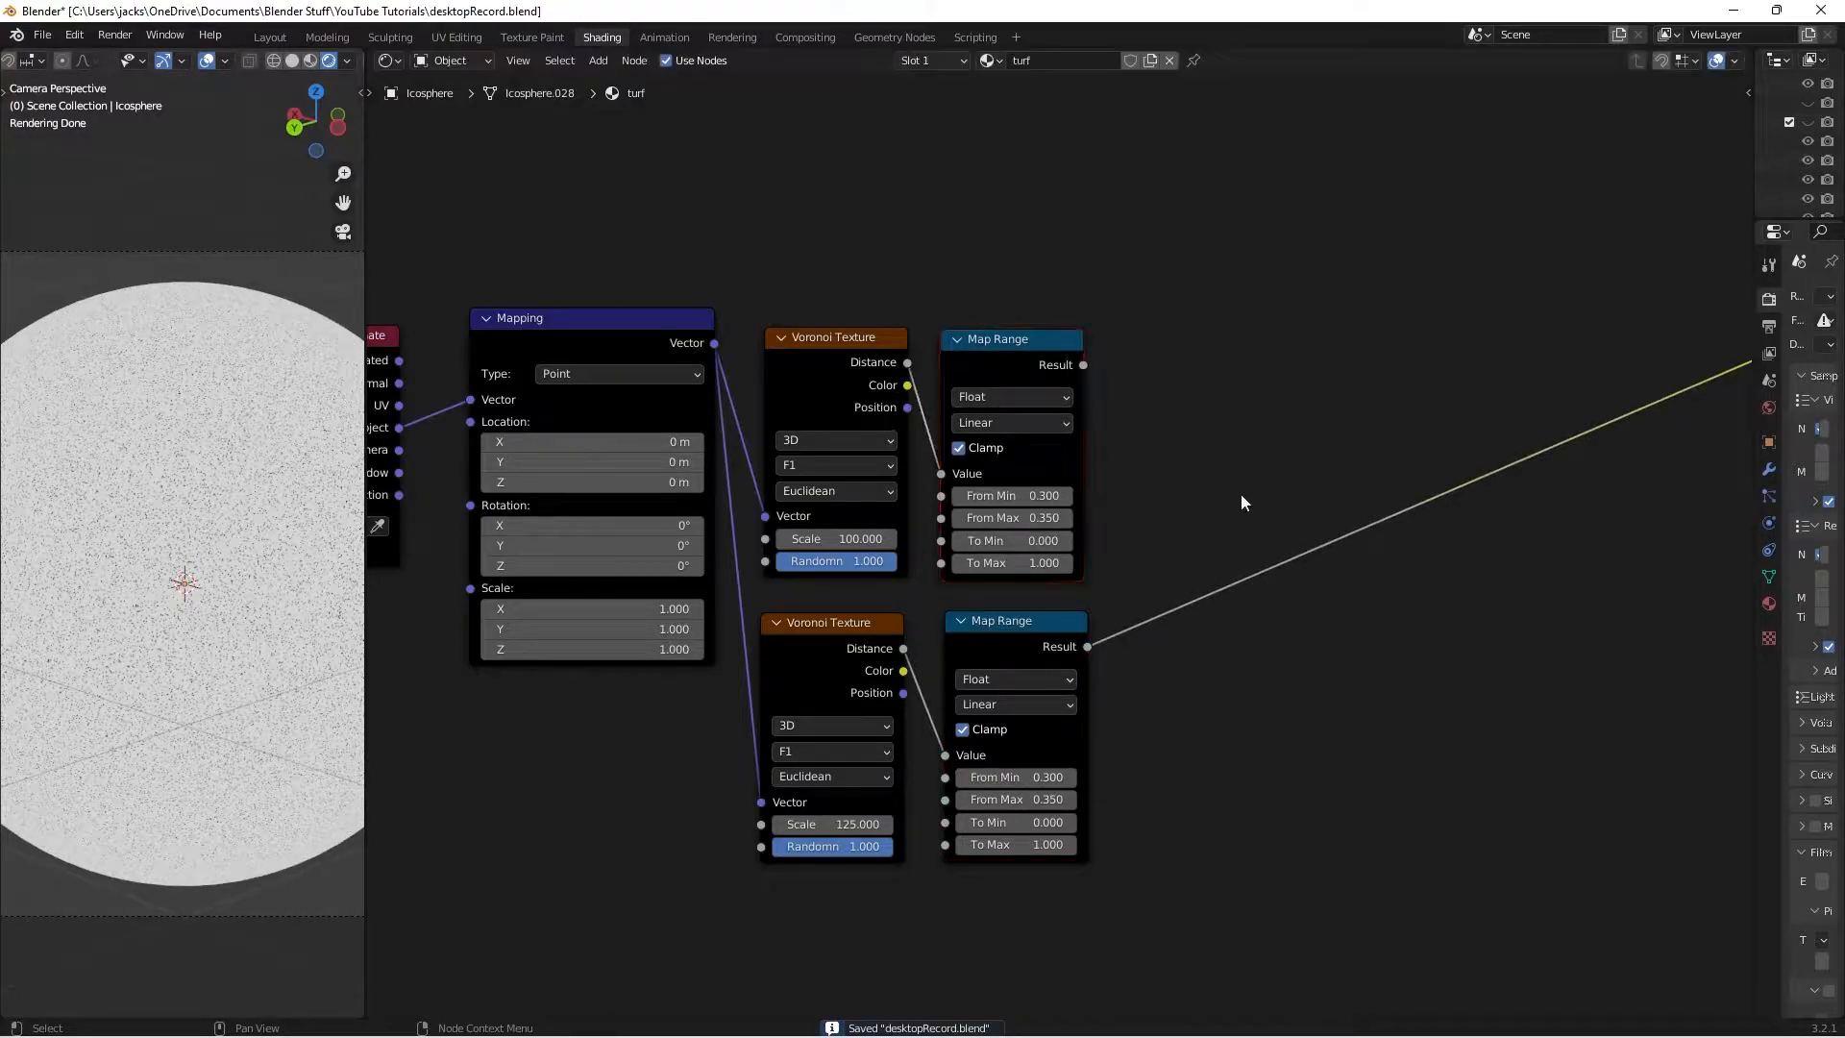
Add an Invert node after the upper Map Range, connect Result to its Color input, and preview it on the sphere
{"action": "middle_click_drag", "start_coordinate": [1388, 489], "coordinate": [1289, 511]}
{"action": "key", "text": "shift+a"}
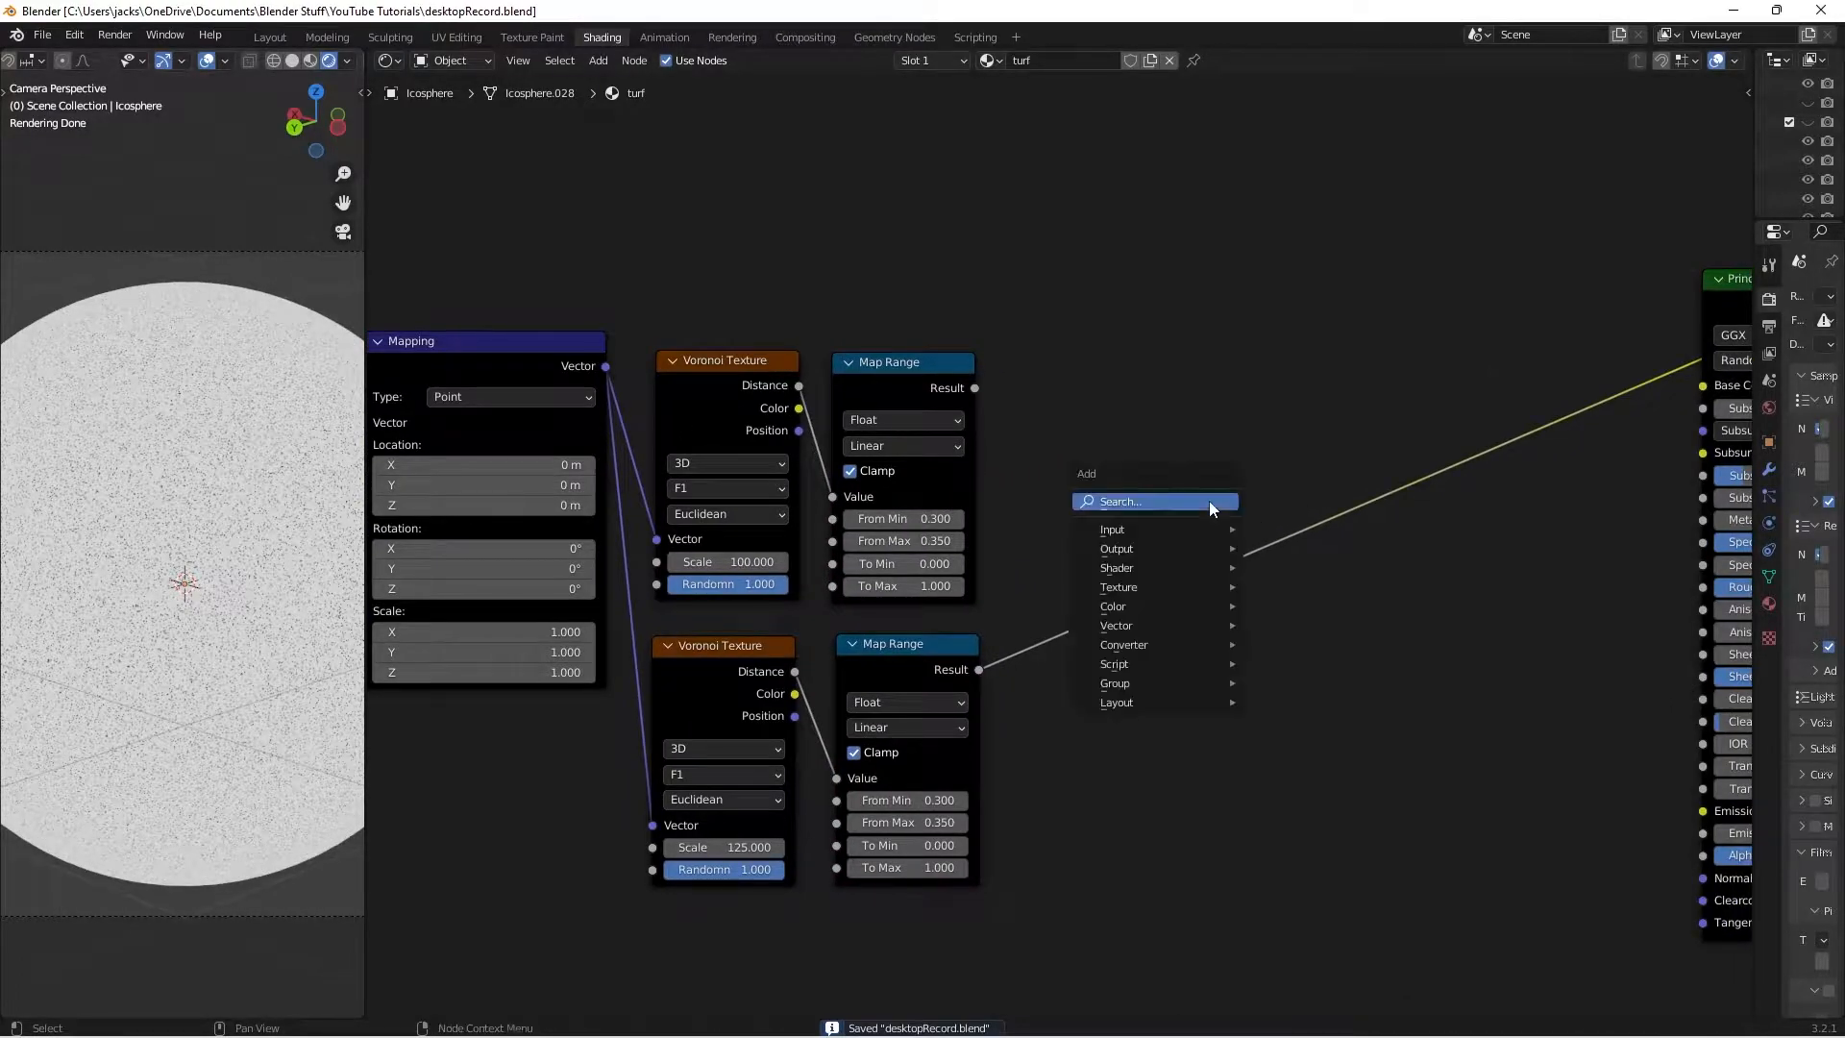
{"action": "left_click", "coordinate": [1209, 500]}
{"action": "type", "text": "inv"}
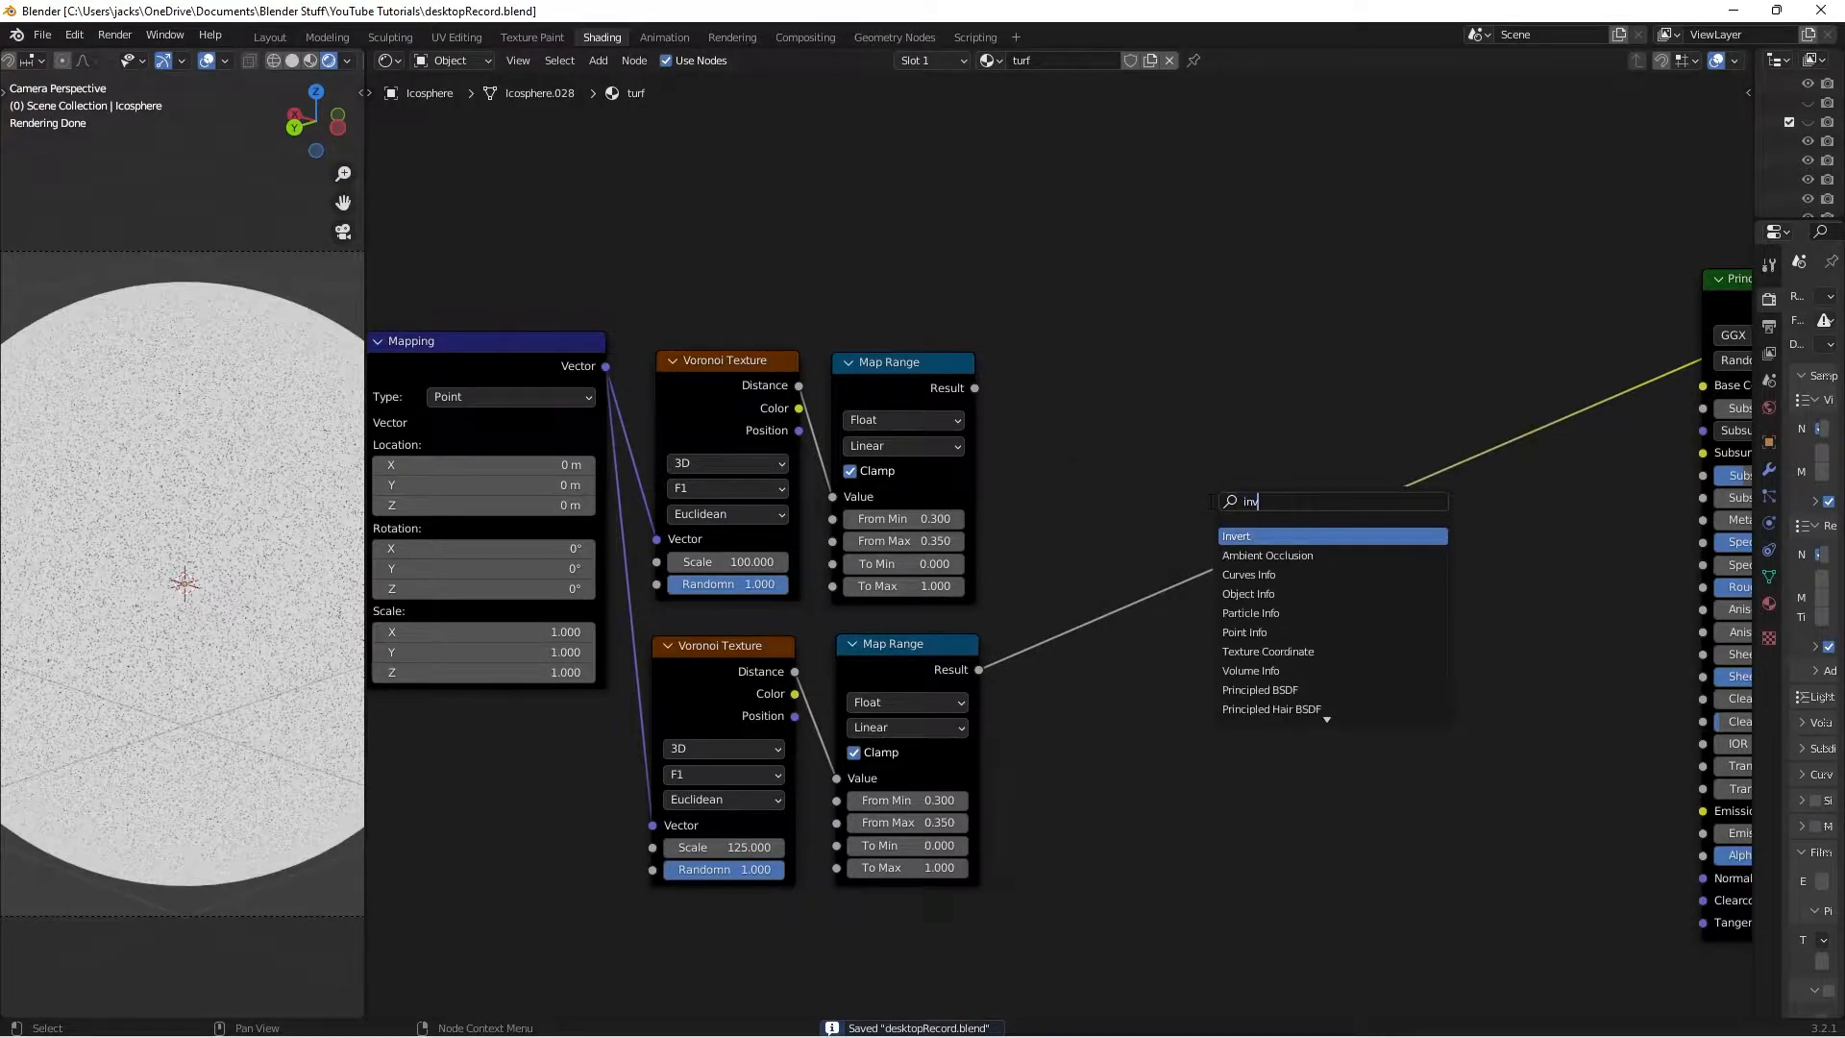
{"action": "key", "text": "Return"}
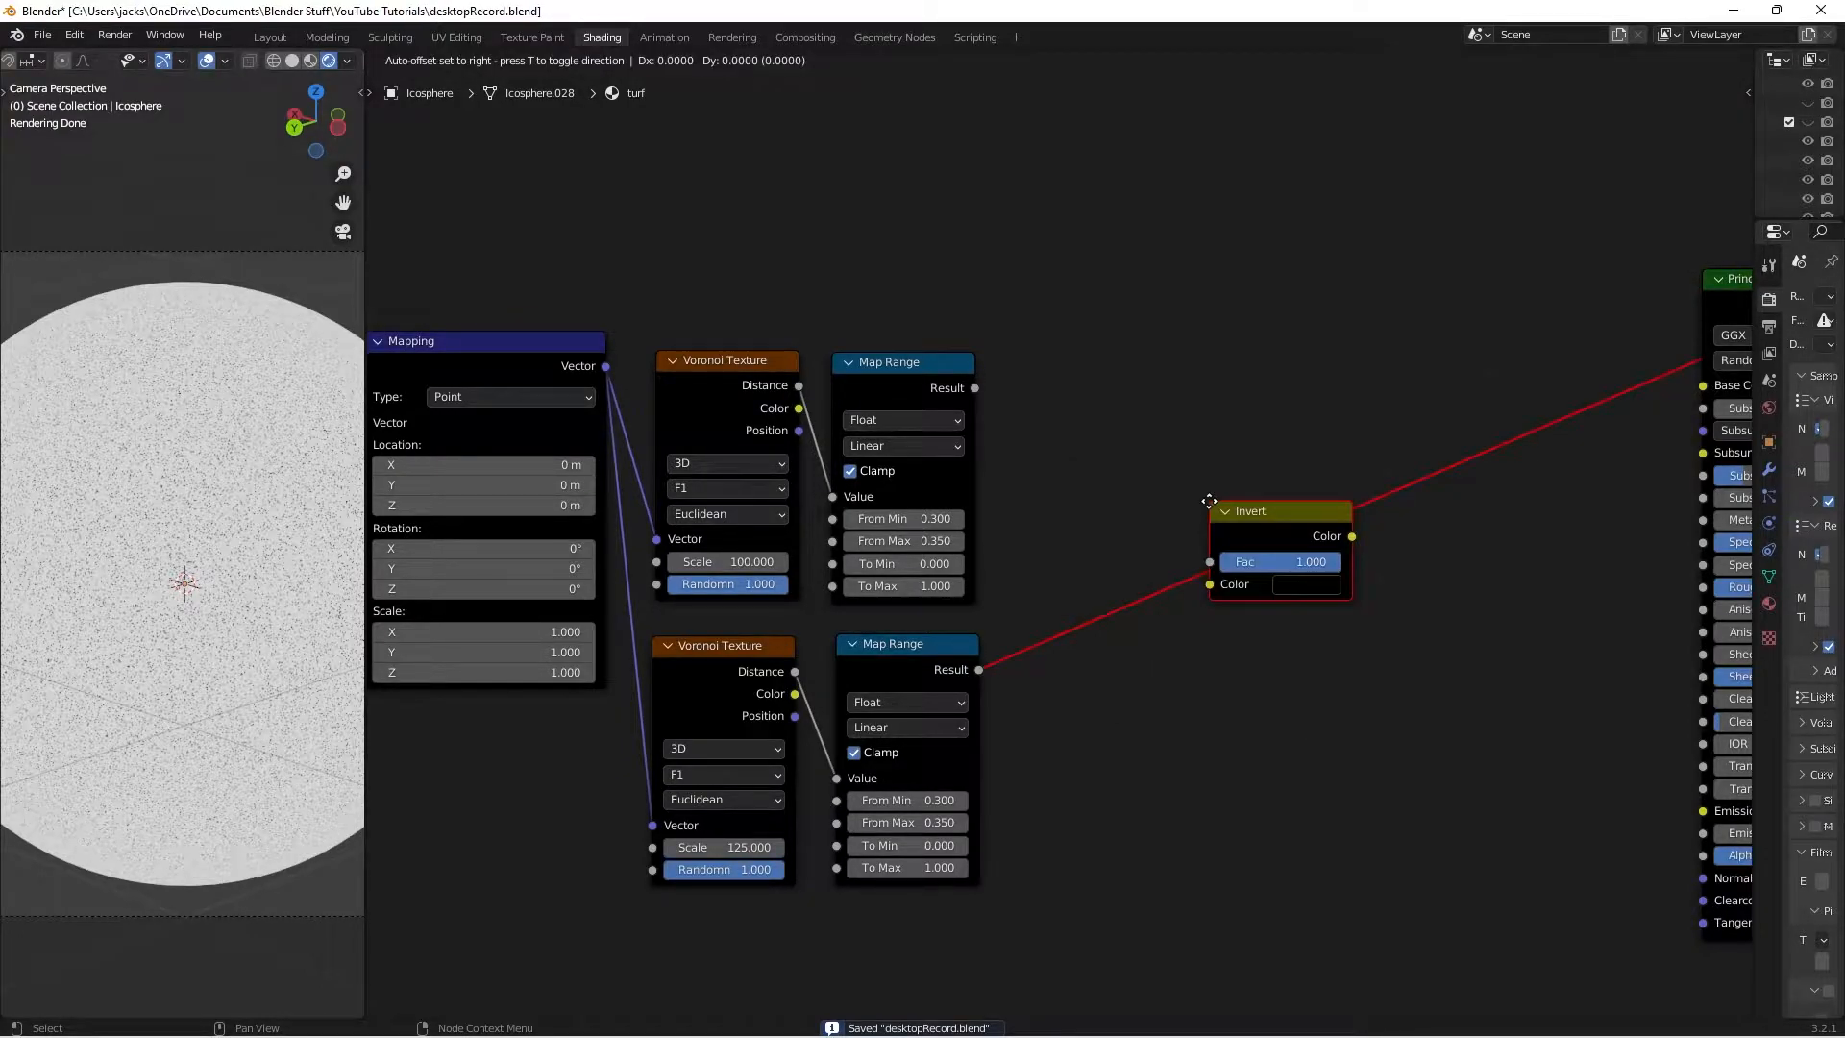
{"action": "left_click", "coordinate": [1007, 361]}
{"action": "left_click_drag", "start_coordinate": [975, 389], "coordinate": [1023, 449]}
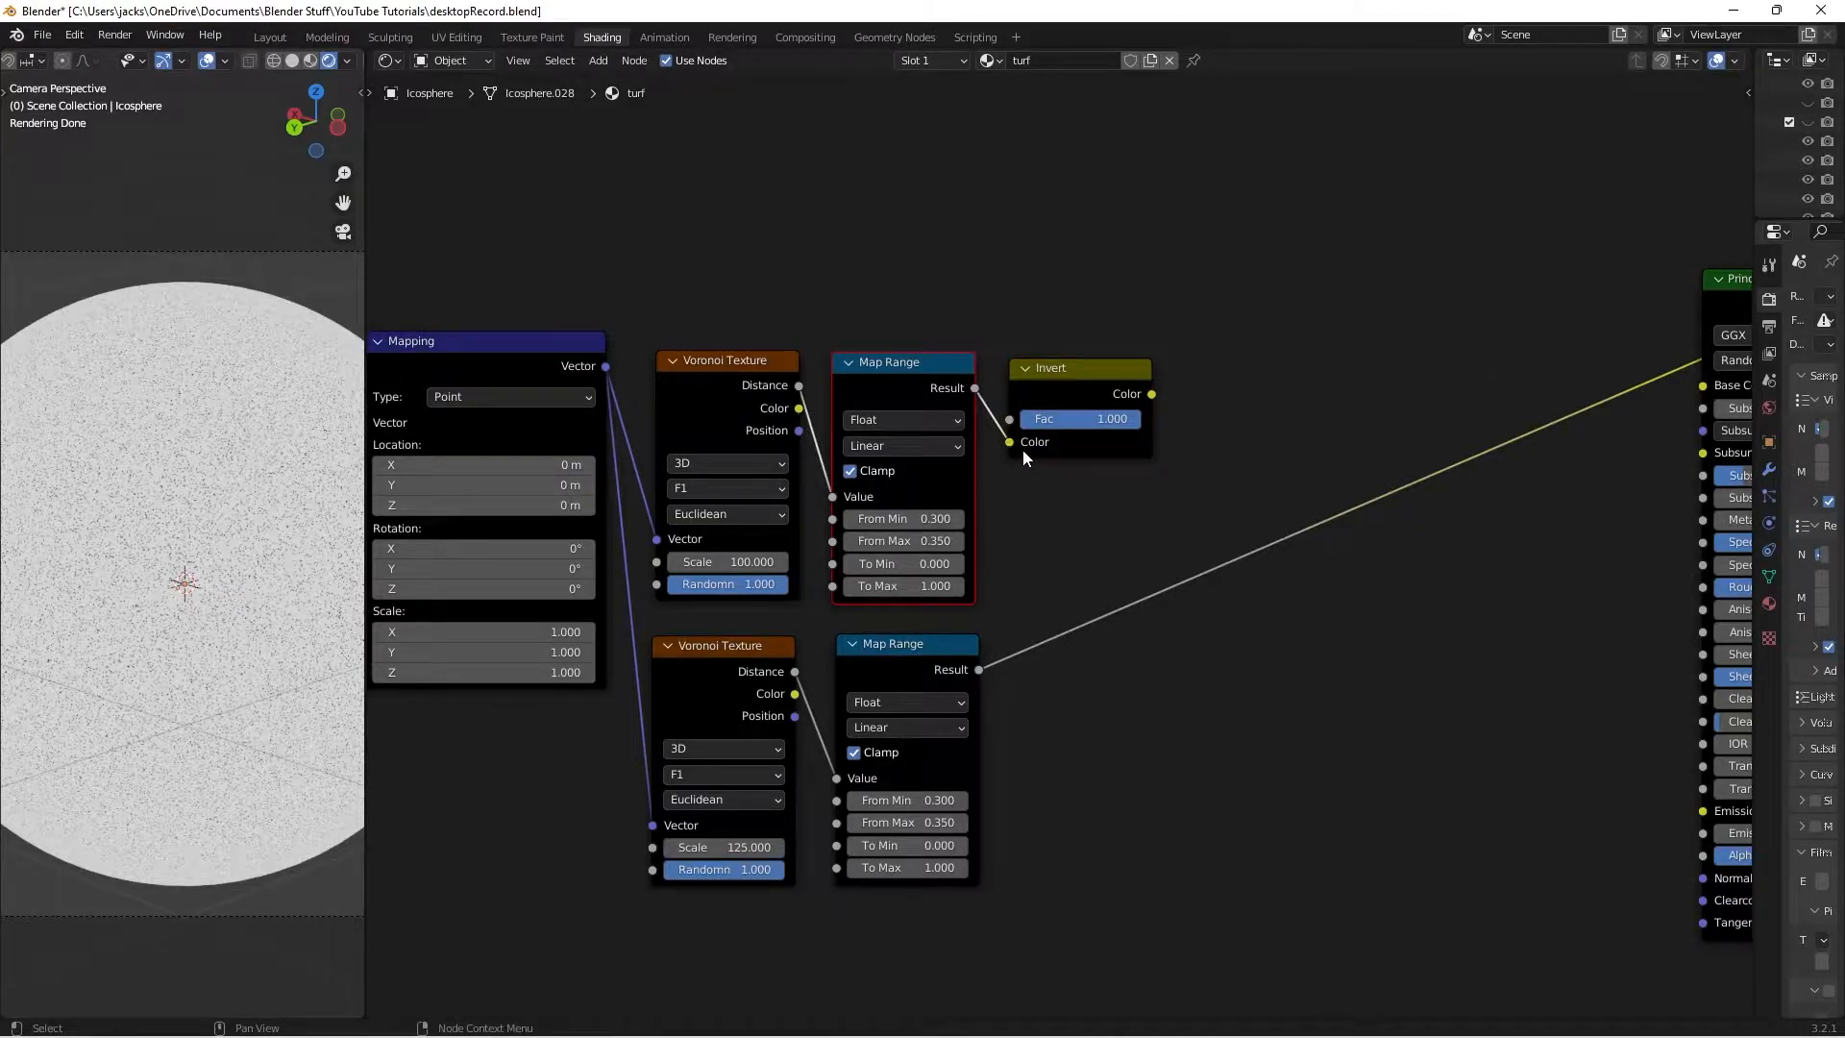
{"action": "left_click", "coordinate": [1089, 396], "text": "ctrl+shift"}
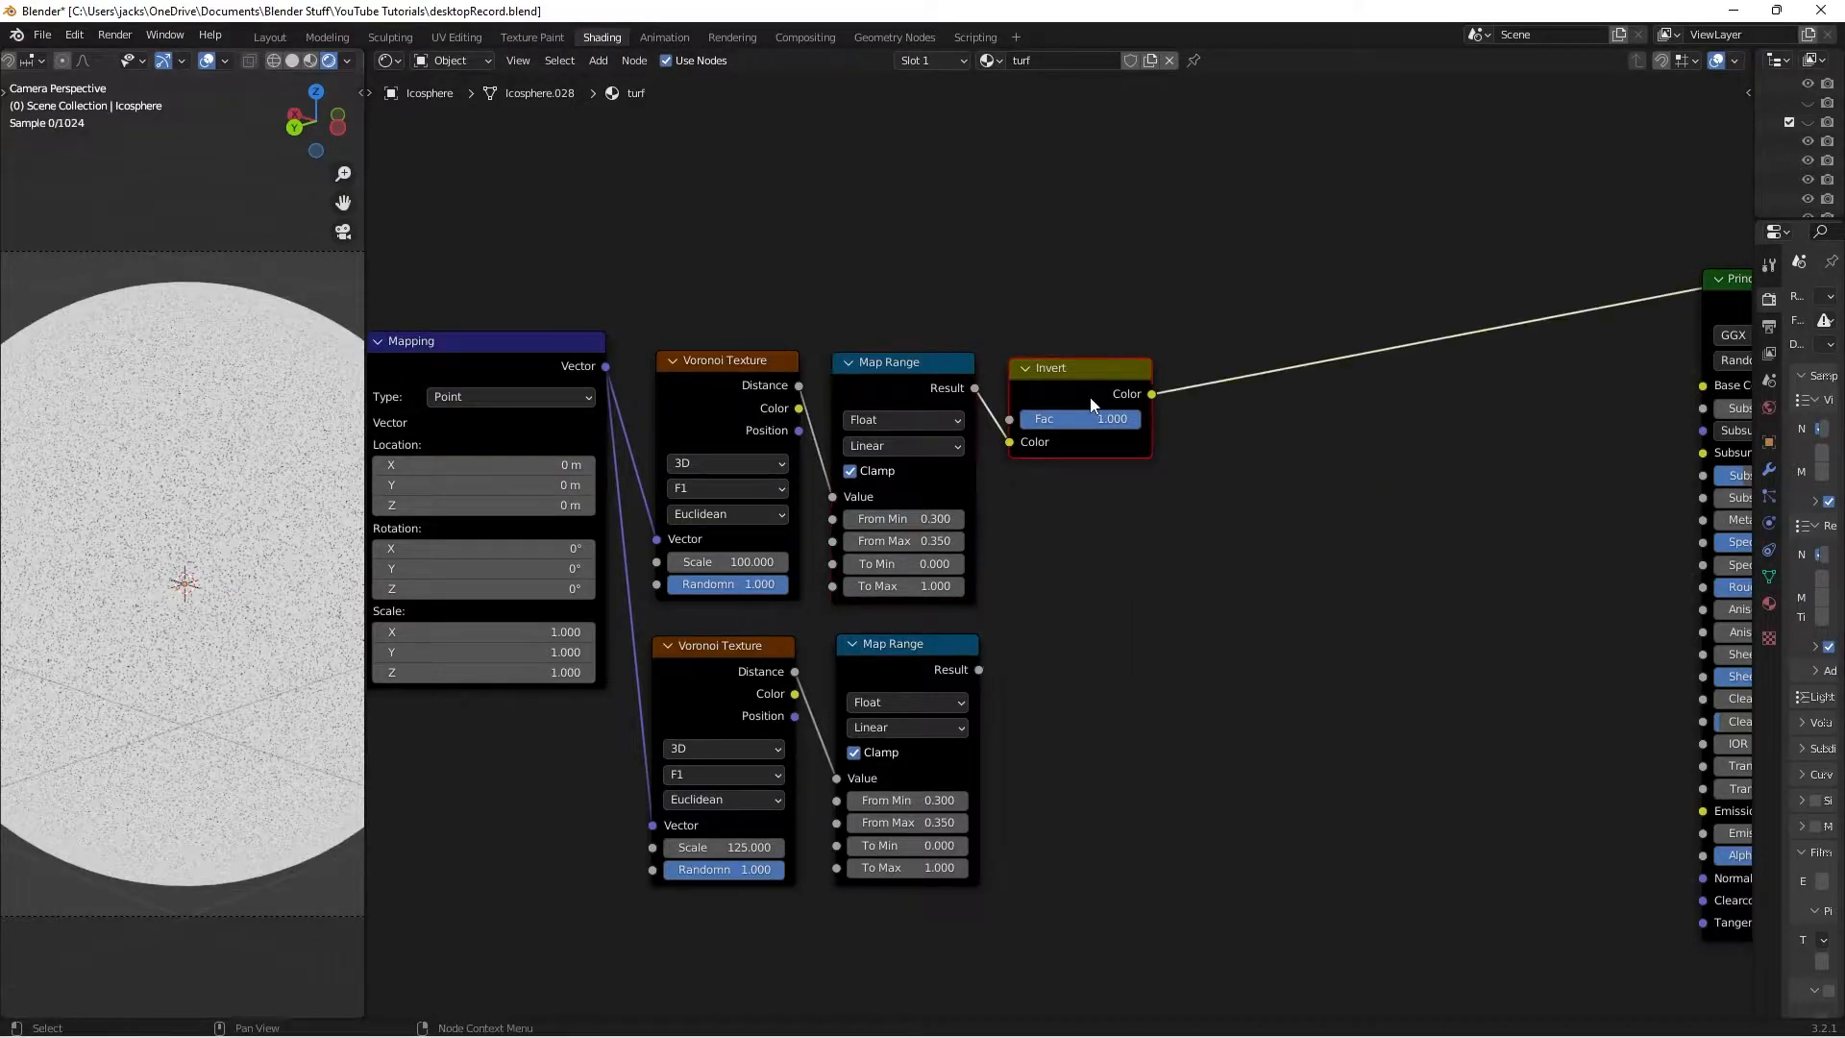
{"action": "mouse_move", "coordinate": [1062, 394]}
{"action": "left_mouse_down"}
{"action": "mouse_move", "coordinate": [1043, 421]}
{"action": "mouse_move", "coordinate": [1062, 384]}
{"action": "left_mouse_up"}
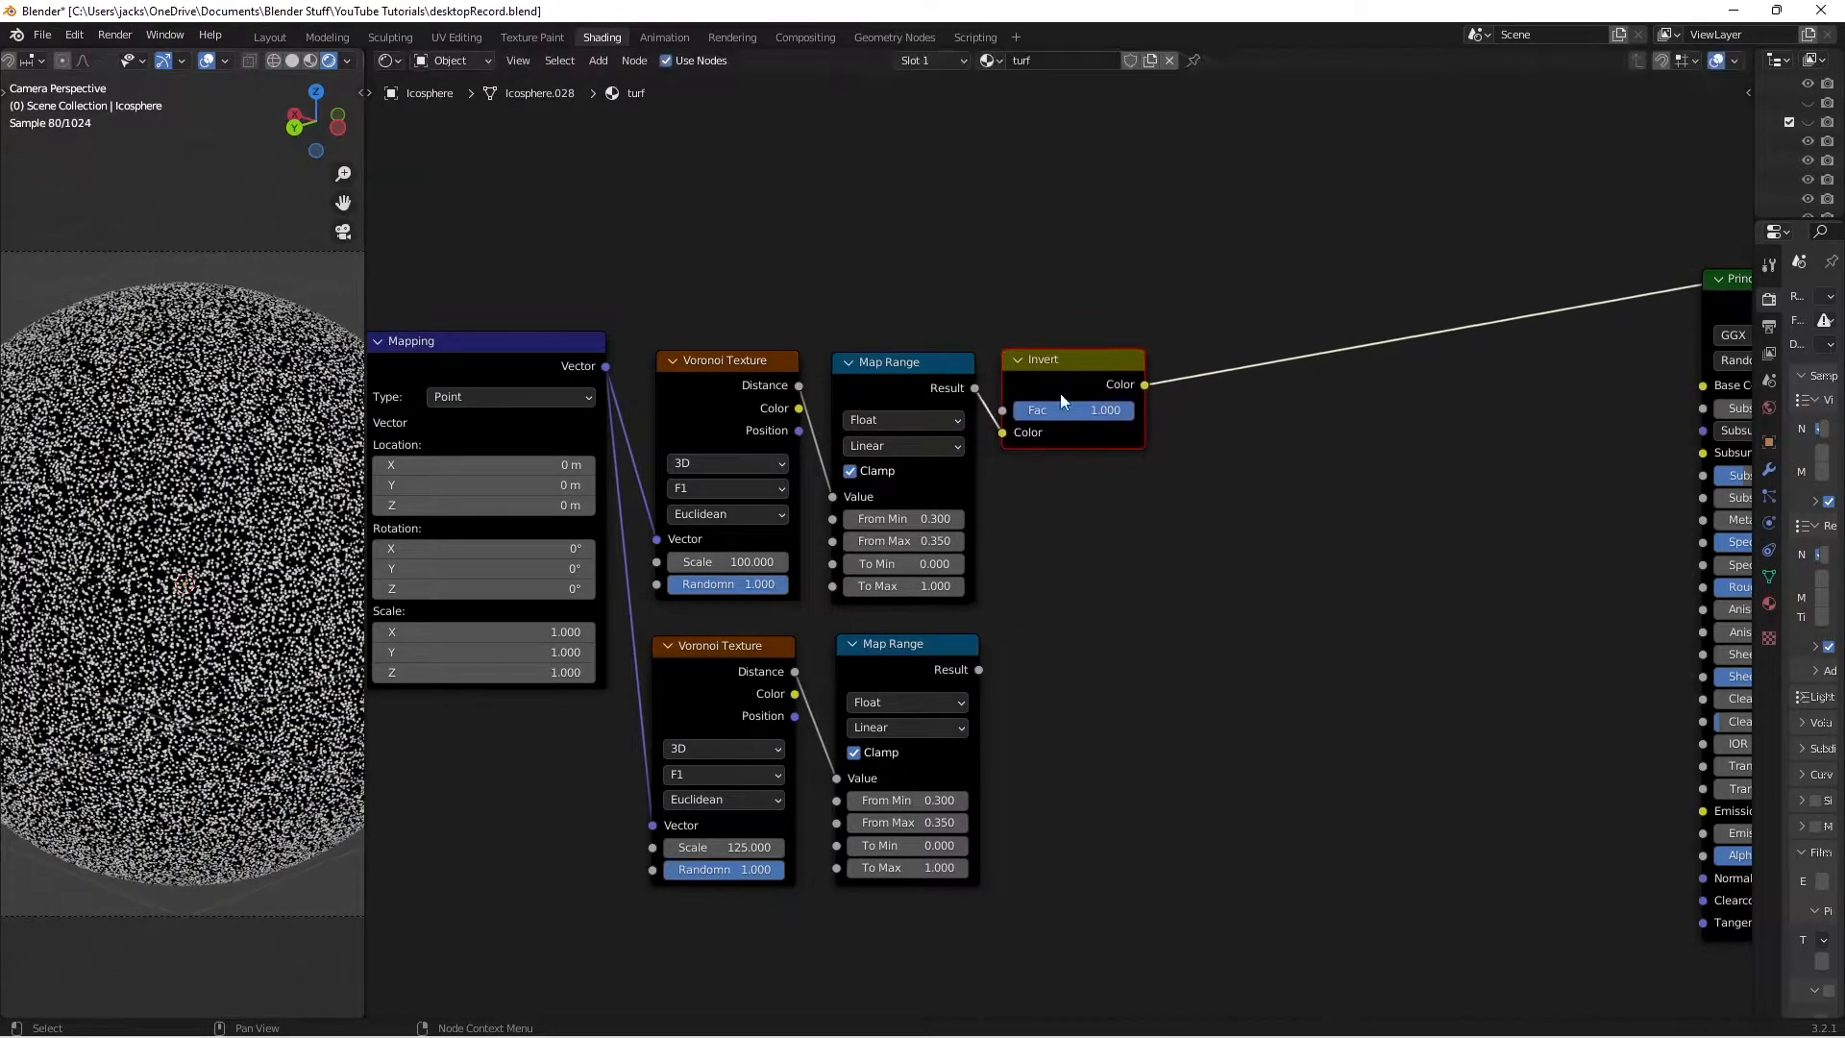
Move all nodes from Texture Coordinate through Invert farther away from the Principled BSDF
{"action": "scroll", "coordinate": [1207, 536], "scroll_direction": "down", "scroll_amount": 2}
{"action": "left_click_drag", "start_coordinate": [528, 308], "coordinate": [1214, 775]}
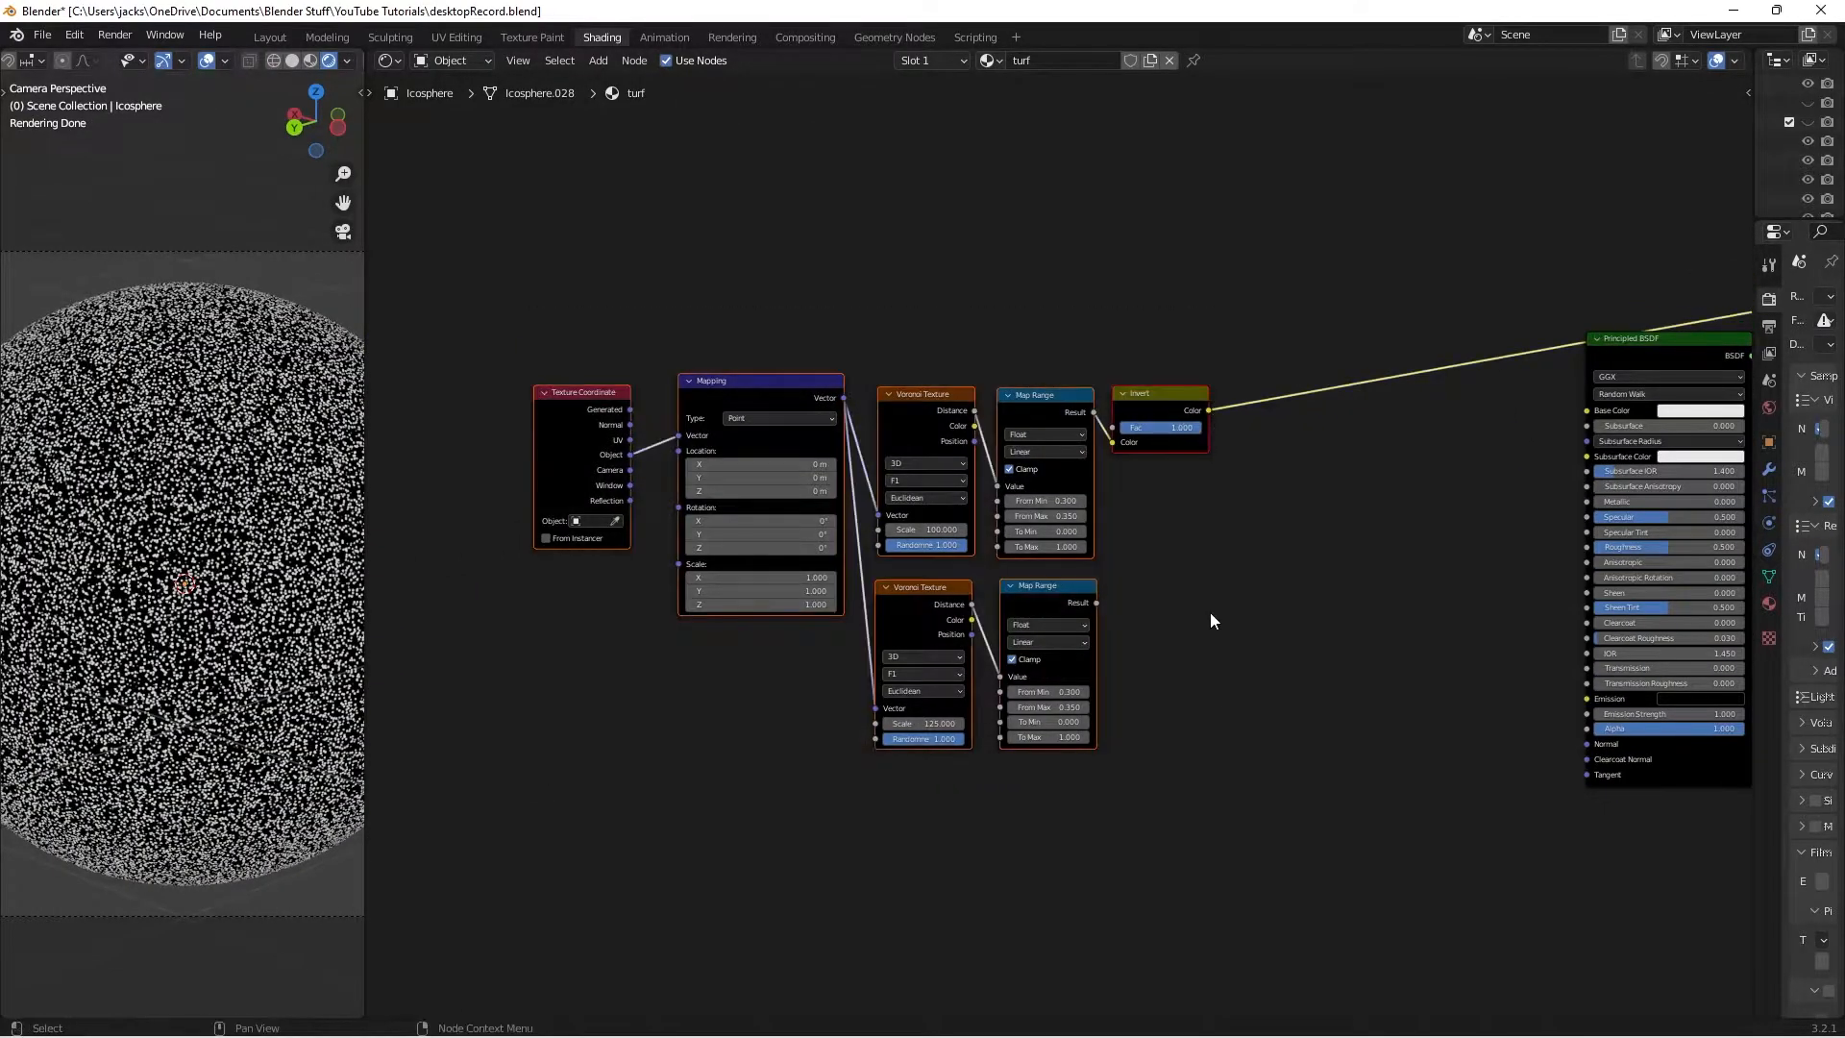
{"action": "key", "text": "g"}
{"action": "left_click", "coordinate": [964, 592]}
Duplicate the Invert node for the lower Map Range, connect Result to its Color input, and preview it
{"action": "left_click", "coordinate": [894, 386]}
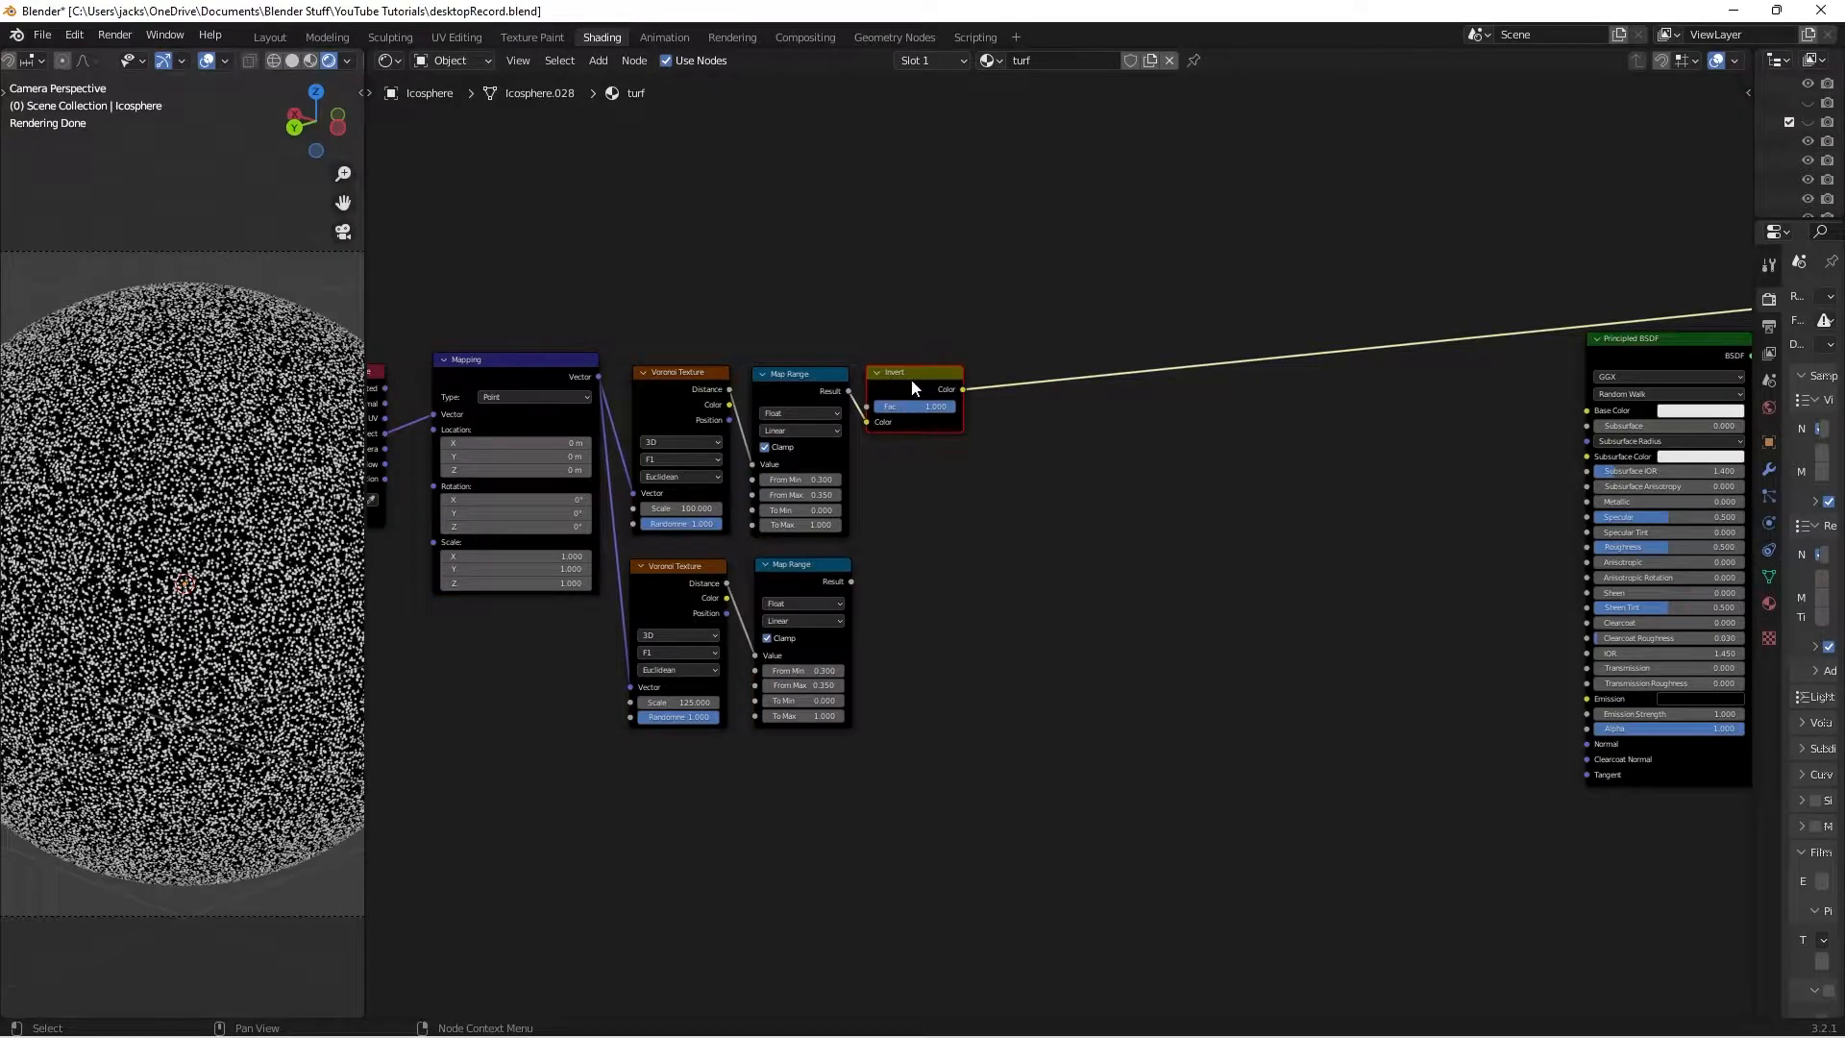
{"action": "key", "text": "shift+d"}
{"action": "left_click", "coordinate": [925, 575]}
{"action": "left_click_drag", "start_coordinate": [851, 582], "coordinate": [879, 616]}
{"action": "left_click", "coordinate": [908, 576], "text": "ctrl+shift"}
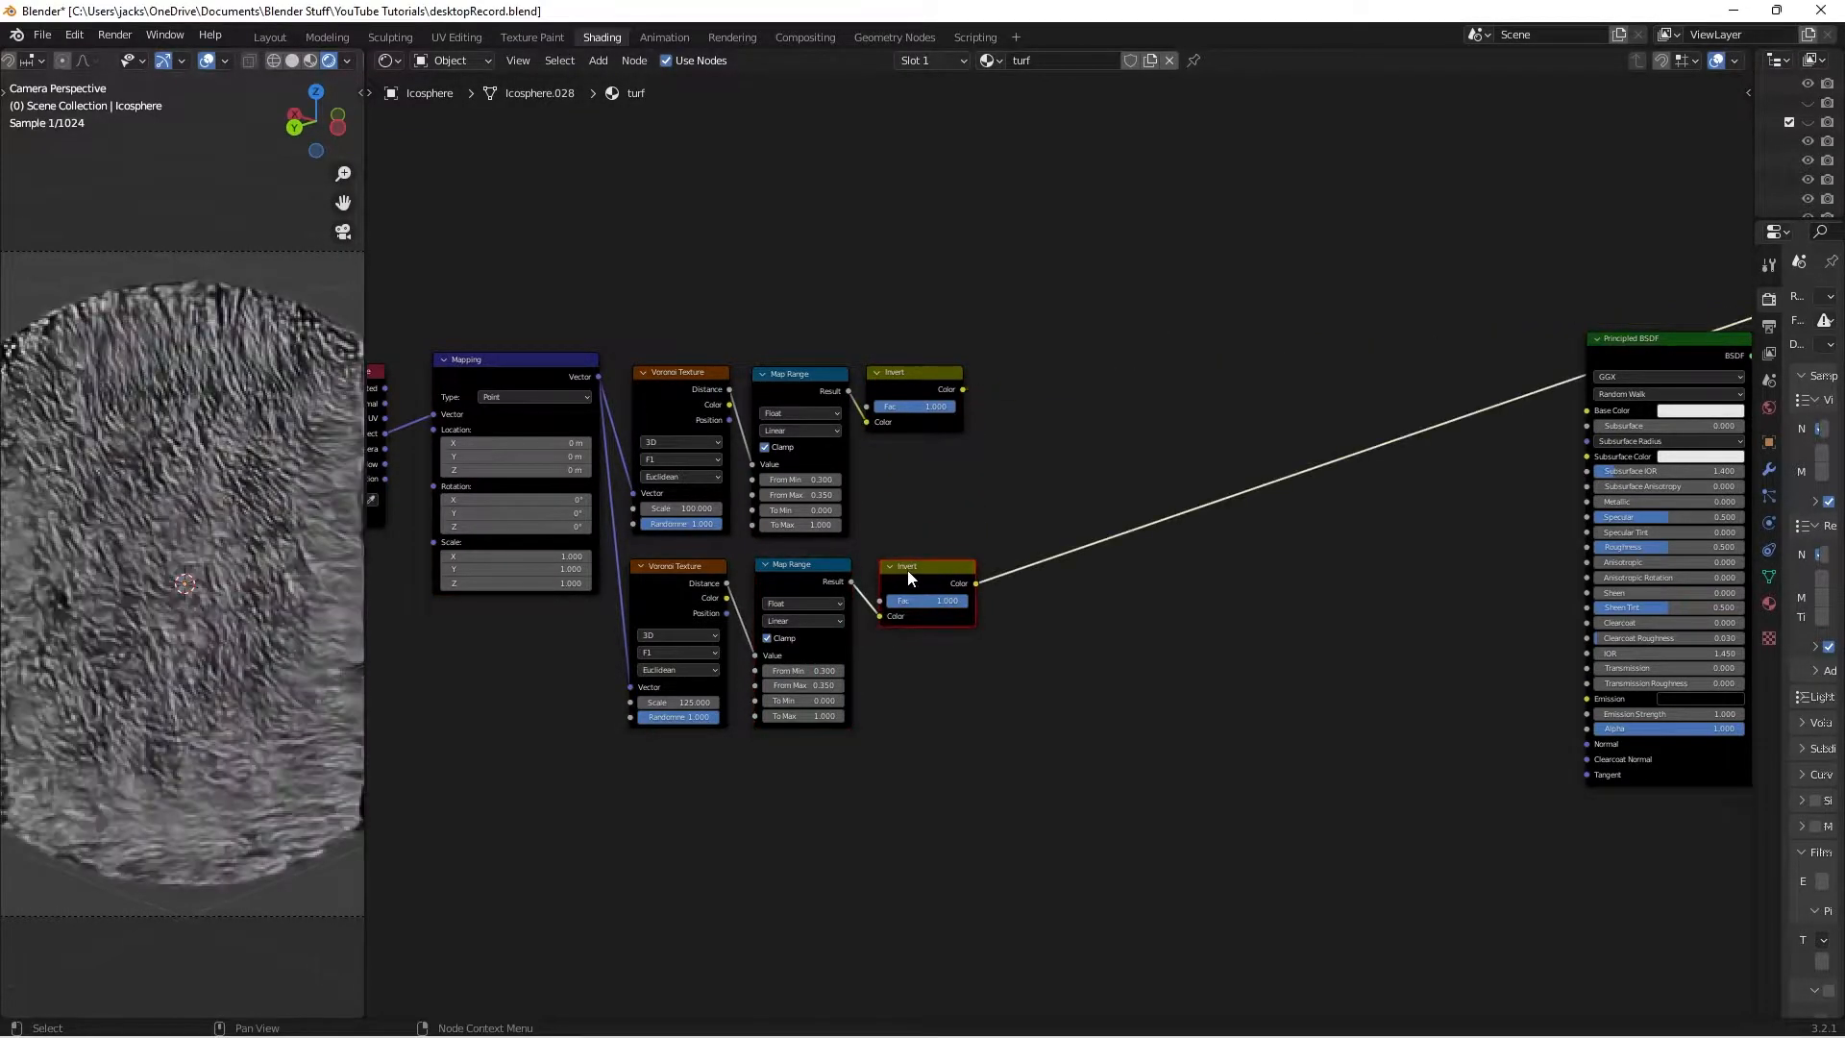
{"action": "left_click", "coordinate": [1024, 491]}
Add a MixRGB node after the Invert nodes and set its blend mode to Add
{"action": "scroll", "coordinate": [1046, 508], "scroll_direction": "up", "scroll_amount": 2}
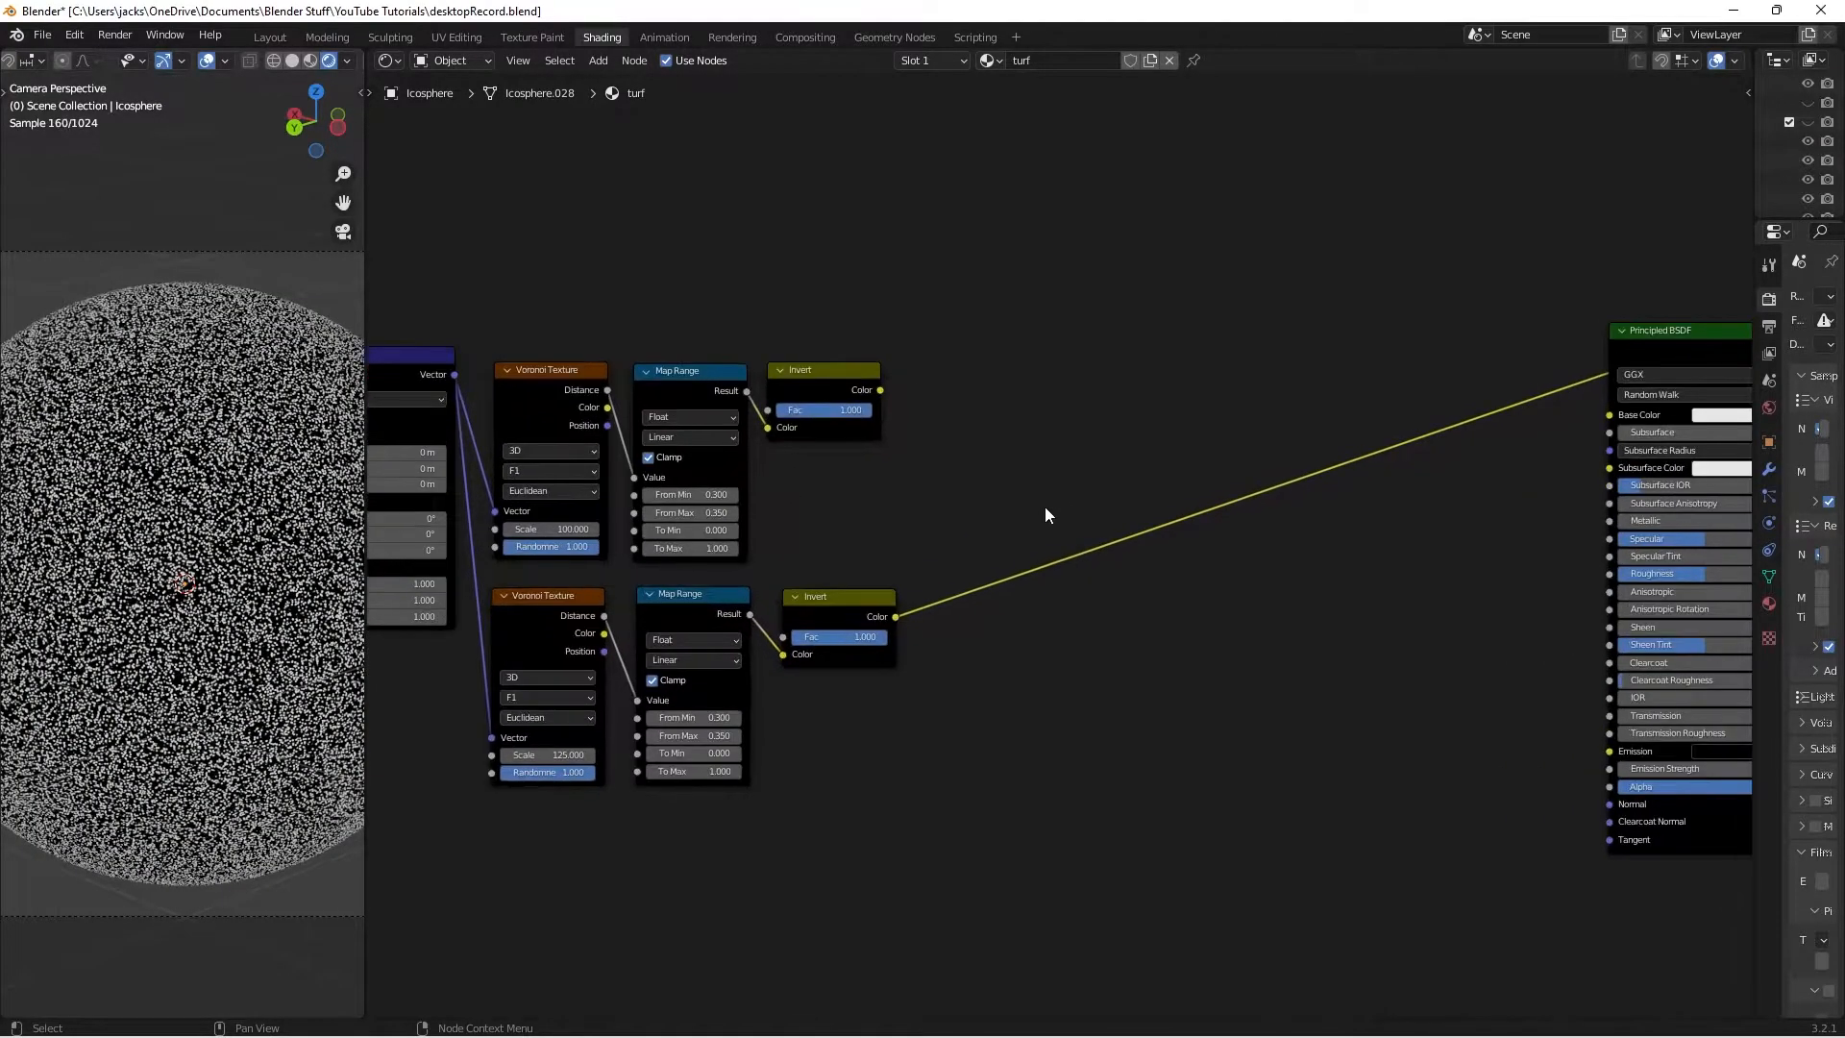
{"action": "key", "text": "shift+a"}
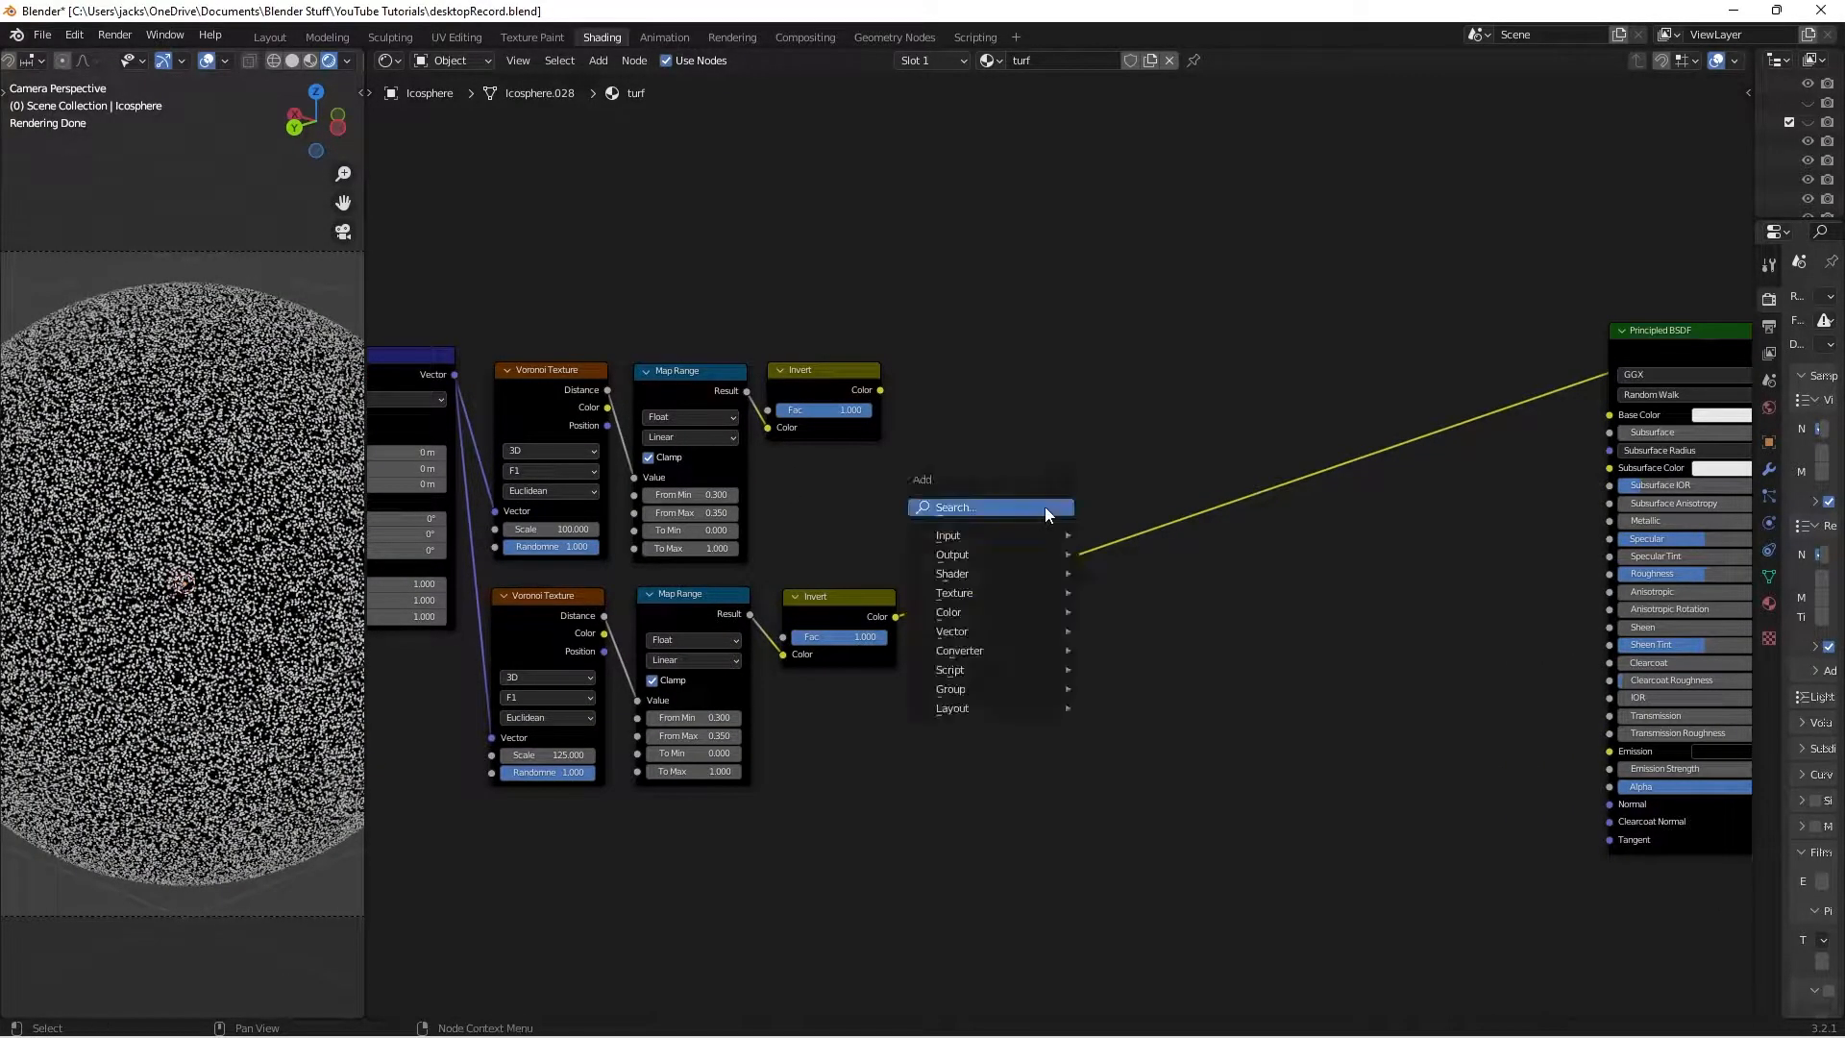
{"action": "left_click", "coordinate": [1045, 505]}
{"action": "type", "text": "mix"}
{"action": "key", "text": "Return"}
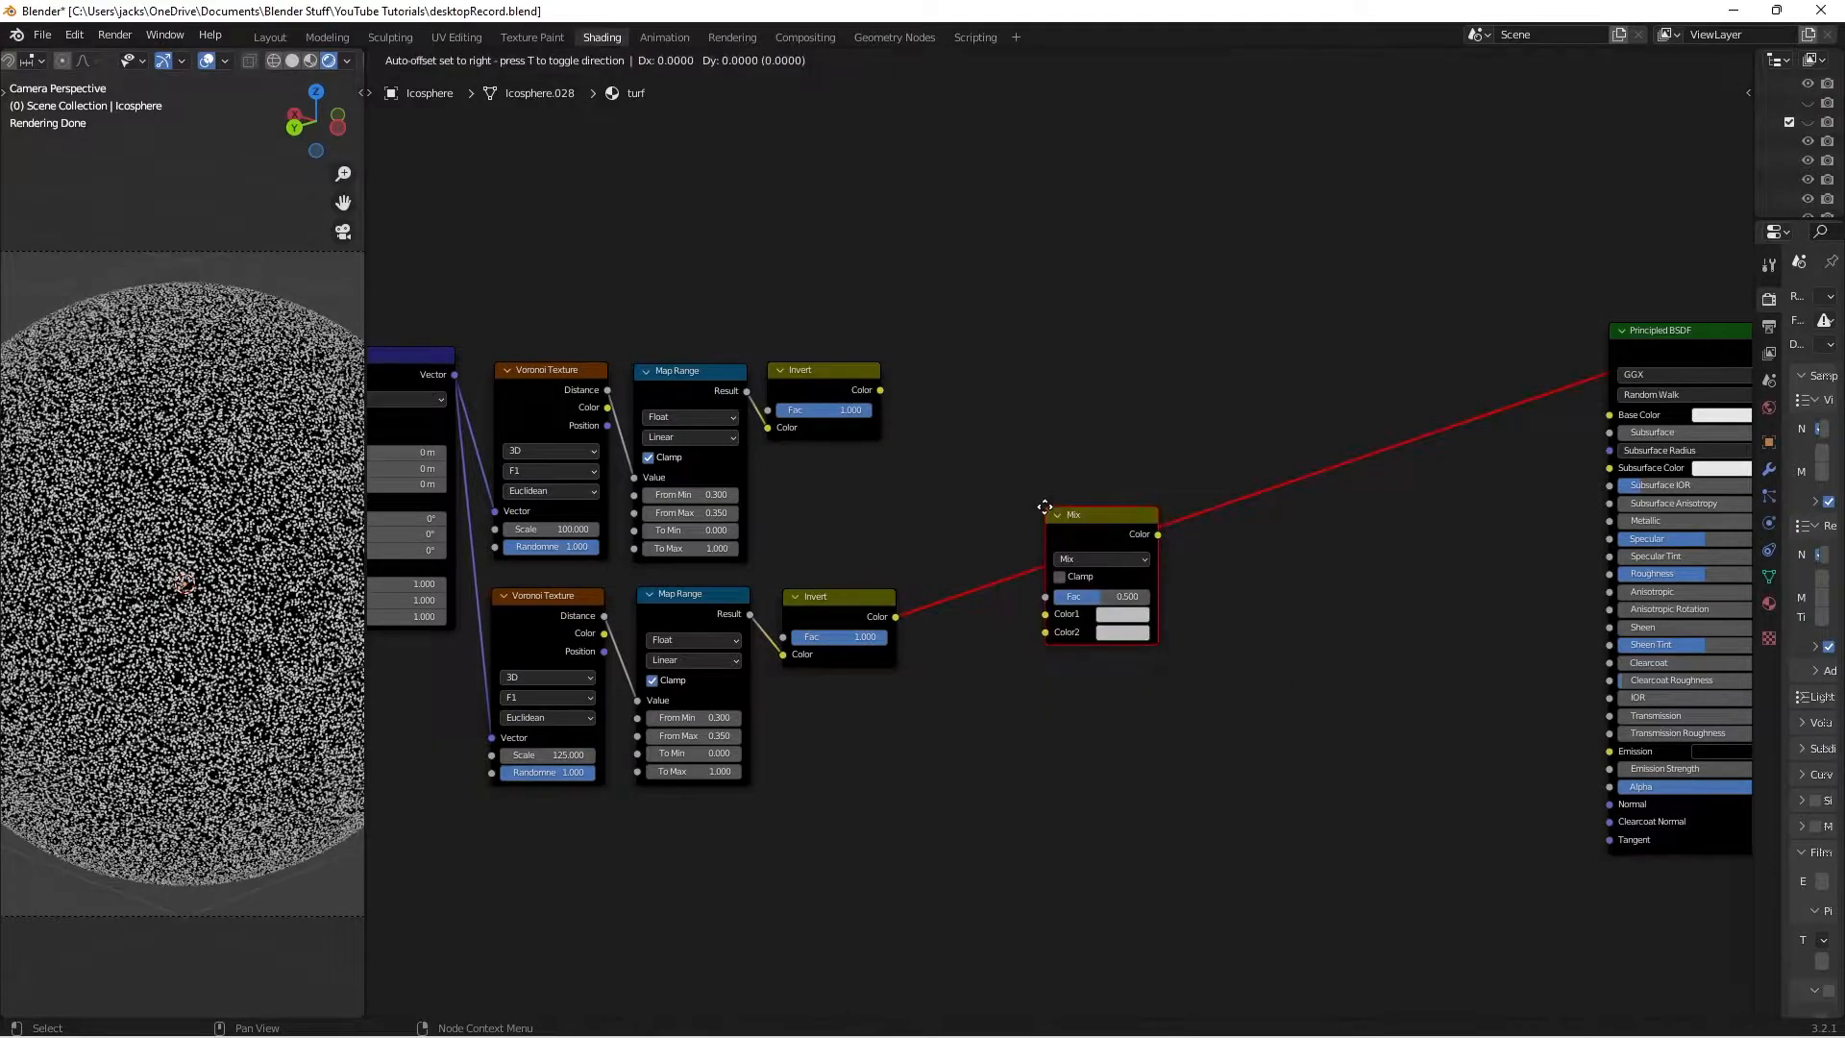
{"action": "left_click", "coordinate": [950, 446]}
{"action": "left_click", "coordinate": [993, 494]}
{"action": "left_click", "coordinate": [971, 649]}
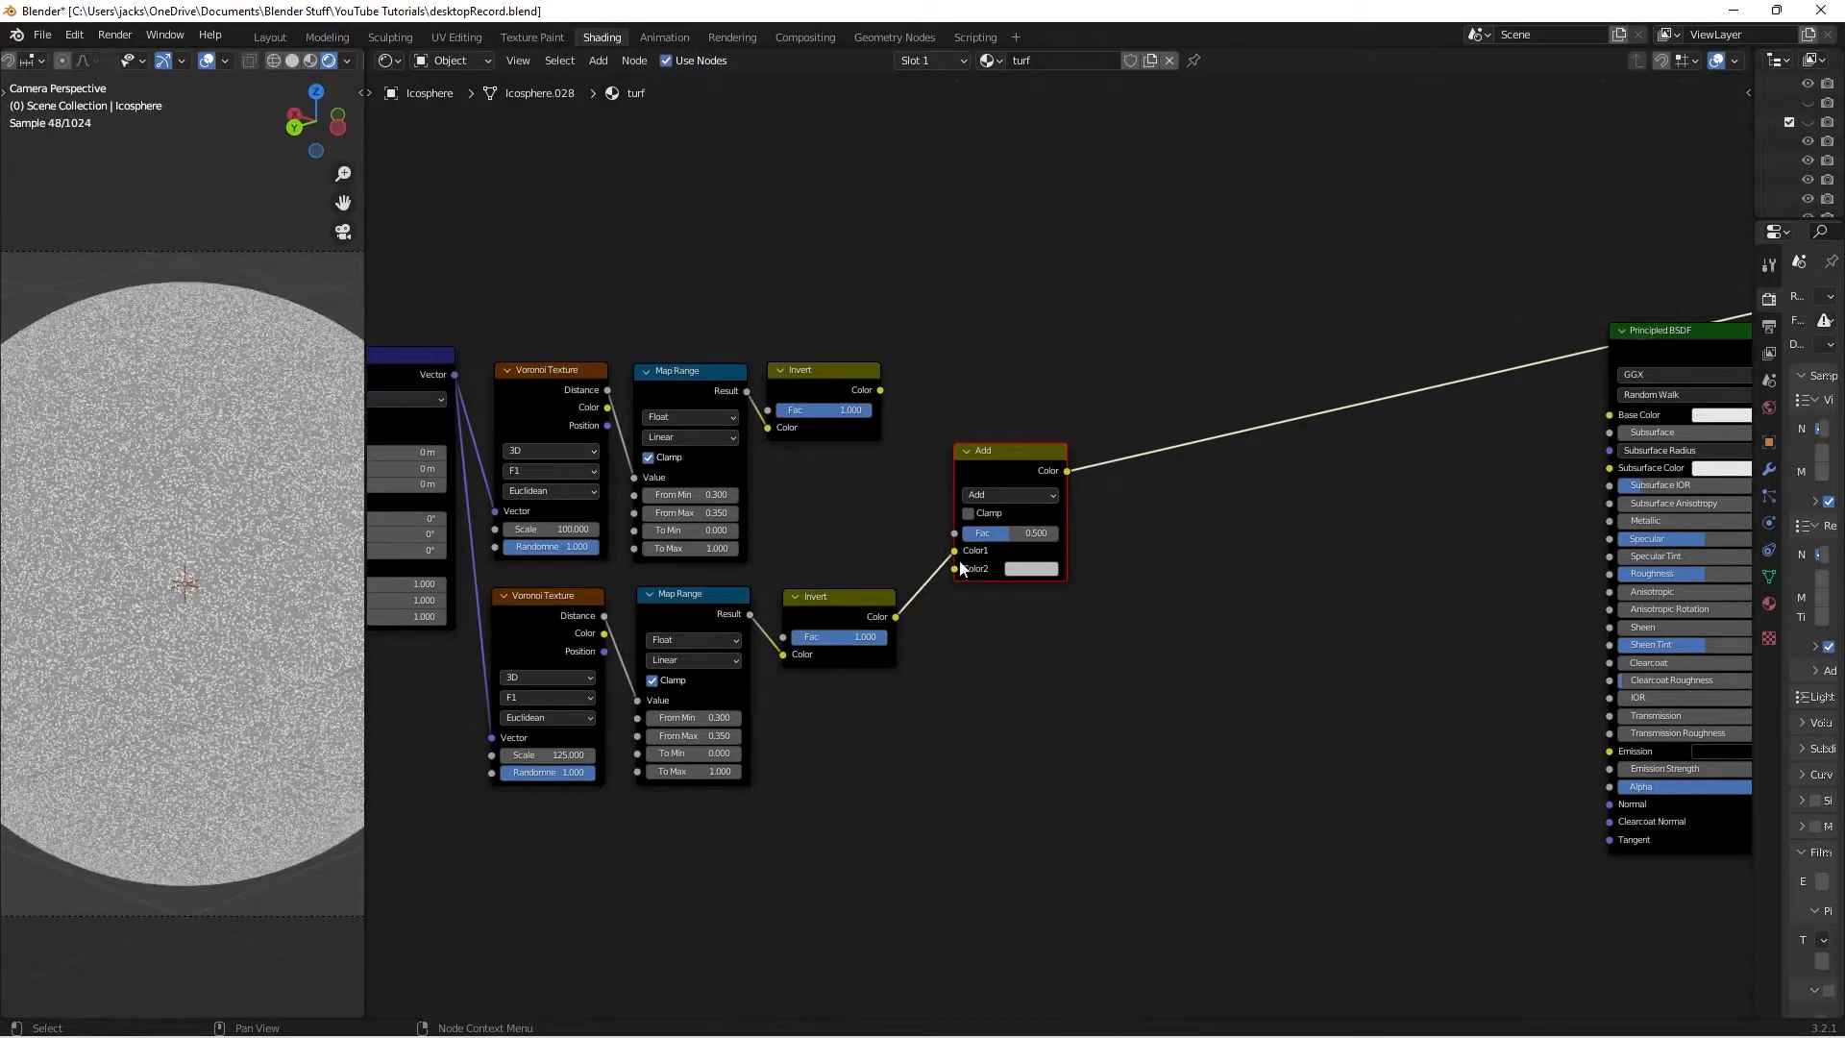
Feed the upper and lower Inverts into the Add node's Color1 and Color2, set Fac to 1.000, enable Clamp, and save the file
{"action": "left_click_drag", "start_coordinate": [1000, 453], "coordinate": [1000, 444]}
{"action": "left_click_drag", "start_coordinate": [880, 390], "coordinate": [1058, 523]}
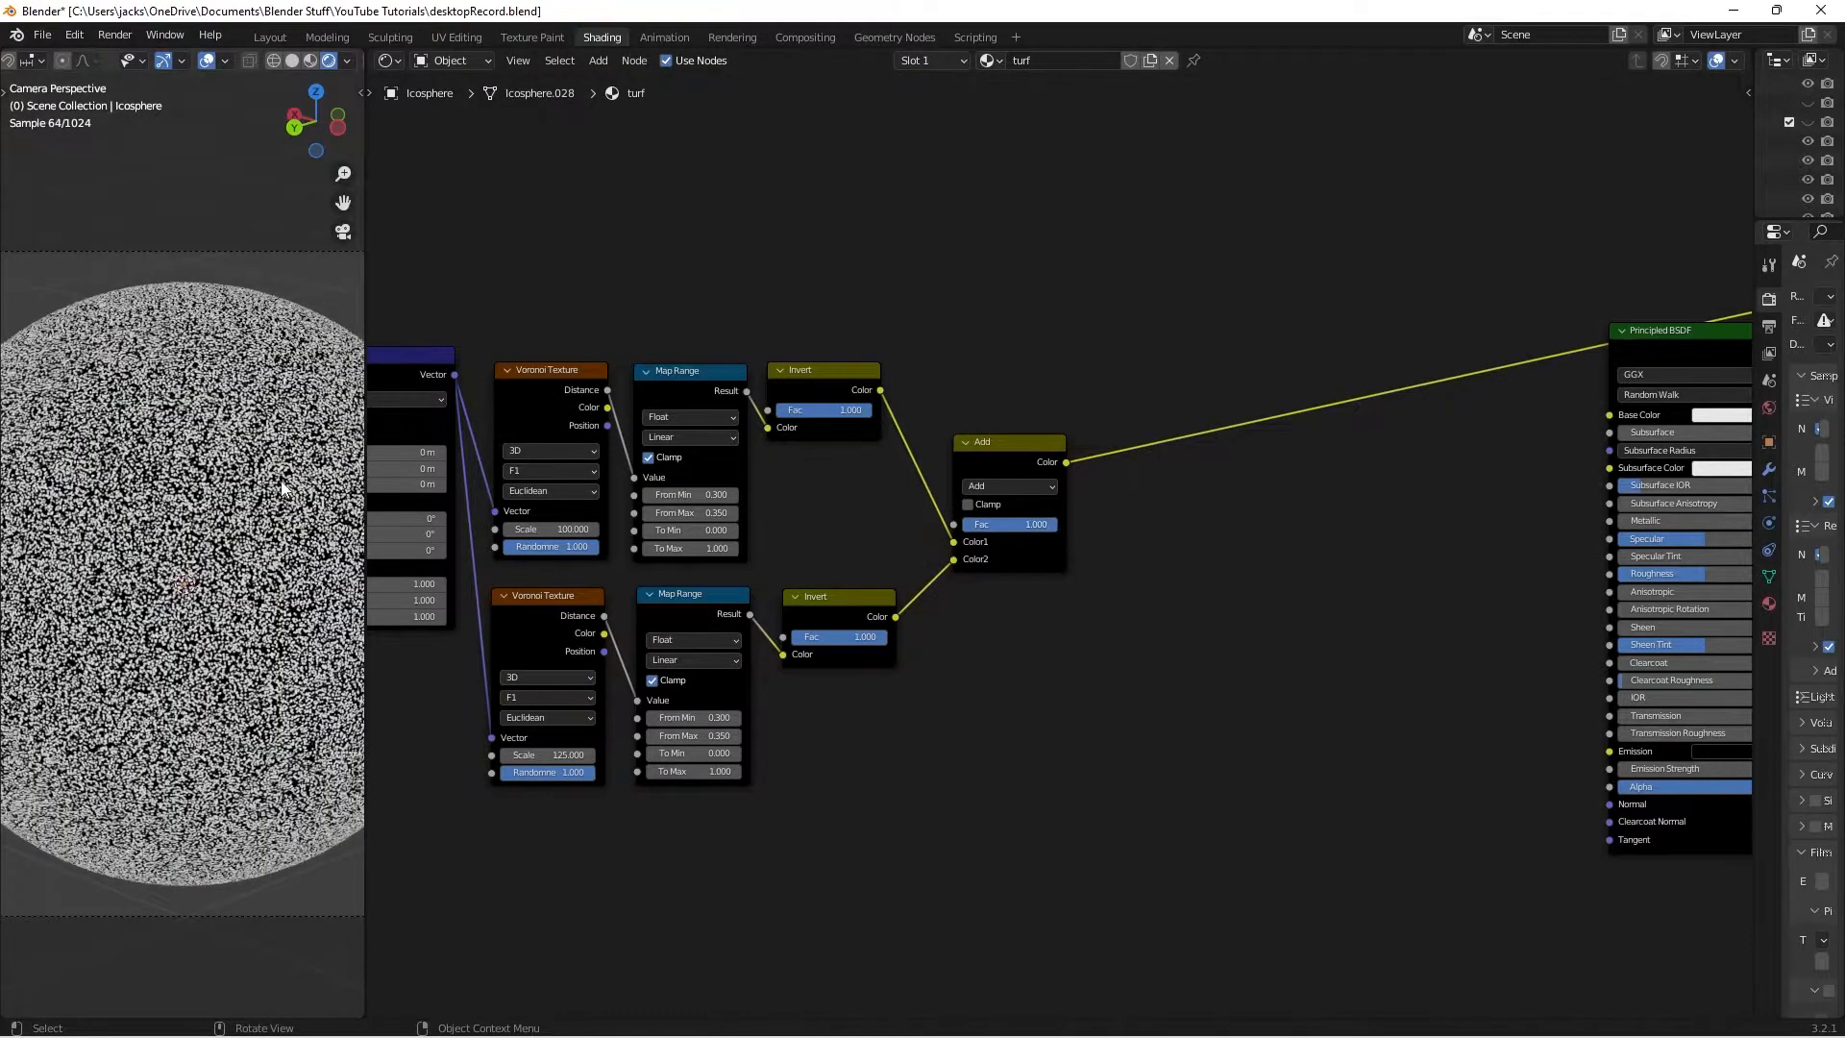
{"action": "left_click", "coordinate": [971, 504]}
{"action": "key", "text": "ctrl+s"}
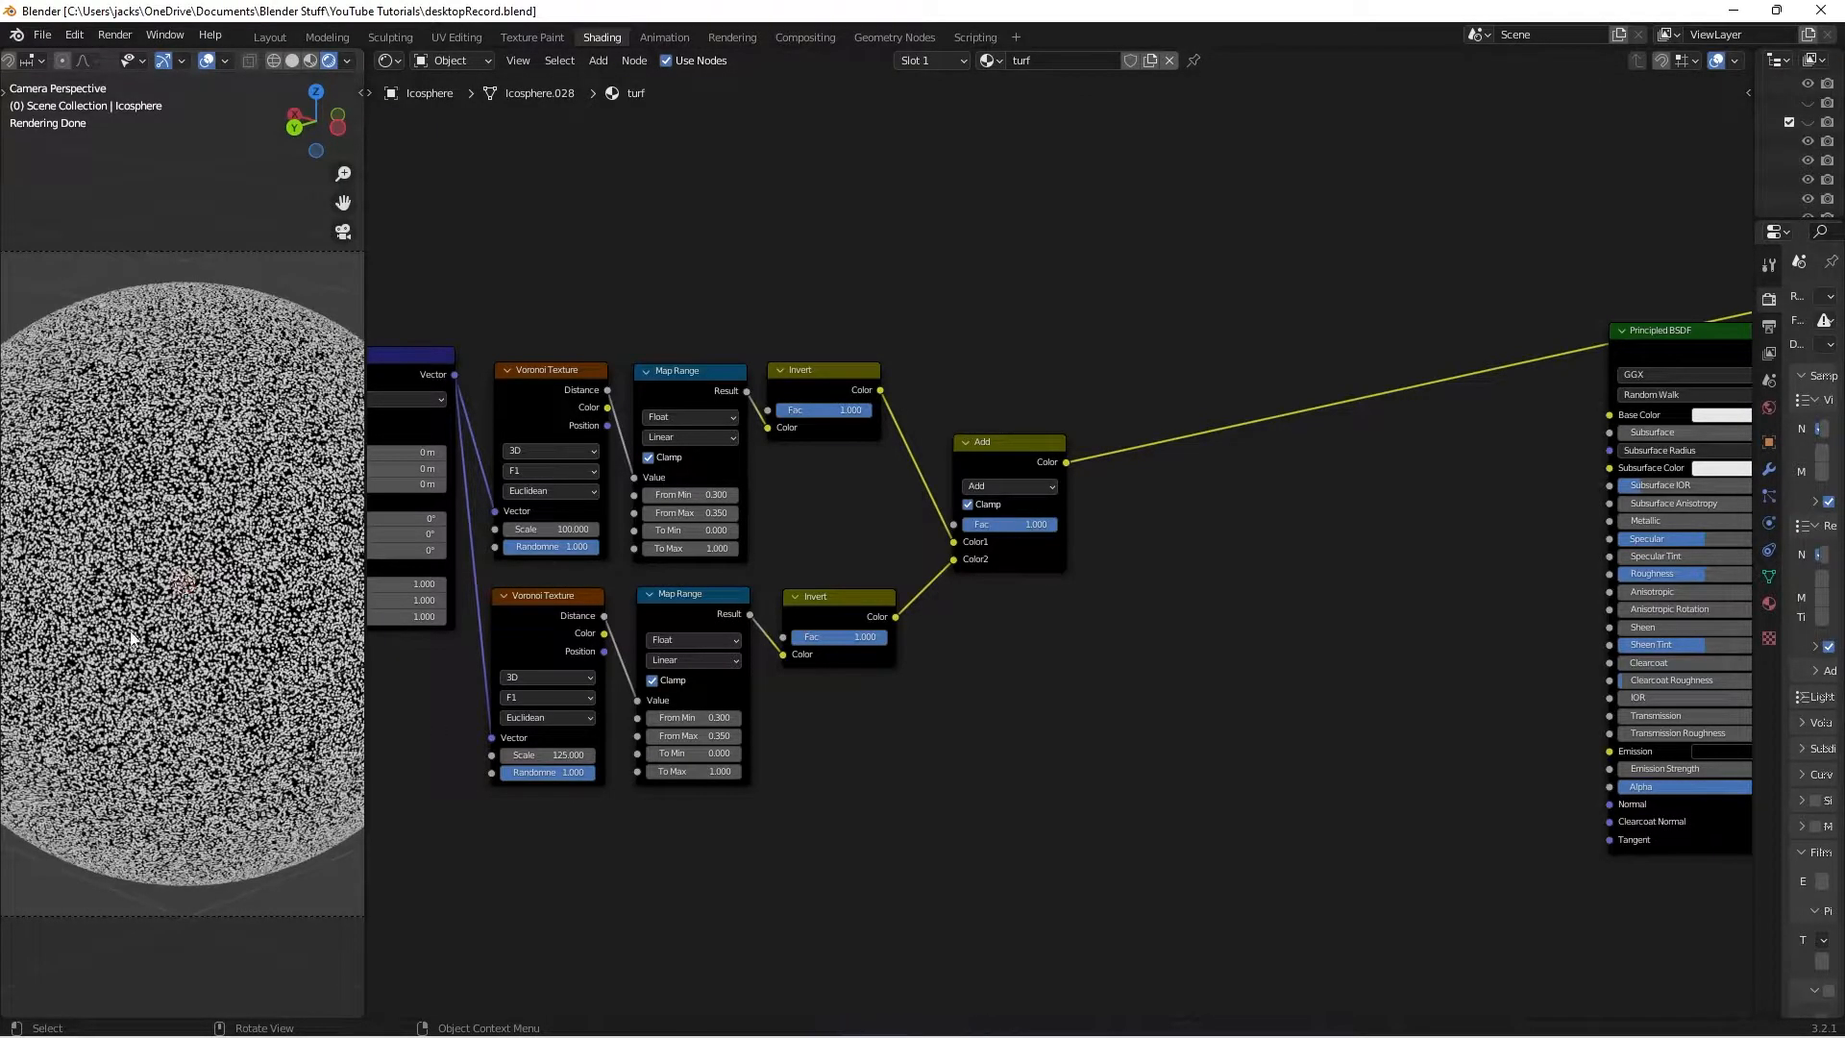
Move the texture node network farther from the Principled BSDF and save the file
{"action": "scroll", "coordinate": [891, 428], "scroll_direction": "down", "scroll_amount": 1}
{"action": "middle_click_drag", "start_coordinate": [892, 428], "coordinate": [1124, 361]}
{"action": "left_click_drag", "start_coordinate": [430, 230], "coordinate": [1312, 631]}
{"action": "key", "text": "g"}
{"action": "left_click", "coordinate": [1172, 631]}
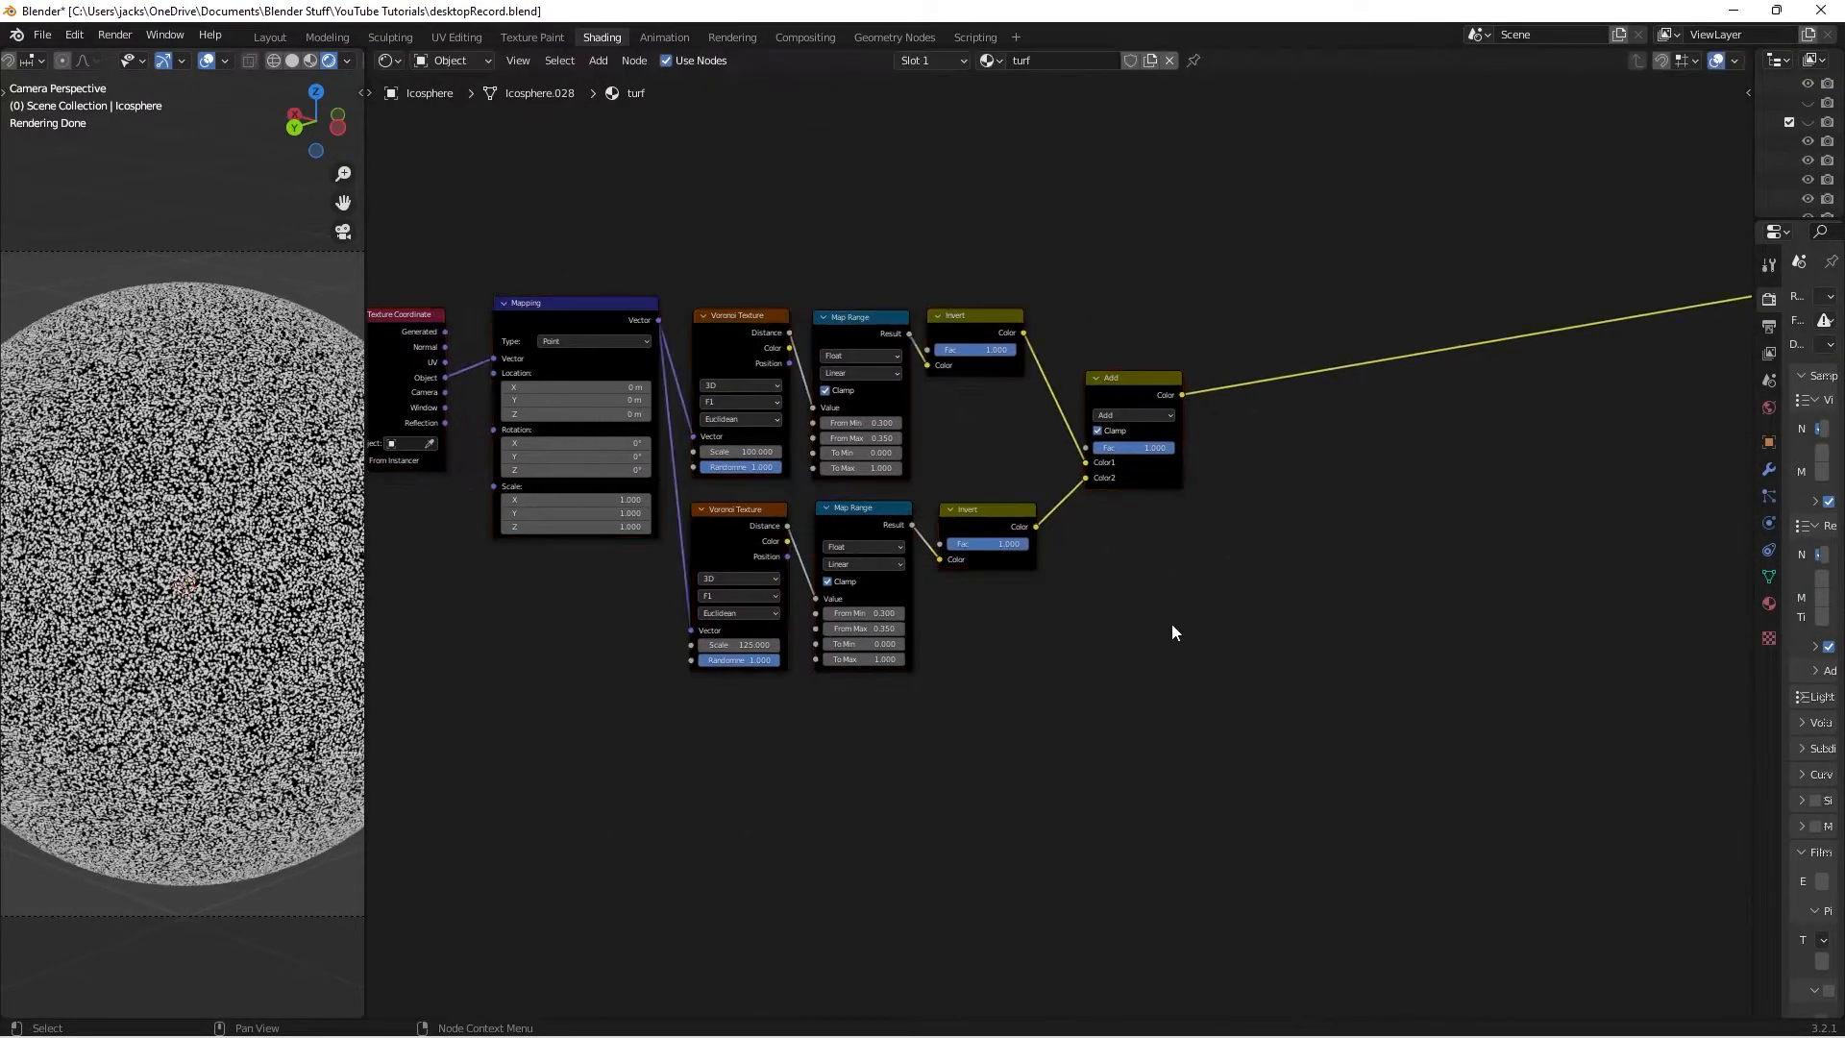
{"action": "key", "text": "ctrl+s"}
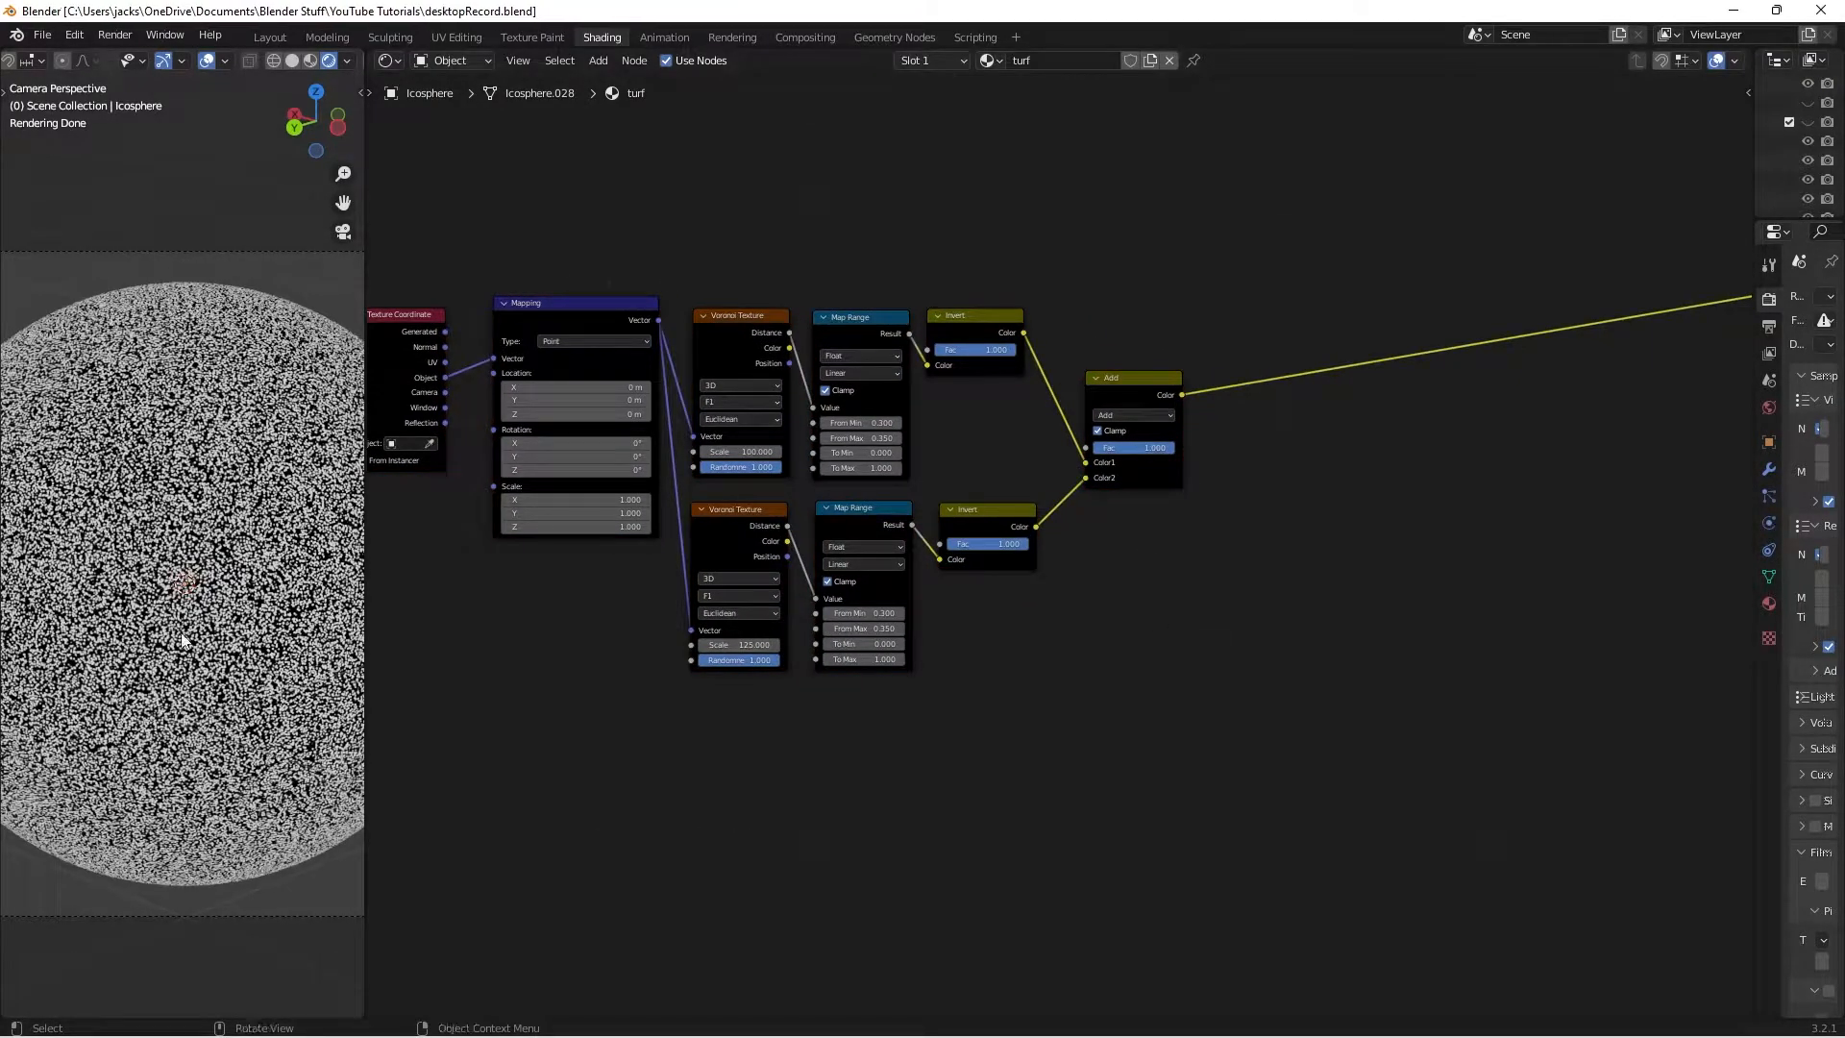
{"action": "scroll", "coordinate": [225, 612], "scroll_direction": "up", "scroll_amount": 3}
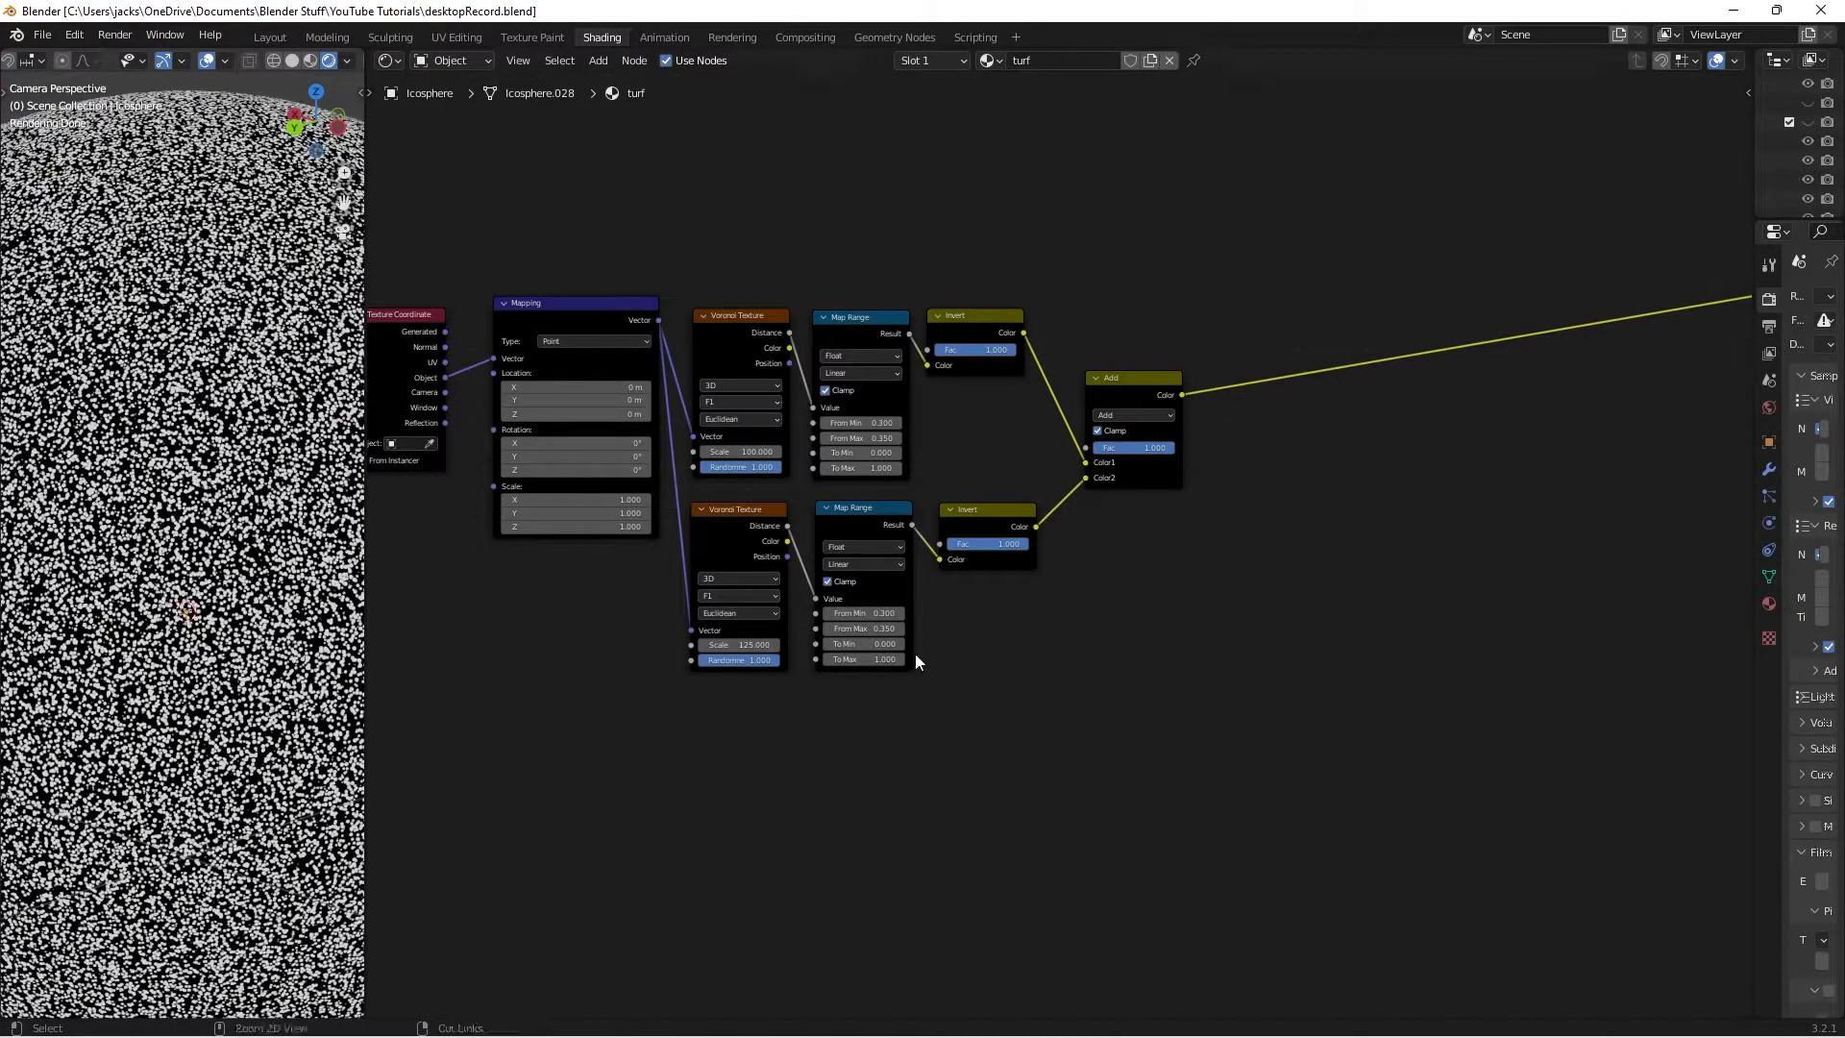
{"action": "key", "text": "ctrl+s"}
Duplicate the lower Voronoi Texture, Map Range and Invert branch with its input link, placing the copy below as a third row
{"action": "scroll", "coordinate": [1009, 605], "scroll_direction": "down", "scroll_amount": 1}
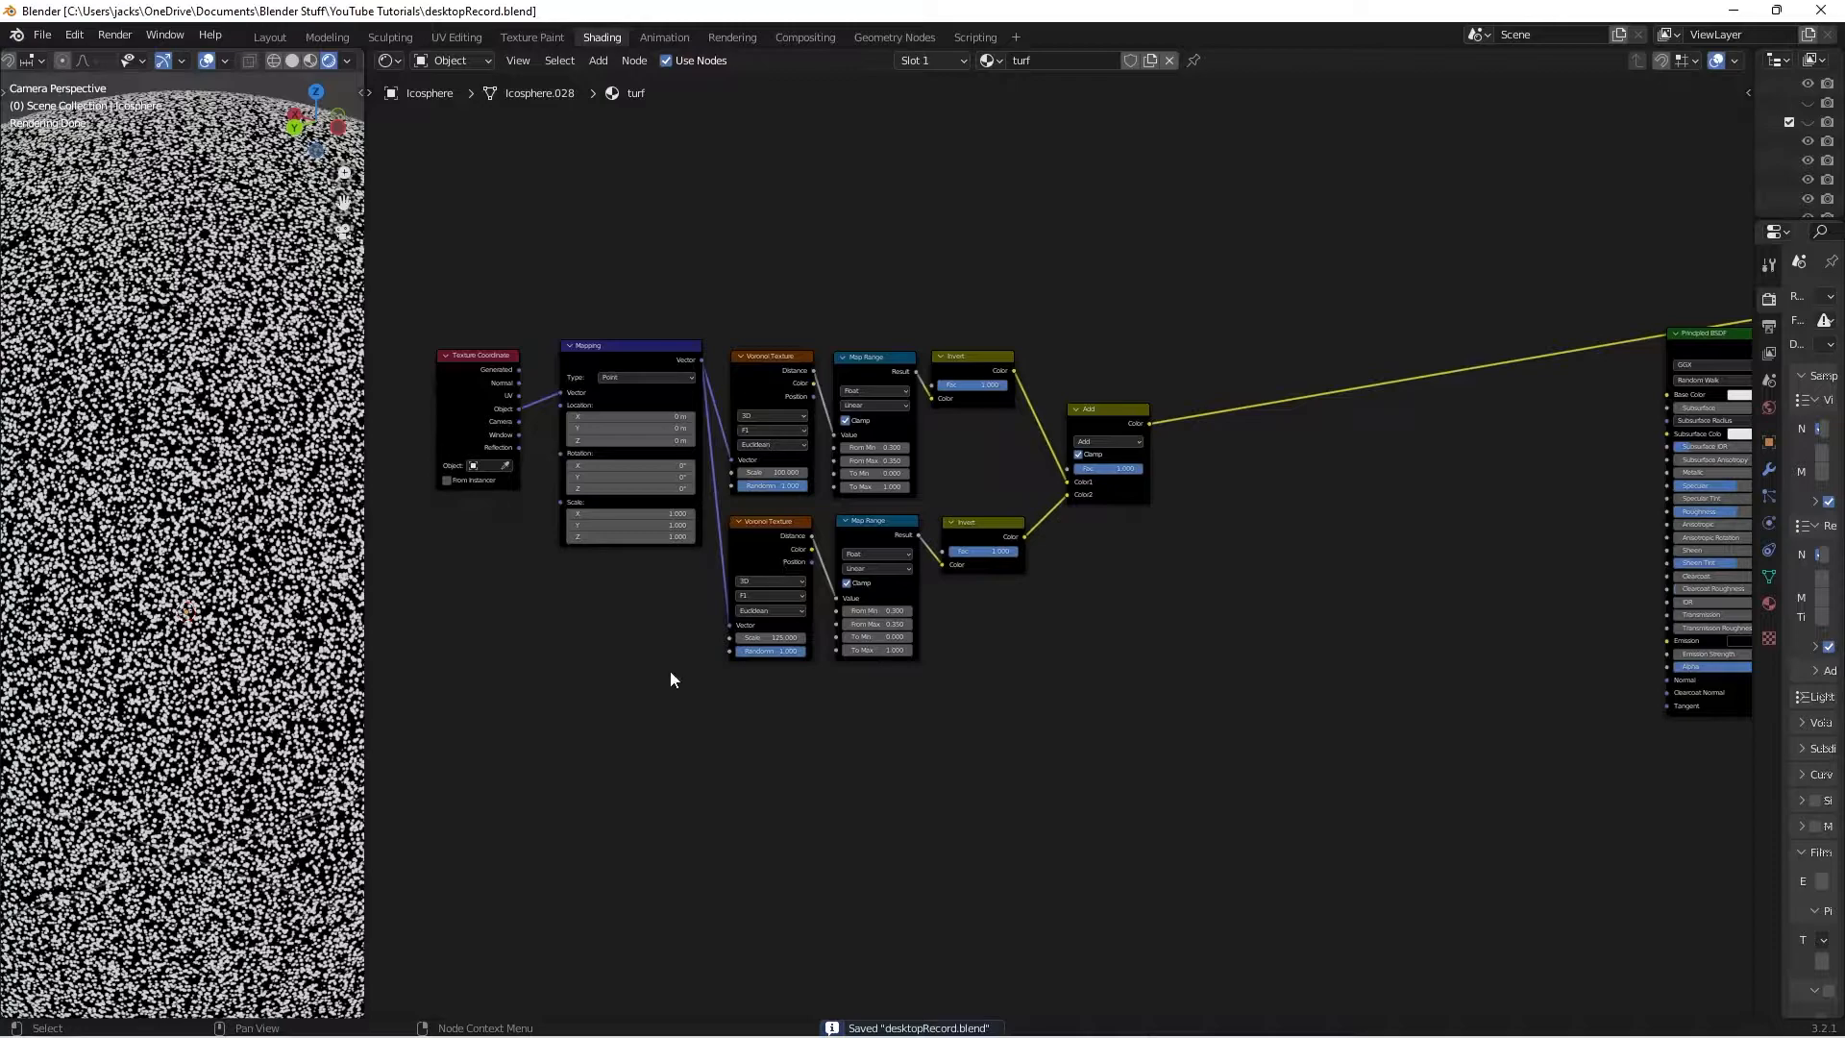
{"action": "left_click_drag", "start_coordinate": [701, 804], "coordinate": [1075, 539]}
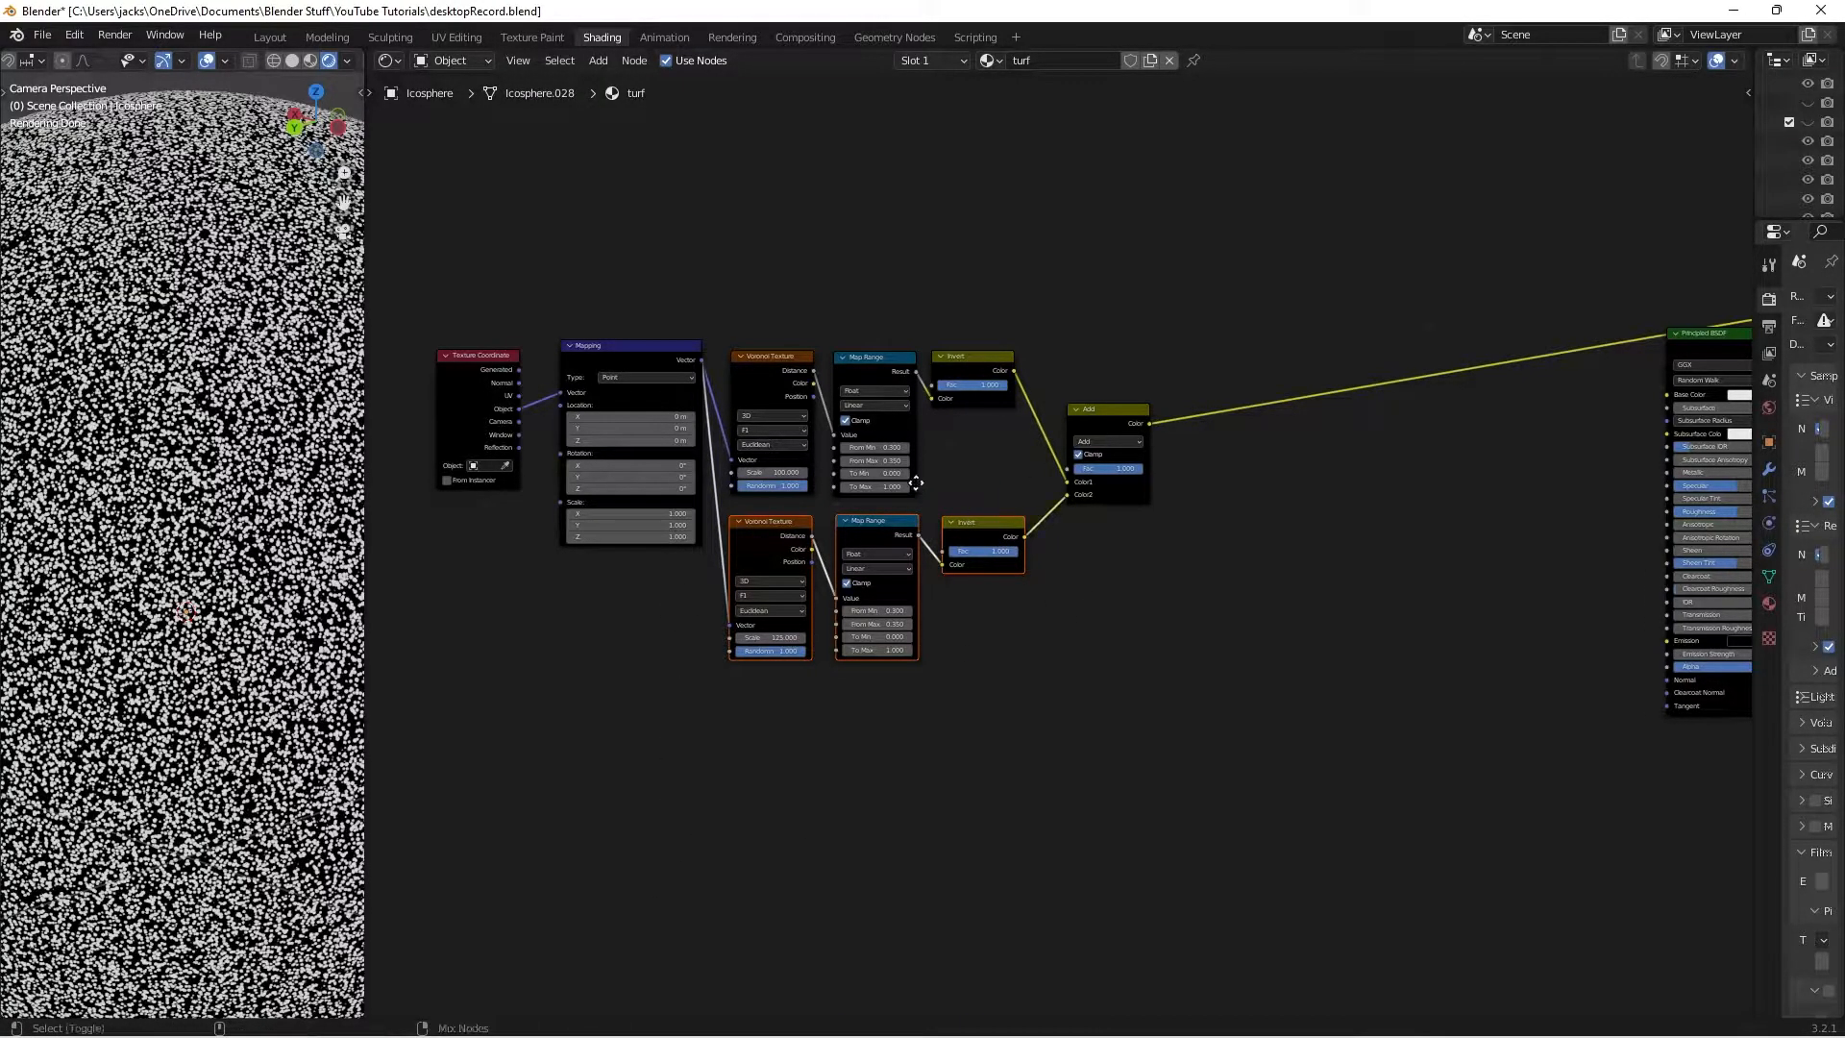
{"action": "key", "text": "shift+d"}
{"action": "left_click", "coordinate": [916, 642]}
{"action": "left_click", "coordinate": [966, 667]}
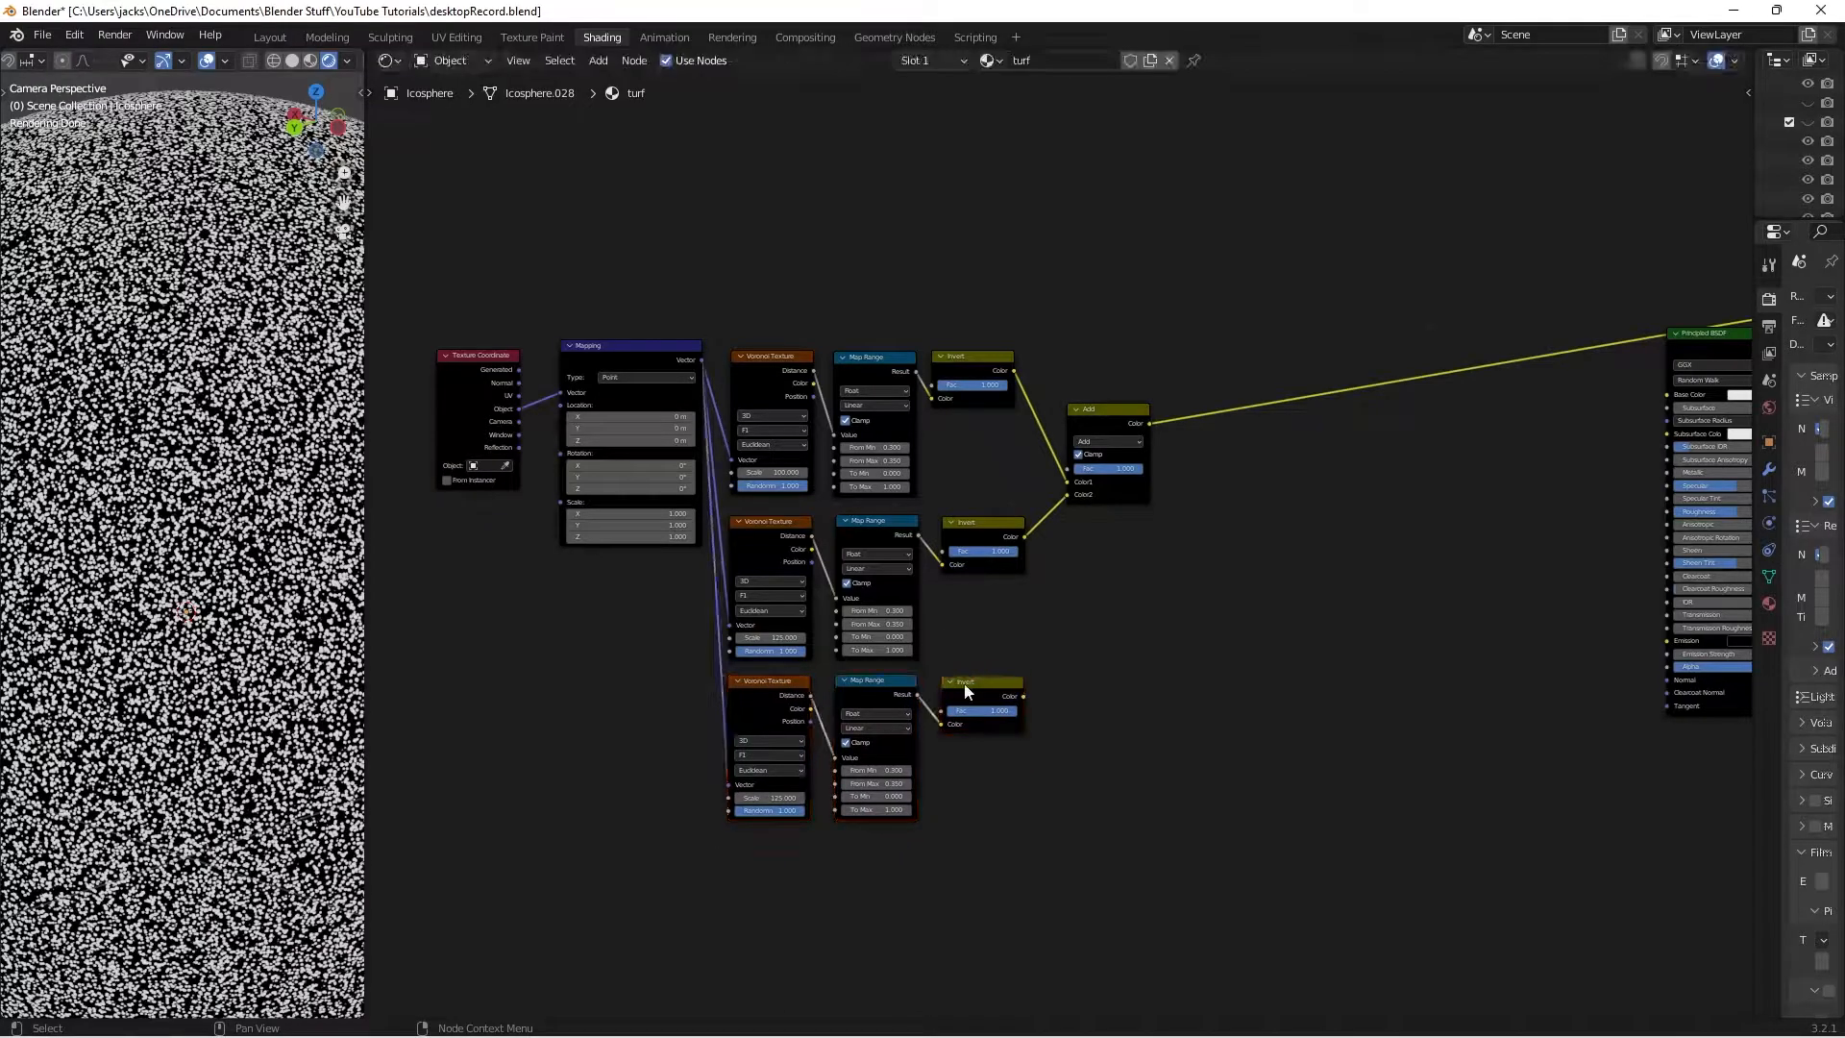
Set the third Voronoi Texture's scale to 150
{"action": "scroll", "coordinate": [965, 670], "scroll_direction": "up", "scroll_amount": 4}
{"action": "middle_click_drag", "start_coordinate": [935, 708], "coordinate": [1084, 582]}
{"action": "left_click", "coordinate": [803, 763]}
{"action": "type", "text": "150"}
{"action": "key", "text": "Return"}
Move the Add node slightly closer to the Inverts and place a duplicate of it further along the chain
{"action": "middle_click_drag", "start_coordinate": [1351, 450], "coordinate": [1246, 513]}
{"action": "left_click_drag", "start_coordinate": [1162, 304], "coordinate": [1122, 303]}
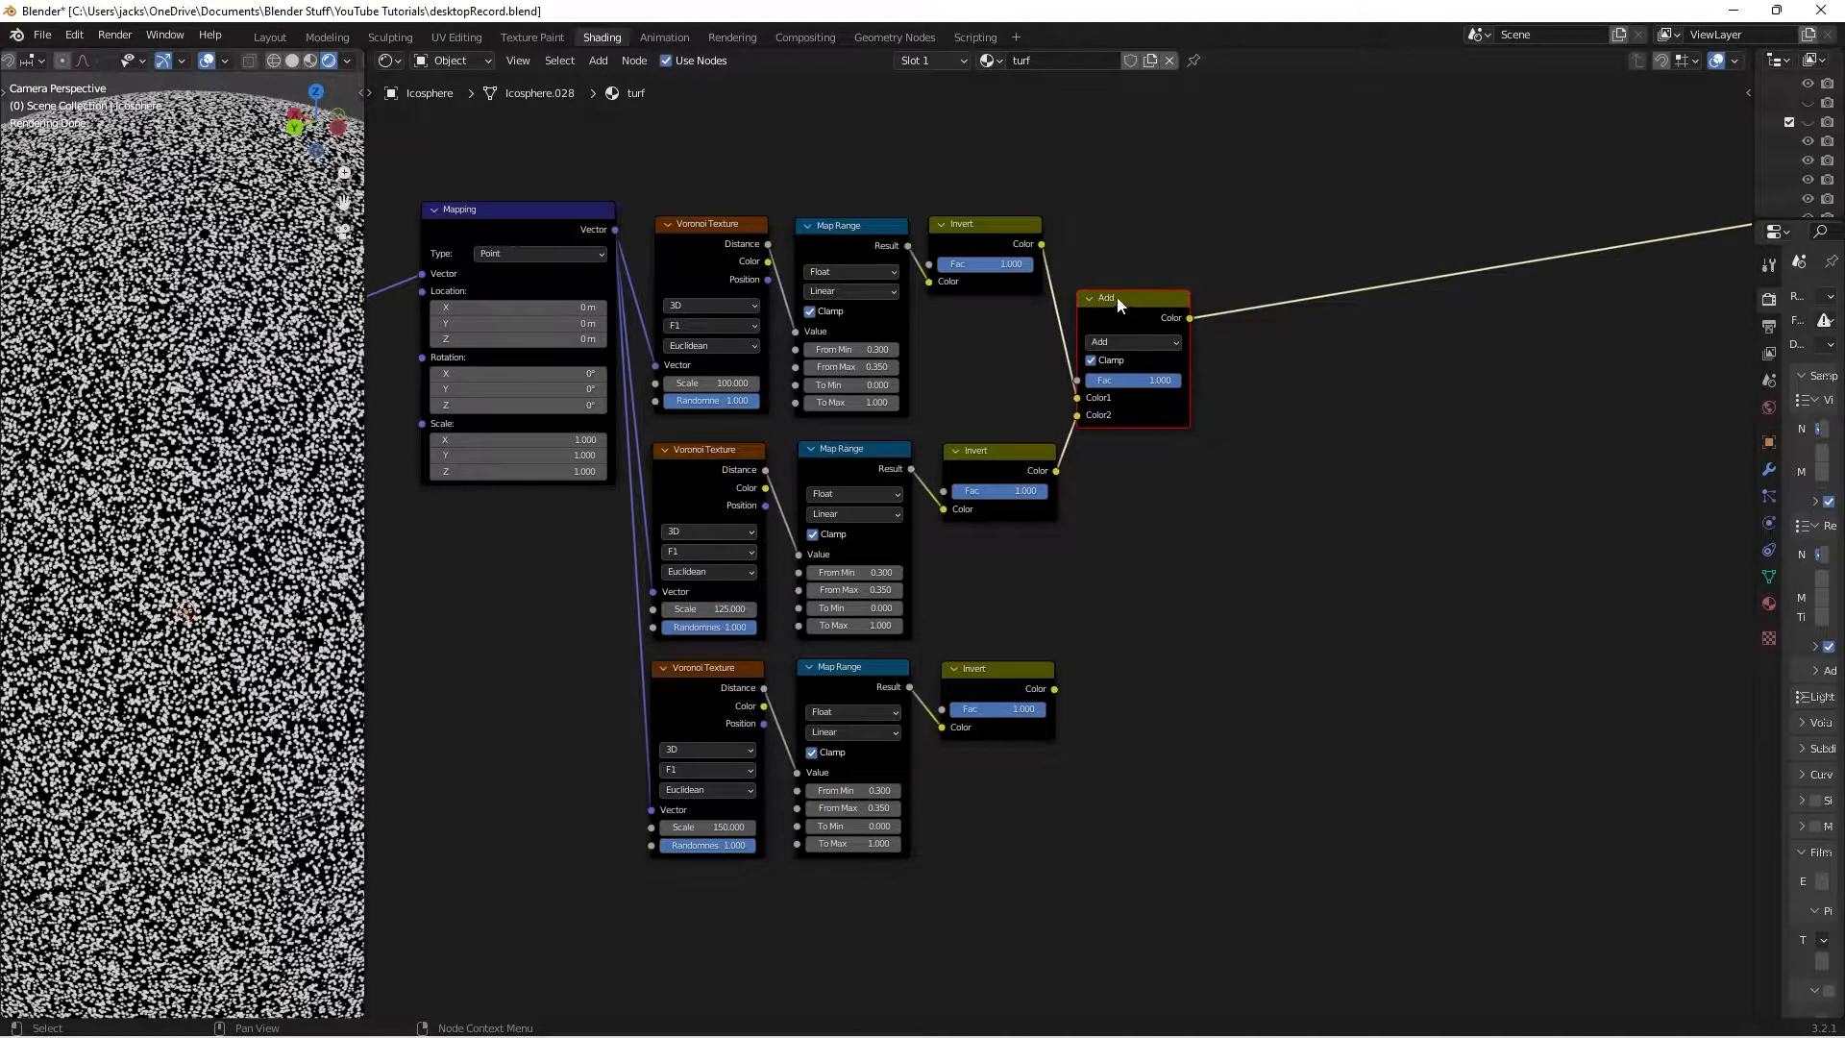
{"action": "key", "text": "shift+d"}
{"action": "left_click", "coordinate": [1303, 437]}
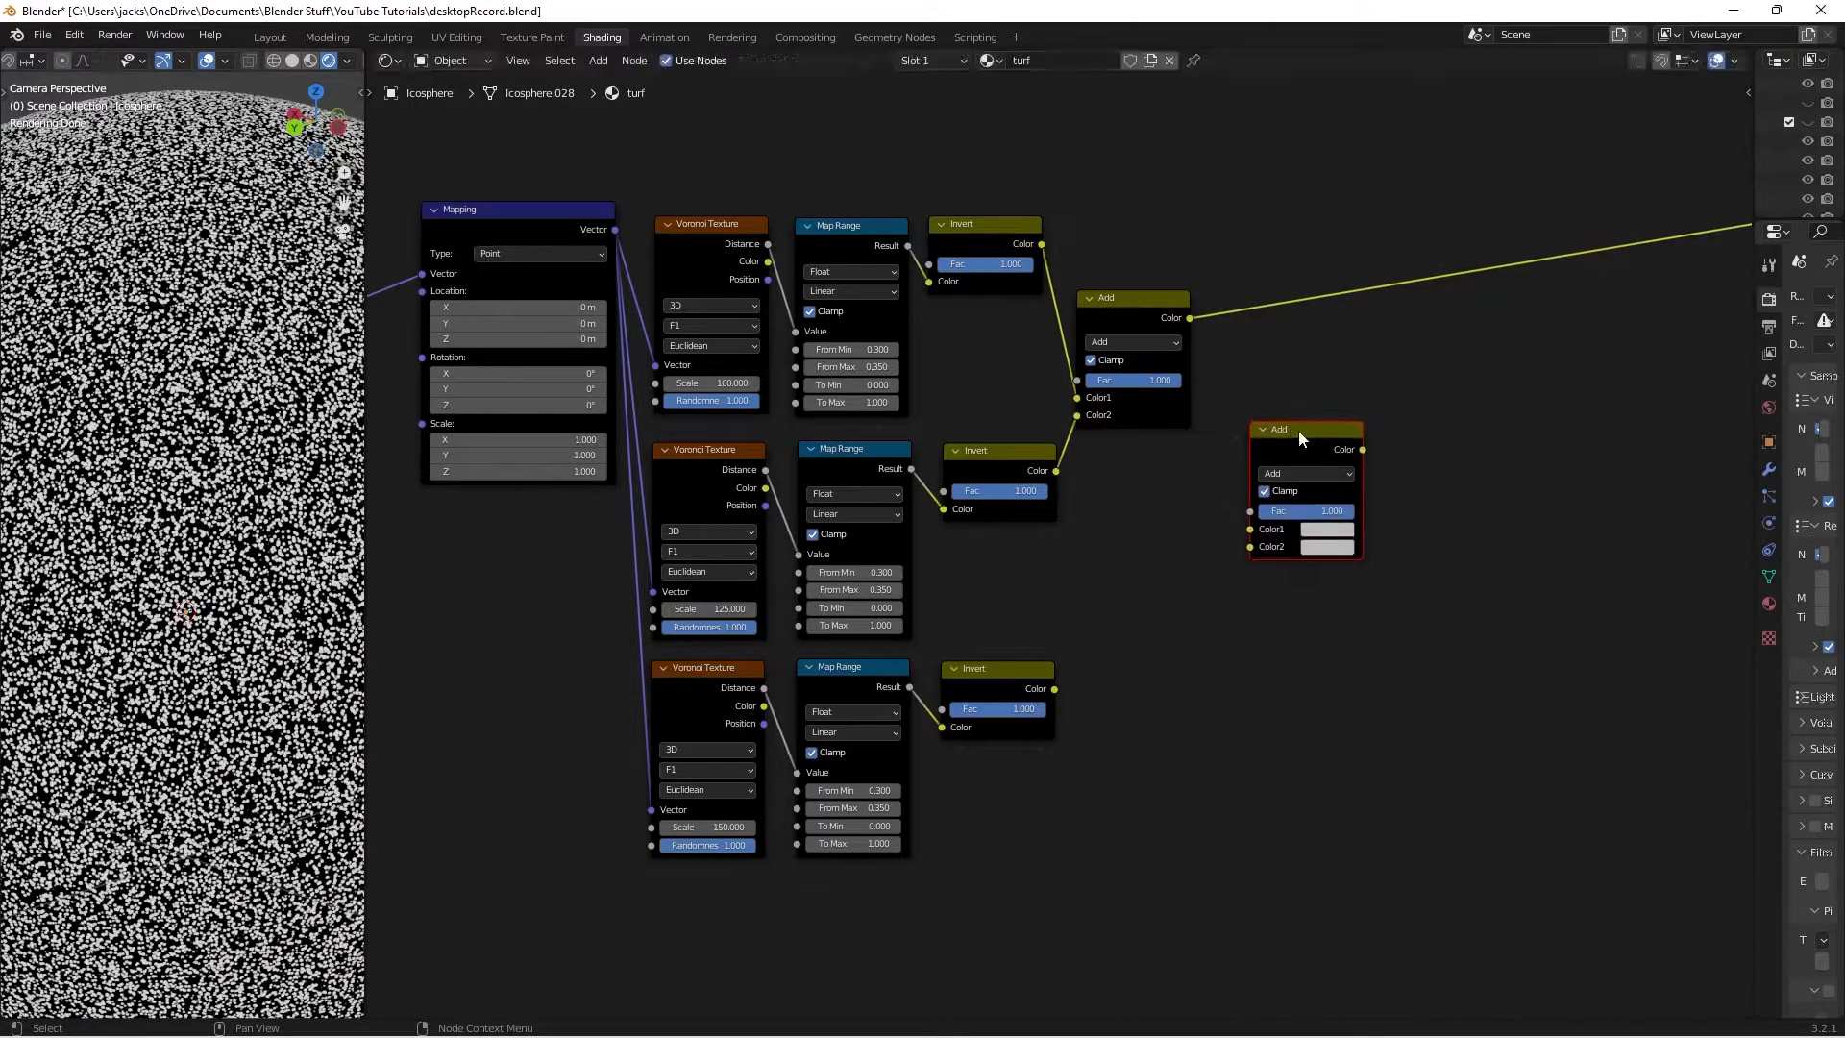
Connect the first Add result to the copy's Color1 and the third Invert to its Color2, preview the result, and save
{"action": "left_click_drag", "start_coordinate": [1191, 318], "coordinate": [1251, 530]}
{"action": "left_click_drag", "start_coordinate": [1054, 689], "coordinate": [1251, 546]}
{"action": "left_click", "coordinate": [1311, 436], "text": "ctrl+shift"}
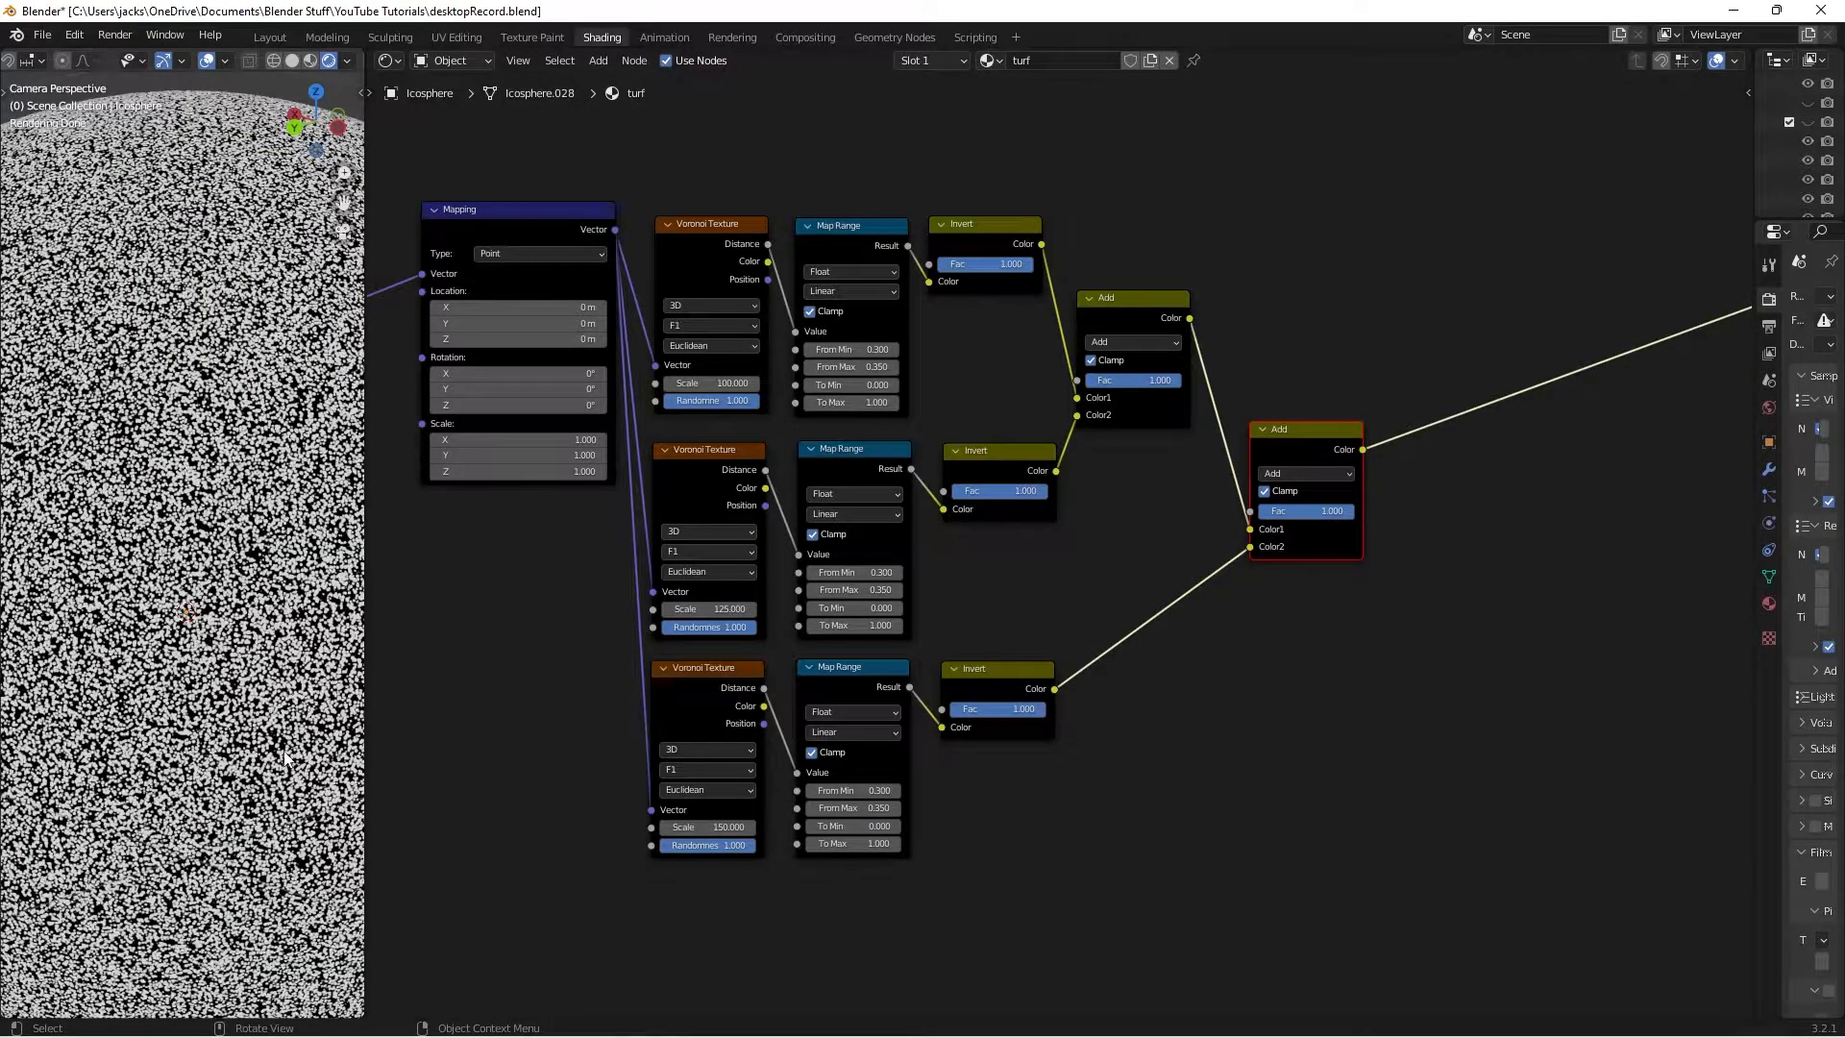
{"action": "key", "text": "ctrl+s"}
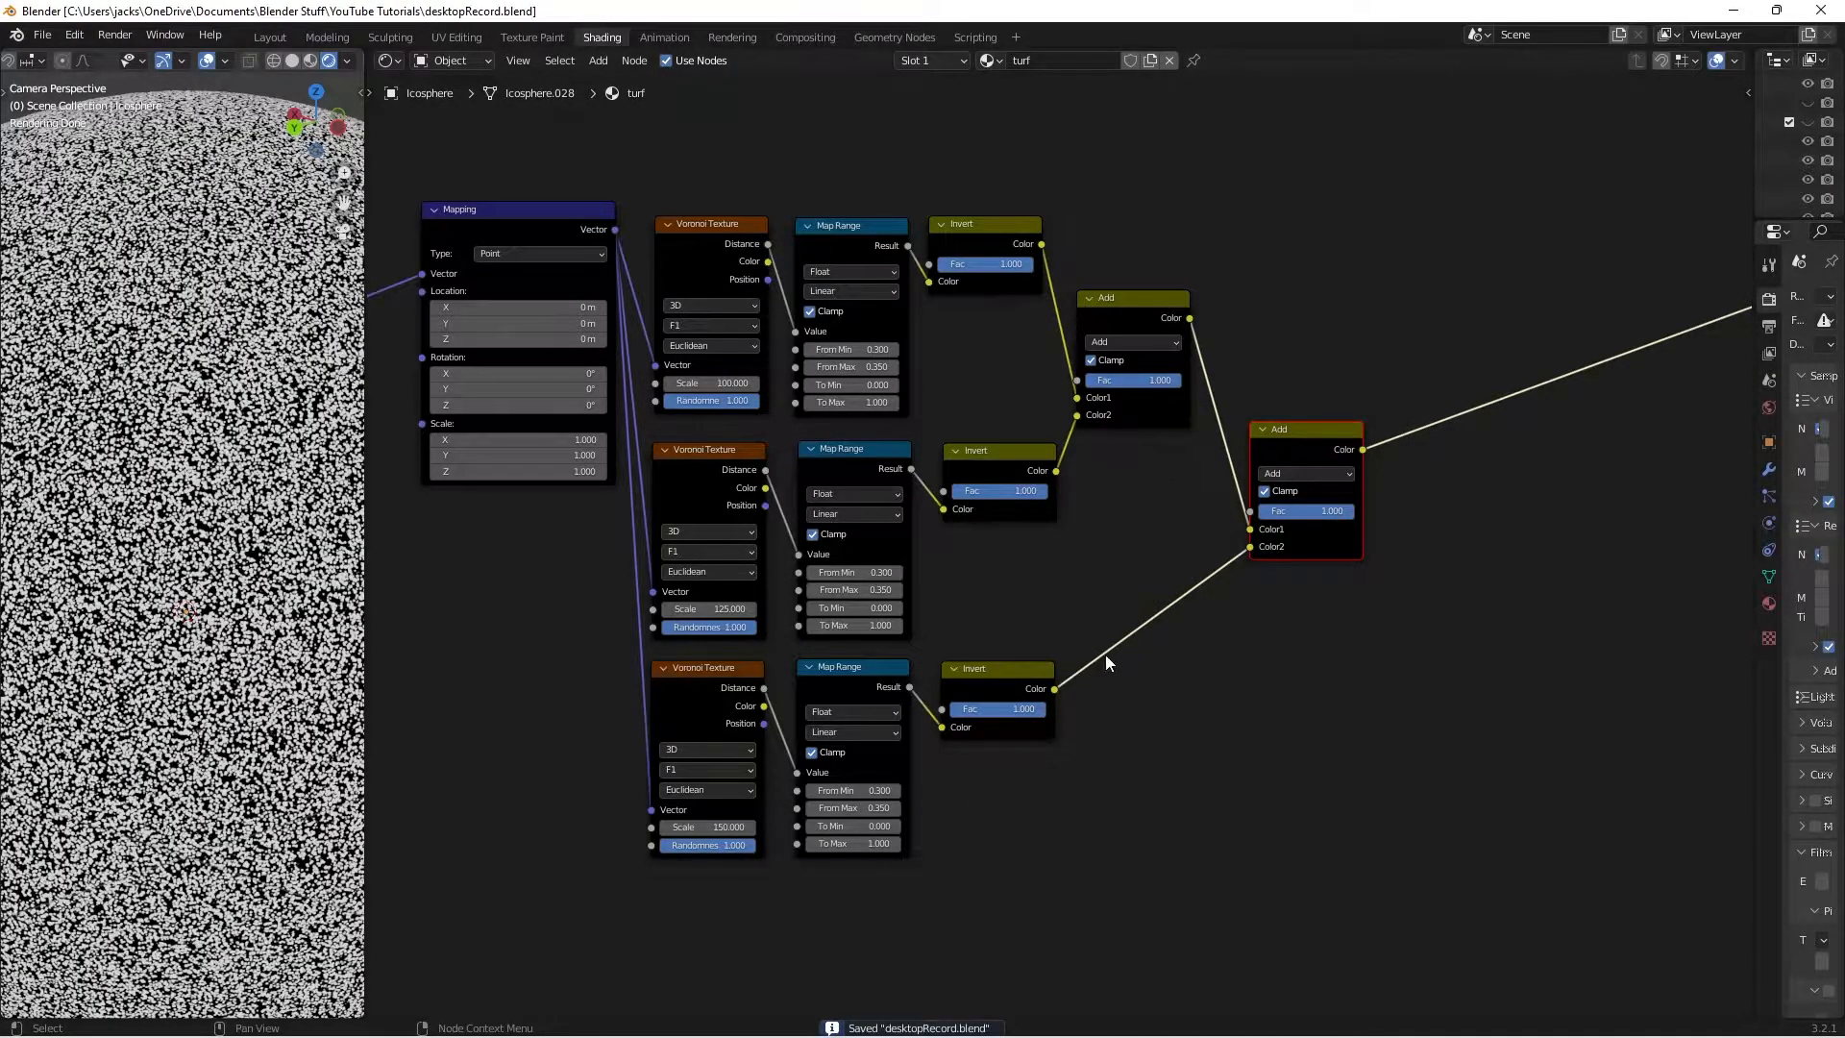
Move the Texture Coordinate and Mapping nodes farther away from the three Voronoi Texture nodes
{"action": "scroll", "coordinate": [1095, 639], "scroll_direction": "down", "scroll_amount": 2}
{"action": "left_click_drag", "start_coordinate": [550, 287], "coordinate": [740, 442]}
{"action": "key", "text": "g"}
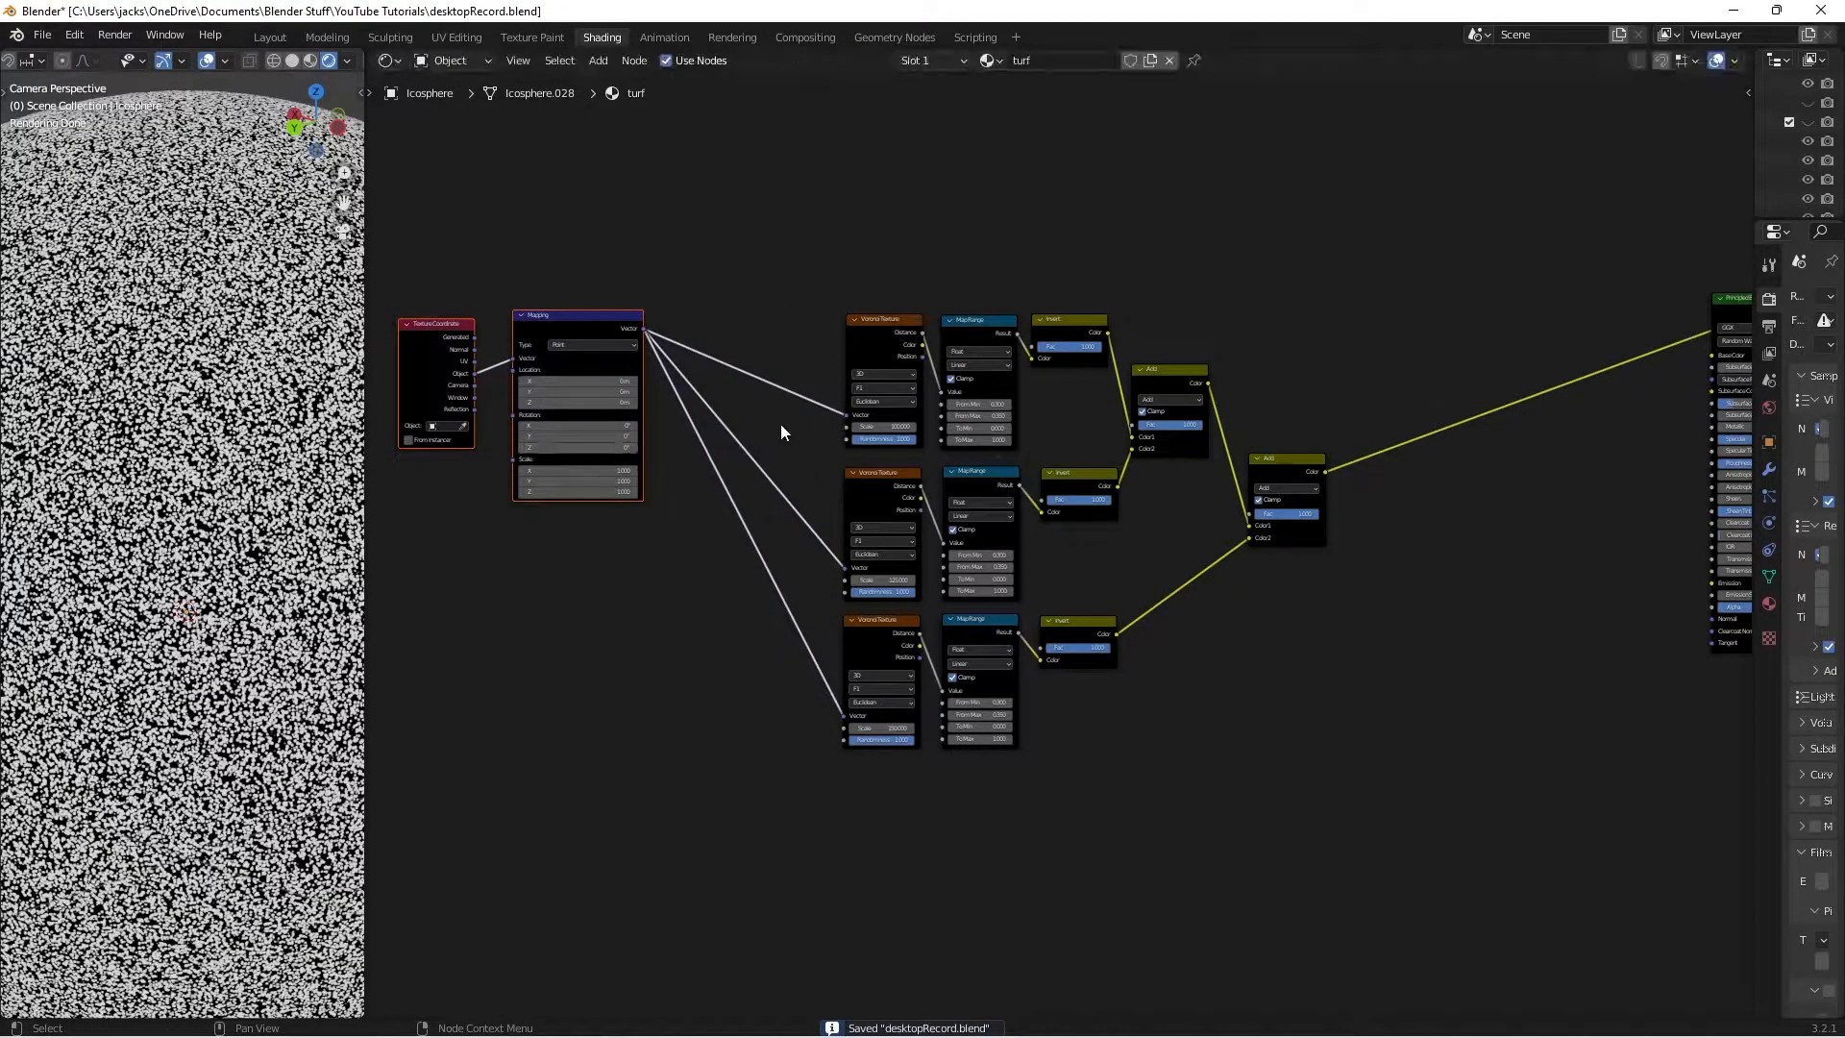
Add a reroute point across the three Mapping vector links, position it close to the Voronoi Texture nodes, and save the file
{"action": "right_click_drag", "start_coordinate": [795, 367], "coordinate": [719, 619], "text": "shift"}
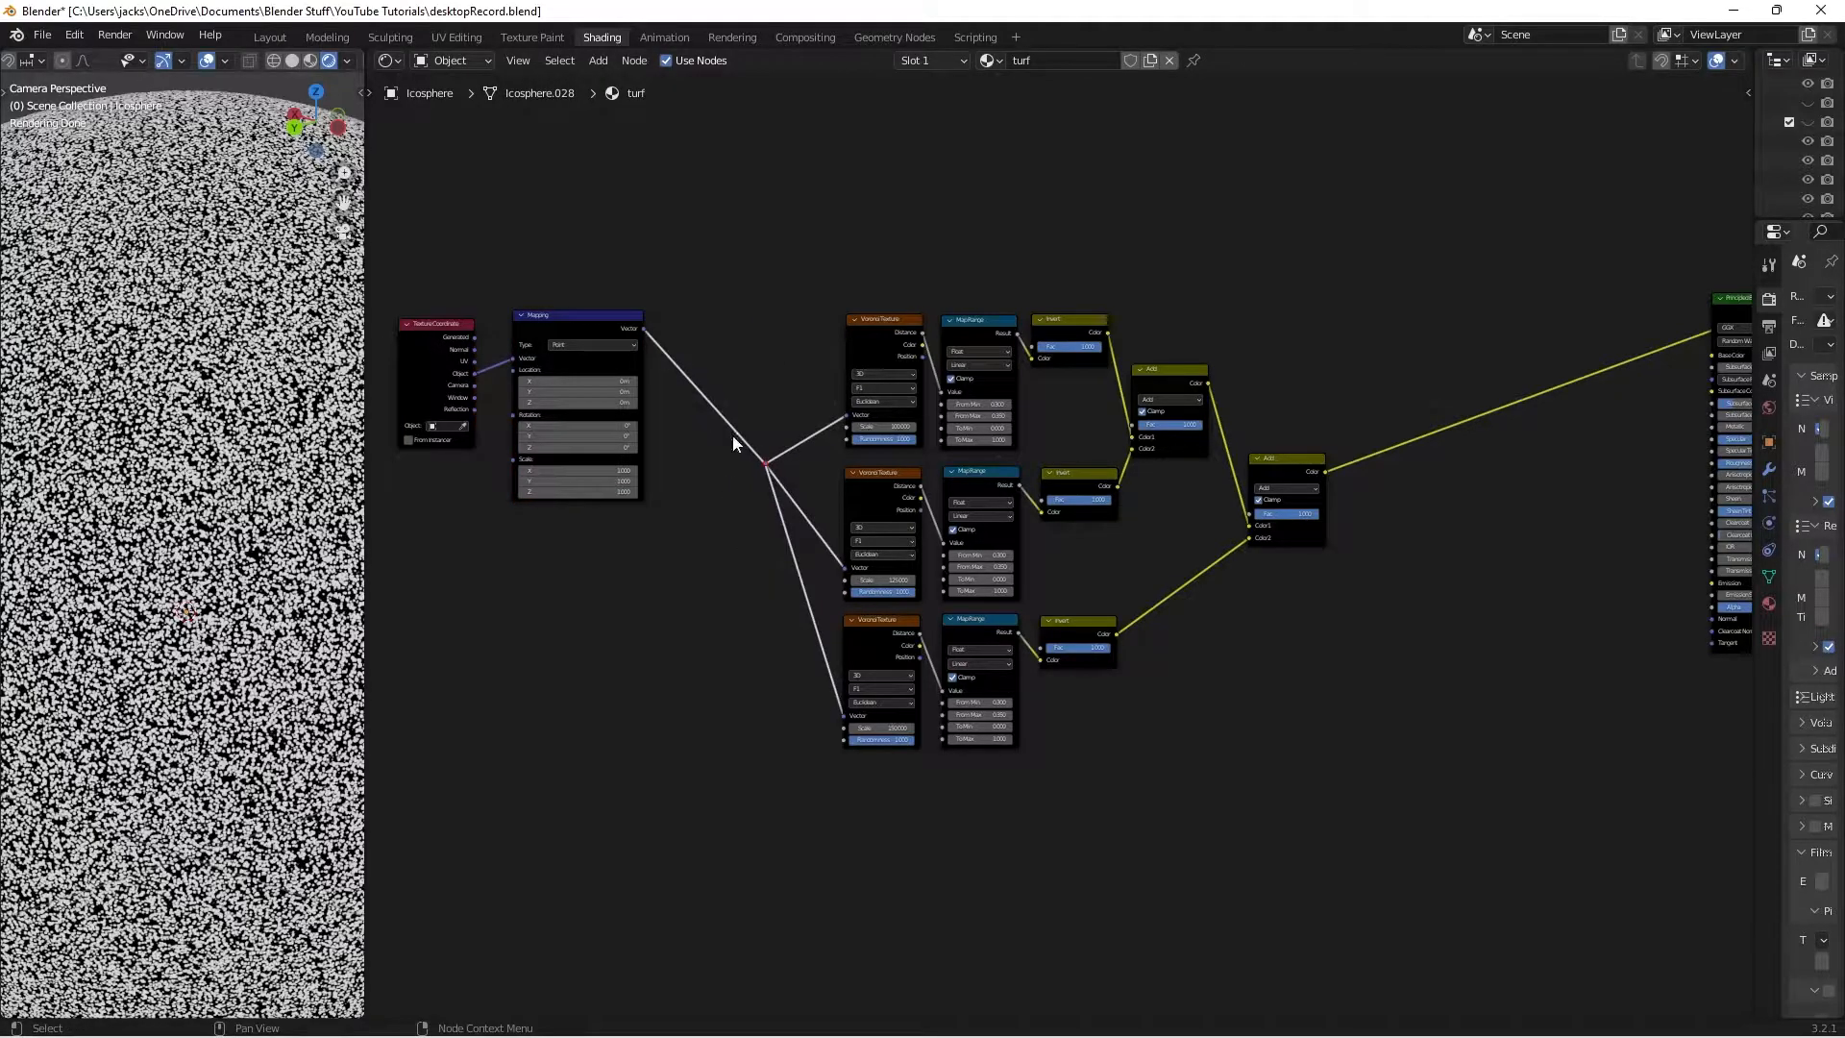
{"action": "key", "text": "g"}
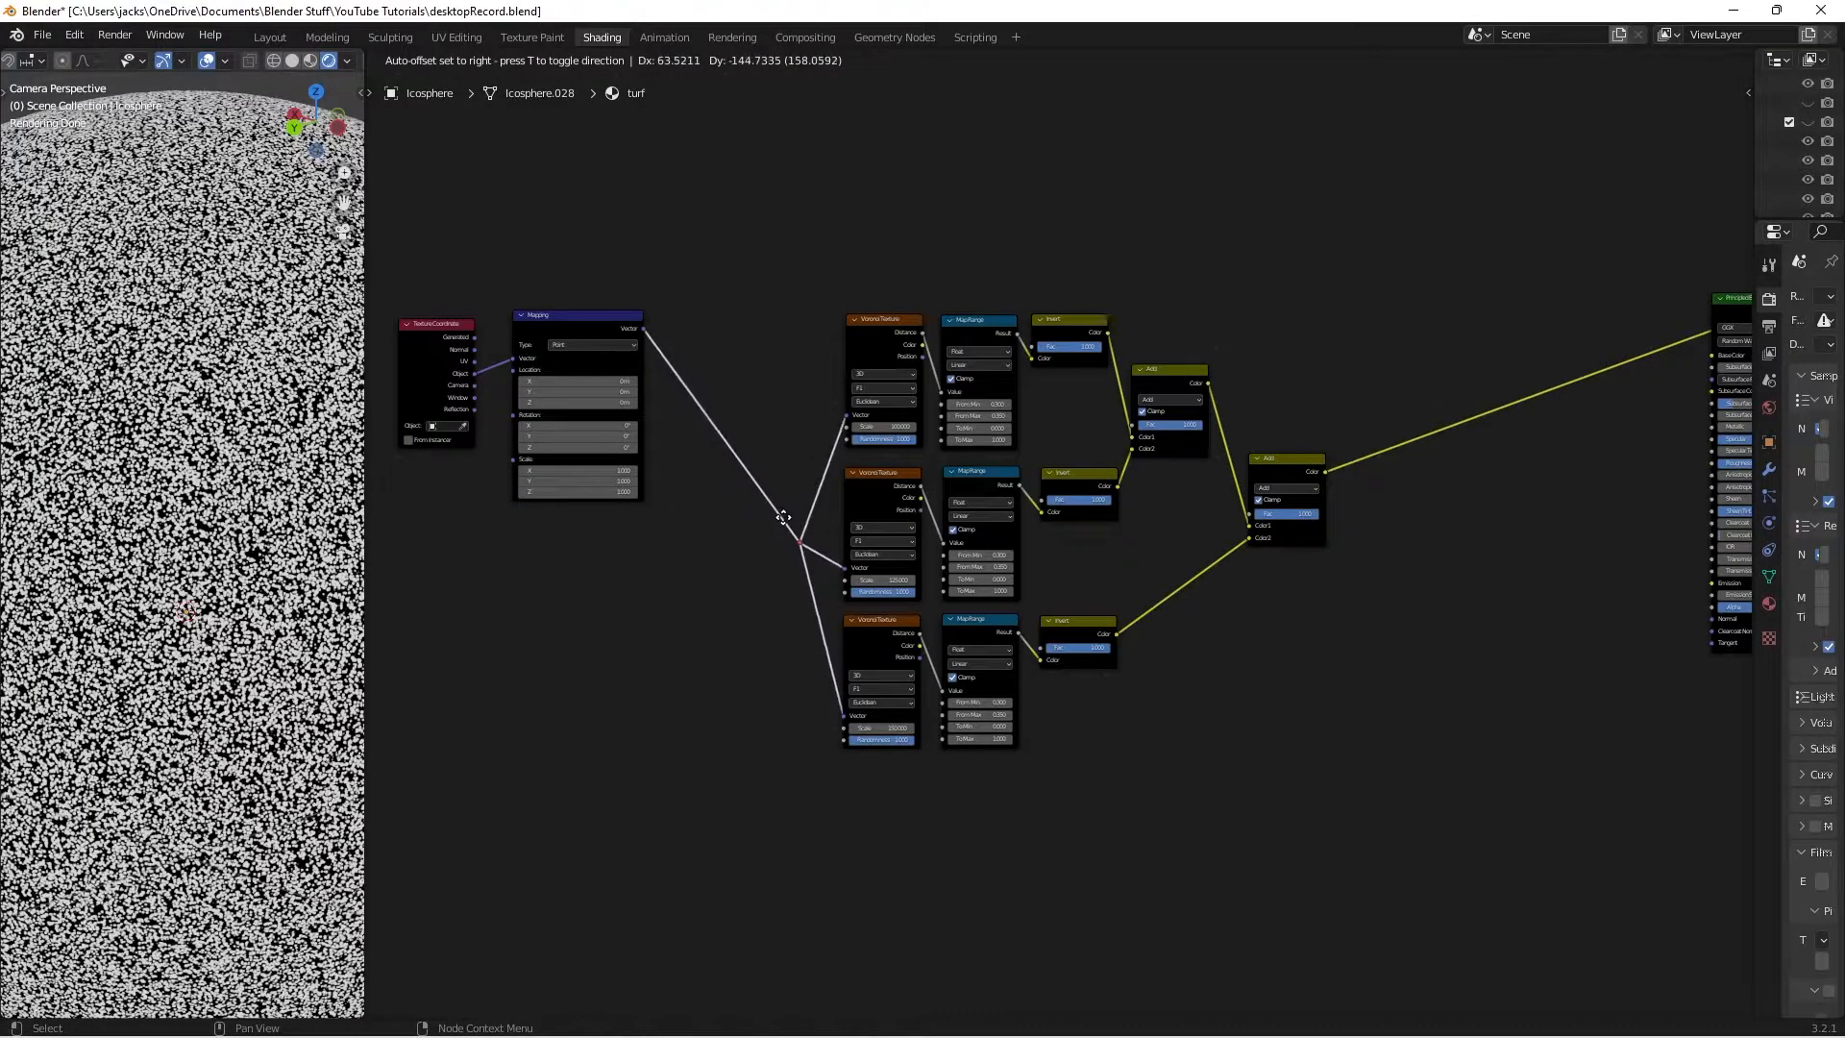
{"action": "left_click", "coordinate": [783, 520]}
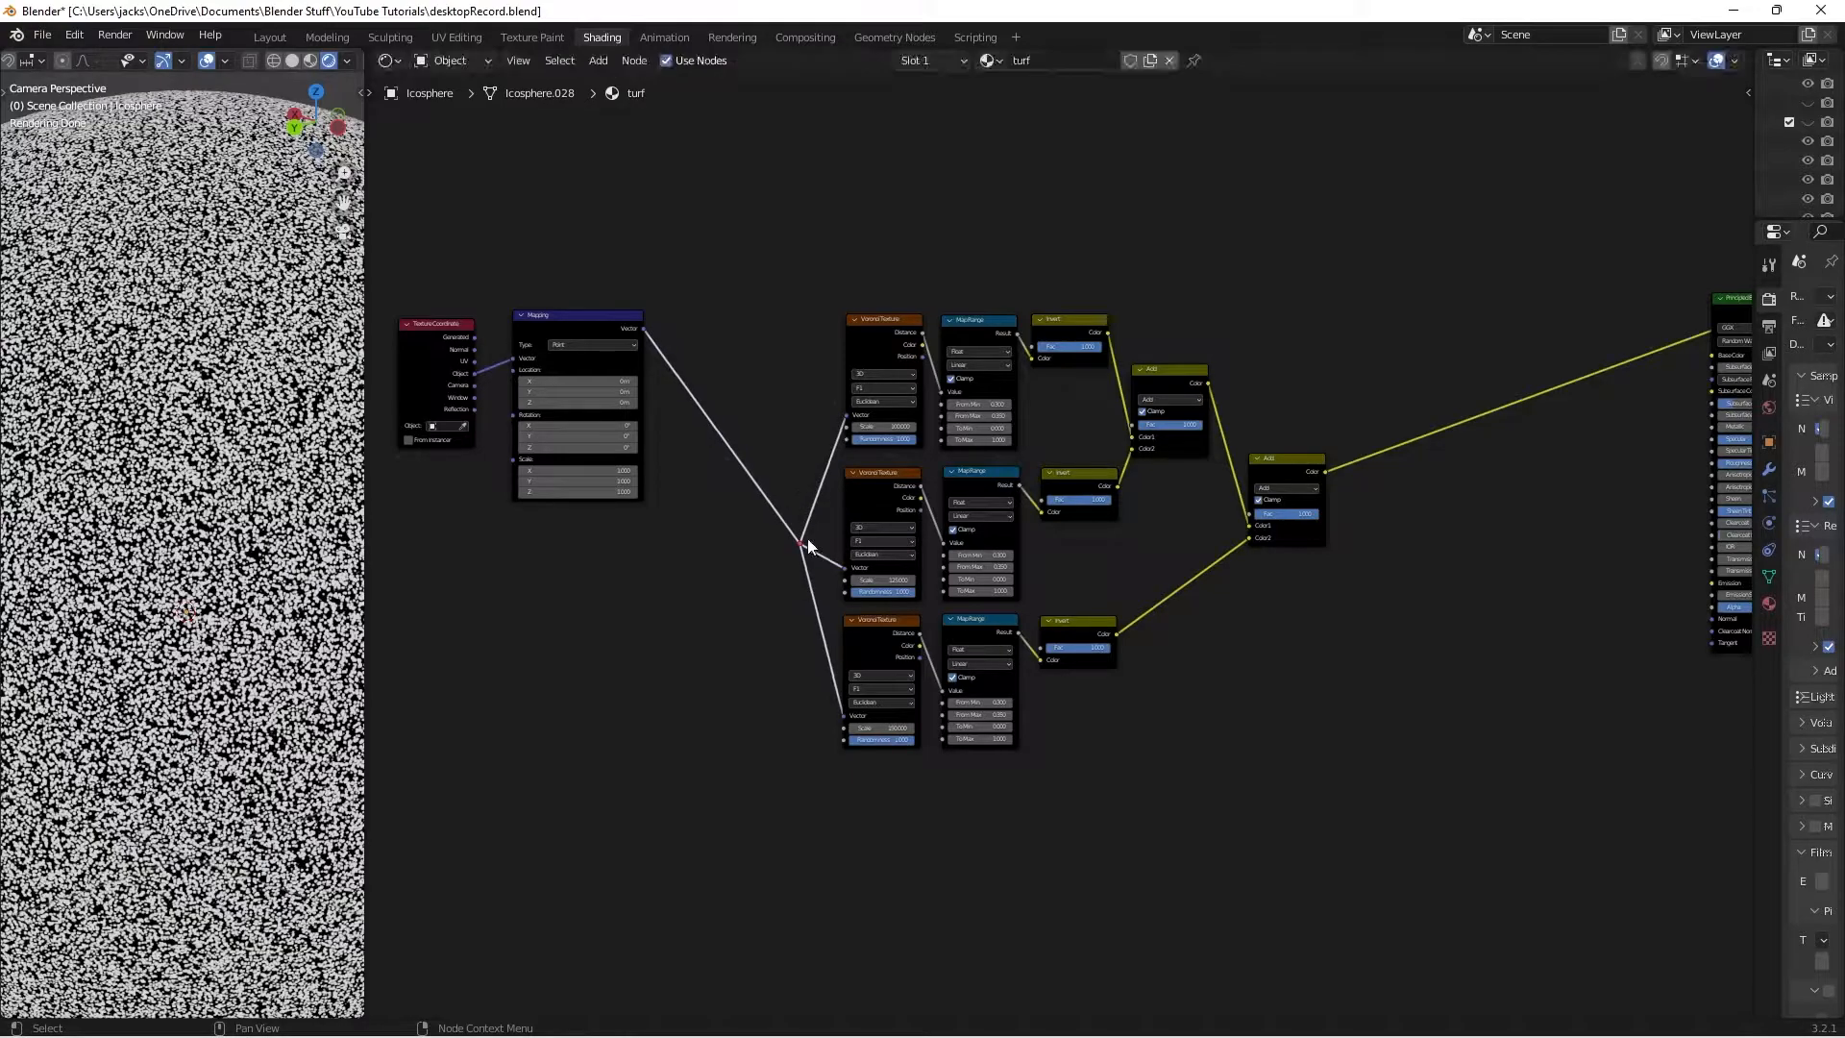
{"action": "key", "text": "g"}
{"action": "left_click", "coordinate": [815, 527]}
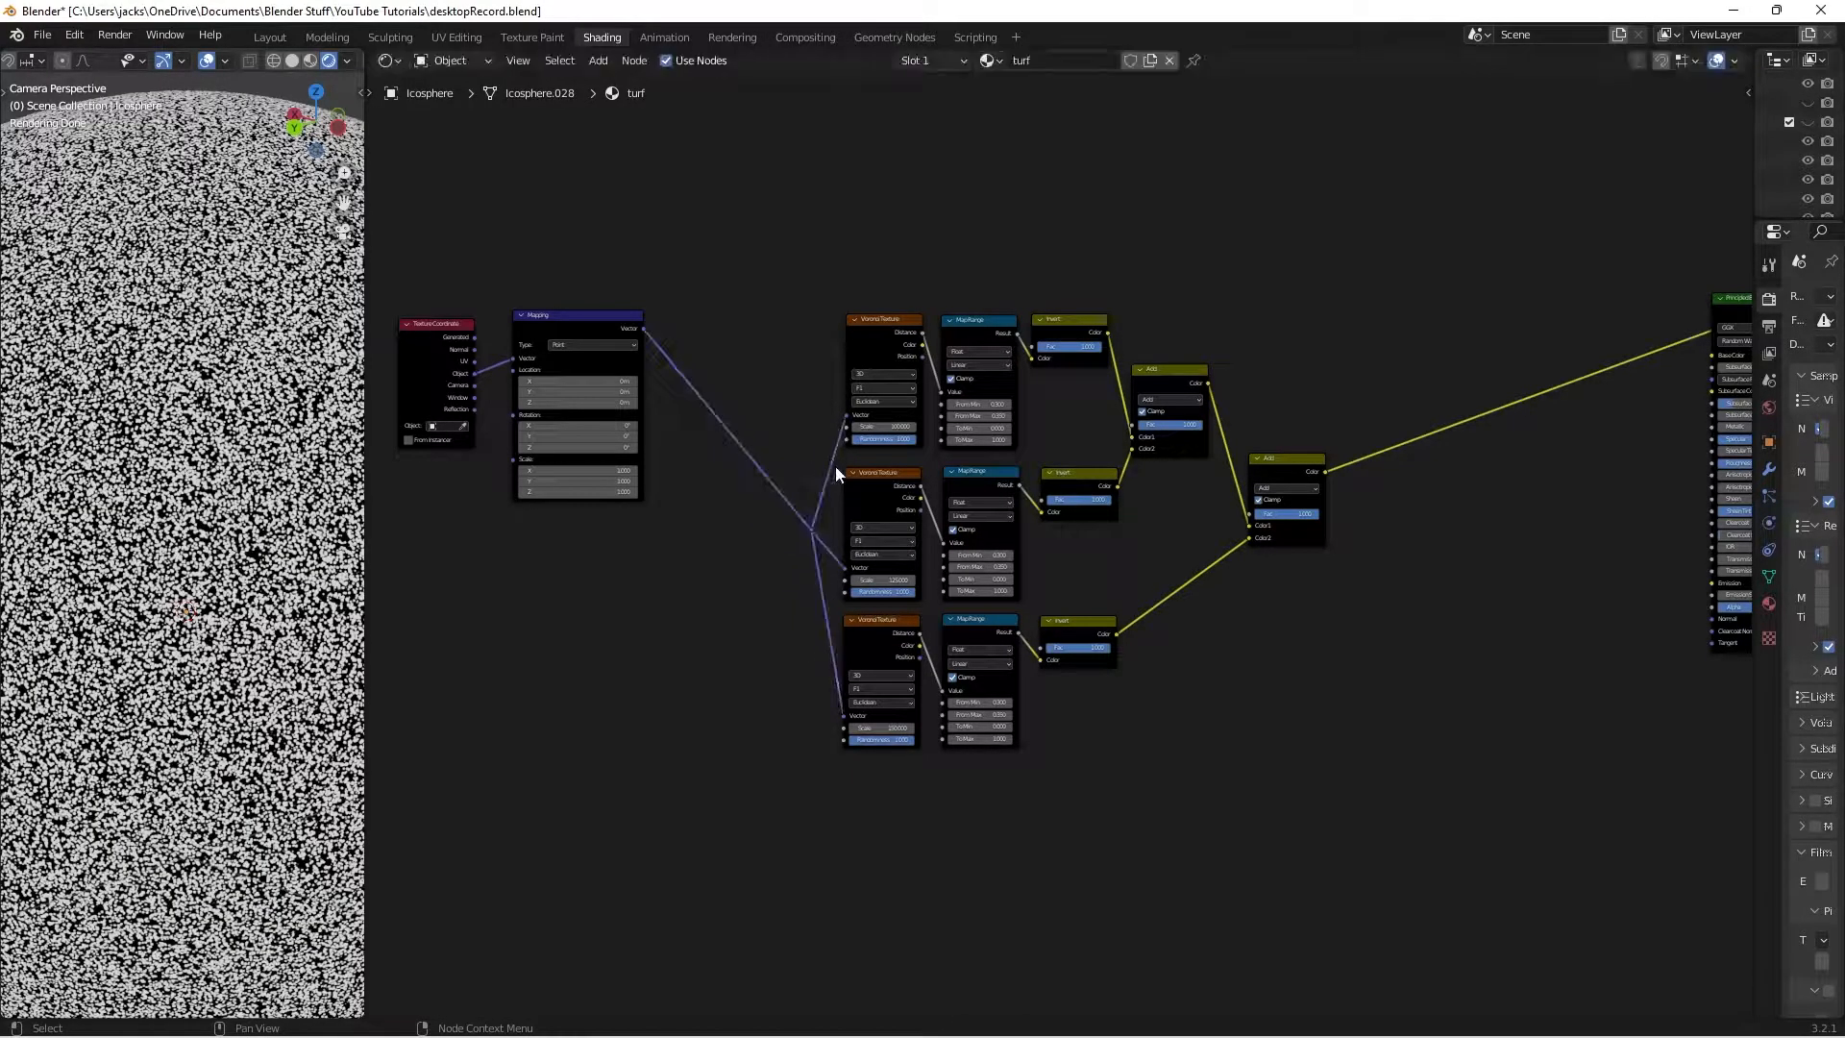
{"action": "key", "text": "ctrl+s"}
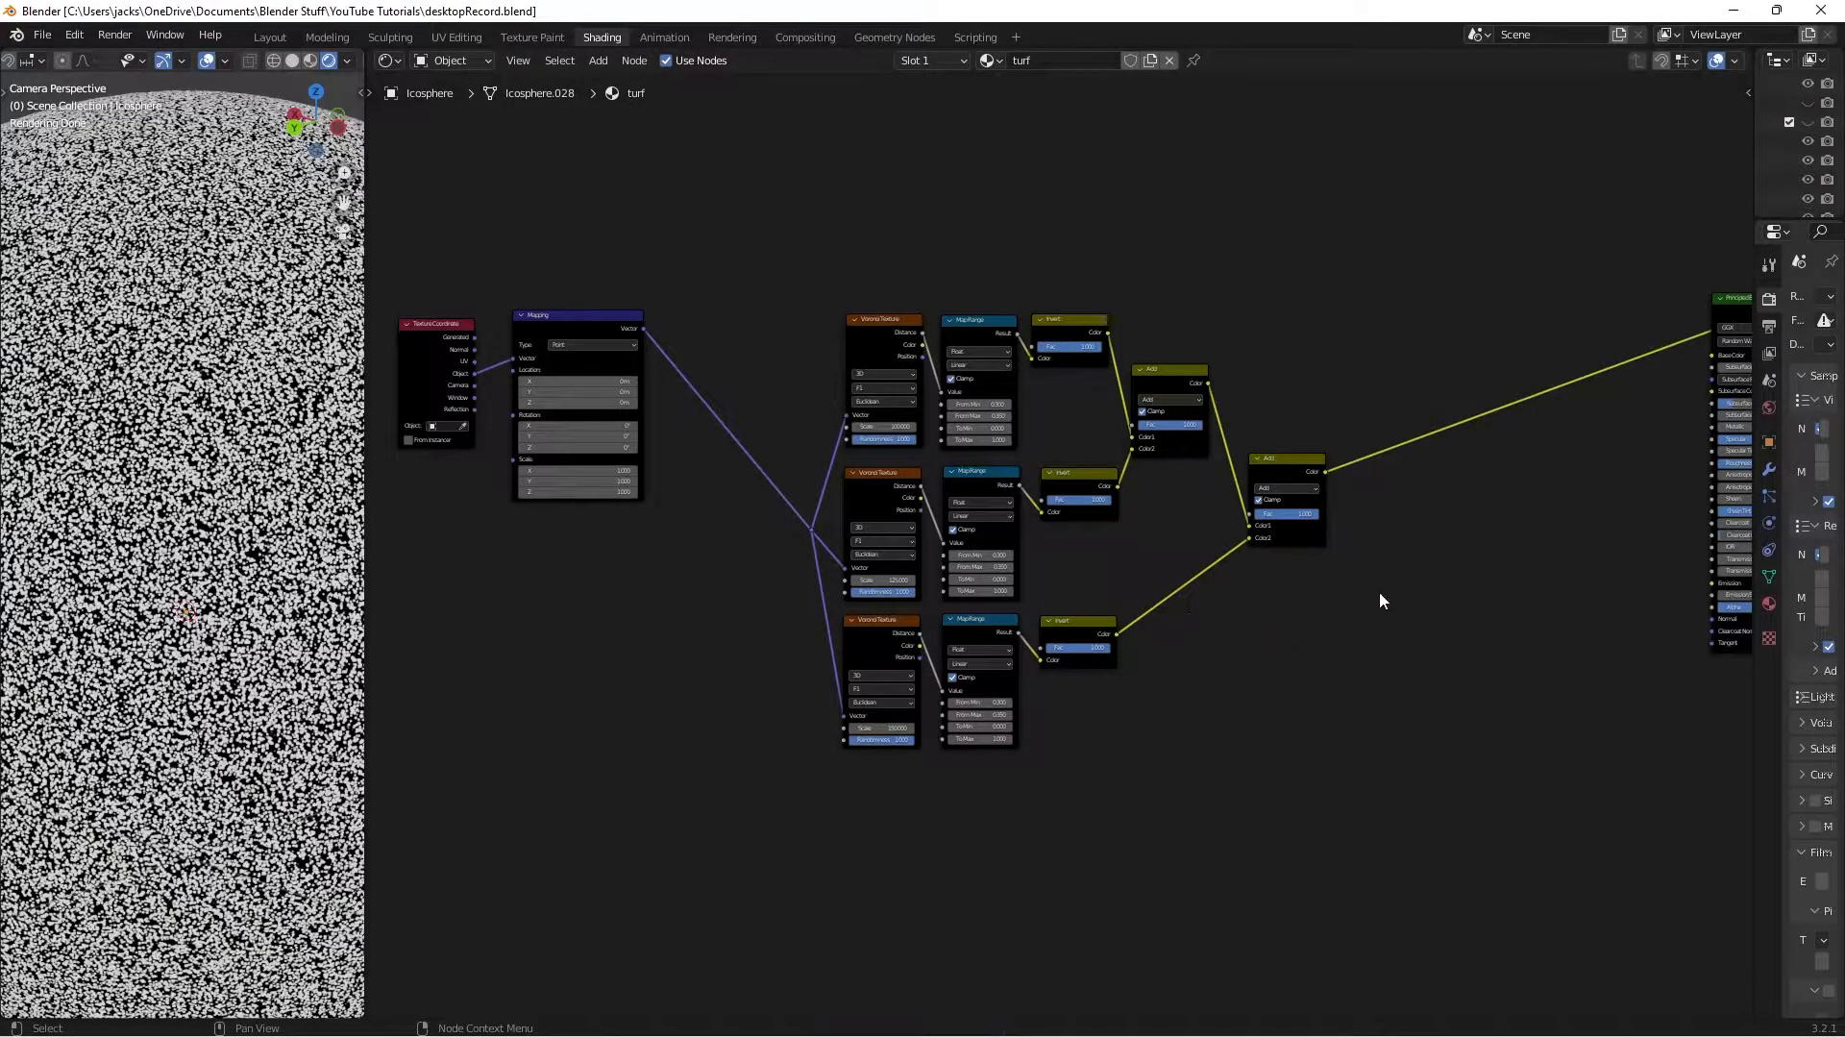
Add a Bump node between the final Add node and the Principled BSDF
{"action": "middle_click_drag", "start_coordinate": [1378, 591], "coordinate": [1161, 452]}
{"action": "middle_click_drag", "start_coordinate": [1380, 490], "coordinate": [1217, 510]}
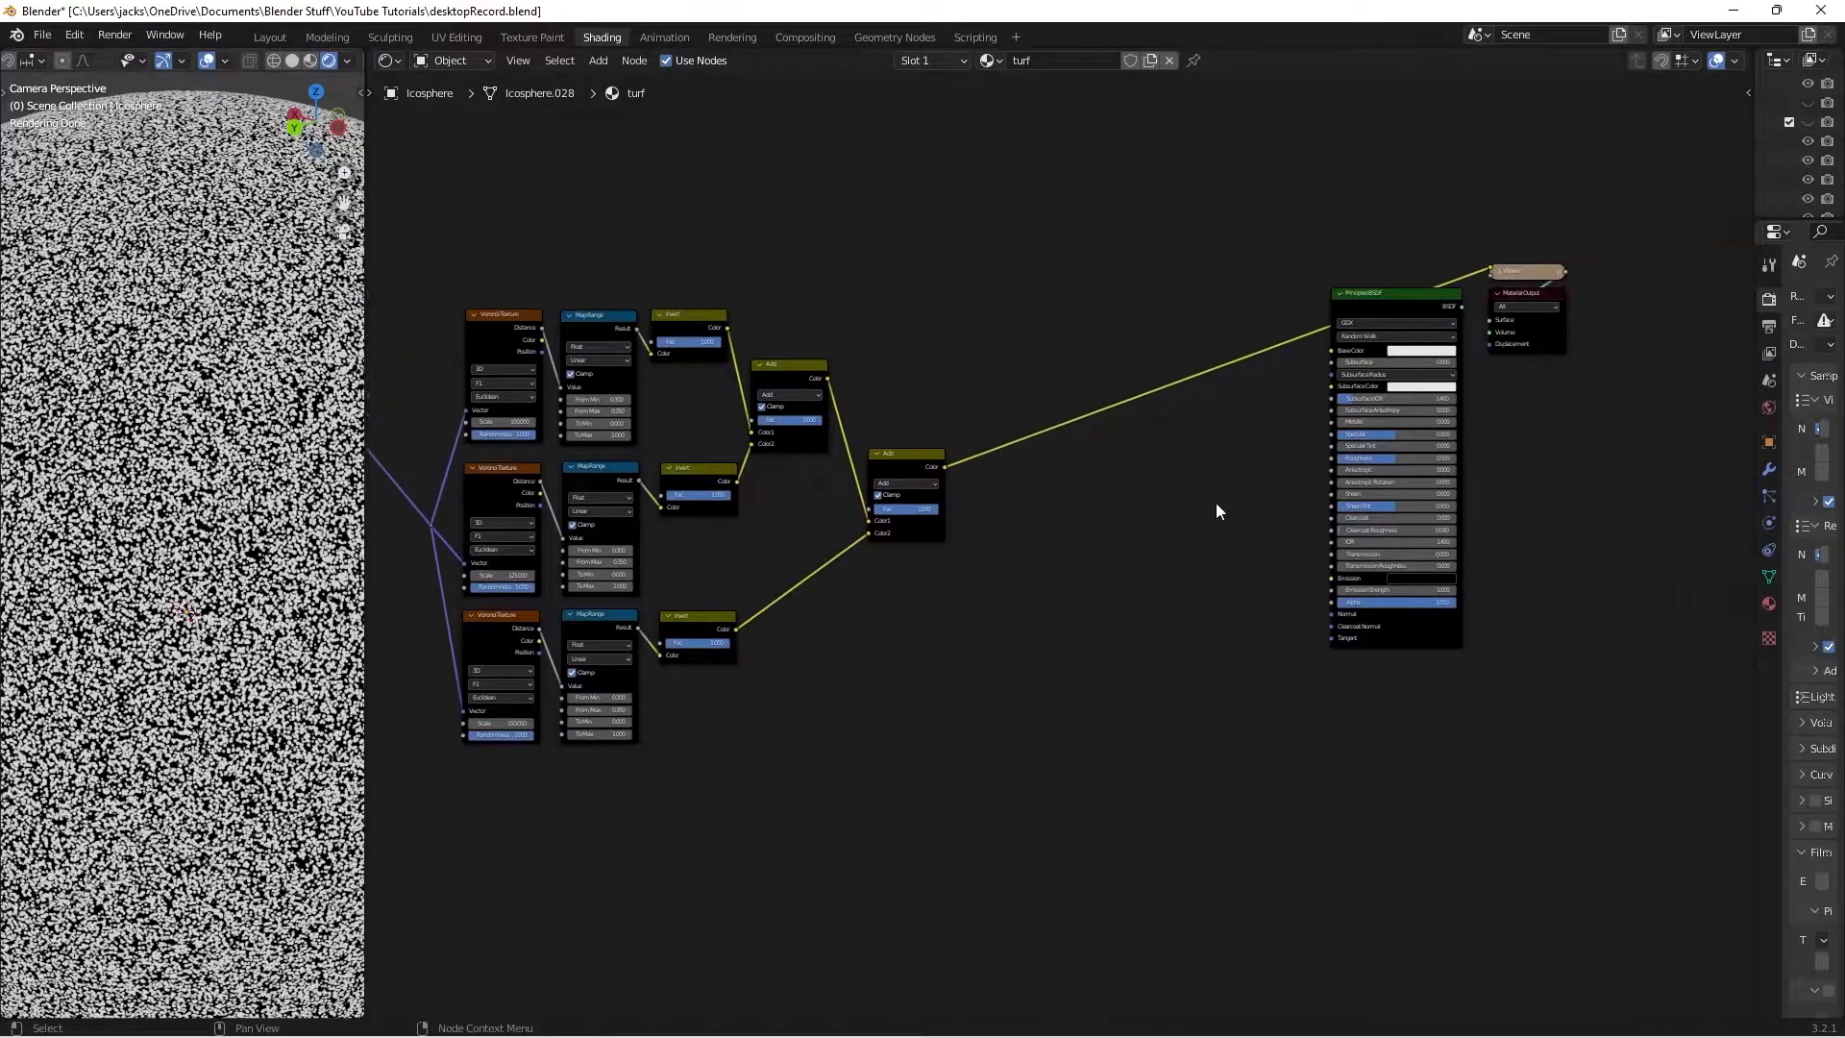
{"action": "key", "text": "shift+a"}
{"action": "type", "text": "bump"}
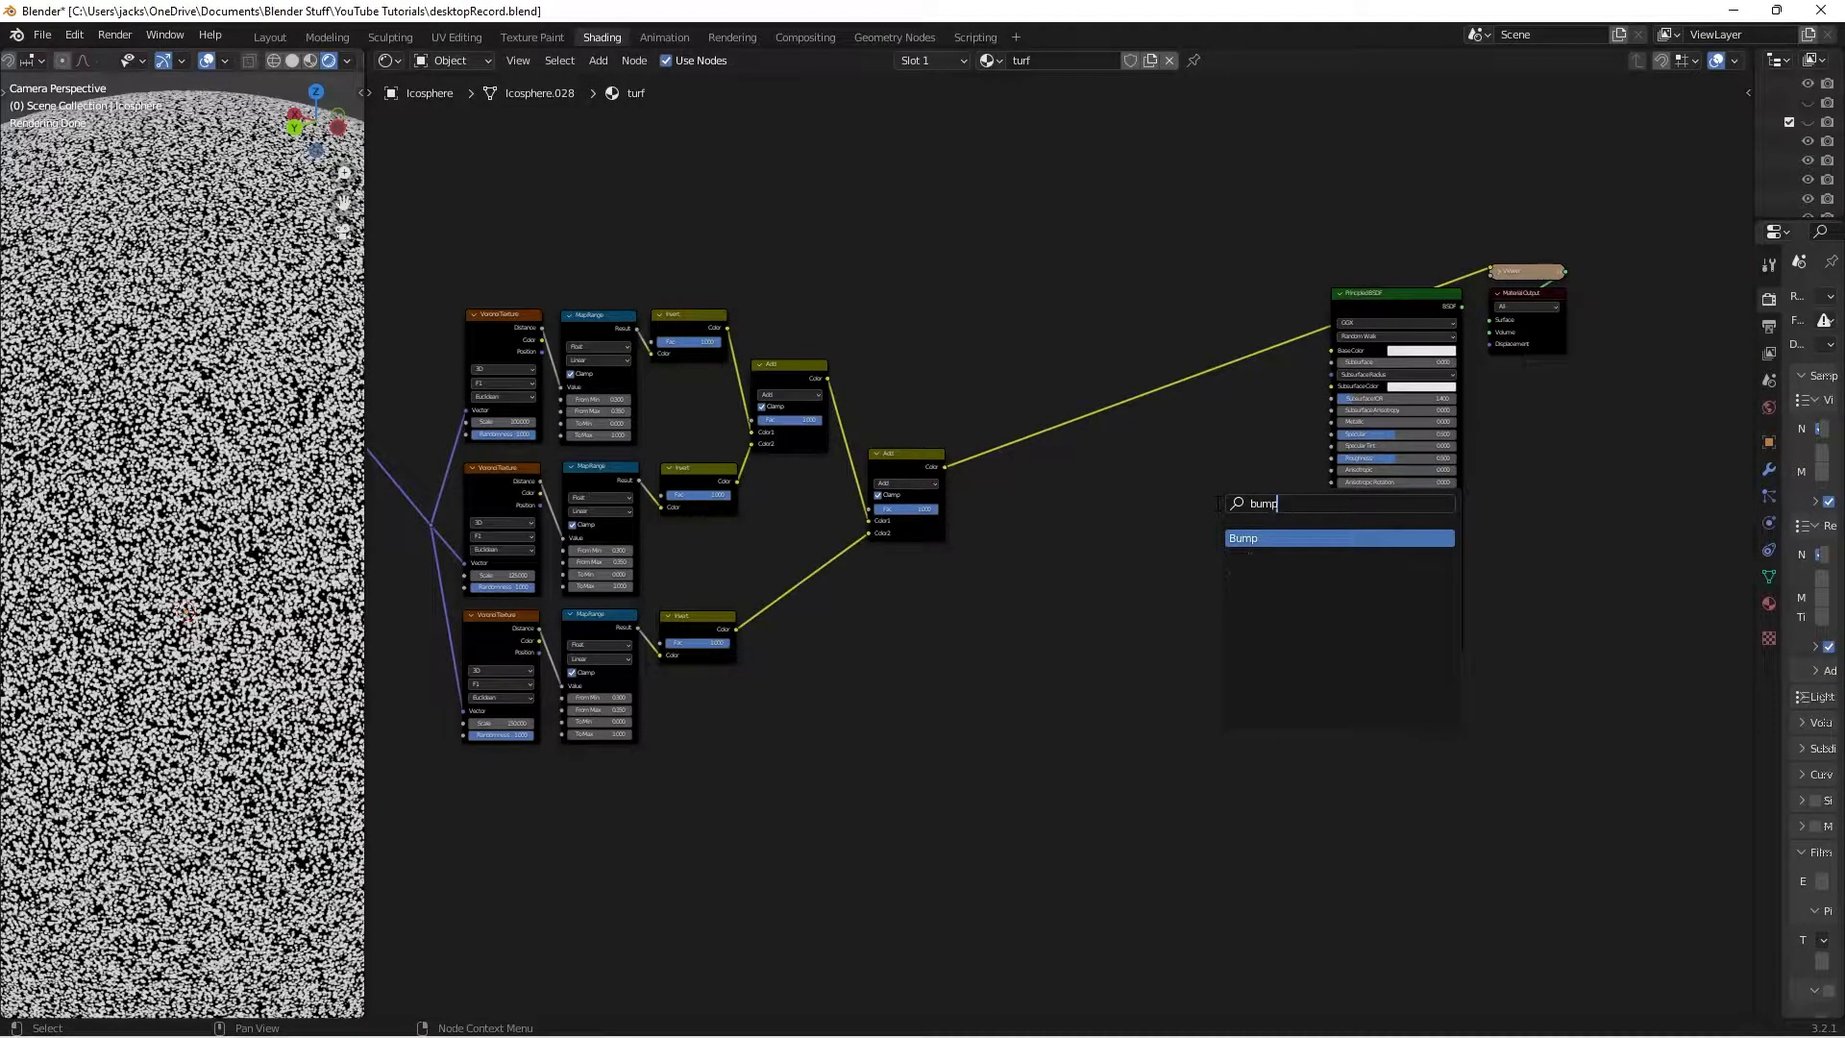
{"action": "key", "text": "Return"}
{"action": "left_click", "coordinate": [1186, 557]}
{"action": "scroll", "coordinate": [1312, 465], "scroll_direction": "up", "scroll_amount": 3}
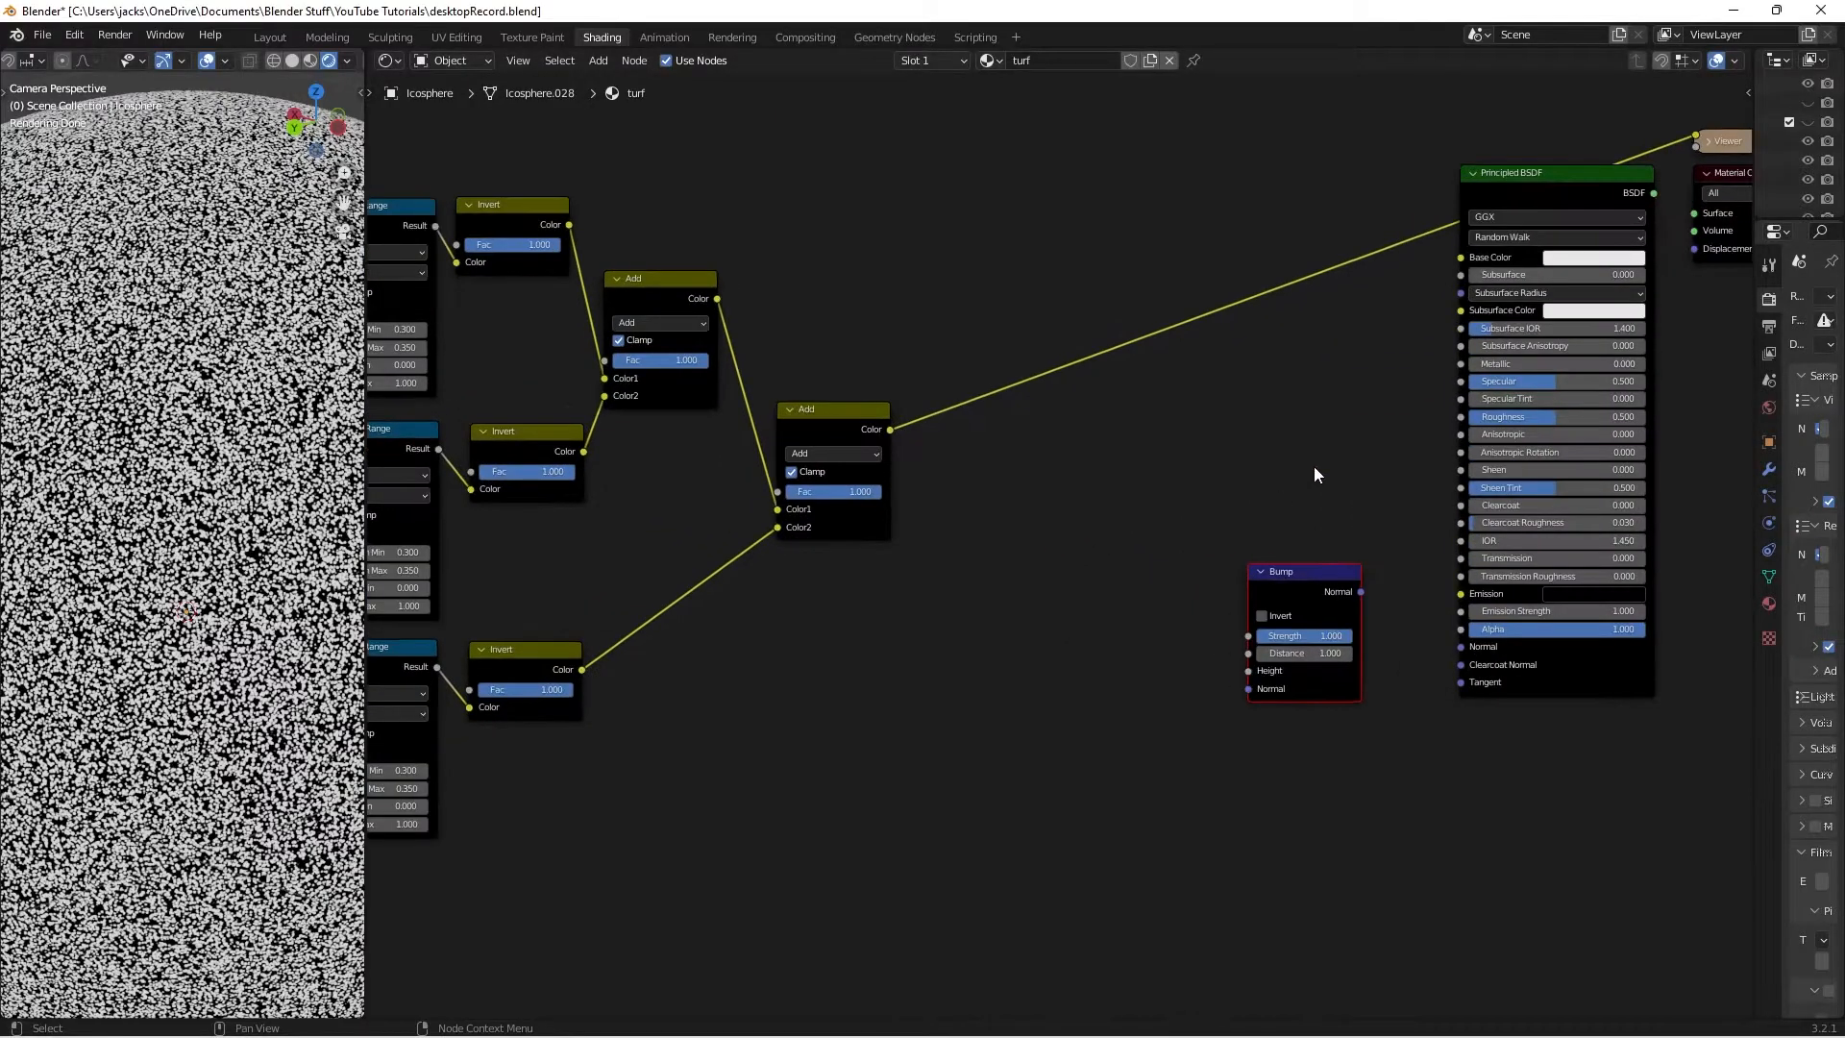
Connect the final Add node's Color to the Bump Height and the Bump Normal to the Principled BSDF Normal, and save
{"action": "left_click_drag", "start_coordinate": [721, 474], "coordinate": [1080, 717]}
{"action": "left_click_drag", "start_coordinate": [1119, 623], "coordinate": [1292, 692]}
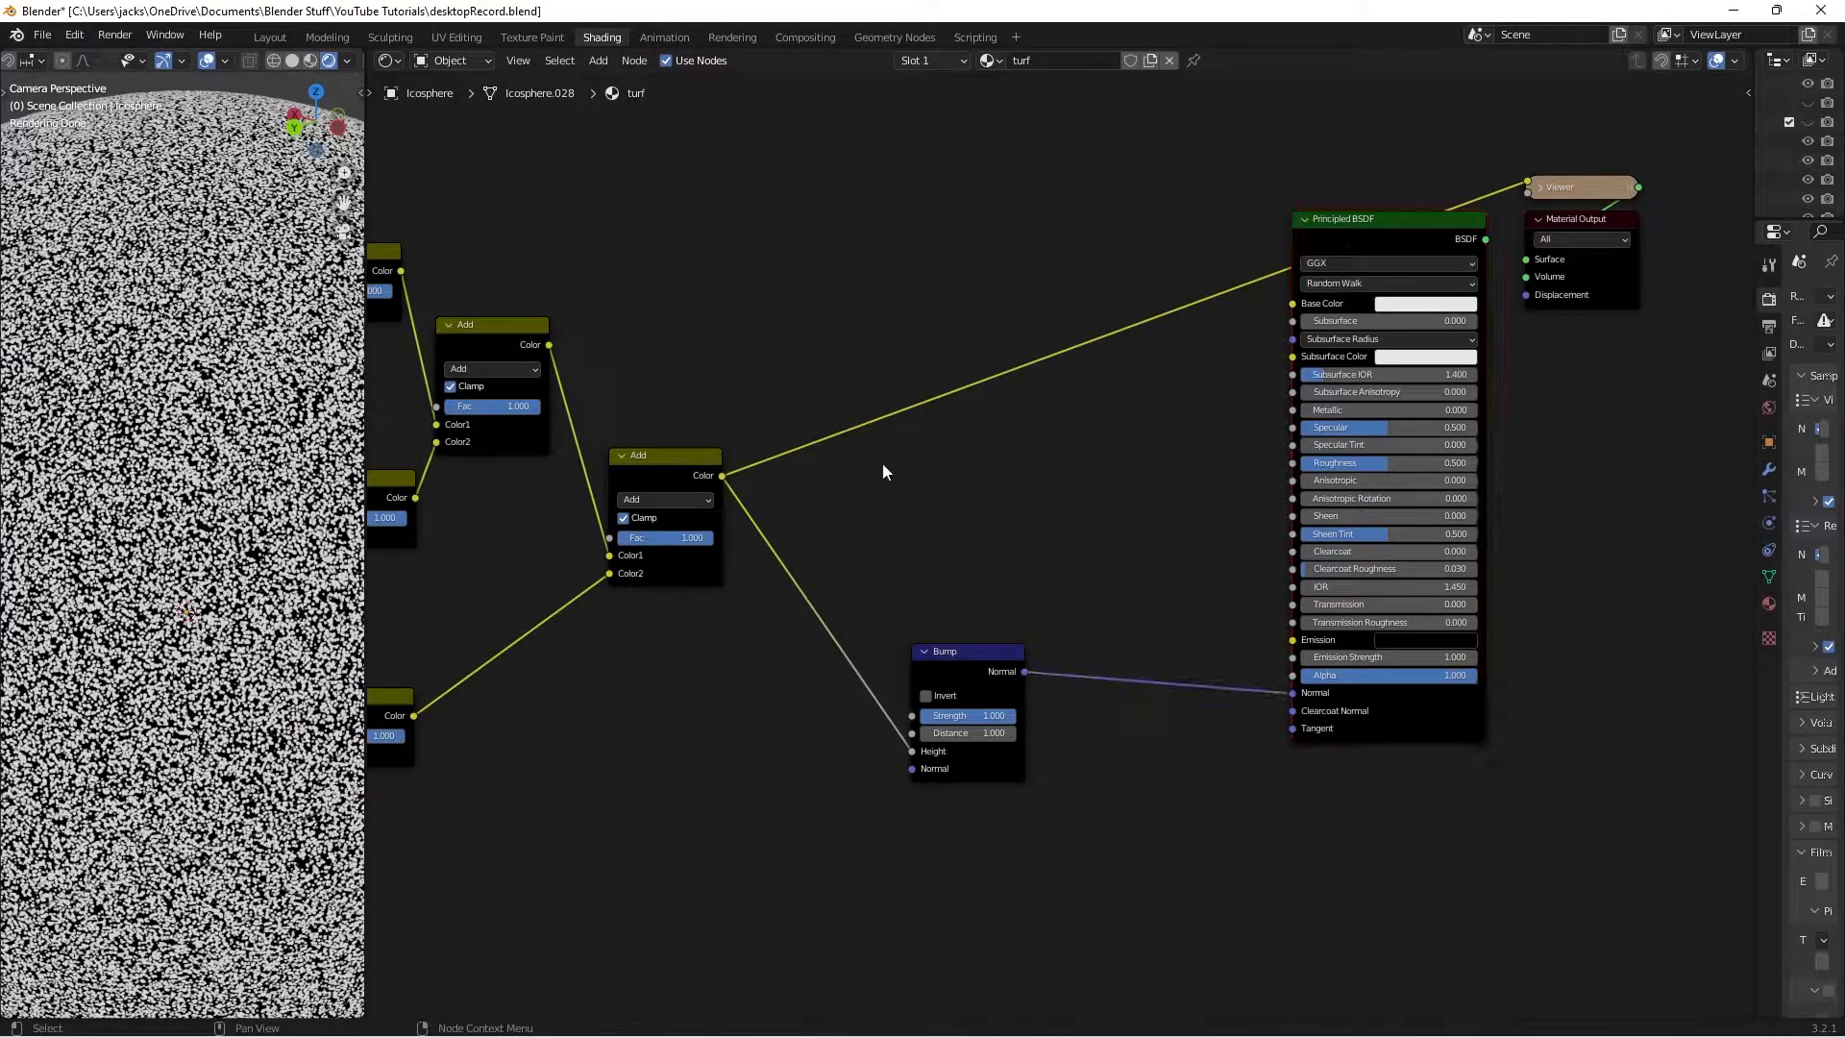
{"action": "key", "text": "ctrl+s"}
{"action": "scroll", "coordinate": [1047, 584], "scroll_direction": "down", "scroll_amount": 2}
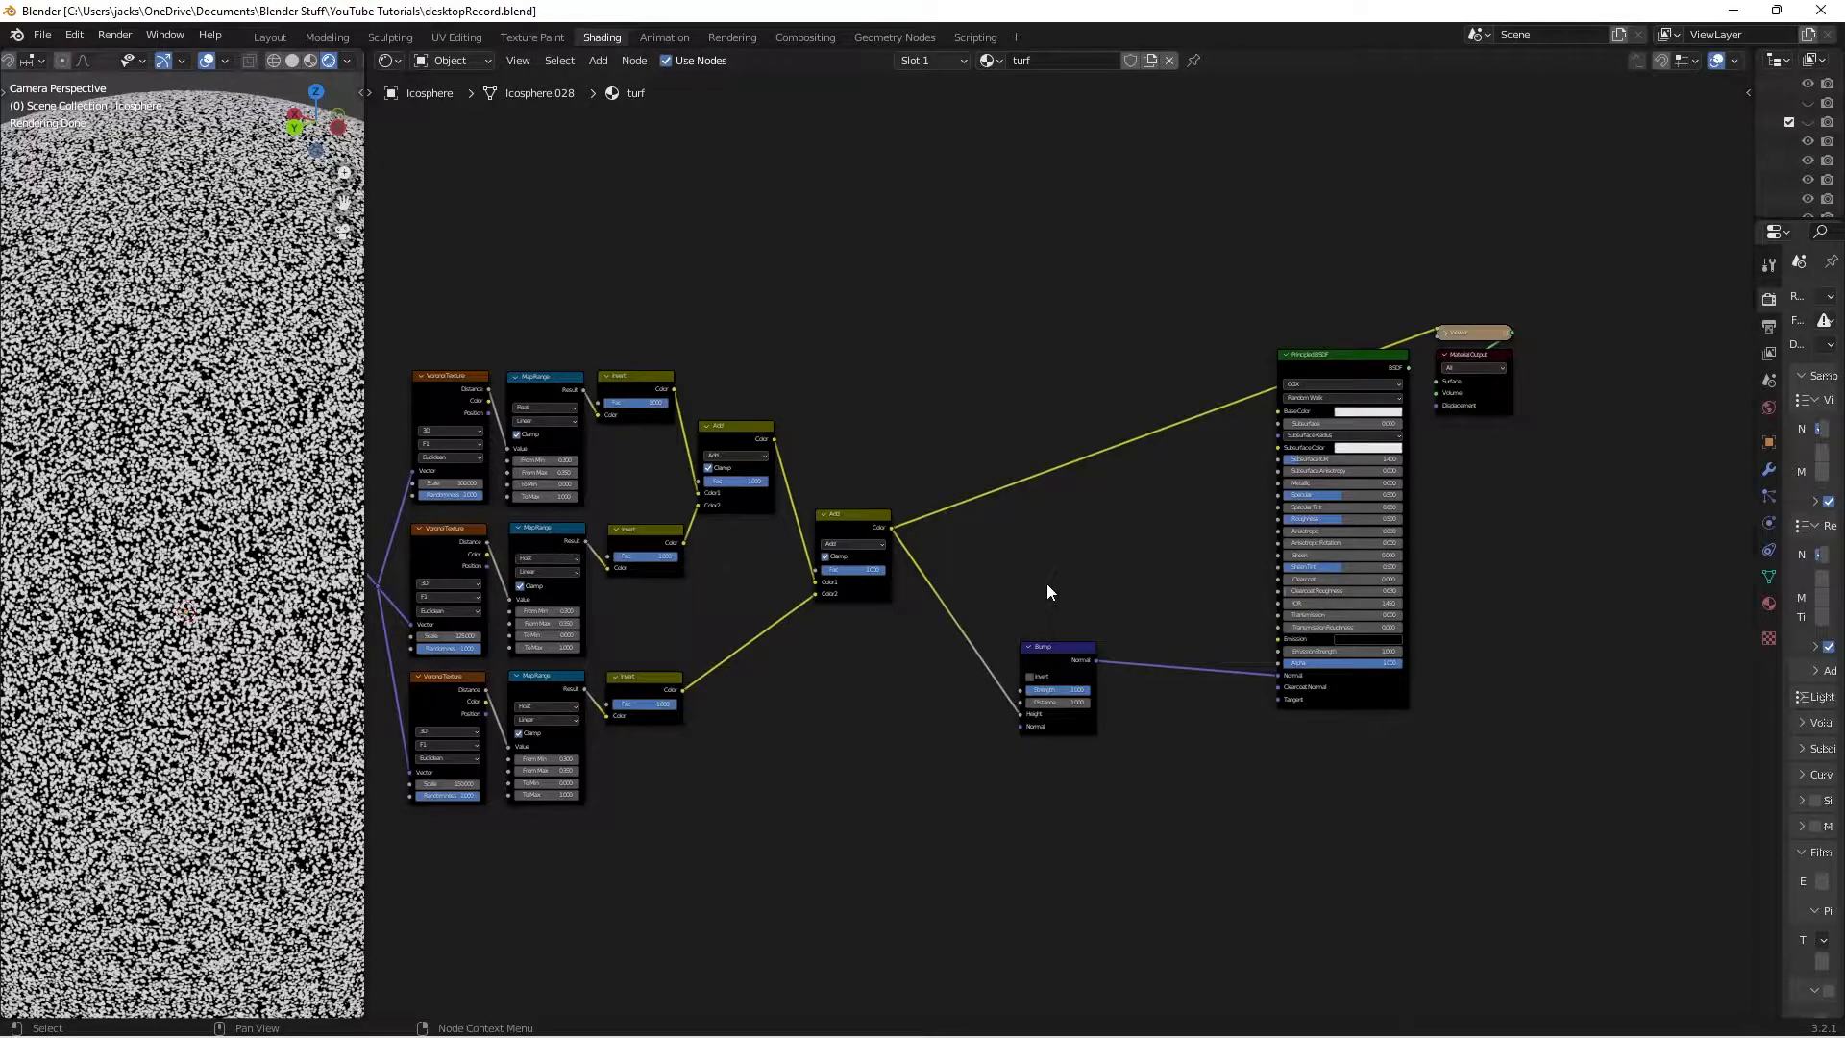
{"action": "key", "text": "ctrl+s"}
Add a fourth Voronoi Texture node below the third Voronoi Texture
{"action": "middle_click_drag", "start_coordinate": [800, 657], "coordinate": [1005, 555]}
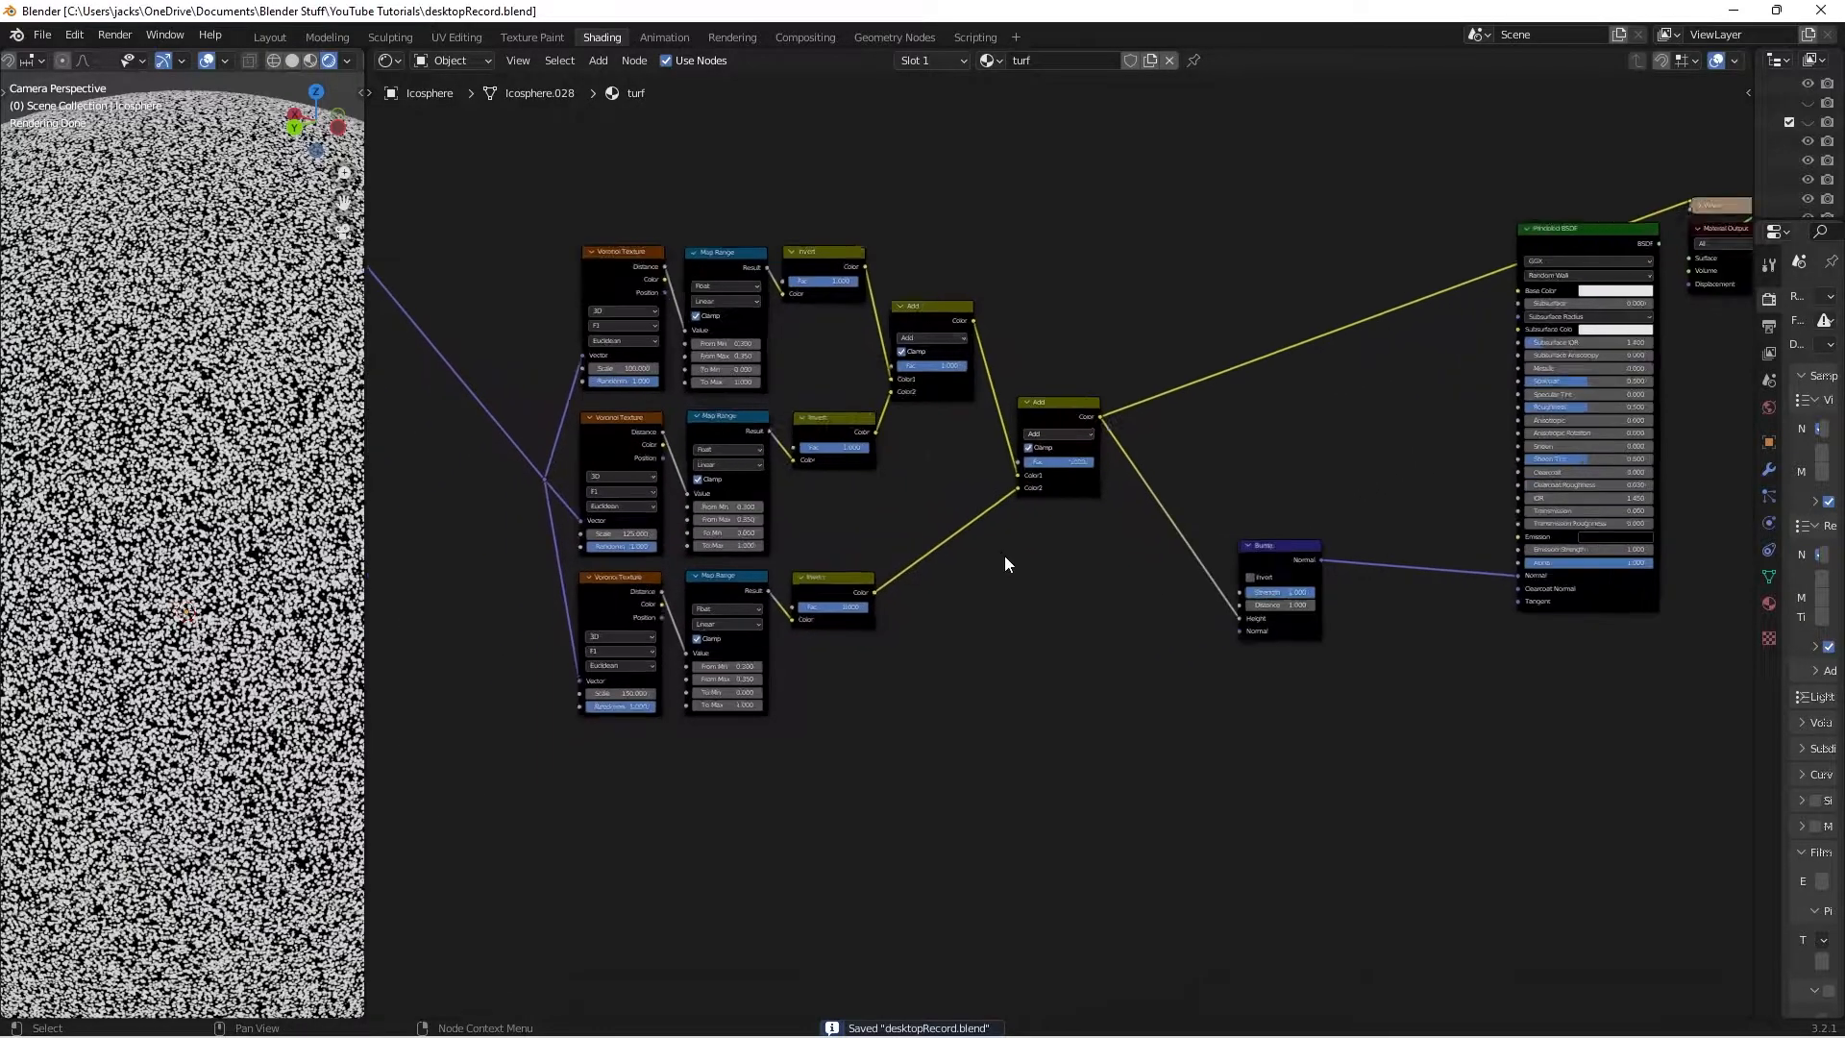
{"action": "scroll", "coordinate": [1005, 555], "scroll_direction": "up", "scroll_amount": 2}
{"action": "scroll", "coordinate": [1139, 511], "scroll_direction": "down", "scroll_amount": 5}
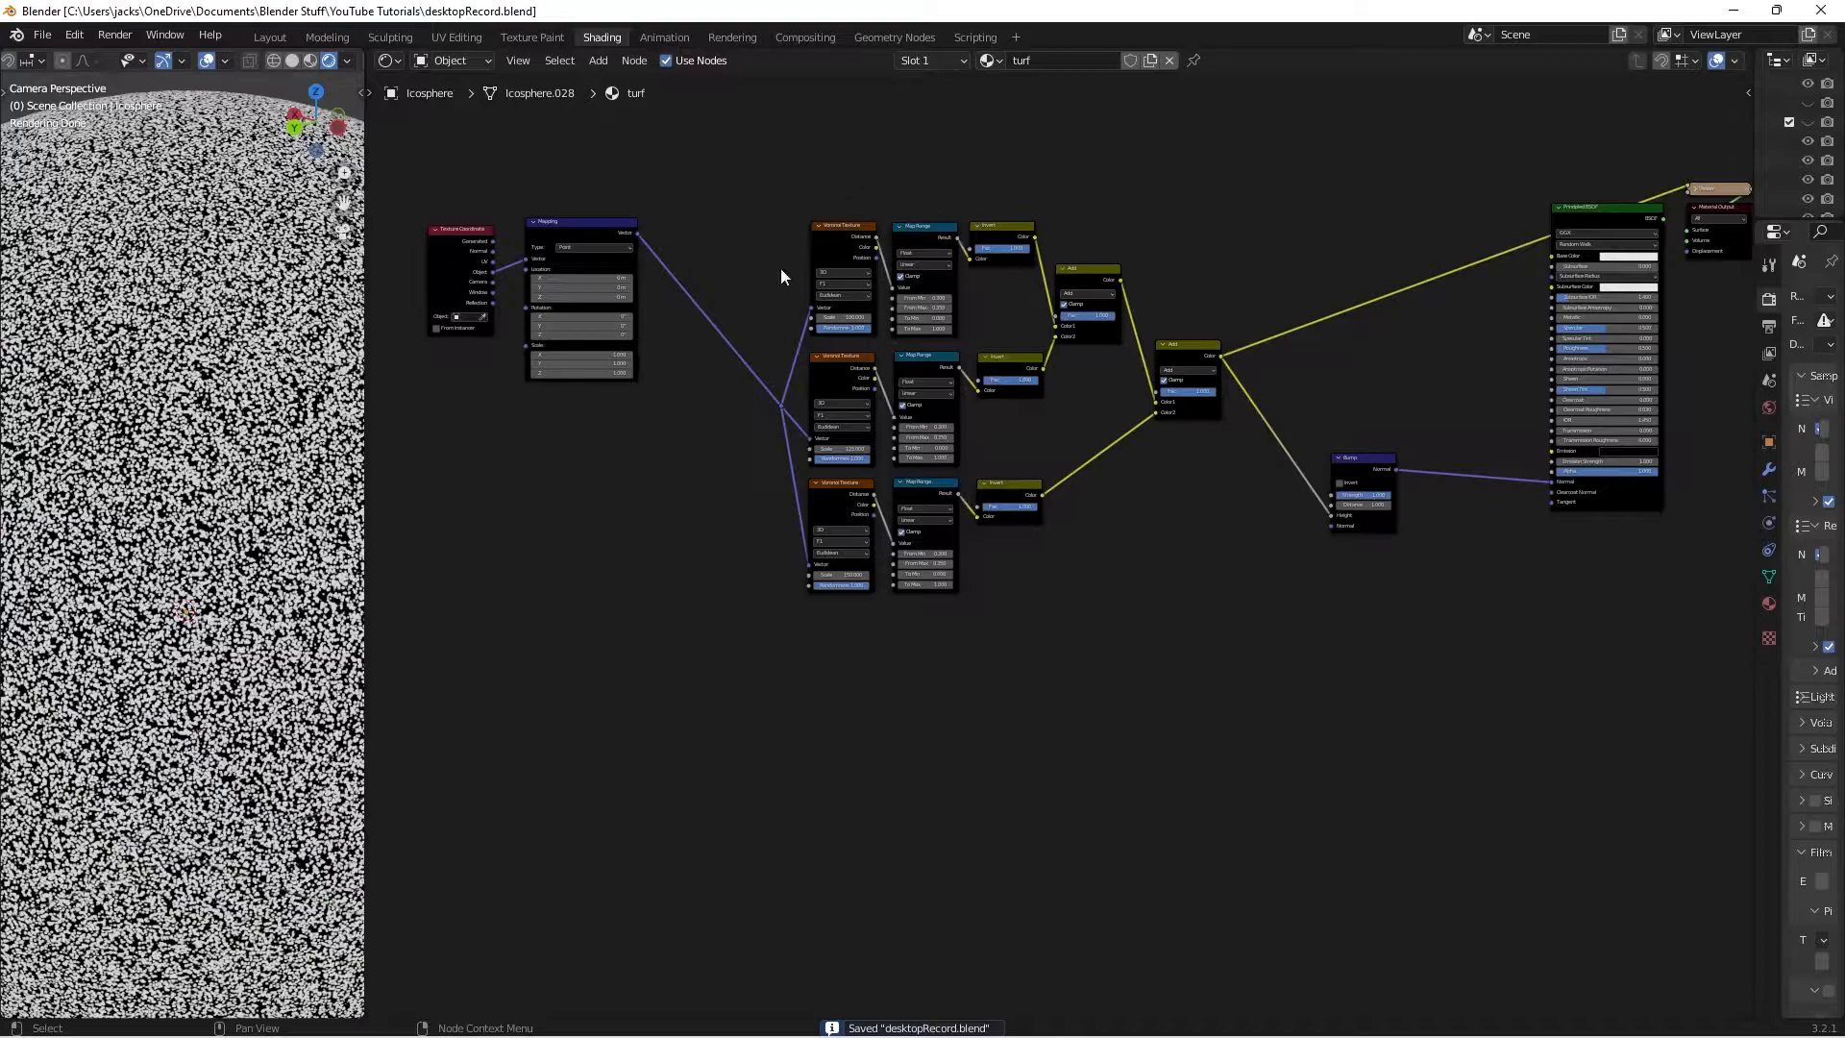
{"action": "key", "text": "shift+a"}
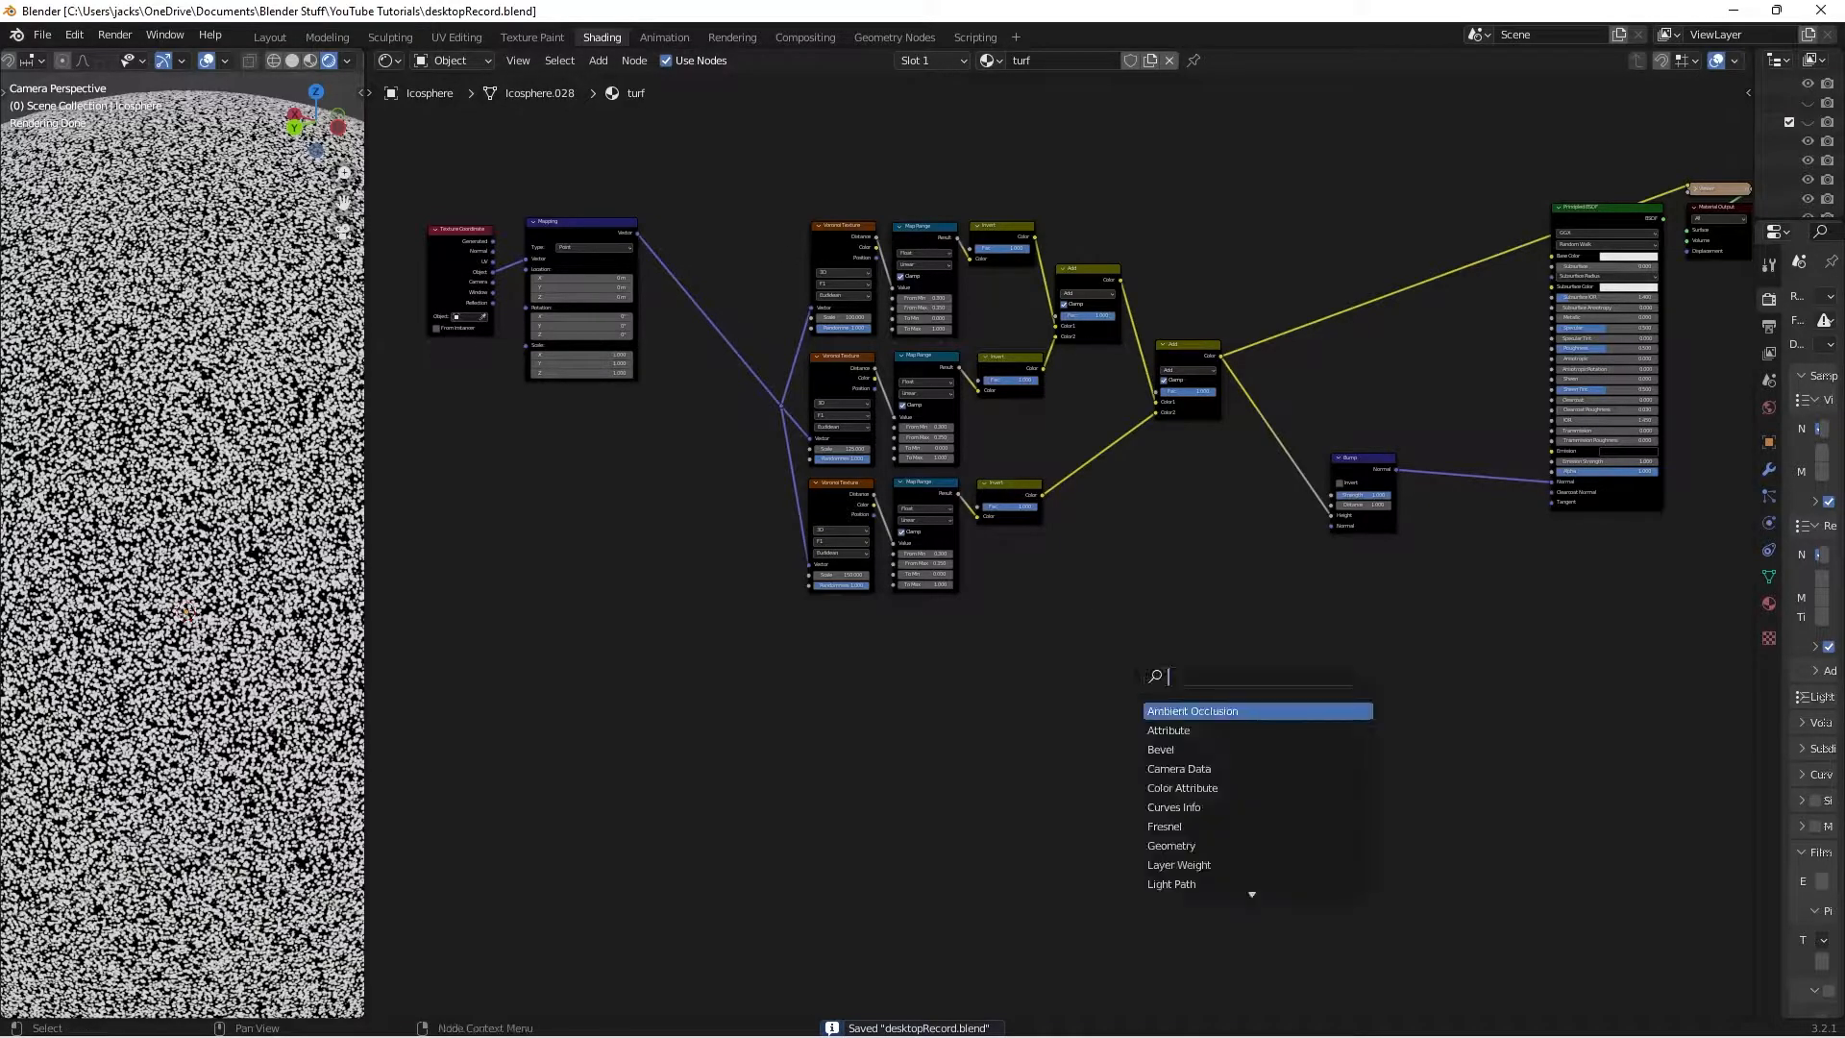
{"action": "type", "text": "voro"}
{"action": "key", "text": "Return"}
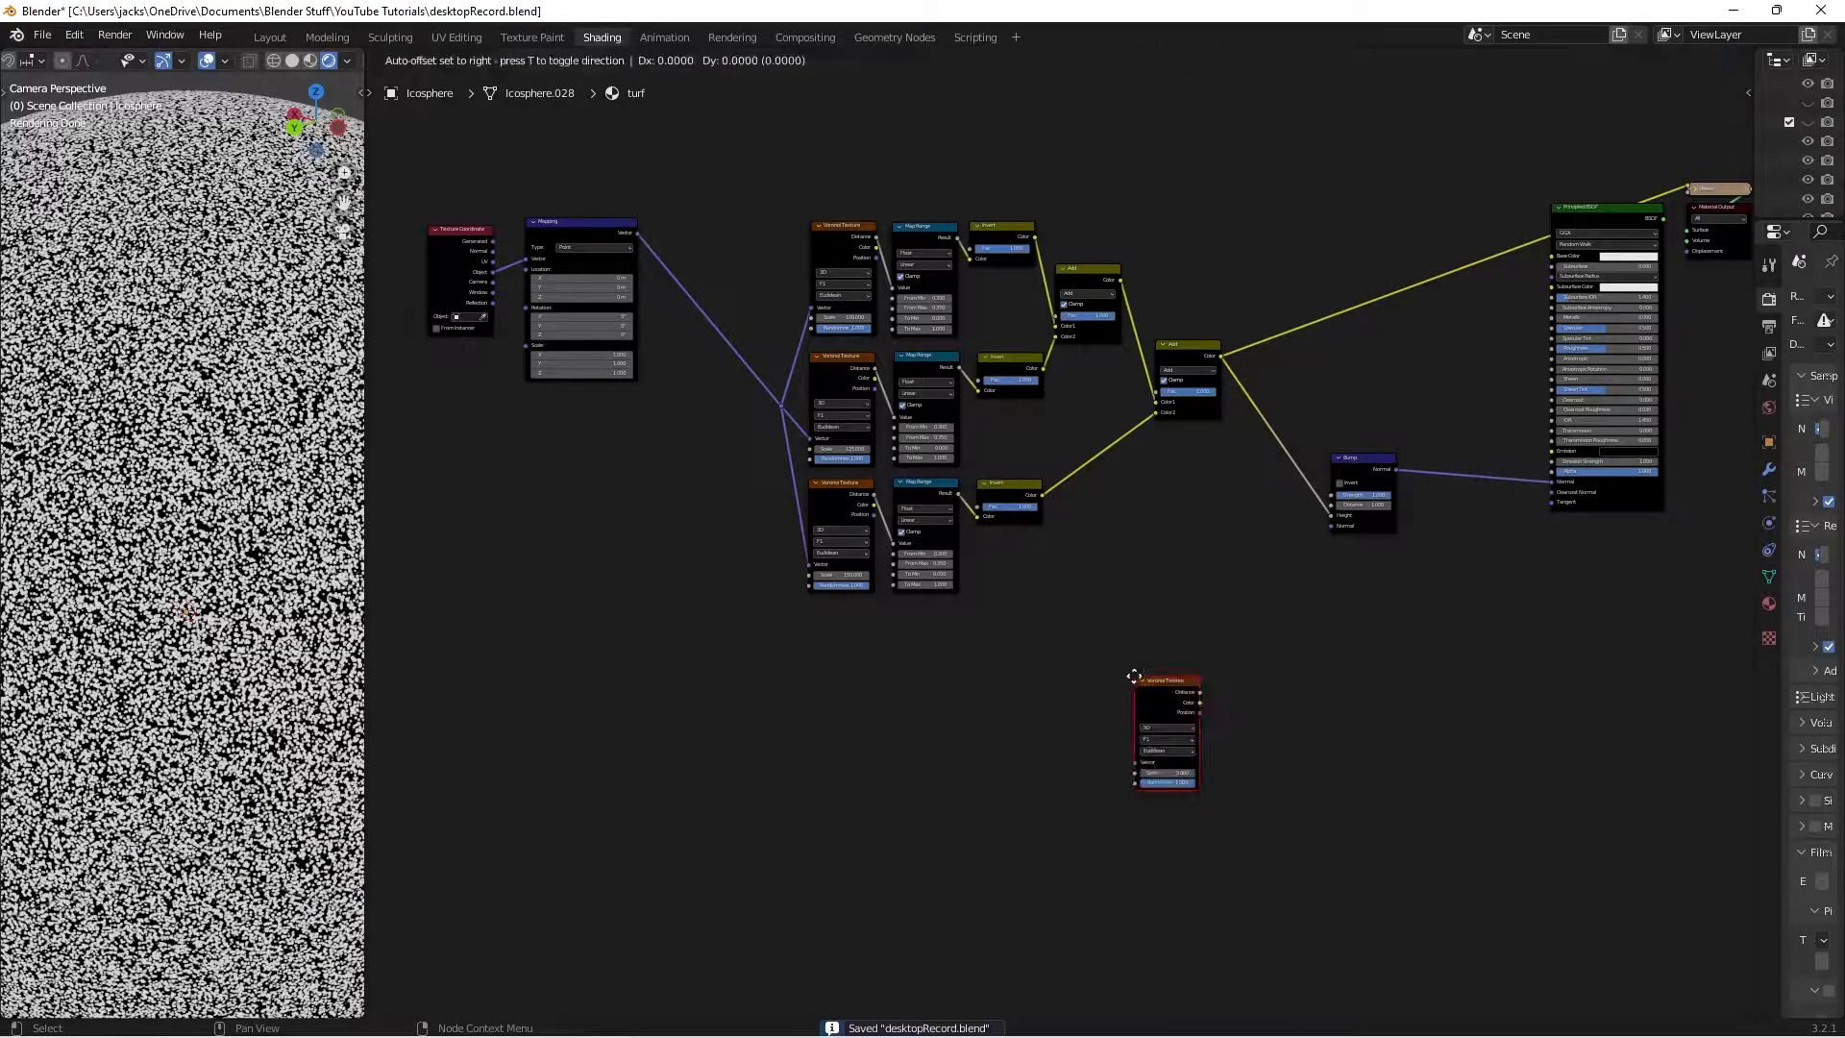
{"action": "left_click", "coordinate": [812, 636]}
Duplicate the third row's Map Range and Invert nodes and place the copies beside the fourth Voronoi Texture
{"action": "scroll", "coordinate": [827, 644], "scroll_direction": "up", "scroll_amount": 2}
{"action": "middle_click_drag", "start_coordinate": [803, 662], "coordinate": [903, 631]}
{"action": "left_click_drag", "start_coordinate": [1038, 762], "coordinate": [951, 485]}
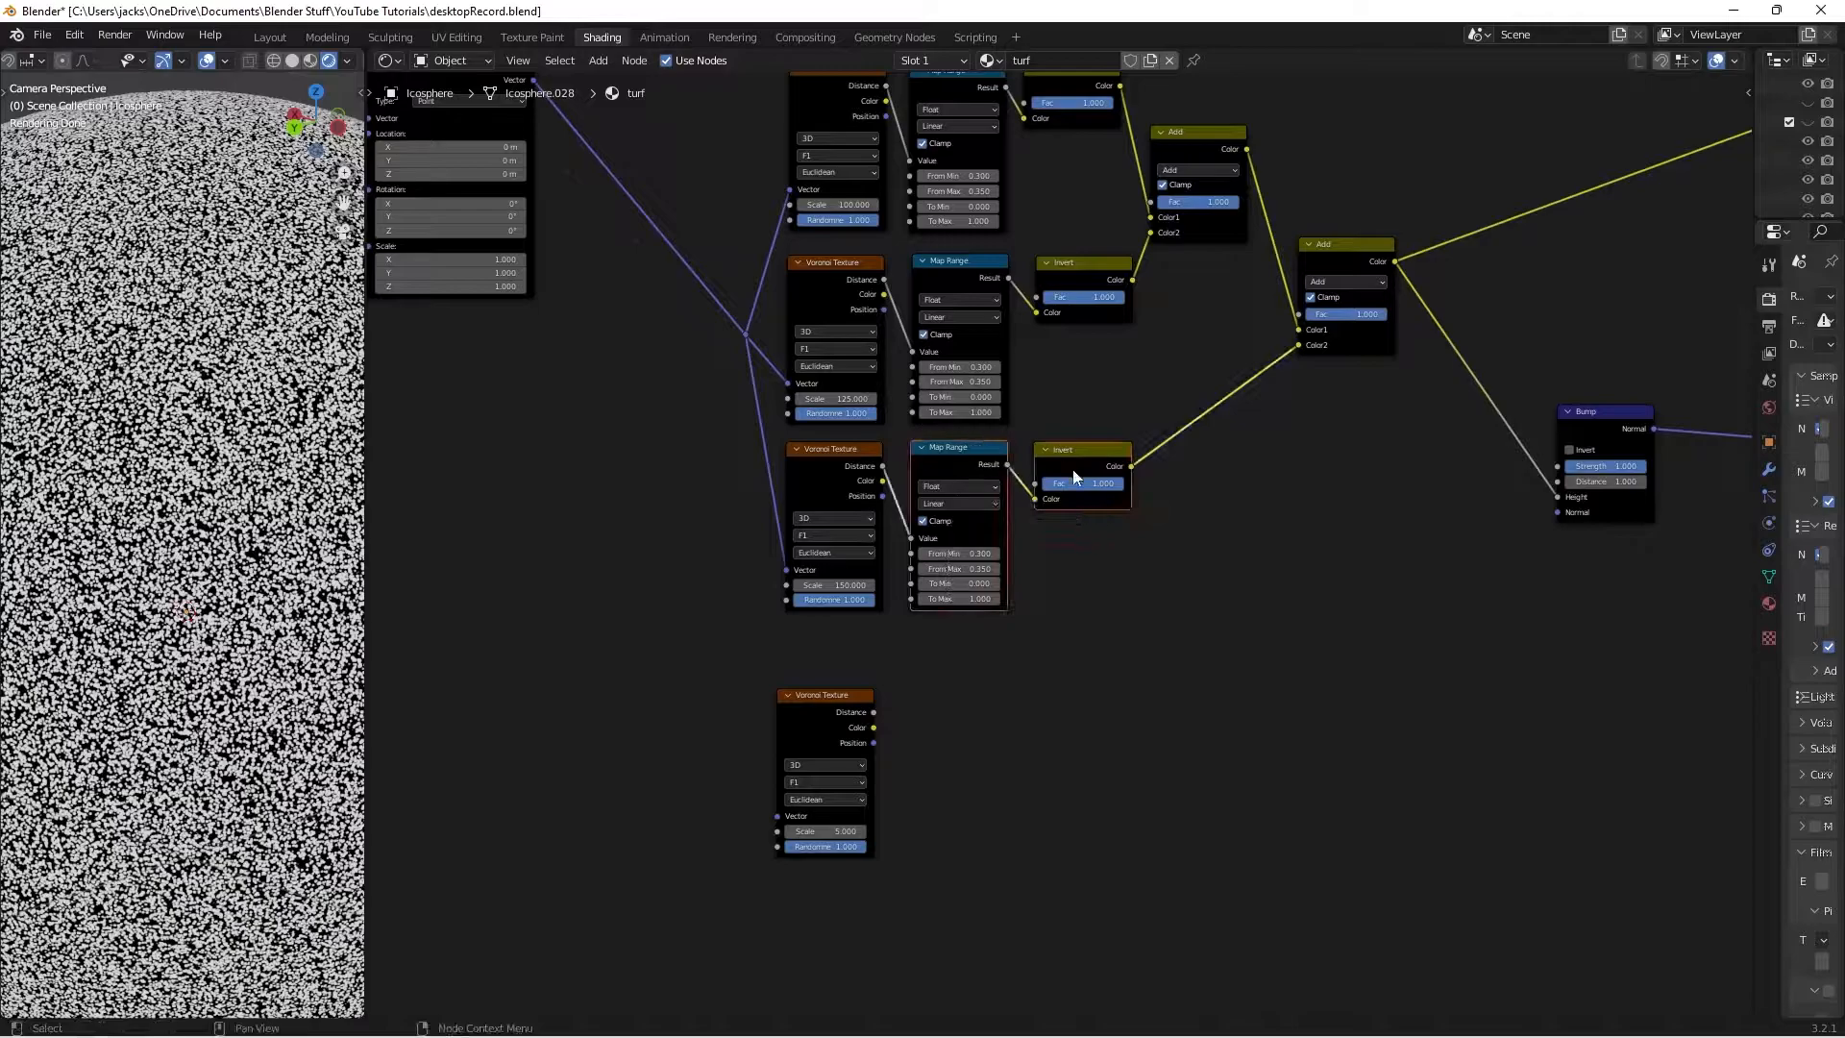
{"action": "key", "text": "shift+d"}
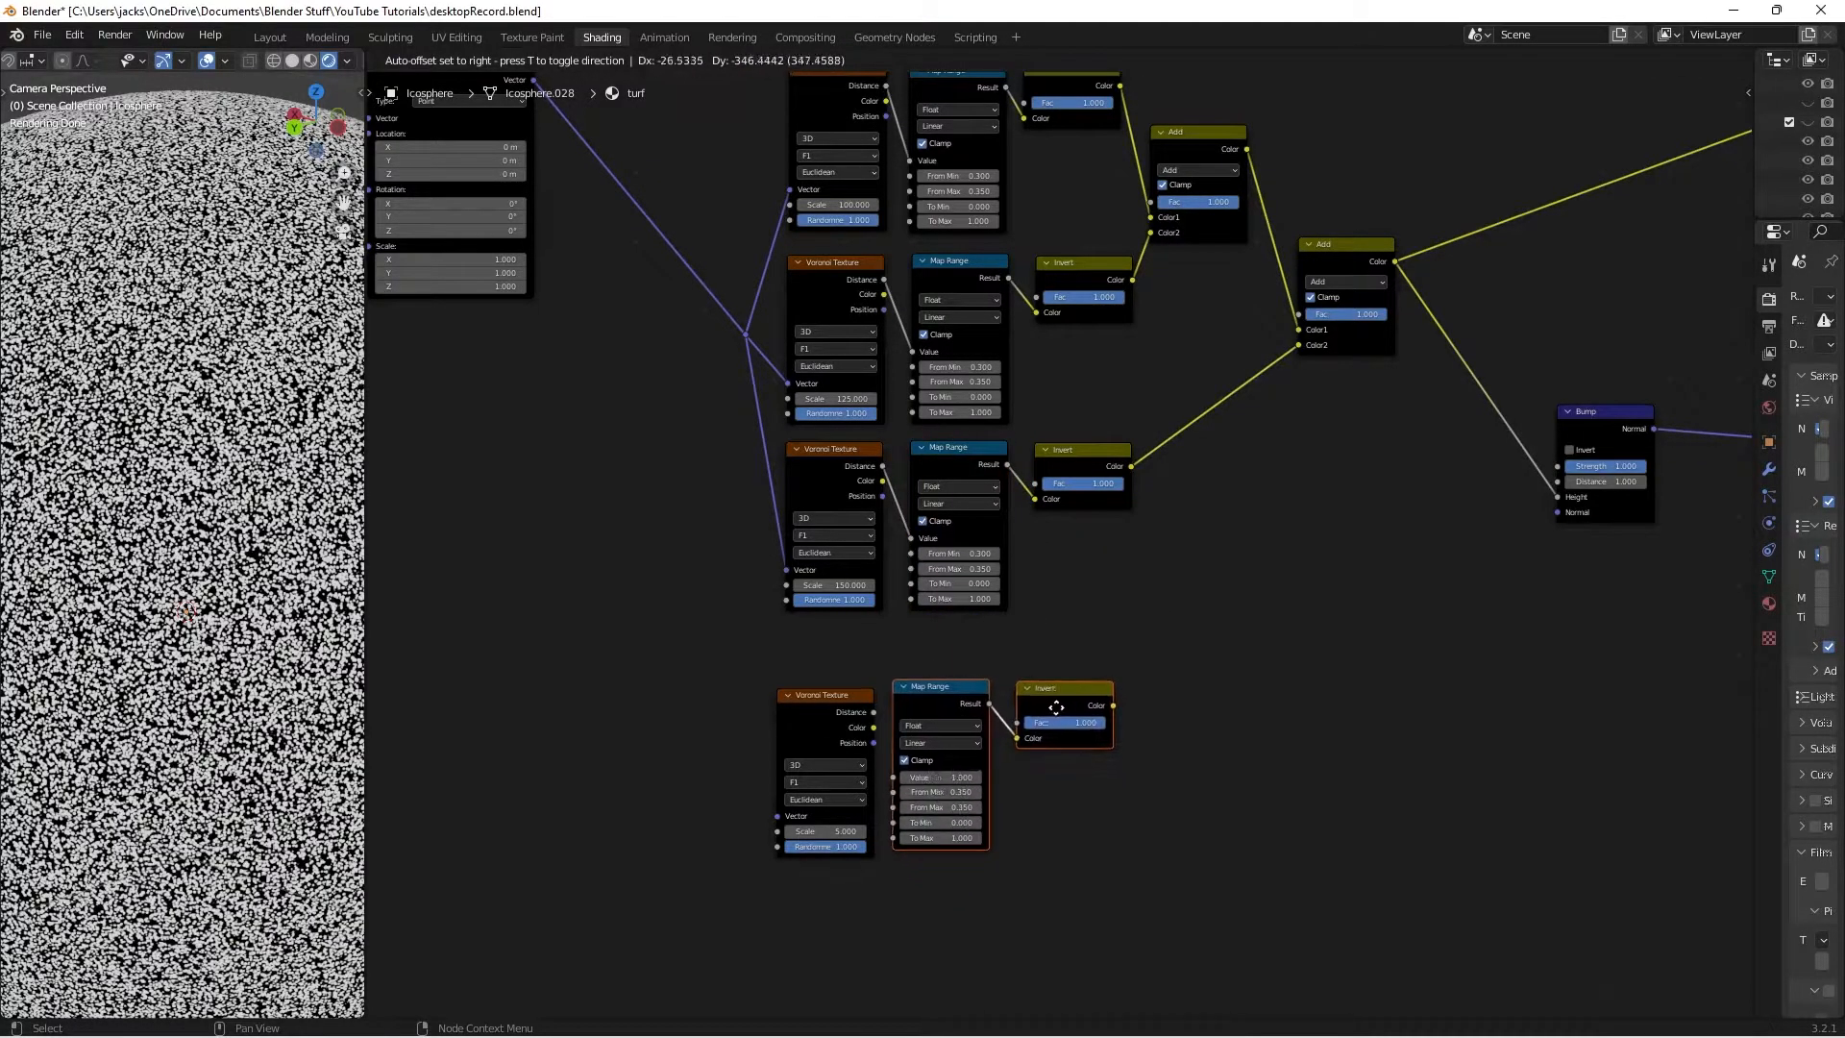
{"action": "left_click", "coordinate": [1028, 659]}
Connect the fourth Voronoi's Distance to the copied Map Range's Value, and the vector reroute to the fourth Voronoi's Vector
{"action": "middle_click_drag", "start_coordinate": [1028, 661], "coordinate": [1101, 616]}
{"action": "left_click_drag", "start_coordinate": [946, 667], "coordinate": [970, 731]}
{"action": "left_click", "coordinate": [947, 600]}
{"action": "left_click_drag", "start_coordinate": [816, 286], "coordinate": [853, 771]}
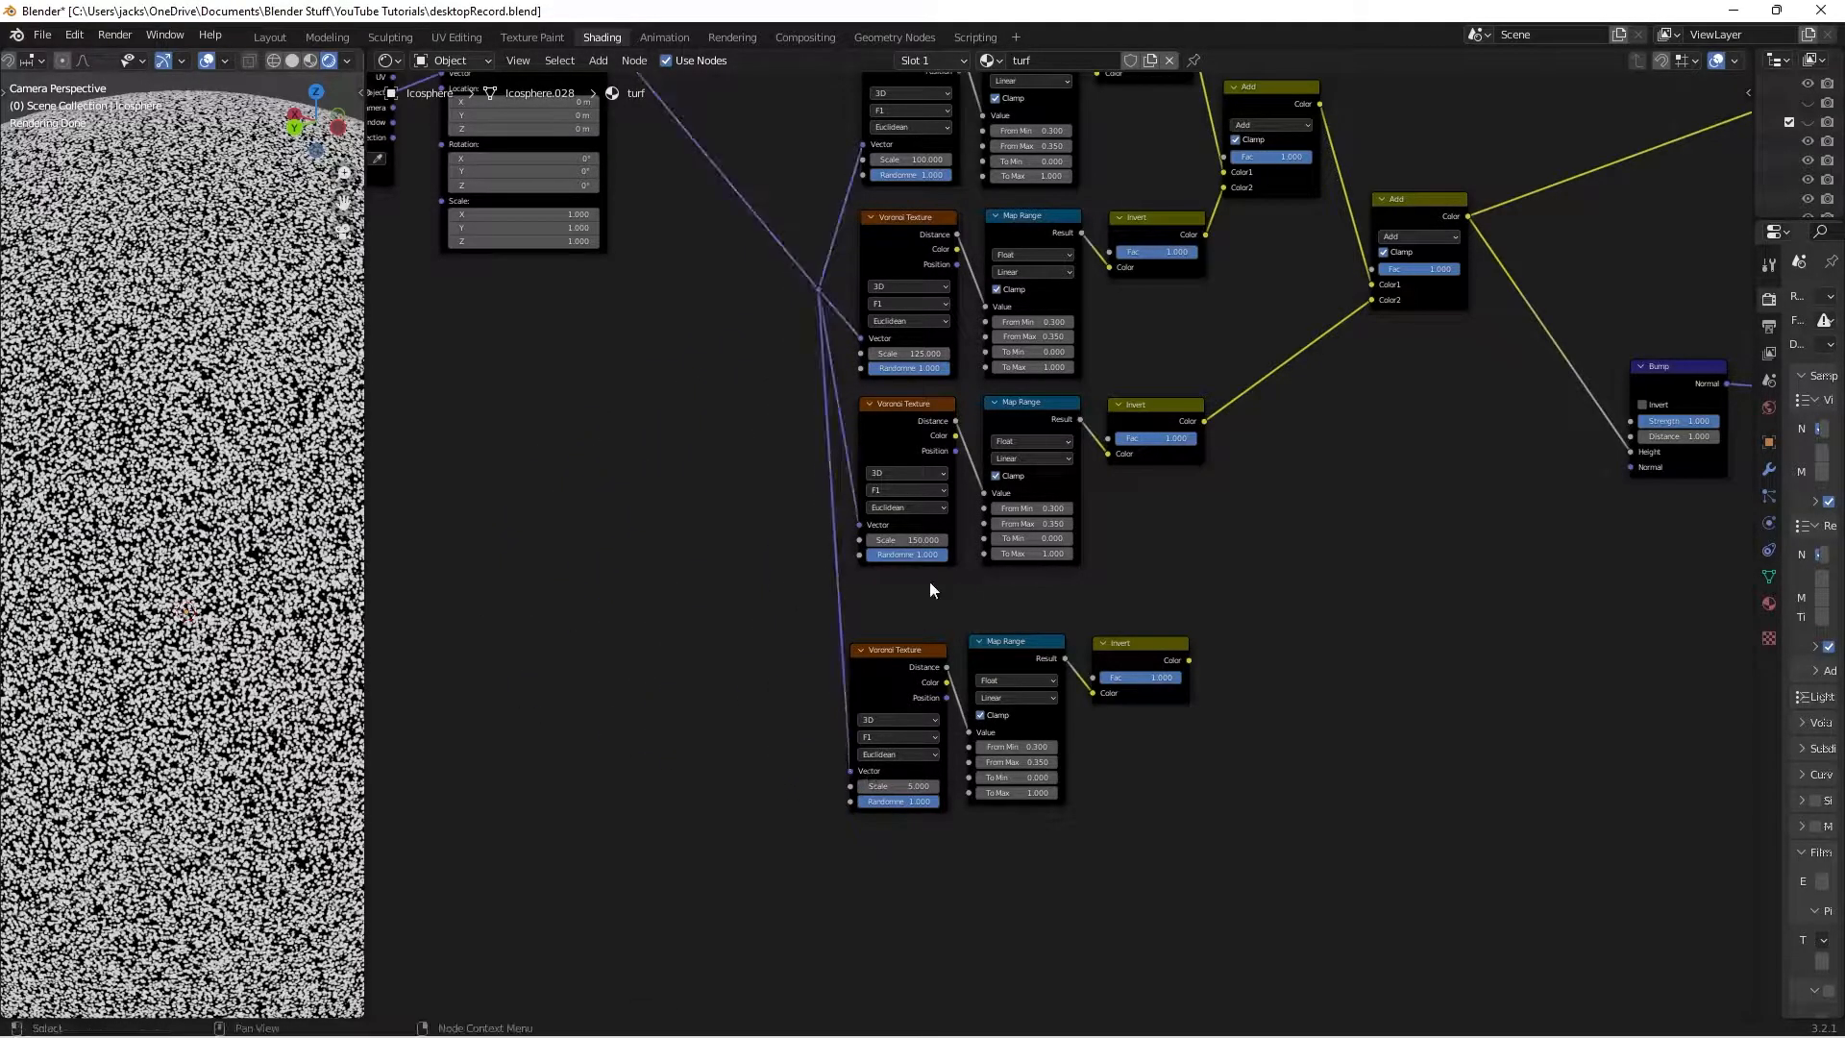
Preview the fourth Invert node, set the fourth Voronoi Texture's Scale to 300, and save the file
{"action": "scroll", "coordinate": [1172, 644], "scroll_direction": "up", "scroll_amount": 1}
{"action": "middle_click_drag", "start_coordinate": [1172, 644], "coordinate": [1078, 582]}
{"action": "left_click", "coordinate": [1083, 621], "text": "ctrl+shift"}
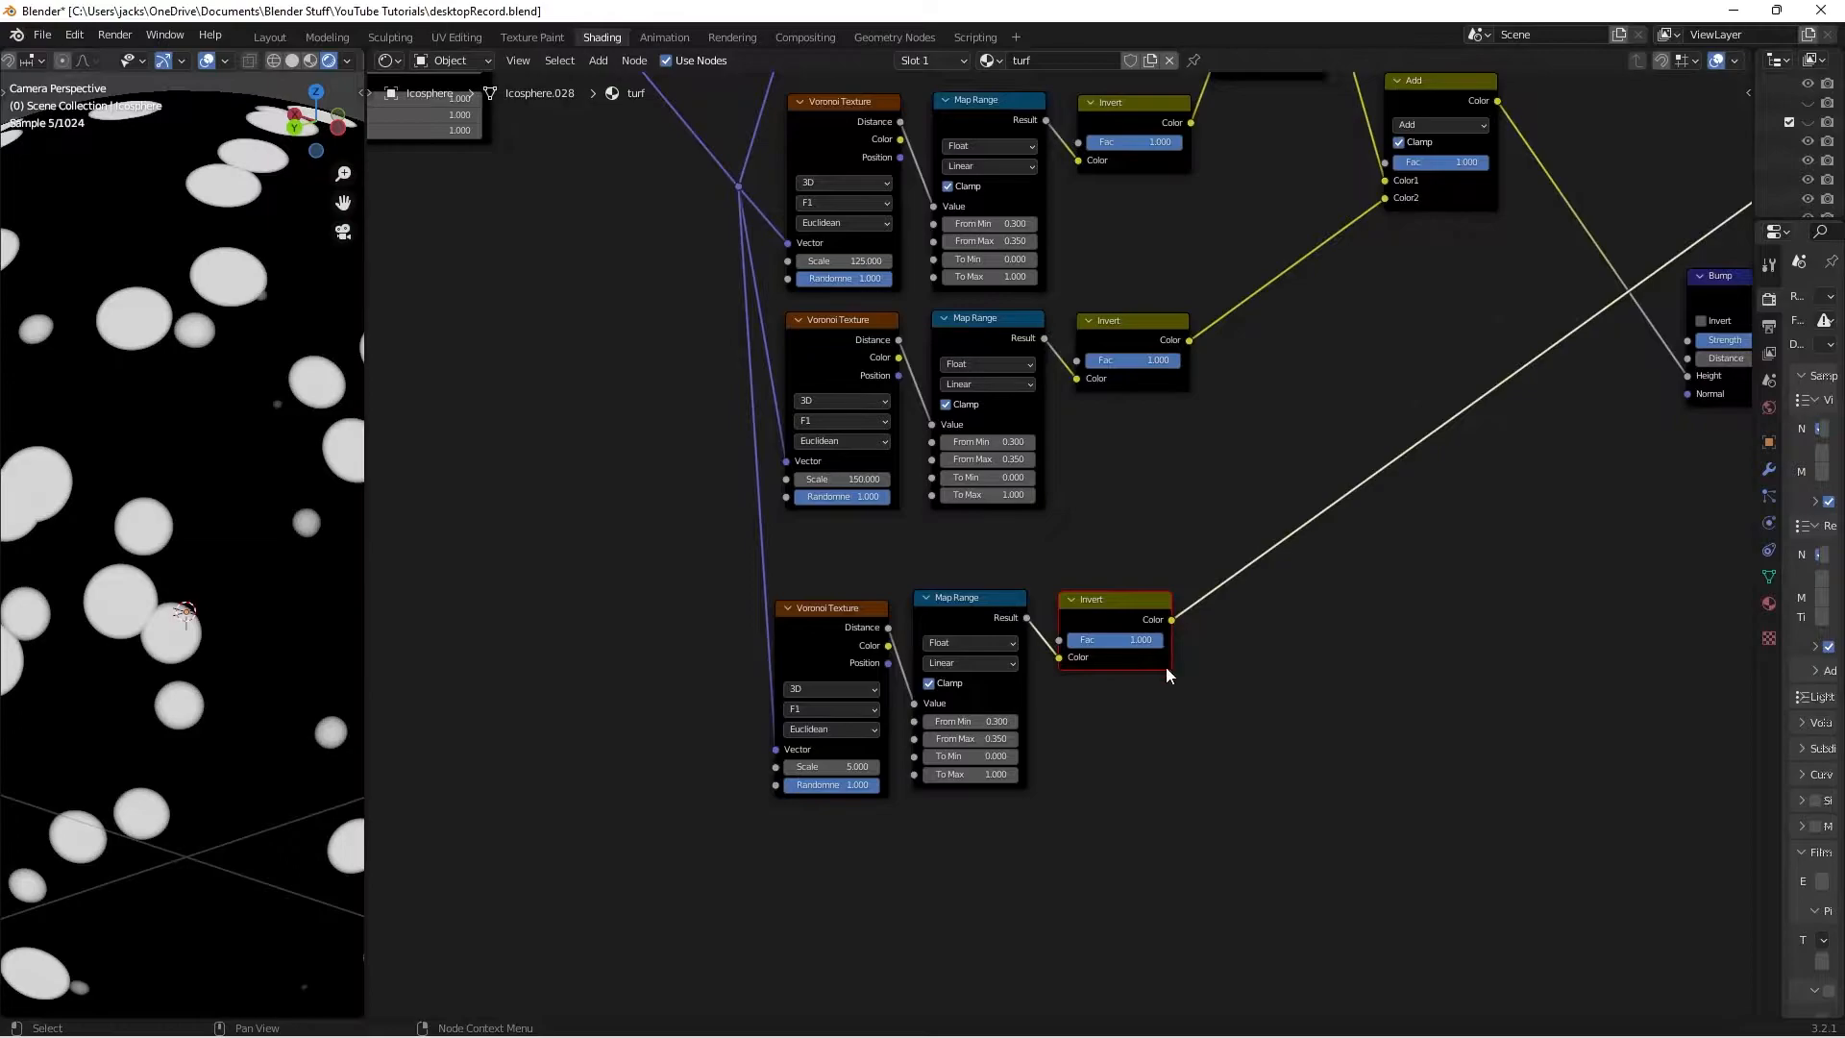
{"action": "scroll", "coordinate": [1096, 725], "scroll_direction": "up", "scroll_amount": 1}
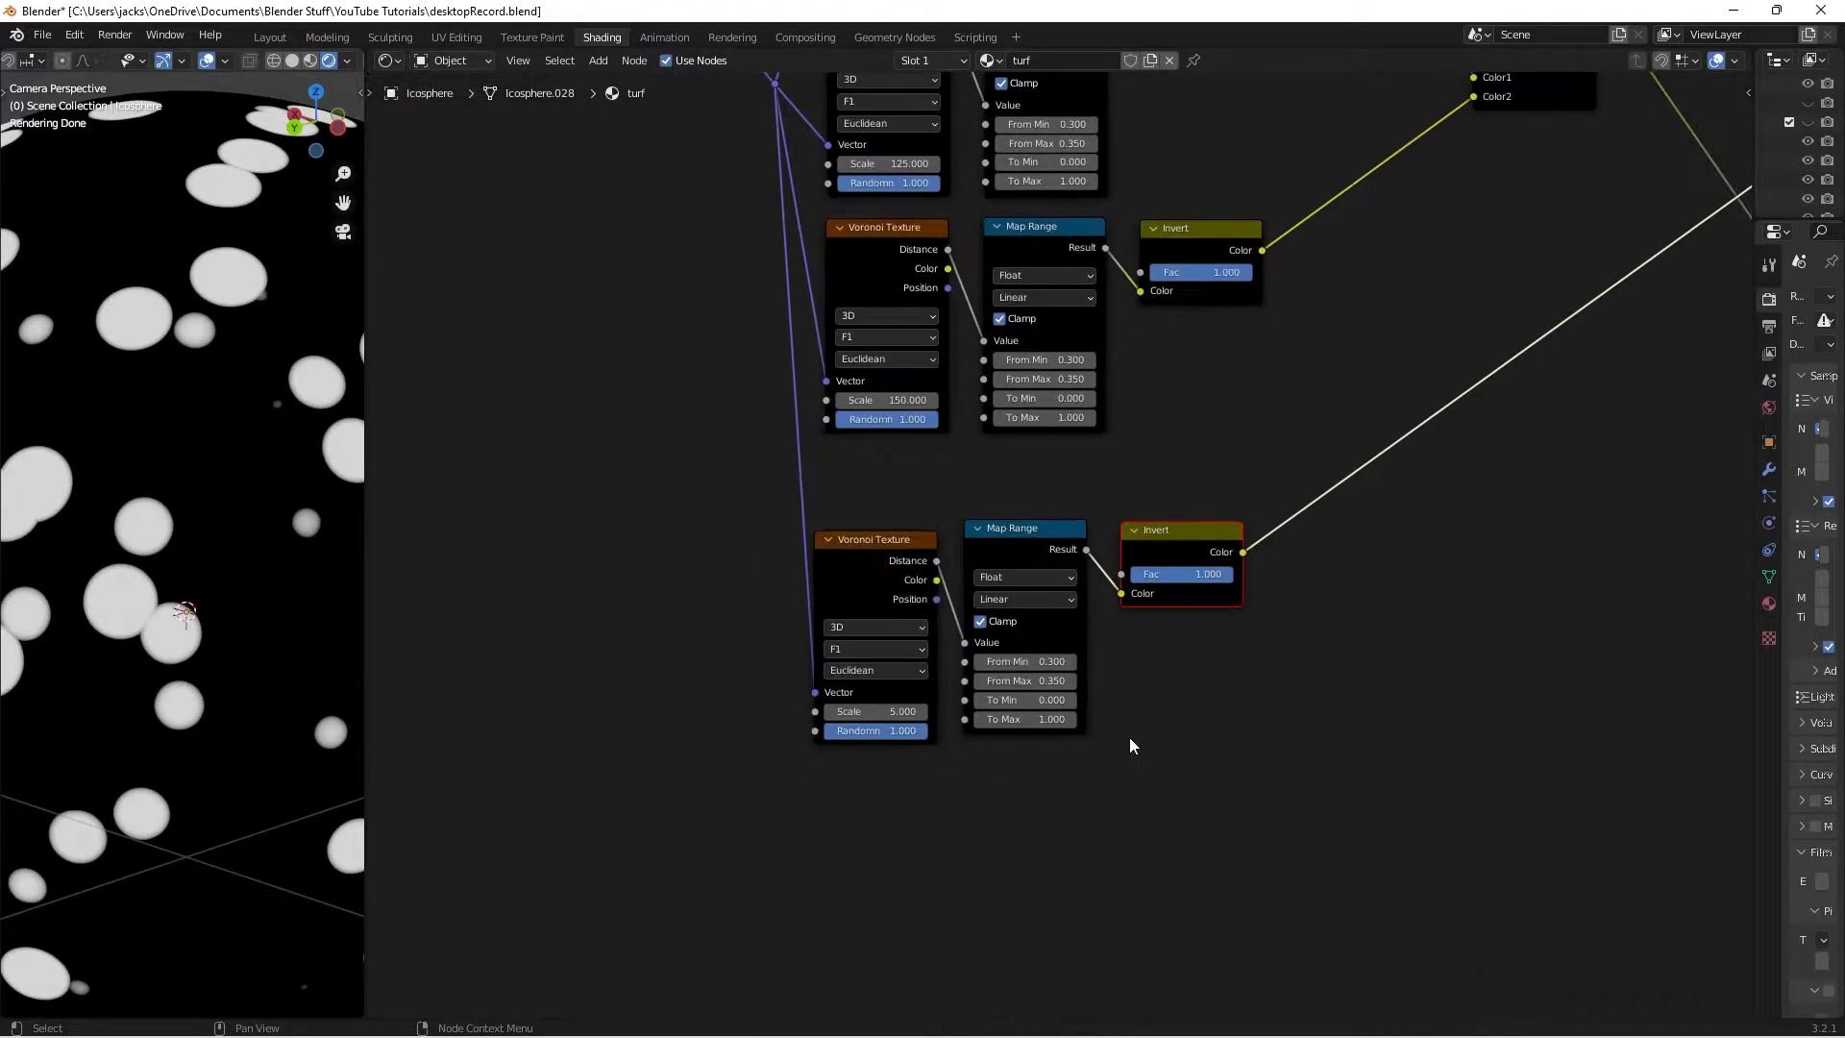
{"action": "left_click", "coordinate": [832, 711]}
{"action": "type", "text": "300"}
{"action": "key", "text": "Return"}
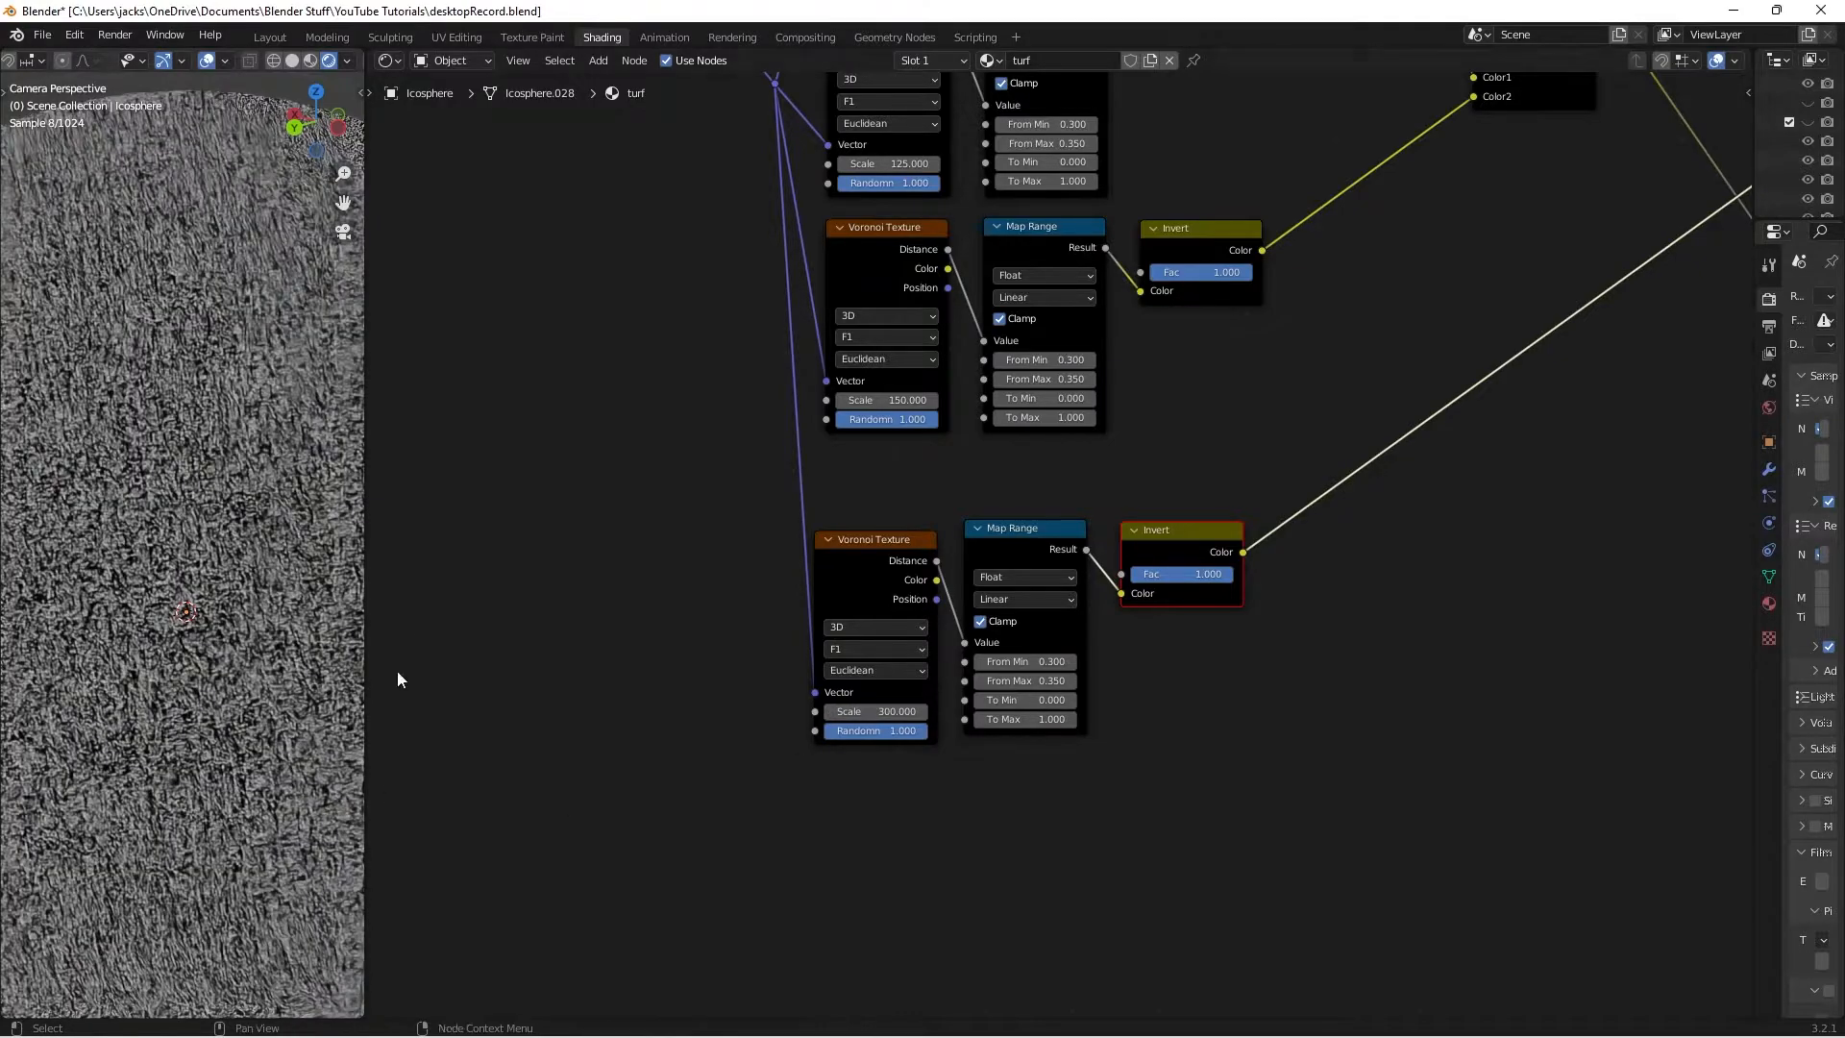
{"action": "key", "text": "ctrl+s"}
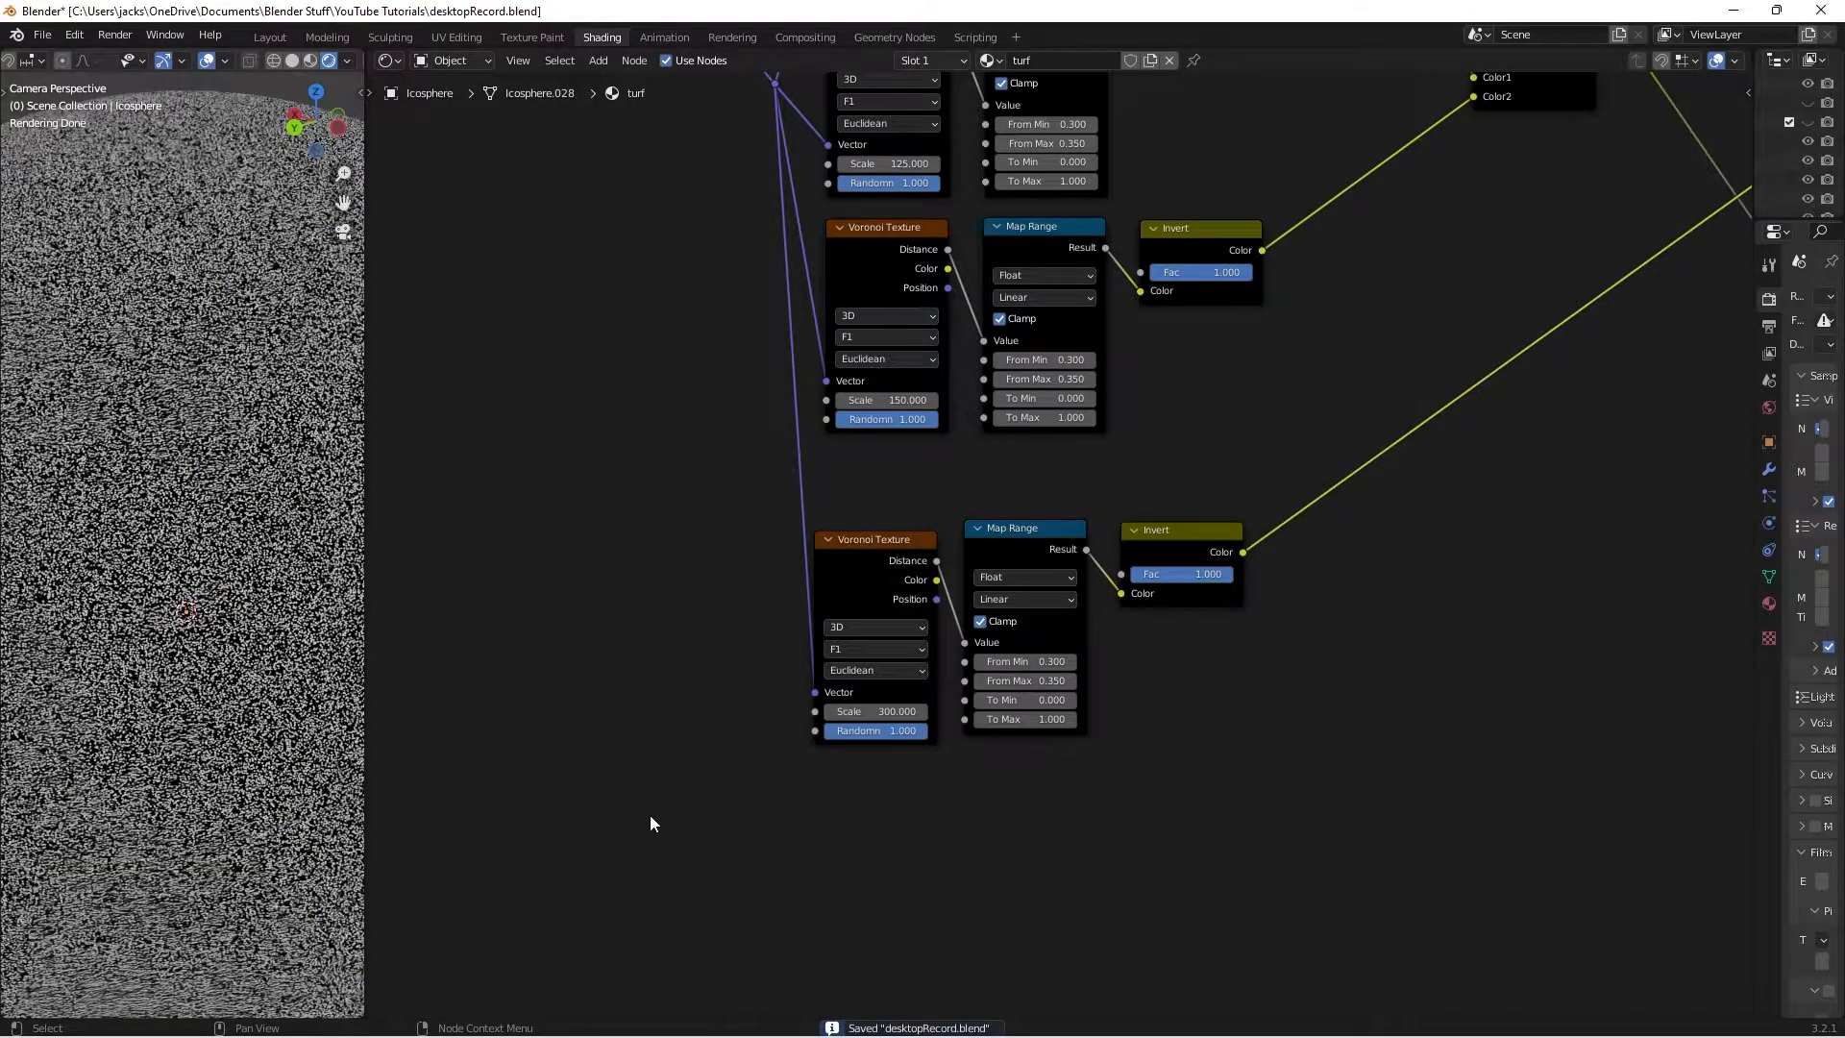
Save the file and align the fourth Voronoi Texture node beneath the third one
{"action": "scroll", "coordinate": [1093, 538], "scroll_direction": "up", "scroll_amount": 1}
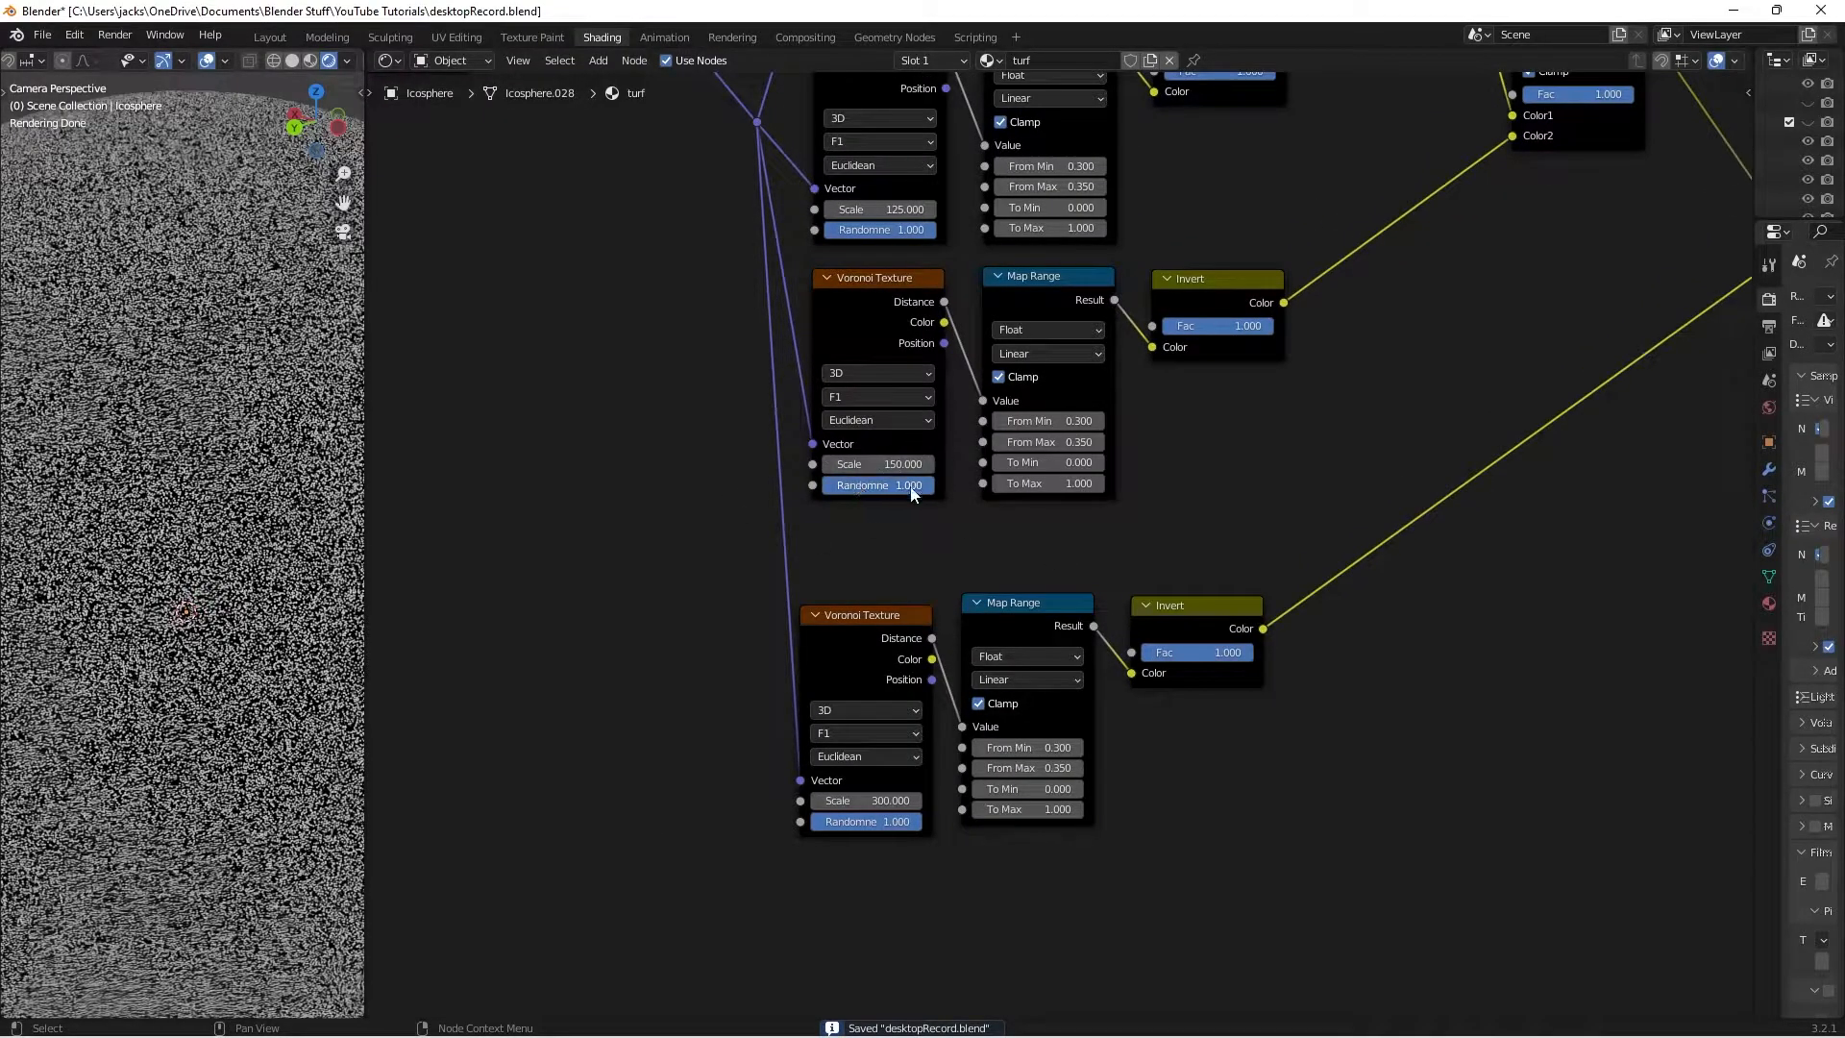
{"action": "key", "text": "ctrl+s"}
{"action": "middle_click_drag", "start_coordinate": [1061, 526], "coordinate": [1007, 507]}
{"action": "left_click_drag", "start_coordinate": [822, 695], "coordinate": [832, 687]}
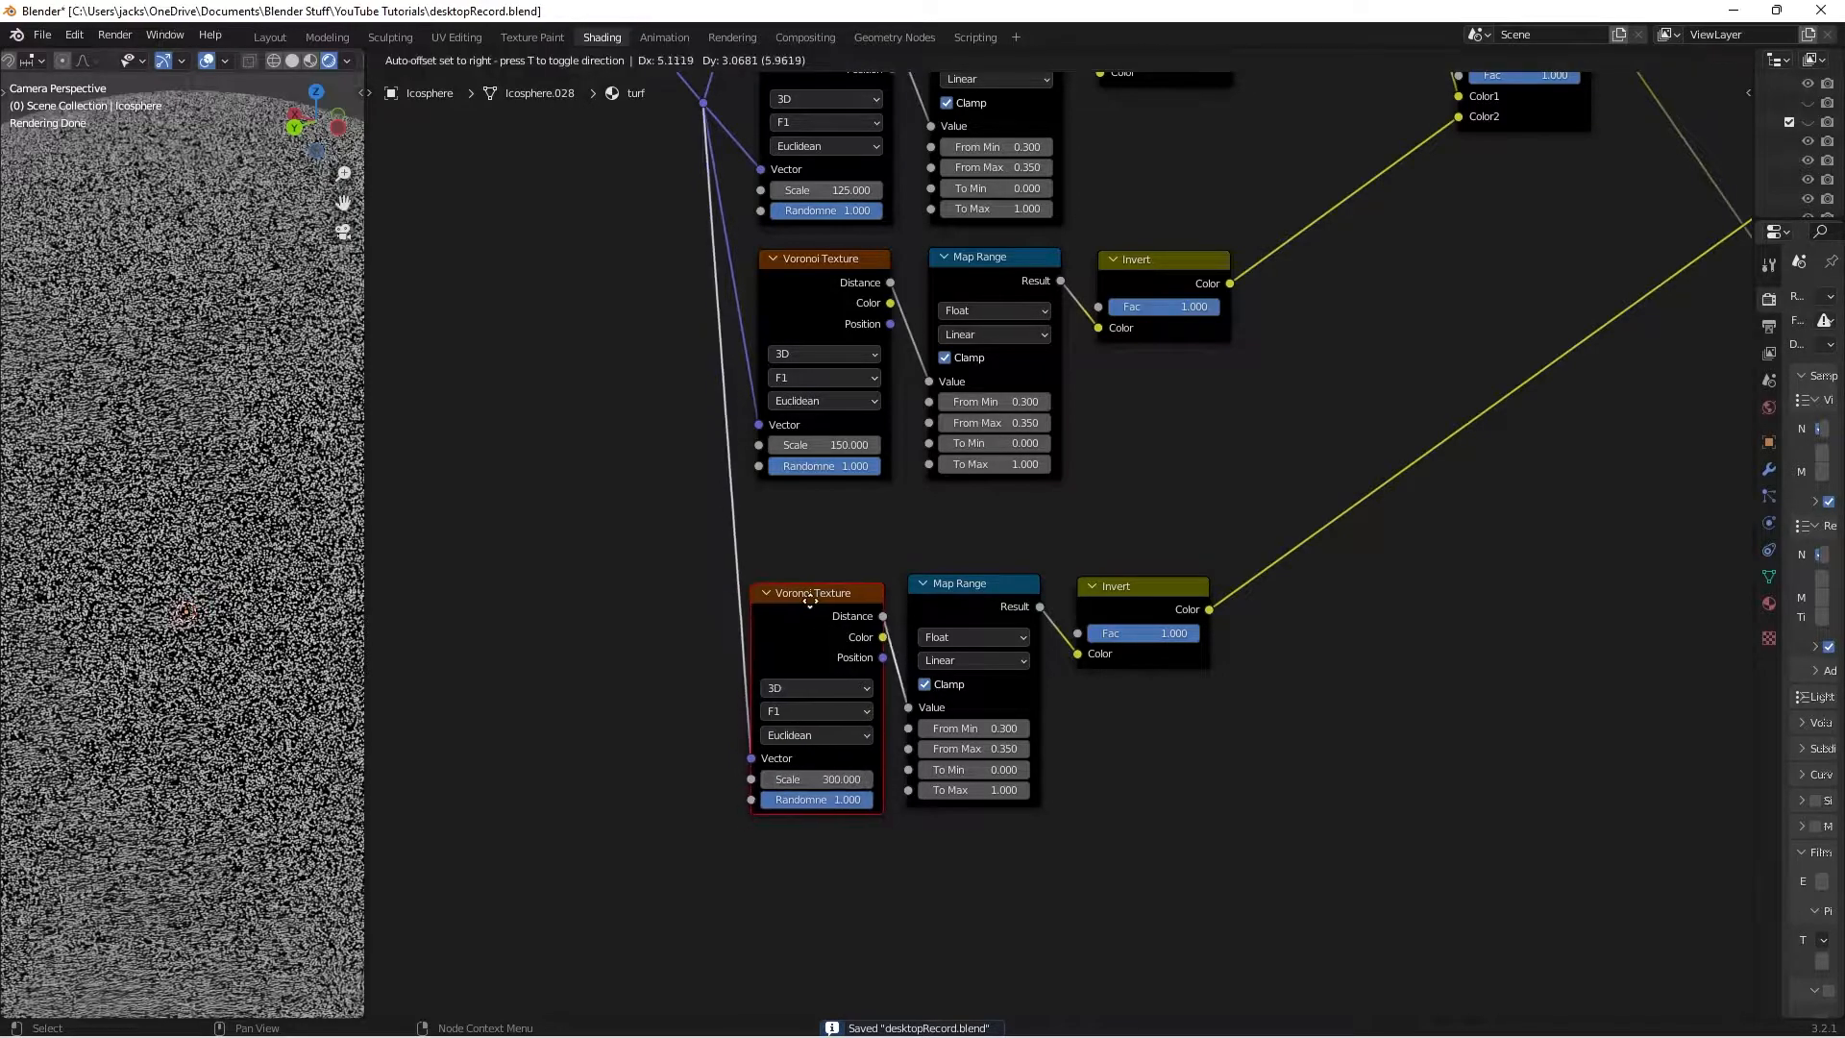
{"action": "middle_click_drag", "start_coordinate": [1218, 485], "coordinate": [1090, 536]}
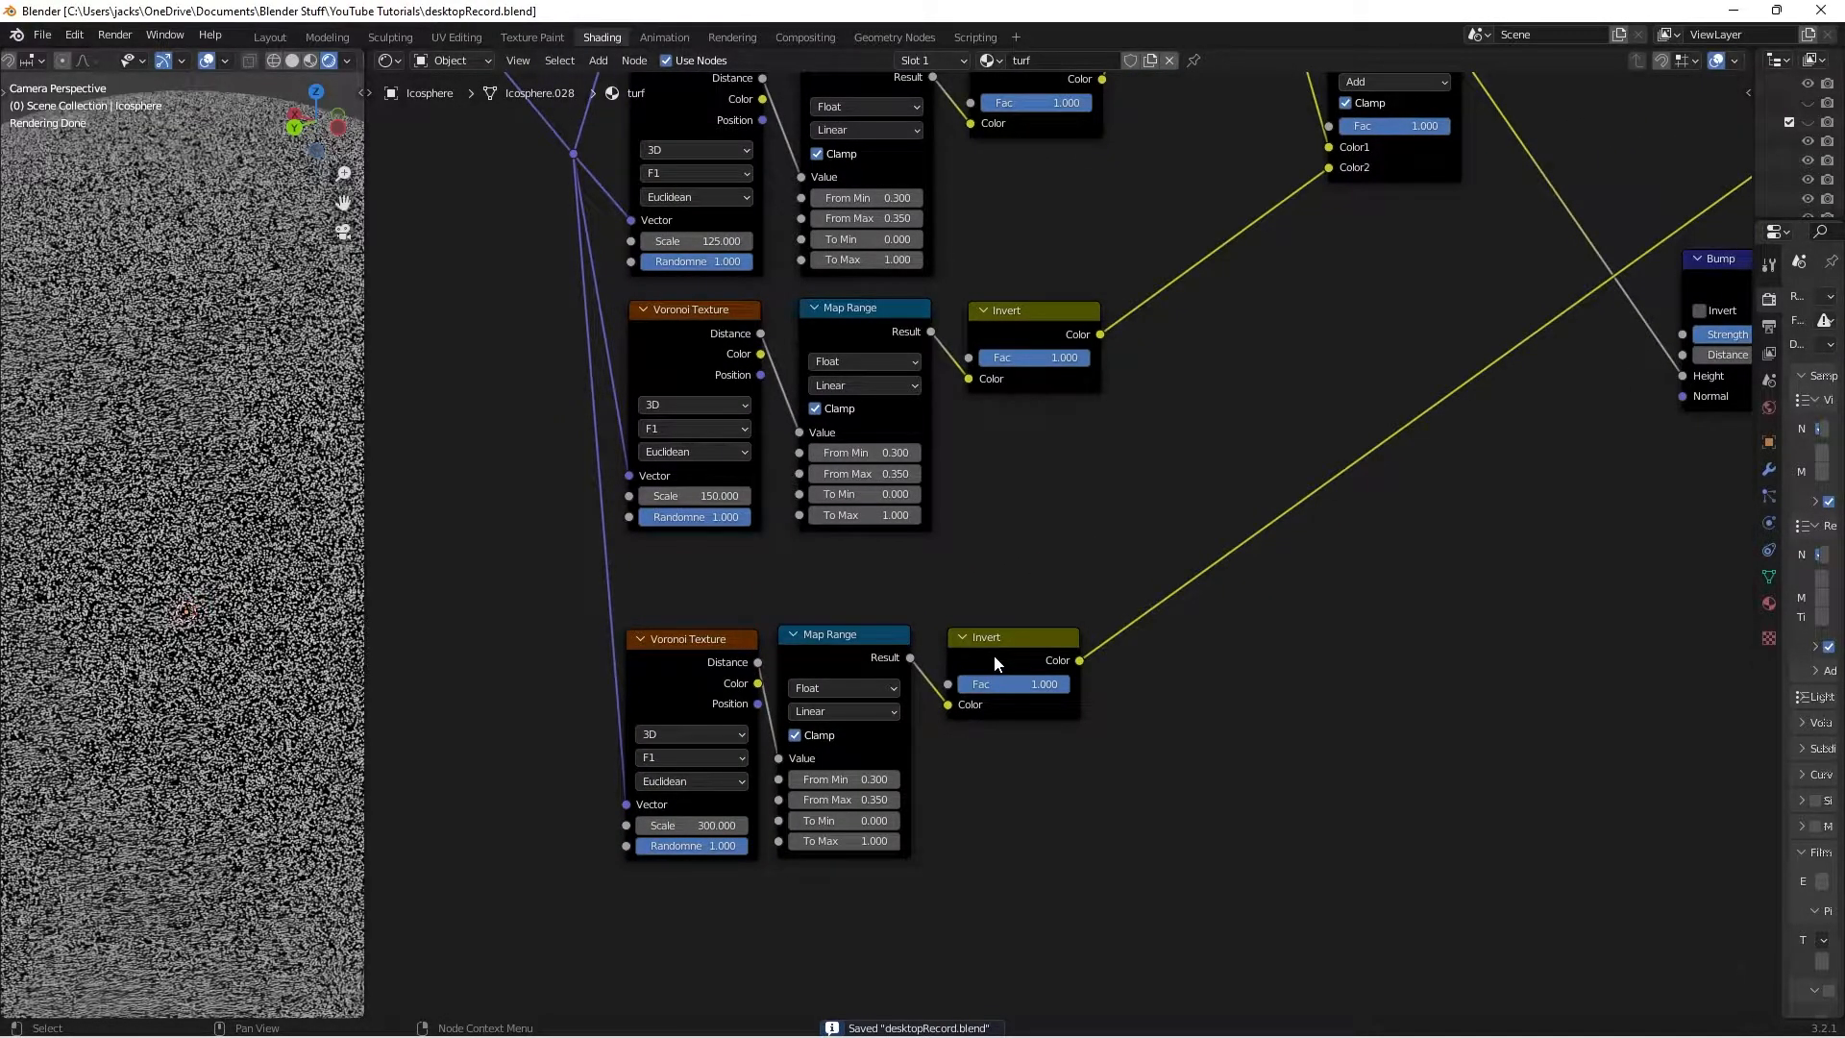
Add a MixRGB node between the final Add node and the Principled BSDF, above the Bump node
{"action": "scroll", "coordinate": [993, 655], "scroll_direction": "down", "scroll_amount": 3}
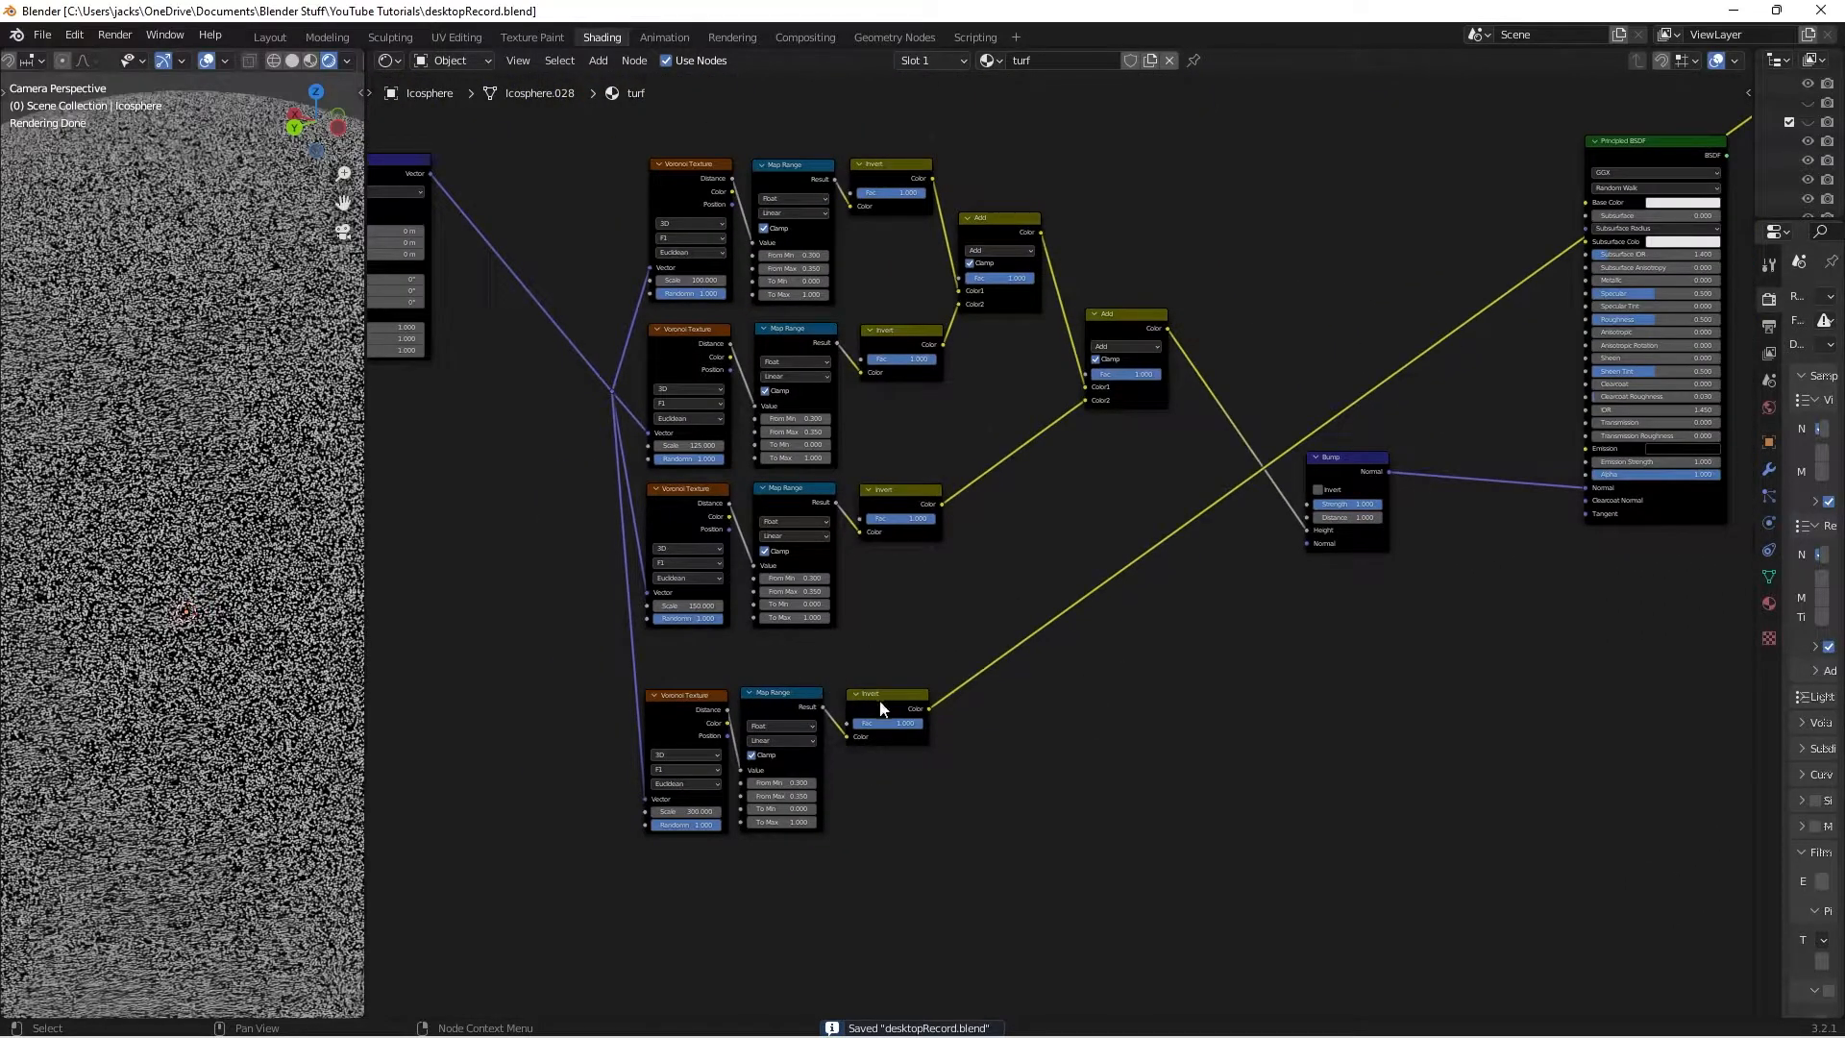
{"action": "scroll", "coordinate": [913, 624], "scroll_direction": "up", "scroll_amount": 2}
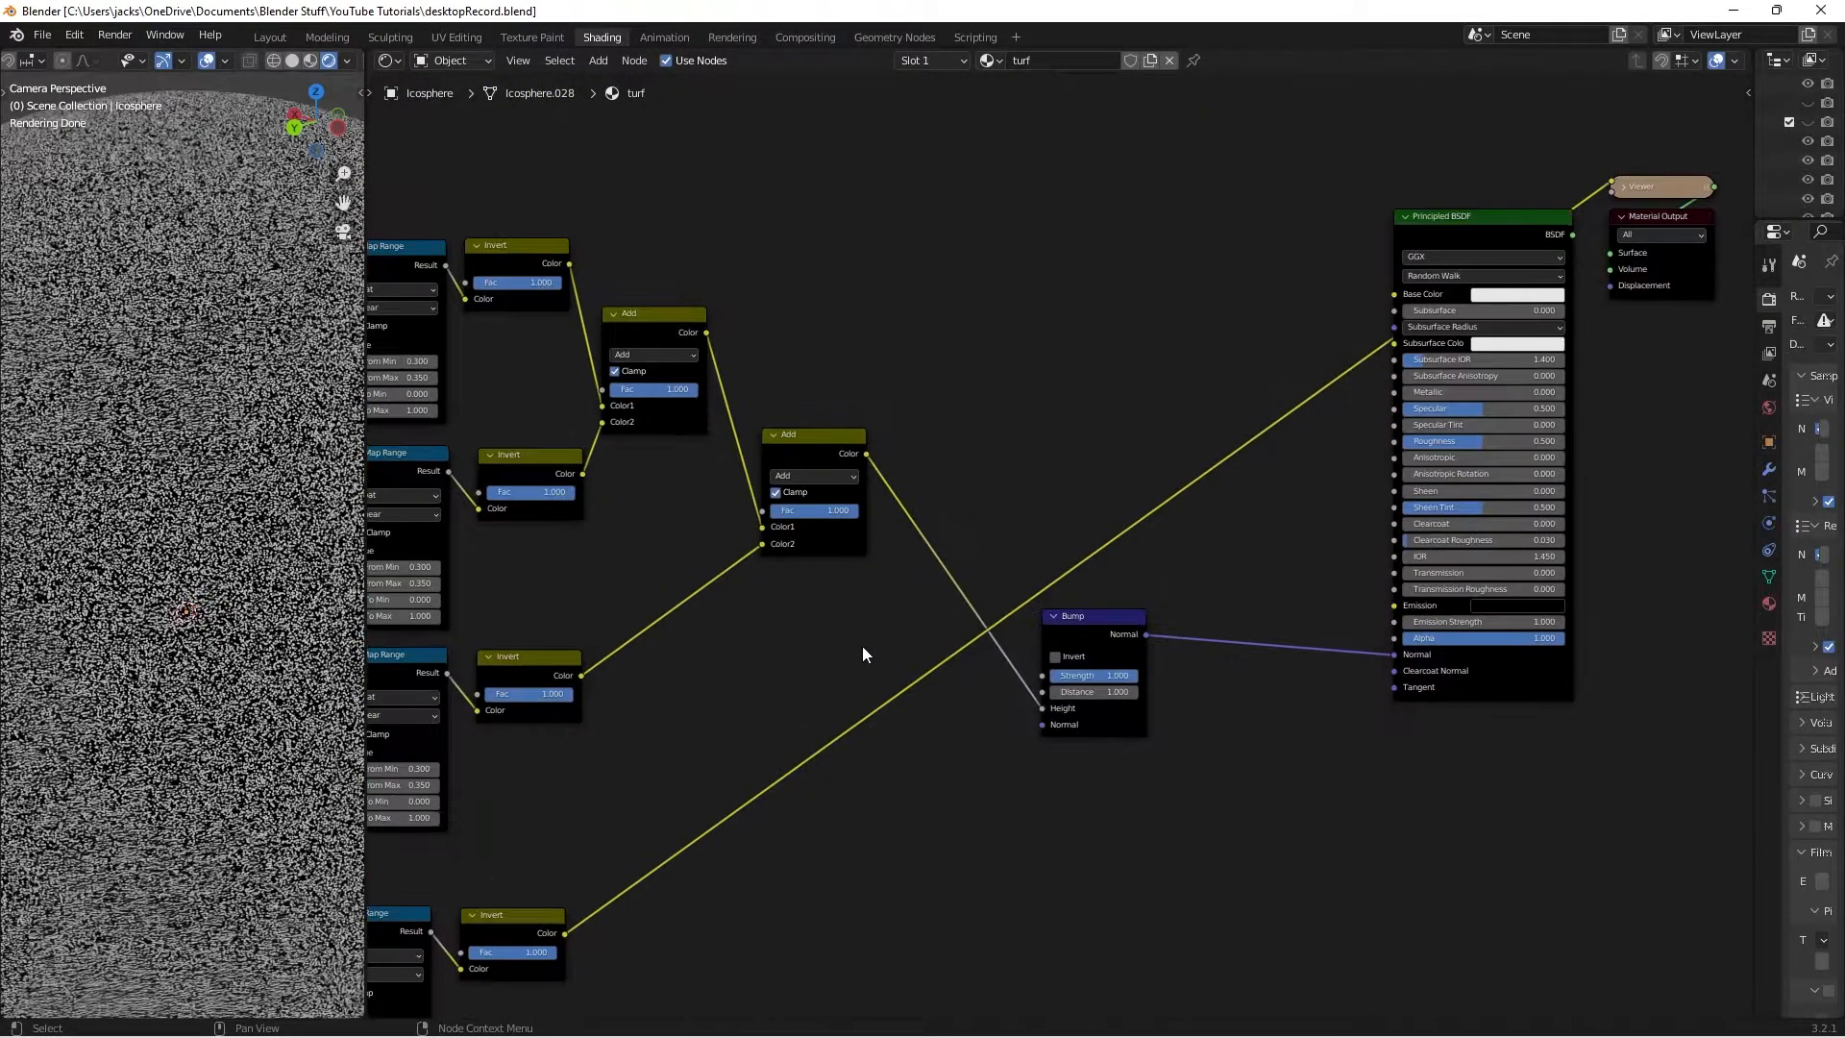
{"action": "key", "text": "shift+a"}
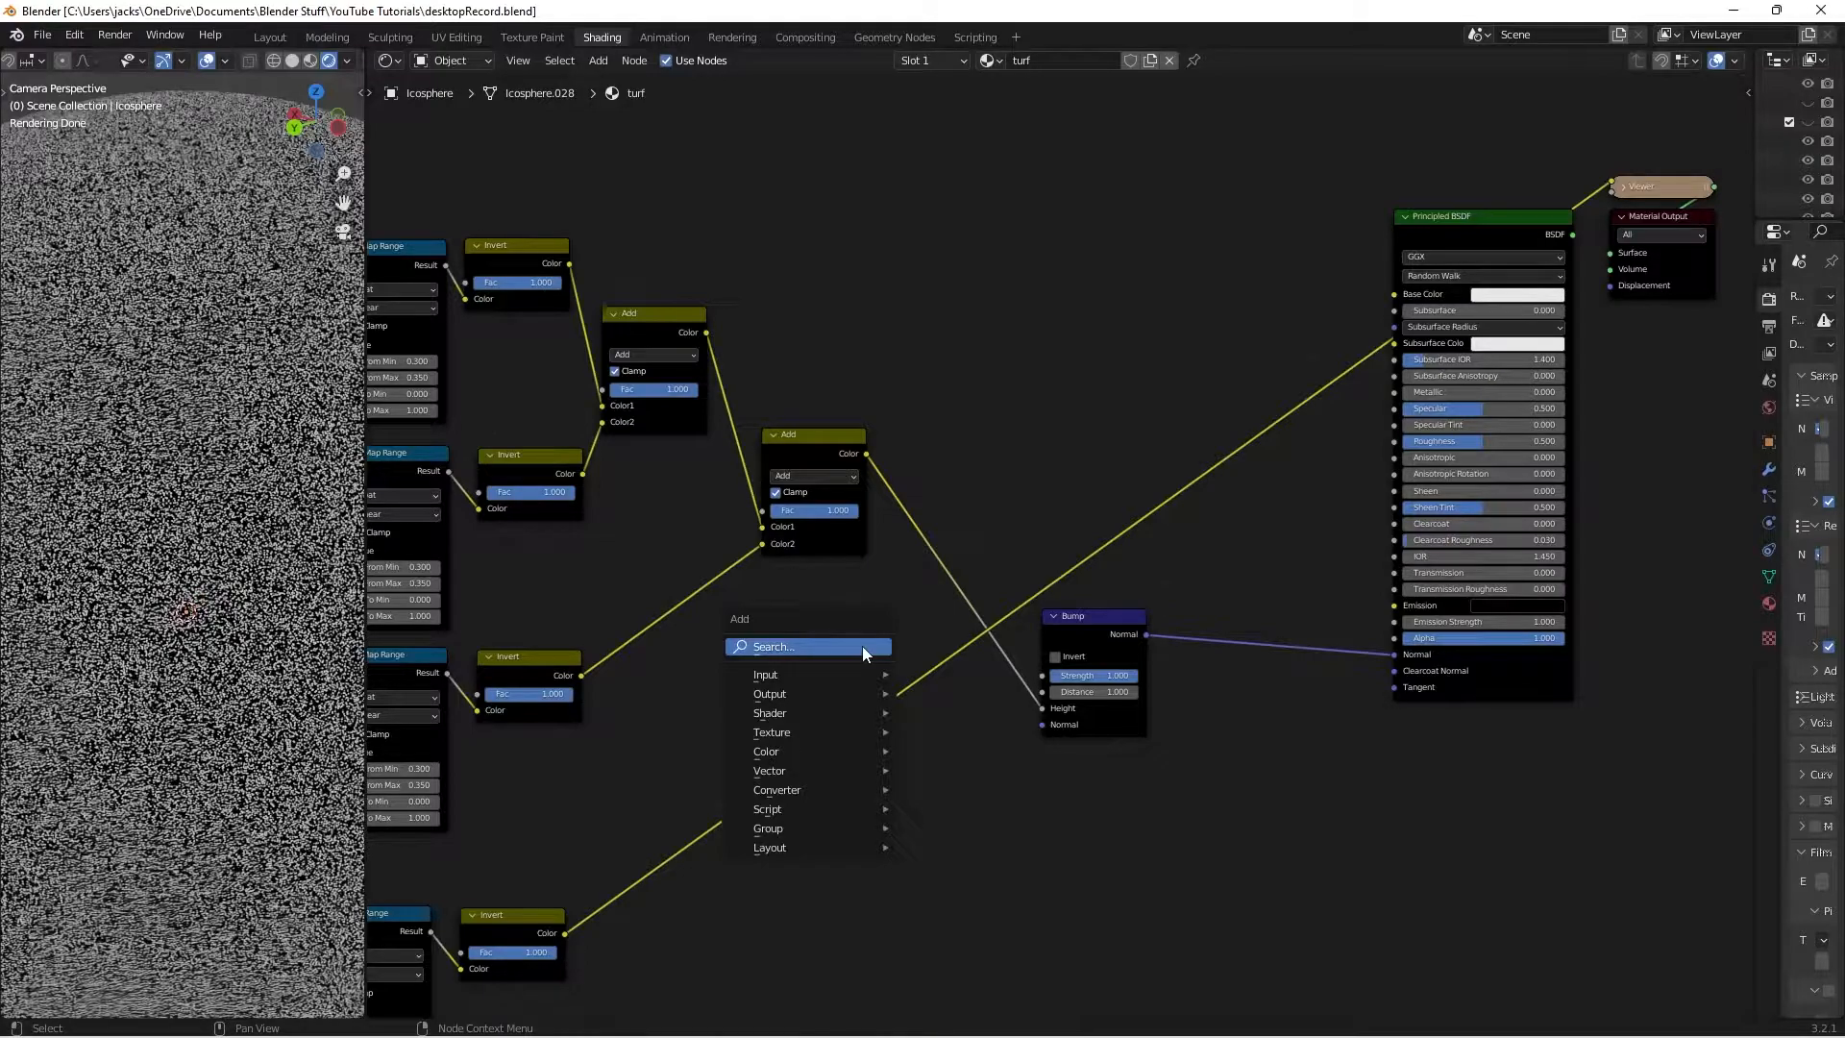
{"action": "left_click", "coordinate": [862, 646]}
{"action": "type", "text": "mix"}
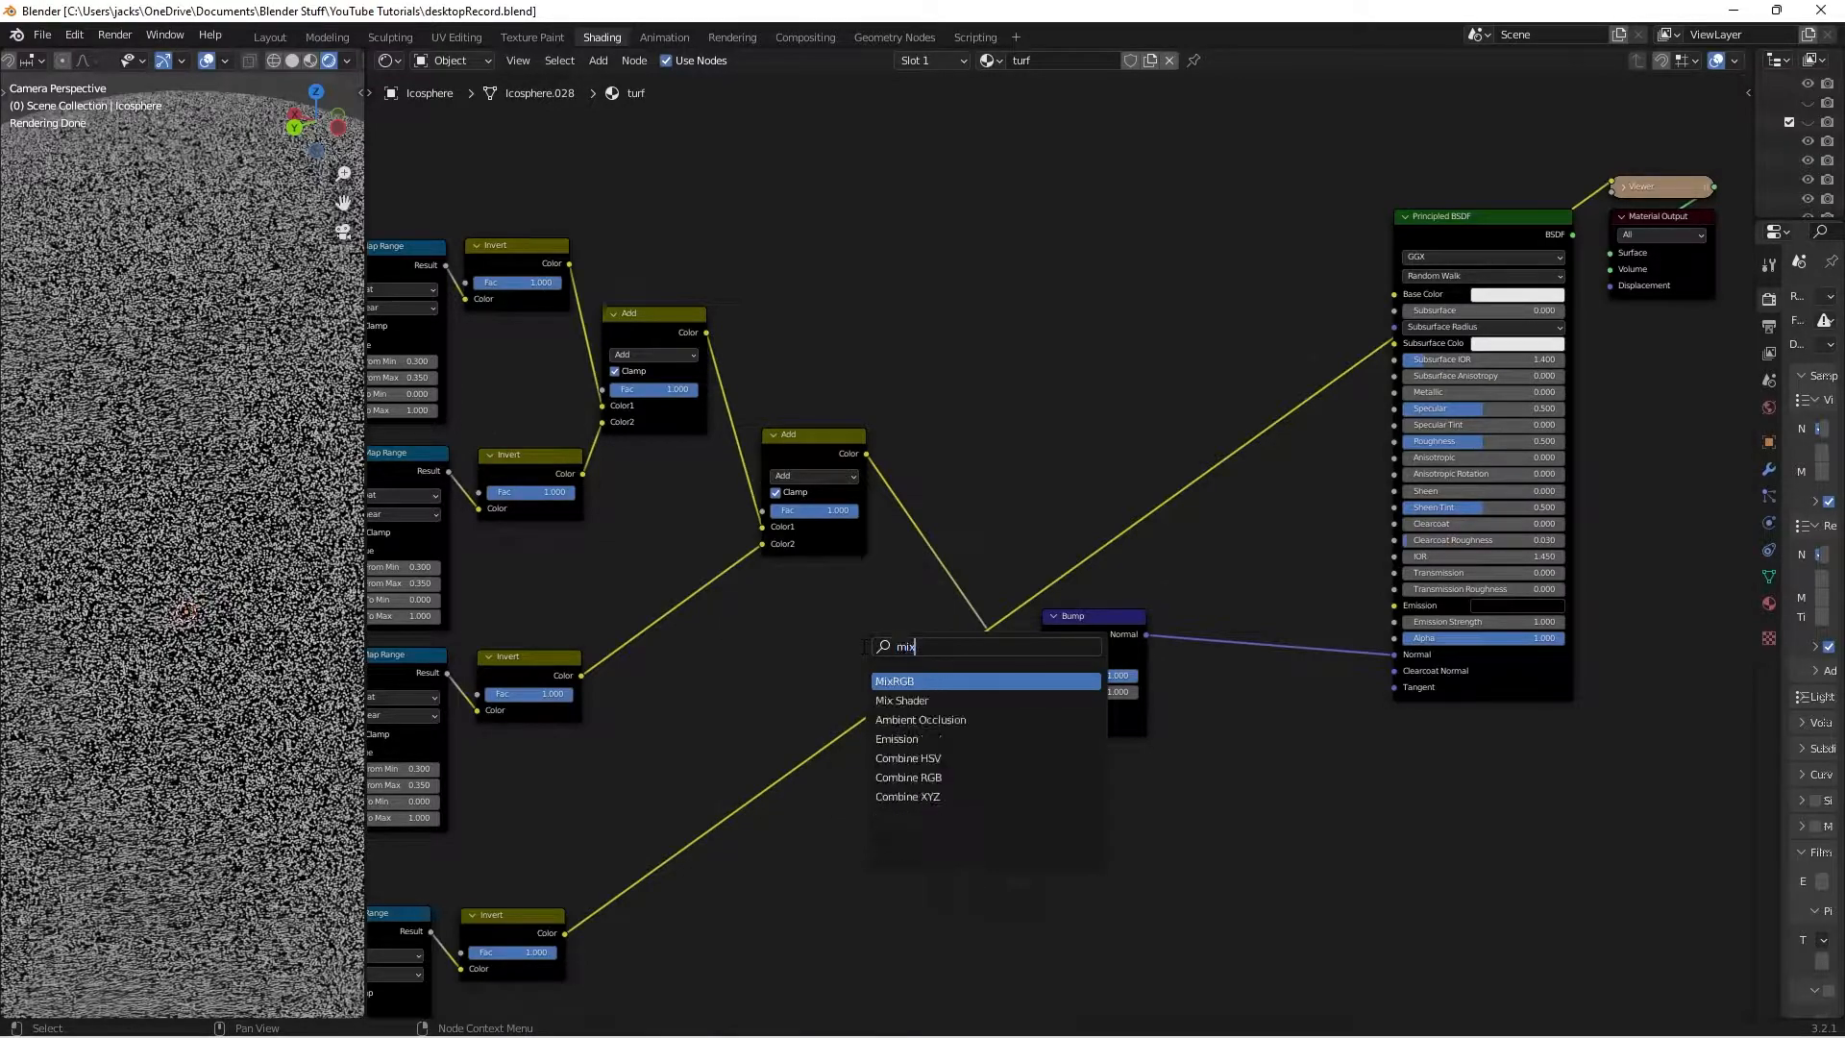
{"action": "key", "text": "Return"}
{"action": "left_click", "coordinate": [954, 395]}
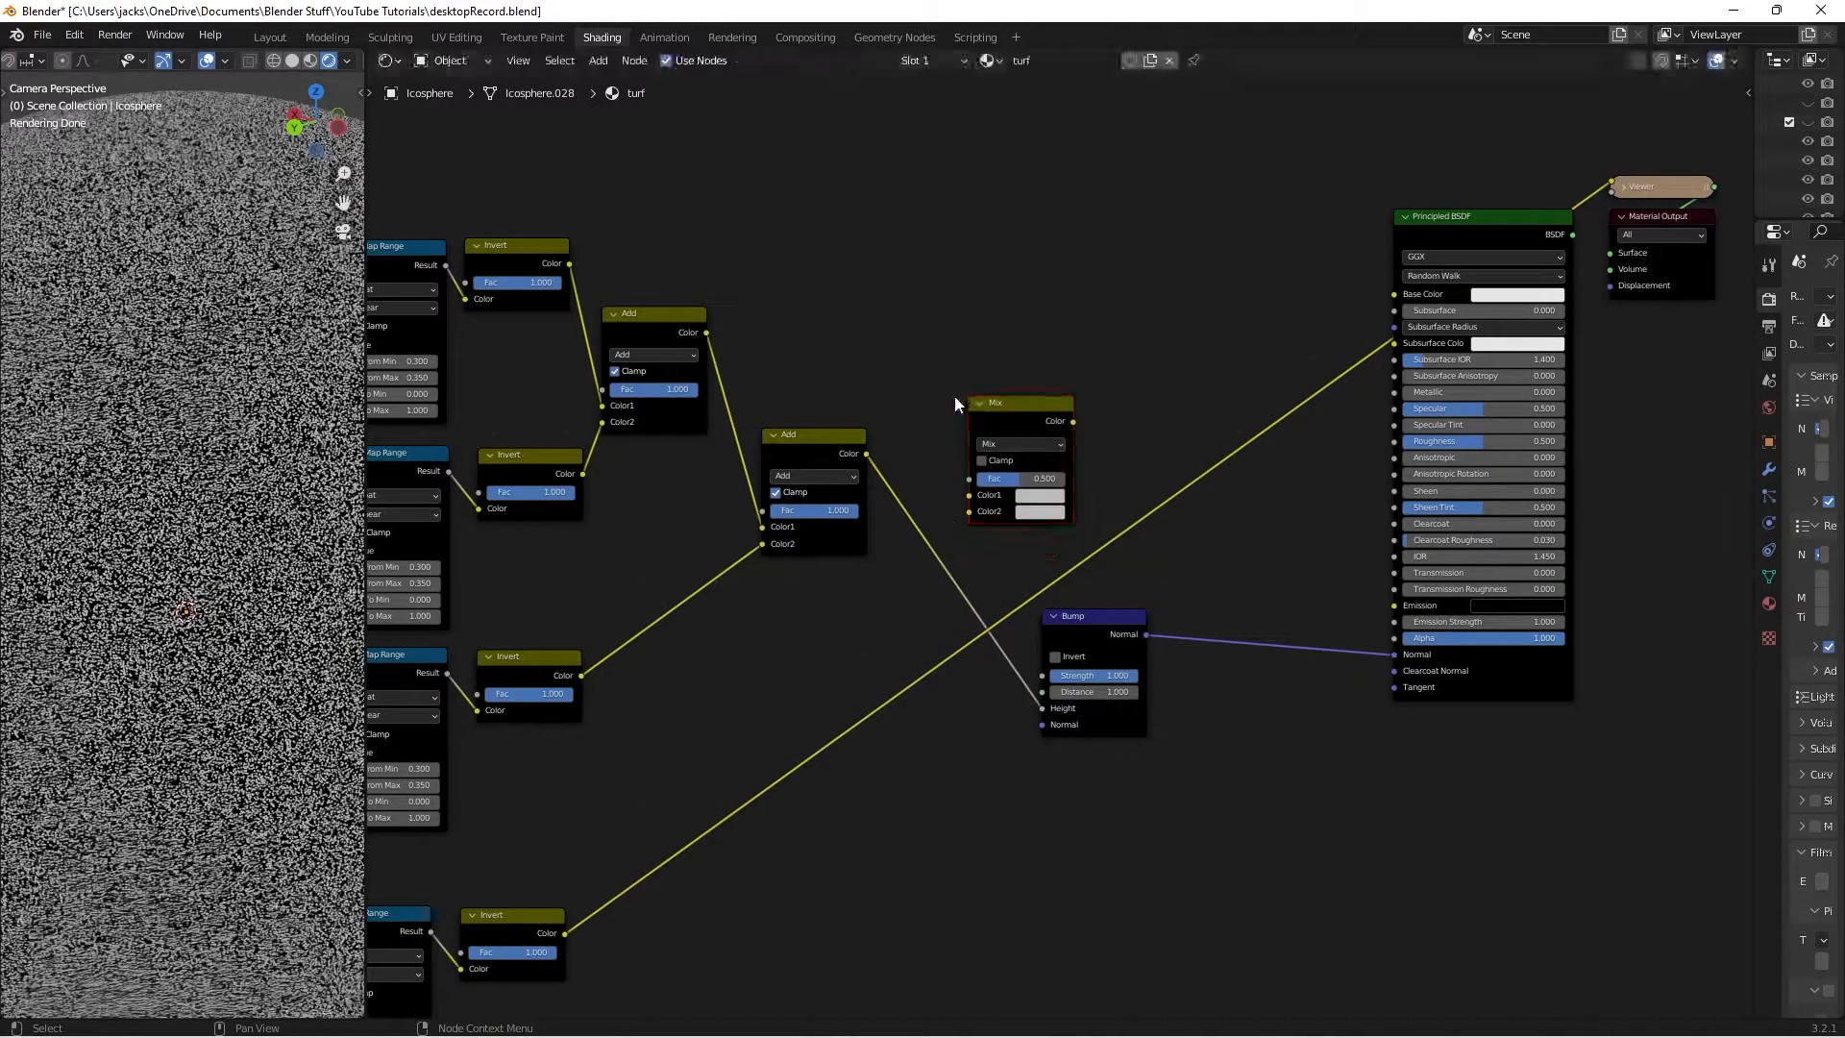
{"action": "scroll", "coordinate": [948, 398], "scroll_direction": "up", "scroll_amount": 1}
{"action": "middle_click_drag", "start_coordinate": [997, 342], "coordinate": [1017, 400]}
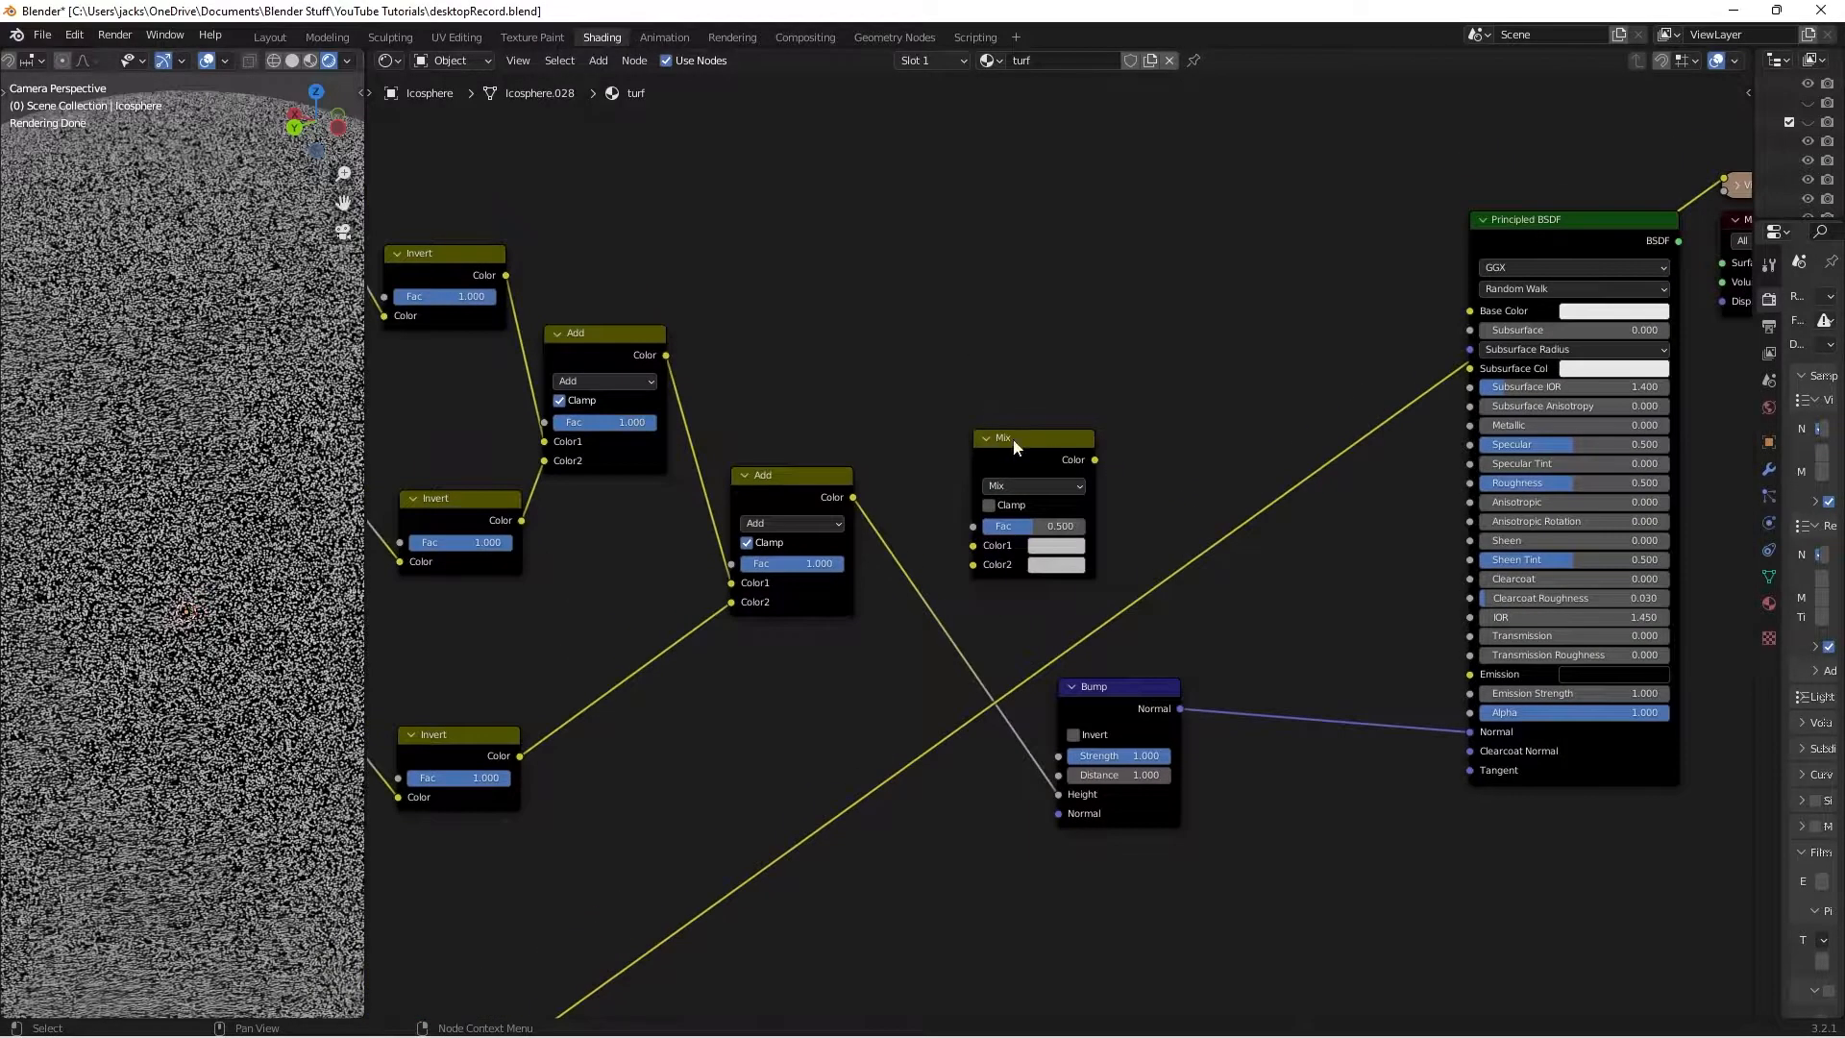
{"action": "left_click", "coordinate": [1015, 447]}
Add a Math node between the final Add node and the Mix node, shifting the Mix node to make room
{"action": "scroll", "coordinate": [1006, 702], "scroll_direction": "down", "scroll_amount": 1}
{"action": "key", "text": "shift+a"}
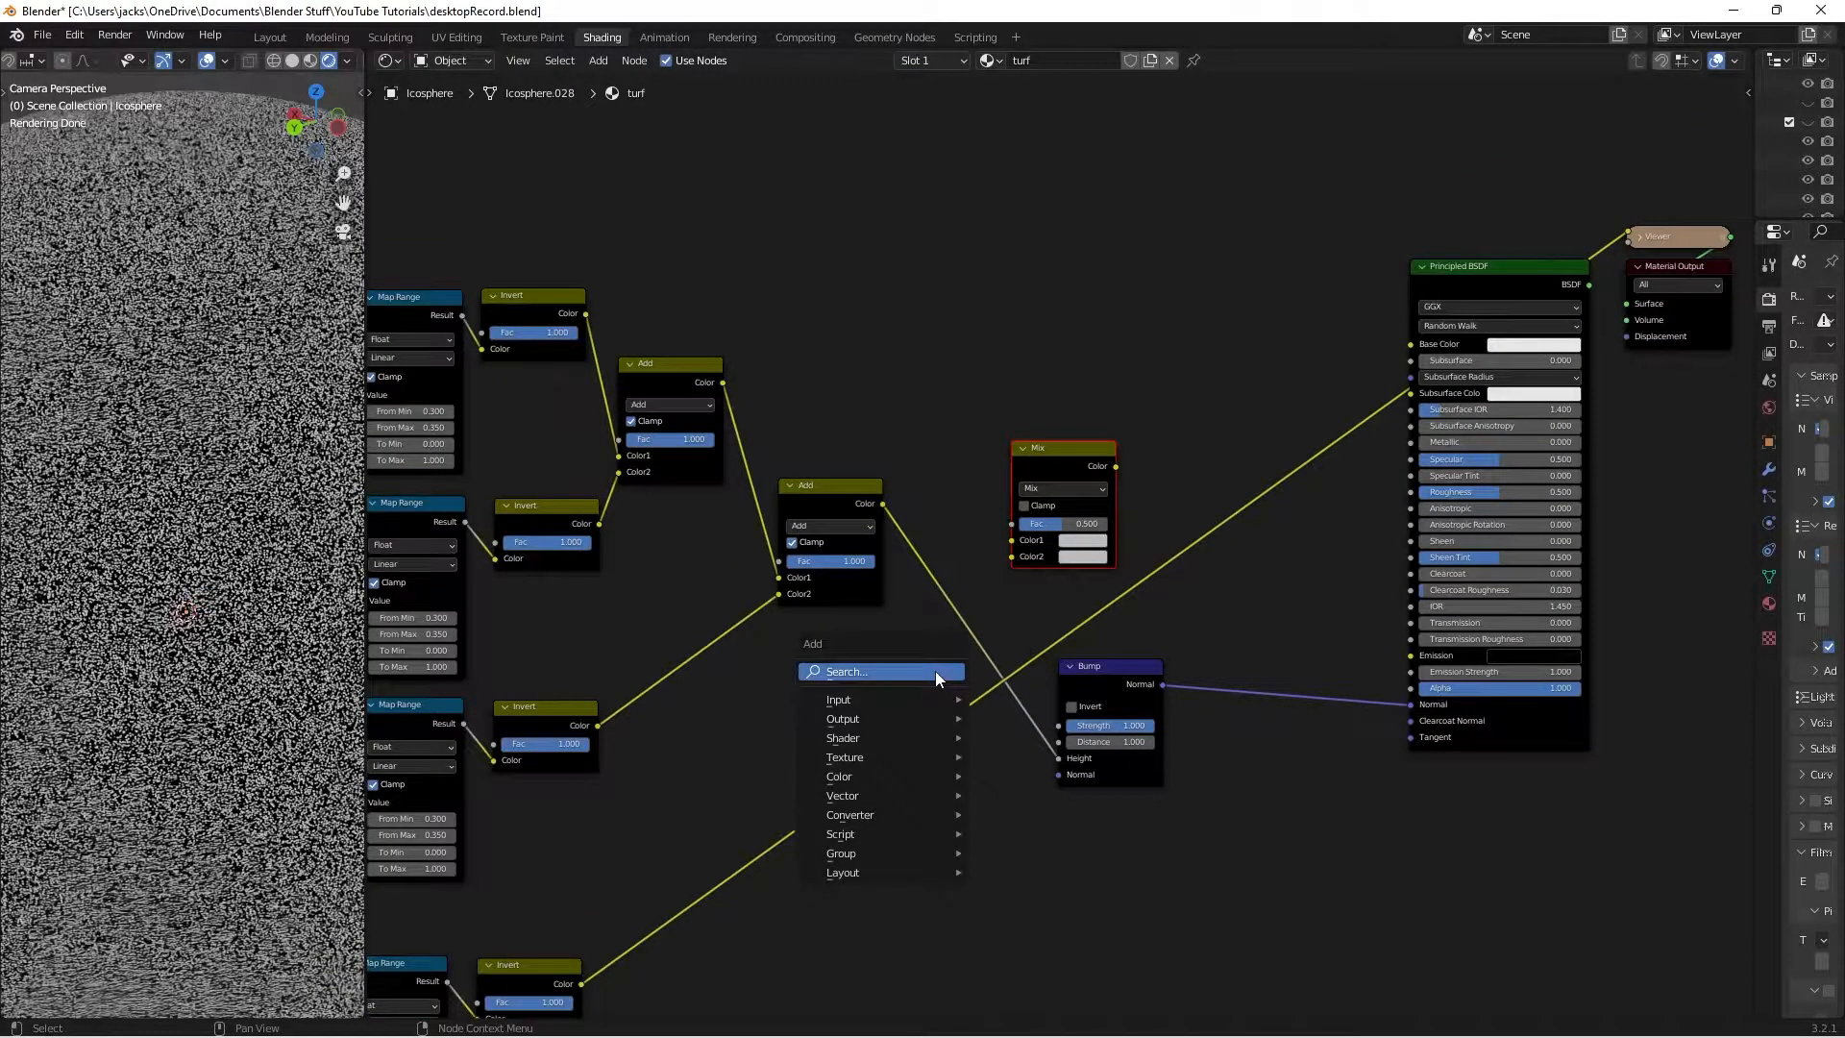
{"action": "type", "text": "add"}
{"action": "key", "text": "Return"}
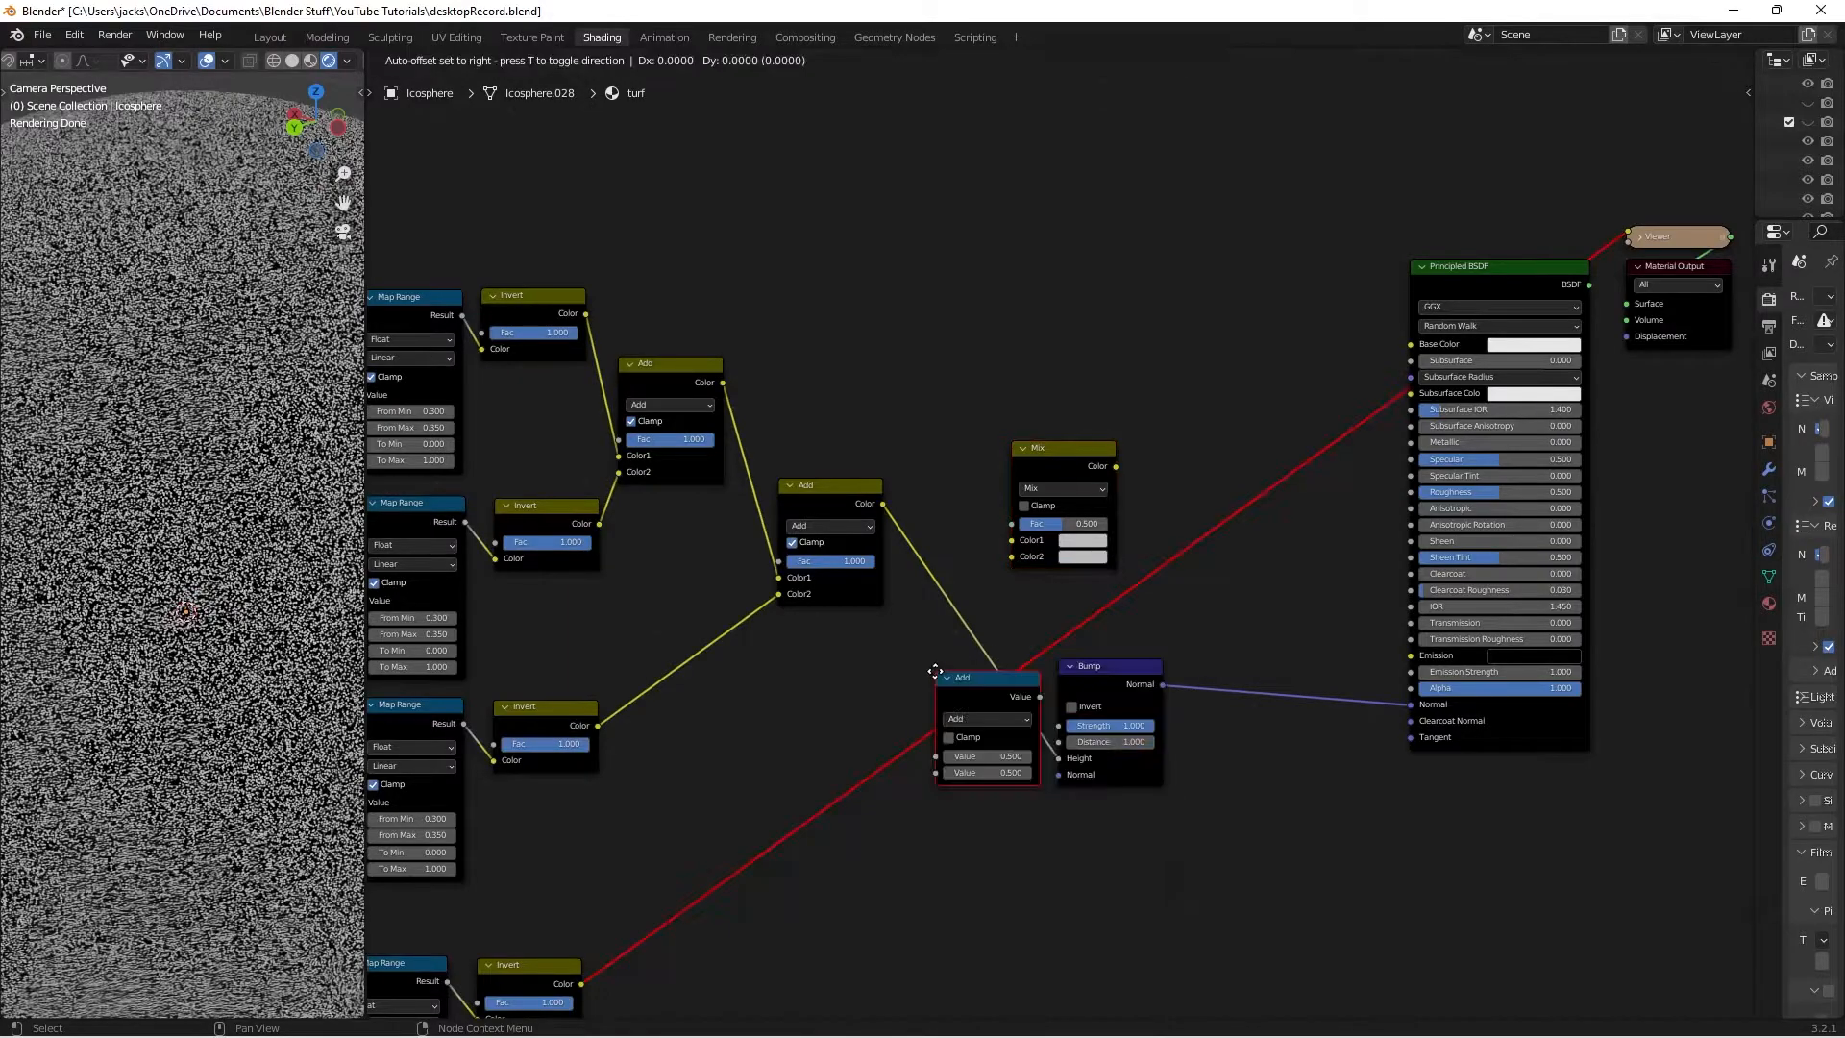
{"action": "left_click", "coordinate": [905, 377]}
{"action": "left_click_drag", "start_coordinate": [1017, 452], "coordinate": [1055, 448]}
{"action": "scroll", "coordinate": [1058, 438], "scroll_direction": "up", "scroll_amount": 1}
{"action": "scroll", "coordinate": [1057, 446], "scroll_direction": "up", "scroll_amount": 1}
{"action": "left_click", "coordinate": [972, 365]}
Preview the final Add node, set the Math node to Greater Than, and insert it into the preview link
{"action": "left_click", "coordinate": [779, 483], "text": "ctrl+shift"}
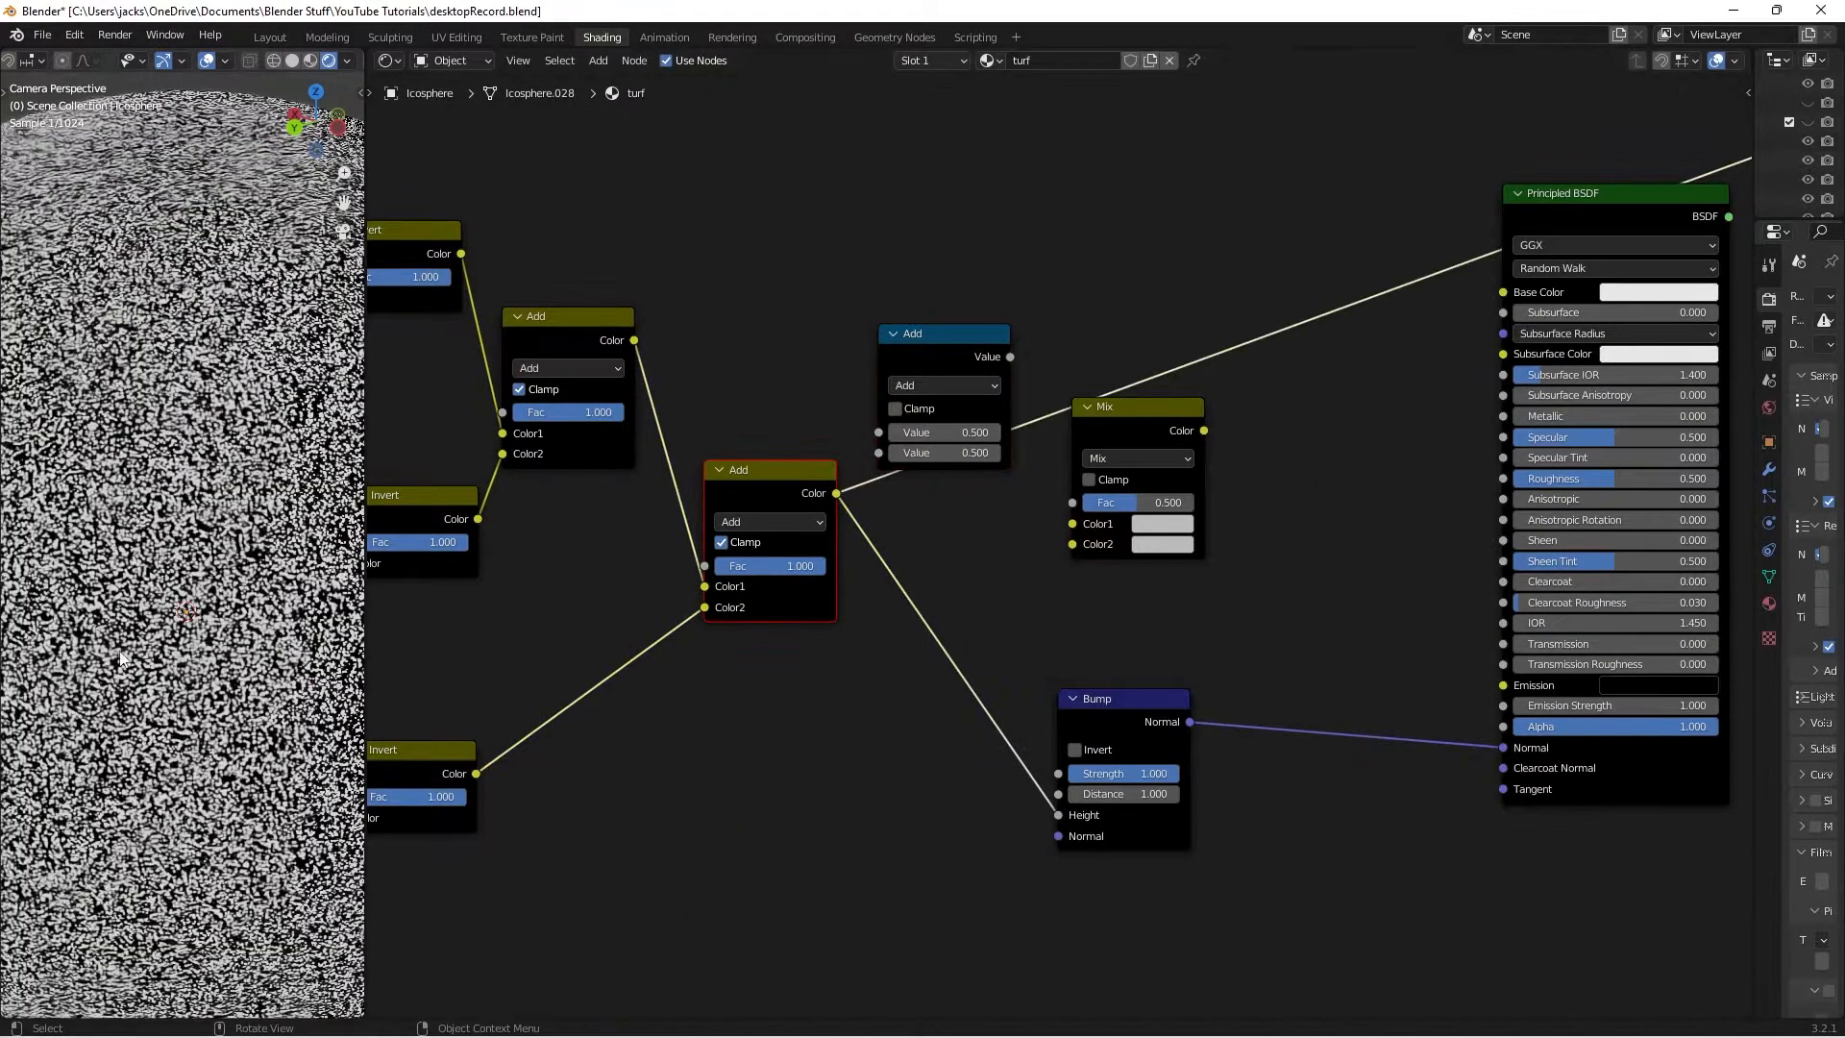
{"action": "middle_click_drag", "start_coordinate": [853, 531], "coordinate": [818, 564]}
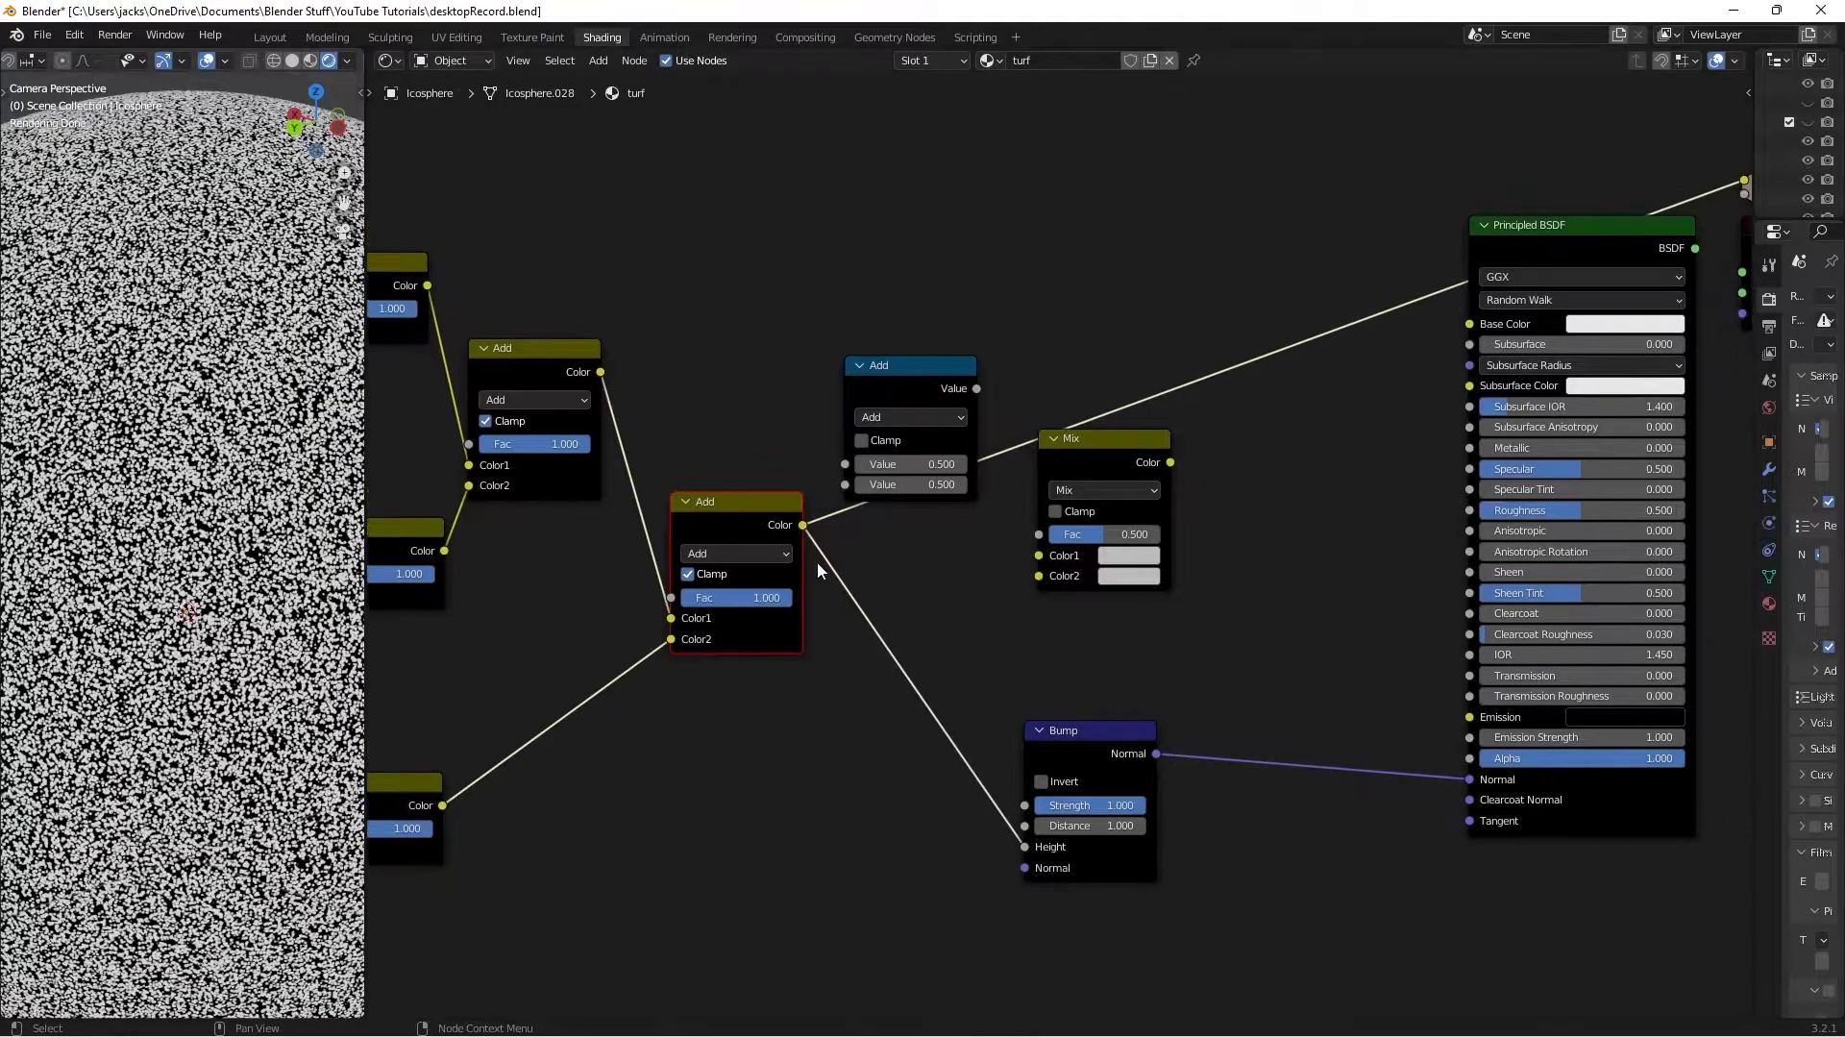
{"action": "left_click", "coordinate": [919, 414]}
{"action": "left_click", "coordinate": [1051, 544]}
{"action": "left_click", "coordinate": [936, 419]}
{"action": "left_click", "coordinate": [1071, 531]}
{"action": "left_click_drag", "start_coordinate": [884, 379], "coordinate": [911, 382]}
Set the Greater Than node's Threshold to 0.01 and adjust its position between the final Add and Mix nodes
{"action": "left_click", "coordinate": [921, 489]}
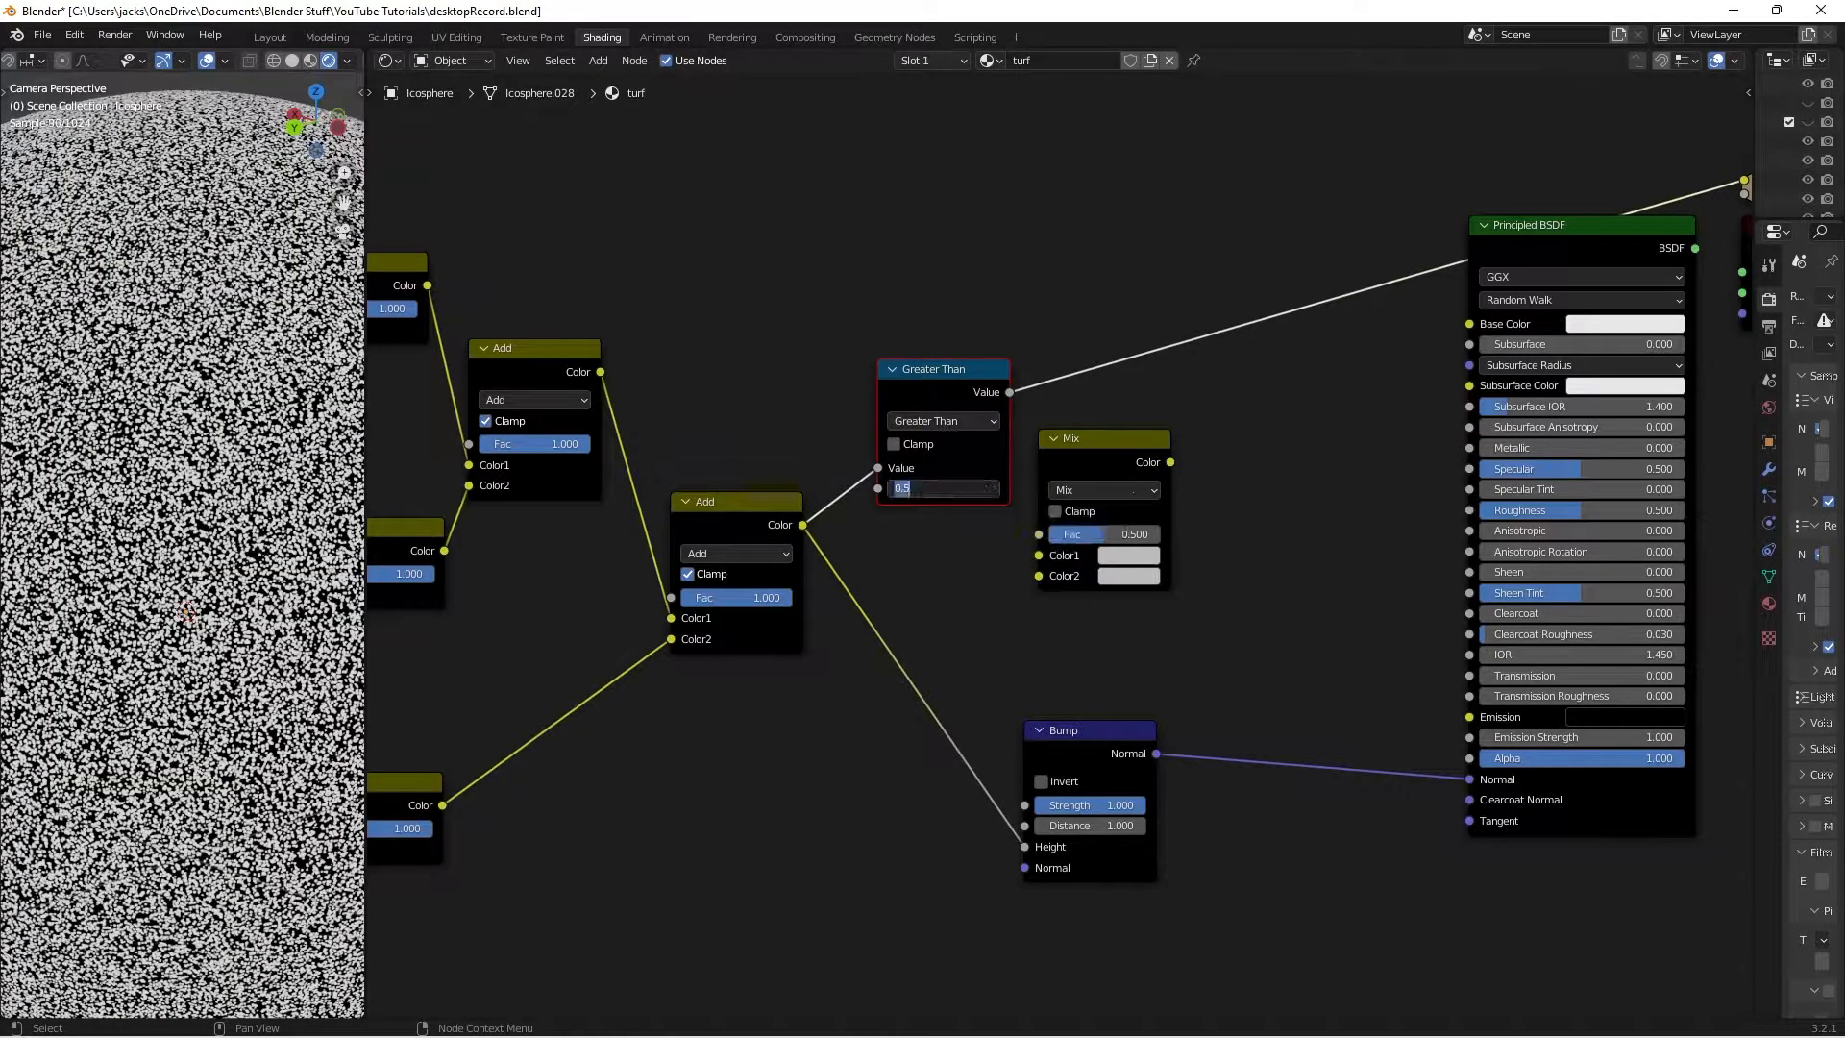
{"action": "type", "text": ".01"}
{"action": "key", "text": "Return"}
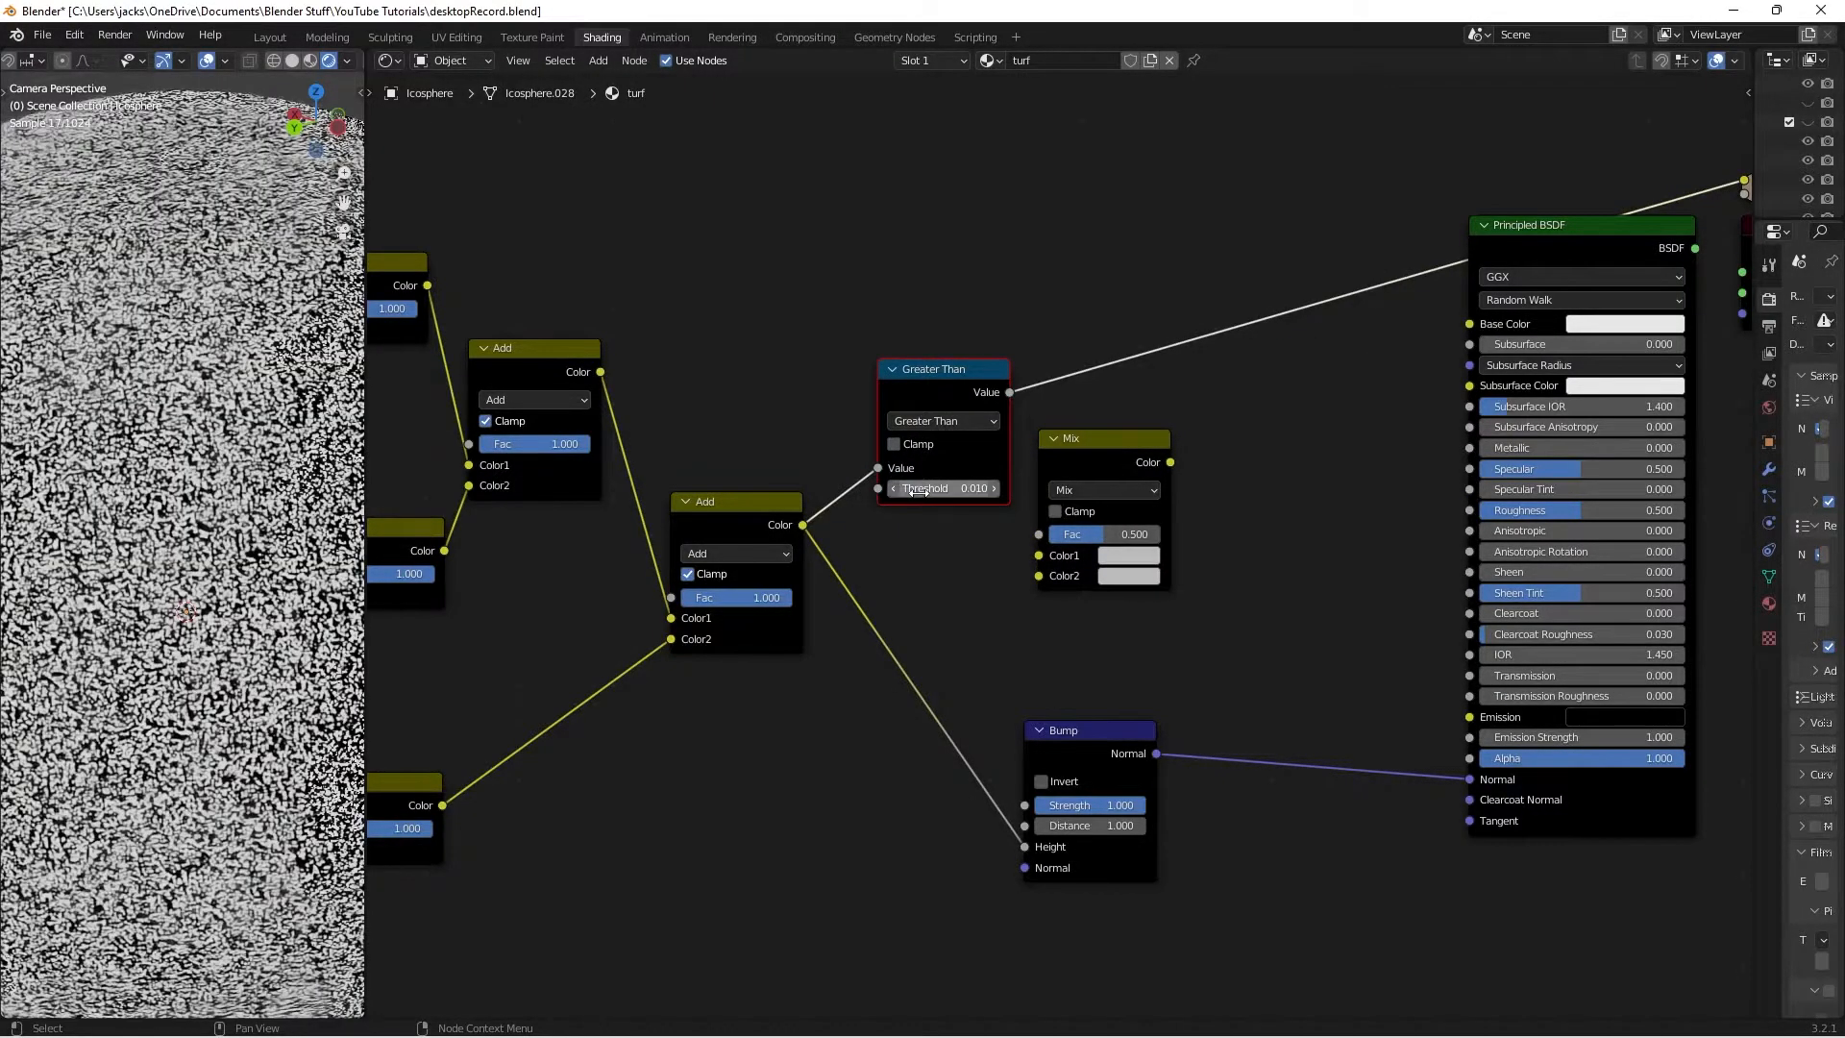
{"action": "left_click_drag", "start_coordinate": [910, 388], "coordinate": [900, 390]}
{"action": "left_click_drag", "start_coordinate": [734, 507], "coordinate": [689, 487]}
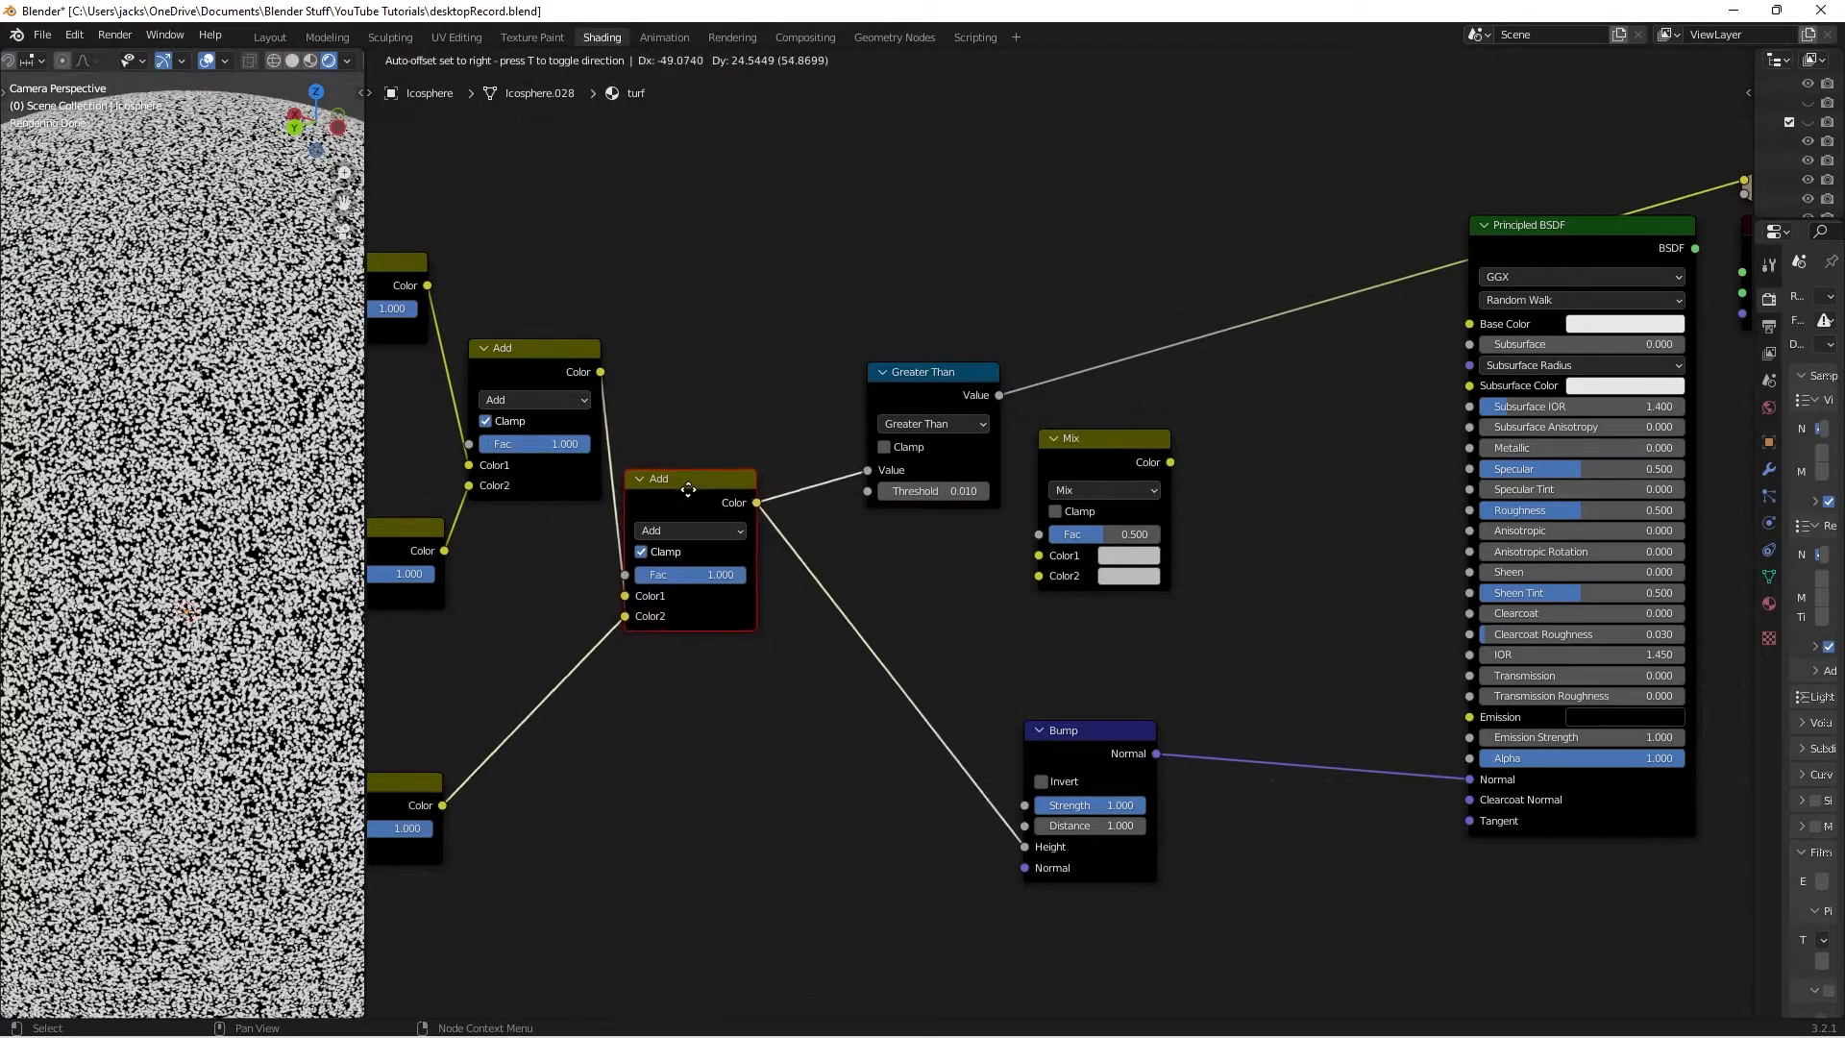
{"action": "right_click", "coordinate": [688, 487]}
{"action": "left_click_drag", "start_coordinate": [884, 393], "coordinate": [868, 407]}
Connect the Greater Than Value to the Mix node's Fac and the fourth Invert's Color to its Color1
{"action": "left_click_drag", "start_coordinate": [985, 410], "coordinate": [1038, 534]}
{"action": "middle_click_drag", "start_coordinate": [979, 593], "coordinate": [1080, 488]}
{"action": "scroll", "coordinate": [749, 688], "scroll_direction": "down", "scroll_amount": 2}
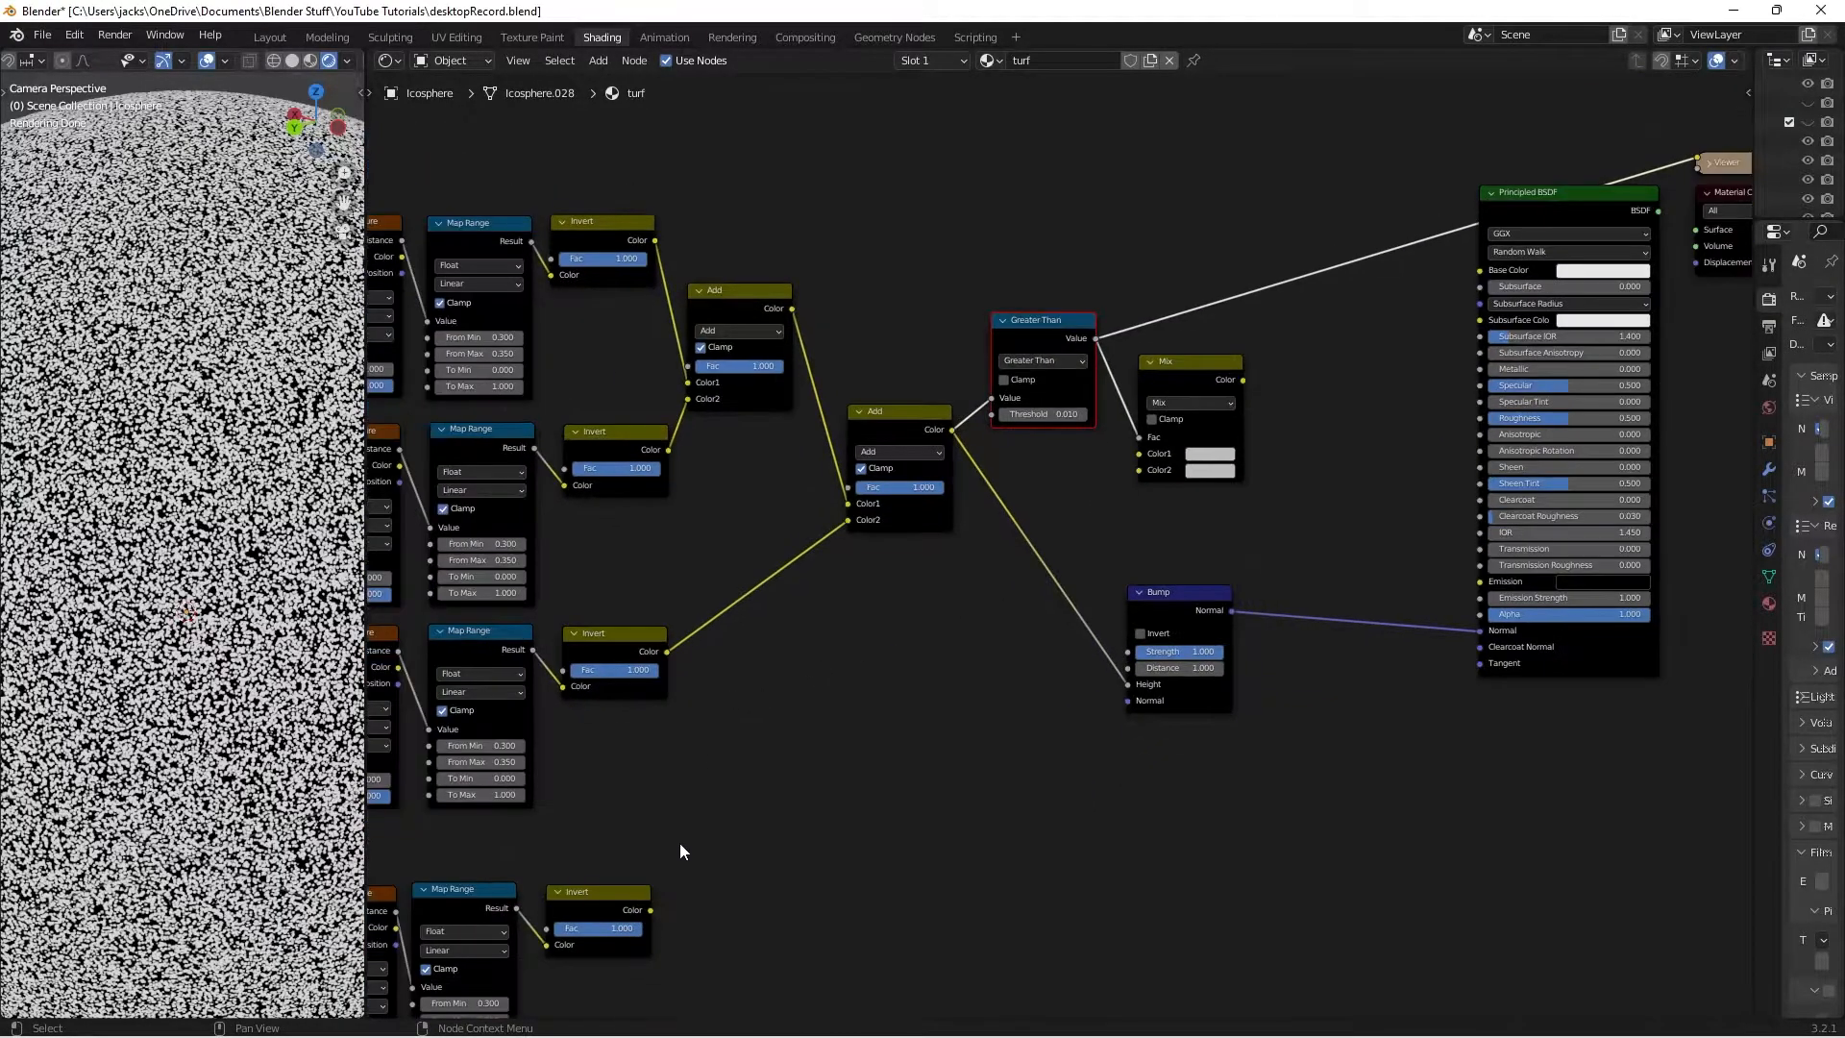
{"action": "left_click_drag", "start_coordinate": [650, 910], "coordinate": [1150, 455]}
Set the Mix node's Color2 to black and preview the Mix output
{"action": "scroll", "coordinate": [1151, 455], "scroll_direction": "up", "scroll_amount": 3}
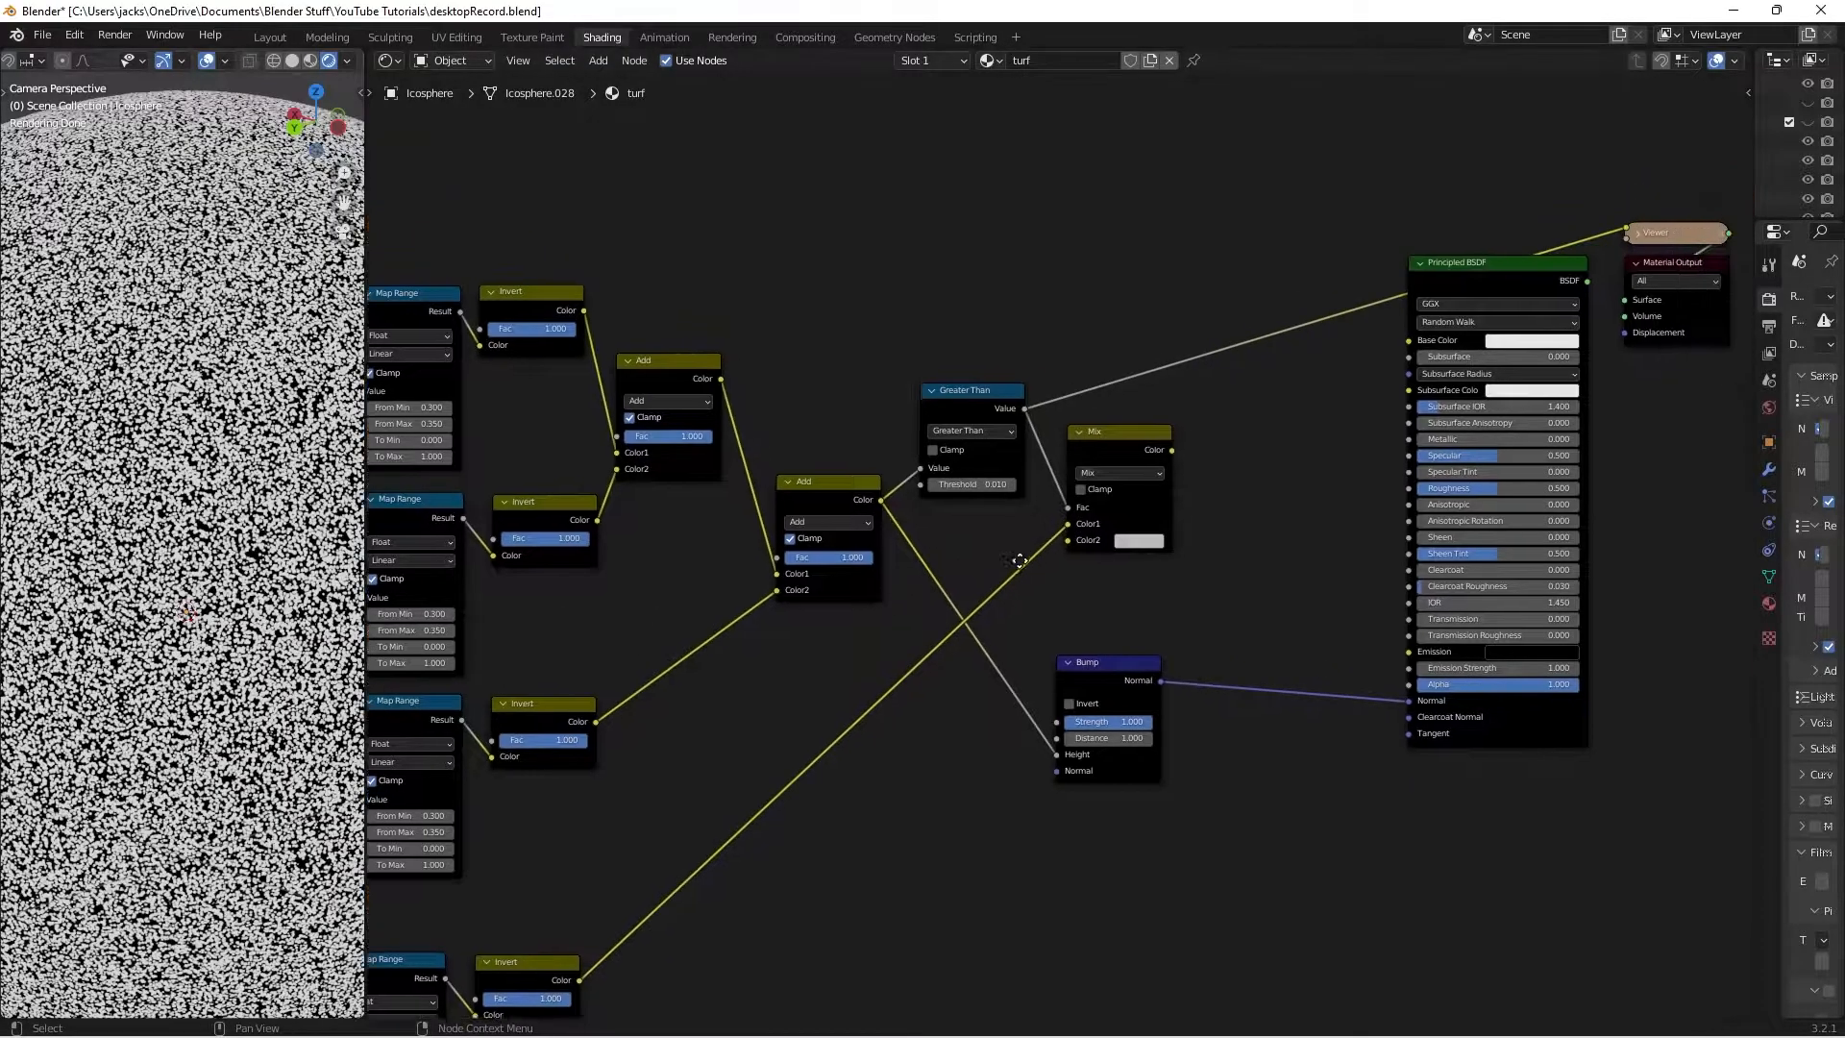
{"action": "left_click", "coordinate": [1060, 640]}
{"action": "left_click_drag", "start_coordinate": [1213, 431], "coordinate": [1213, 481]}
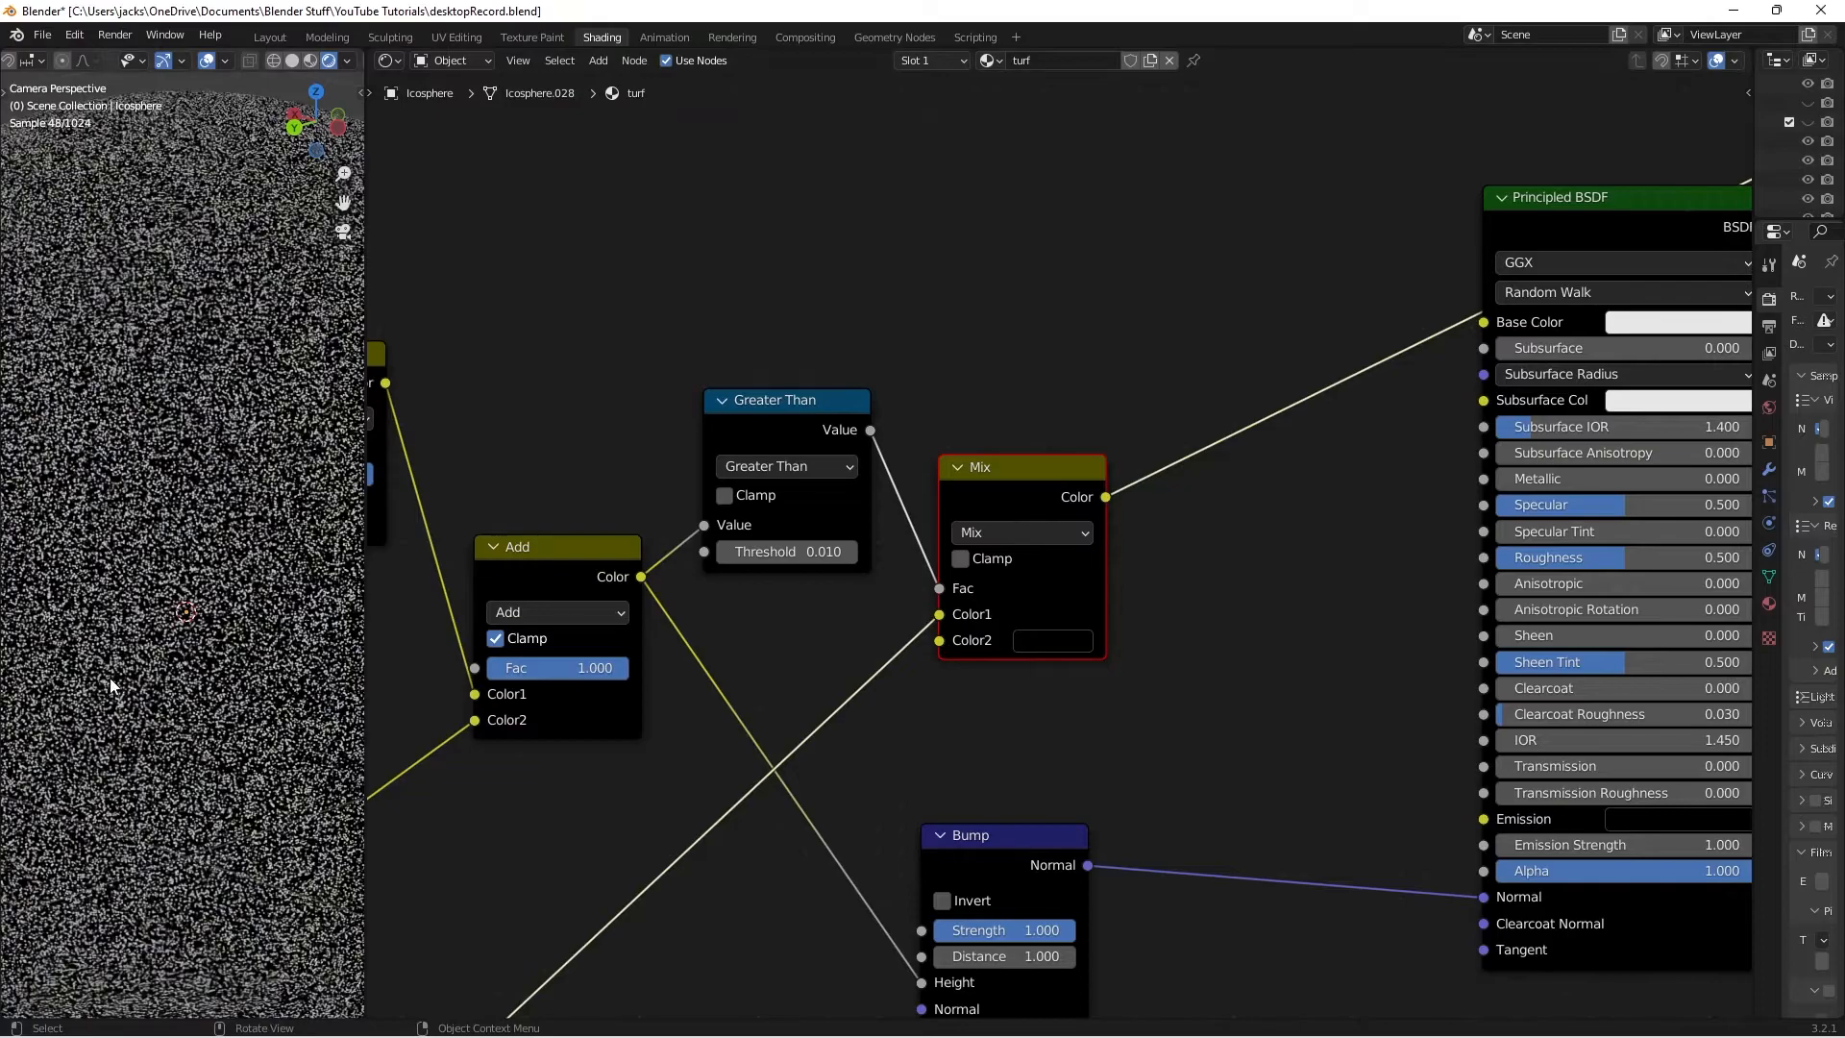
Preview the Greater Than mask and the fourth Invert pattern one after the other to compare them
{"action": "scroll", "coordinate": [712, 845], "scroll_direction": "down", "scroll_amount": 1}
{"action": "middle_click_drag", "start_coordinate": [712, 845], "coordinate": [1162, 476]}
{"action": "scroll", "coordinate": [1359, 400], "scroll_direction": "up", "scroll_amount": 1}
{"action": "middle_click_drag", "start_coordinate": [1359, 400], "coordinate": [954, 692]}
{"action": "left_click", "coordinate": [846, 415], "text": "ctrl+shift"}
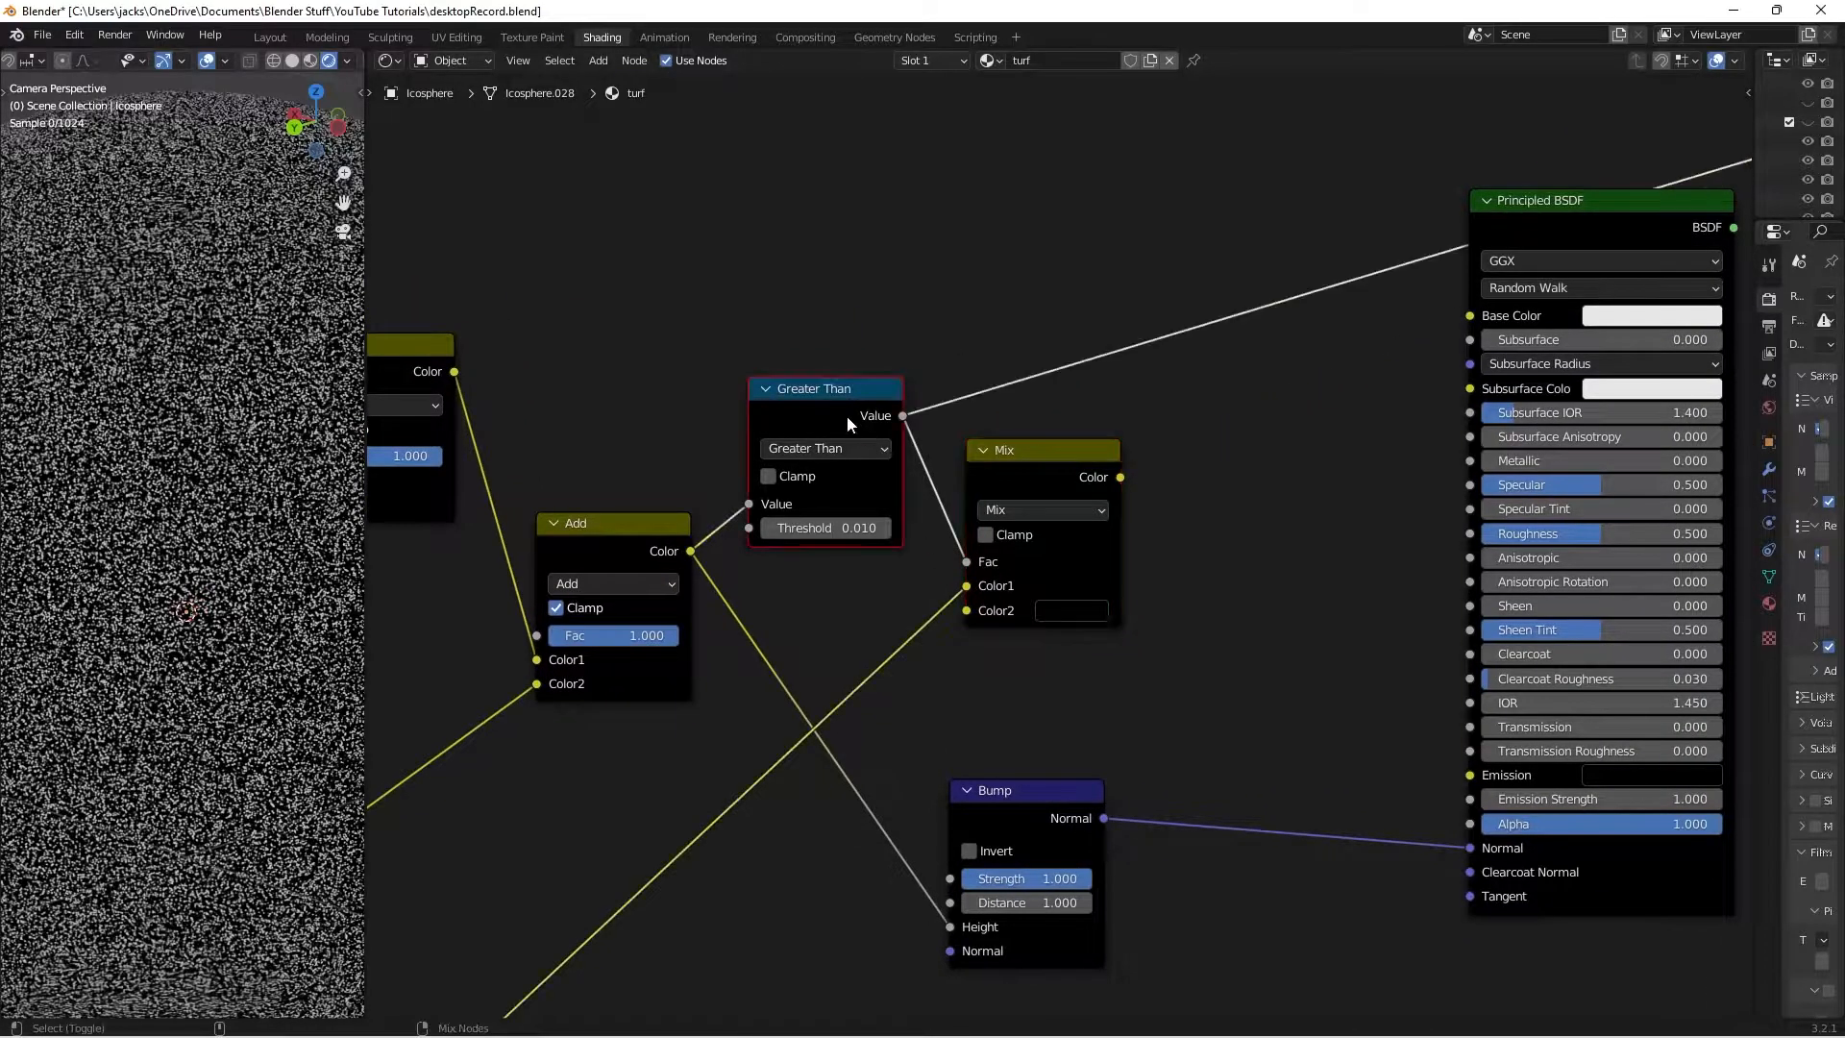
{"action": "middle_click_drag", "start_coordinate": [638, 867], "coordinate": [1044, 423]}
{"action": "scroll", "coordinate": [1058, 538], "scroll_direction": "down", "scroll_amount": 1}
{"action": "left_click", "coordinate": [597, 755], "text": "ctrl+shift"}
Return the preview to the Mix node's output and save the file
{"action": "middle_click_drag", "start_coordinate": [1373, 94], "coordinate": [955, 453]}
{"action": "left_click", "coordinate": [955, 453], "text": "ctrl+shift"}
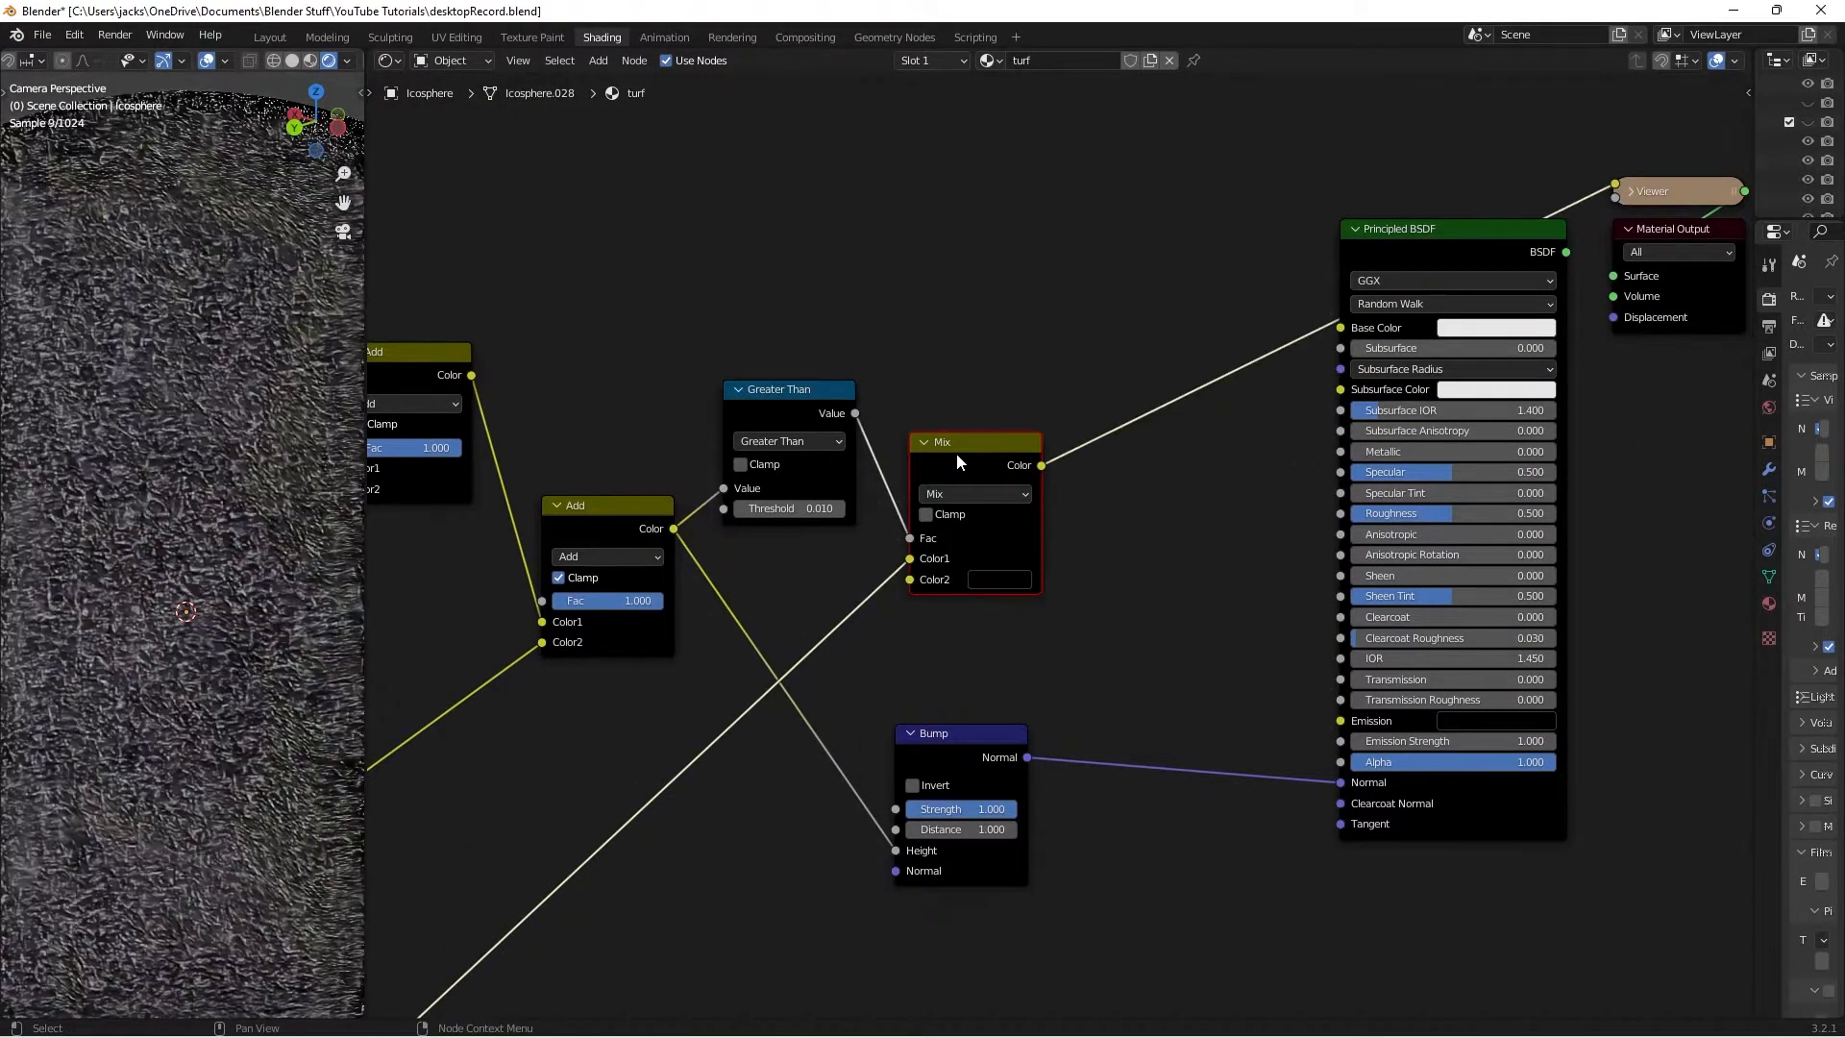
{"action": "key", "text": "ctrl+s"}
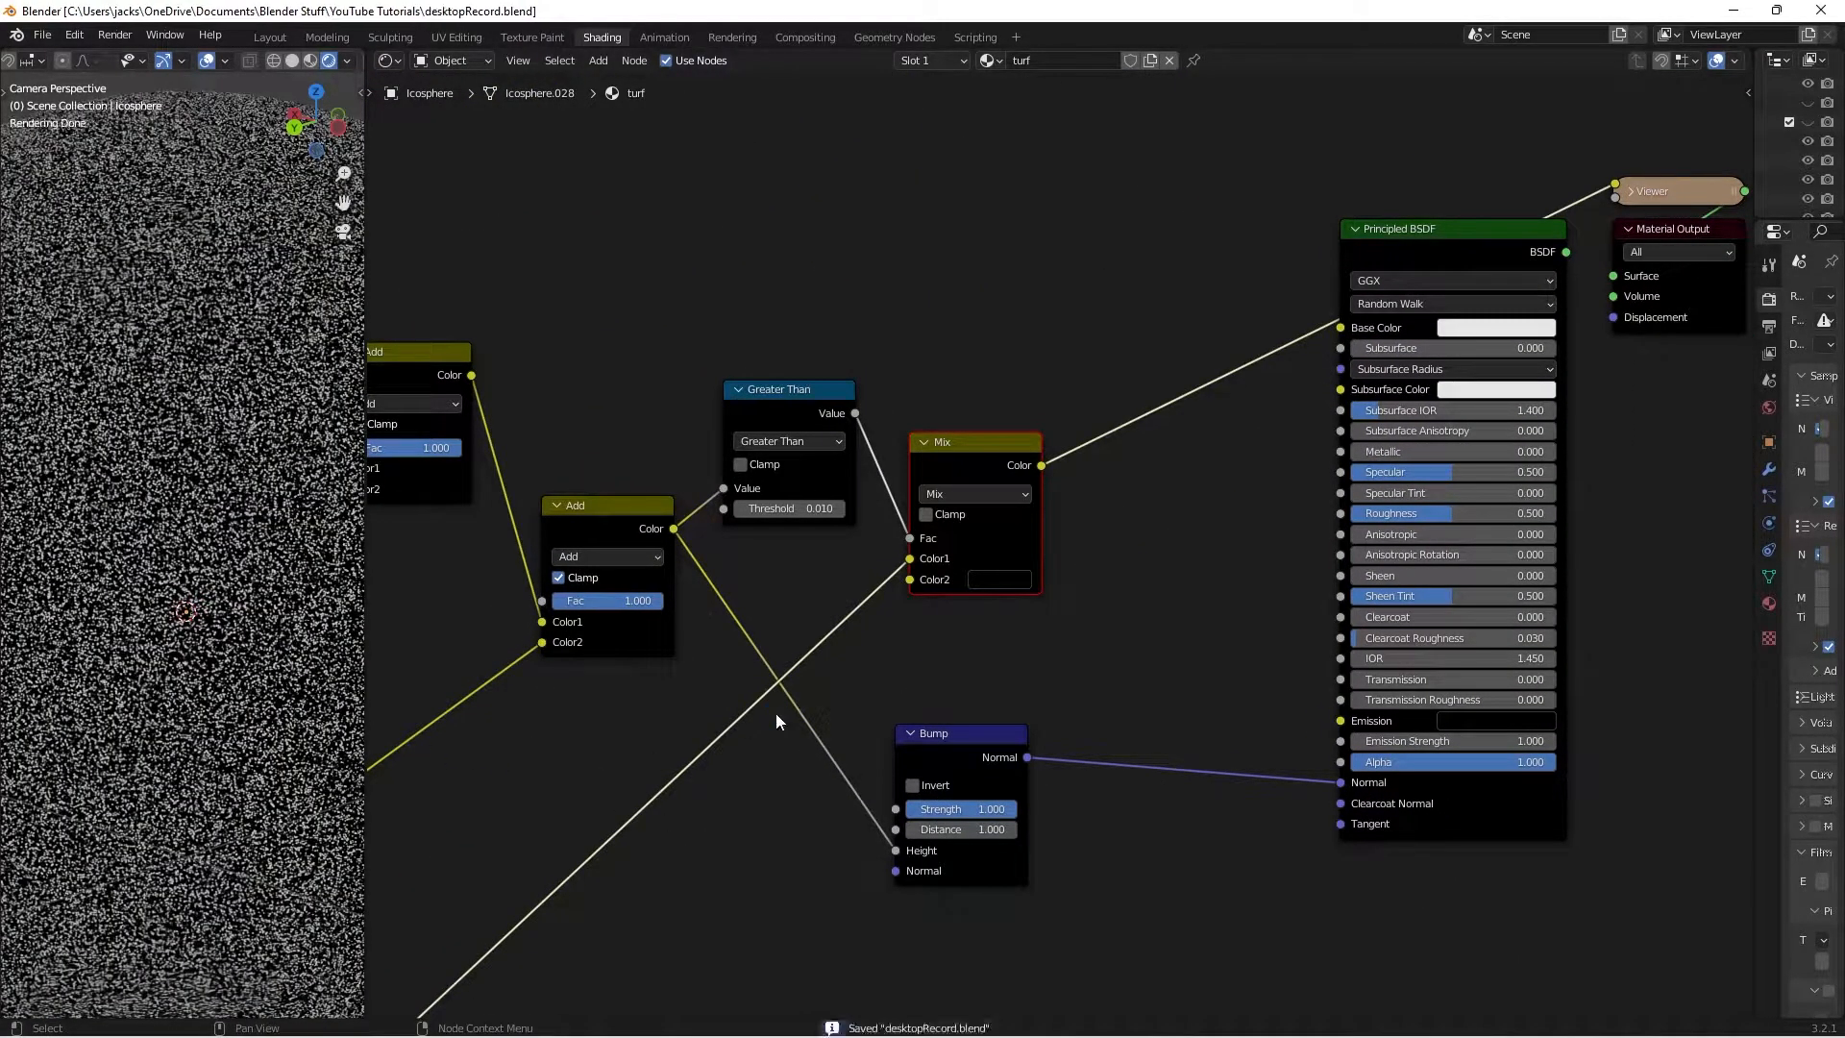
Tidy the Mix node's position, save, and insert a second Bump node between the existing Bump and the Principled BSDF's Normal
{"action": "left_click_drag", "start_coordinate": [966, 444], "coordinate": [877, 481]}
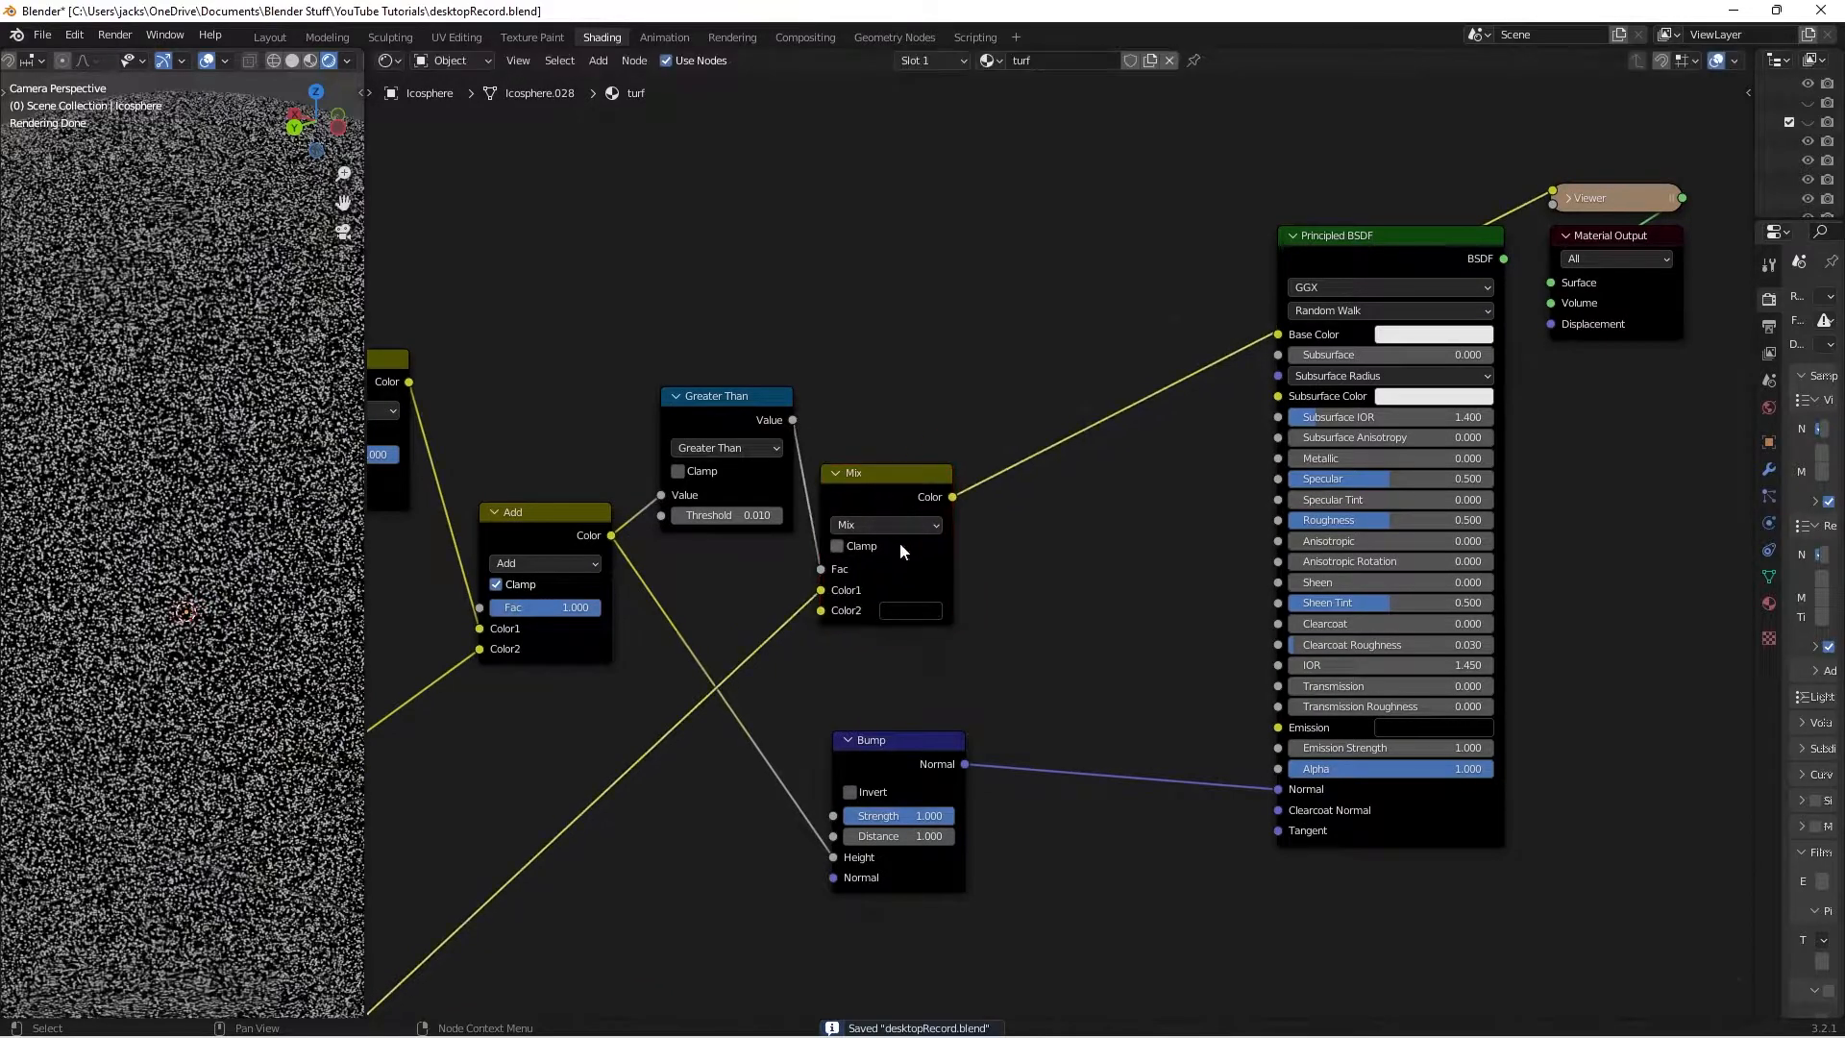
{"action": "key", "text": "ctrl+s"}
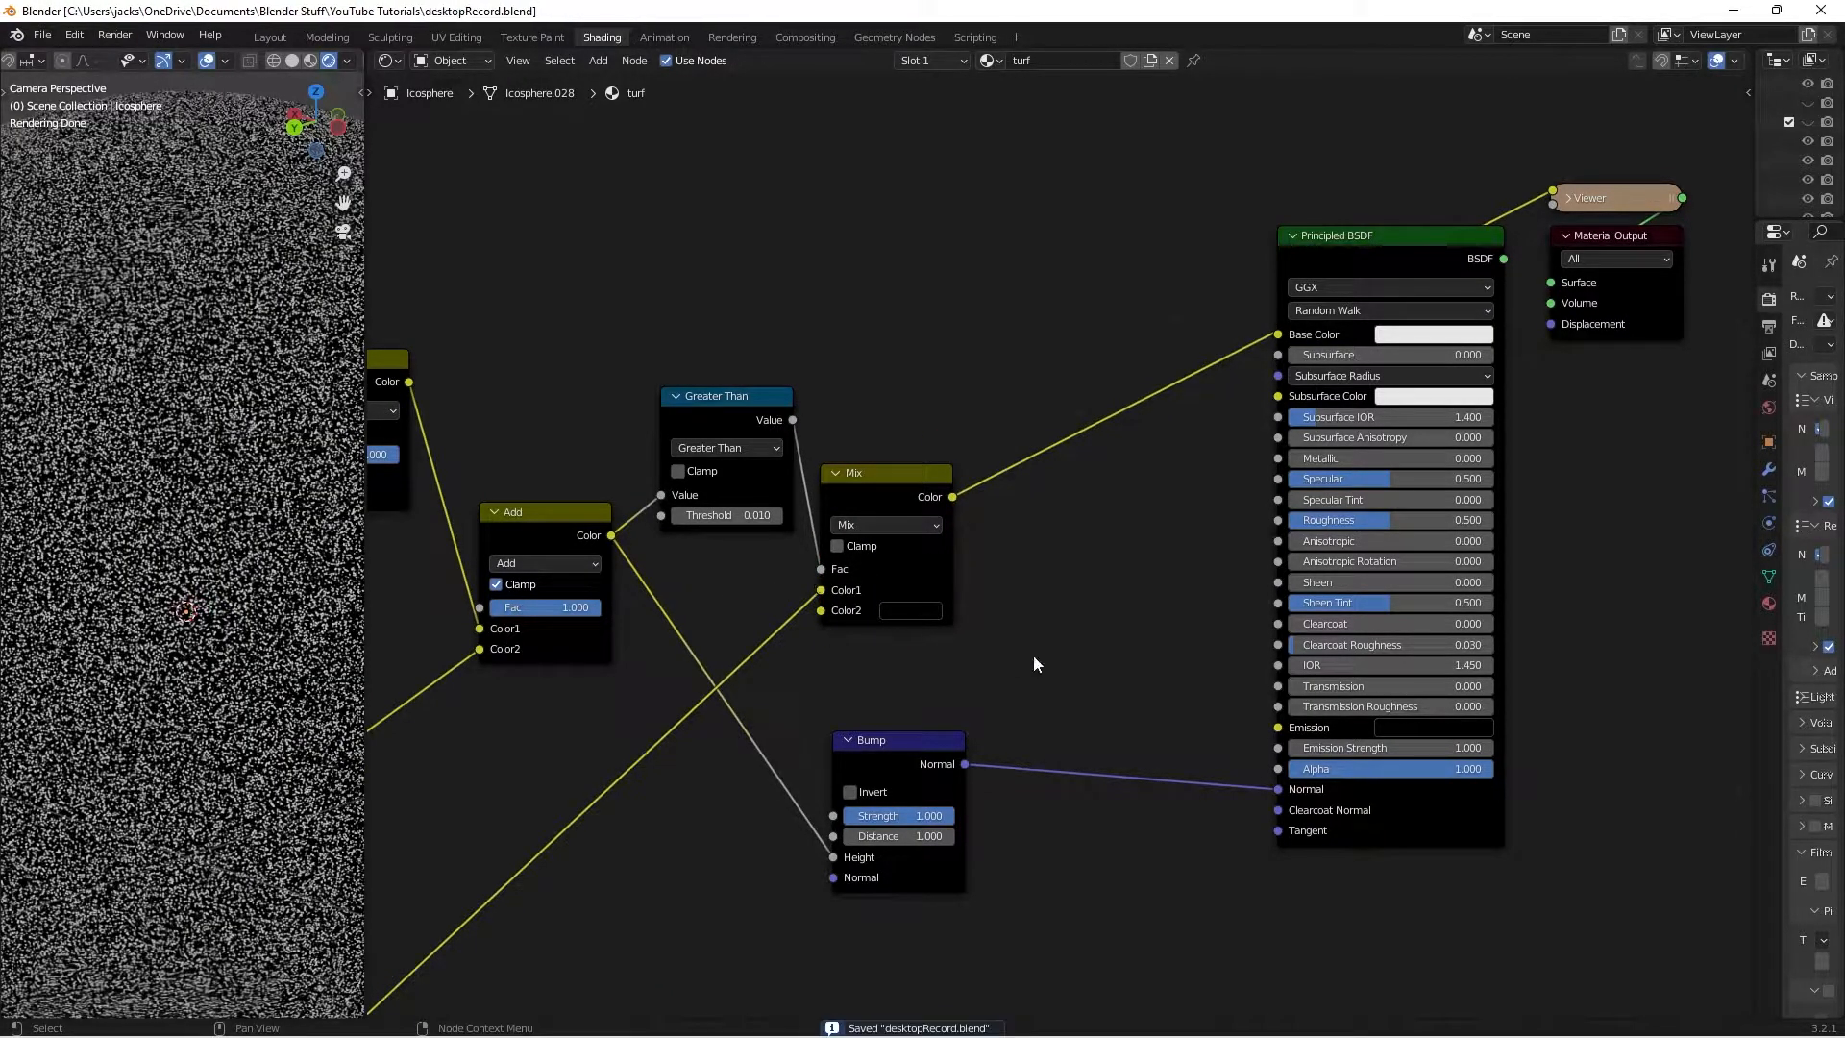
{"action": "key", "text": "shift+a"}
{"action": "left_click", "coordinate": [1041, 653]}
{"action": "type", "text": "bump"}
{"action": "key", "text": "Return"}
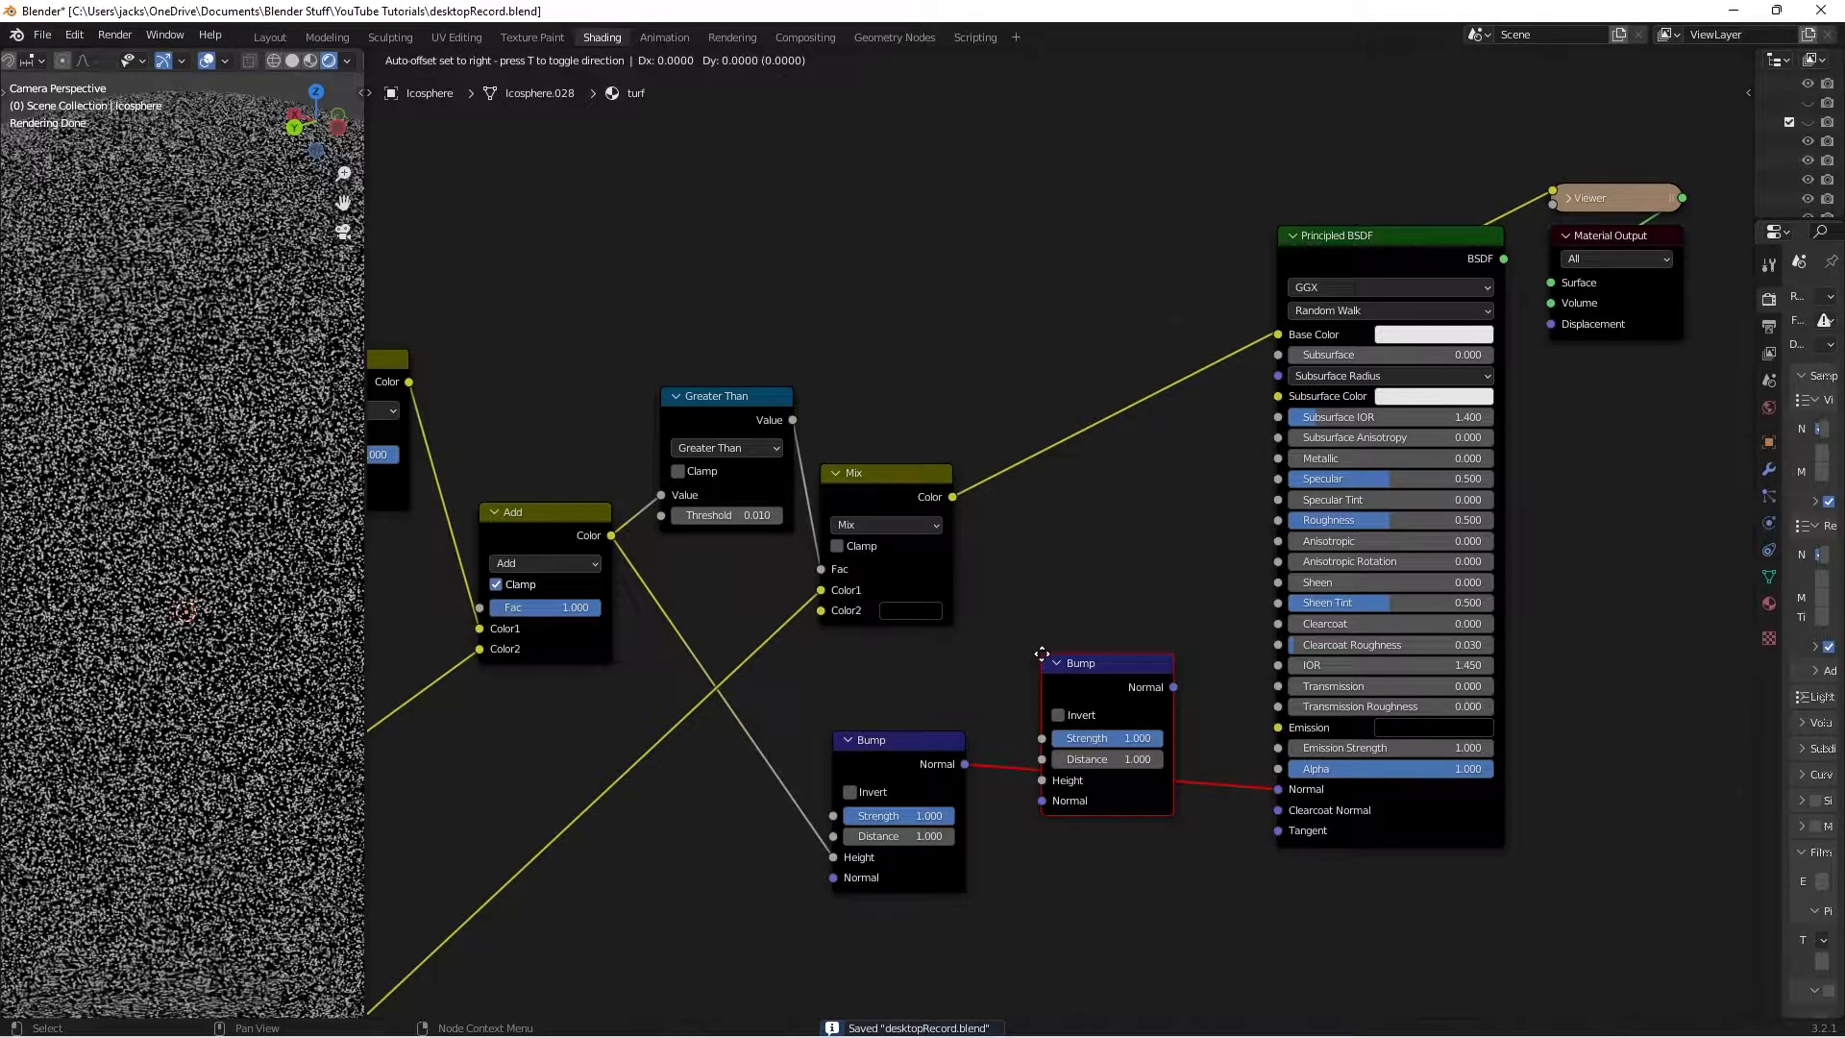
{"action": "left_click", "coordinate": [1044, 670]}
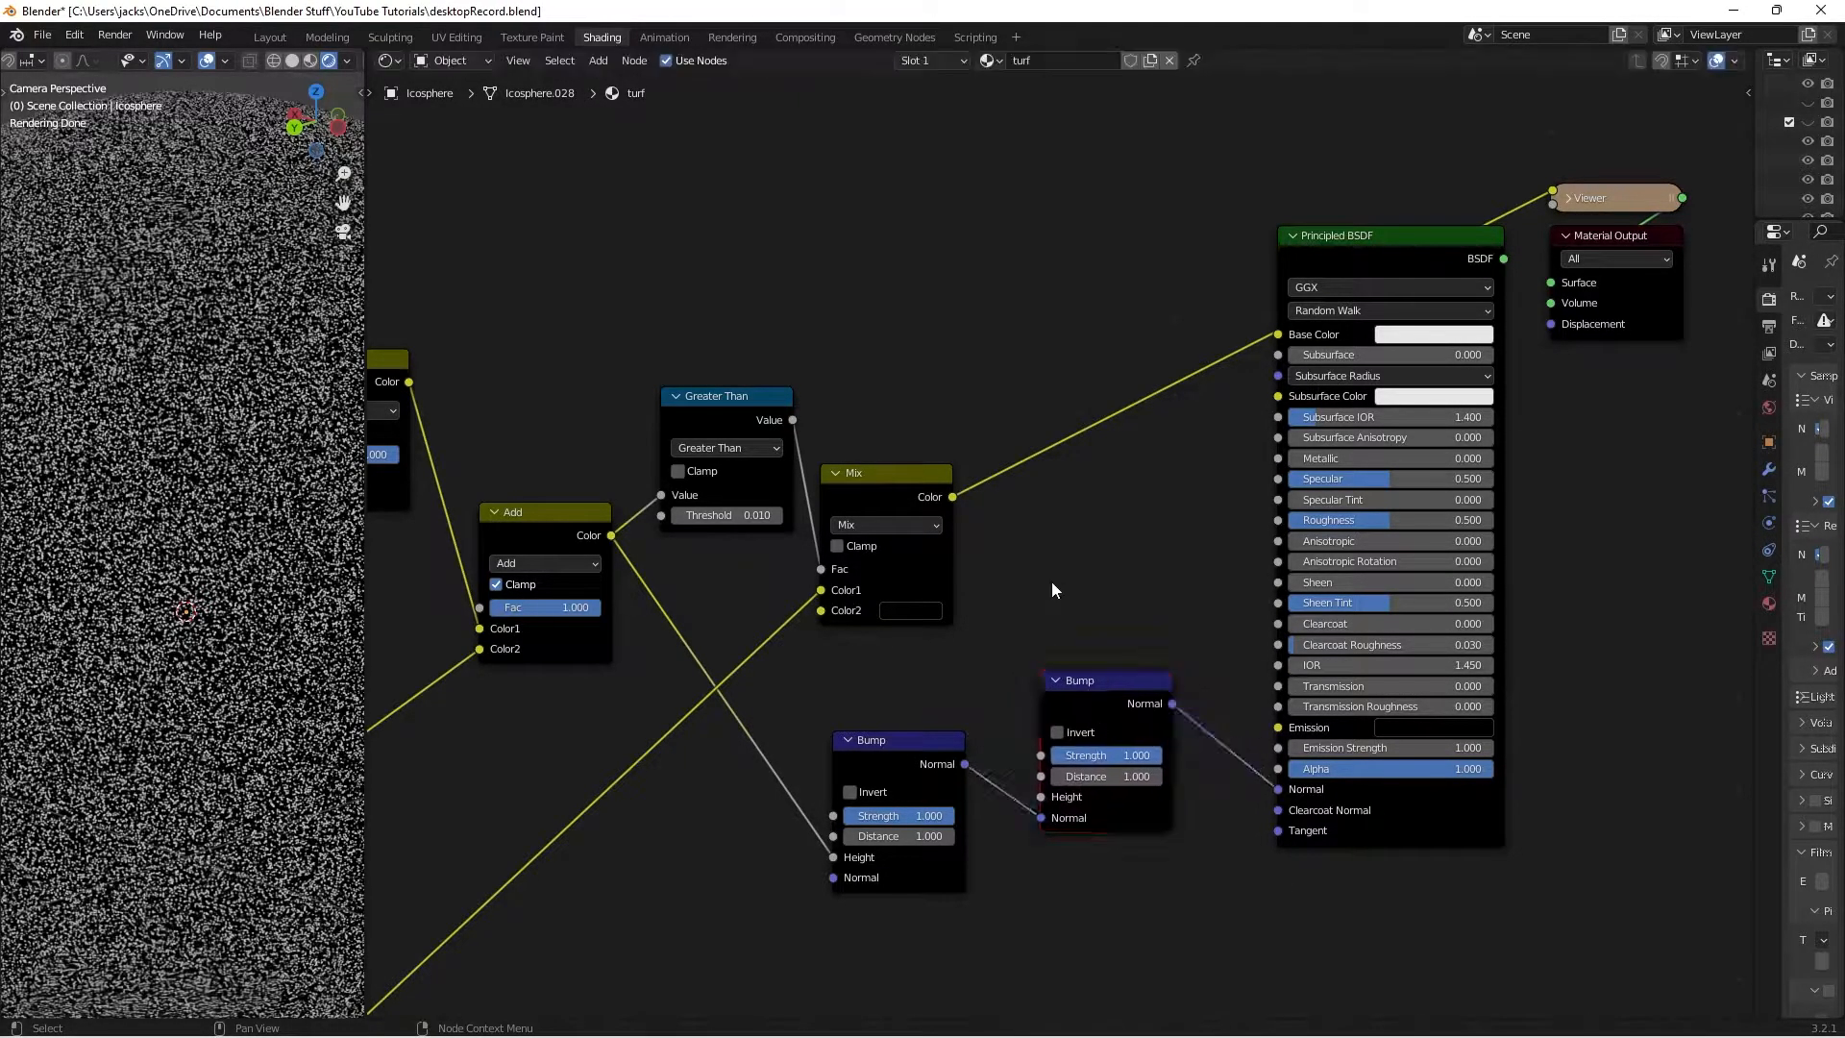
Connect the Mix node's Color to the second Bump's Height, set its Strength to 0.05 and preview its output
{"action": "left_click_drag", "start_coordinate": [953, 497], "coordinate": [1041, 797]}
{"action": "double_click", "coordinate": [1093, 755]}
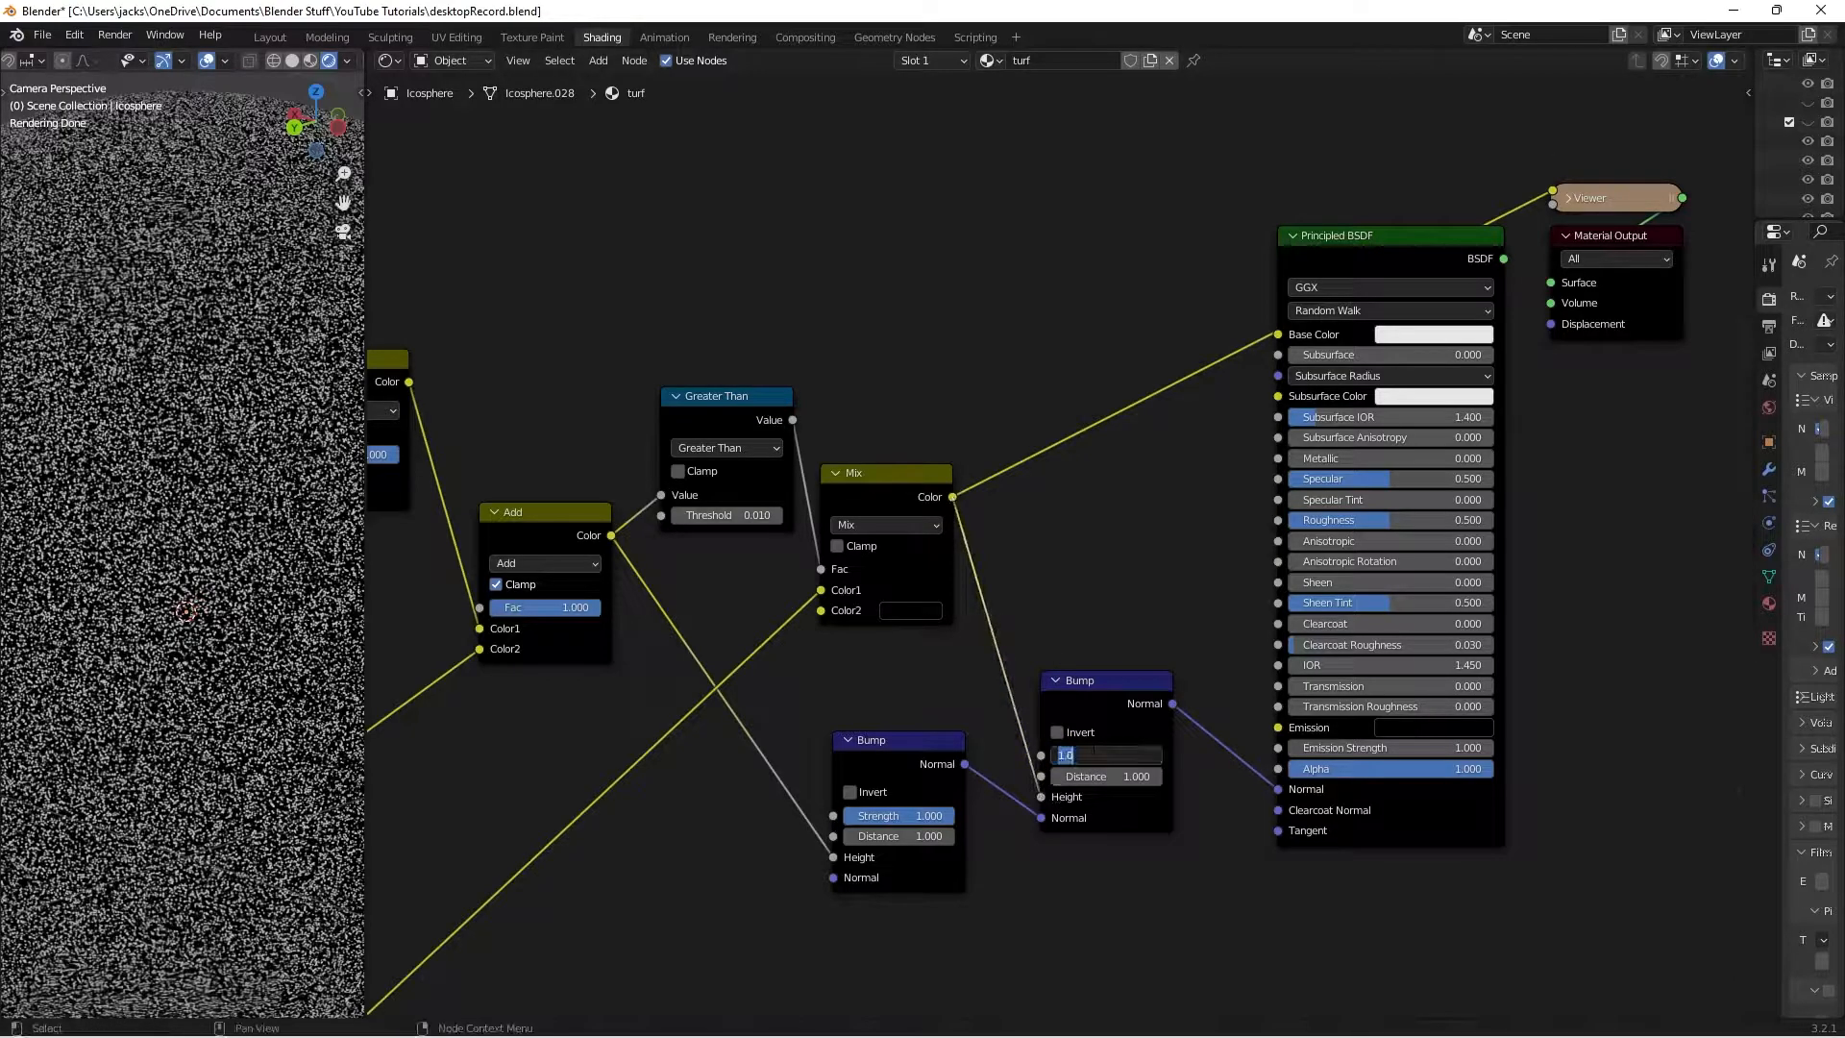
{"action": "key", "text": "BackSpace"}
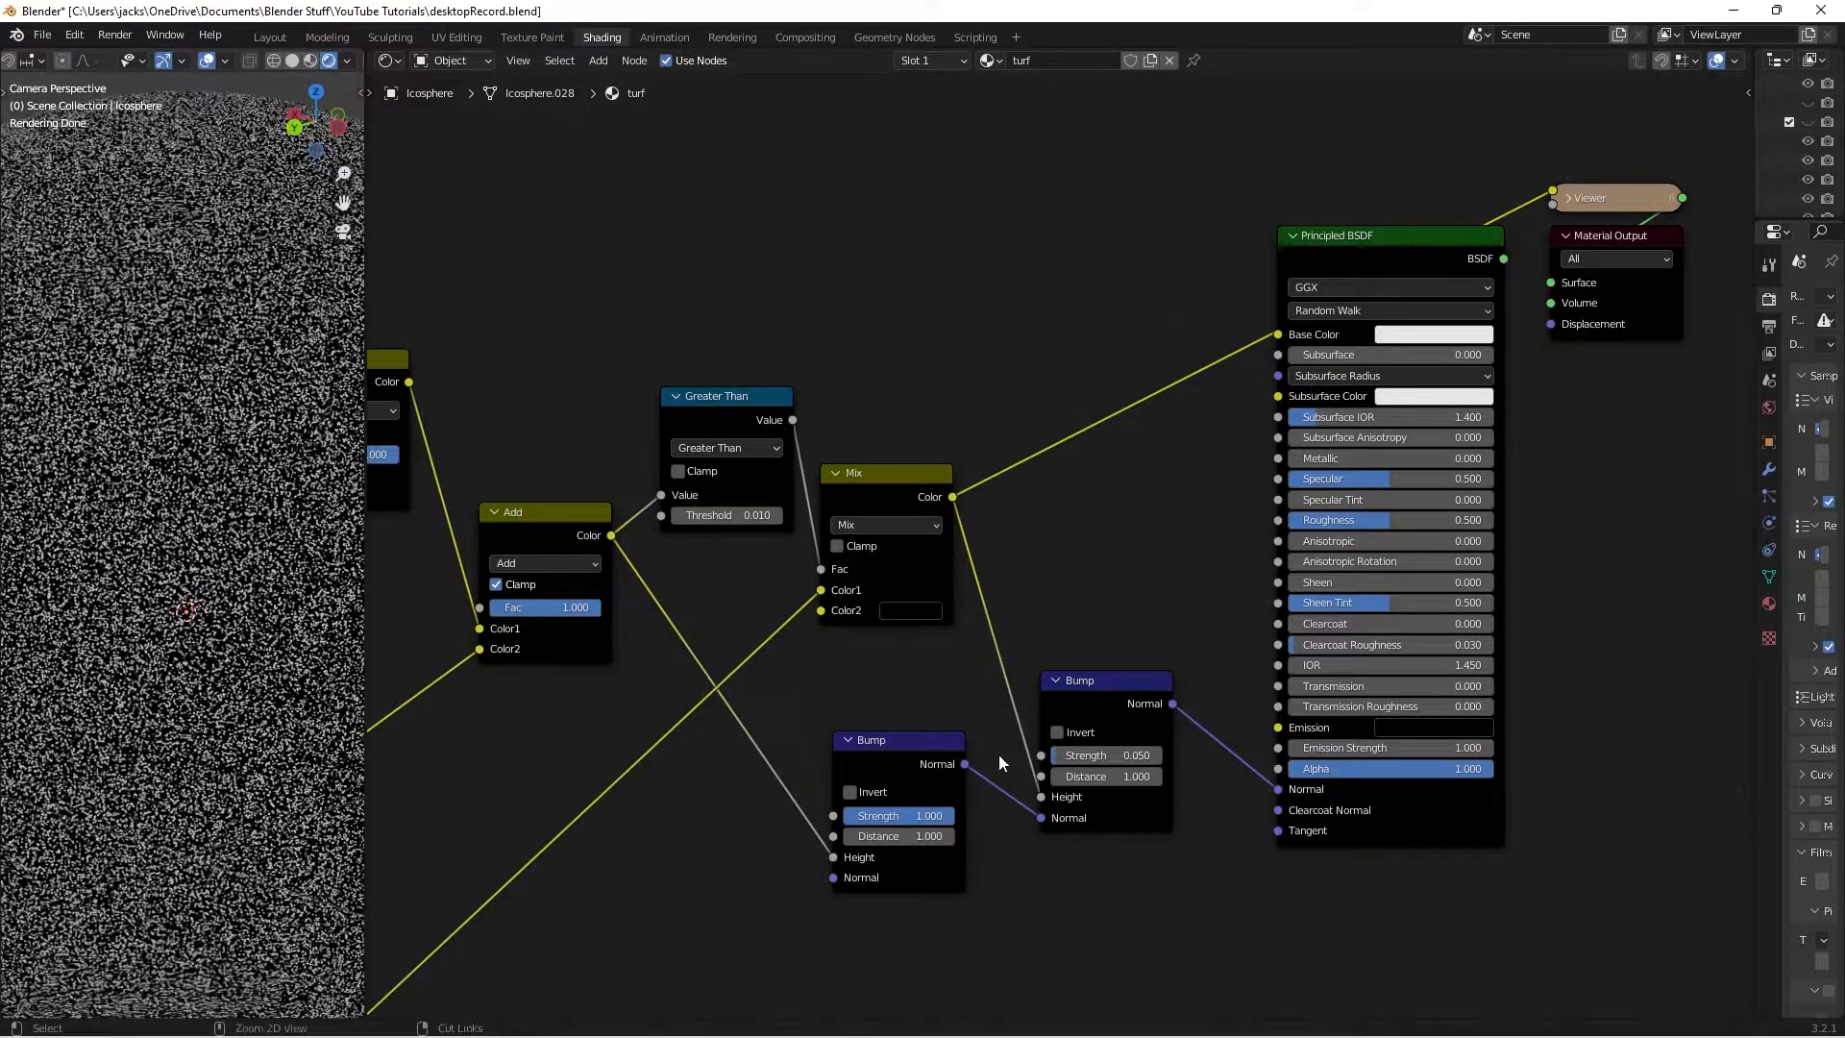
{"action": "left_click", "coordinate": [1079, 684], "text": "ctrl+shift"}
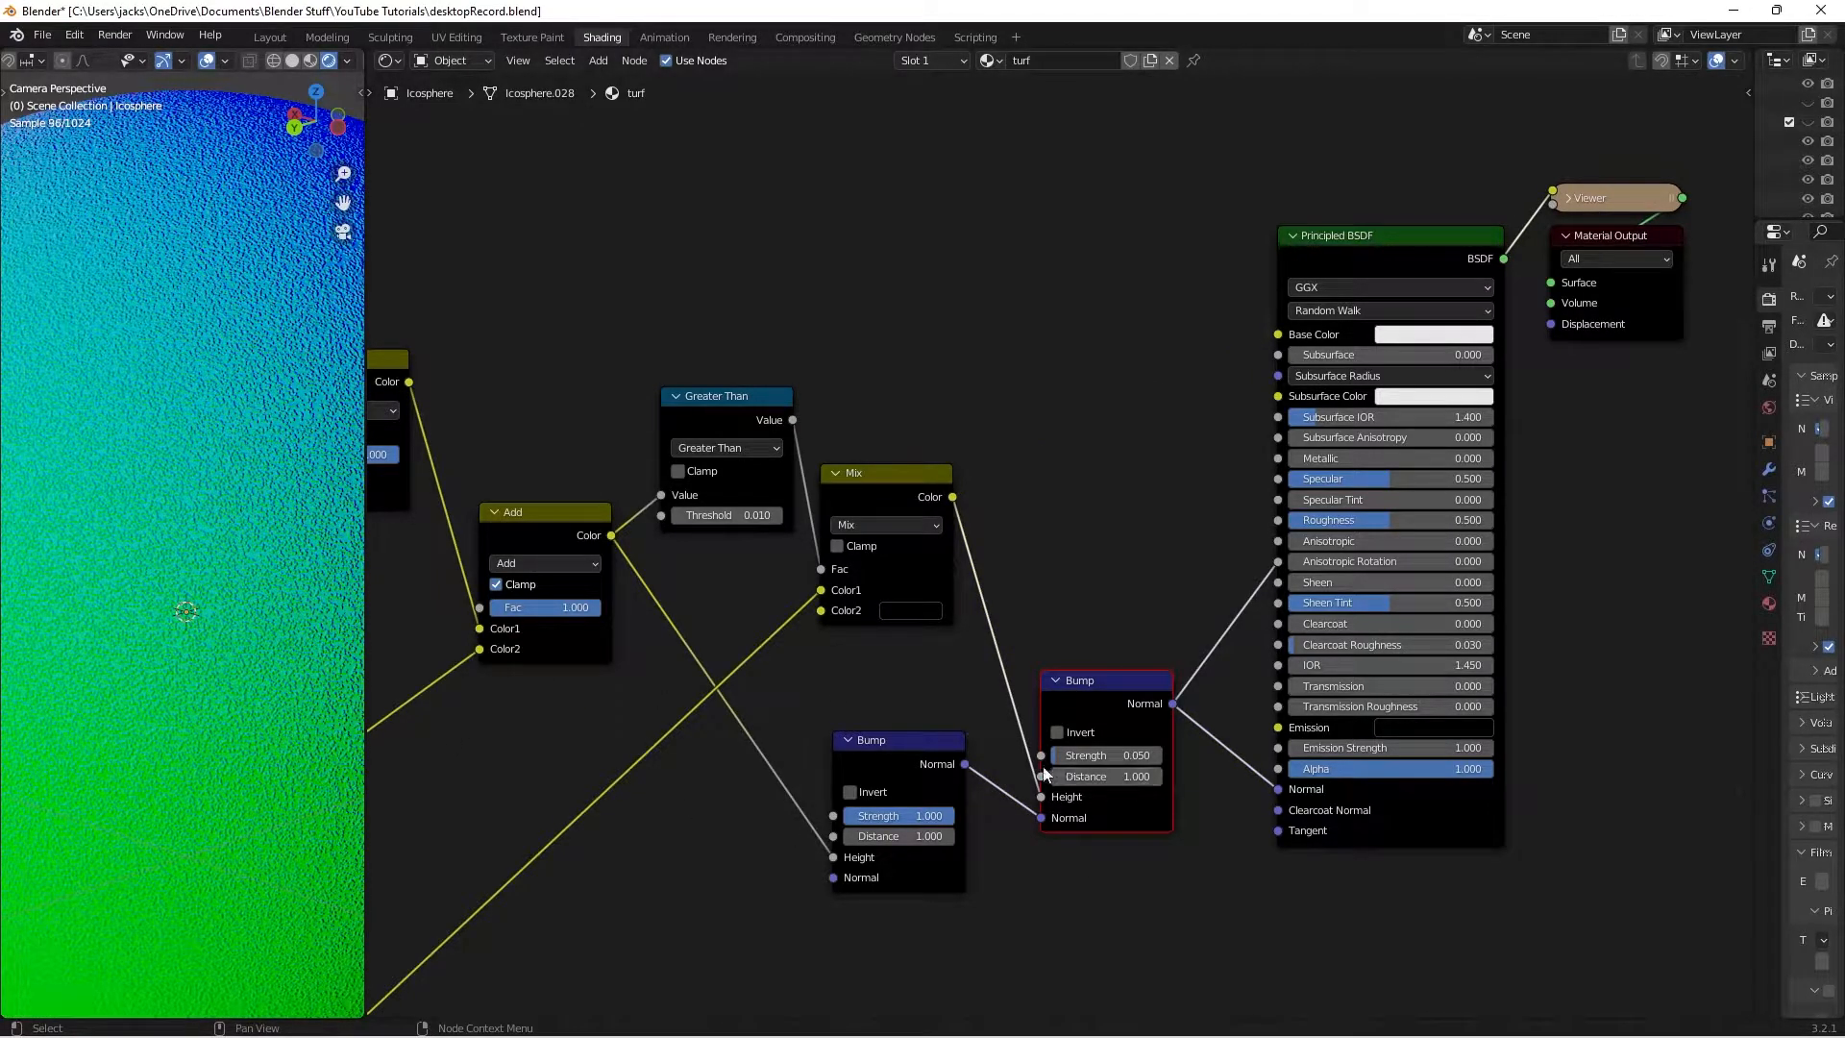
Set the second Bump's Strength to 0.1 with the first Bump temporarily unlinked, restore that Normal link and save
{"action": "right_click_drag", "start_coordinate": [982, 841], "coordinate": [987, 849], "text": "ctrl"}
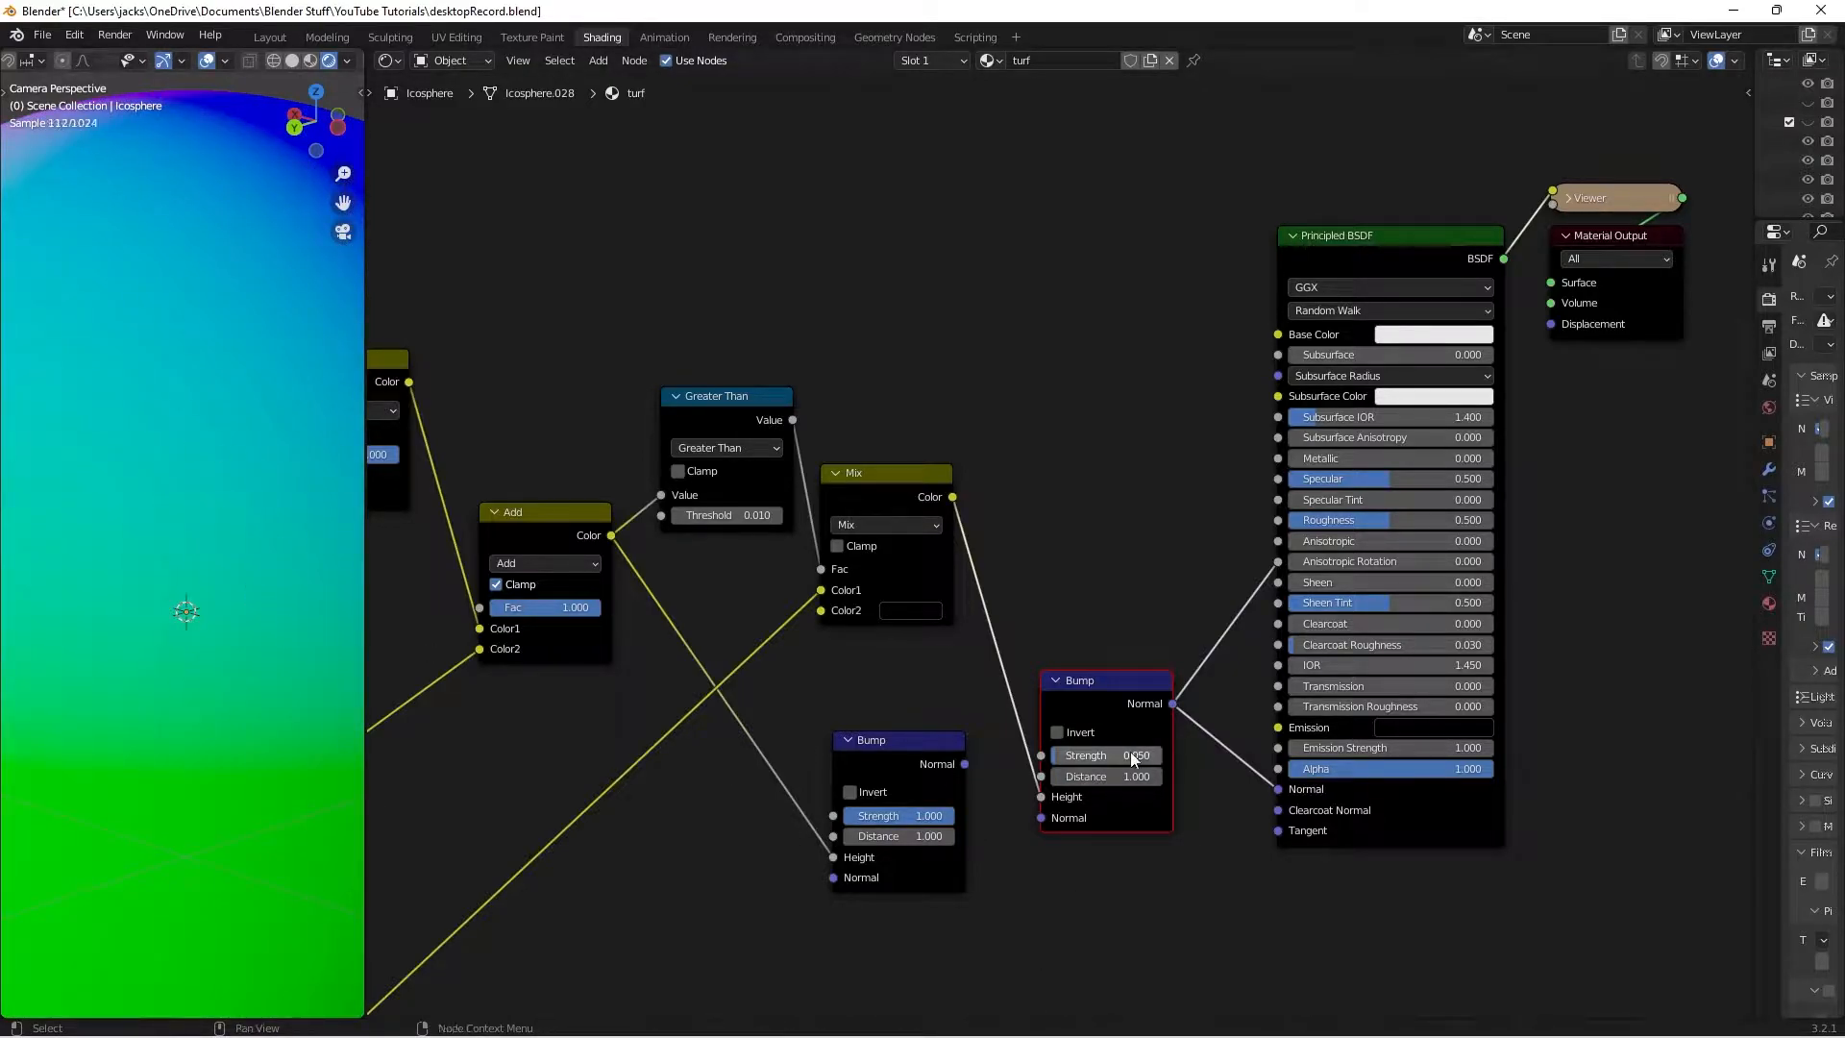
{"action": "left_click", "coordinate": [1160, 758]}
{"action": "type", "text": "0.1"}
{"action": "key", "text": "Return"}
{"action": "left_click_drag", "start_coordinate": [964, 764], "coordinate": [1040, 818]}
{"action": "key", "text": "ctrl+s"}
Nudge the Greater Than node and move the whole Voronoi-to-Bump group closer to the Mapping node
{"action": "scroll", "coordinate": [870, 522], "scroll_direction": "down", "scroll_amount": 2}
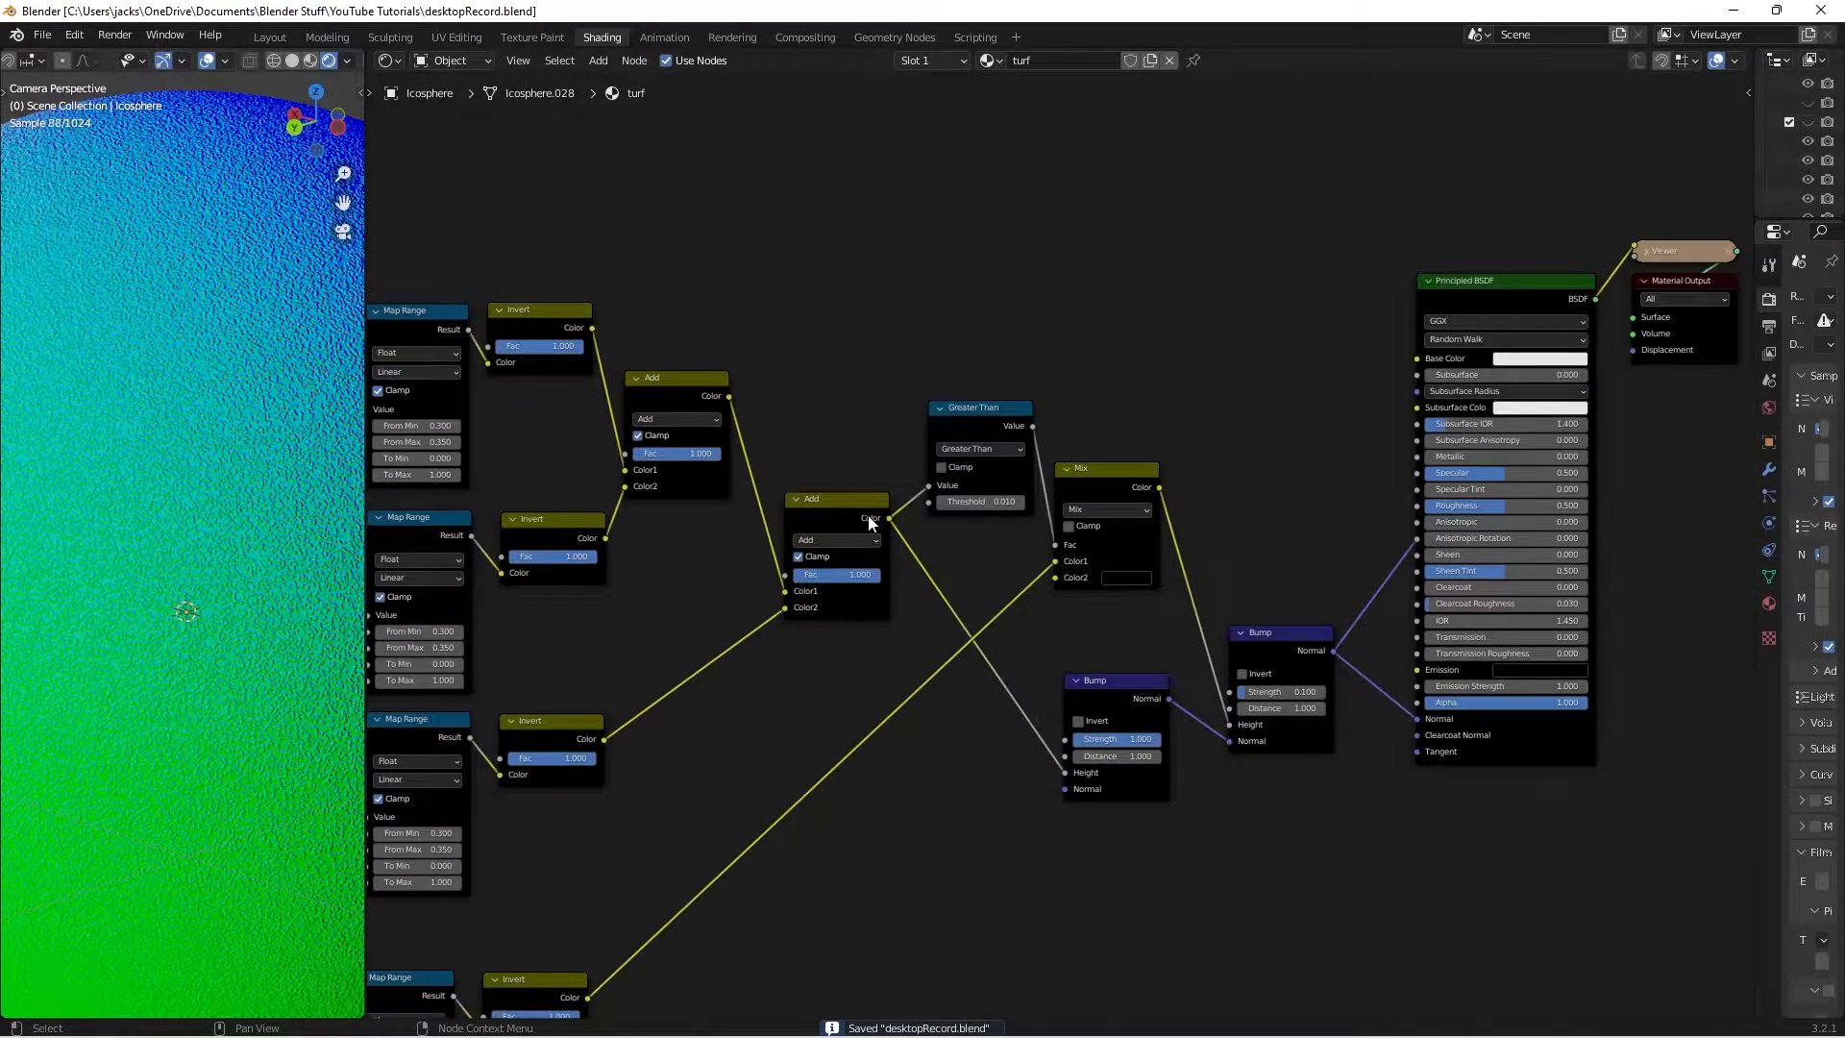
{"action": "left_click_drag", "start_coordinate": [955, 409], "coordinate": [947, 408]}
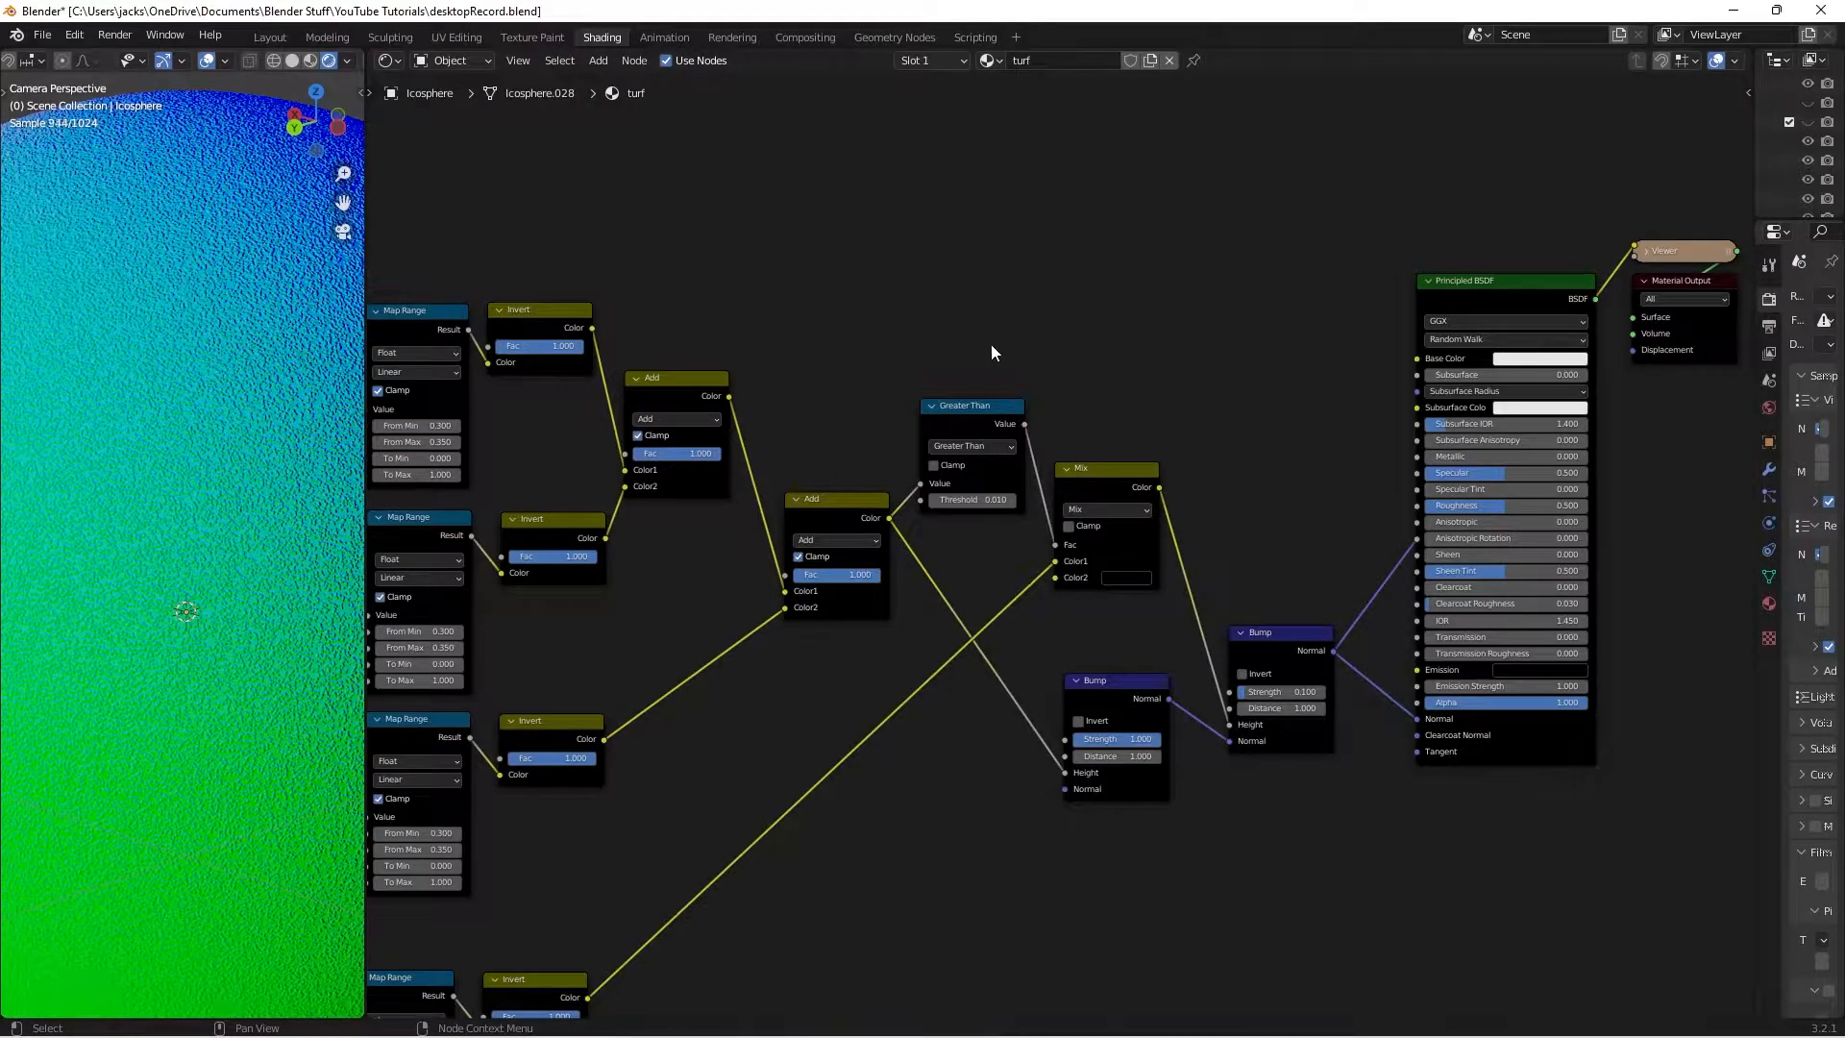
{"action": "scroll", "coordinate": [993, 353], "scroll_direction": "down", "scroll_amount": 4}
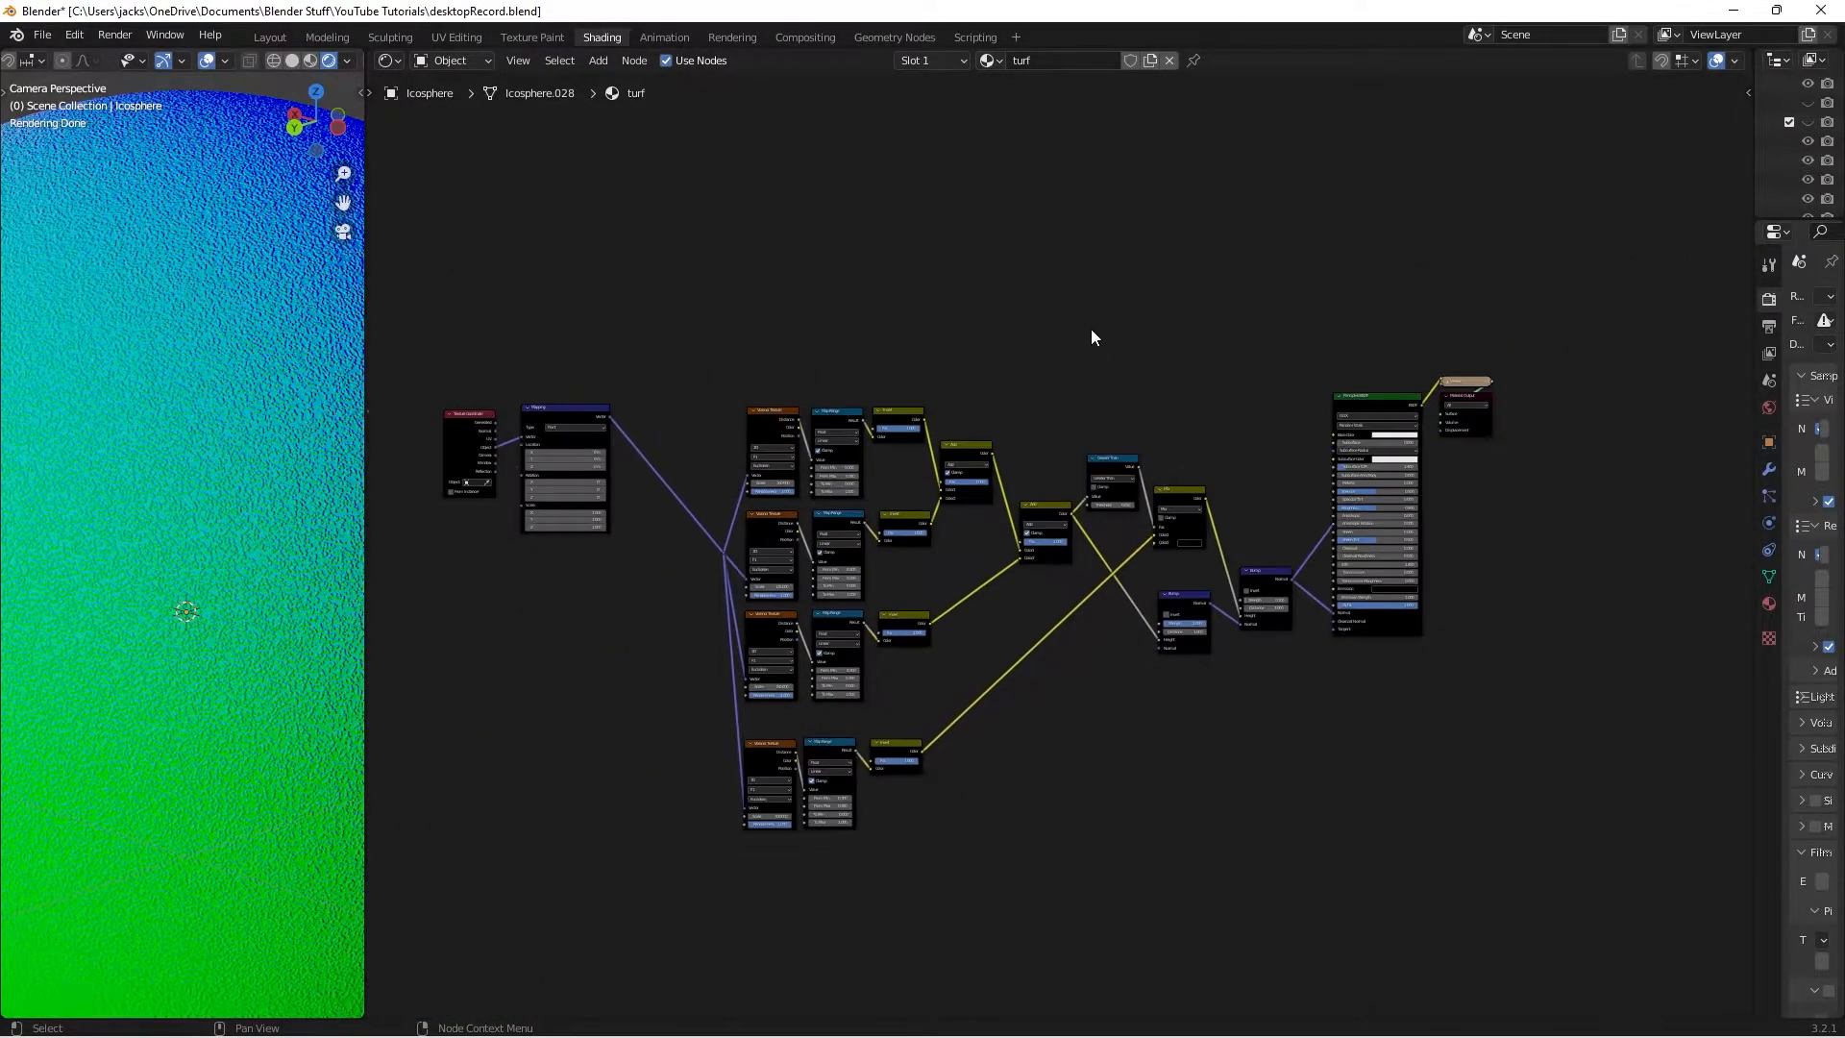
{"action": "left_click_drag", "start_coordinate": [684, 400], "coordinate": [1263, 878]}
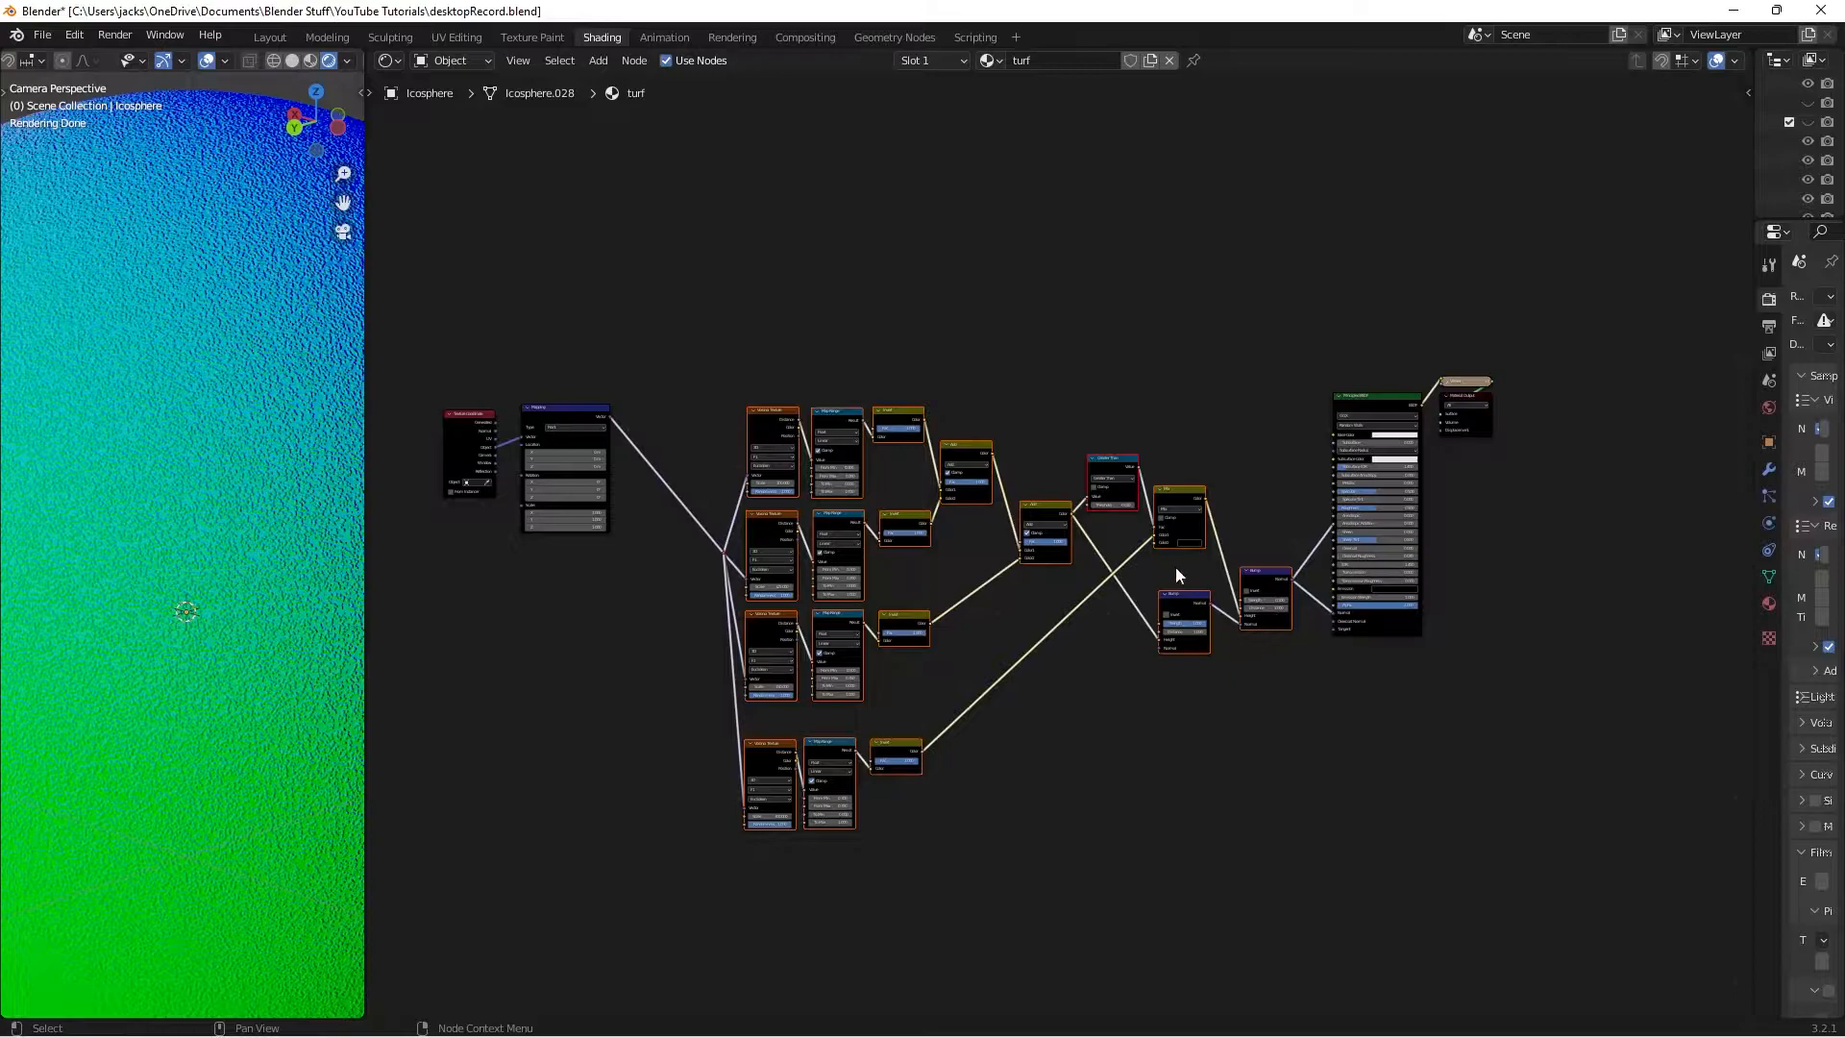
{"action": "key", "text": "g"}
{"action": "left_click", "coordinate": [1098, 652]}
{"action": "left_click", "coordinate": [1013, 640]}
{"action": "left_click_drag", "start_coordinate": [953, 595], "coordinate": [939, 596]}
Add a Noise Texture node in the empty space above the Voronoi layers
{"action": "middle_click_drag", "start_coordinate": [911, 413], "coordinate": [940, 670]}
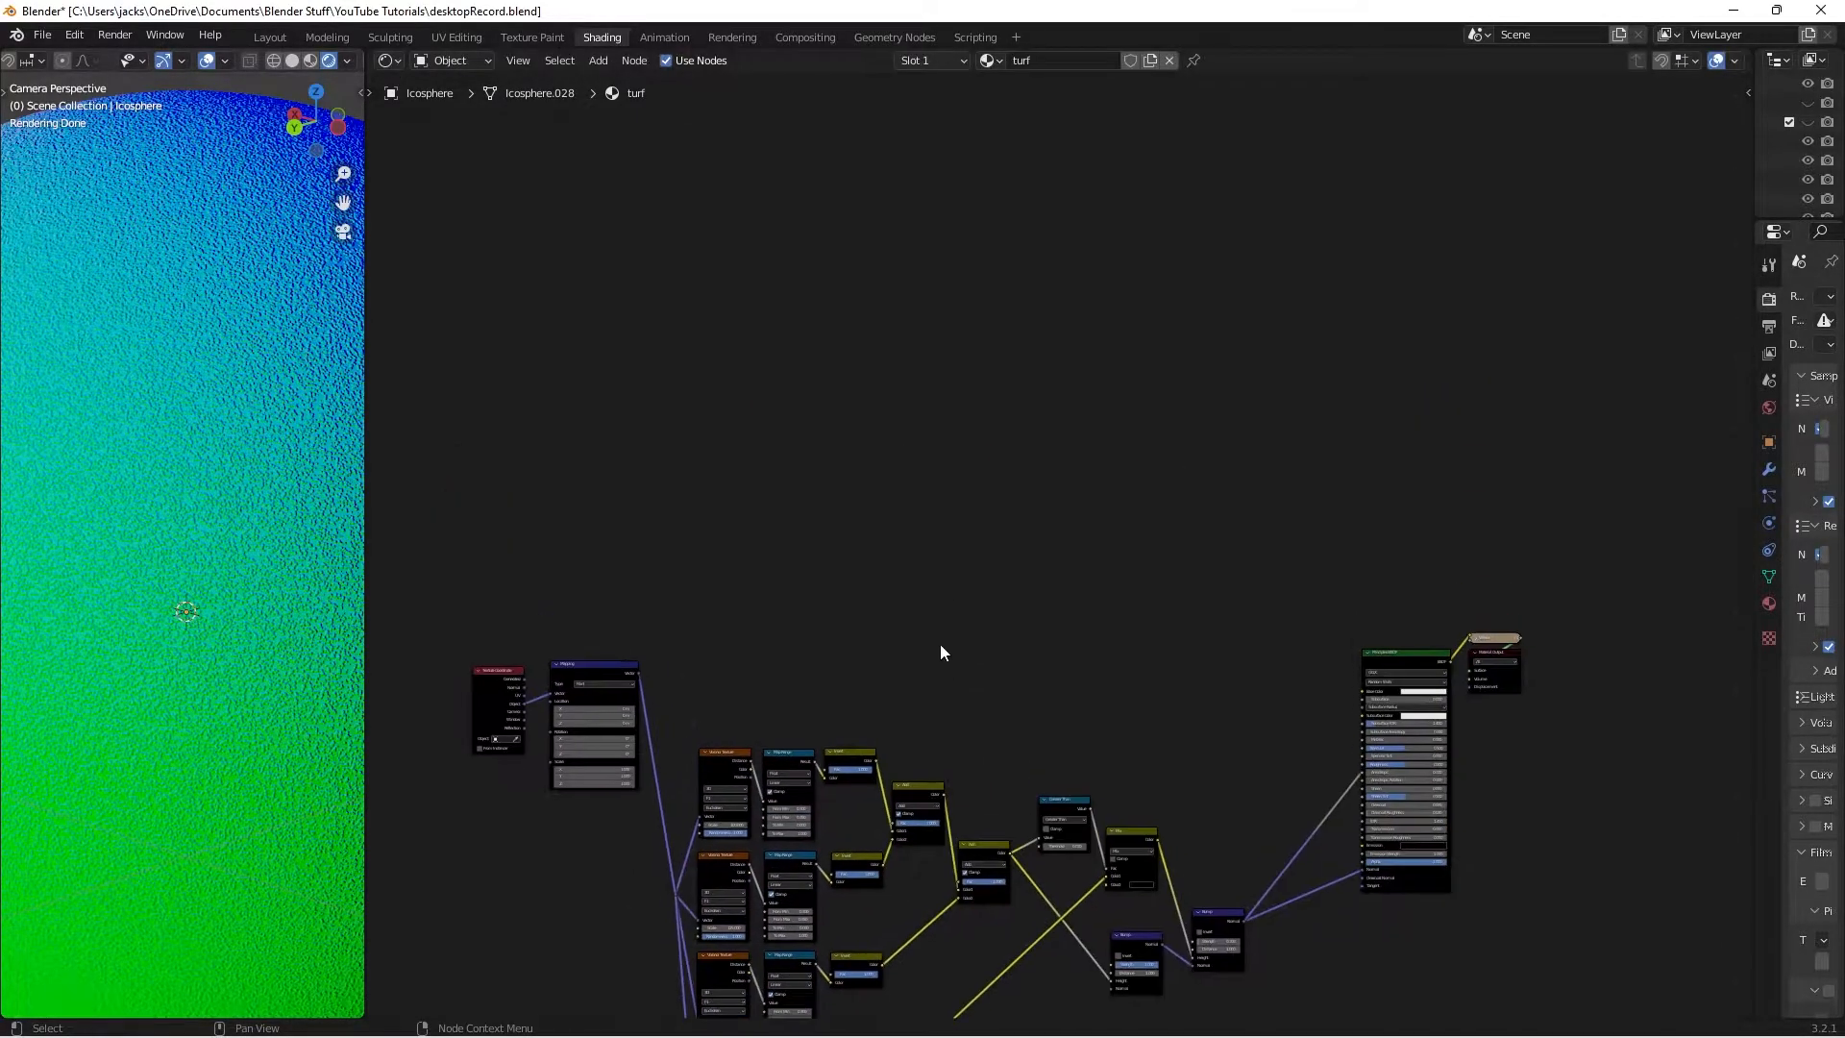
{"action": "scroll", "coordinate": [952, 680], "scroll_direction": "up", "scroll_amount": 1}
{"action": "key", "text": "shift+a"}
{"action": "left_click", "coordinate": [965, 688]}
{"action": "type", "text": "noise"}
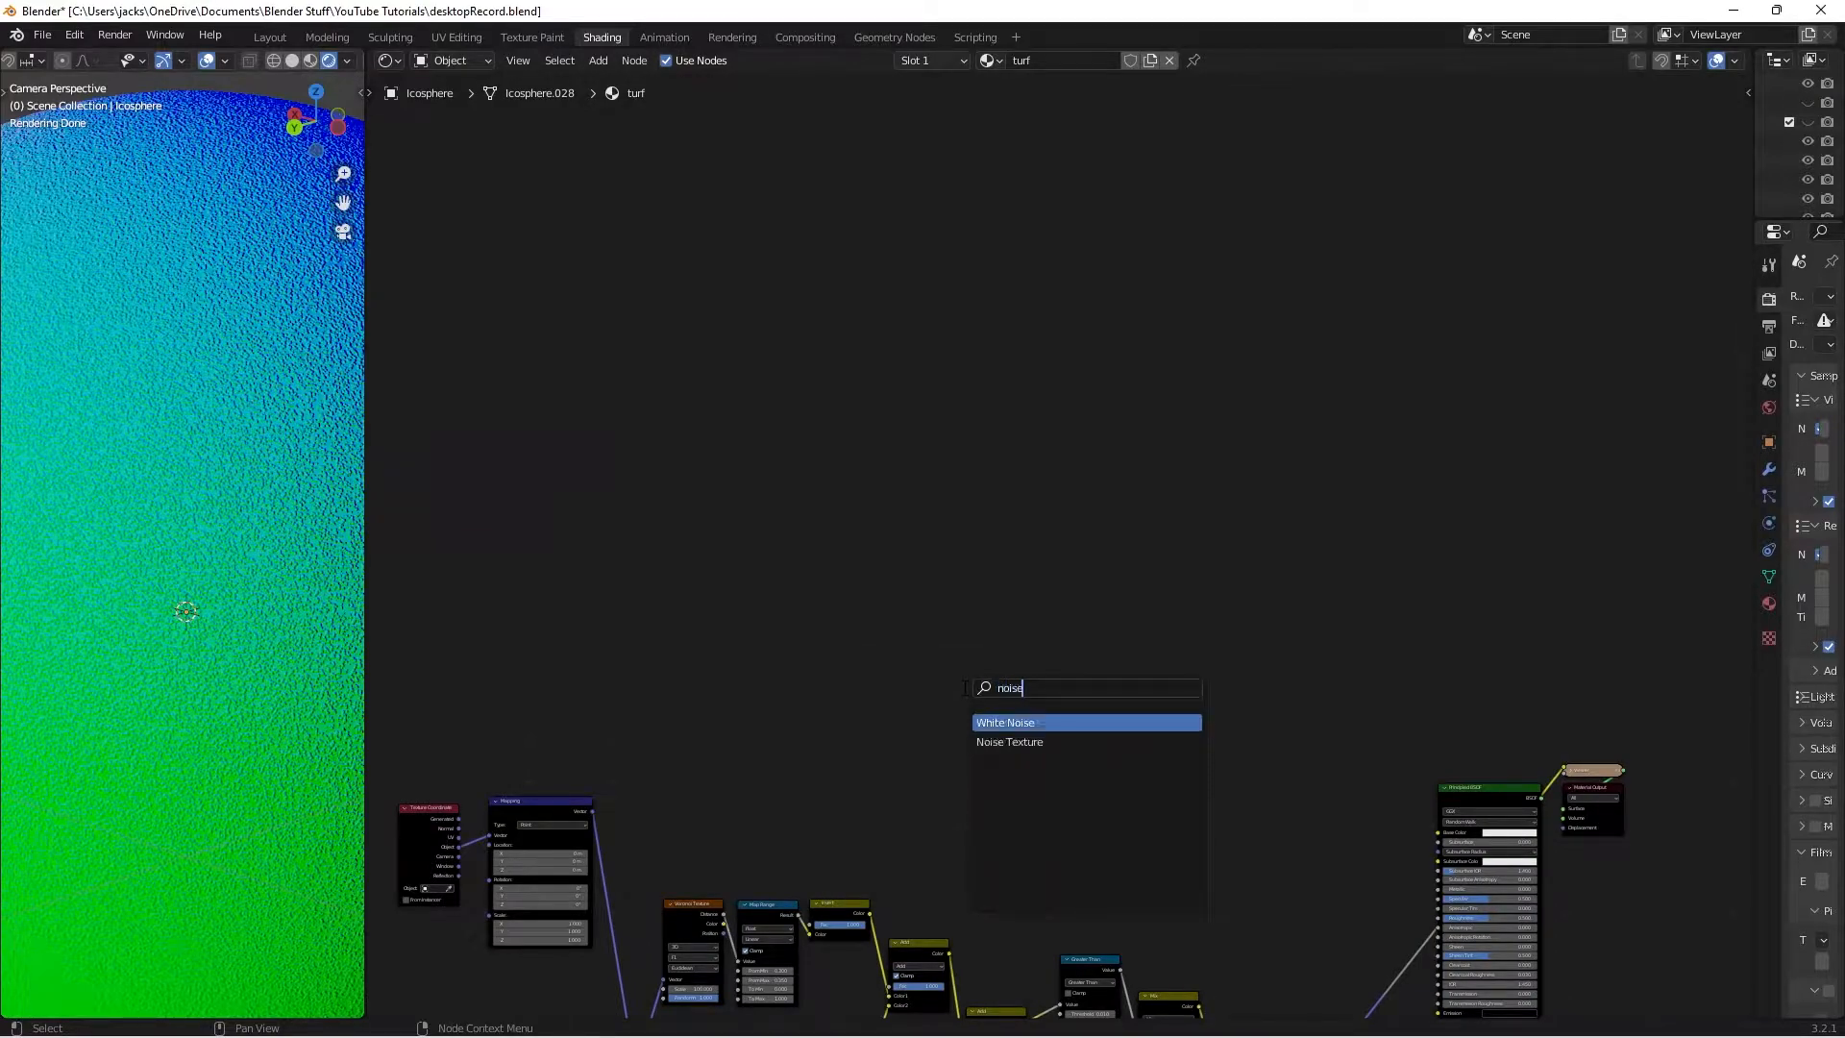
{"action": "left_click", "coordinate": [1009, 742]}
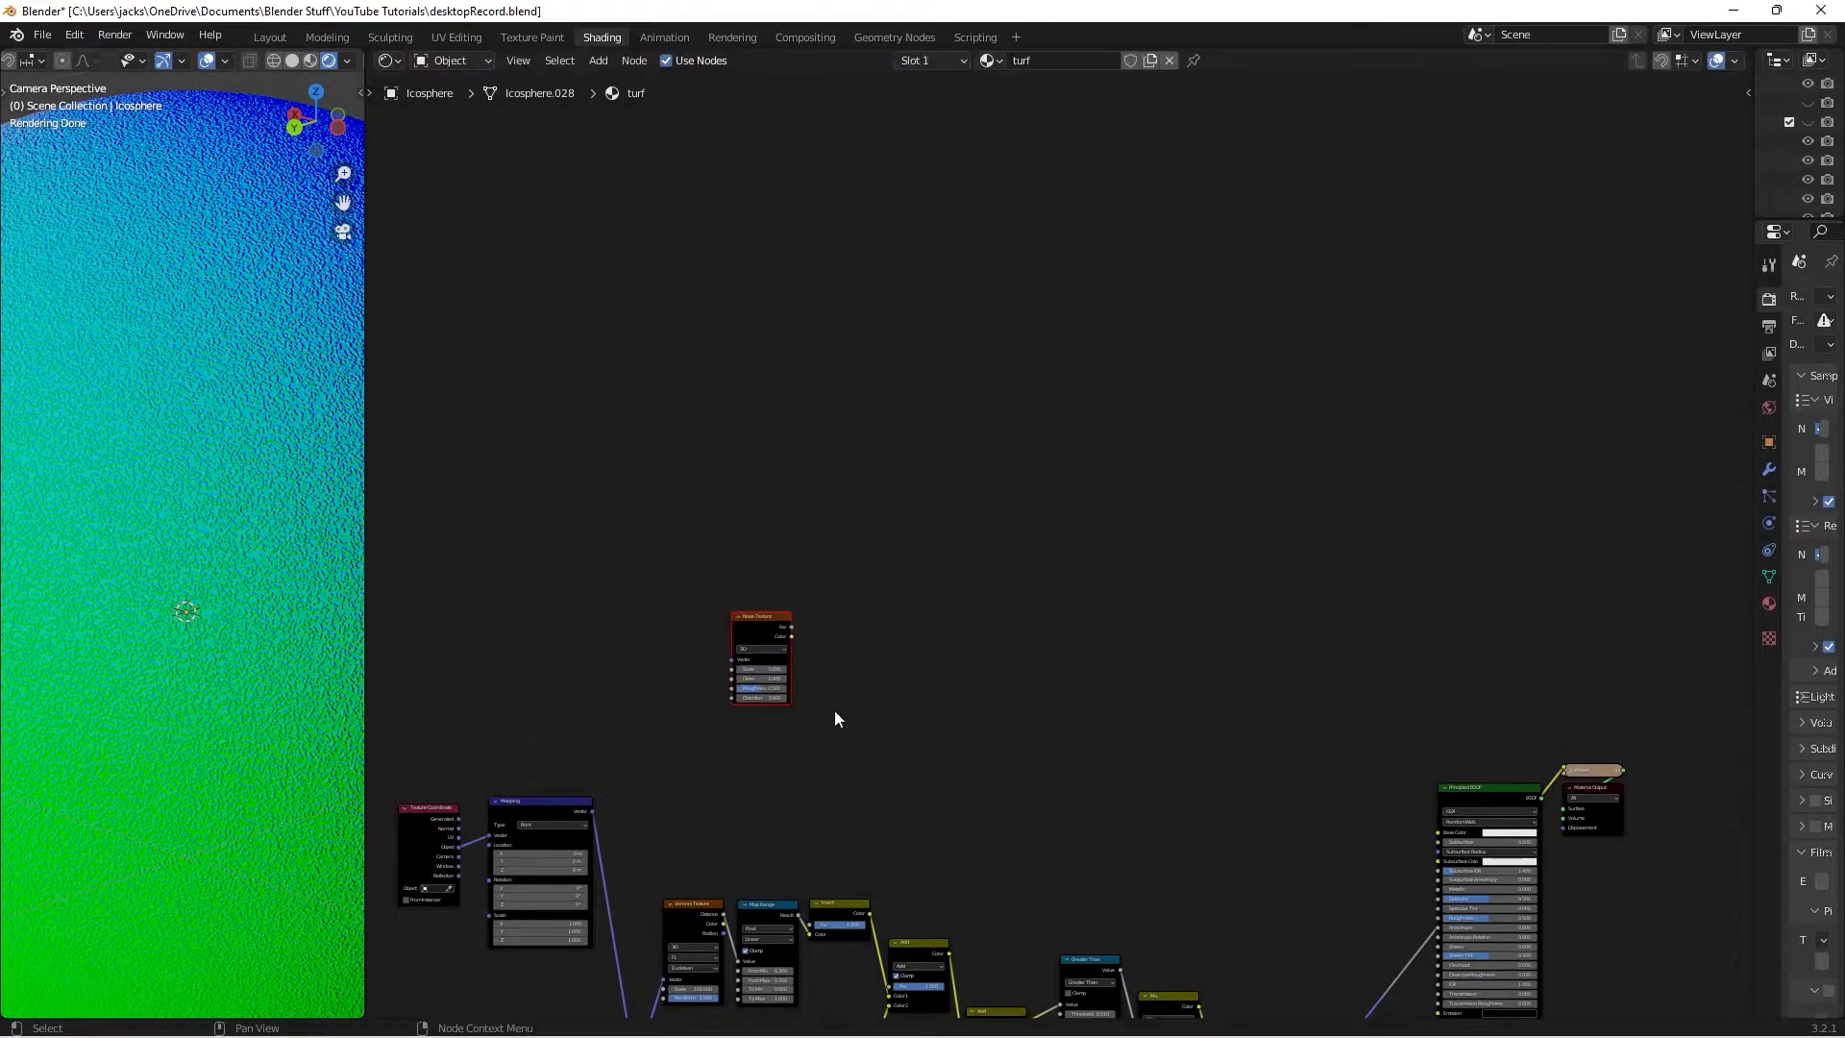
Connect the Mapping node's Vector to the Noise Texture's Vector and place a reroute point on that link
{"action": "scroll", "coordinate": [832, 718], "scroll_direction": "up", "scroll_amount": 2}
{"action": "middle_click_drag", "start_coordinate": [954, 736], "coordinate": [1105, 409]}
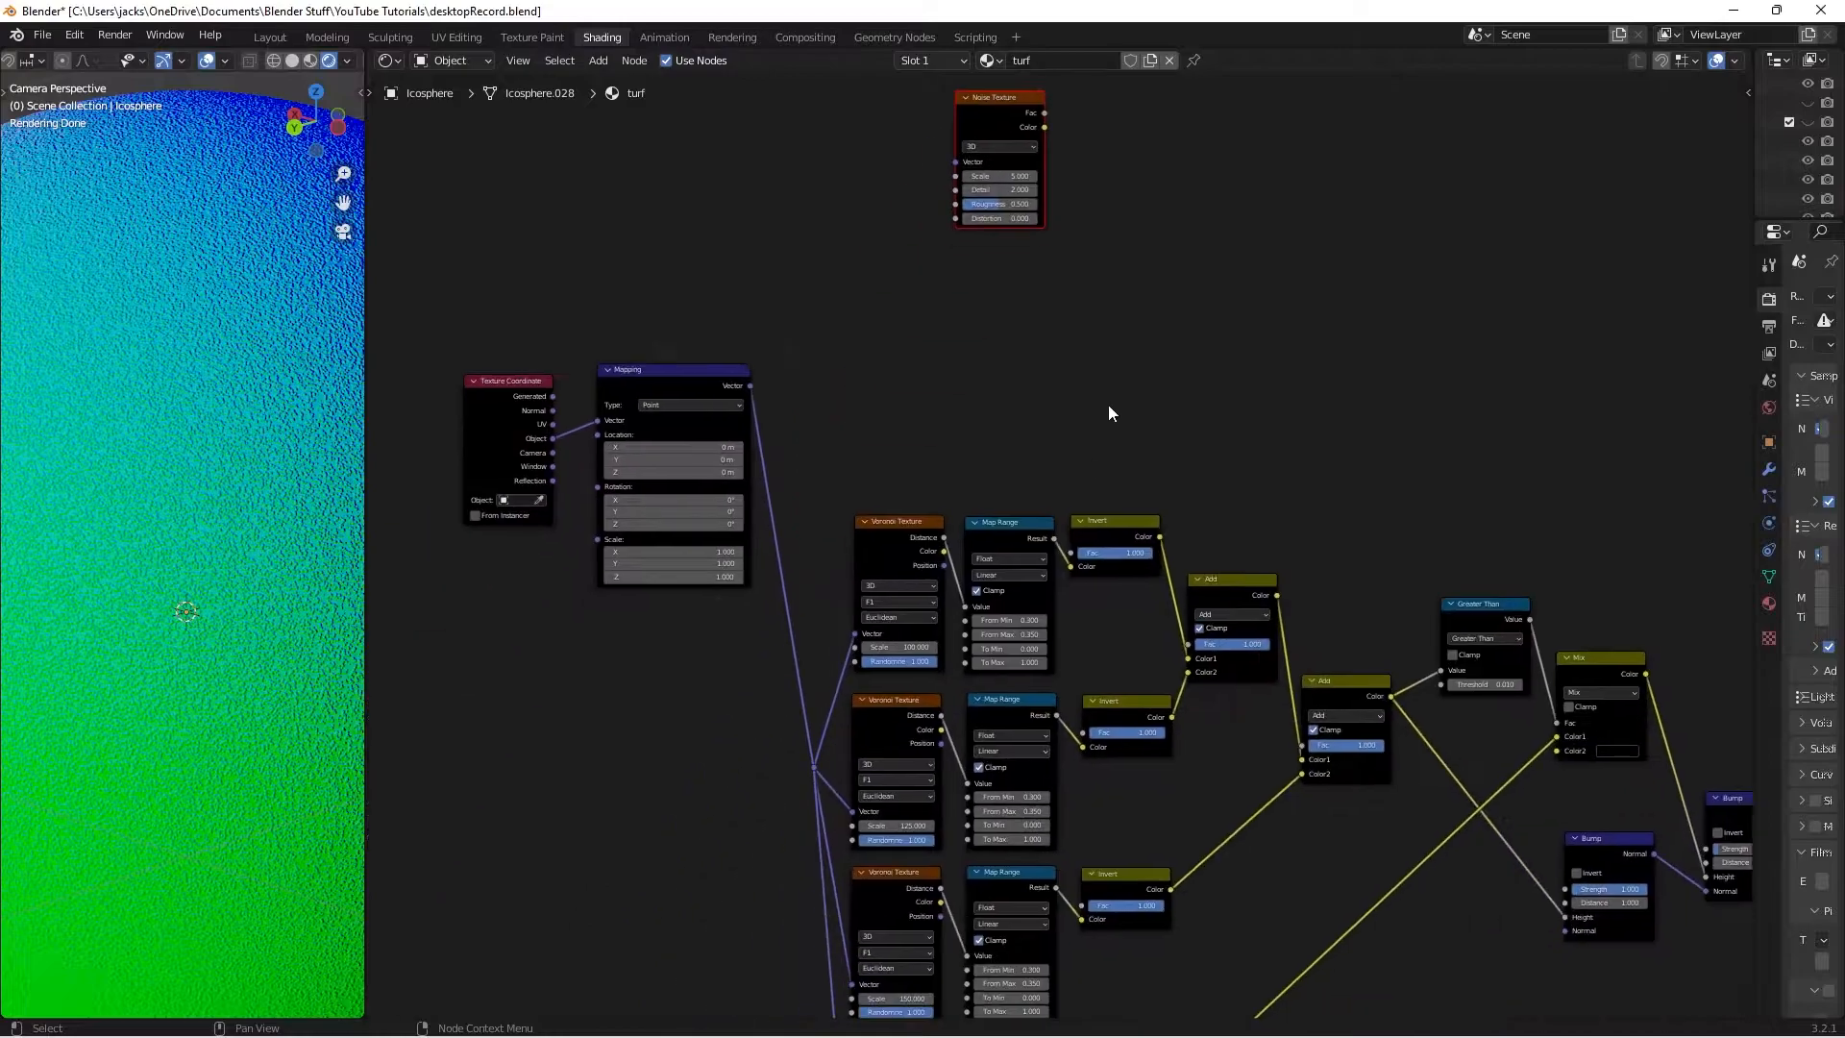
{"action": "scroll", "coordinate": [1009, 528], "scroll_direction": "down", "scroll_amount": 1}
{"action": "left_click_drag", "start_coordinate": [874, 496], "coordinate": [1268, 998]}
{"action": "middle_click_drag", "start_coordinate": [989, 107], "coordinate": [980, 367]}
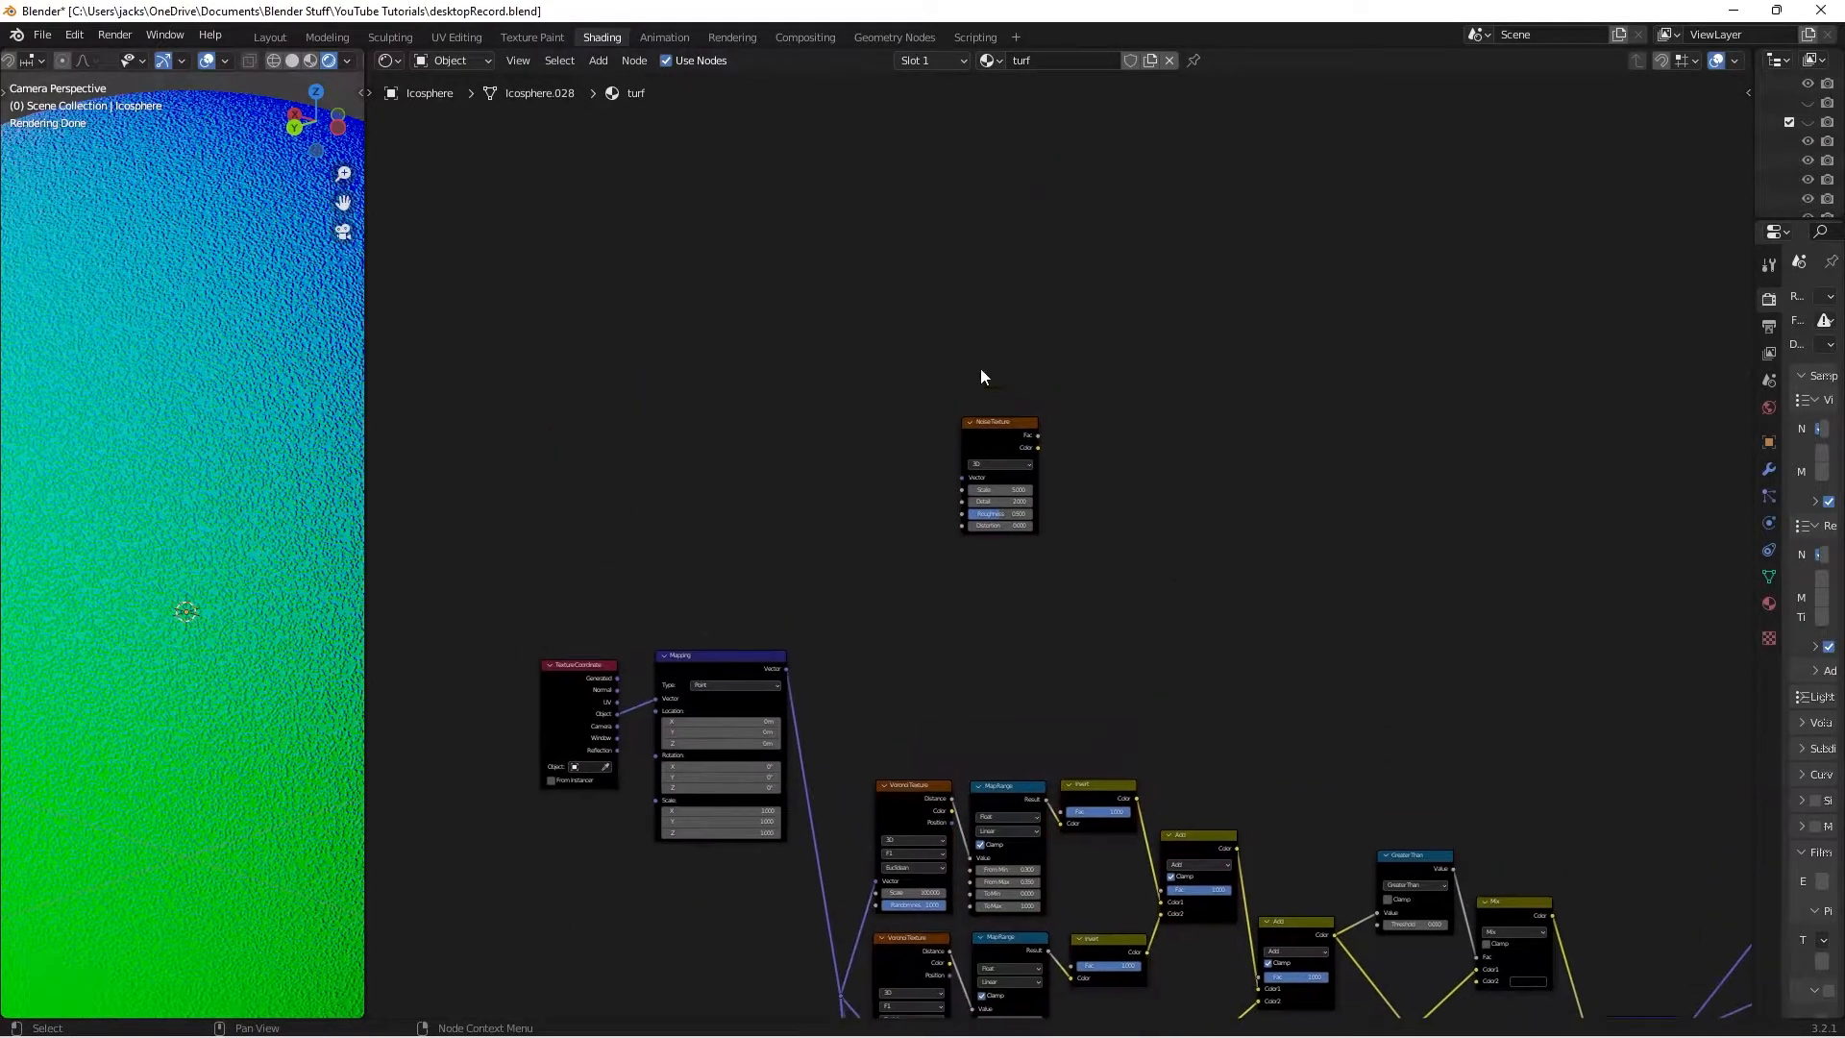
{"action": "left_click_drag", "start_coordinate": [787, 669], "coordinate": [882, 411]}
{"action": "scroll", "coordinate": [1161, 425], "scroll_direction": "up", "scroll_amount": 2}
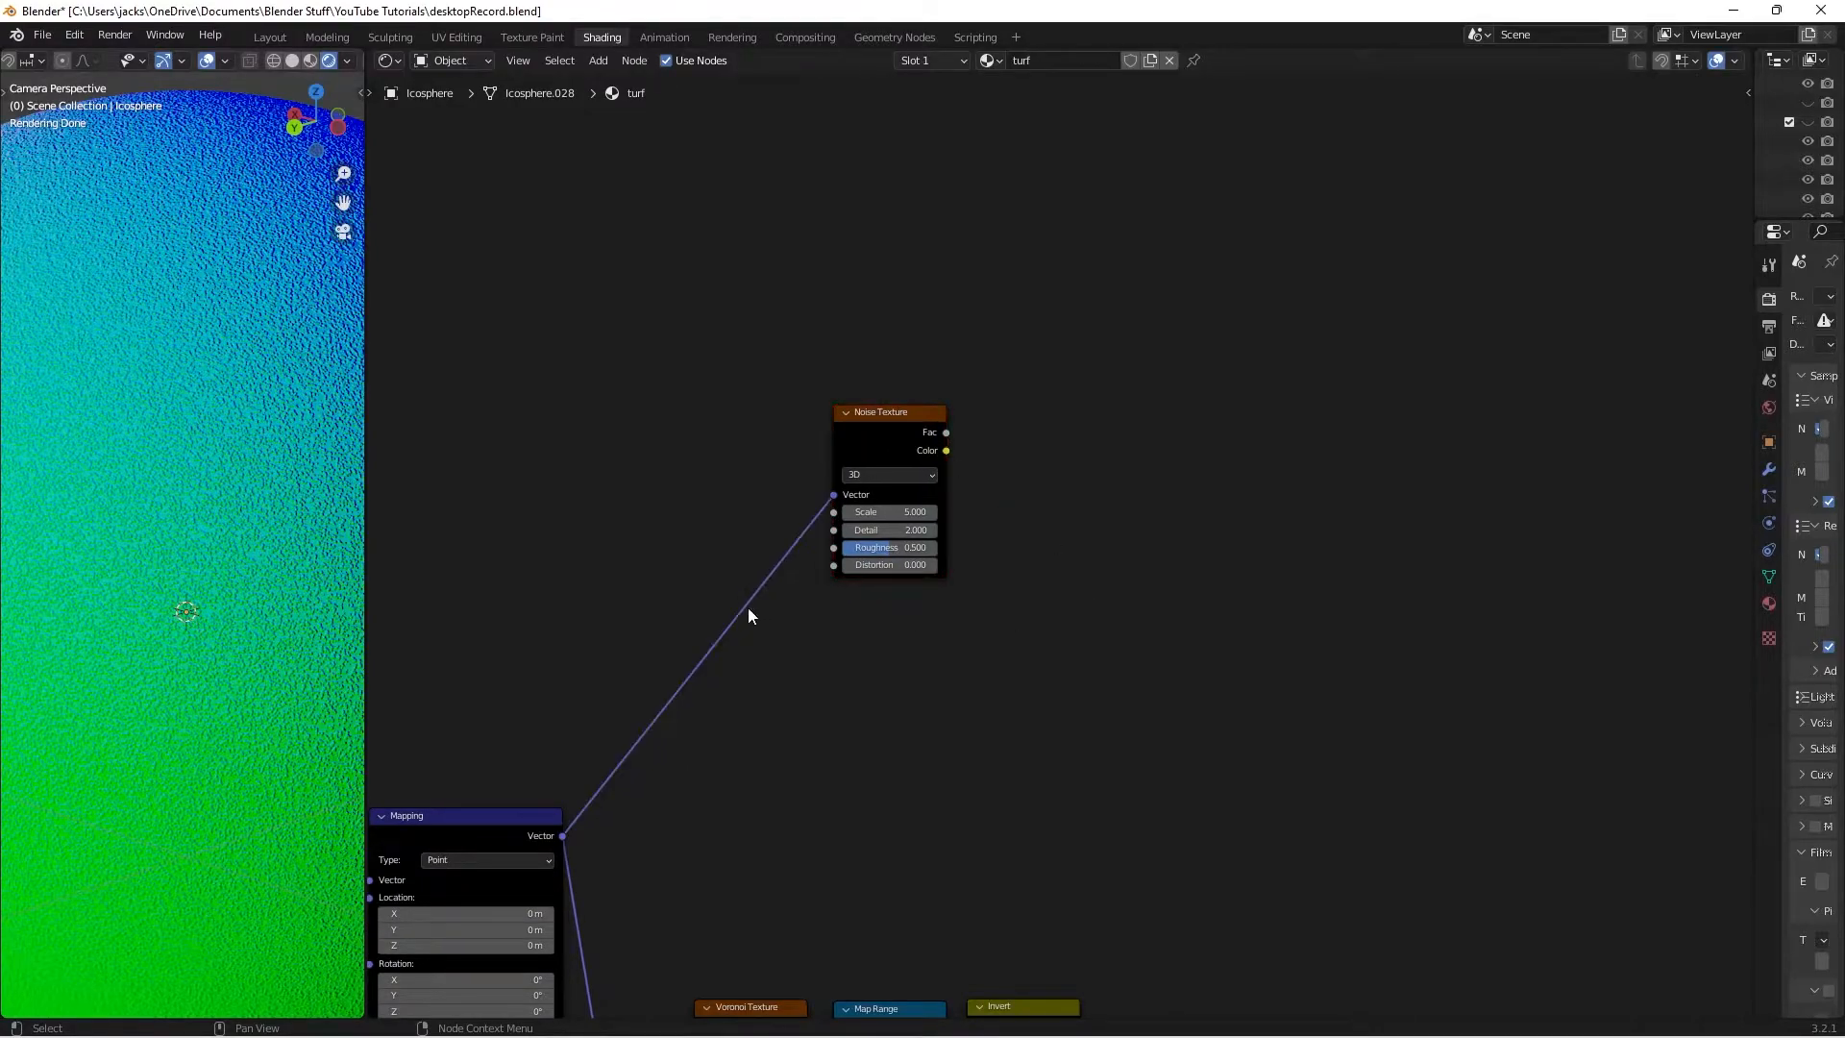
{"action": "key", "text": "g"}
{"action": "left_click", "coordinate": [720, 473]}
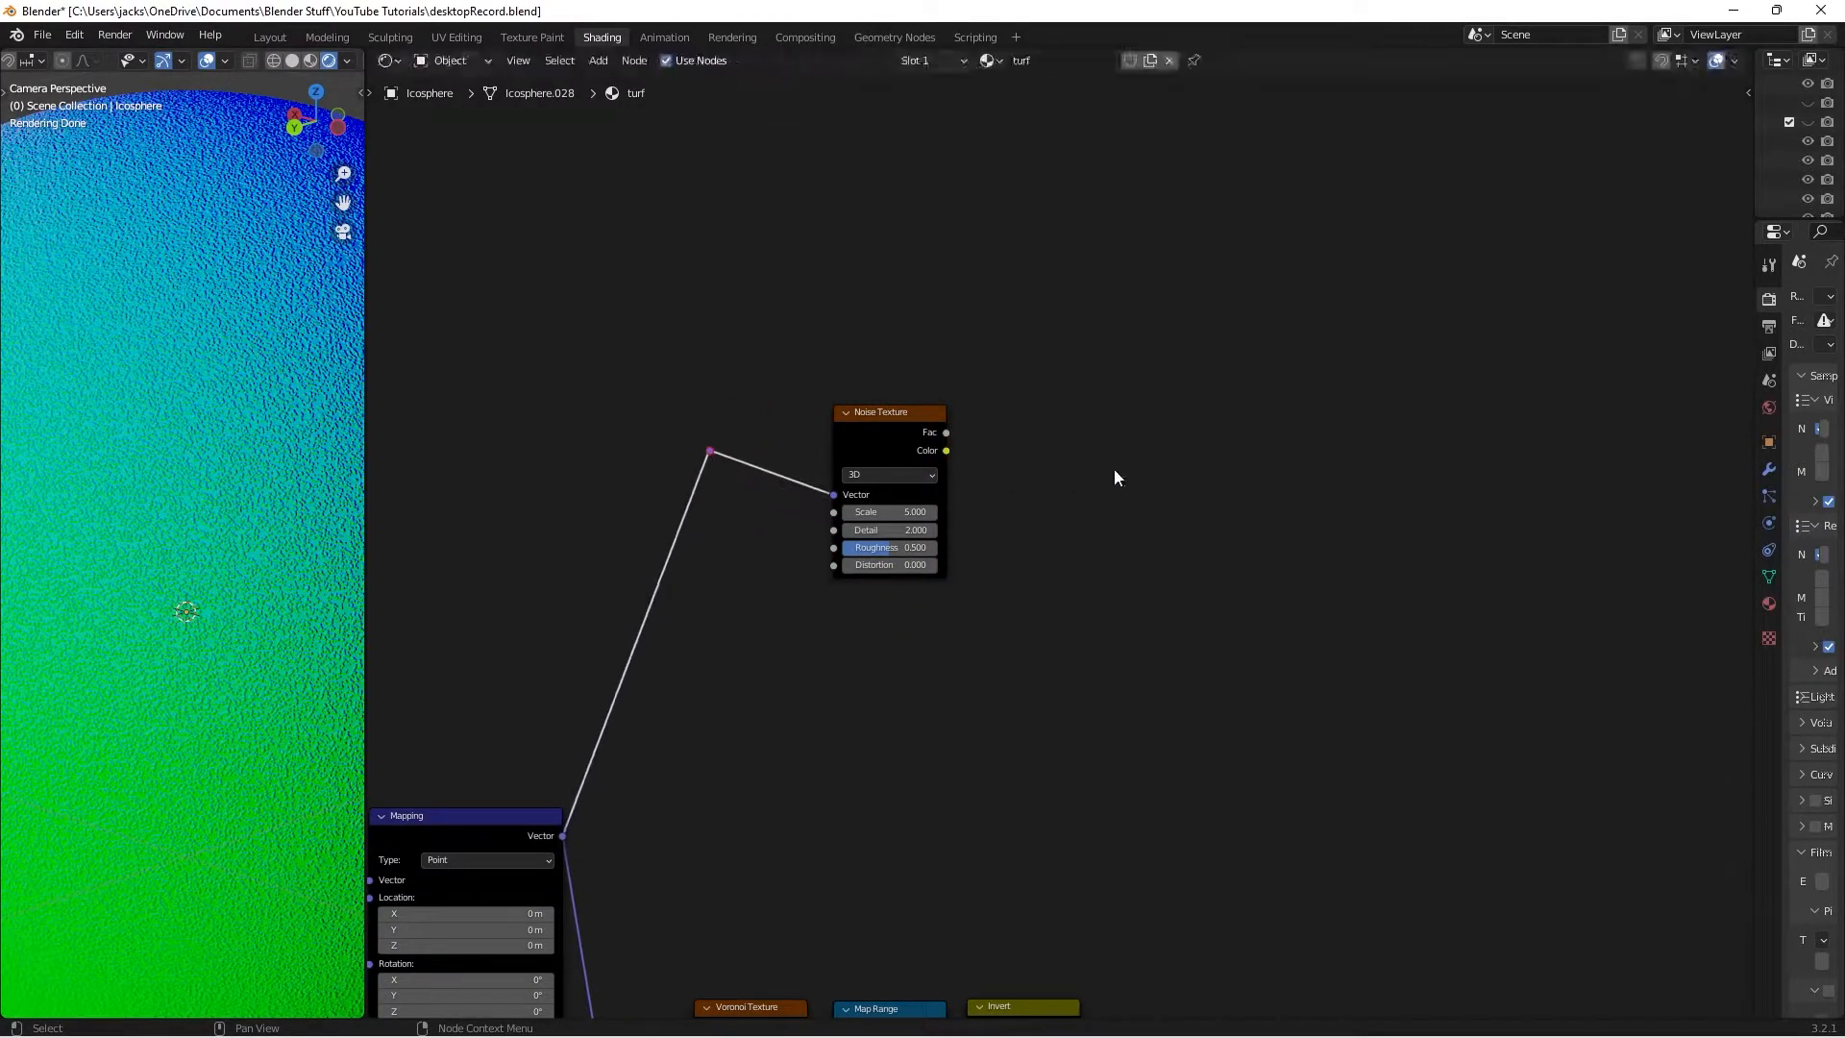
{"action": "left_click", "coordinate": [1113, 469]}
Preview the Noise Texture and set its Scale to 50 and Detail to 10
{"action": "scroll", "coordinate": [1086, 604], "scroll_direction": "up", "scroll_amount": 1}
{"action": "middle_click_drag", "start_coordinate": [1086, 612], "coordinate": [1116, 531], "text": "ctrl"}
{"action": "left_click_drag", "start_coordinate": [748, 499], "coordinate": [764, 413]}
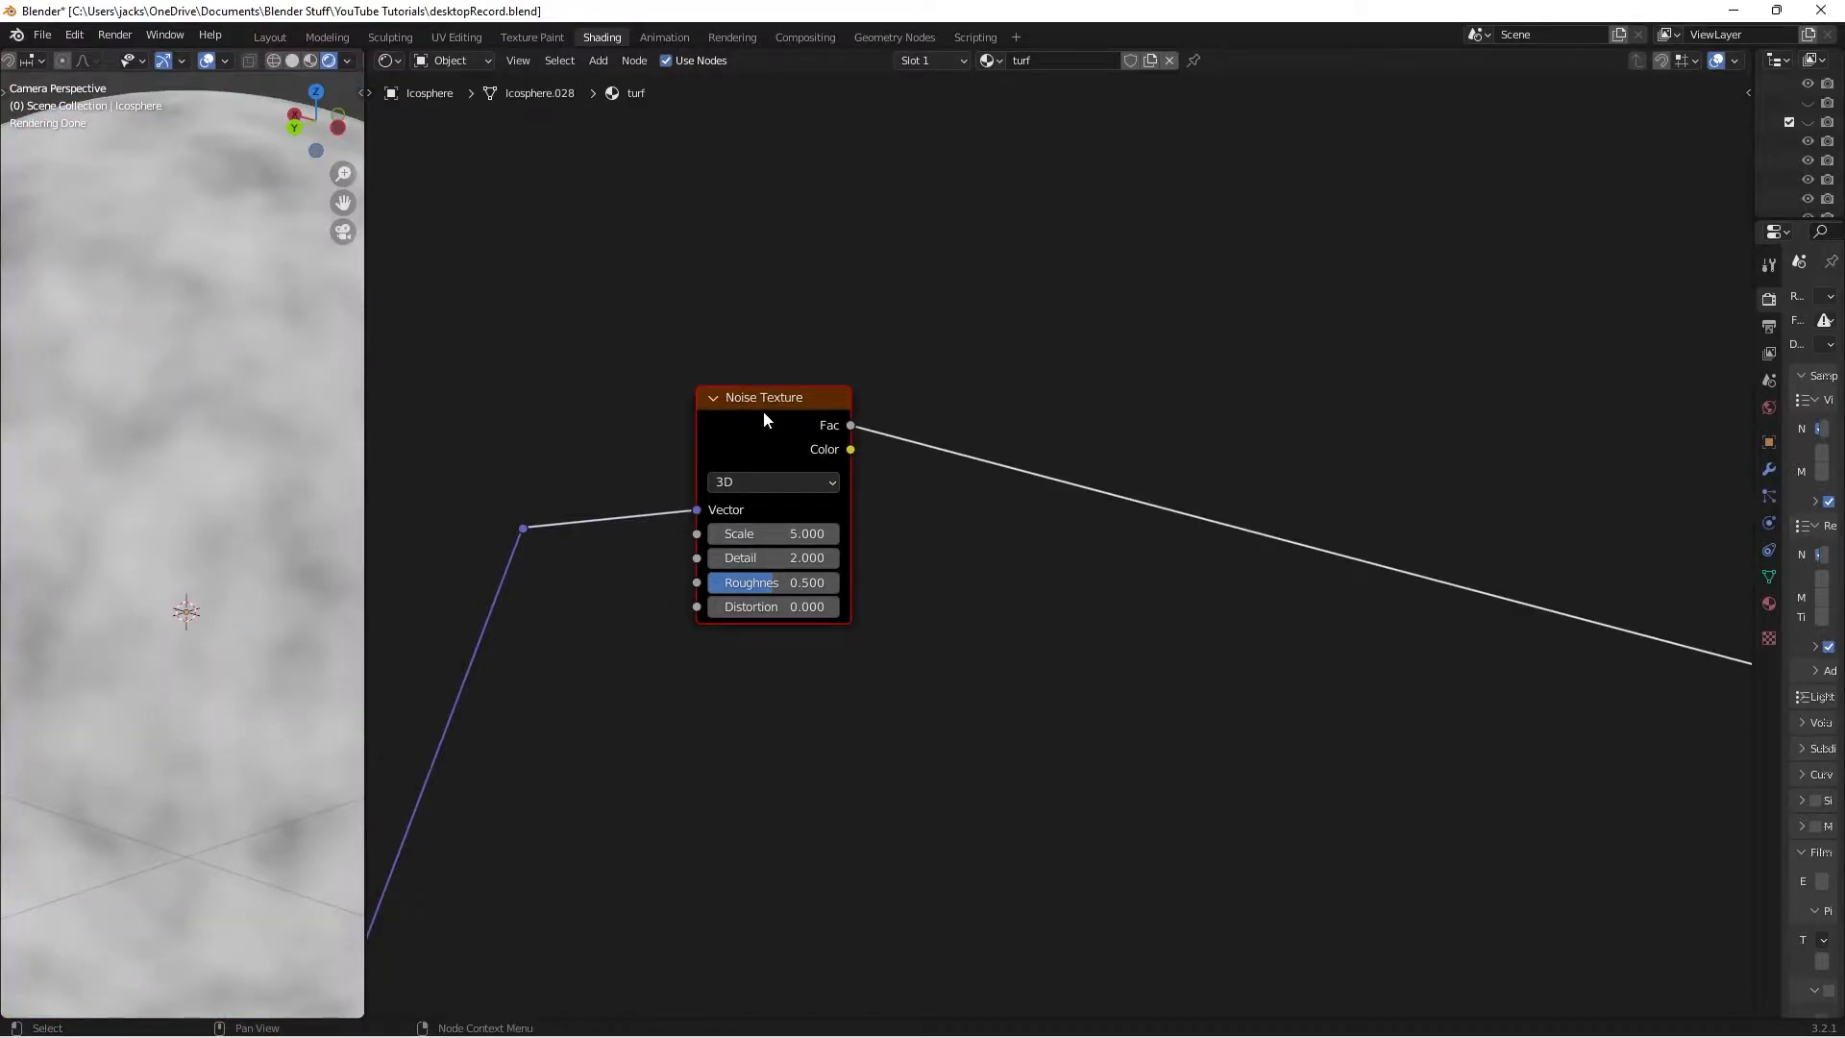
{"action": "left_click", "coordinate": [774, 534]}
{"action": "type", "text": "50"}
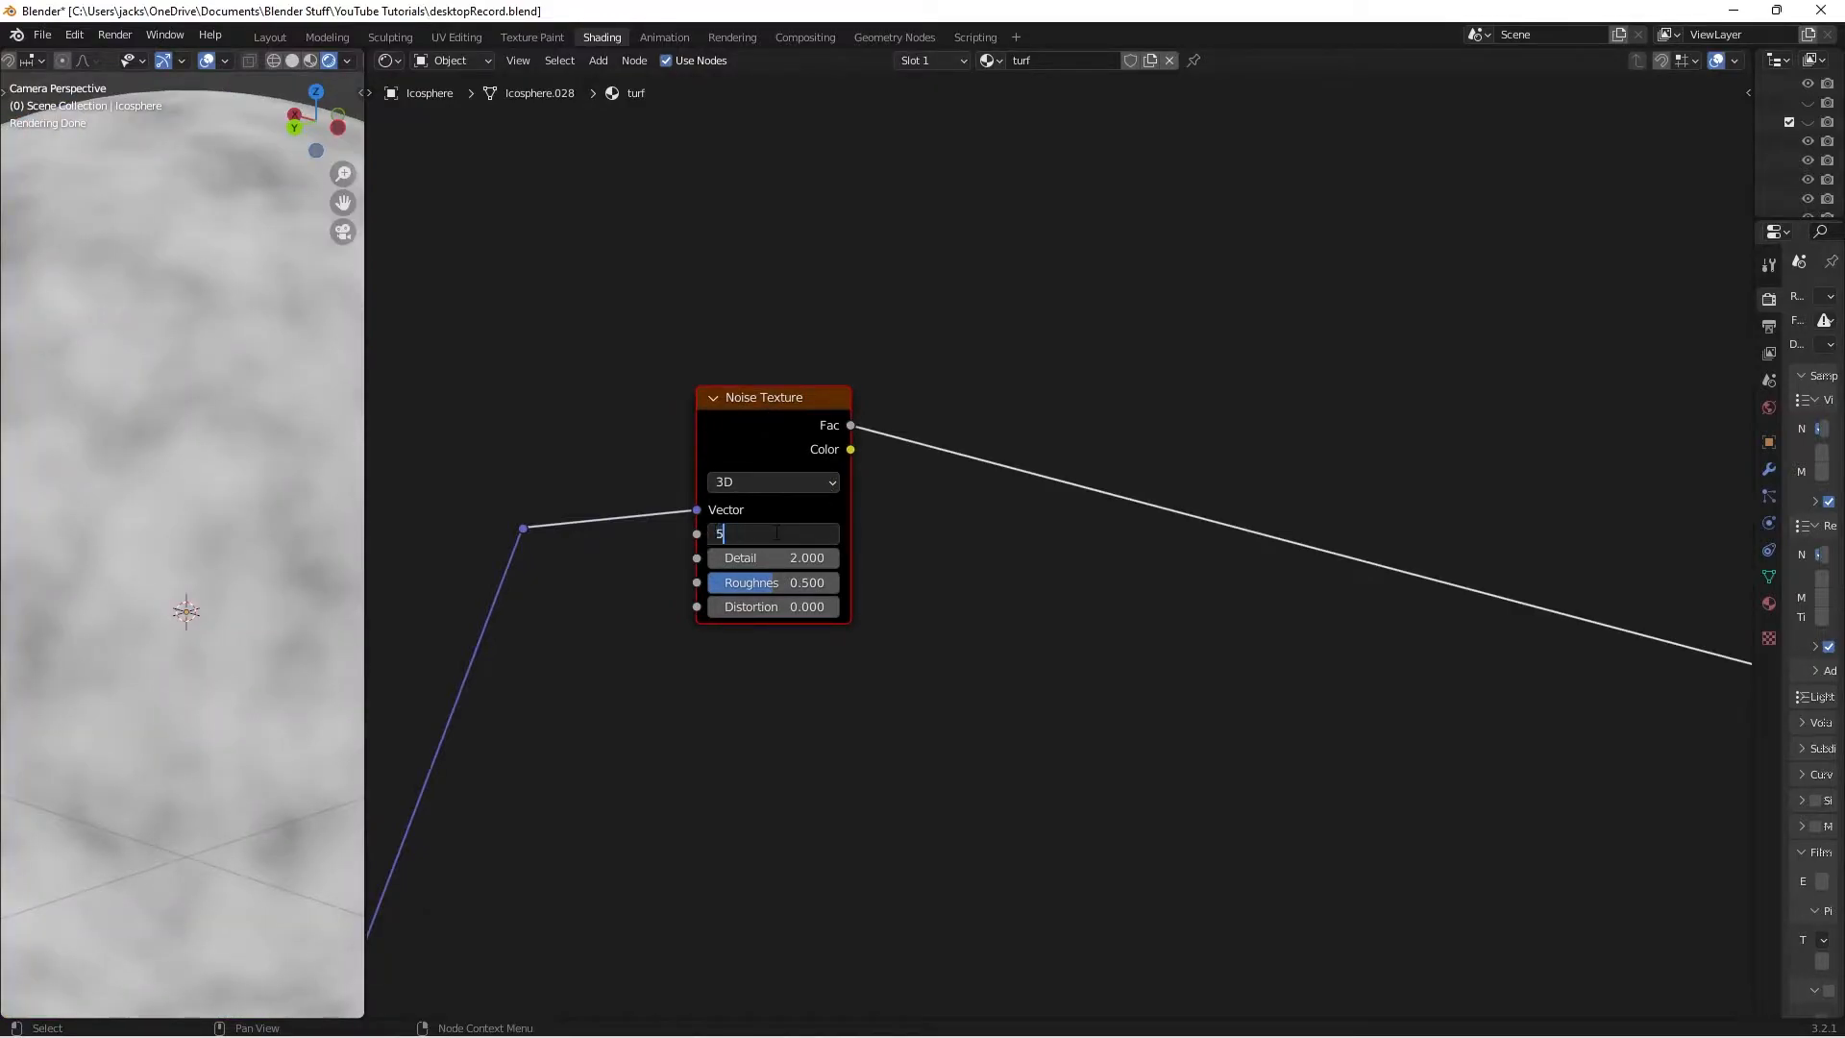
{"action": "key", "text": "Return"}
{"action": "left_click", "coordinate": [784, 557]}
{"action": "type", "text": "10"}
{"action": "key", "text": "Return"}
{"action": "left_click_drag", "start_coordinate": [775, 453], "coordinate": [769, 449]}
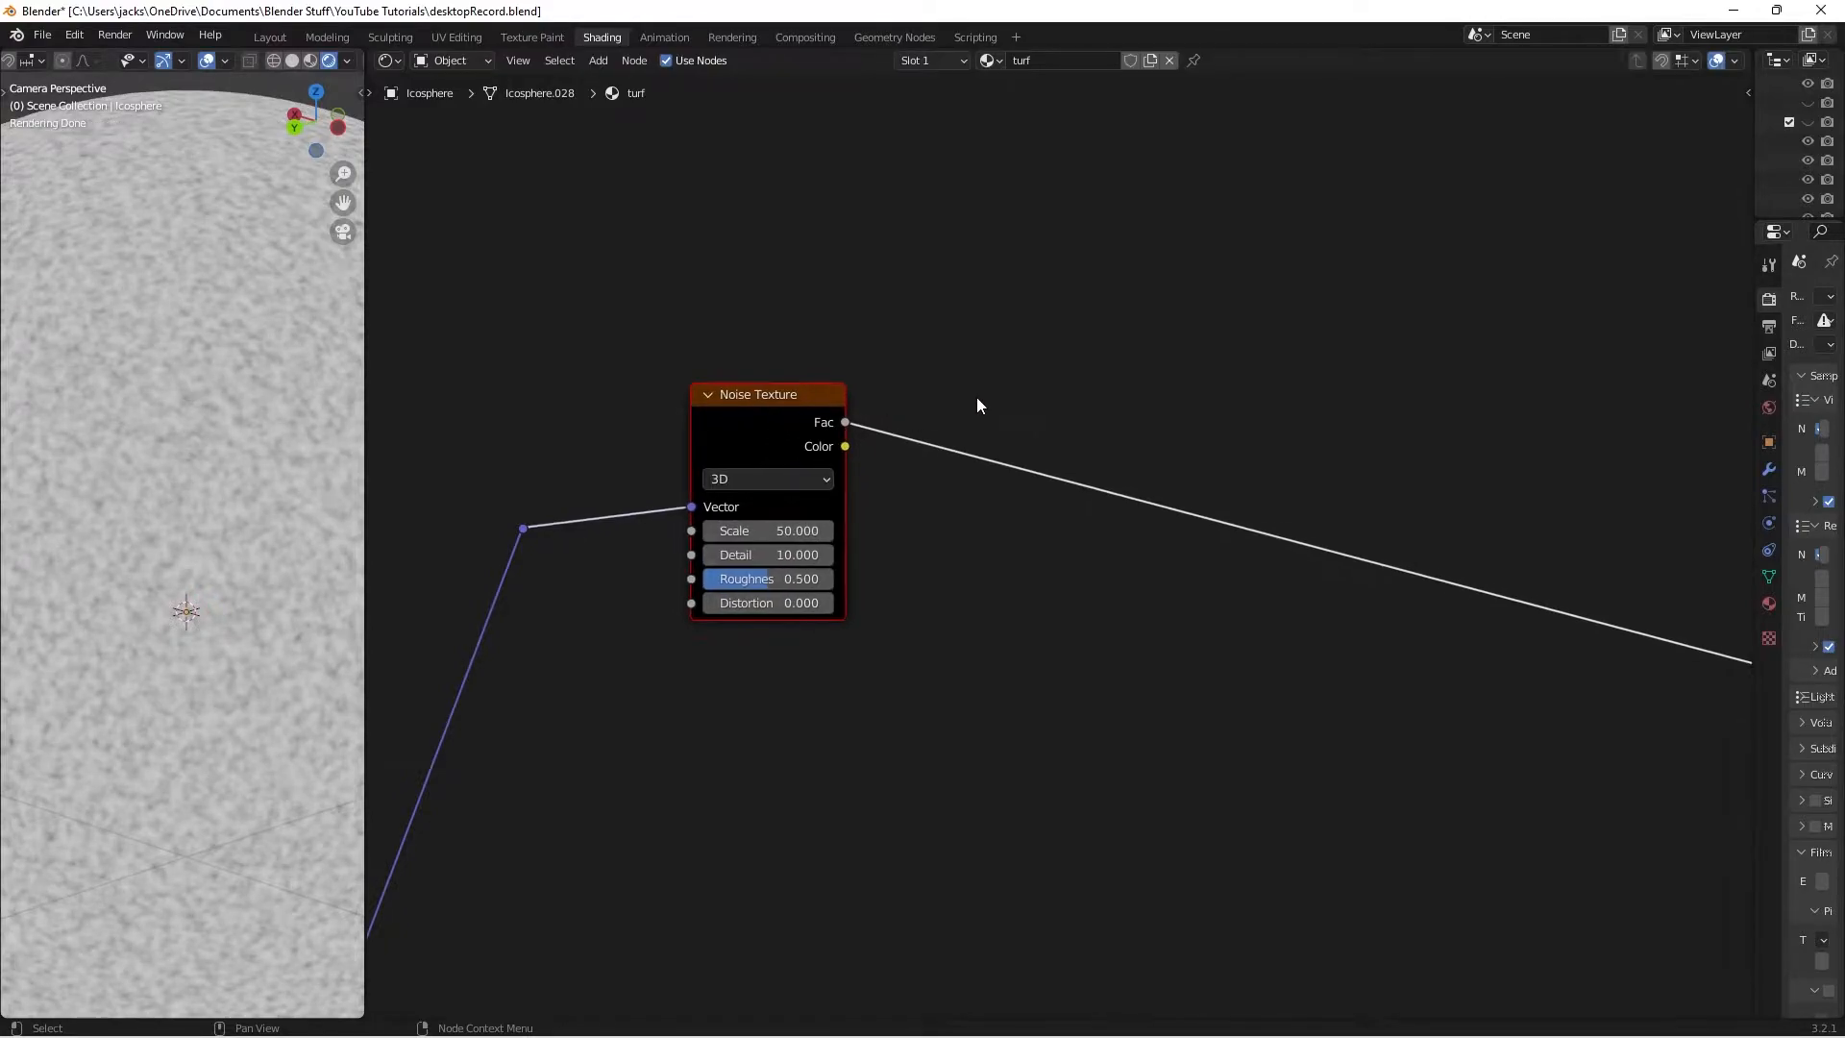
Insert a Map Range node on the Noise Texture's Fac output and place it beside the texture
{"action": "key", "text": "shift+a"}
{"action": "left_click", "coordinate": [976, 396]}
{"action": "type", "text": "map"}
{"action": "key", "text": "Return"}
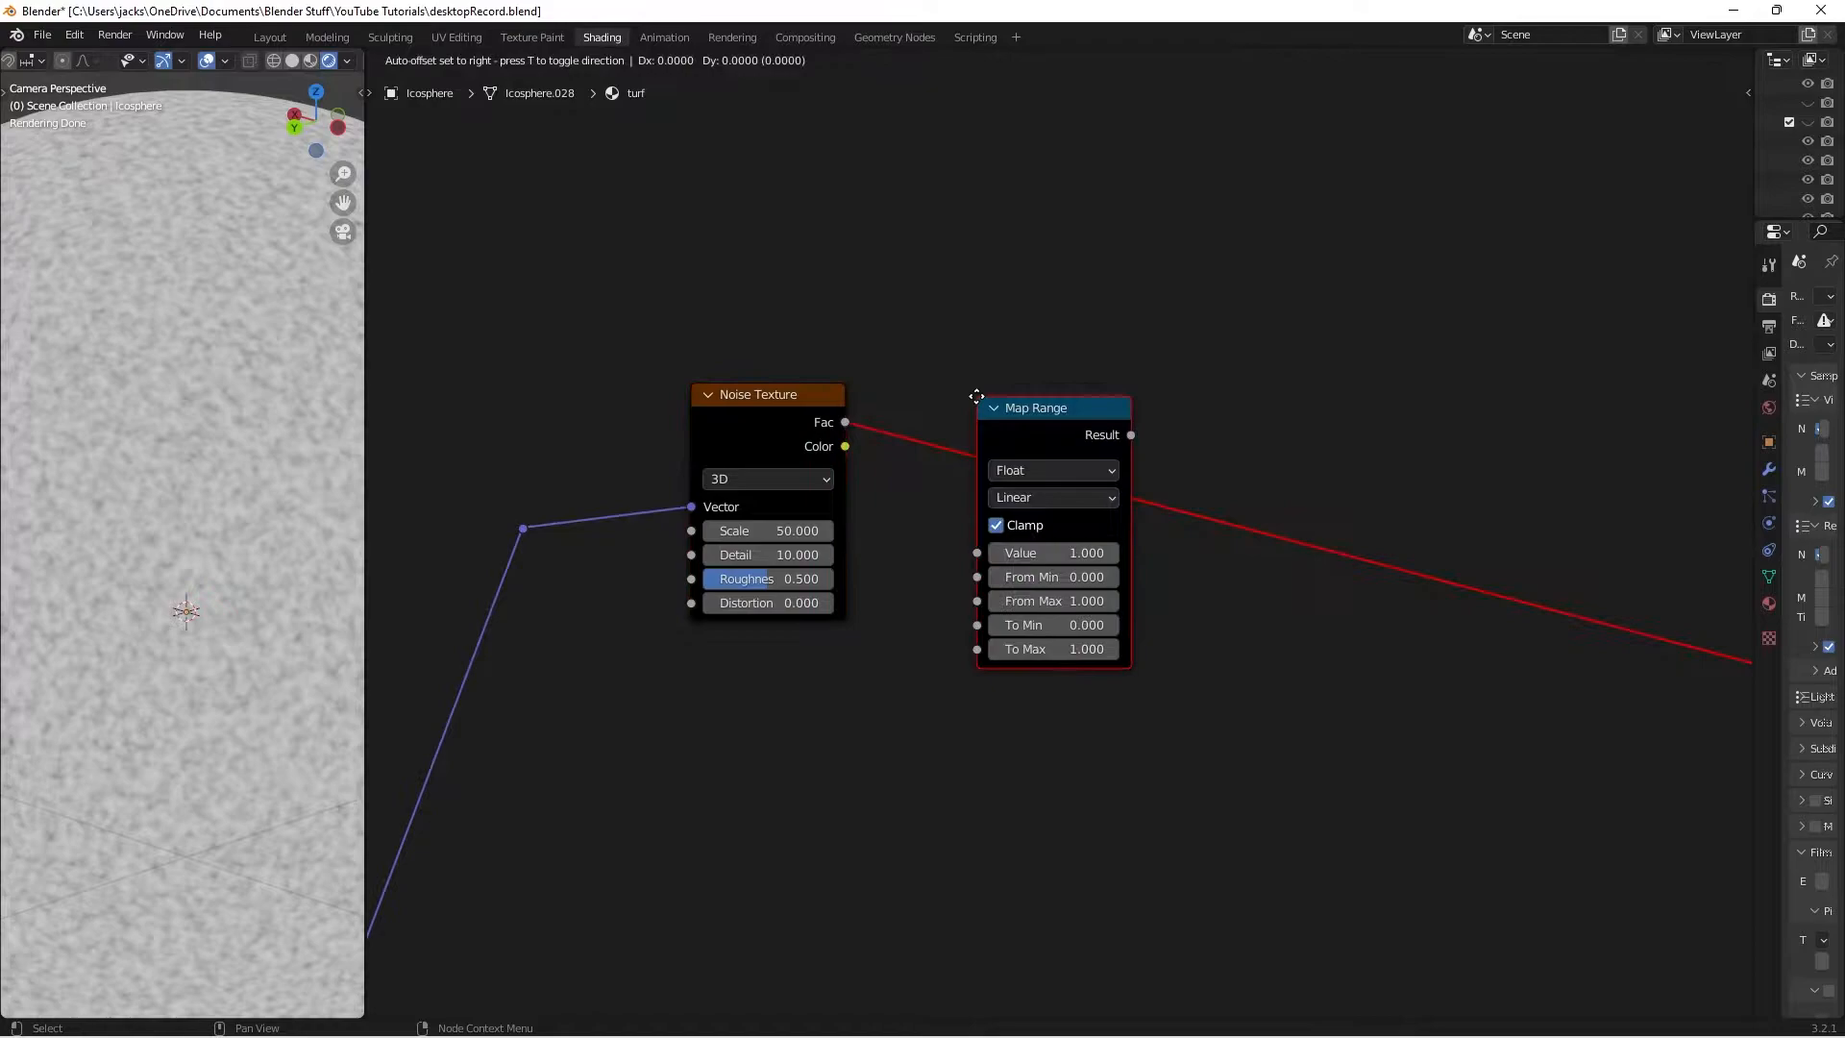
{"action": "left_click", "coordinate": [976, 396]}
{"action": "left_click_drag", "start_coordinate": [984, 404], "coordinate": [931, 381]}
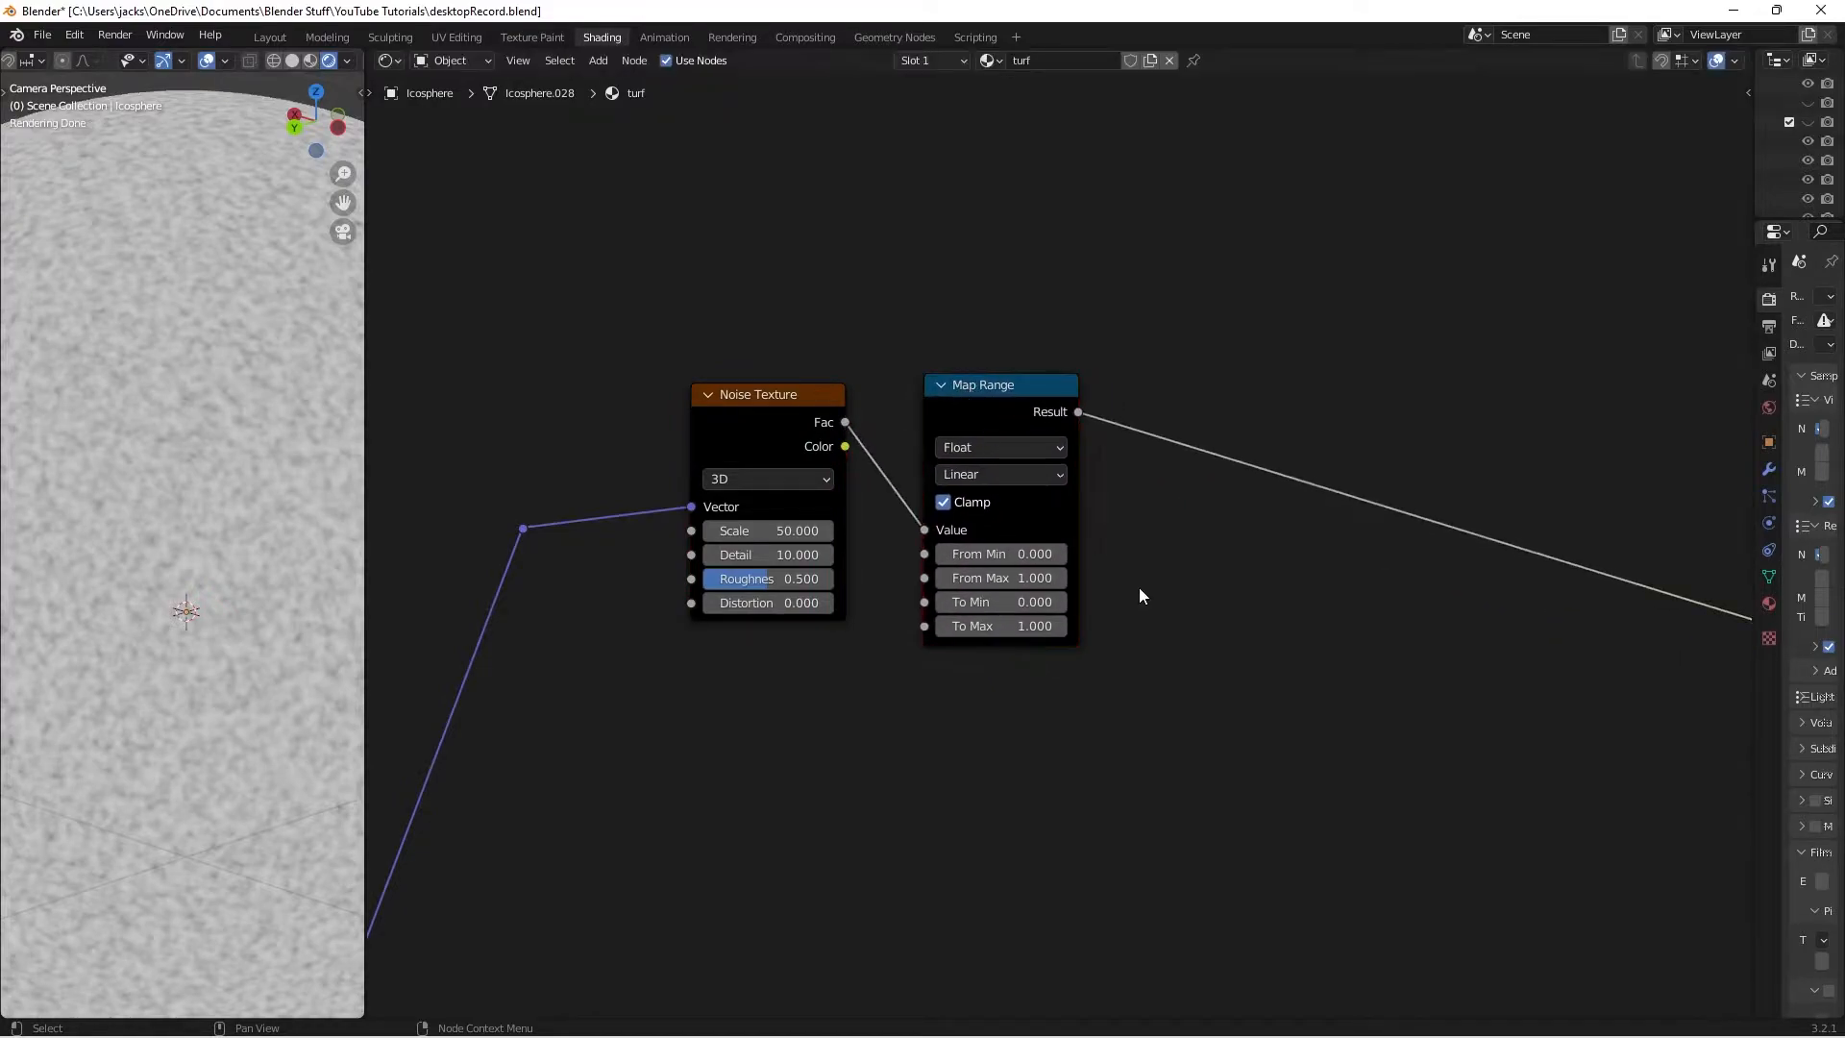
Set the noise Map Range's From Min to 0.3 and From Max to 0.7, and save the file
{"action": "left_click", "coordinate": [1050, 555]}
{"action": "type", "text": "0.3"}
{"action": "key", "text": "Return"}
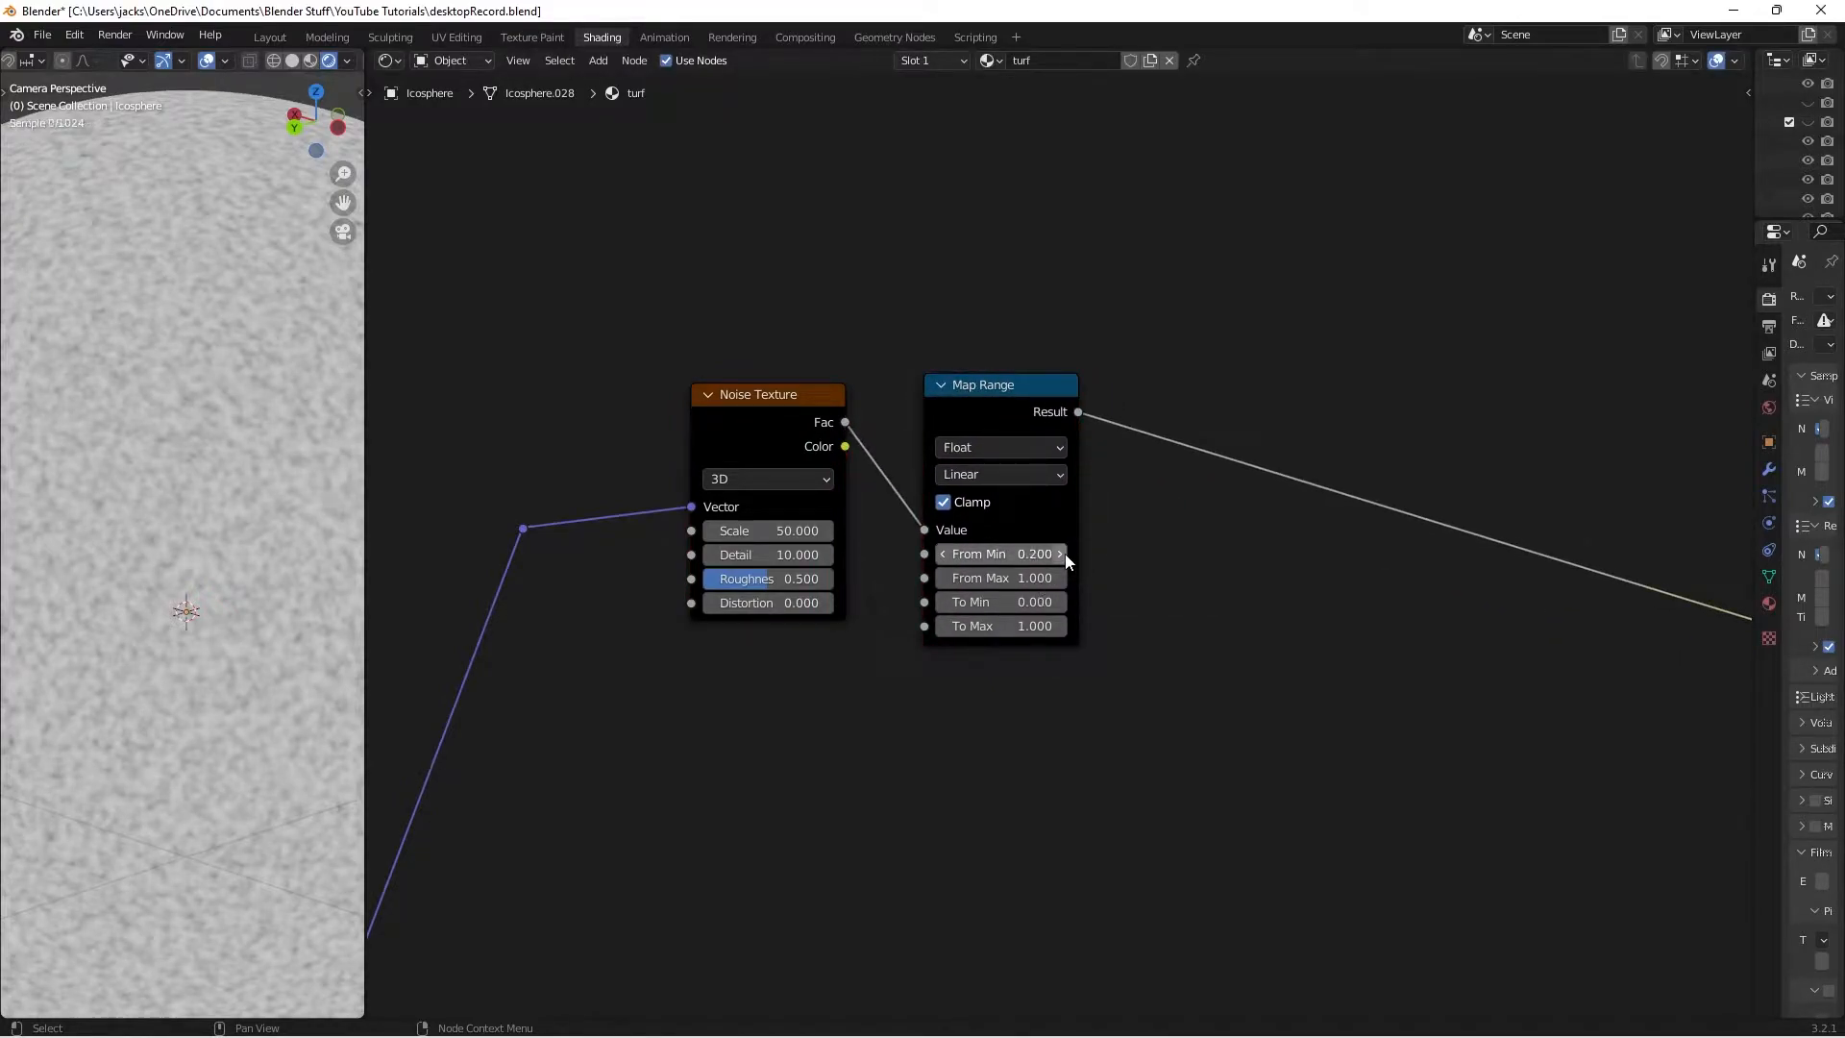
{"action": "left_click", "coordinate": [942, 578]}
{"action": "left_click", "coordinate": [943, 578]}
{"action": "left_click", "coordinate": [942, 579]}
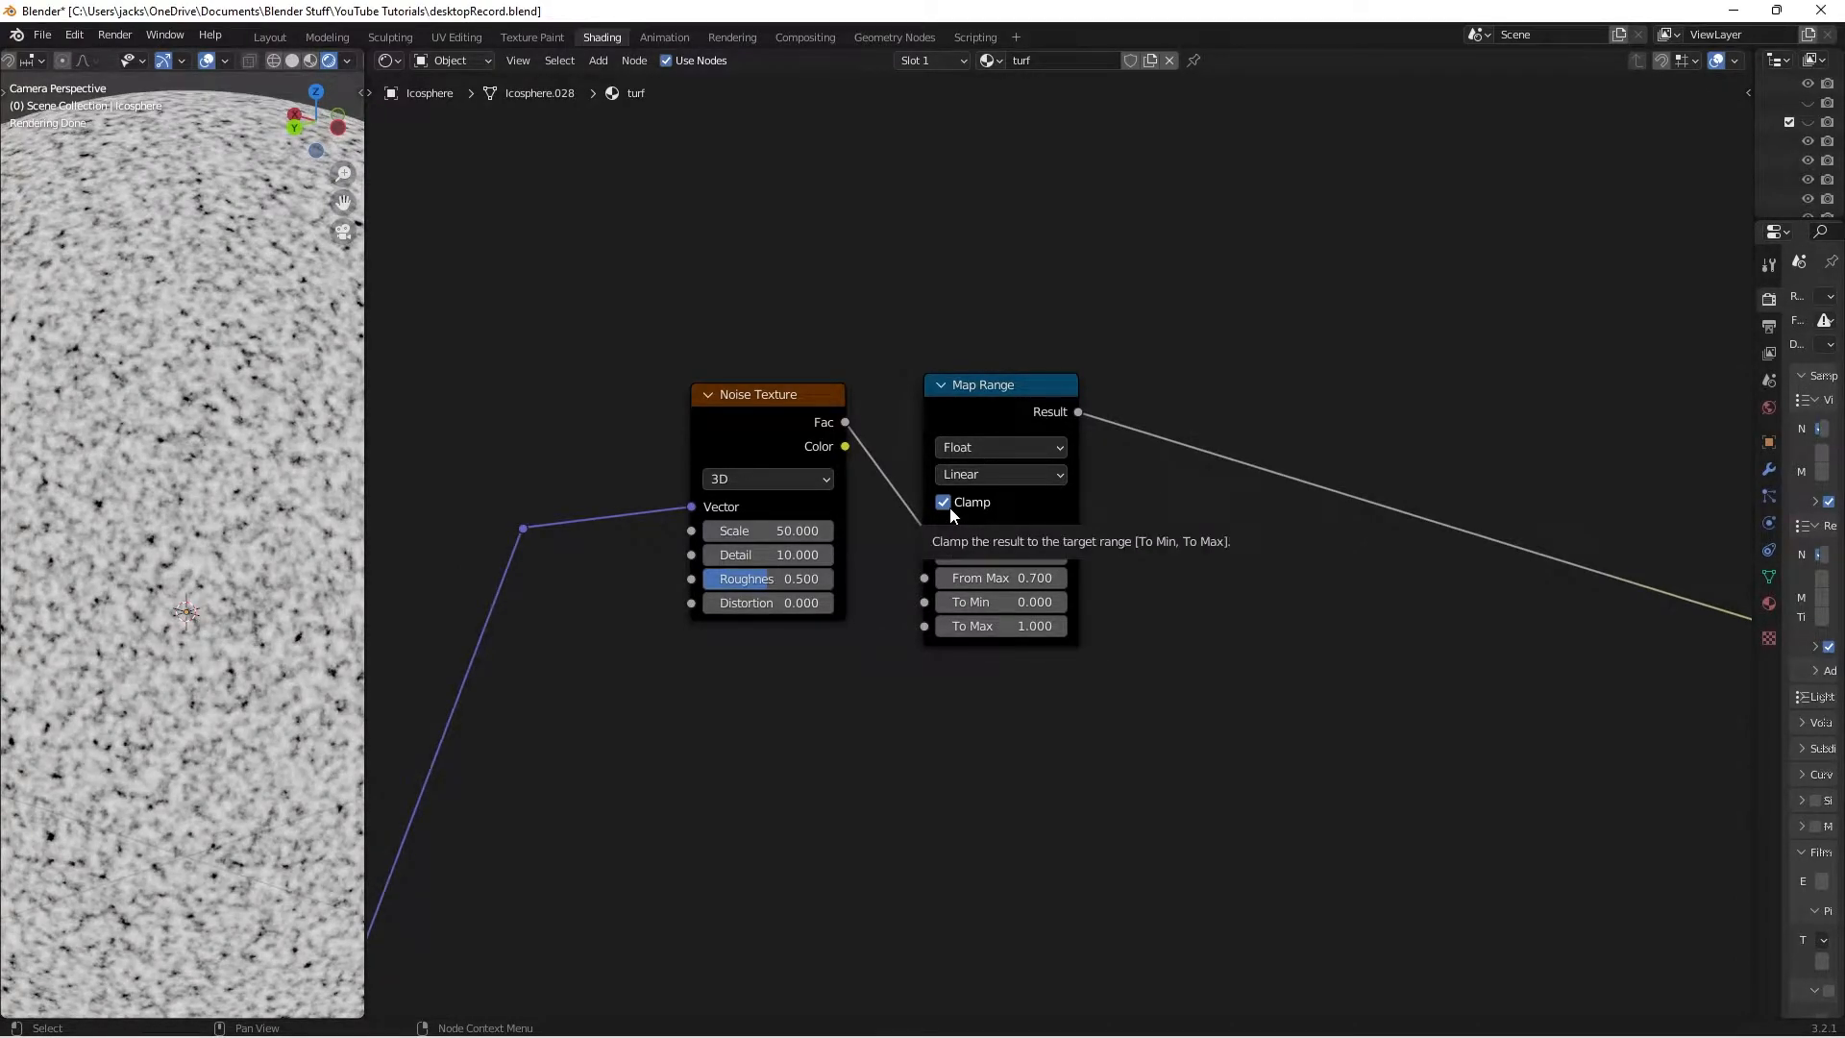
{"action": "key", "text": "ctrl+s"}
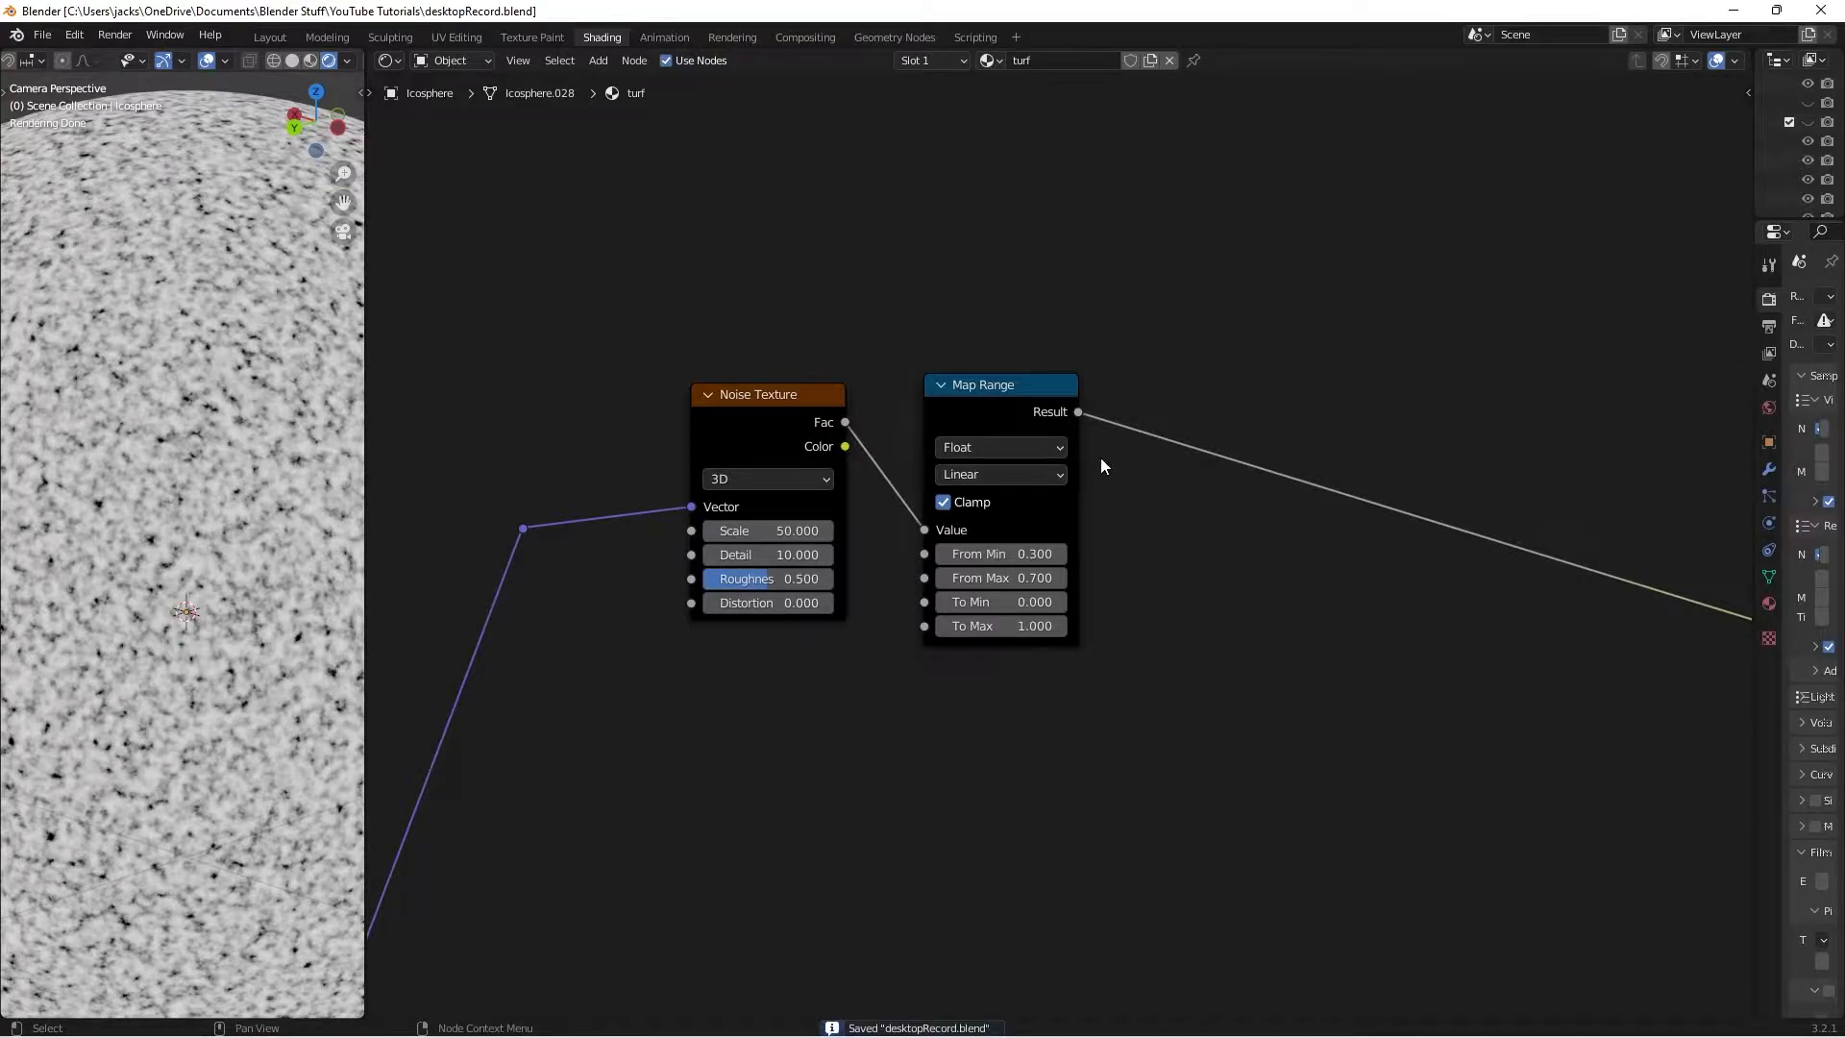
Duplicate the Noise Texture and Map Range pair twice with its Vector link, placing one copy above and one below the original
{"action": "scroll", "coordinate": [1101, 465], "scroll_direction": "down", "scroll_amount": 2}
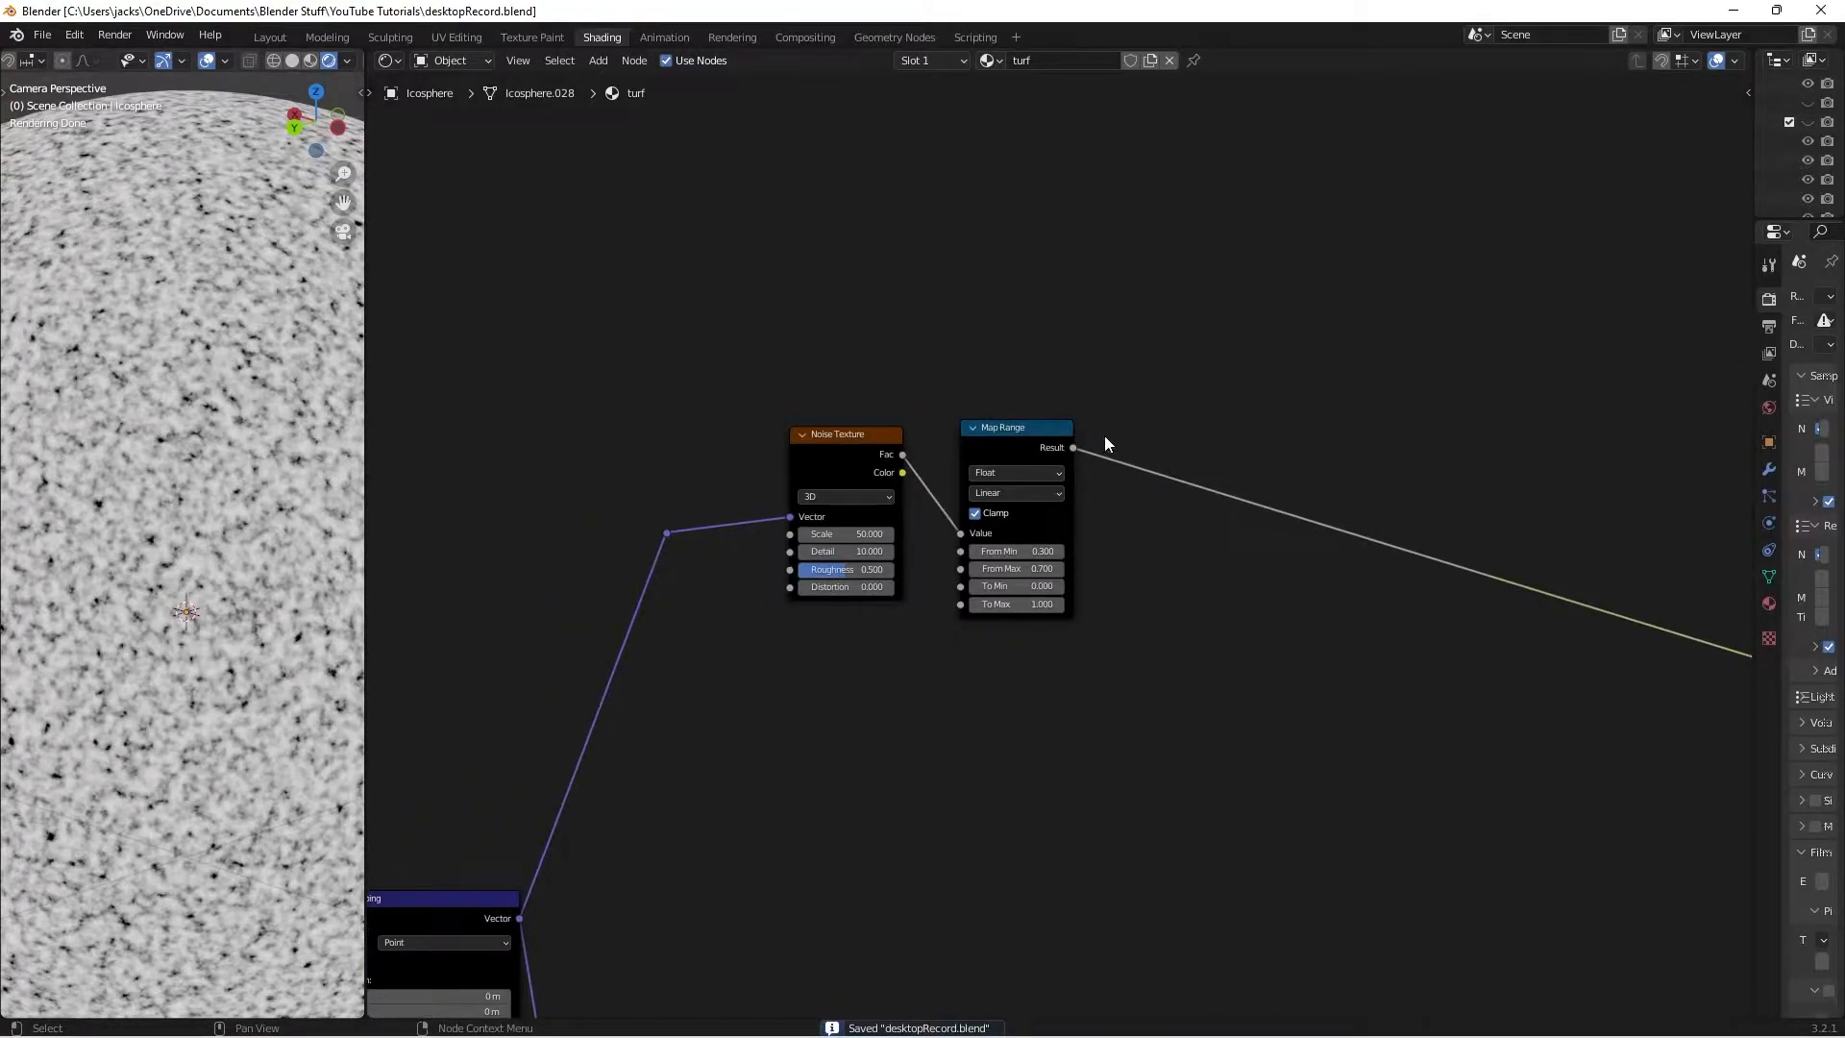
{"action": "middle_click_drag", "start_coordinate": [1104, 444], "coordinate": [1088, 509]}
{"action": "left_click_drag", "start_coordinate": [740, 437], "coordinate": [1230, 748]}
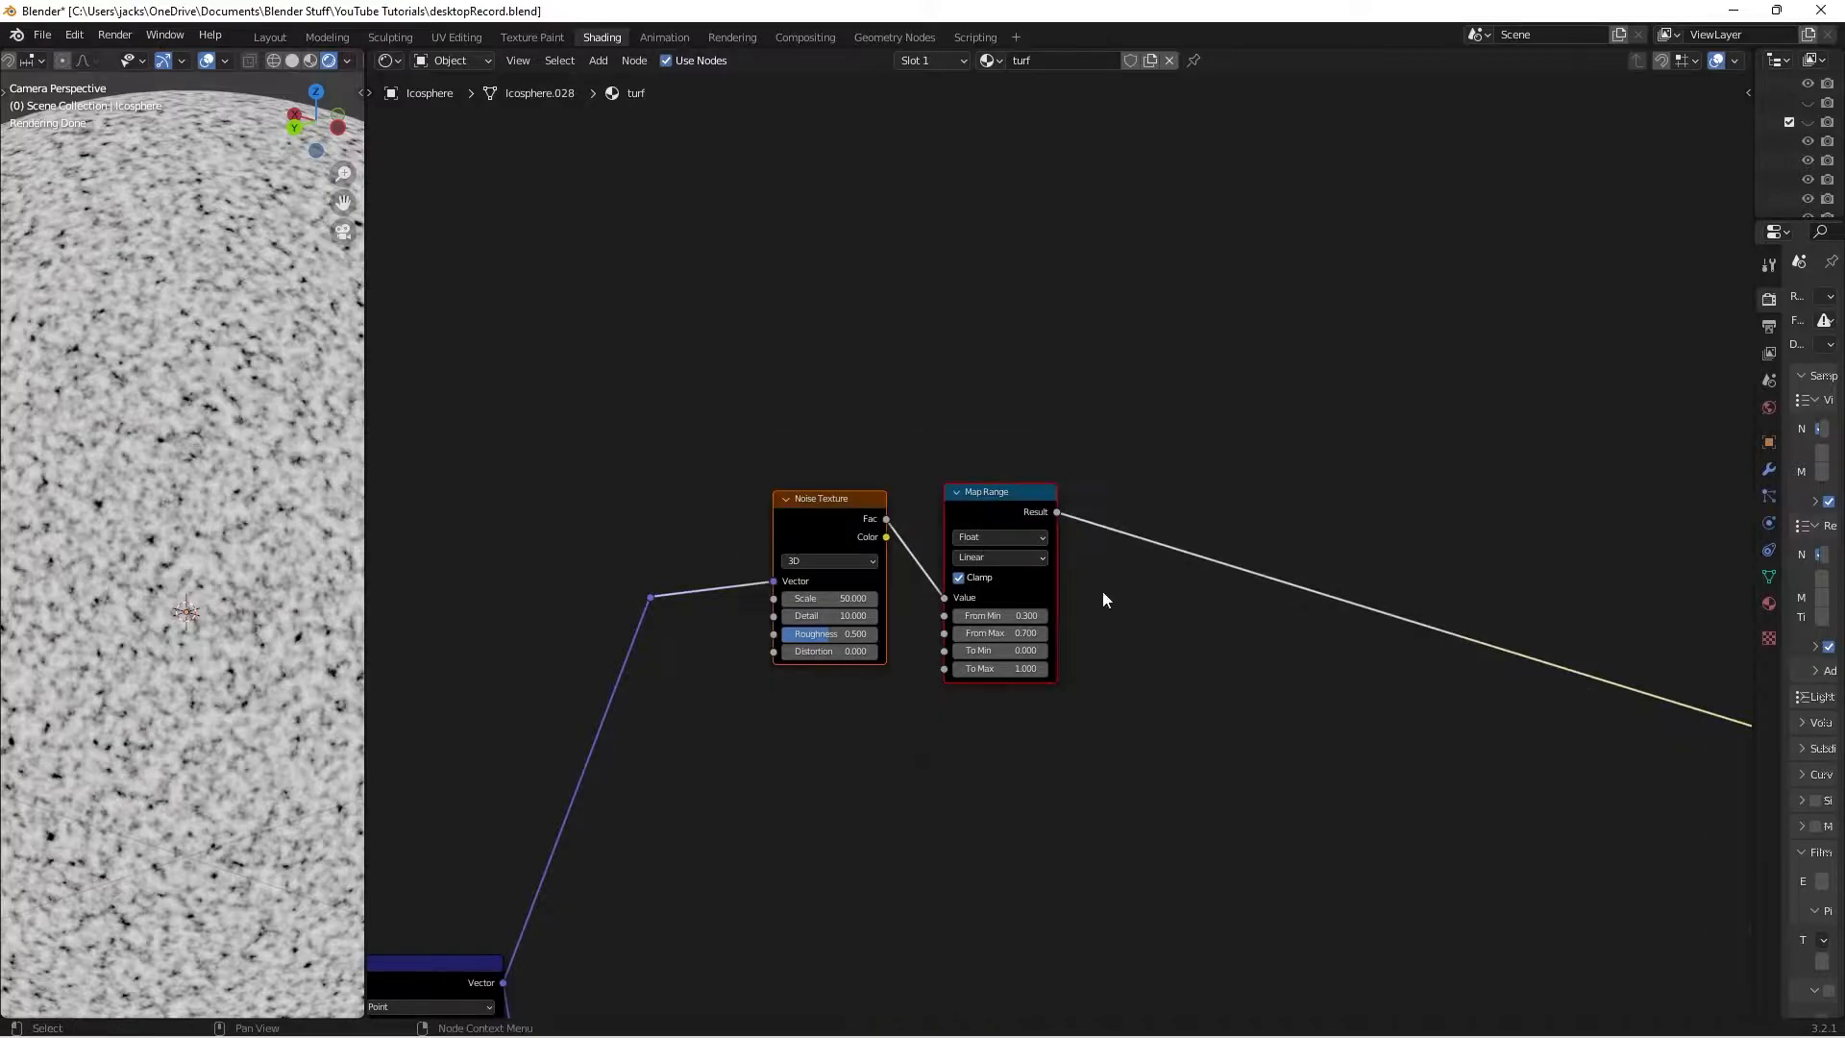
{"action": "key", "text": "shift+d"}
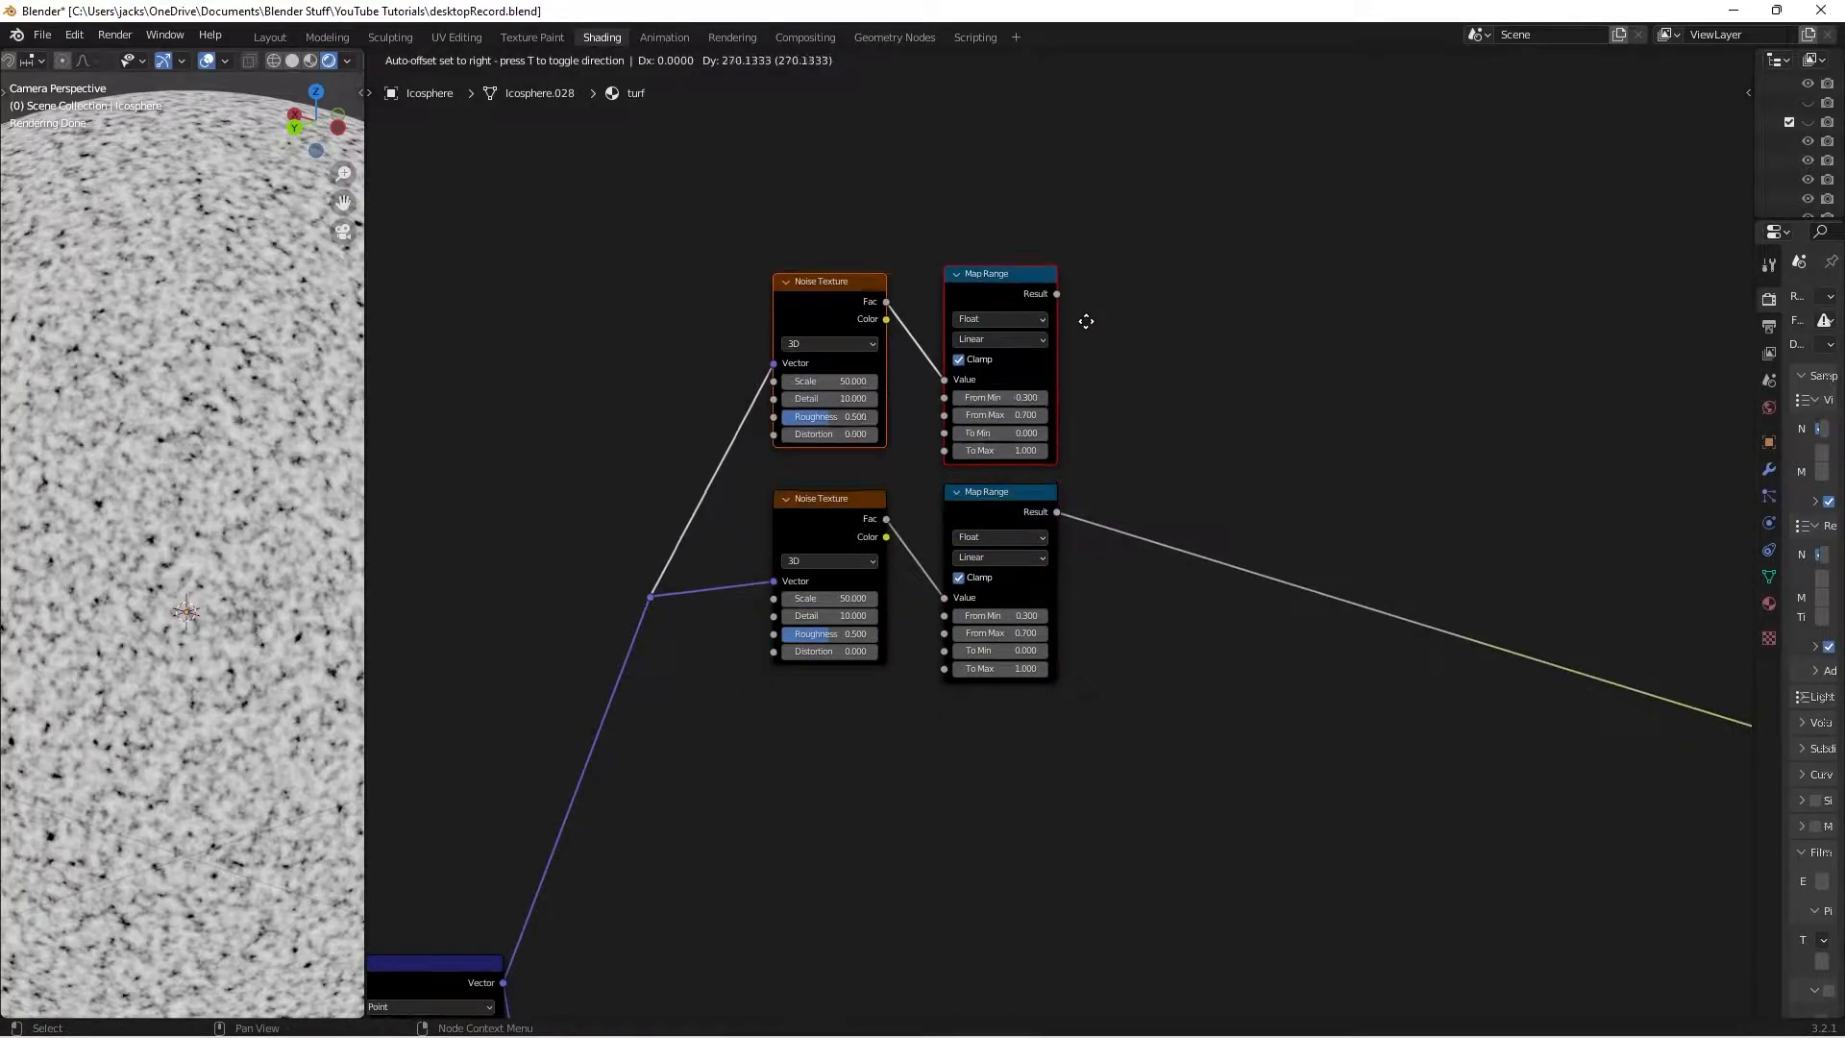
{"action": "left_click", "coordinate": [1086, 321]}
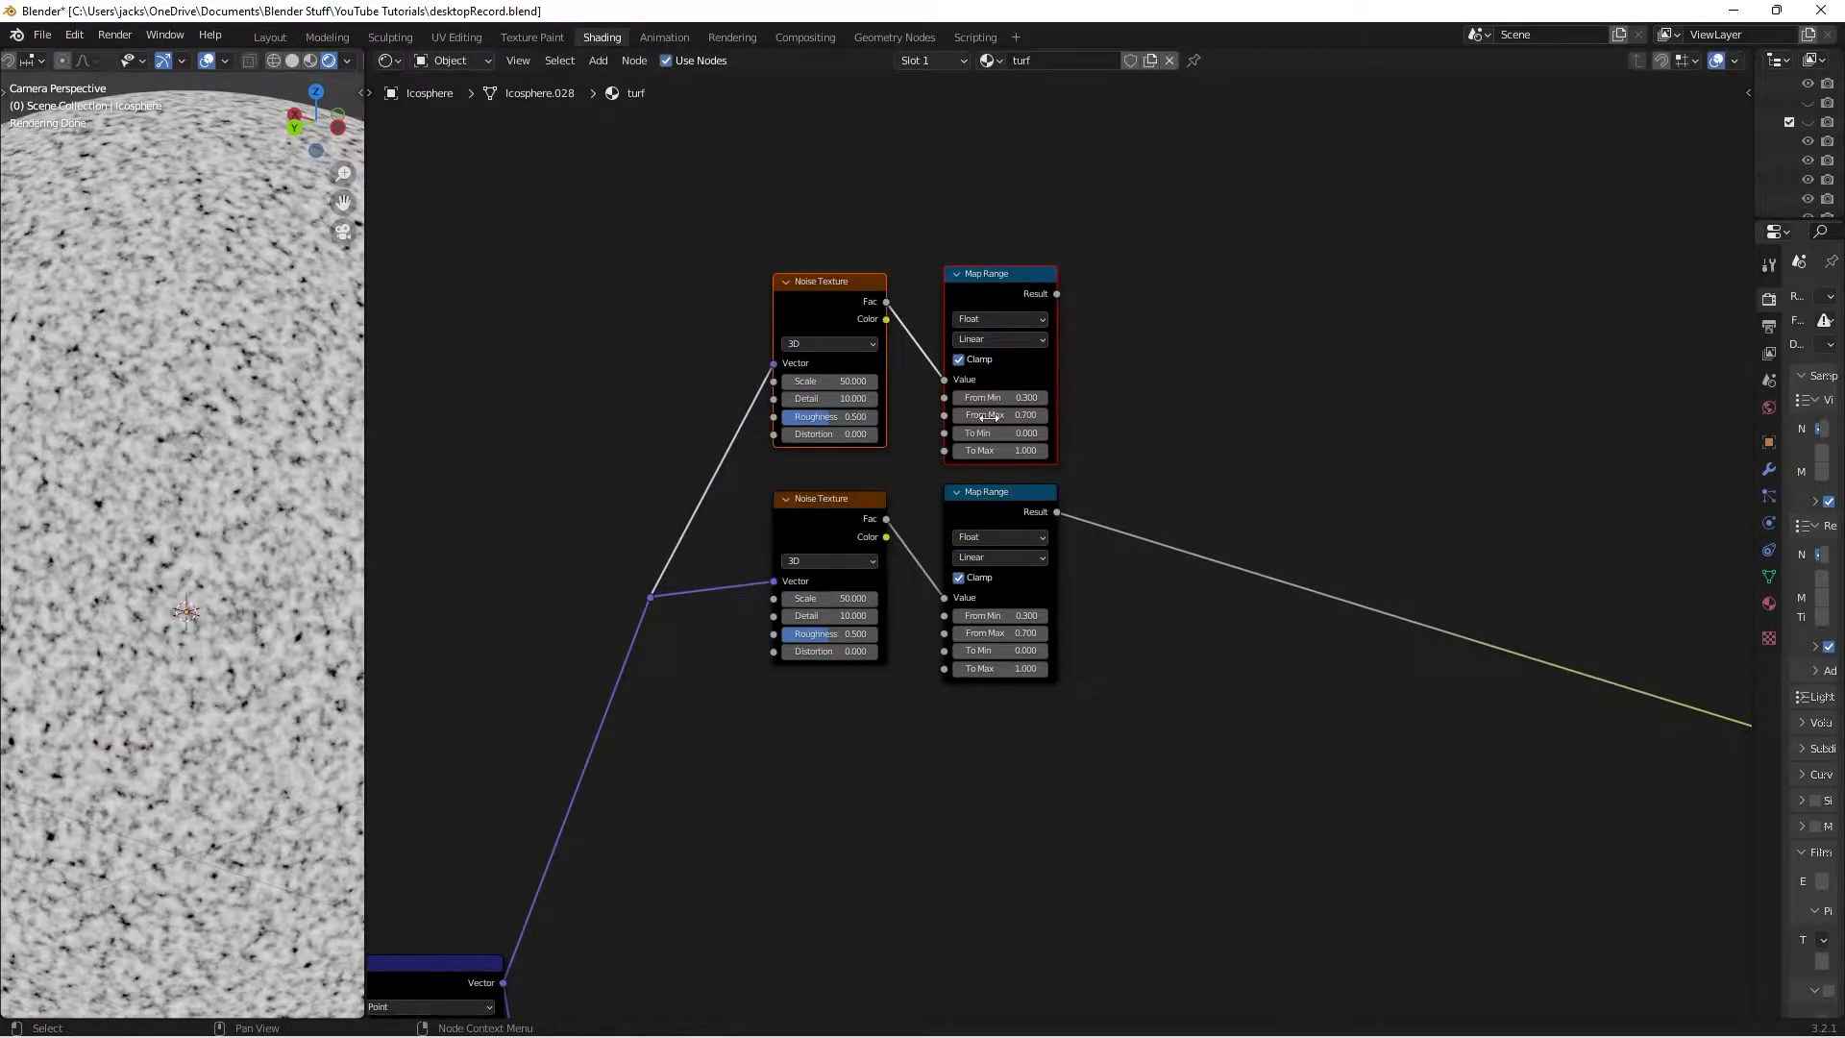
{"action": "key", "text": "shift+d"}
{"action": "left_click", "coordinate": [990, 845]}
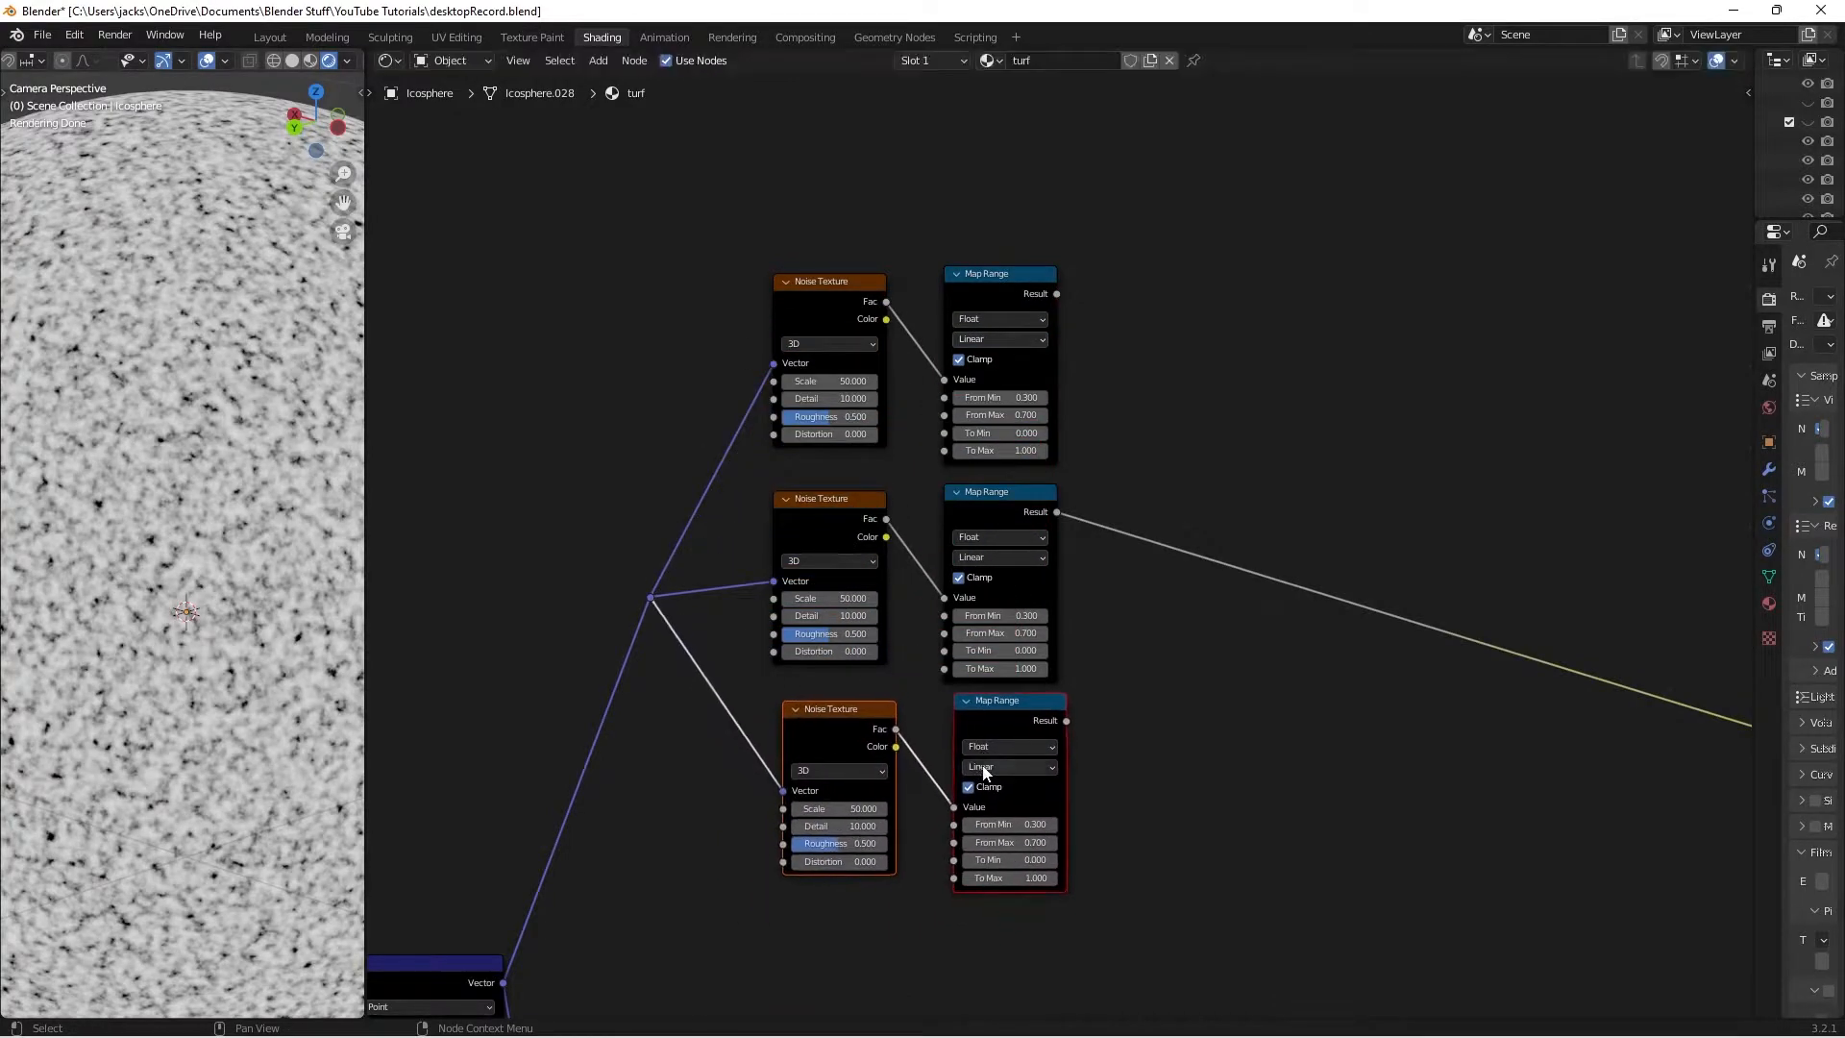
Set the Scale of the uppermost Noise Texture to 75
{"action": "scroll", "coordinate": [942, 502], "scroll_direction": "up", "scroll_amount": 2}
{"action": "left_click", "coordinate": [779, 512]}
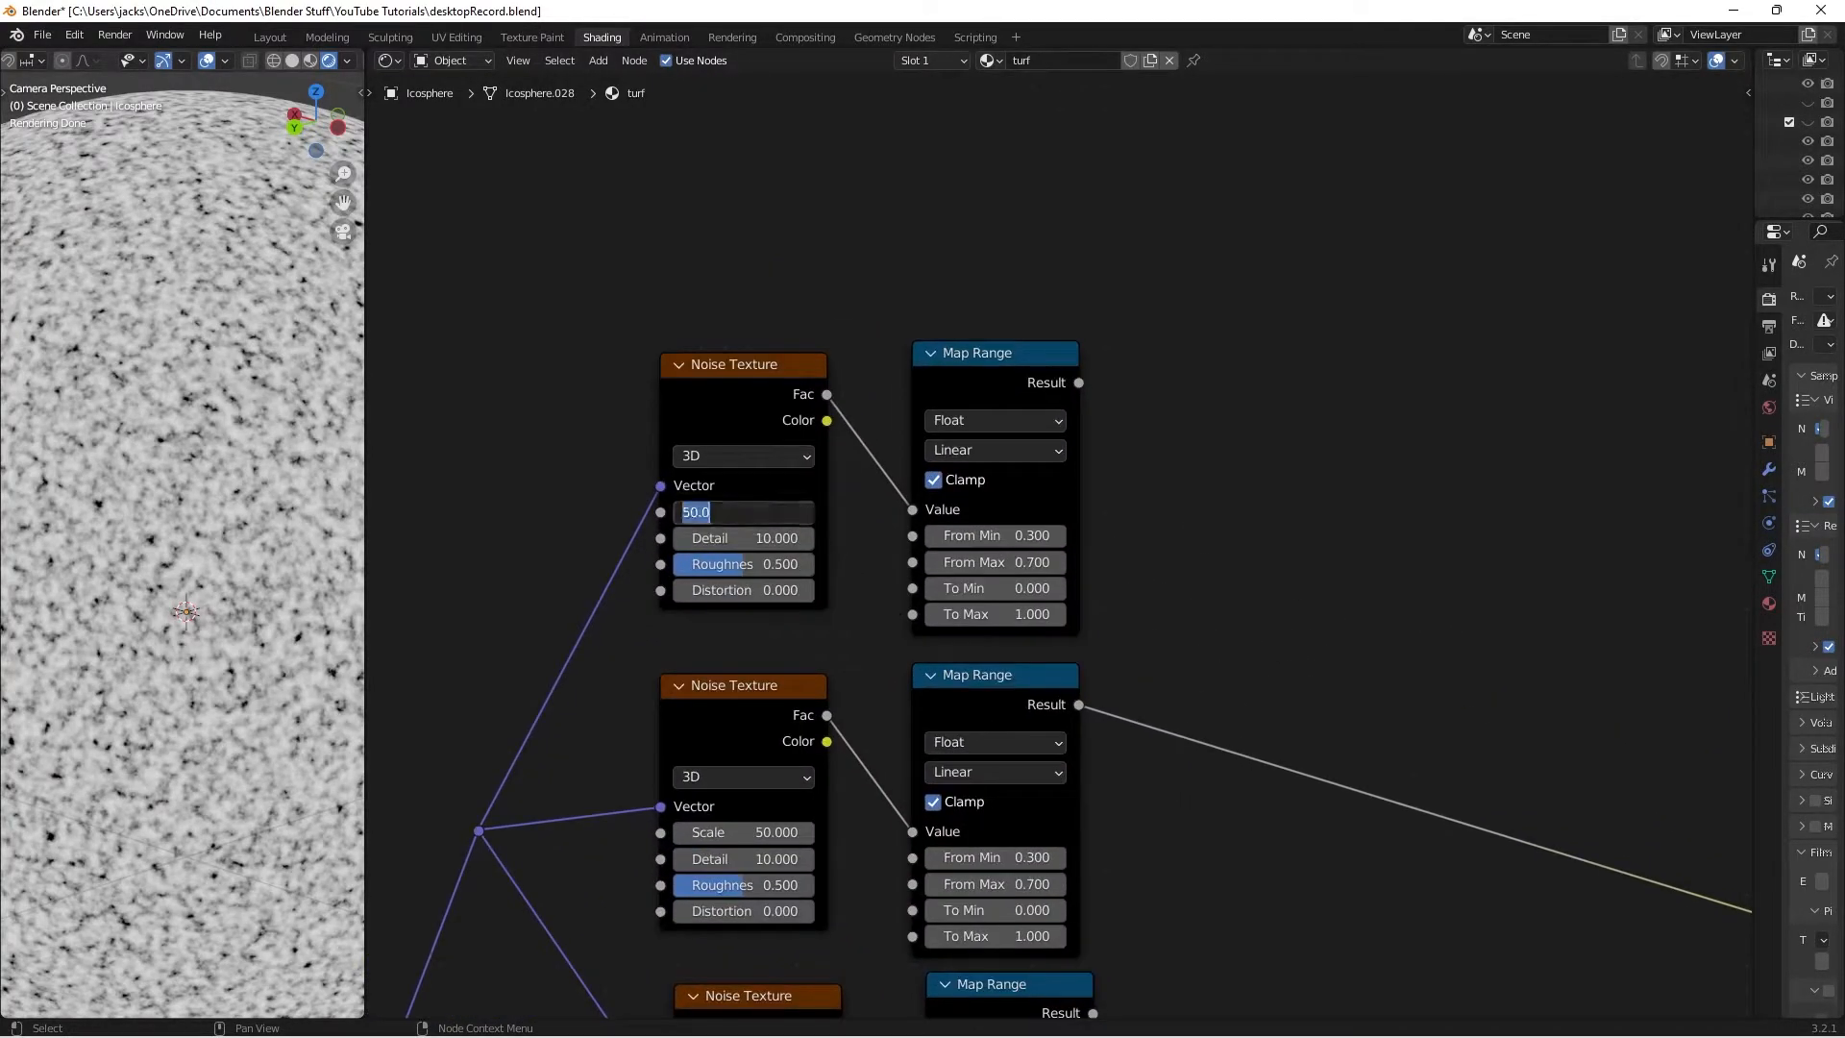
{"action": "type", "text": "75"}
{"action": "key", "text": "Return"}
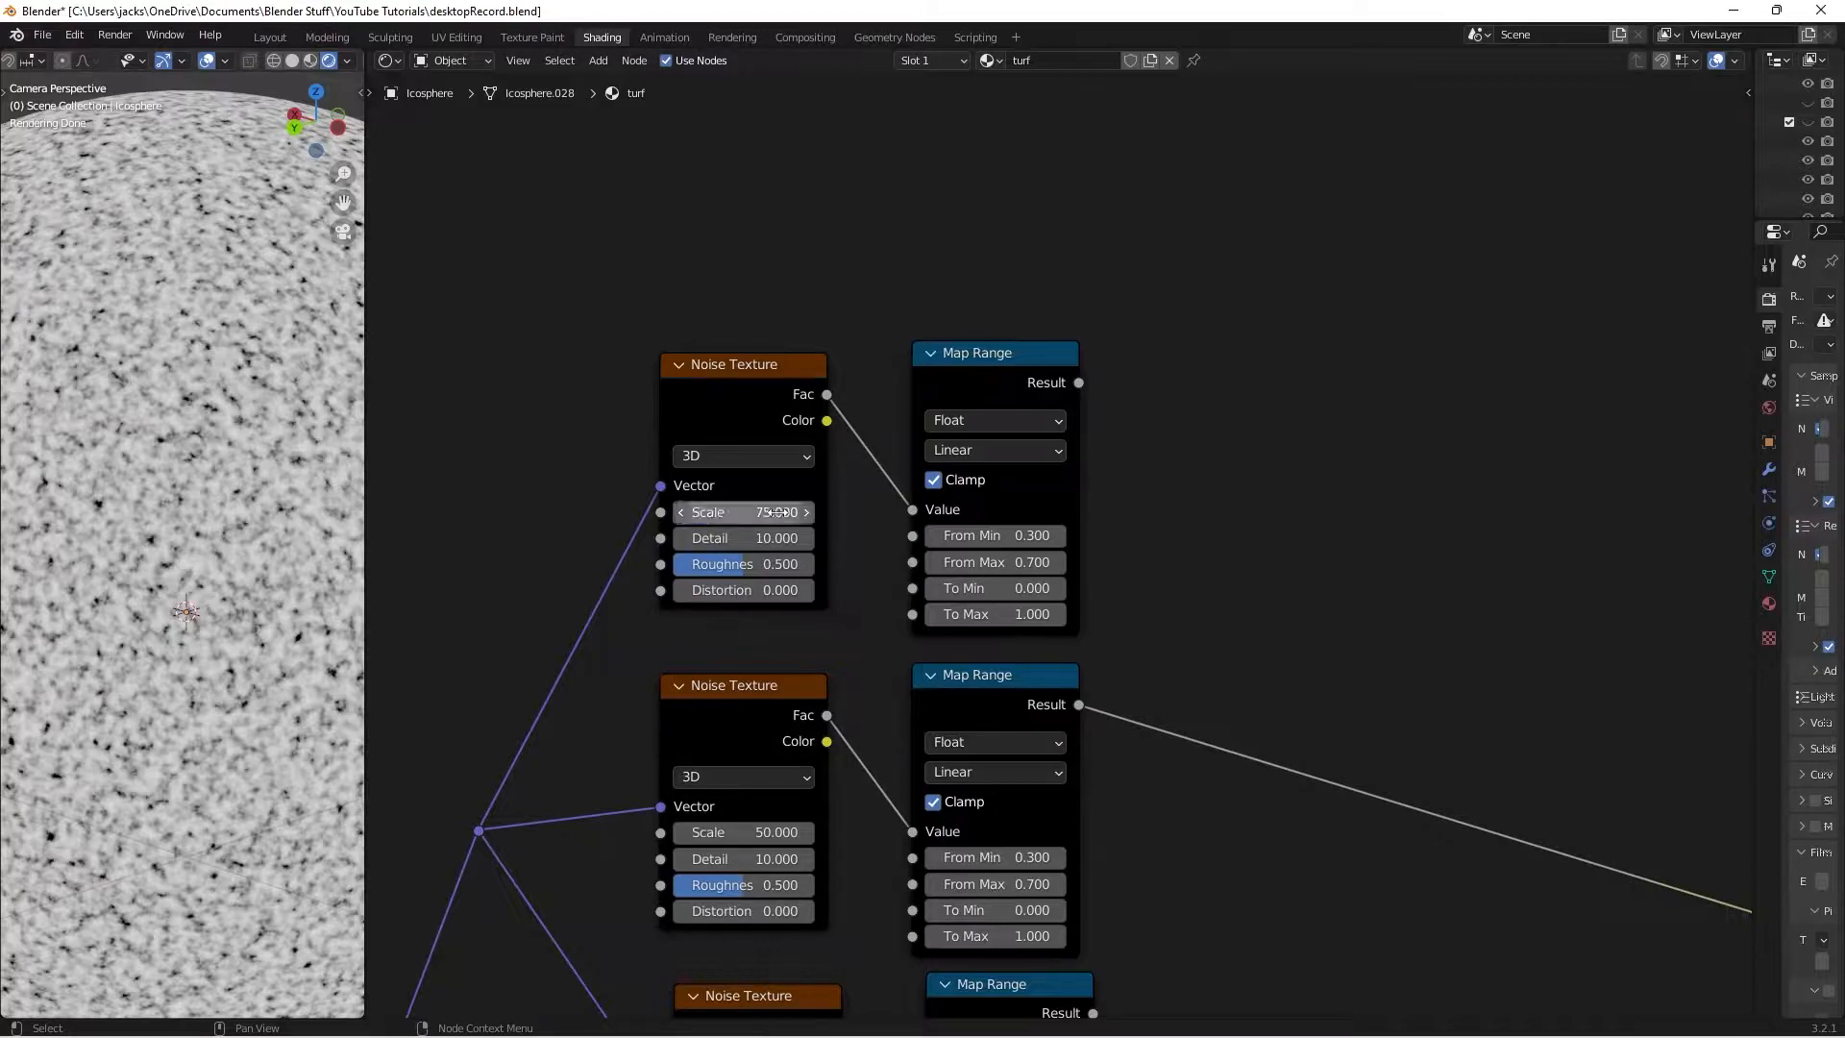
Set the Scale of the lowest Noise Texture to 25 and save the file
{"action": "middle_click_drag", "start_coordinate": [816, 792], "coordinate": [881, 531]}
{"action": "left_click", "coordinate": [804, 882]}
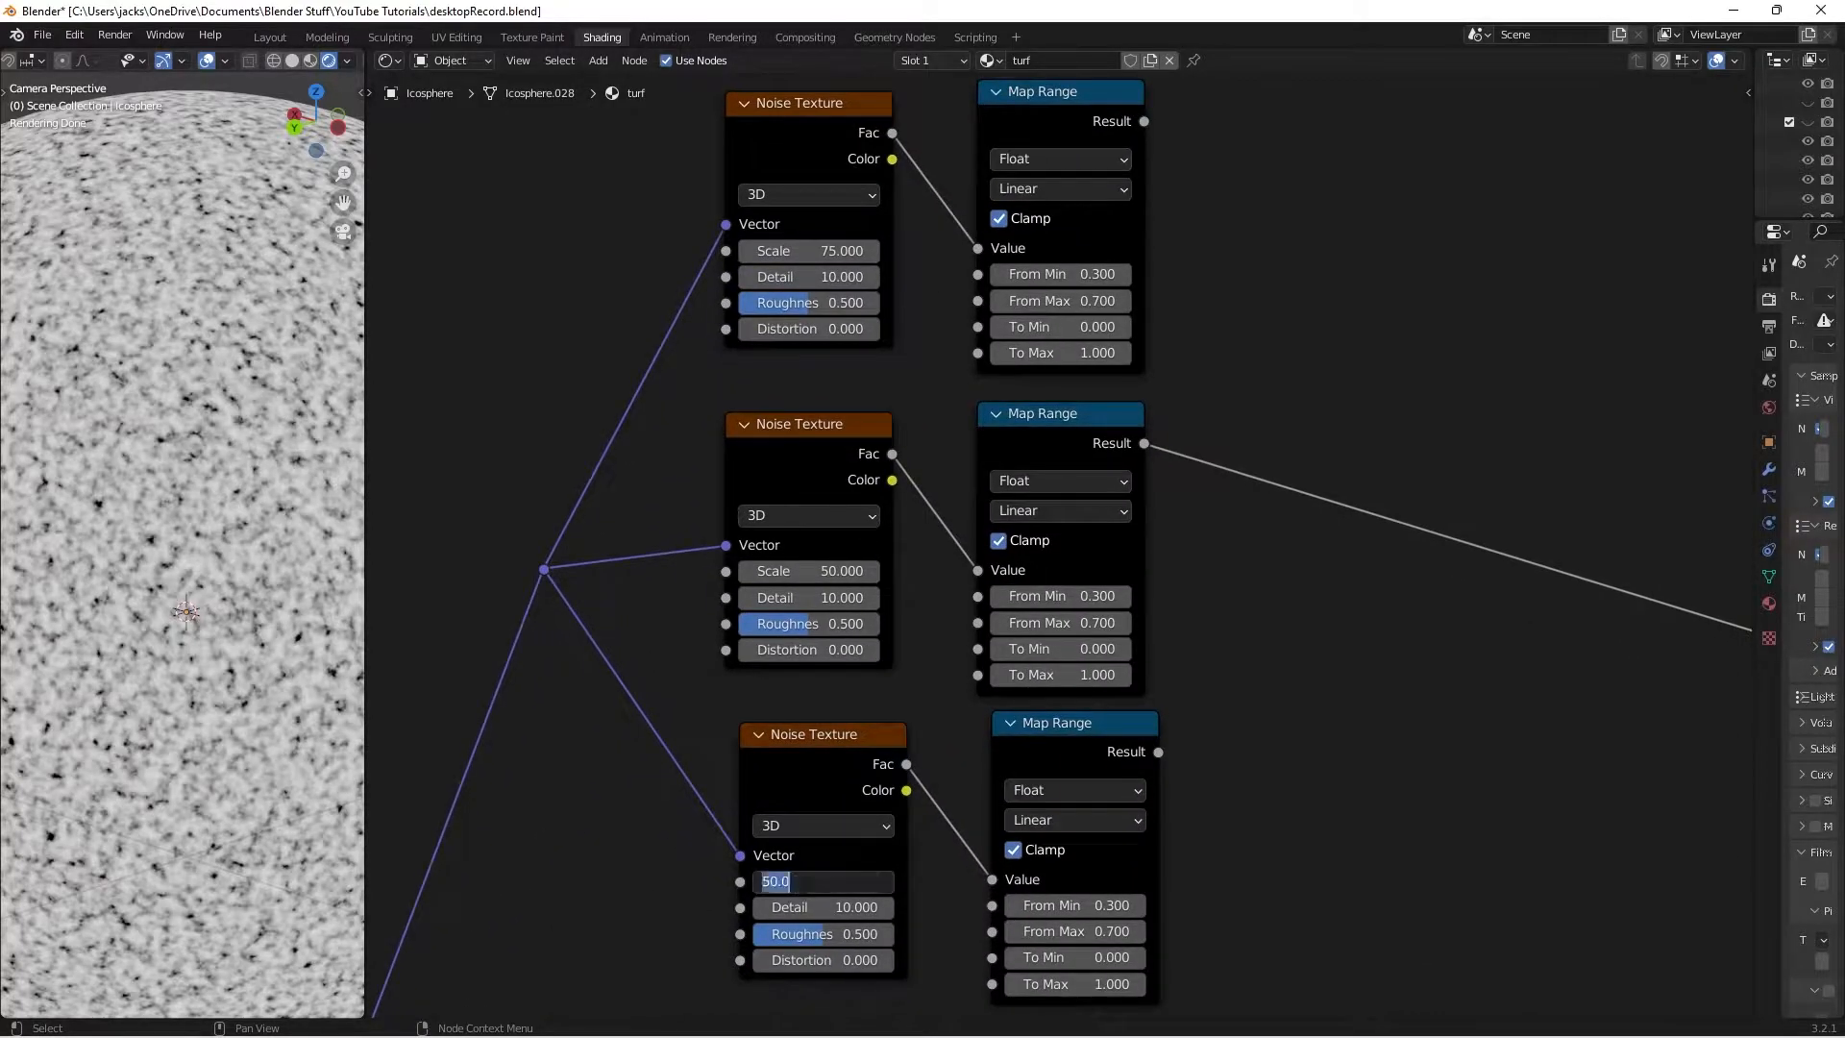
{"action": "type", "text": "25"}
{"action": "key", "text": "Return"}
{"action": "key", "text": "ctrl+s"}
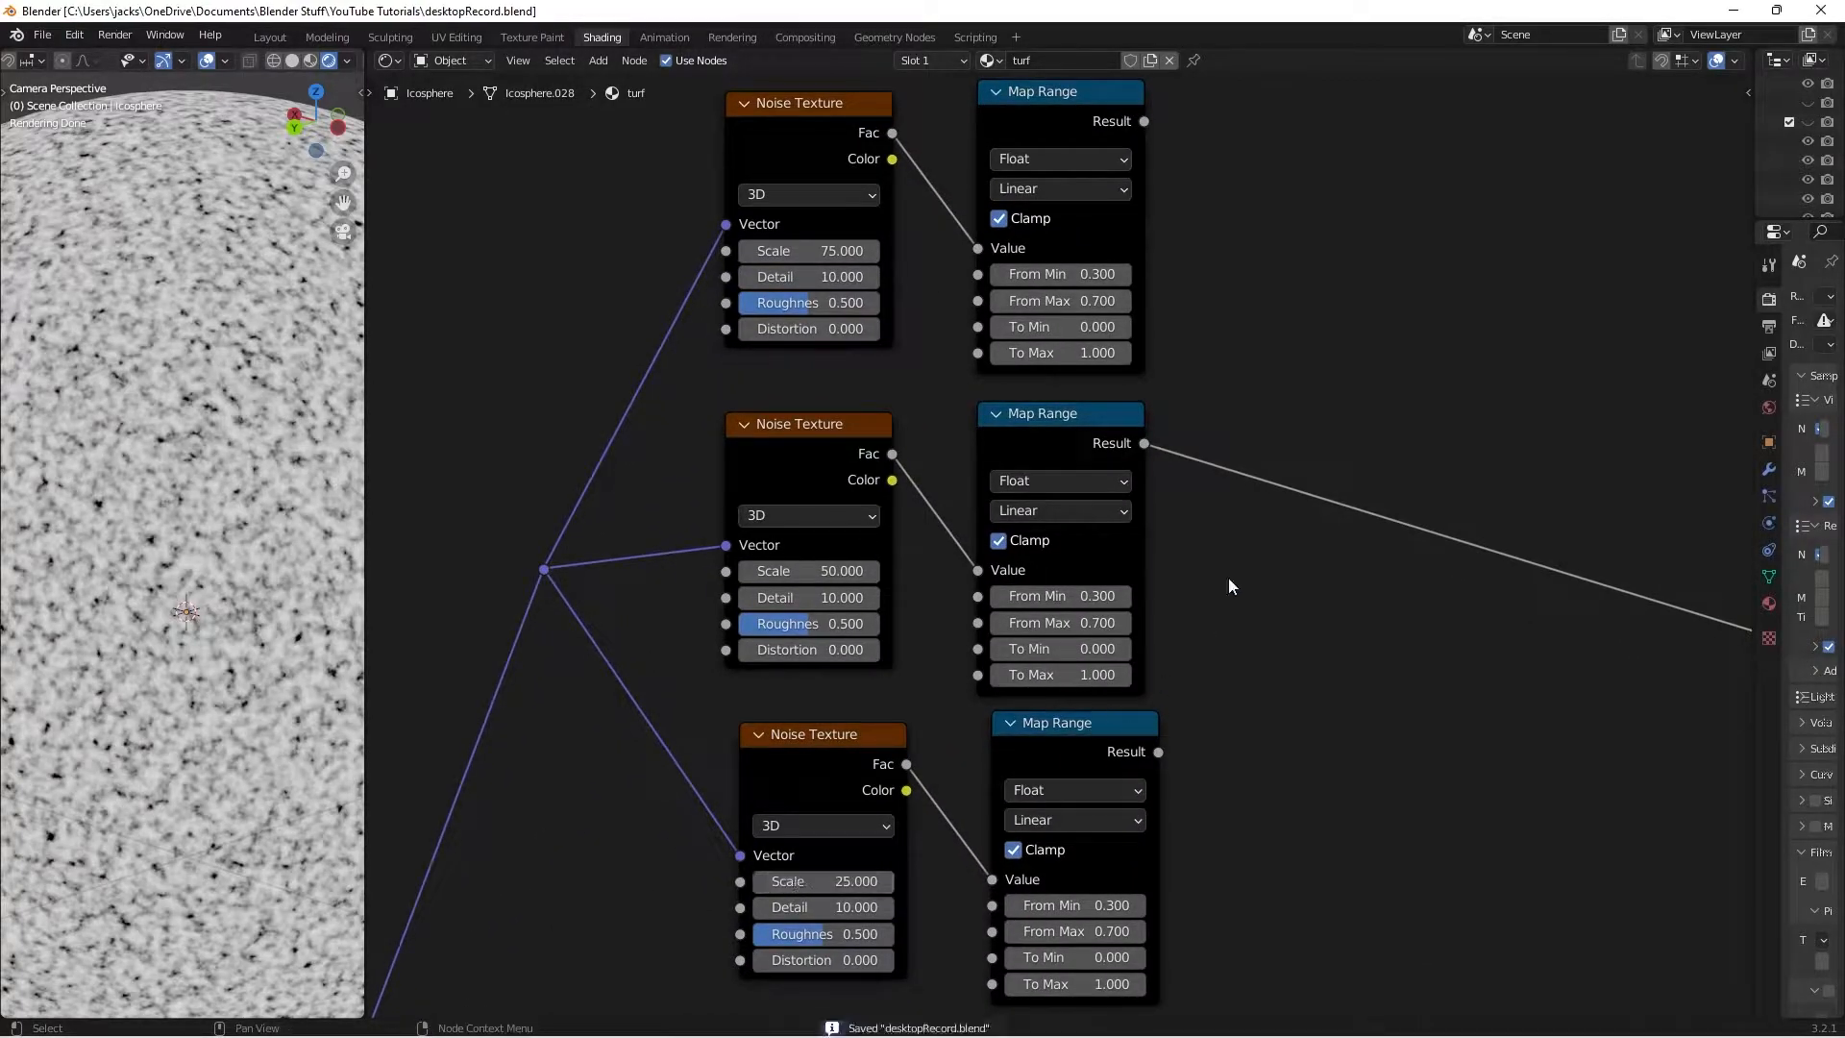
Add a Mix node fed by the scale-75 Map Range in Color1 and the scale-50 Map Range in Color2, and save the file
{"action": "middle_click_drag", "start_coordinate": [1399, 404], "coordinate": [1172, 641]}
{"action": "key", "text": "shift+a"}
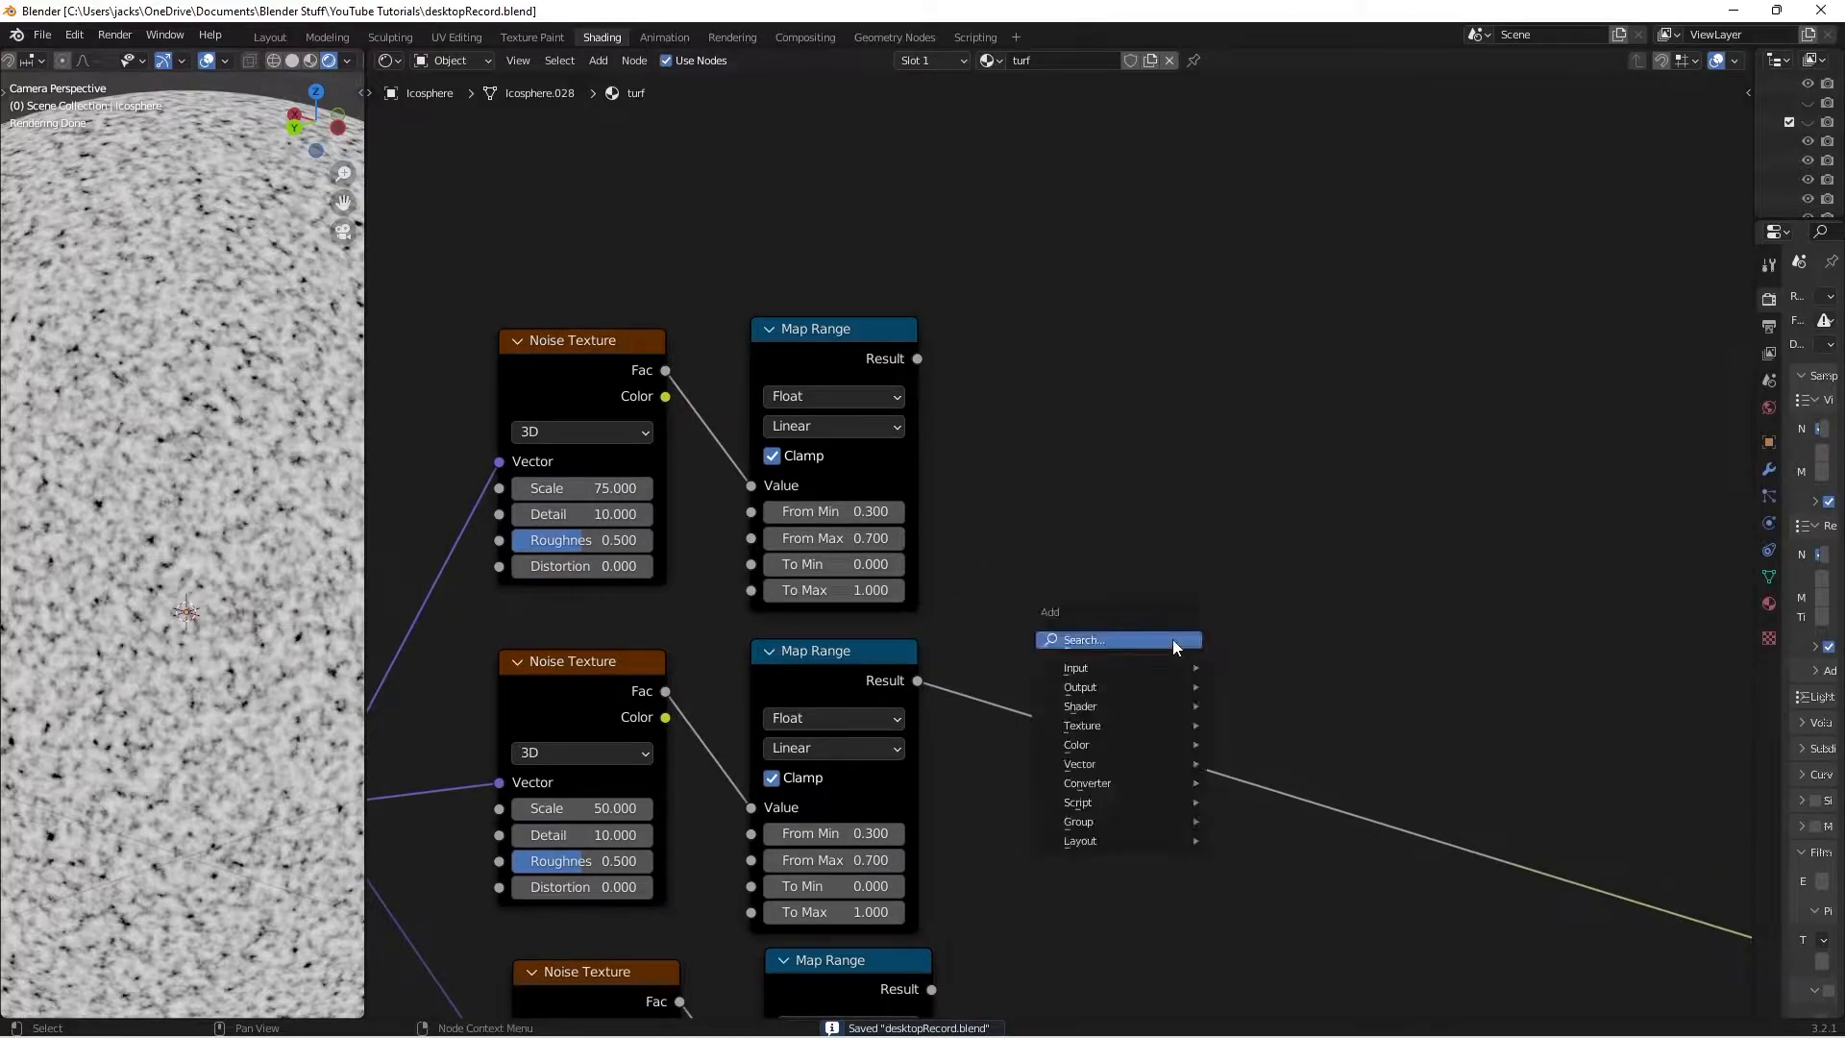
{"action": "type", "text": "mix"}
{"action": "key", "text": "Return"}
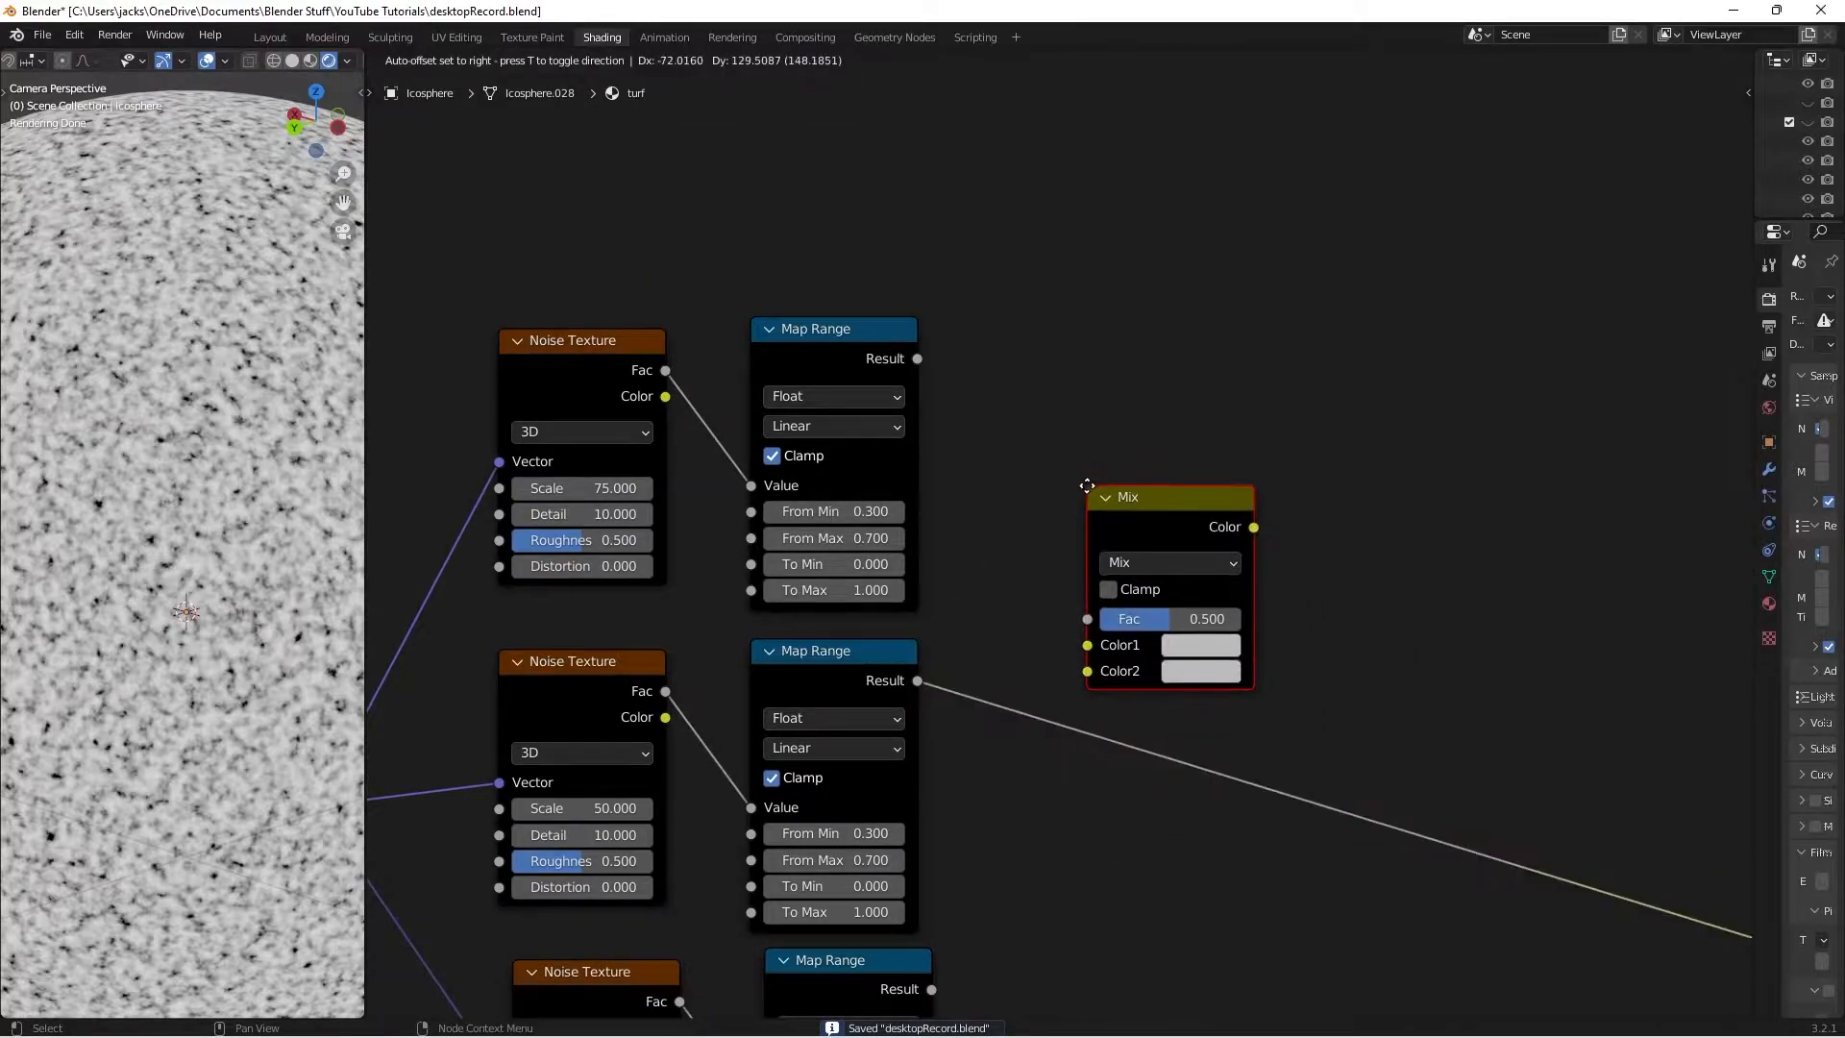
{"action": "left_click", "coordinate": [1088, 493]}
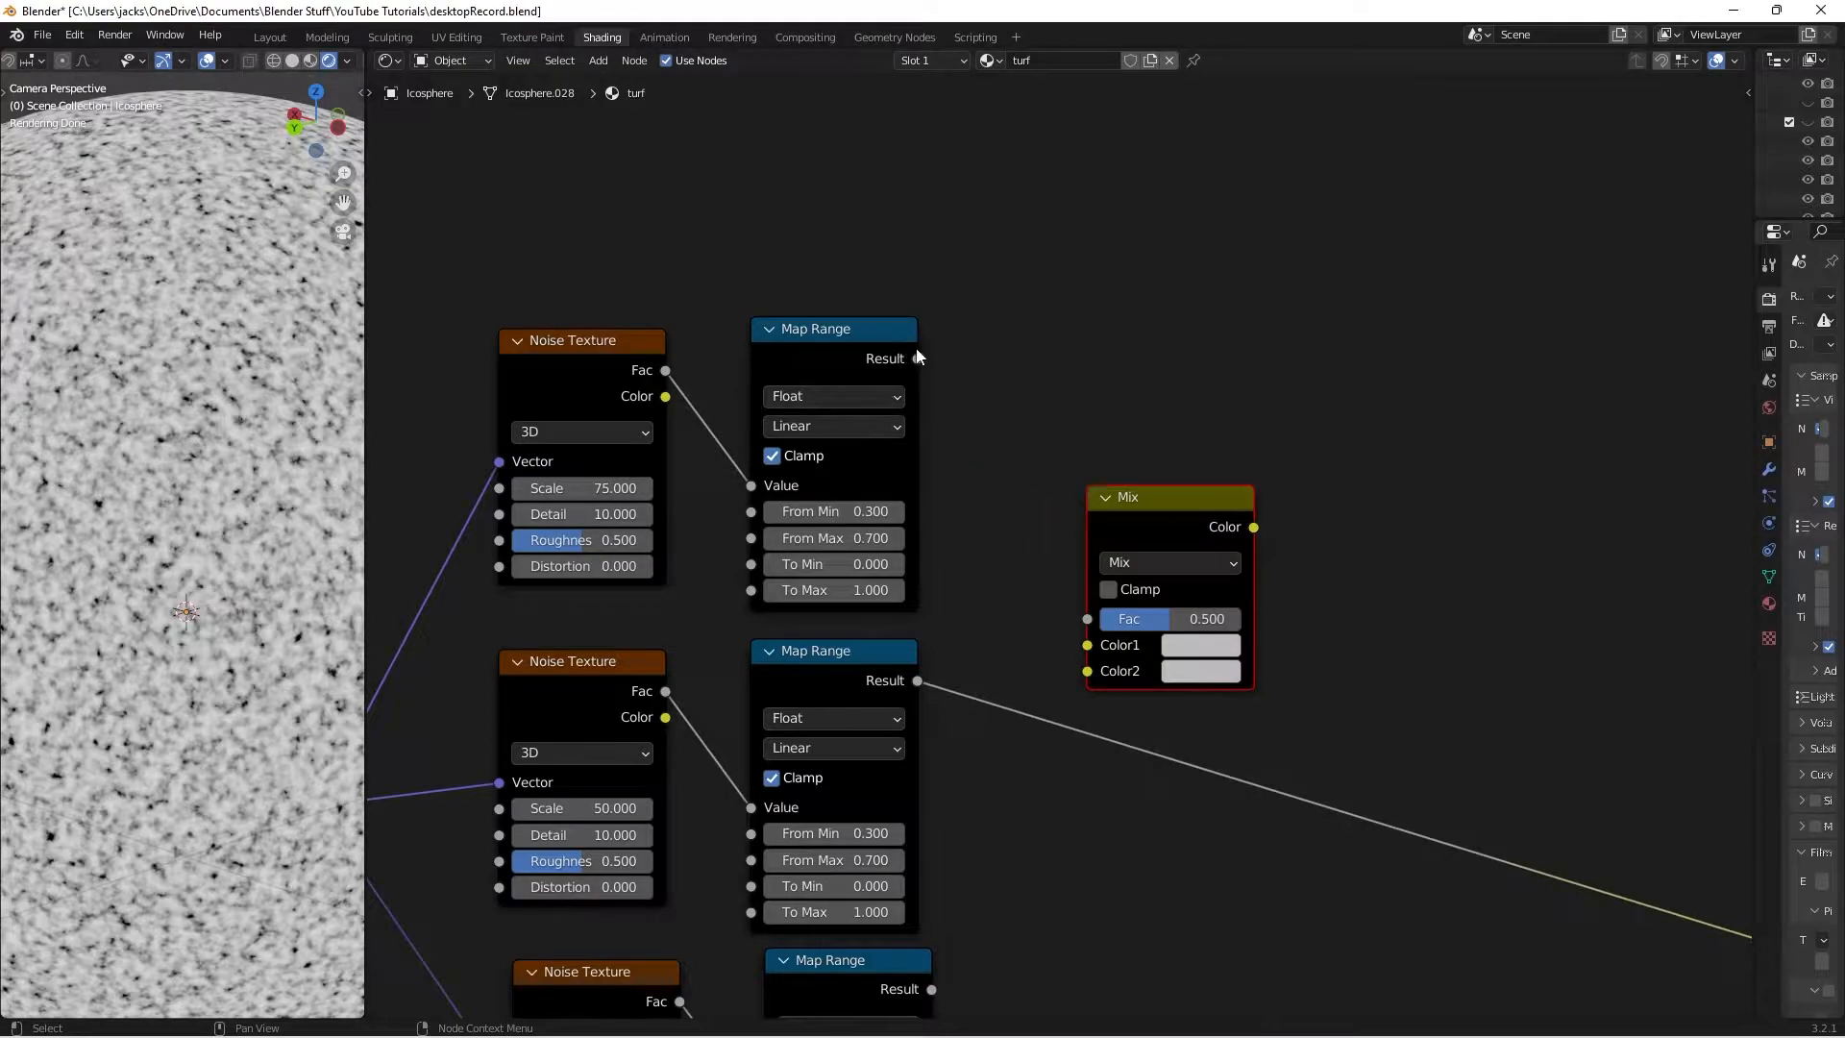
{"action": "left_click_drag", "start_coordinate": [917, 358], "coordinate": [1087, 645]}
{"action": "left_click_drag", "start_coordinate": [918, 680], "coordinate": [1087, 671]}
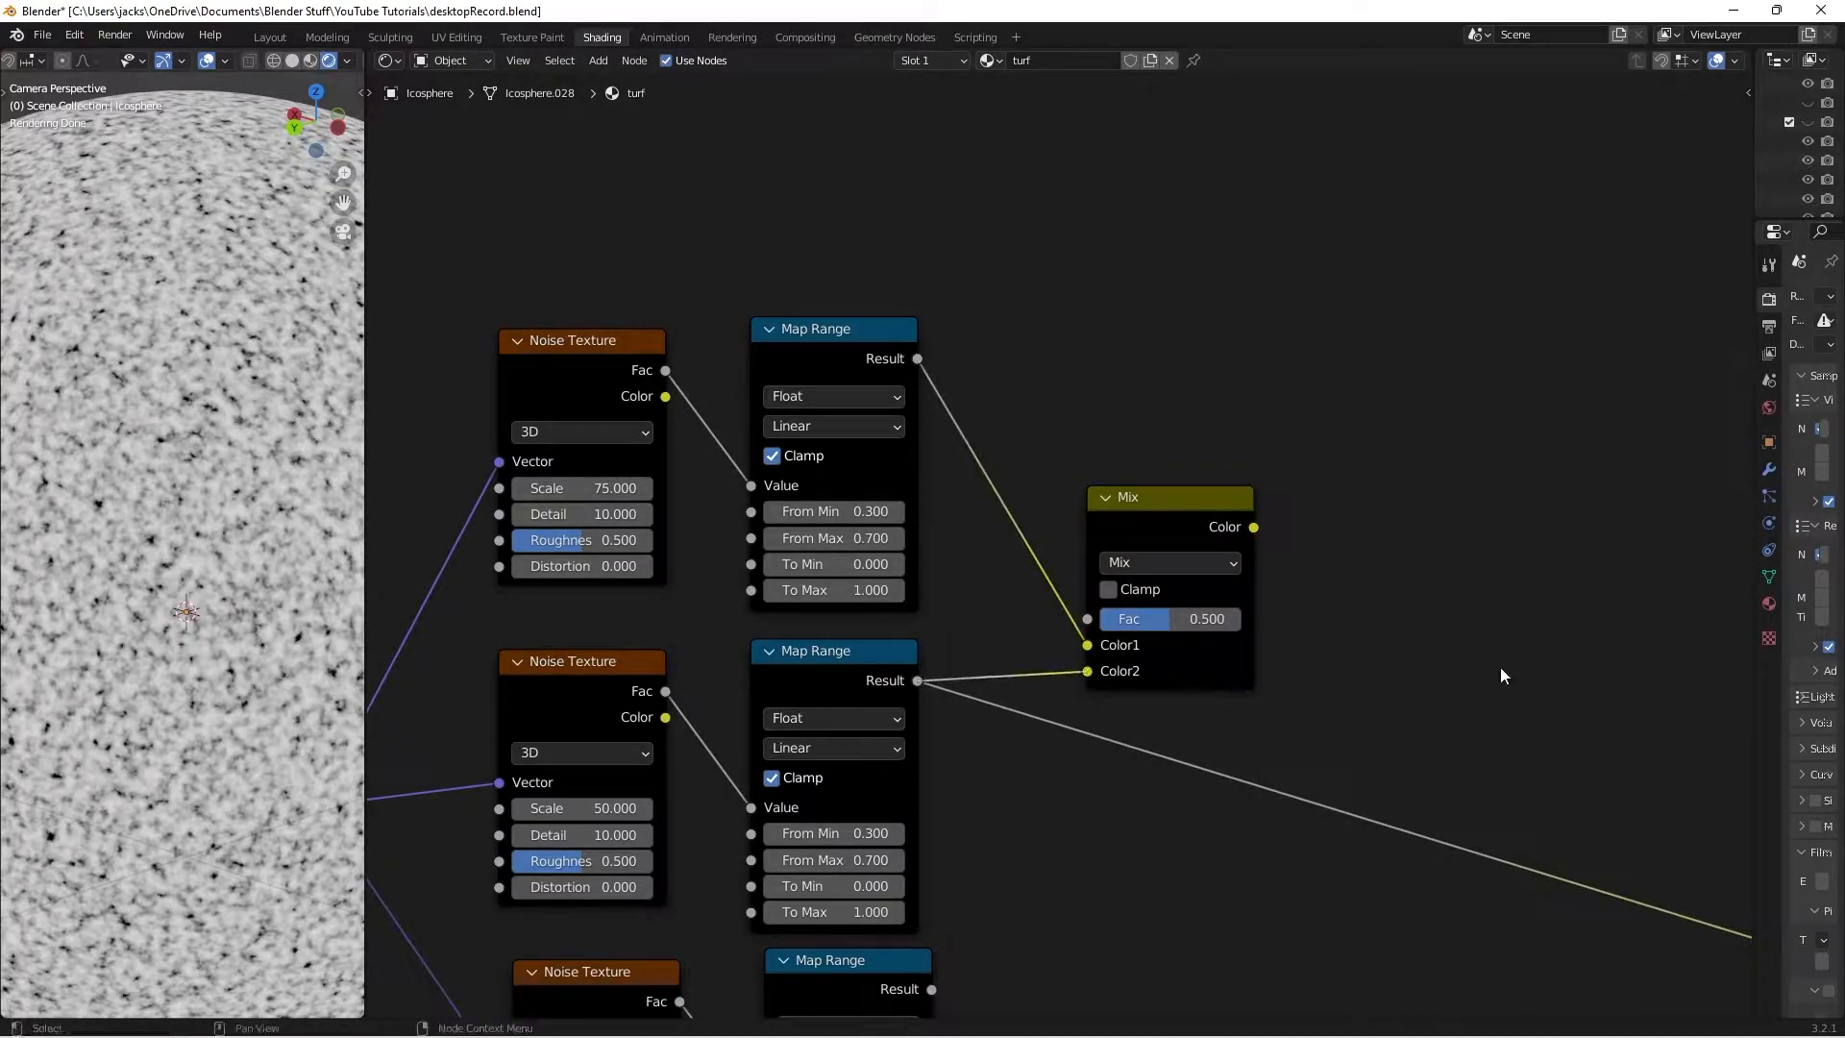
{"action": "key", "text": "ctrl+s"}
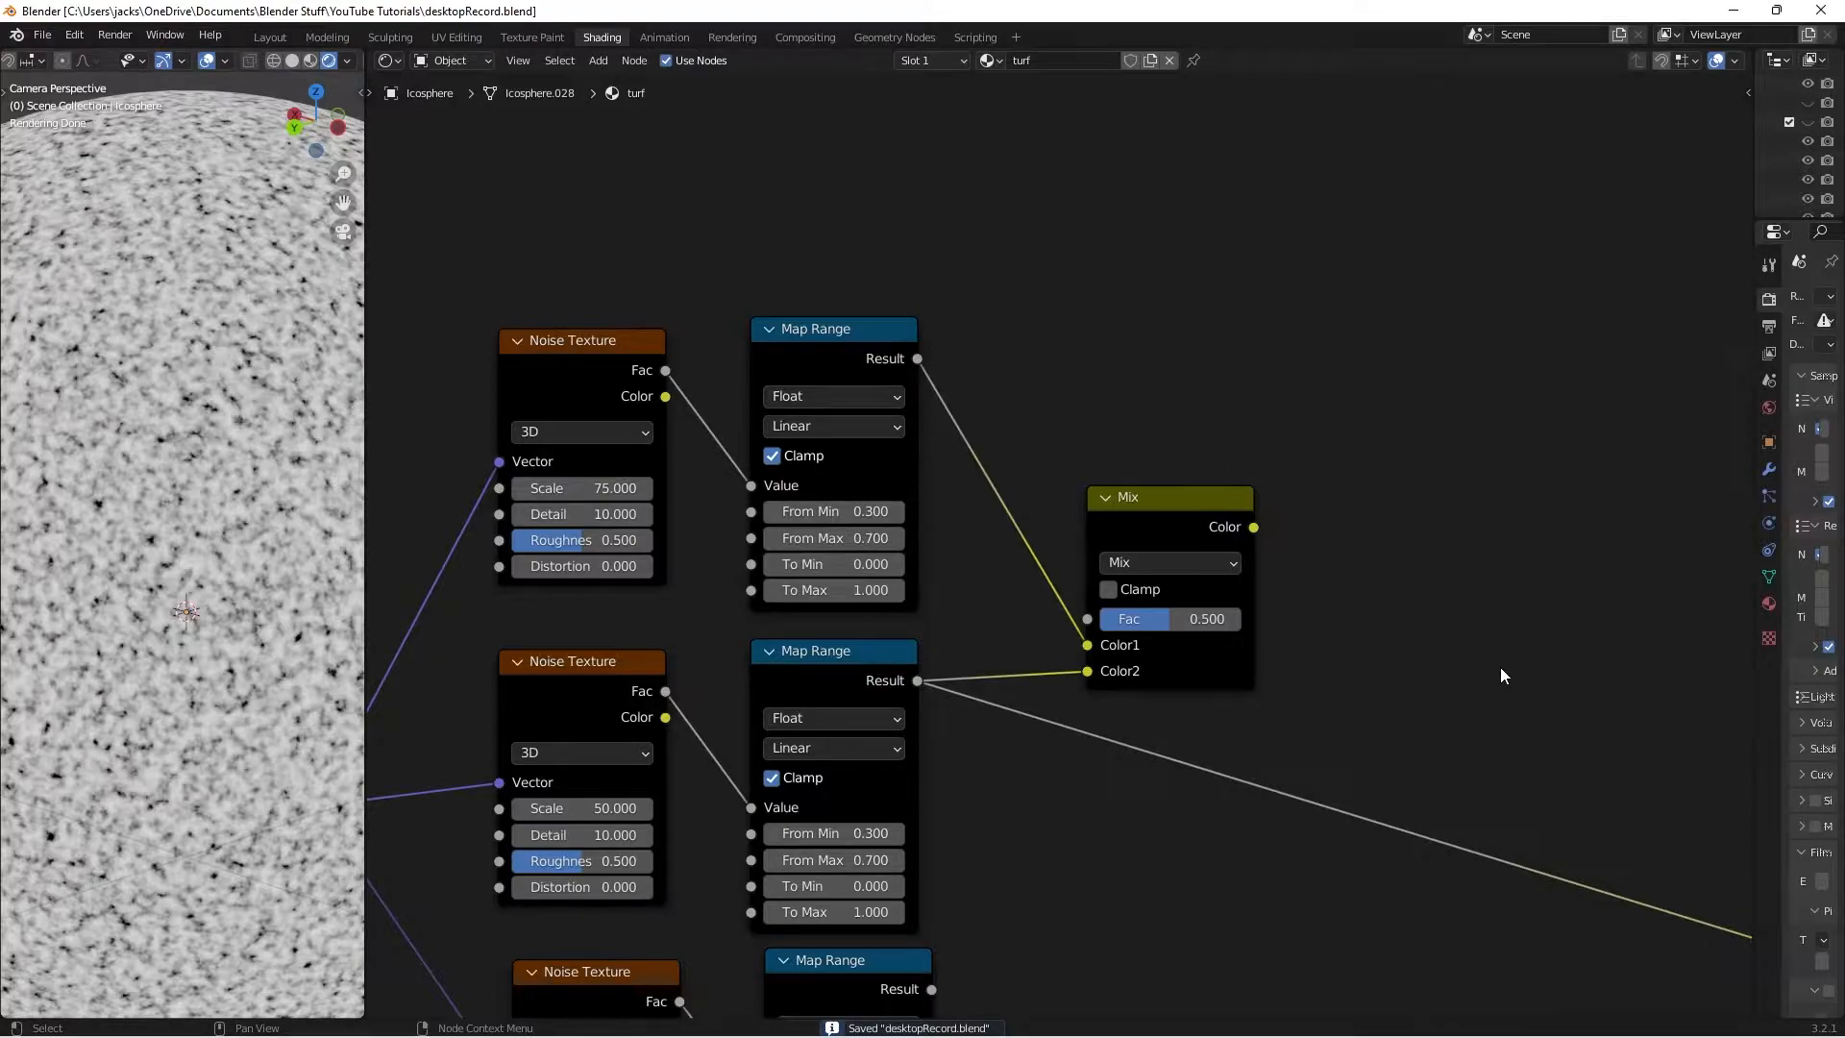
Duplicate the scale-75 Noise Texture and Map Range pair above the others, set its Scale to 5 and preview its Map Range
{"action": "scroll", "coordinate": [1441, 673], "scroll_direction": "down", "scroll_amount": 3}
{"action": "key", "text": "shift+a"}
{"action": "left_click", "coordinate": [1025, 458]}
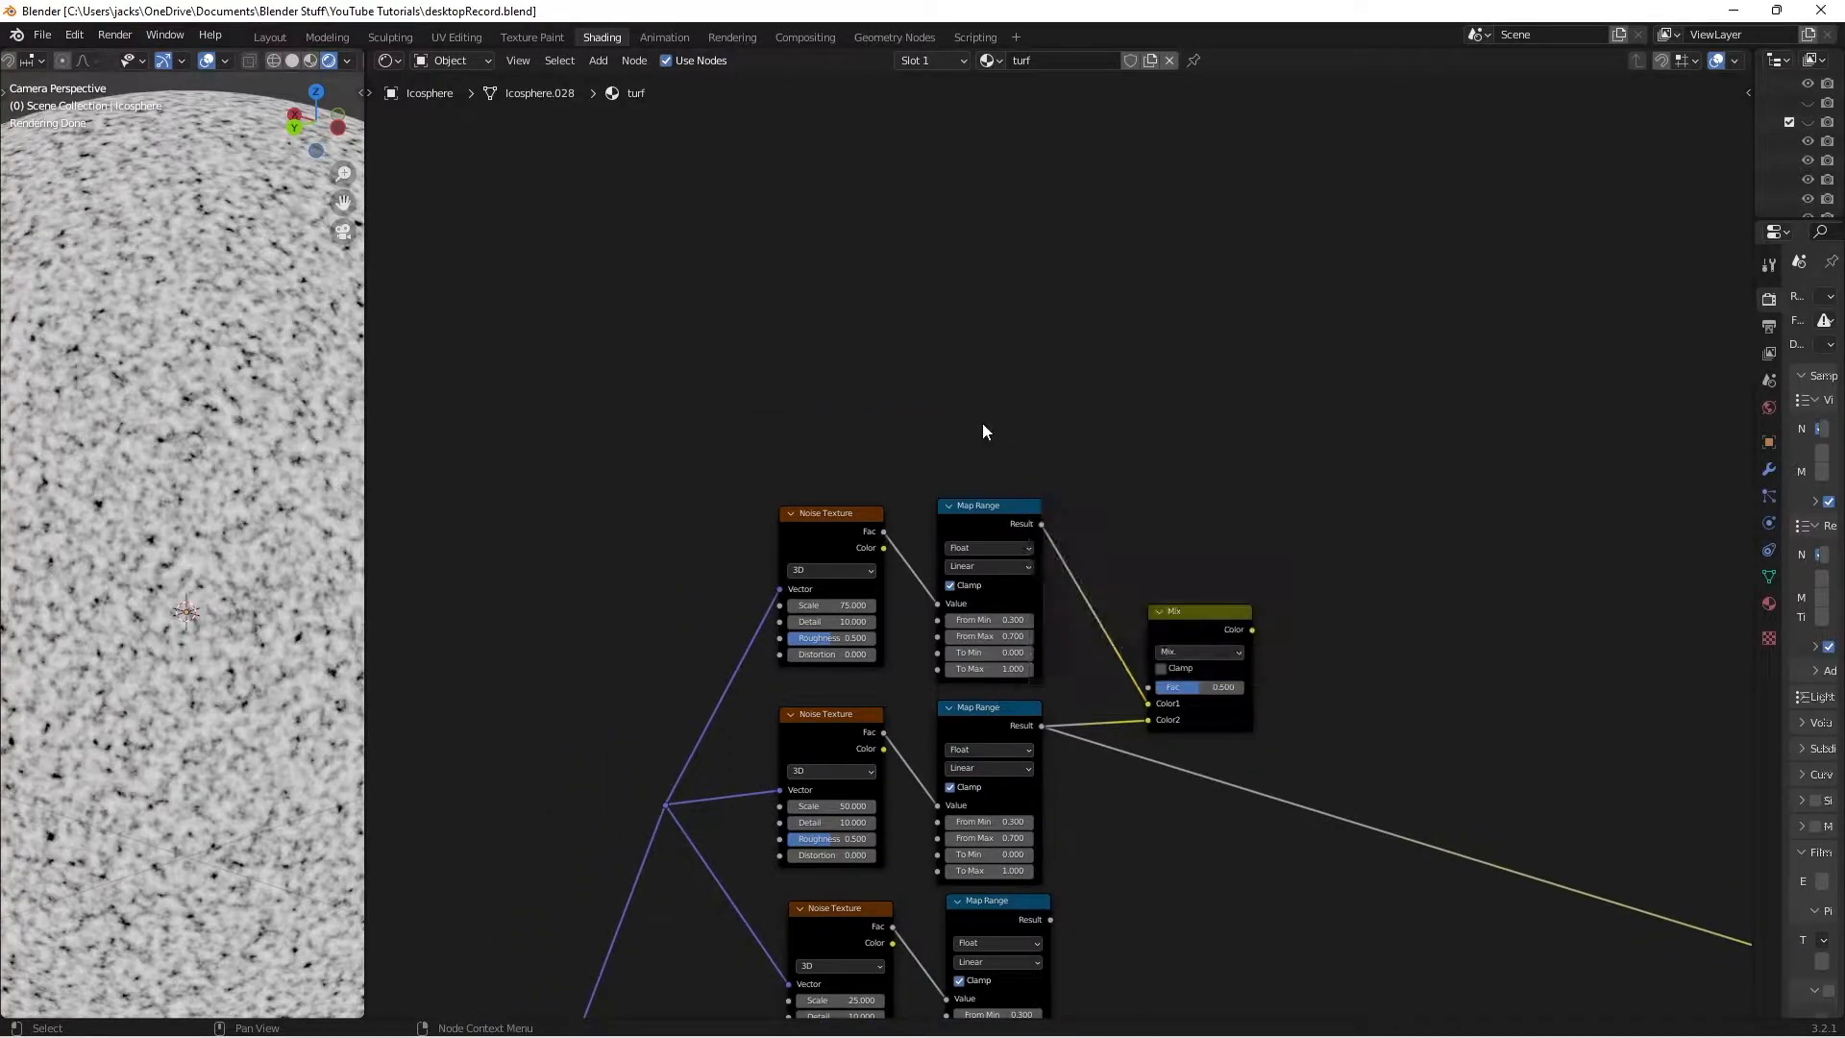
{"action": "left_click_drag", "start_coordinate": [770, 447], "coordinate": [1093, 647]}
{"action": "key", "text": "shift+d"}
{"action": "left_click", "coordinate": [1032, 298]}
{"action": "double_click", "coordinate": [848, 357]}
{"action": "type", "text": "5"}
{"action": "key", "text": "Return"}
{"action": "left_click", "coordinate": [988, 259], "text": "ctrl+shift"}
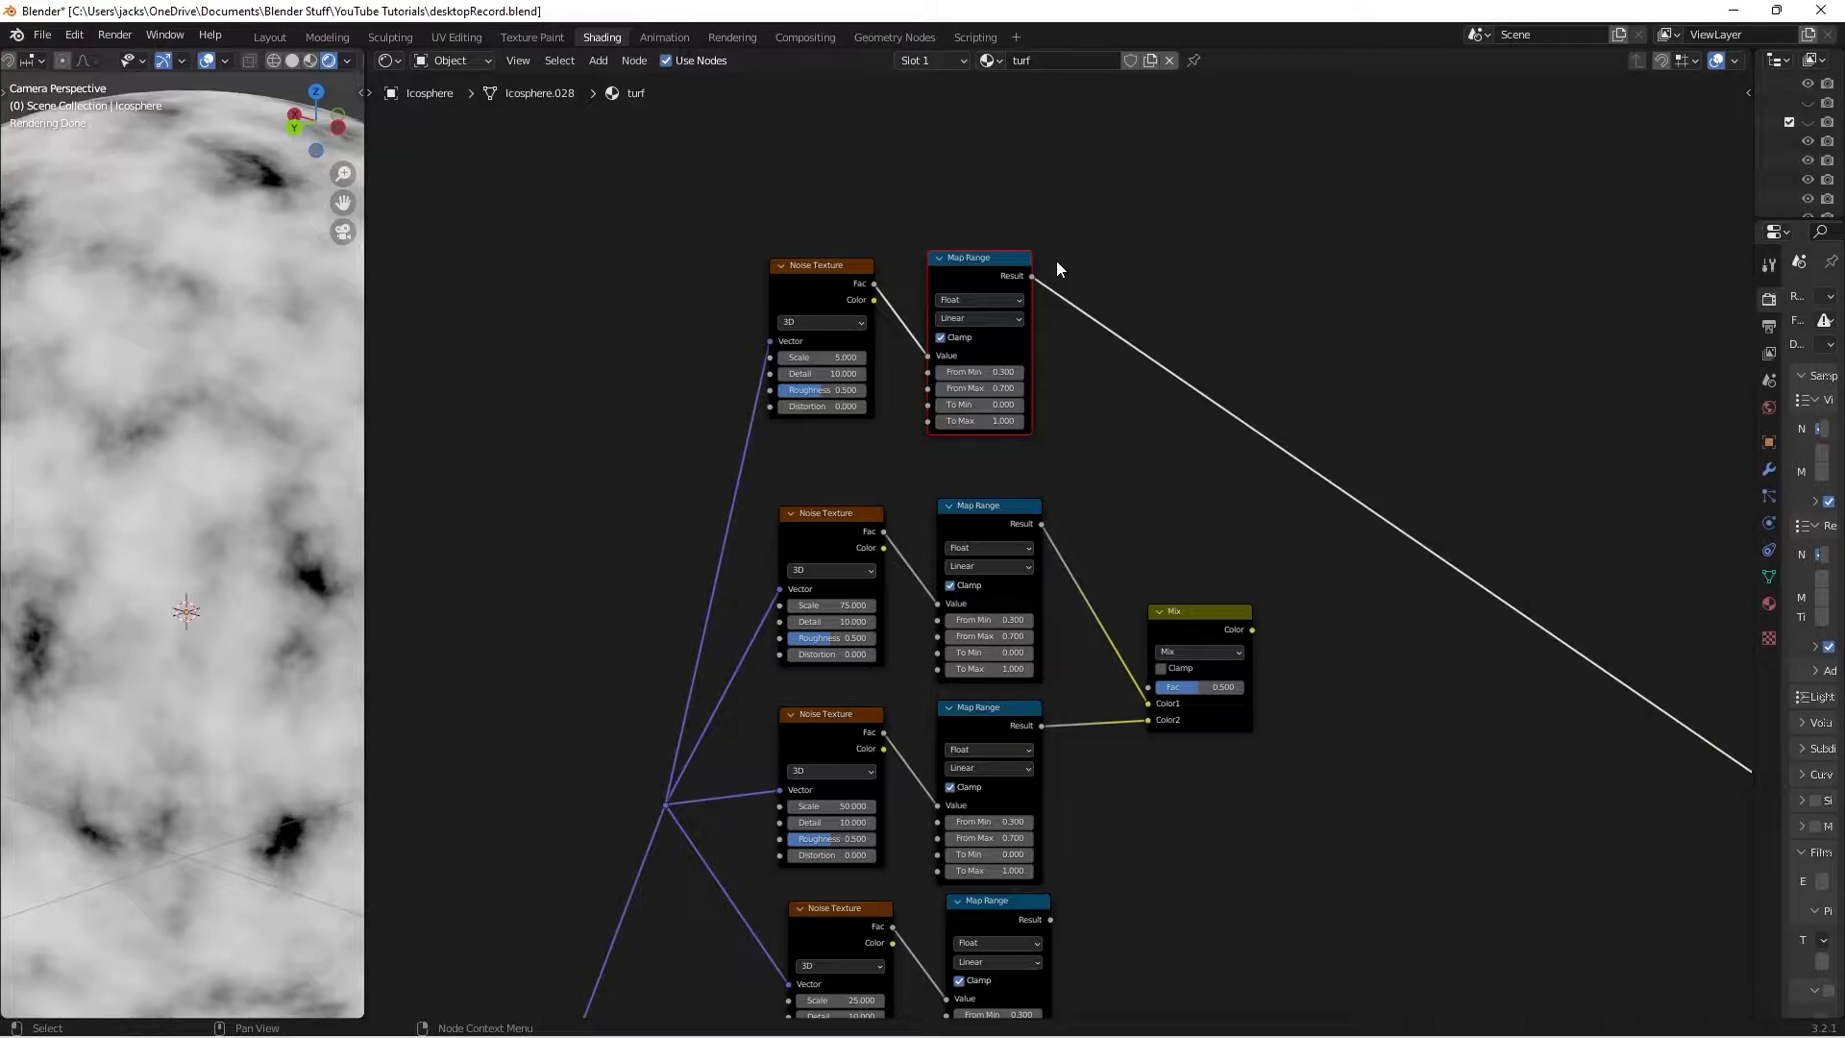
Set the uppermost Map Range's From Min to 0.4 and From Max to 0.6, and save the file
{"action": "scroll", "coordinate": [1125, 365], "scroll_direction": "up", "scroll_amount": 2}
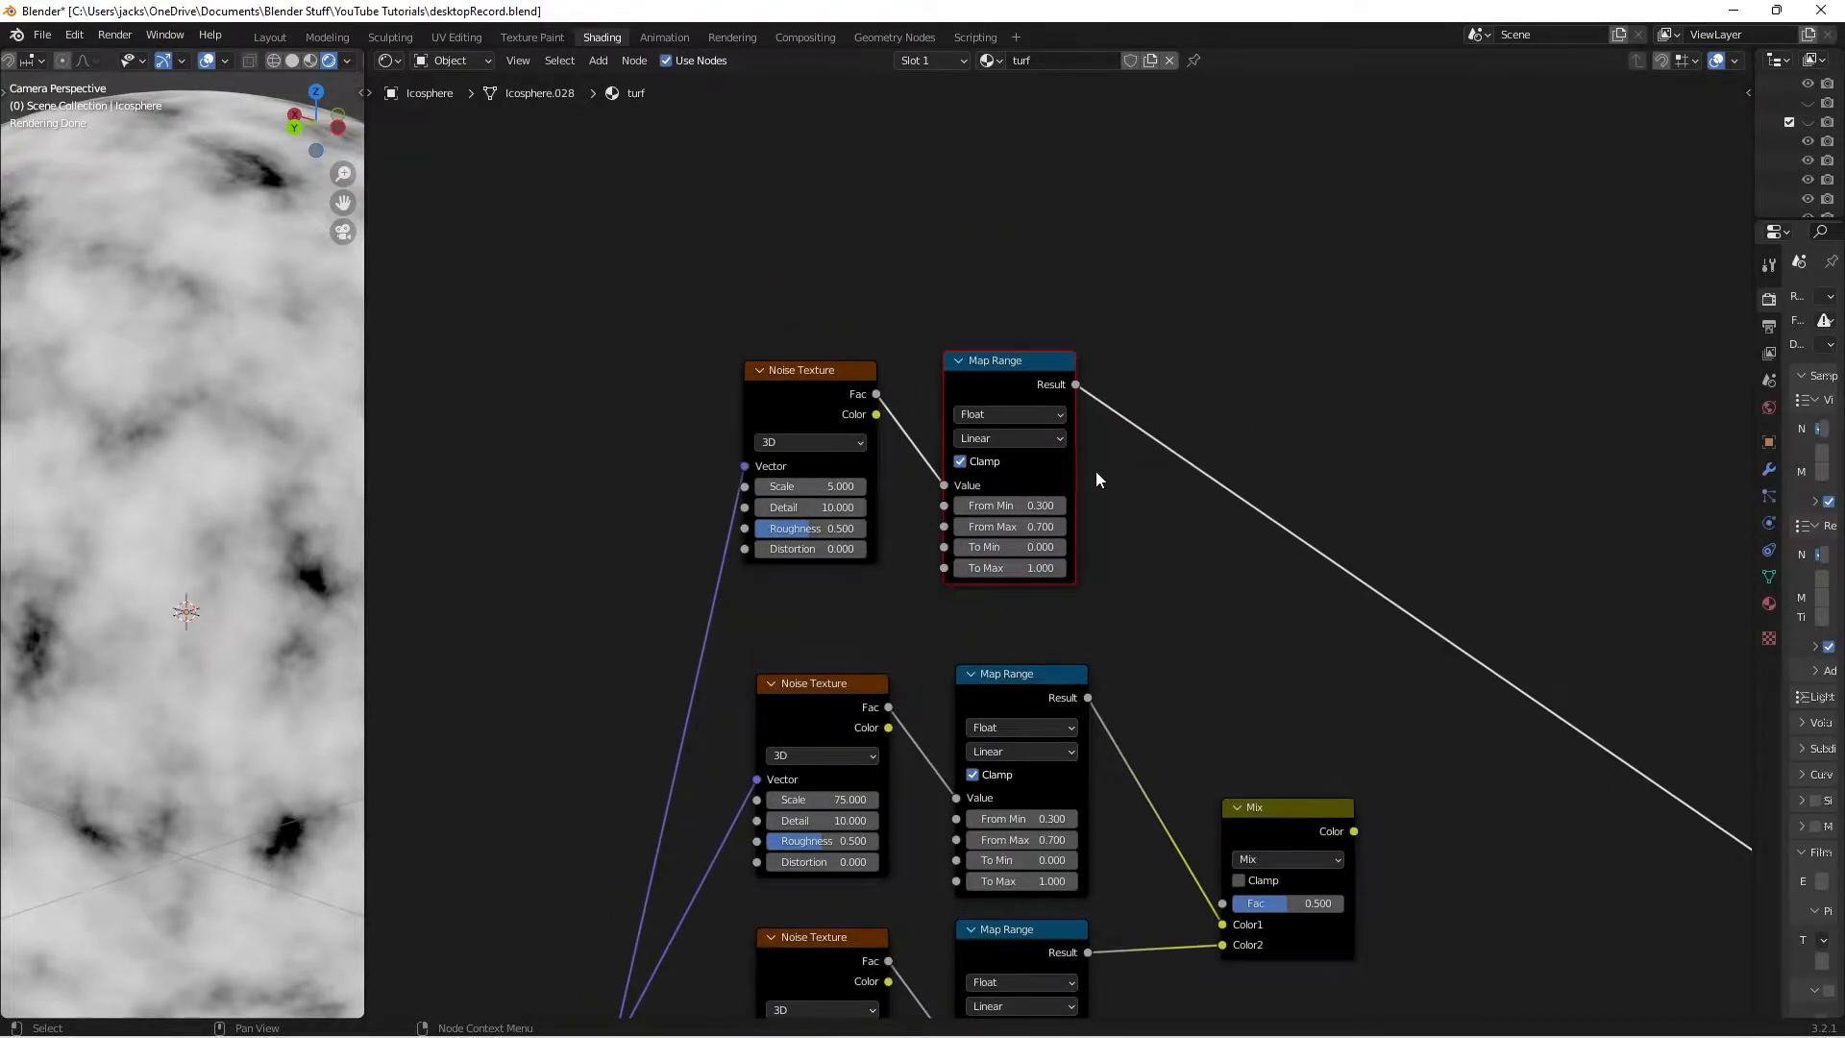
{"action": "left_click", "coordinate": [960, 506]}
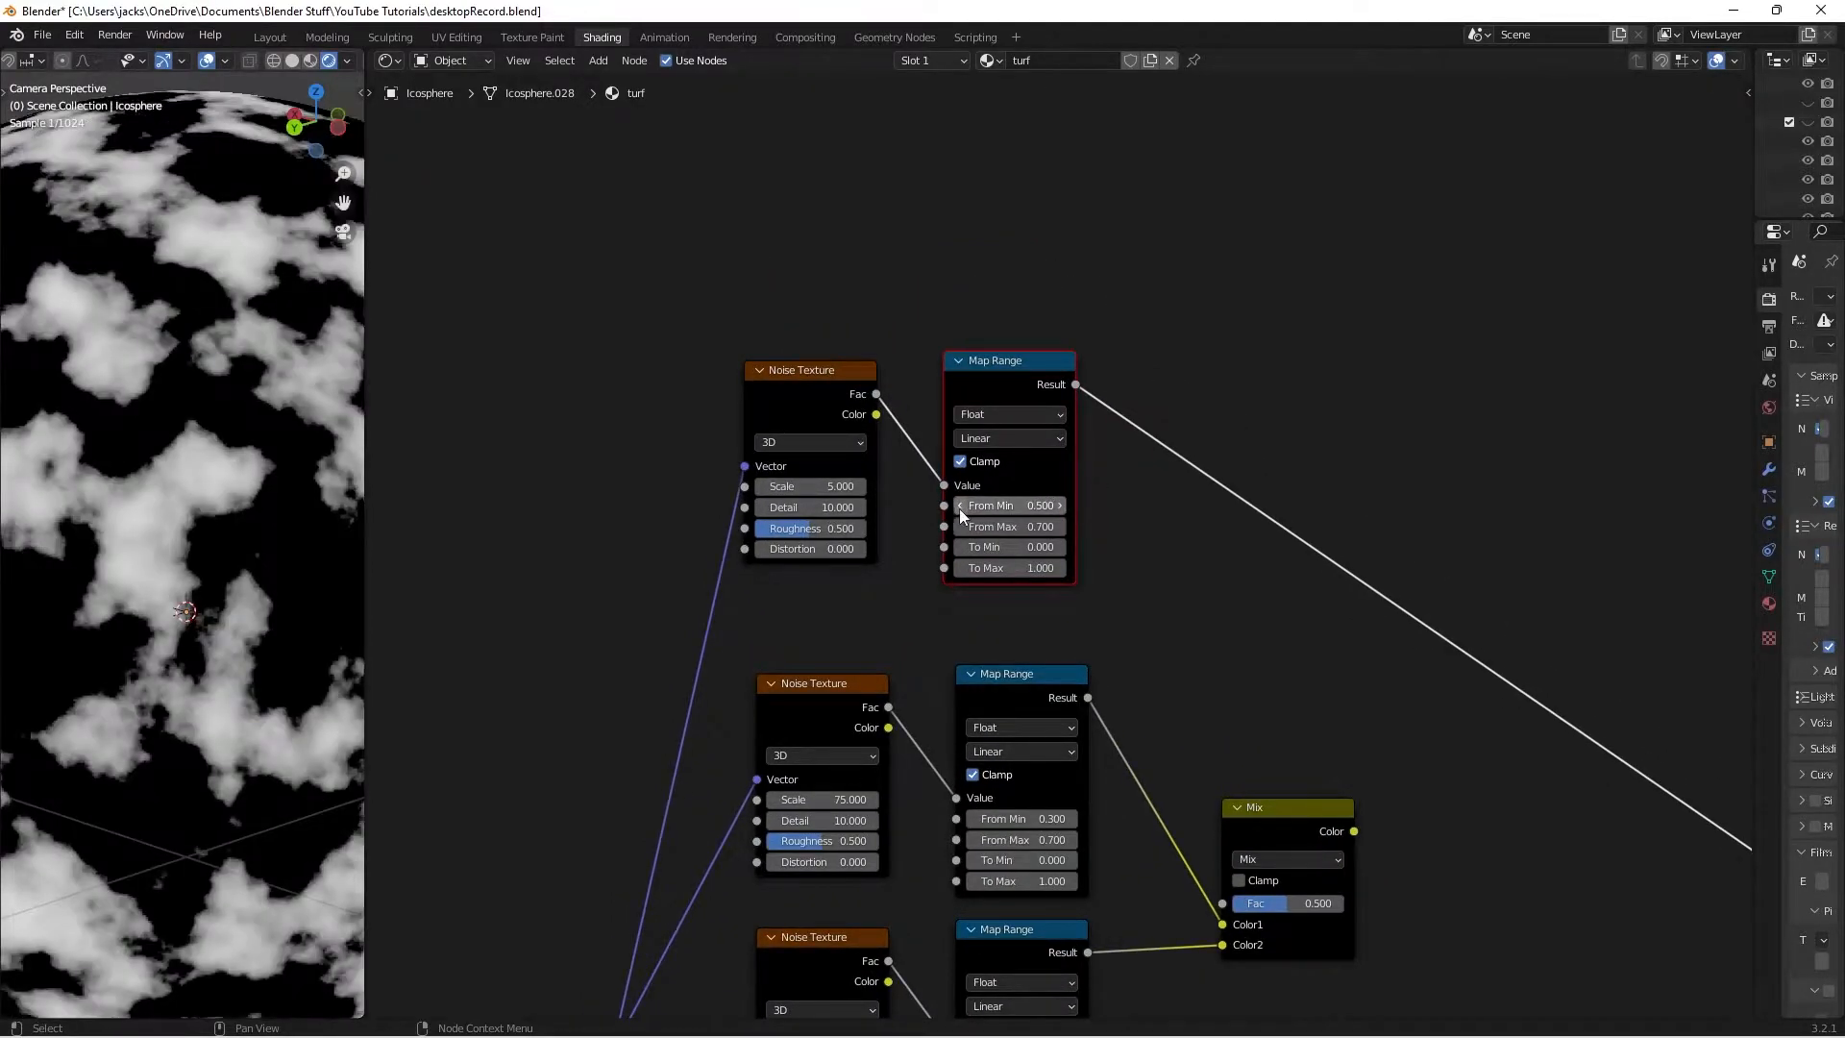
{"action": "left_click", "coordinate": [956, 527]}
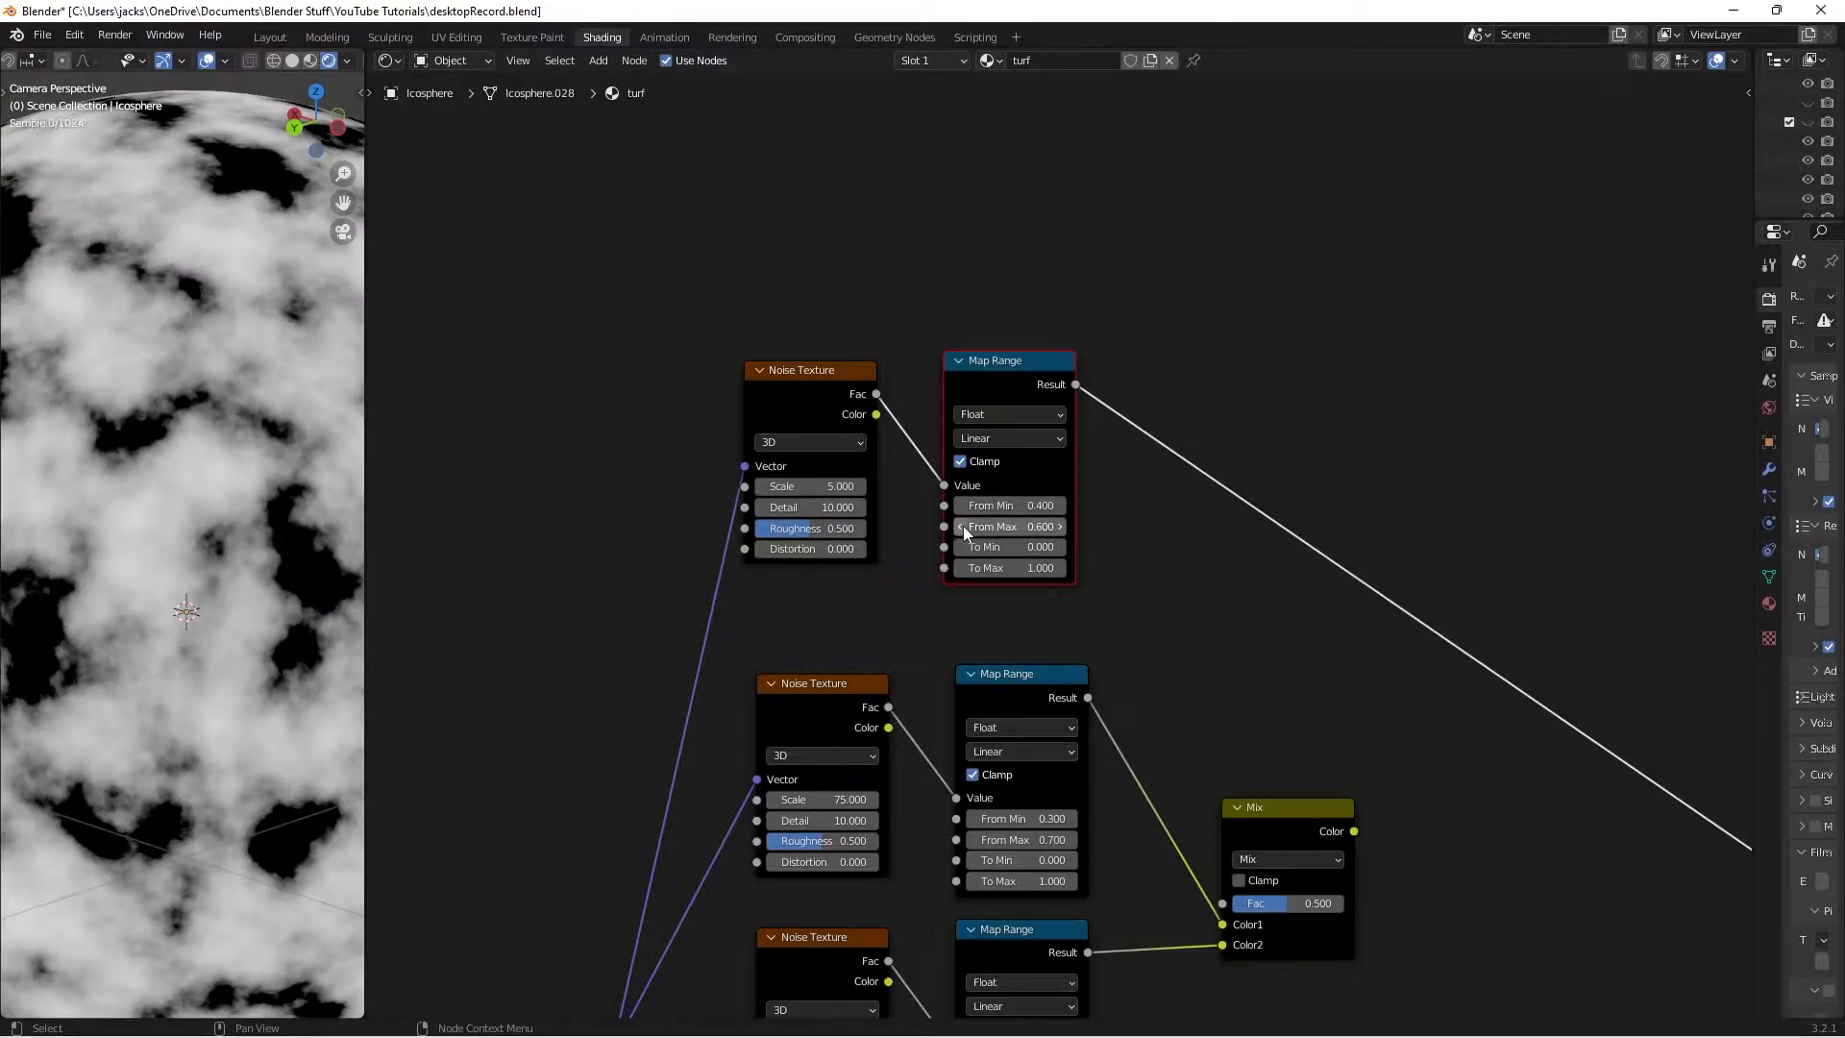
{"action": "key", "text": "ctrl+s"}
{"action": "scroll", "coordinate": [1189, 580], "scroll_direction": "down", "scroll_amount": 2}
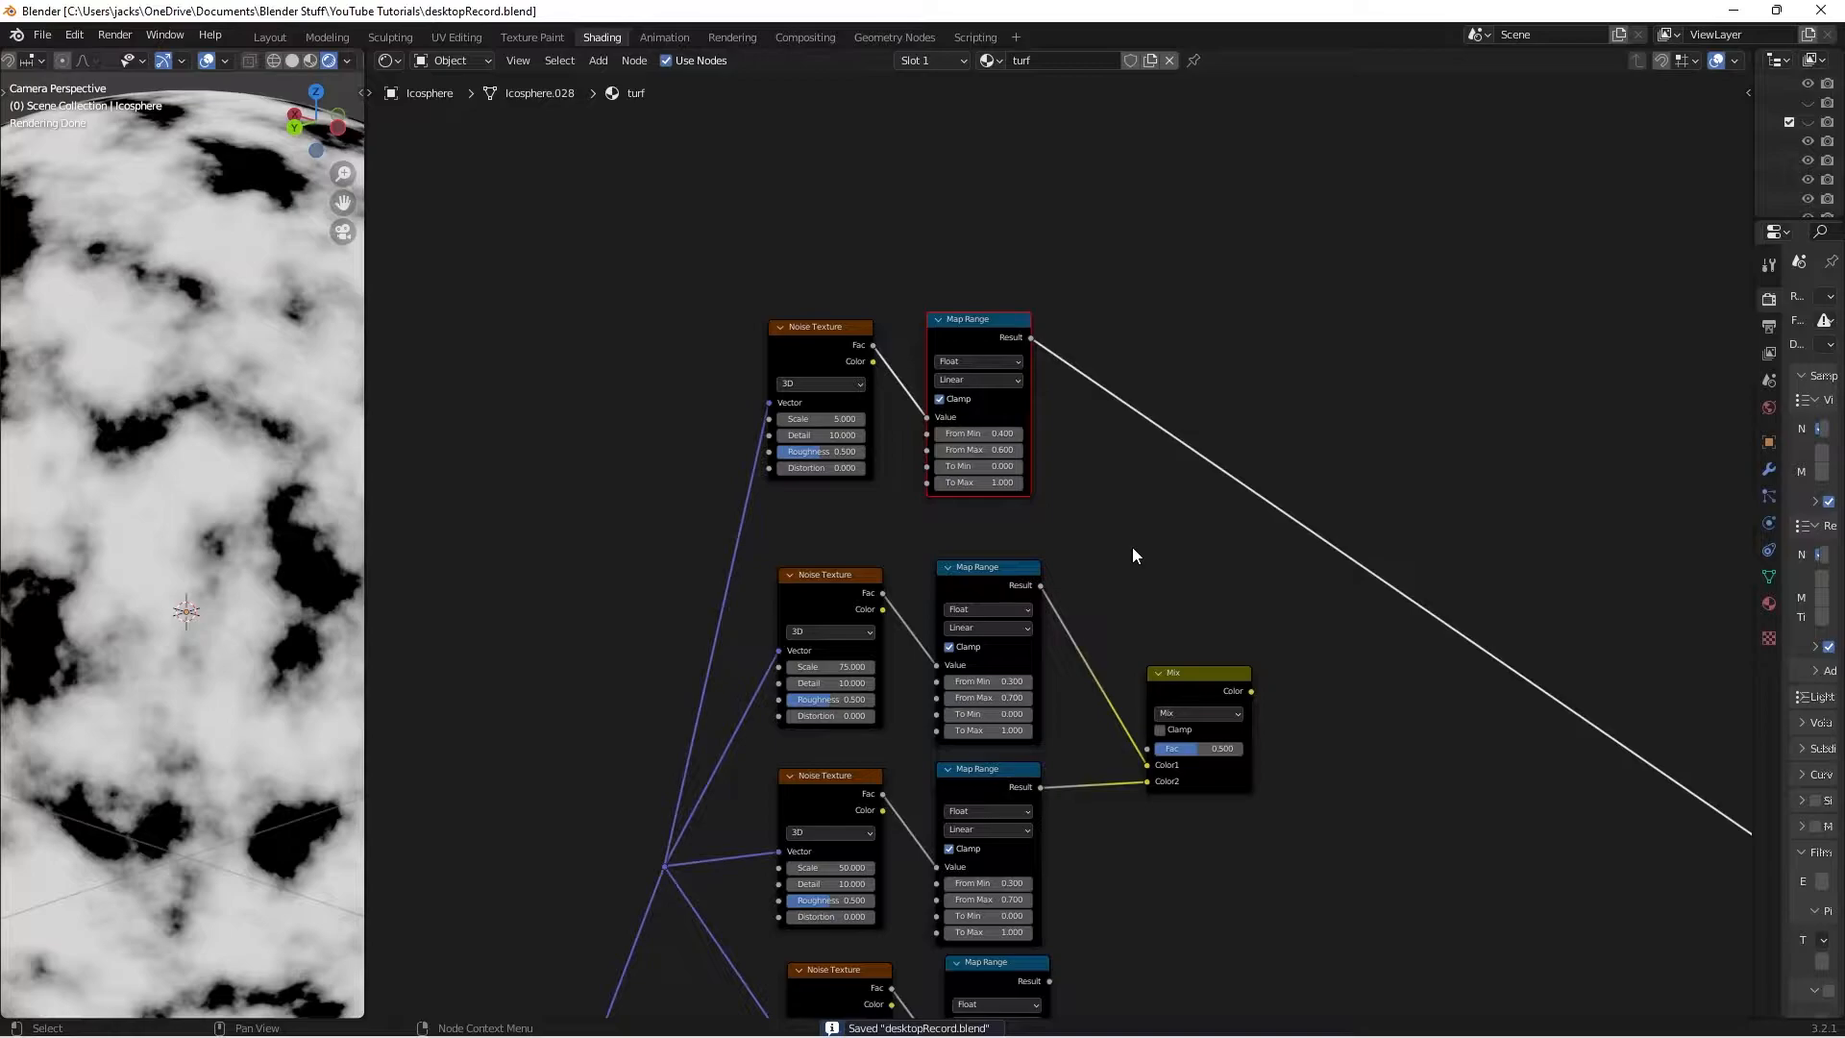
Connect the uppermost Map Range's Result to the Mix node's Fac, preview the mix on the sphere and save the file
{"action": "left_click_drag", "start_coordinate": [1031, 337], "coordinate": [1153, 747]}
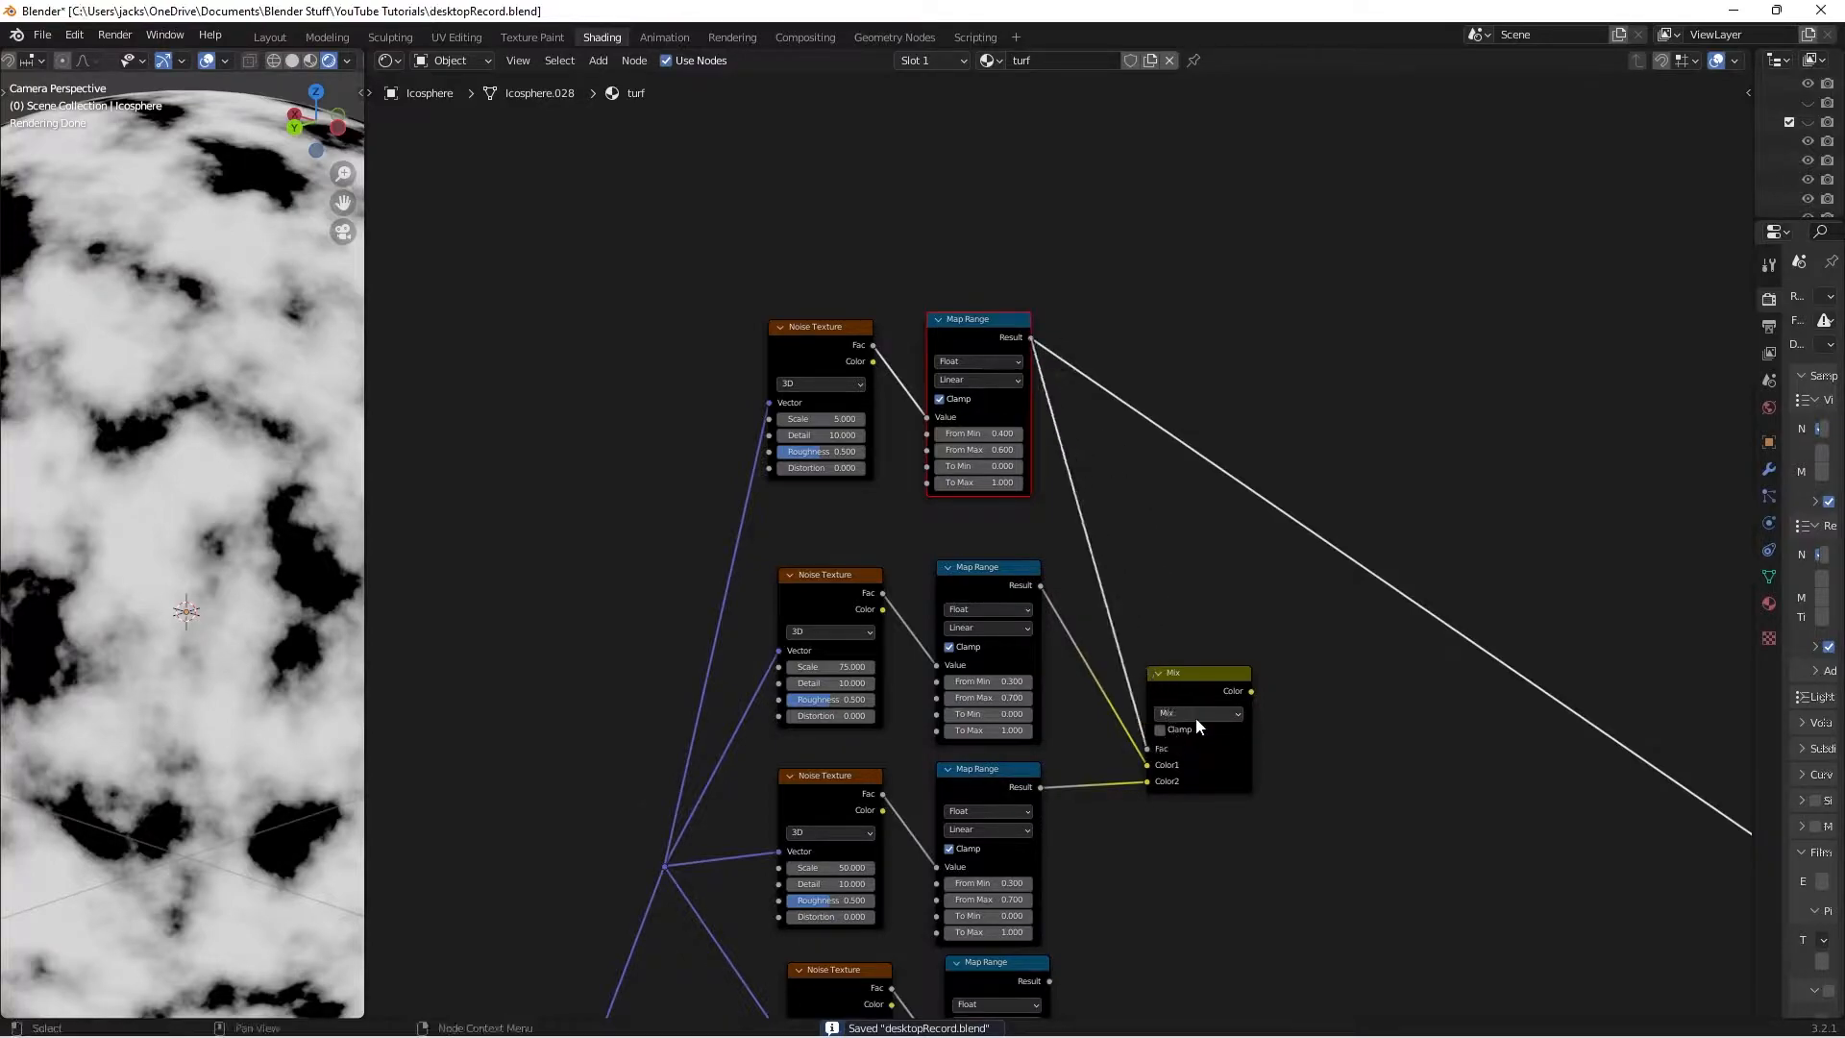
{"action": "left_click", "coordinate": [1199, 702], "text": "ctrl+shift"}
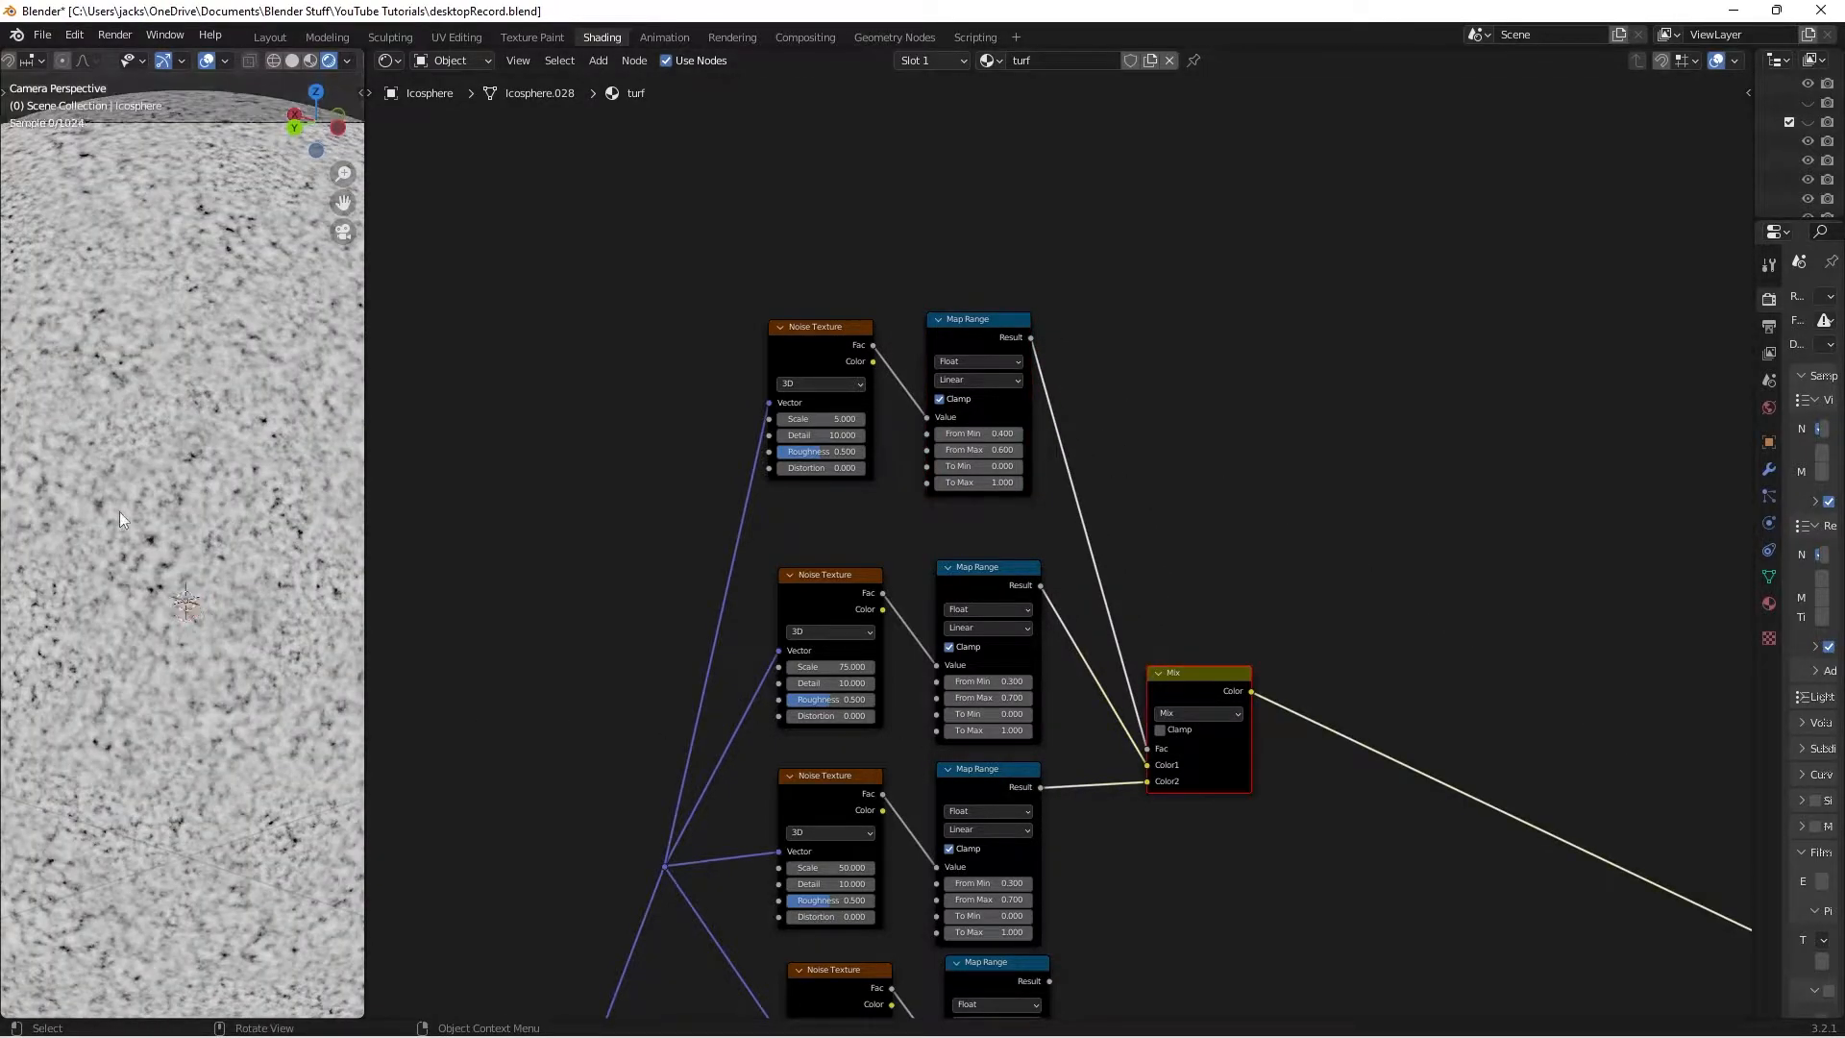
{"action": "scroll", "coordinate": [119, 511], "scroll_direction": "down", "scroll_amount": 3}
{"action": "key", "text": "ctrl+s"}
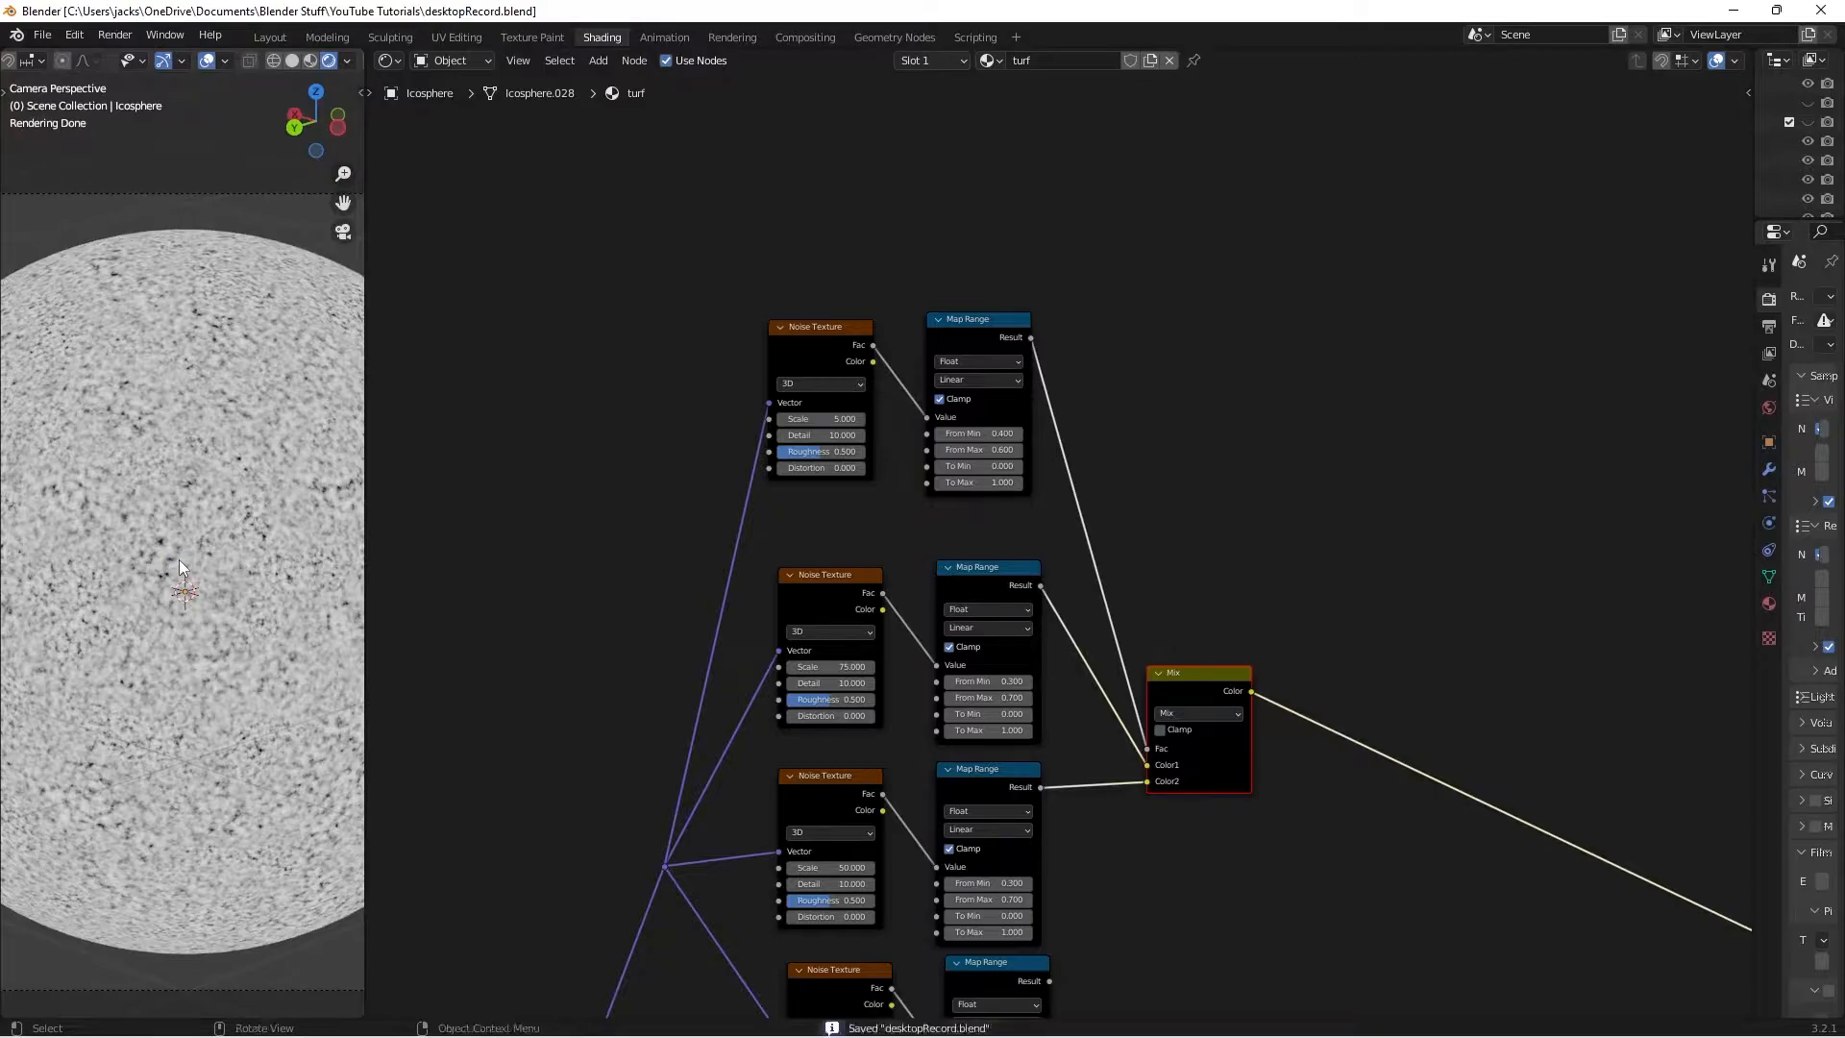
Duplicate the Mix node, linking the first Mix's Color to the copy's Color1 and the scale-25 Map Range's Result to Color2
{"action": "scroll", "coordinate": [1170, 767], "scroll_direction": "up", "scroll_amount": 1}
{"action": "middle_click_drag", "start_coordinate": [1170, 766], "coordinate": [1098, 619]}
{"action": "left_click_drag", "start_coordinate": [1097, 619], "coordinate": [1067, 601]}
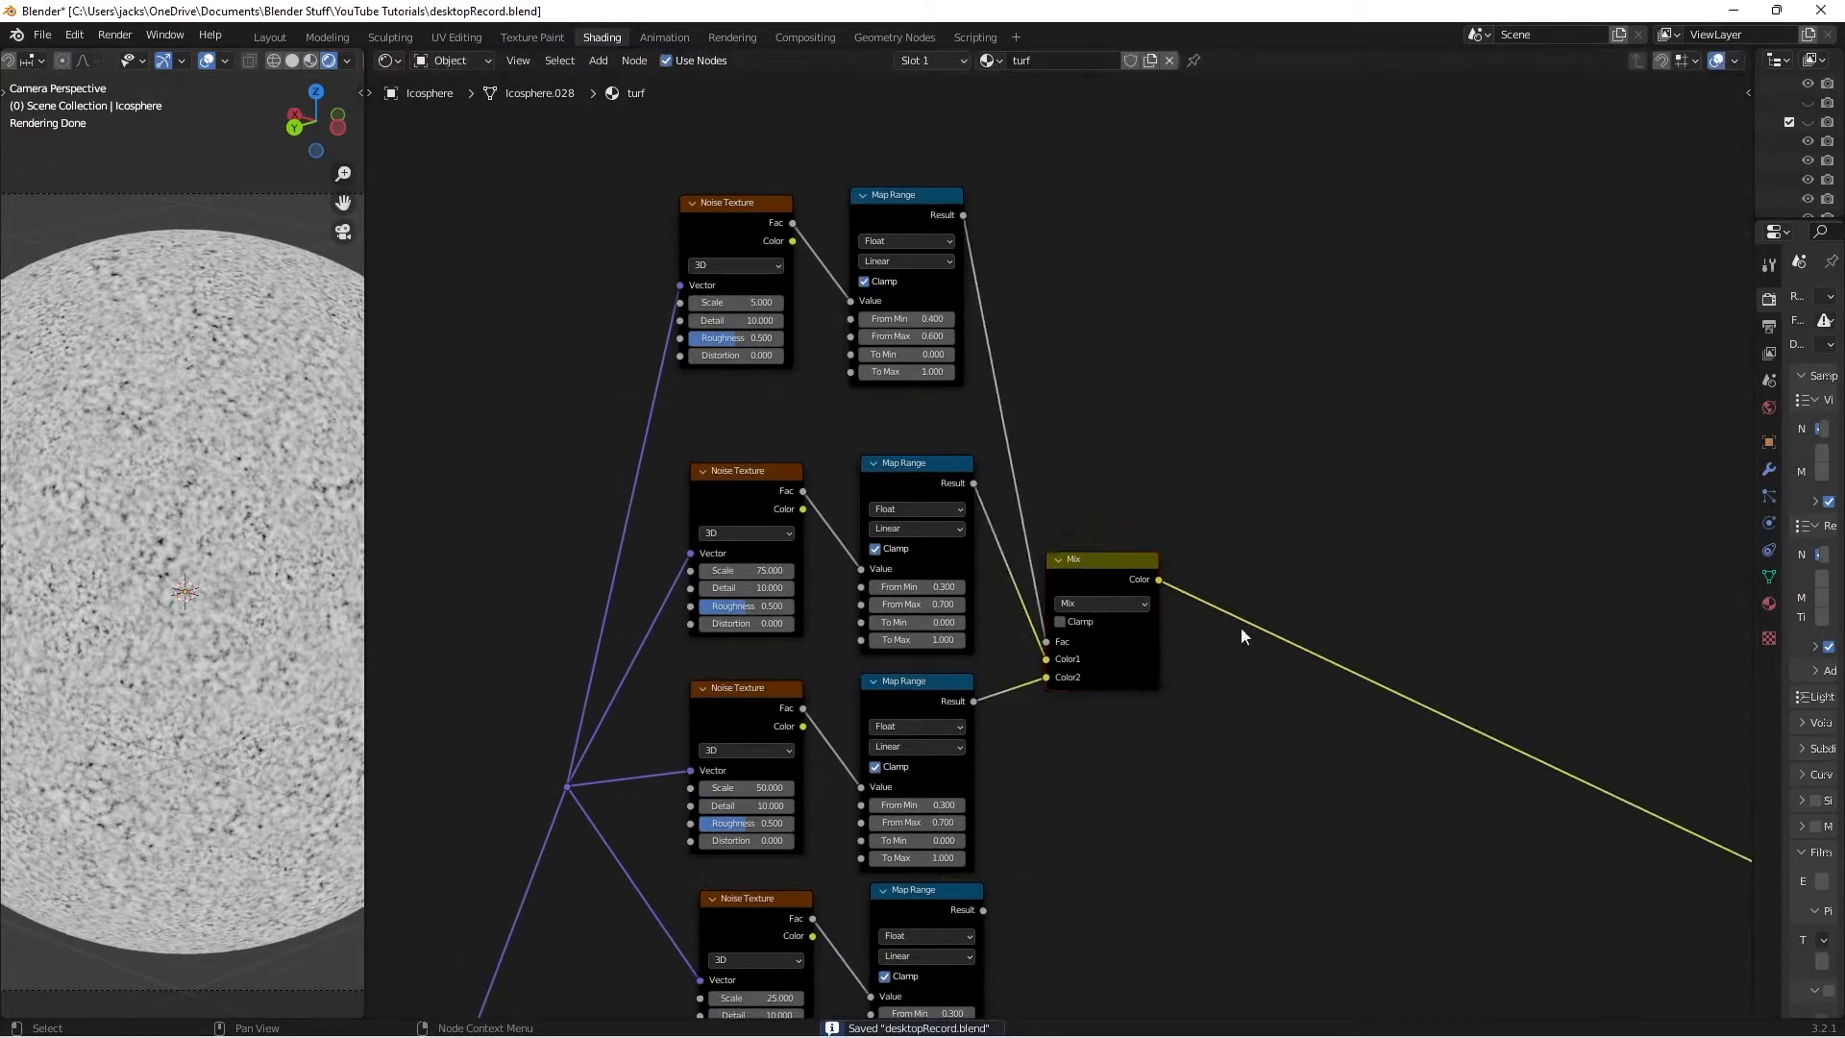
{"action": "left_click_drag", "start_coordinate": [1088, 526], "coordinate": [1198, 598]}
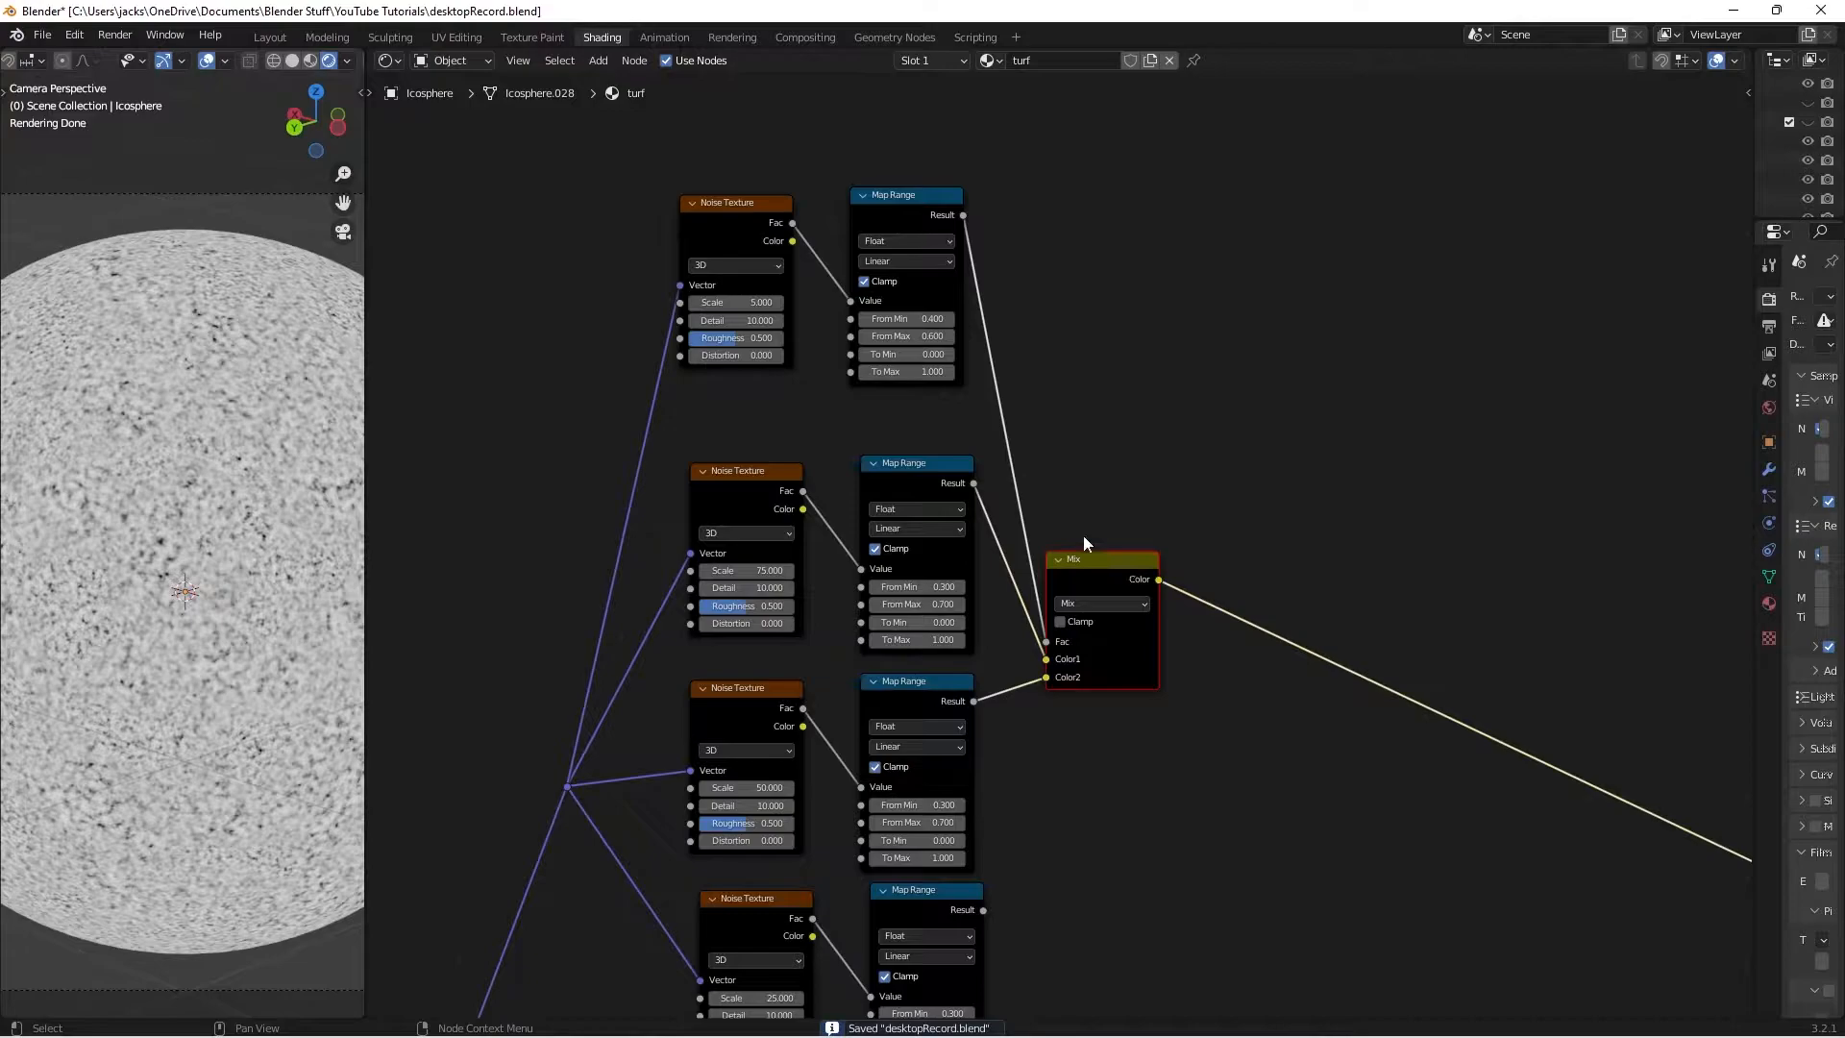
{"action": "key", "text": "shift+d"}
{"action": "left_click", "coordinate": [1219, 748]}
{"action": "middle_click_drag", "start_coordinate": [1151, 775], "coordinate": [1077, 701]}
{"action": "left_click_drag", "start_coordinate": [1086, 506], "coordinate": [1148, 757]}
{"action": "left_click_drag", "start_coordinate": [910, 835], "coordinate": [1144, 774]}
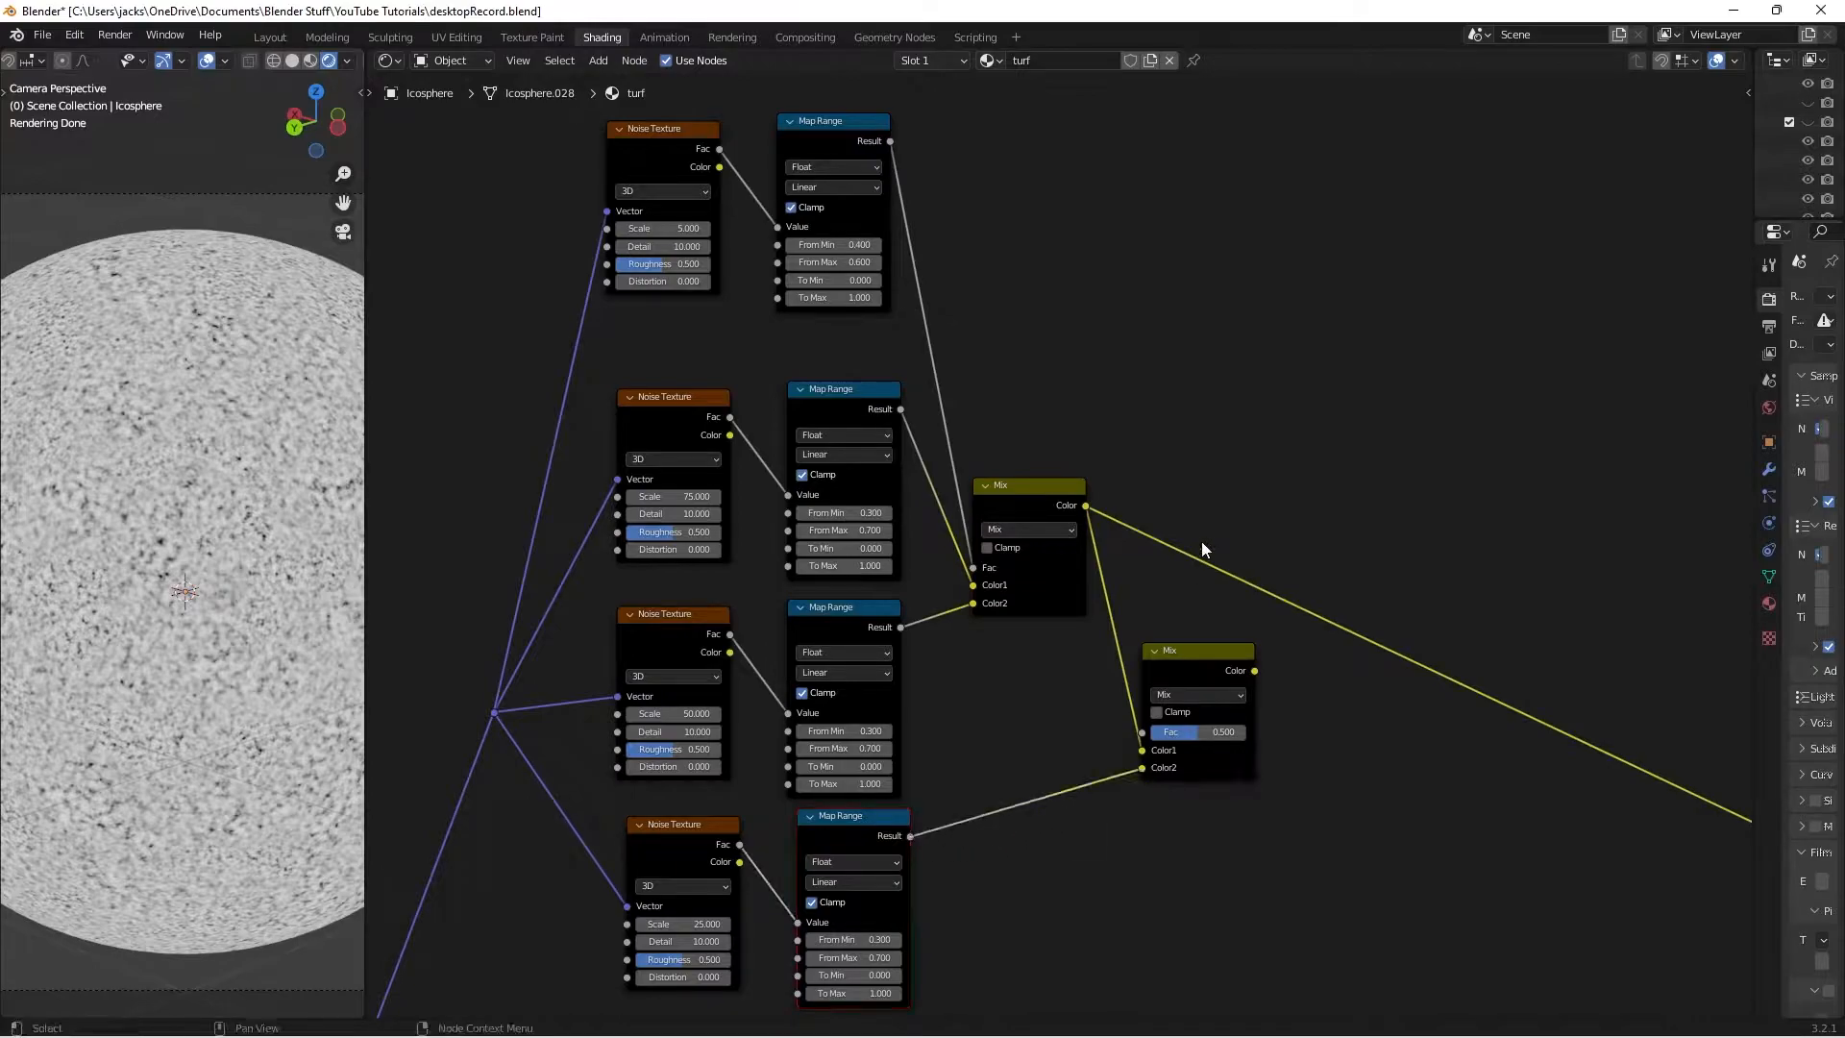
Connect the uppermost Map Range's Result to the second Mix node's Fac and preview that Mix node
{"action": "middle_click_drag", "start_coordinate": [1201, 548], "coordinate": [1104, 607]}
{"action": "scroll", "coordinate": [1103, 607], "scroll_direction": "up", "scroll_amount": 1}
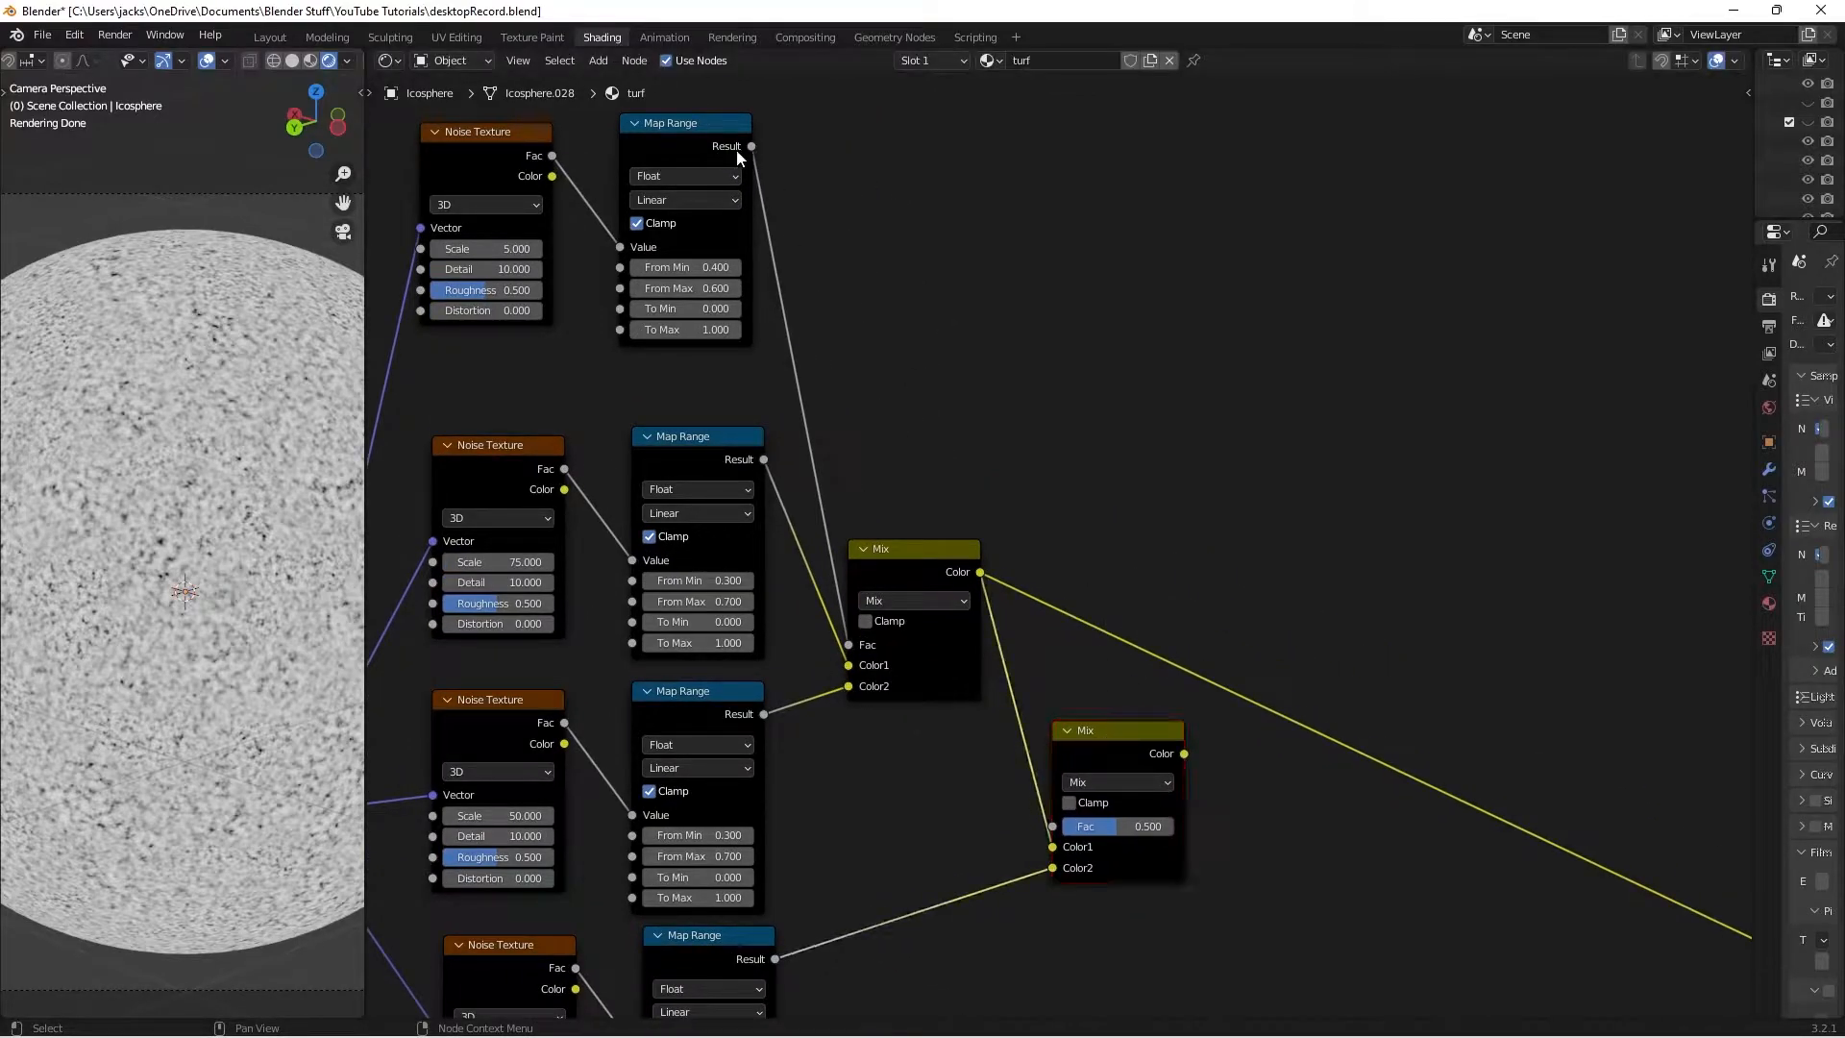
{"action": "left_click_drag", "start_coordinate": [752, 146], "coordinate": [1088, 753]}
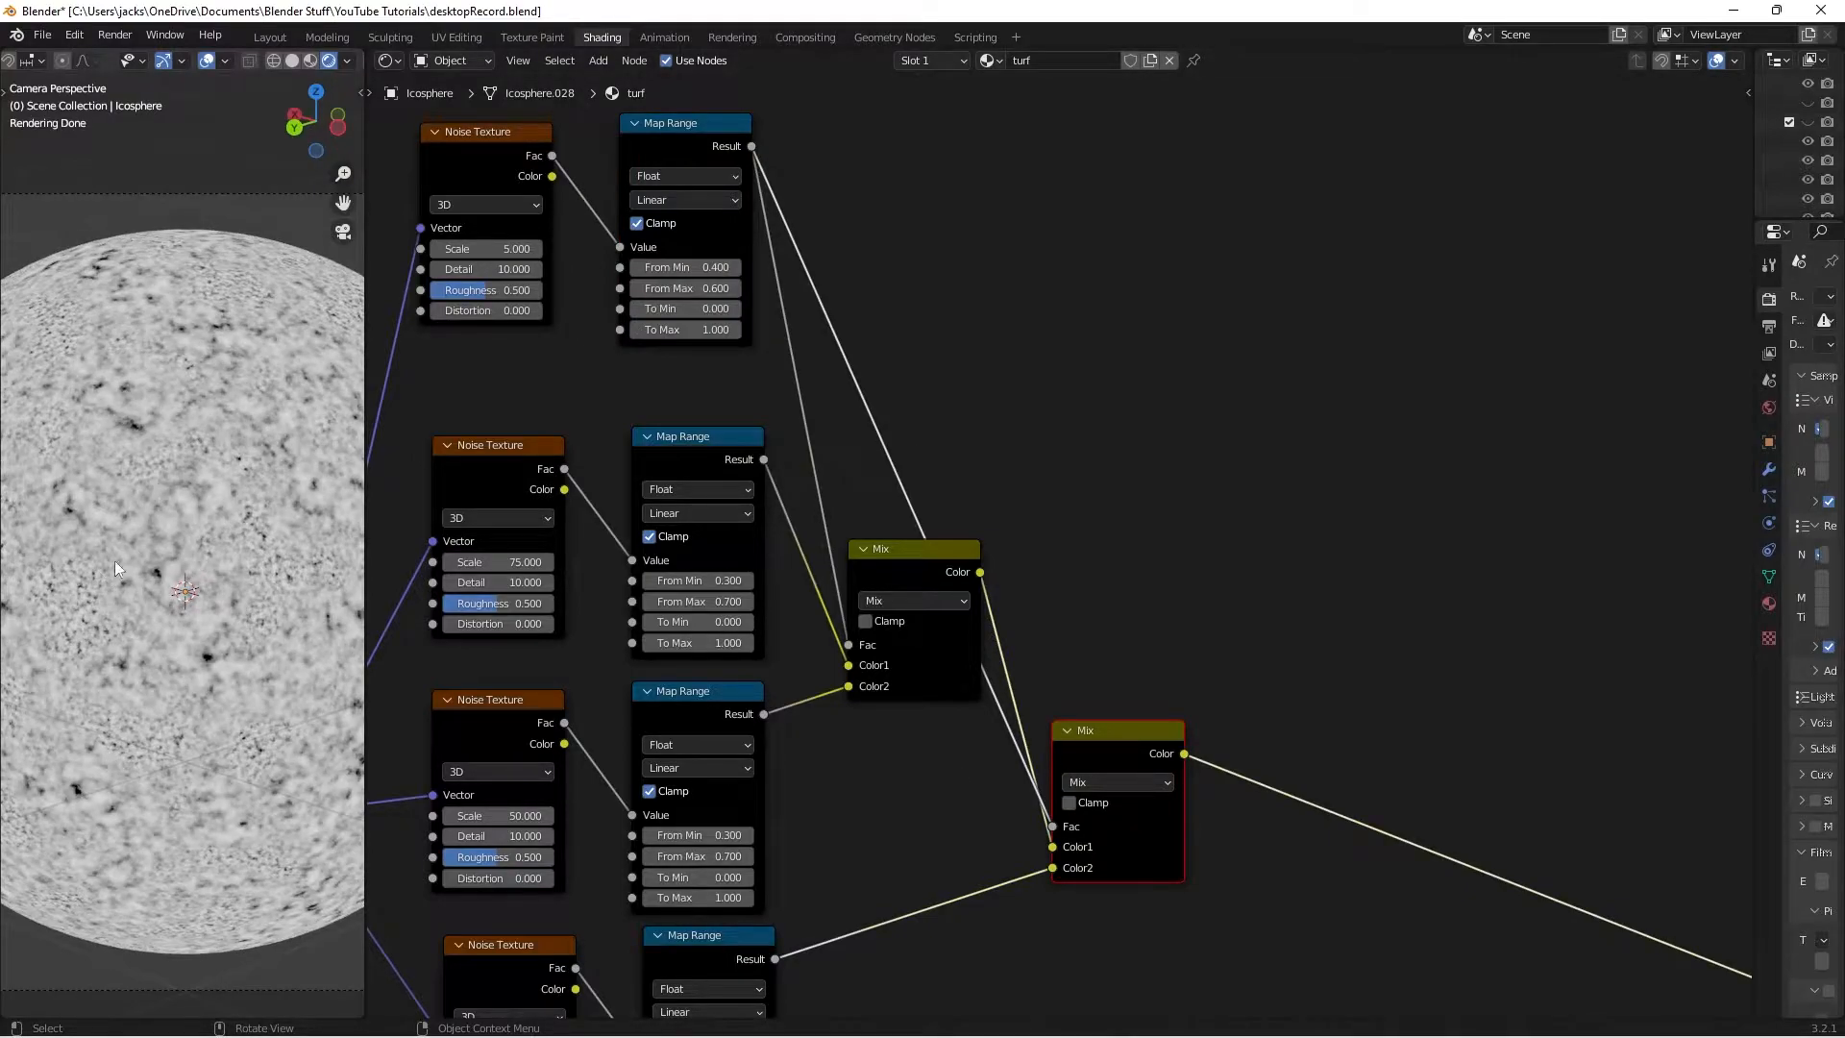
{"action": "middle_click_drag", "start_coordinate": [952, 412], "coordinate": [942, 419]}
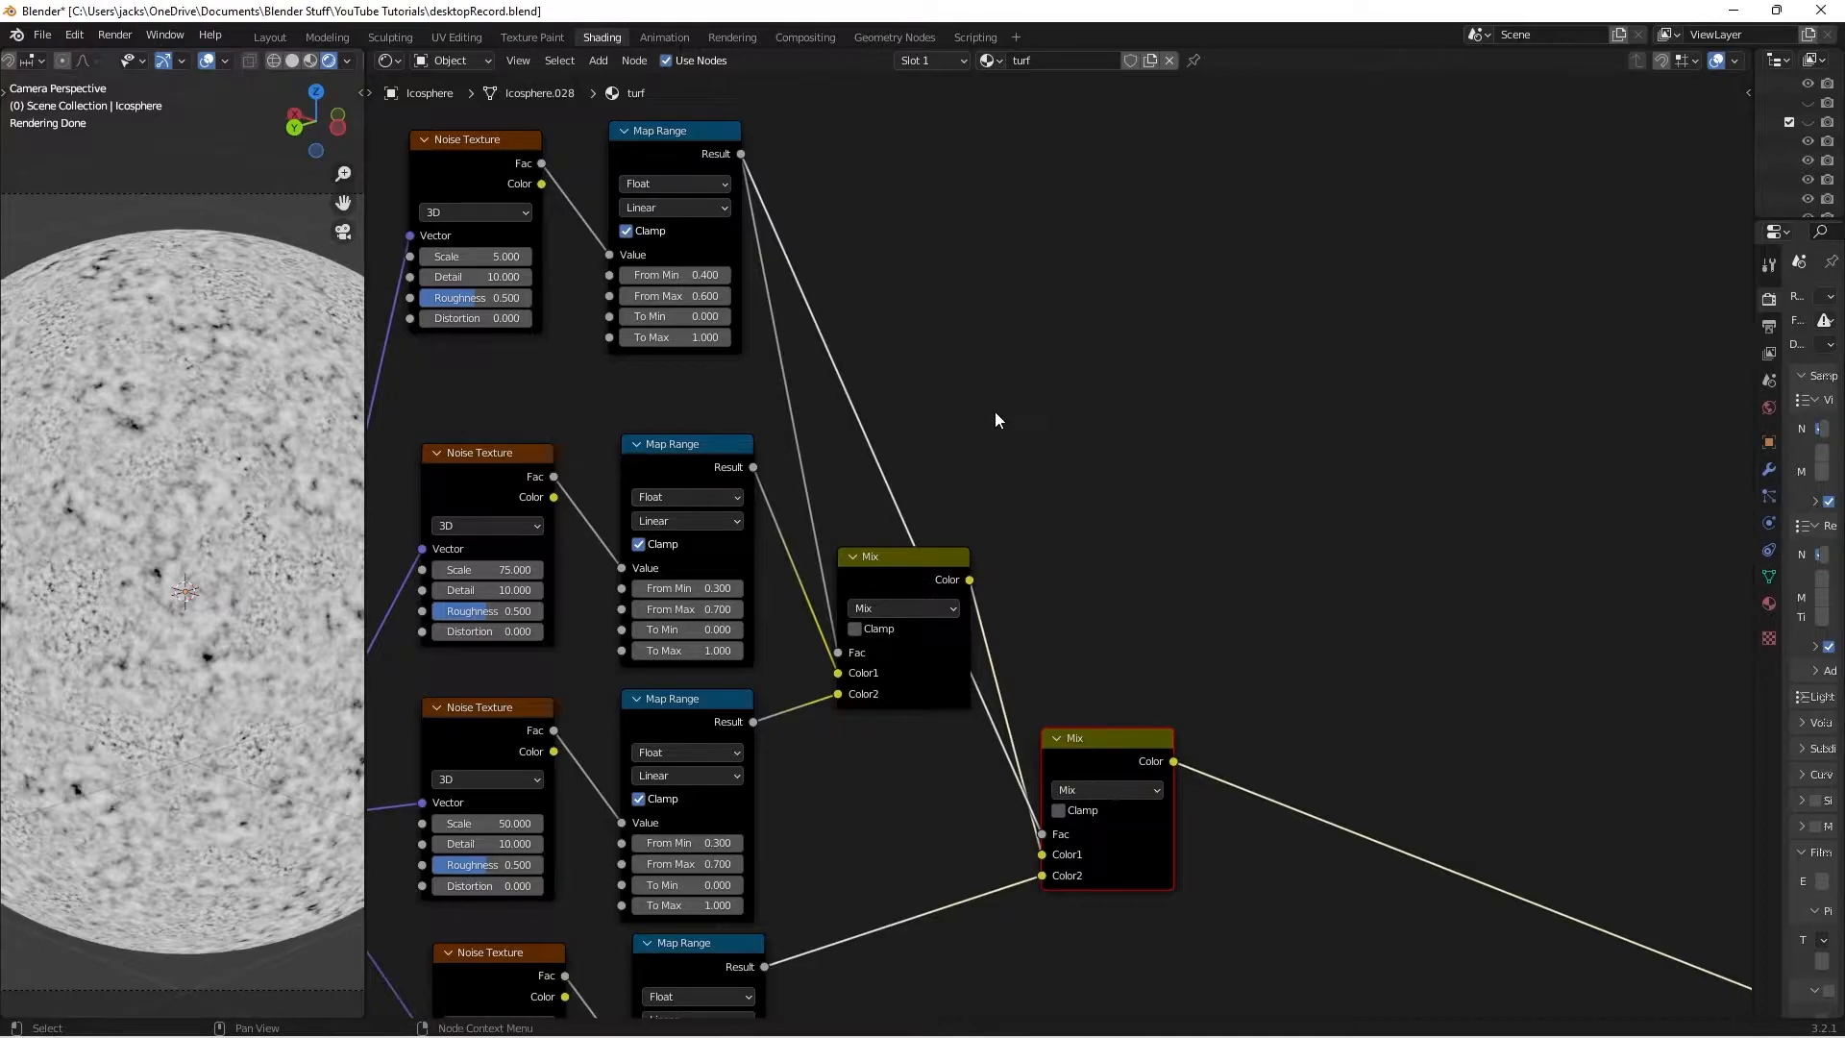
Insert a Math node set to Subtract on the link from the uppermost Map Range to the second Mix node's Fac
{"action": "key", "text": "shift+a"}
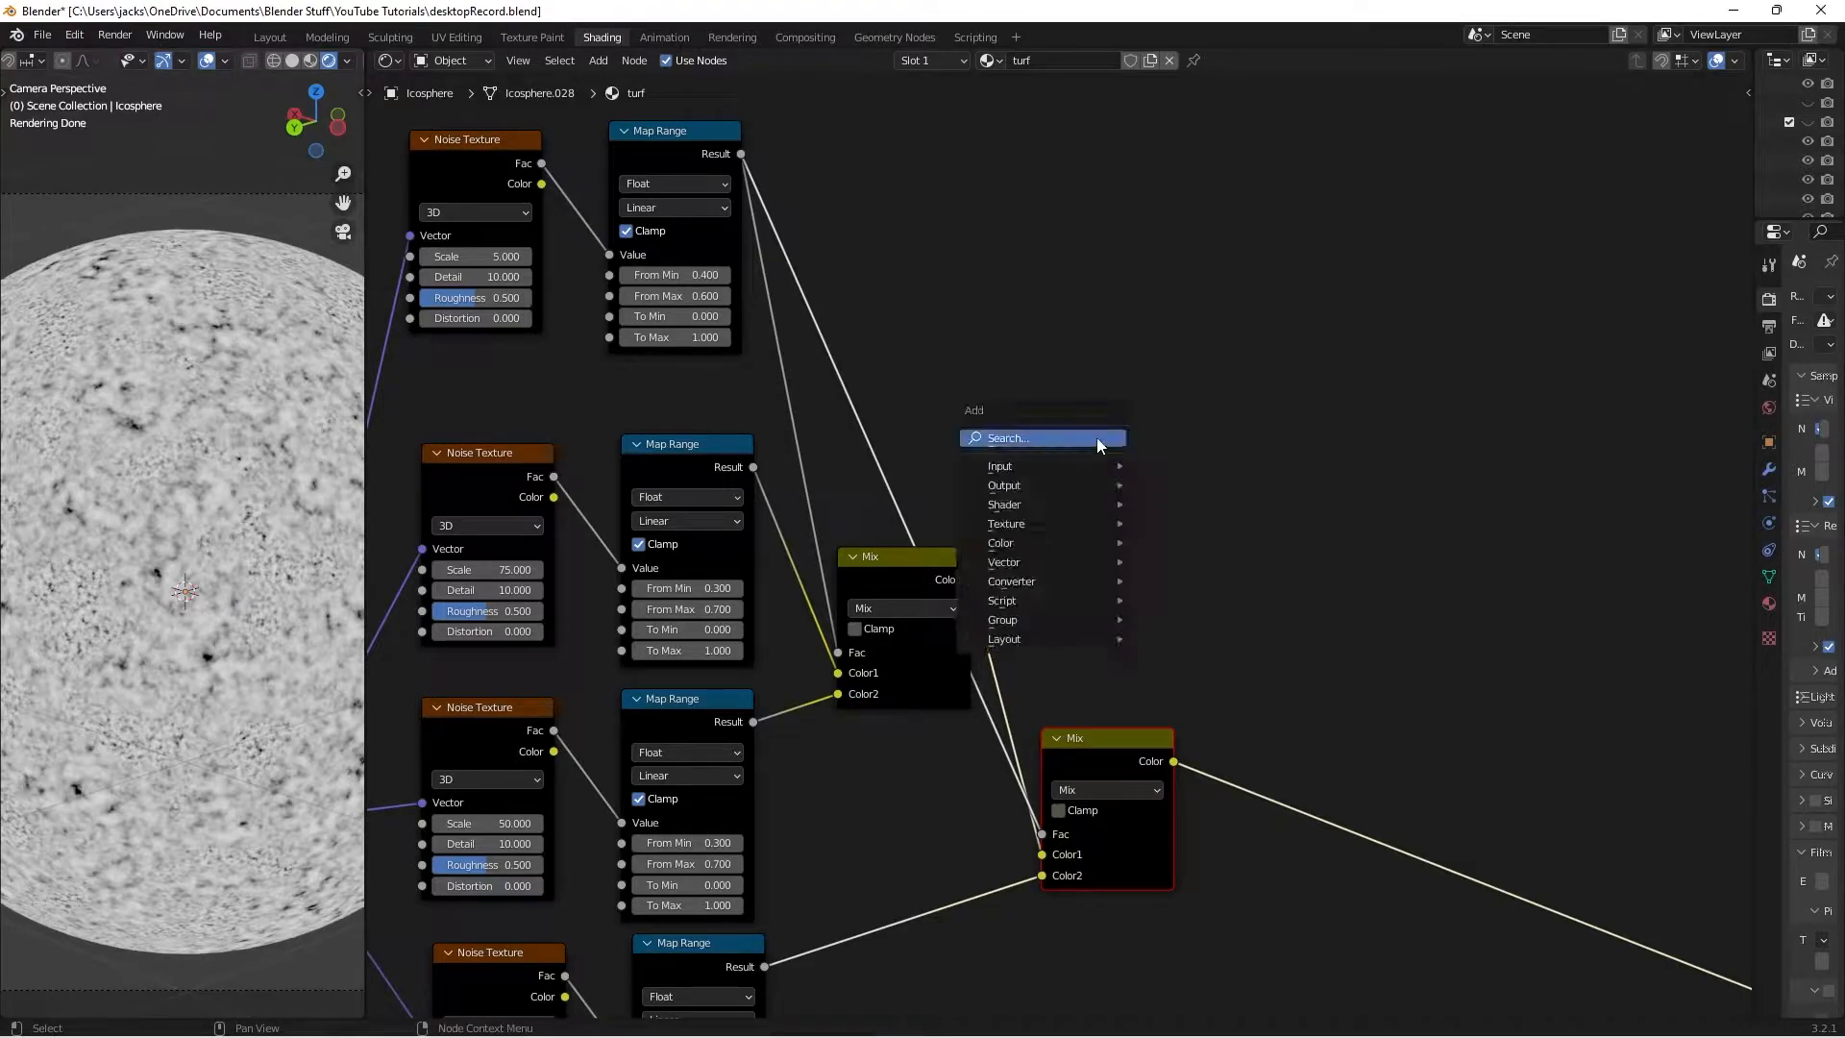
{"action": "type", "text": "m"}
{"action": "key", "text": "Return"}
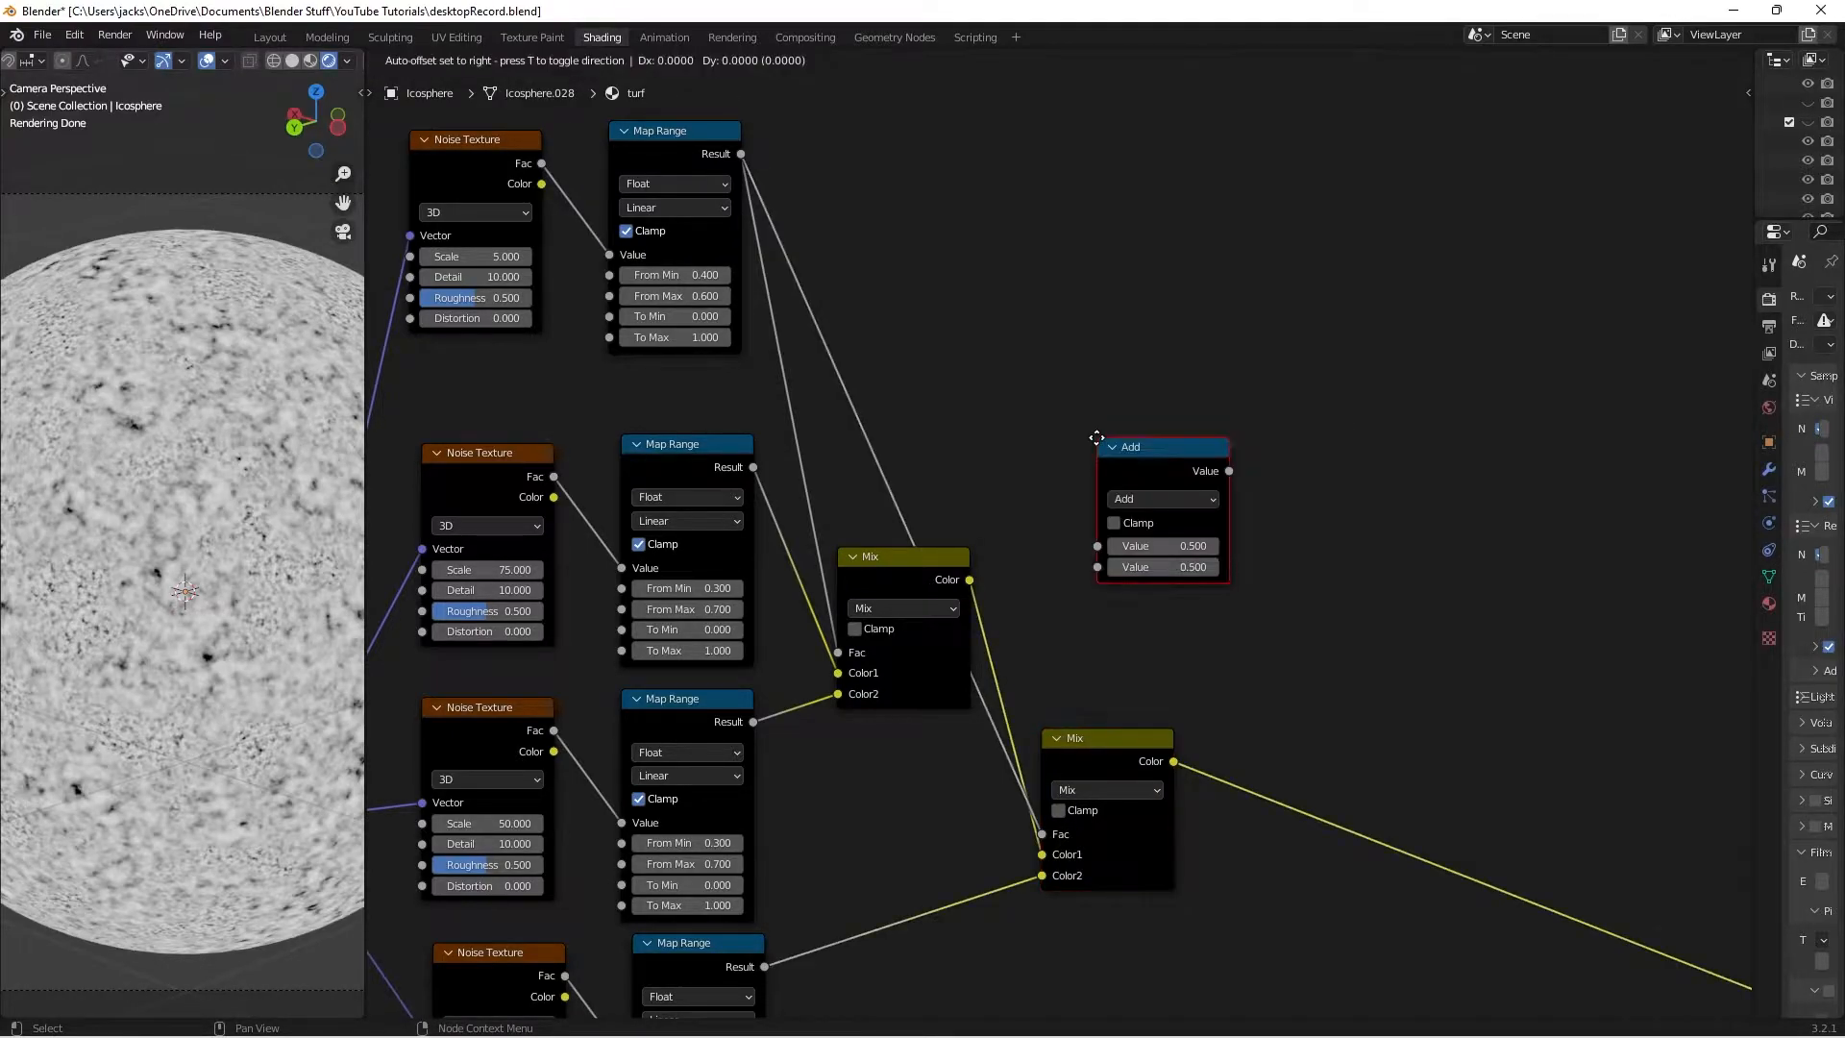
{"action": "left_click", "coordinate": [1038, 393]}
{"action": "left_click", "coordinate": [1015, 418]}
{"action": "left_click", "coordinate": [1004, 488]}
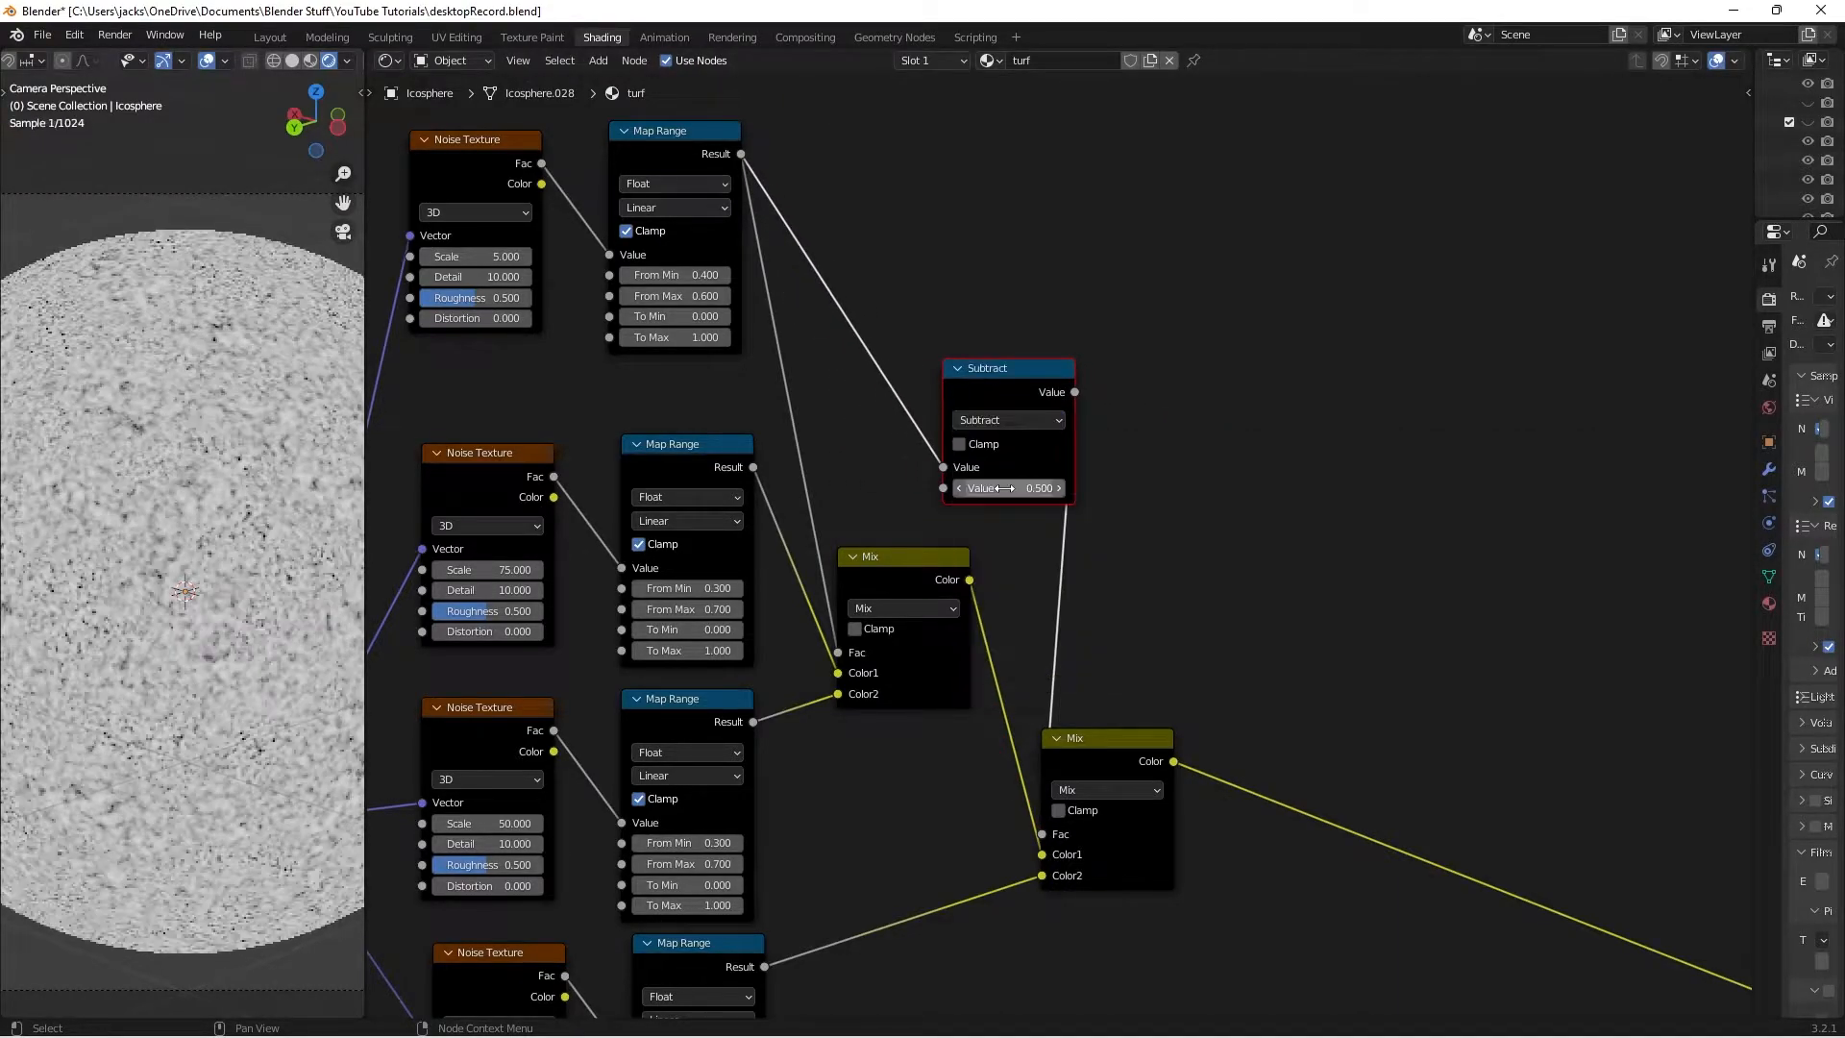
Set the Subtract node's second value to 0.333 and save the file
{"action": "left_click", "coordinate": [999, 489]}
{"action": "type", "text": ".333"}
{"action": "key", "text": "Return"}
{"action": "key", "text": "ctrl+s"}
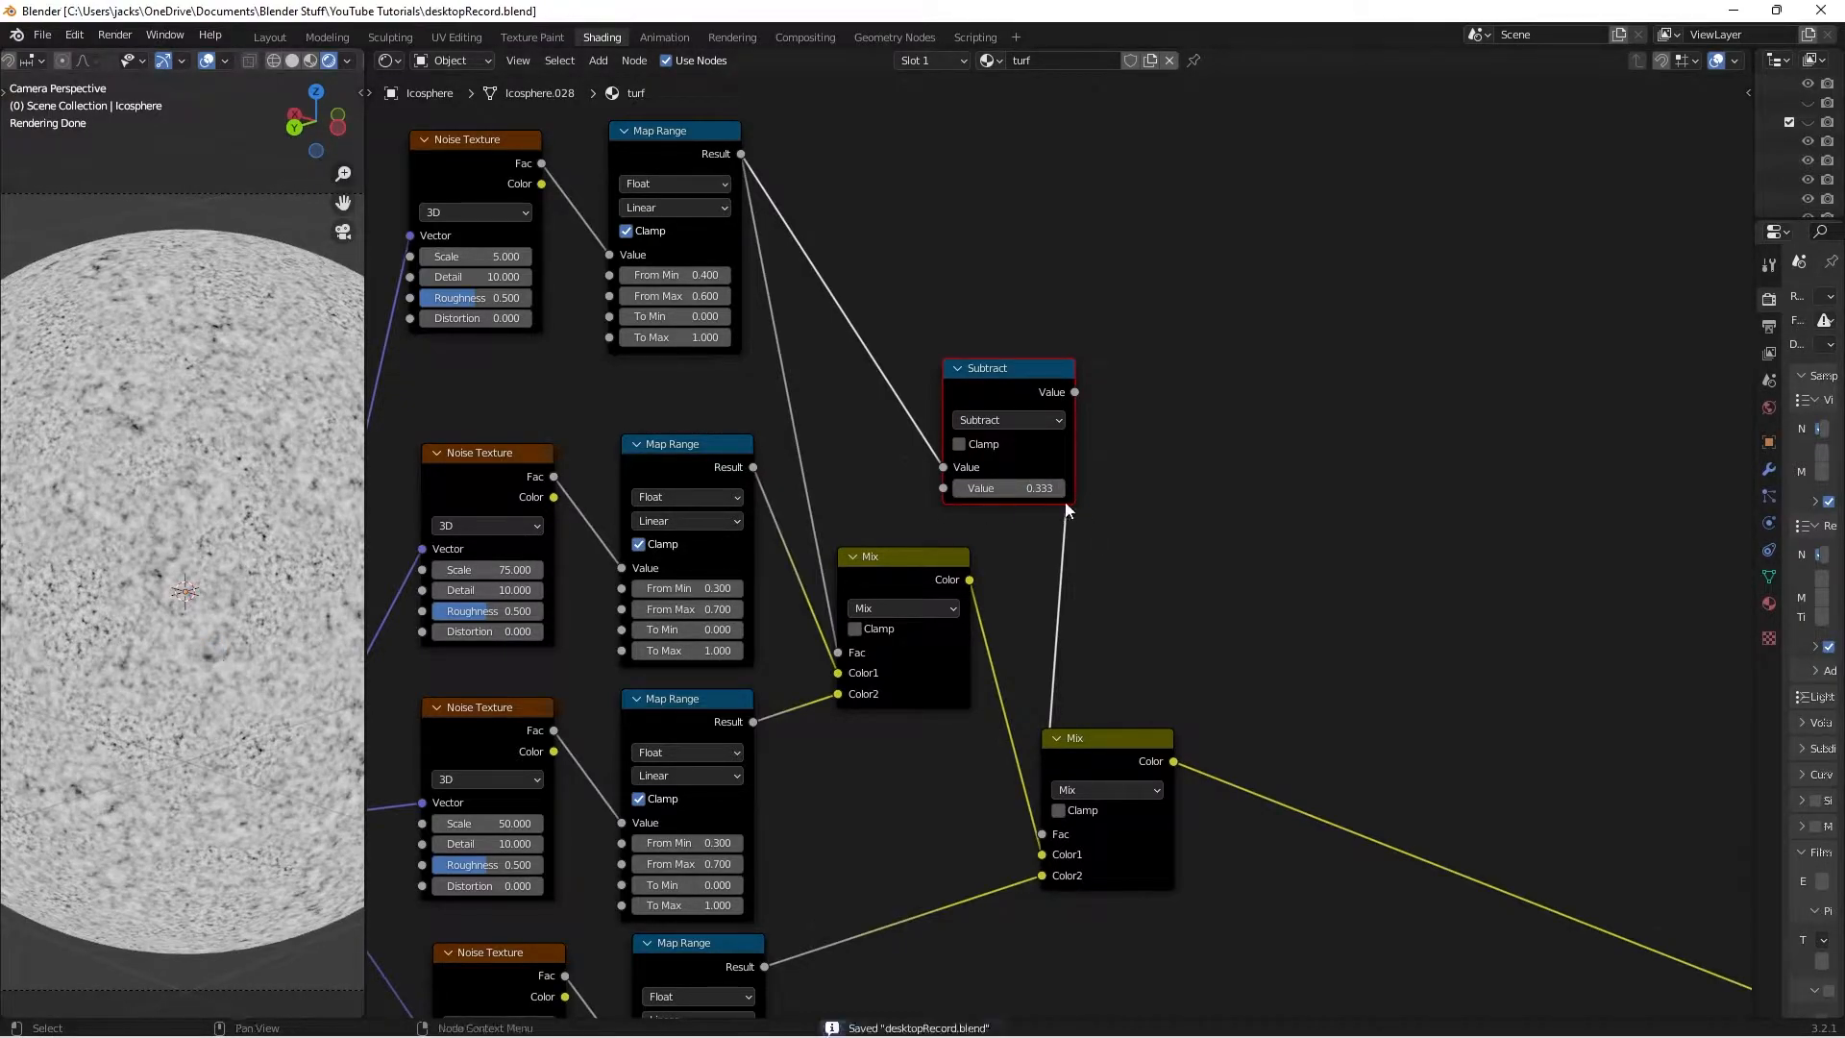
Try raising the subtracted value to 0.933, set it back to 0.333 and save the file
{"action": "left_click", "coordinate": [1060, 489]}
{"action": "left_click", "coordinate": [1060, 489]}
{"action": "left_click", "coordinate": [1059, 489]}
{"action": "left_click", "coordinate": [1060, 489]}
{"action": "left_click", "coordinate": [1060, 489]}
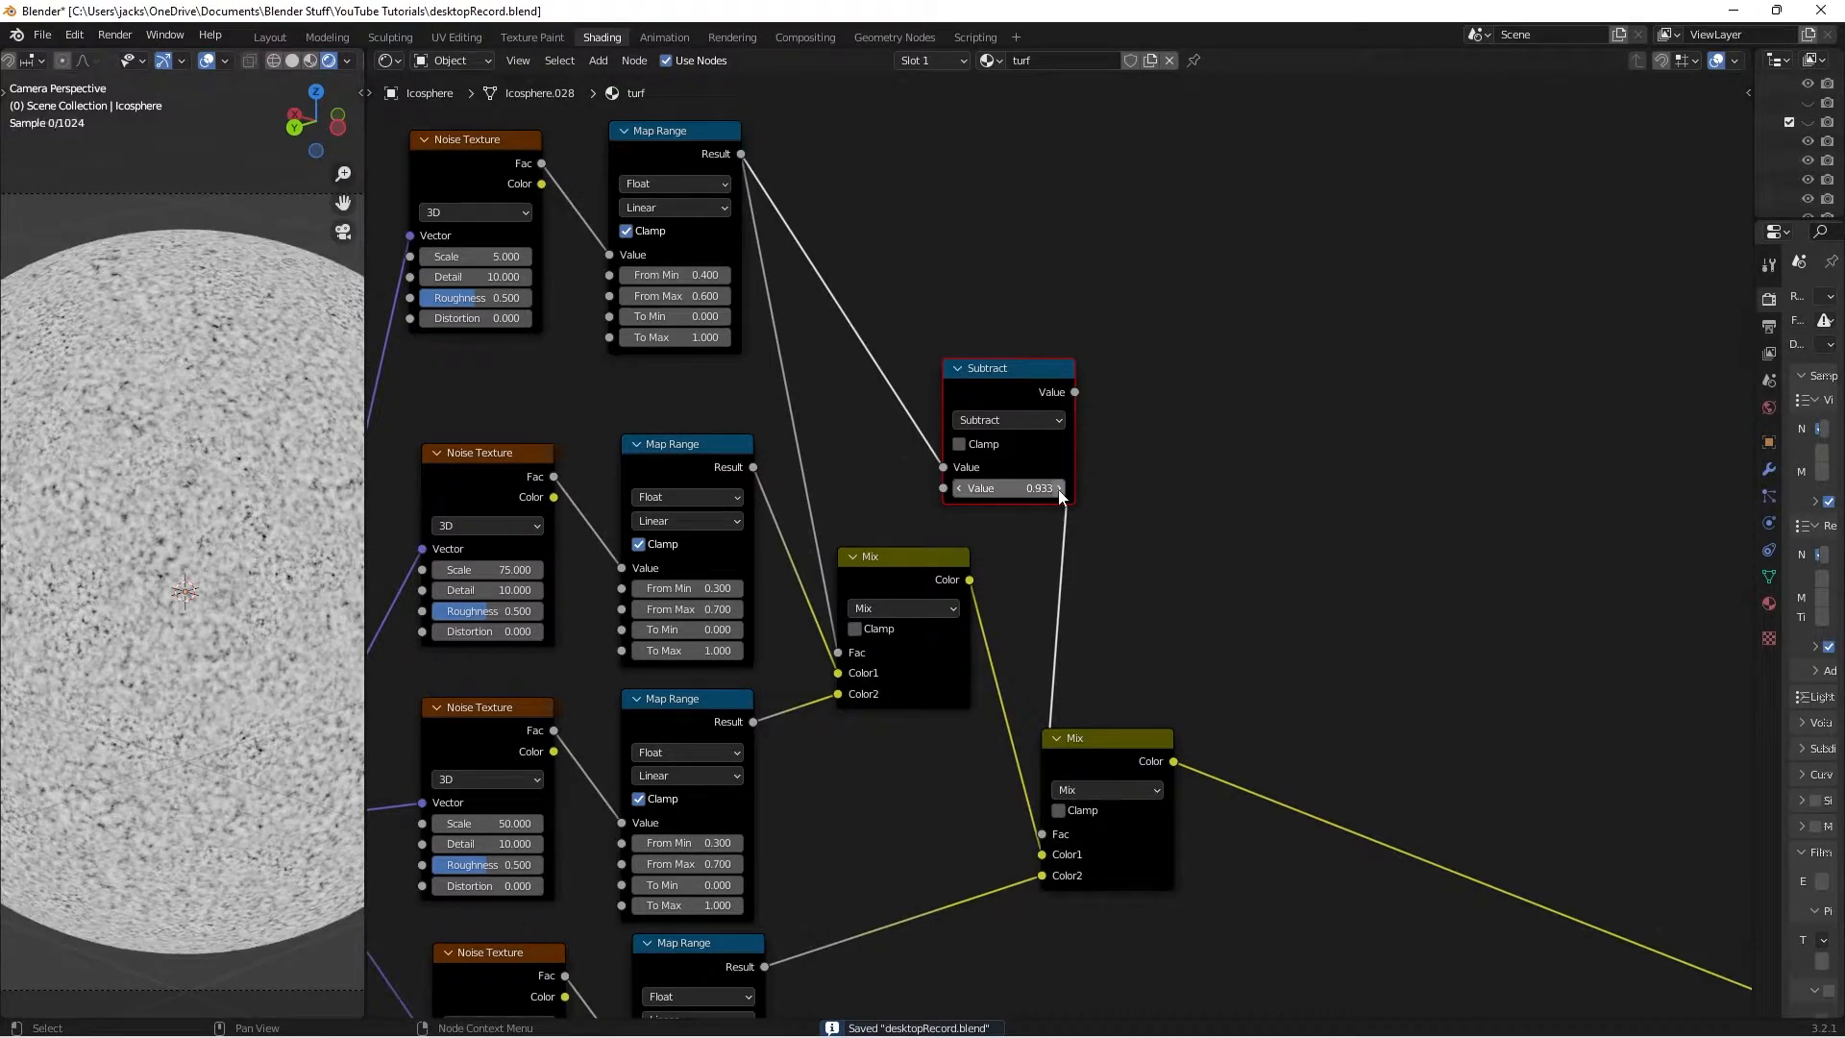
{"action": "left_click", "coordinate": [1037, 488]}
{"action": "type", "text": ".33"}
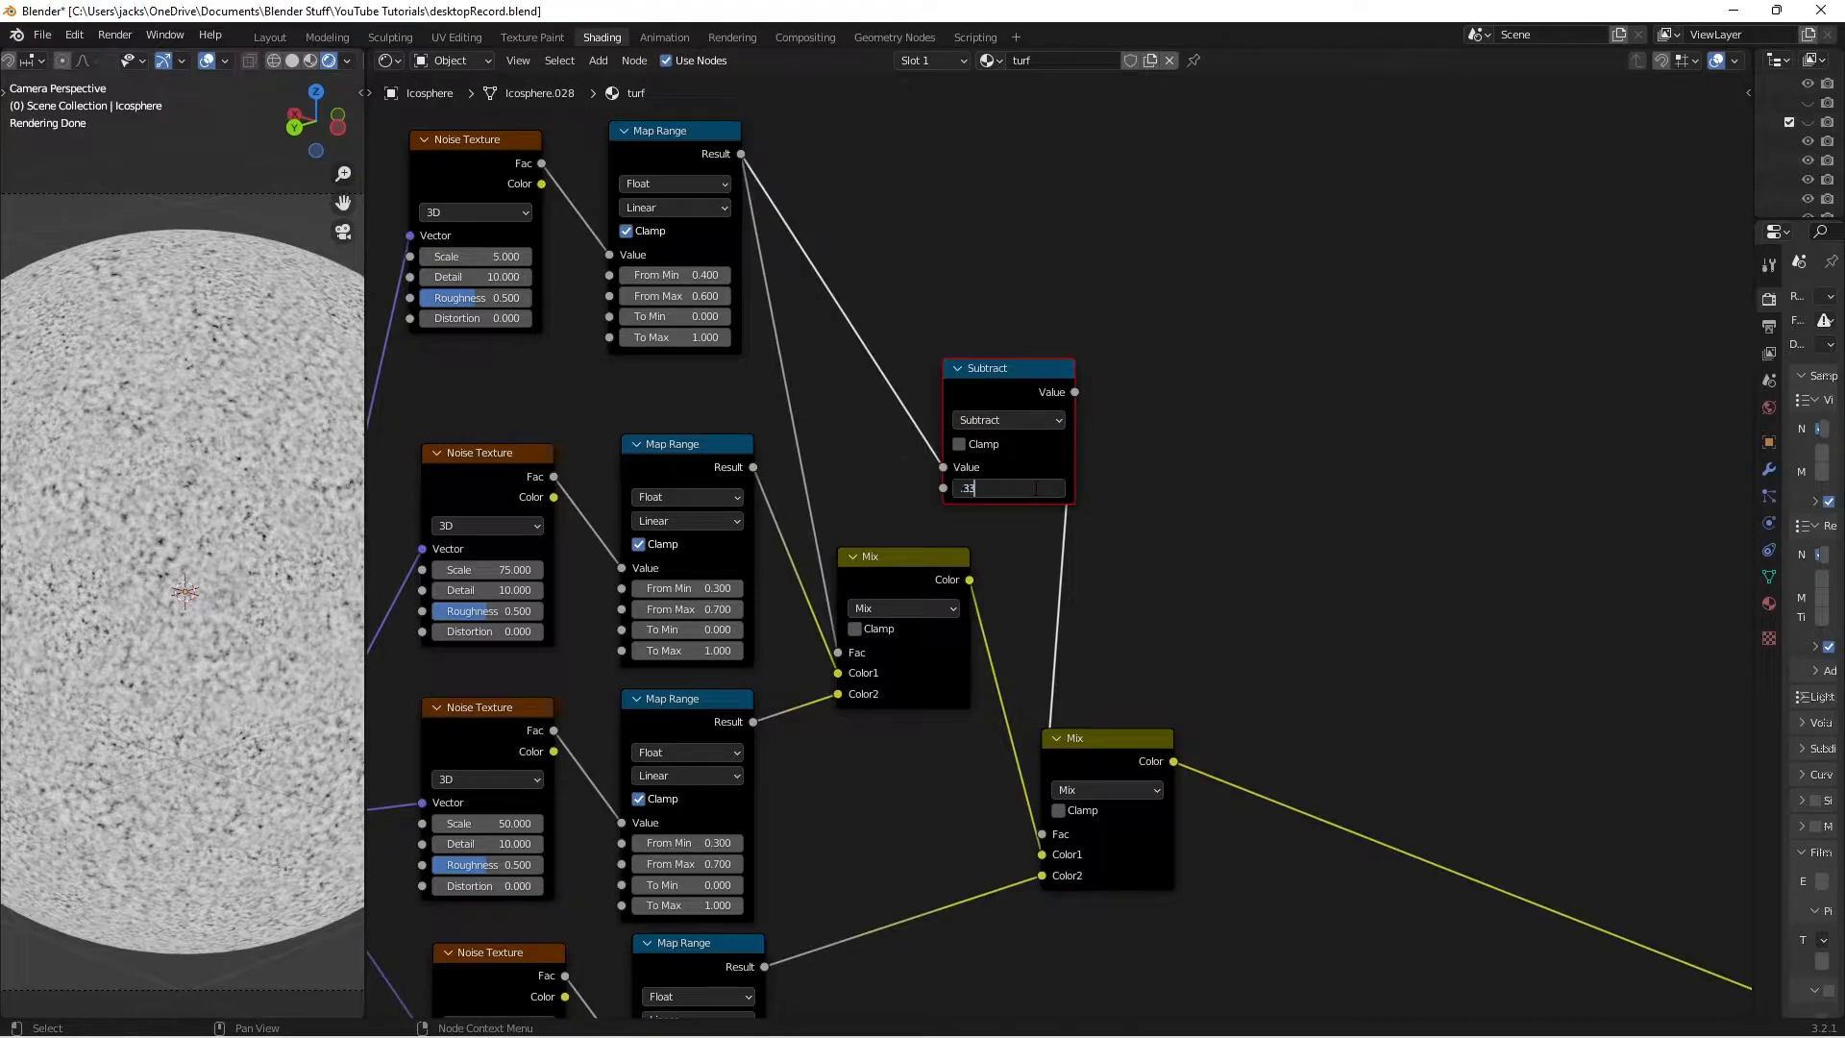
{"action": "key", "text": "Return"}
{"action": "key", "text": "ctrl+s"}
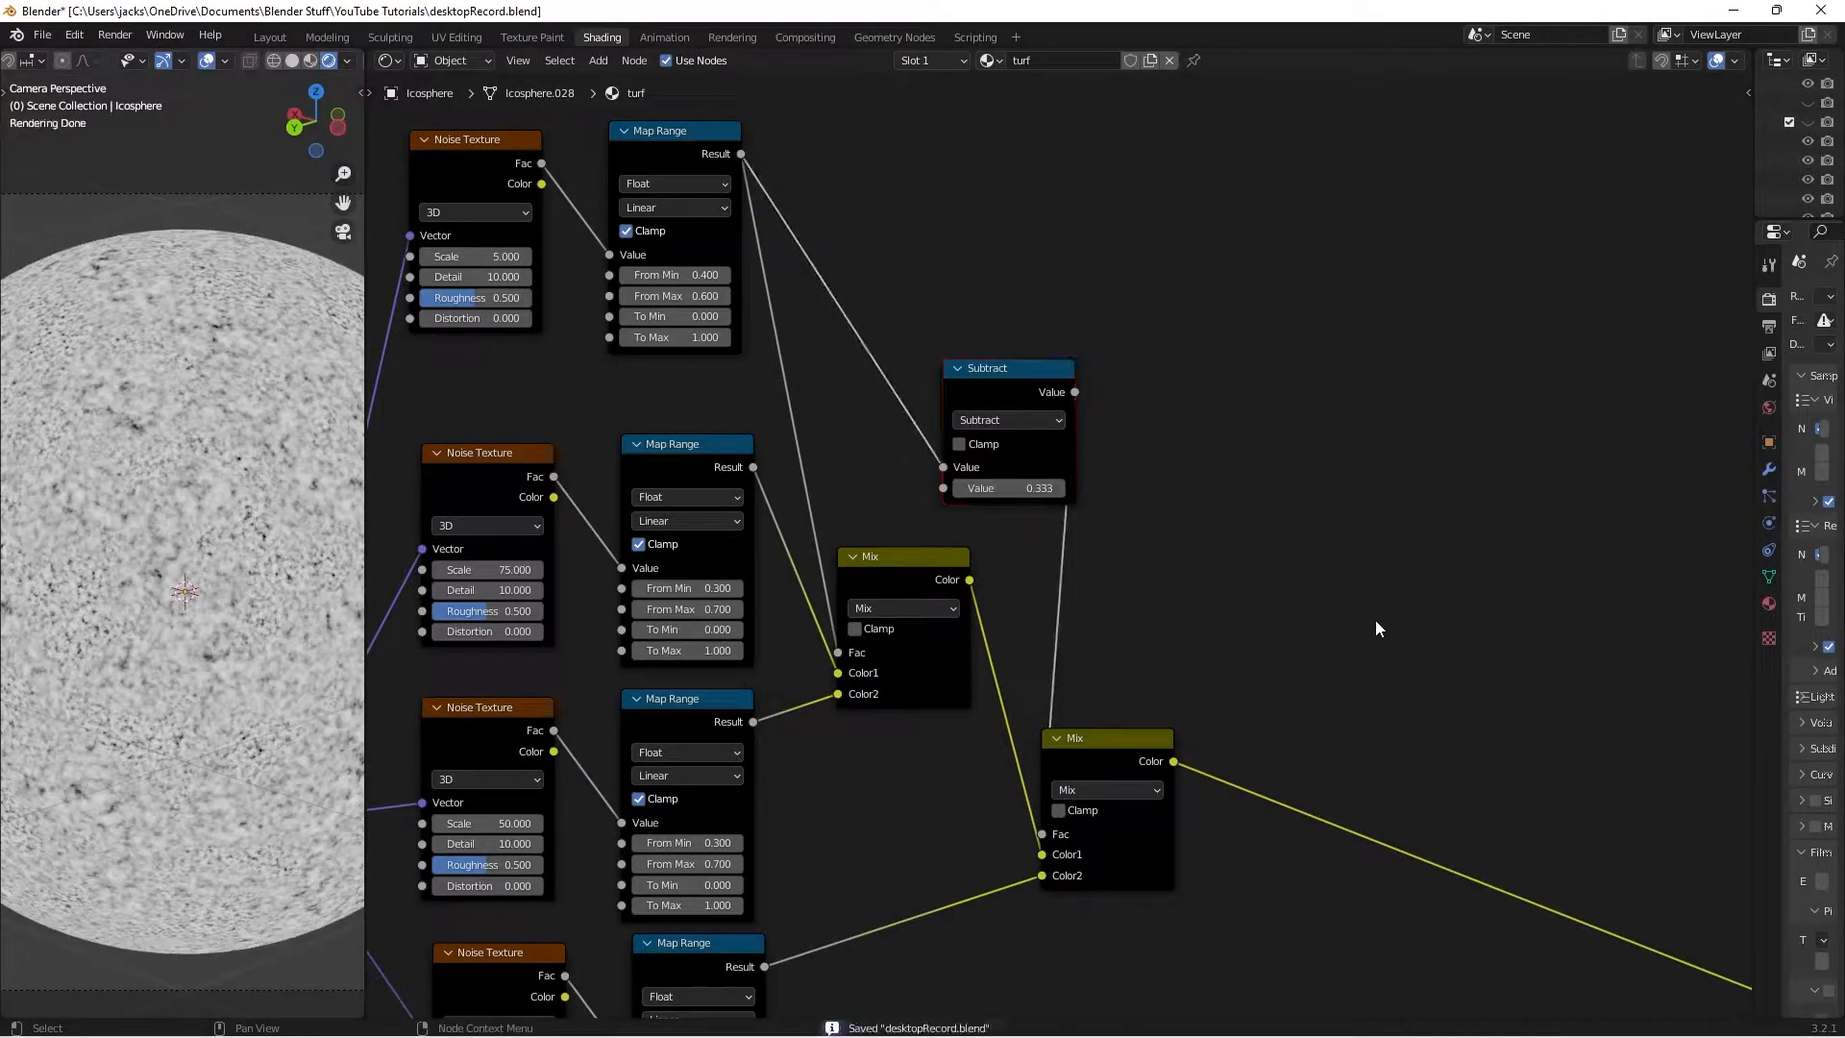
Tidy the layout by shifting the Subtract node and the second Mix node slightly, saving the file
{"action": "scroll", "coordinate": [1375, 620], "scroll_direction": "down", "scroll_amount": 1}
{"action": "left_click_drag", "start_coordinate": [979, 473], "coordinate": [963, 468]}
{"action": "key", "text": "ctrl+s"}
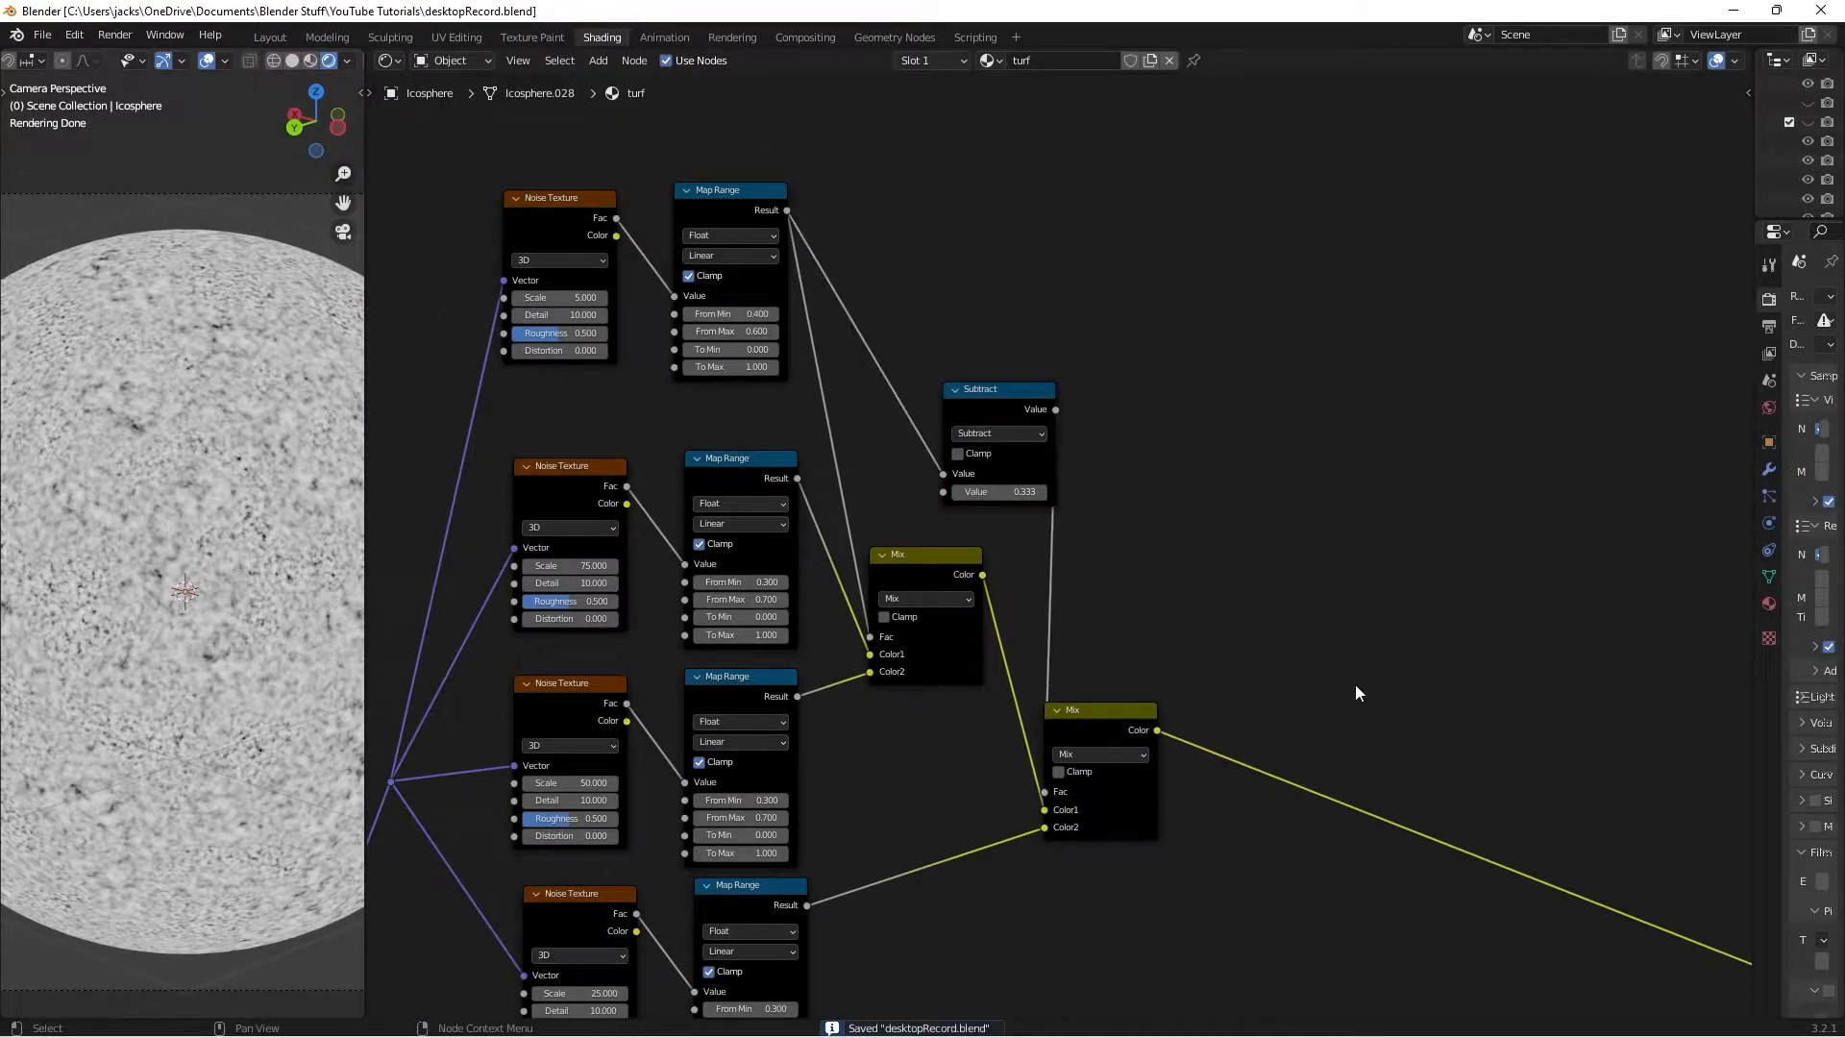
{"action": "scroll", "coordinate": [1032, 550], "scroll_direction": "down", "scroll_amount": 2}
{"action": "left_click_drag", "start_coordinate": [903, 541], "coordinate": [915, 557]}
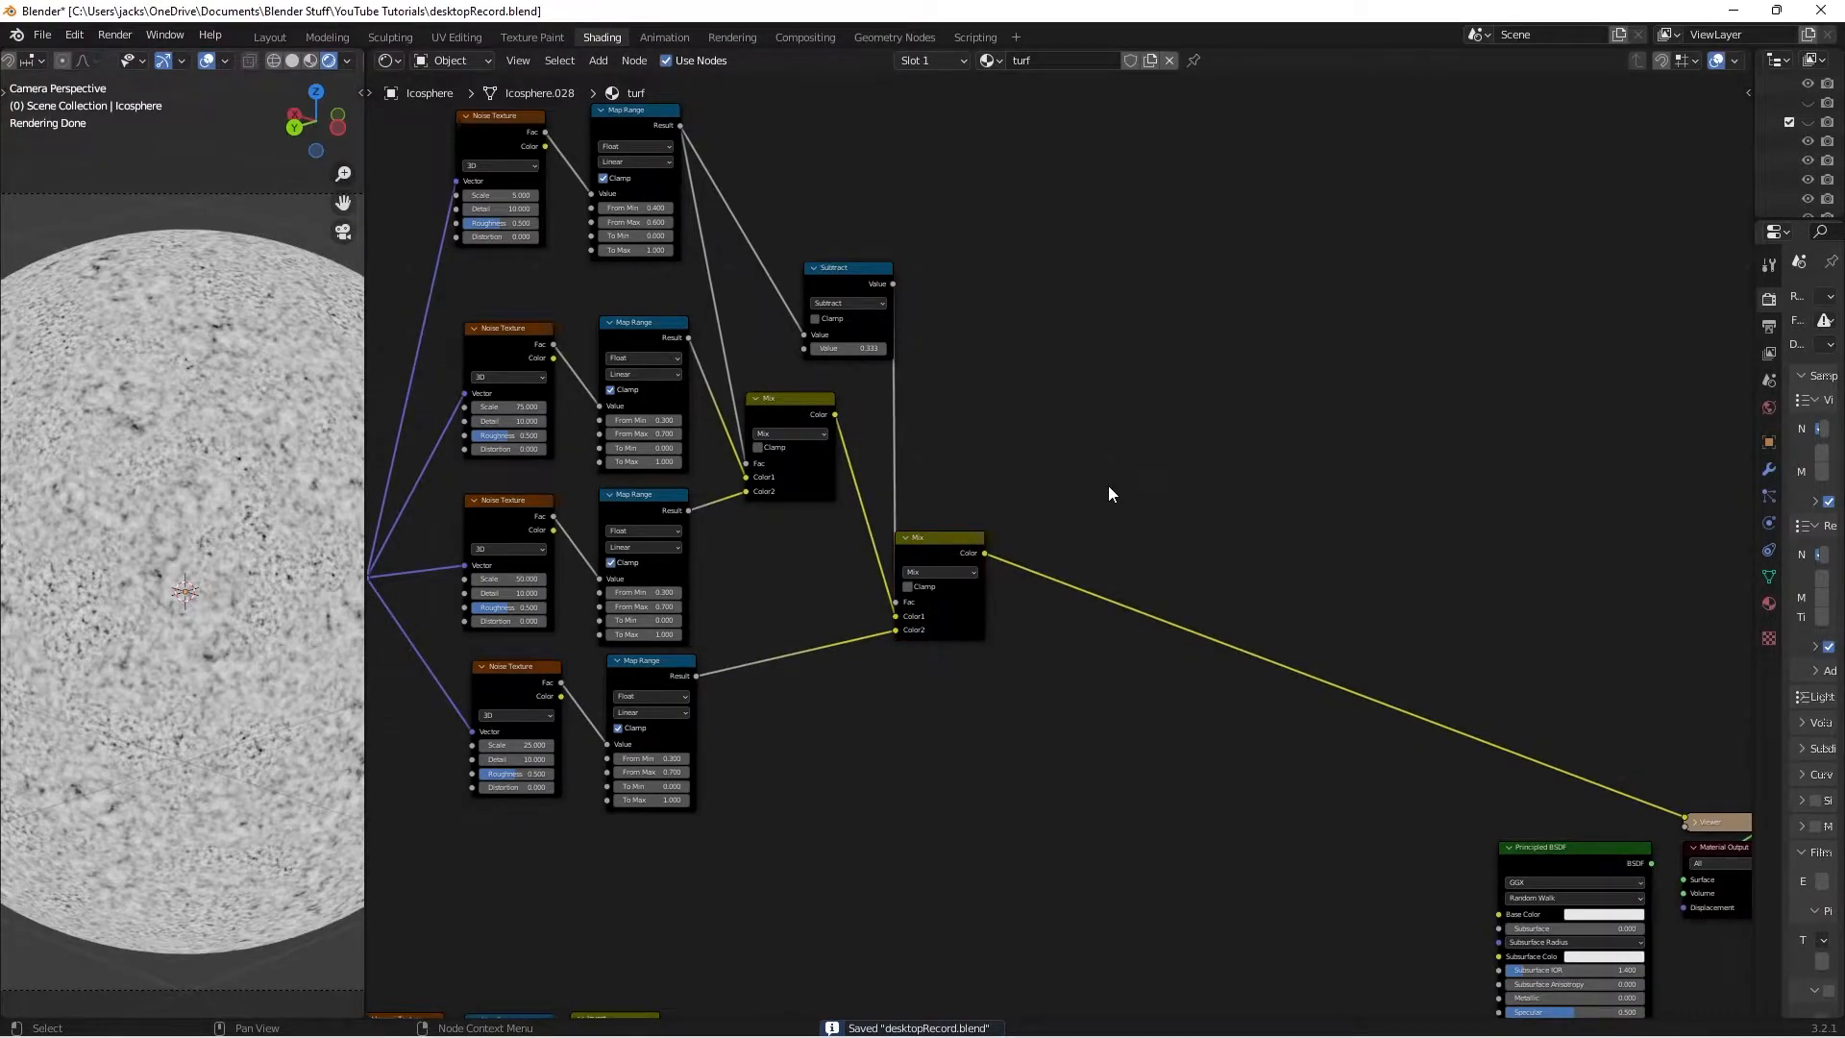
Add a third Mix node beyond the second one and connect the second Mix's Color output to its Fac
{"action": "key", "text": "shift+a"}
{"action": "left_click", "coordinate": [1140, 490]}
{"action": "type", "text": ",mi"}
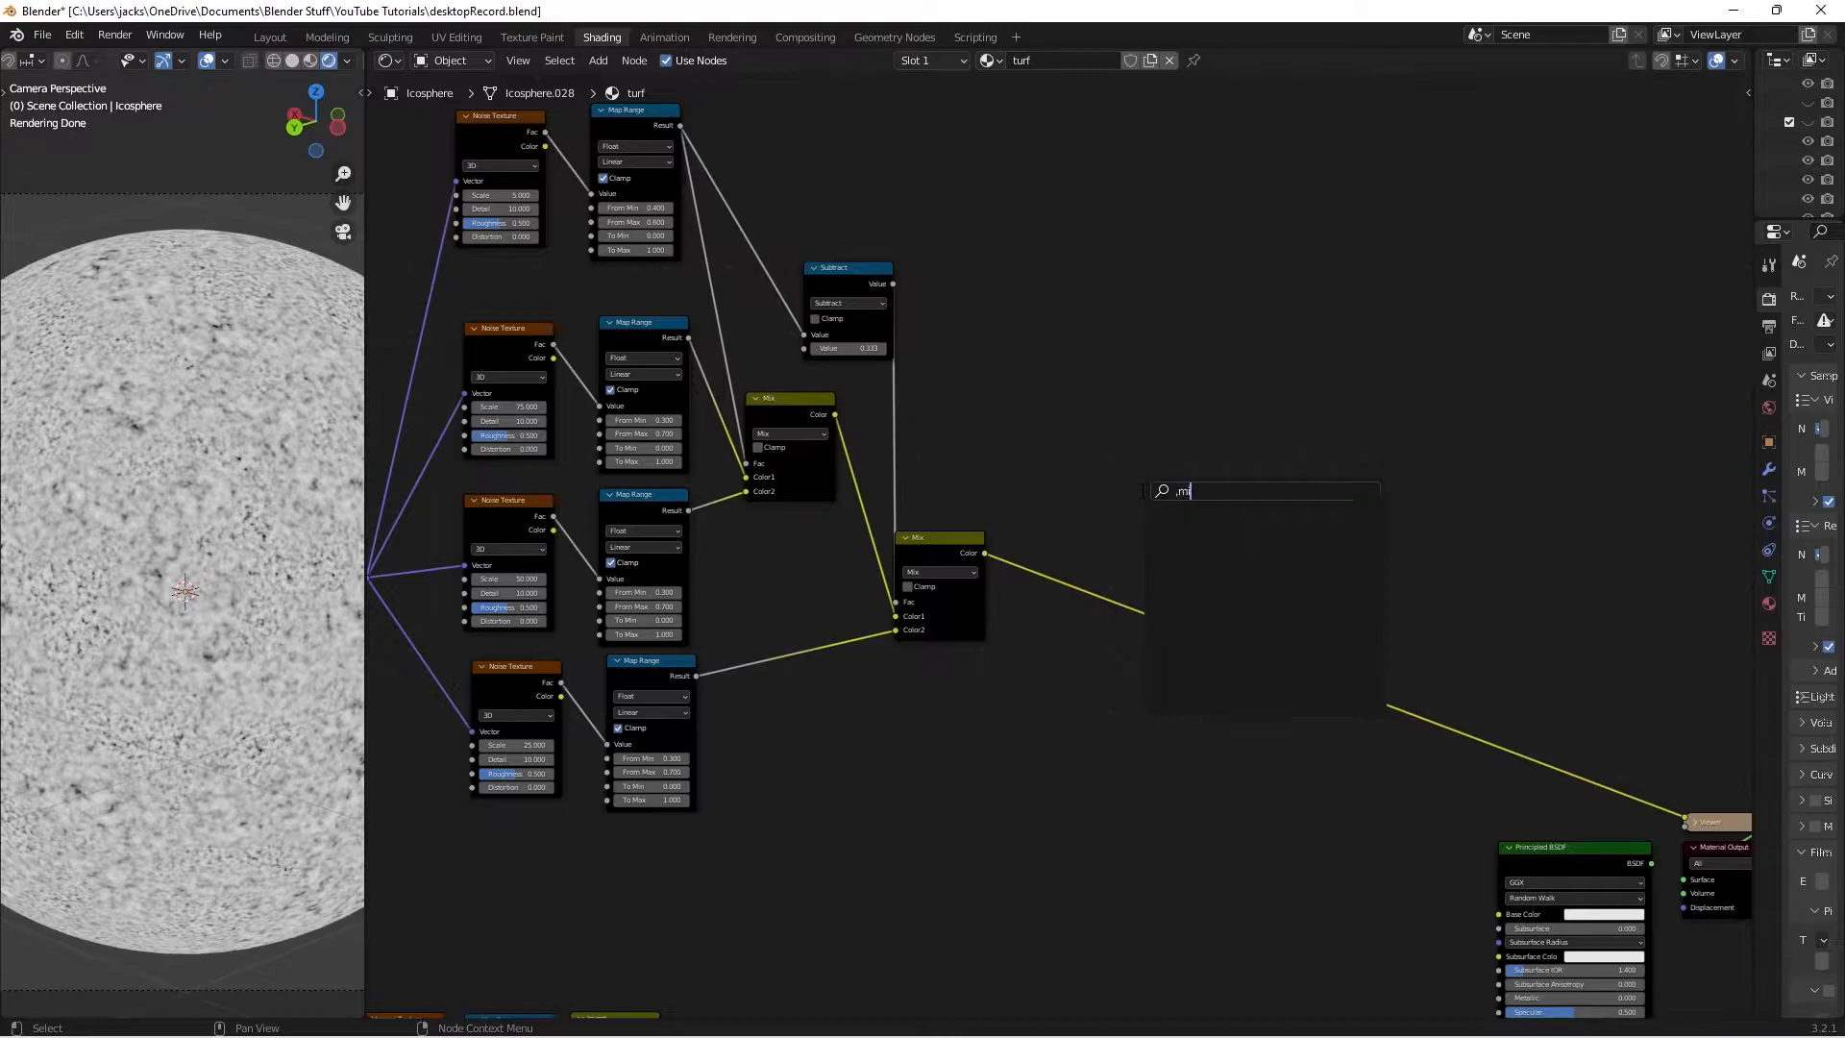
{"action": "type", "text": "x"}
{"action": "key", "text": "Return"}
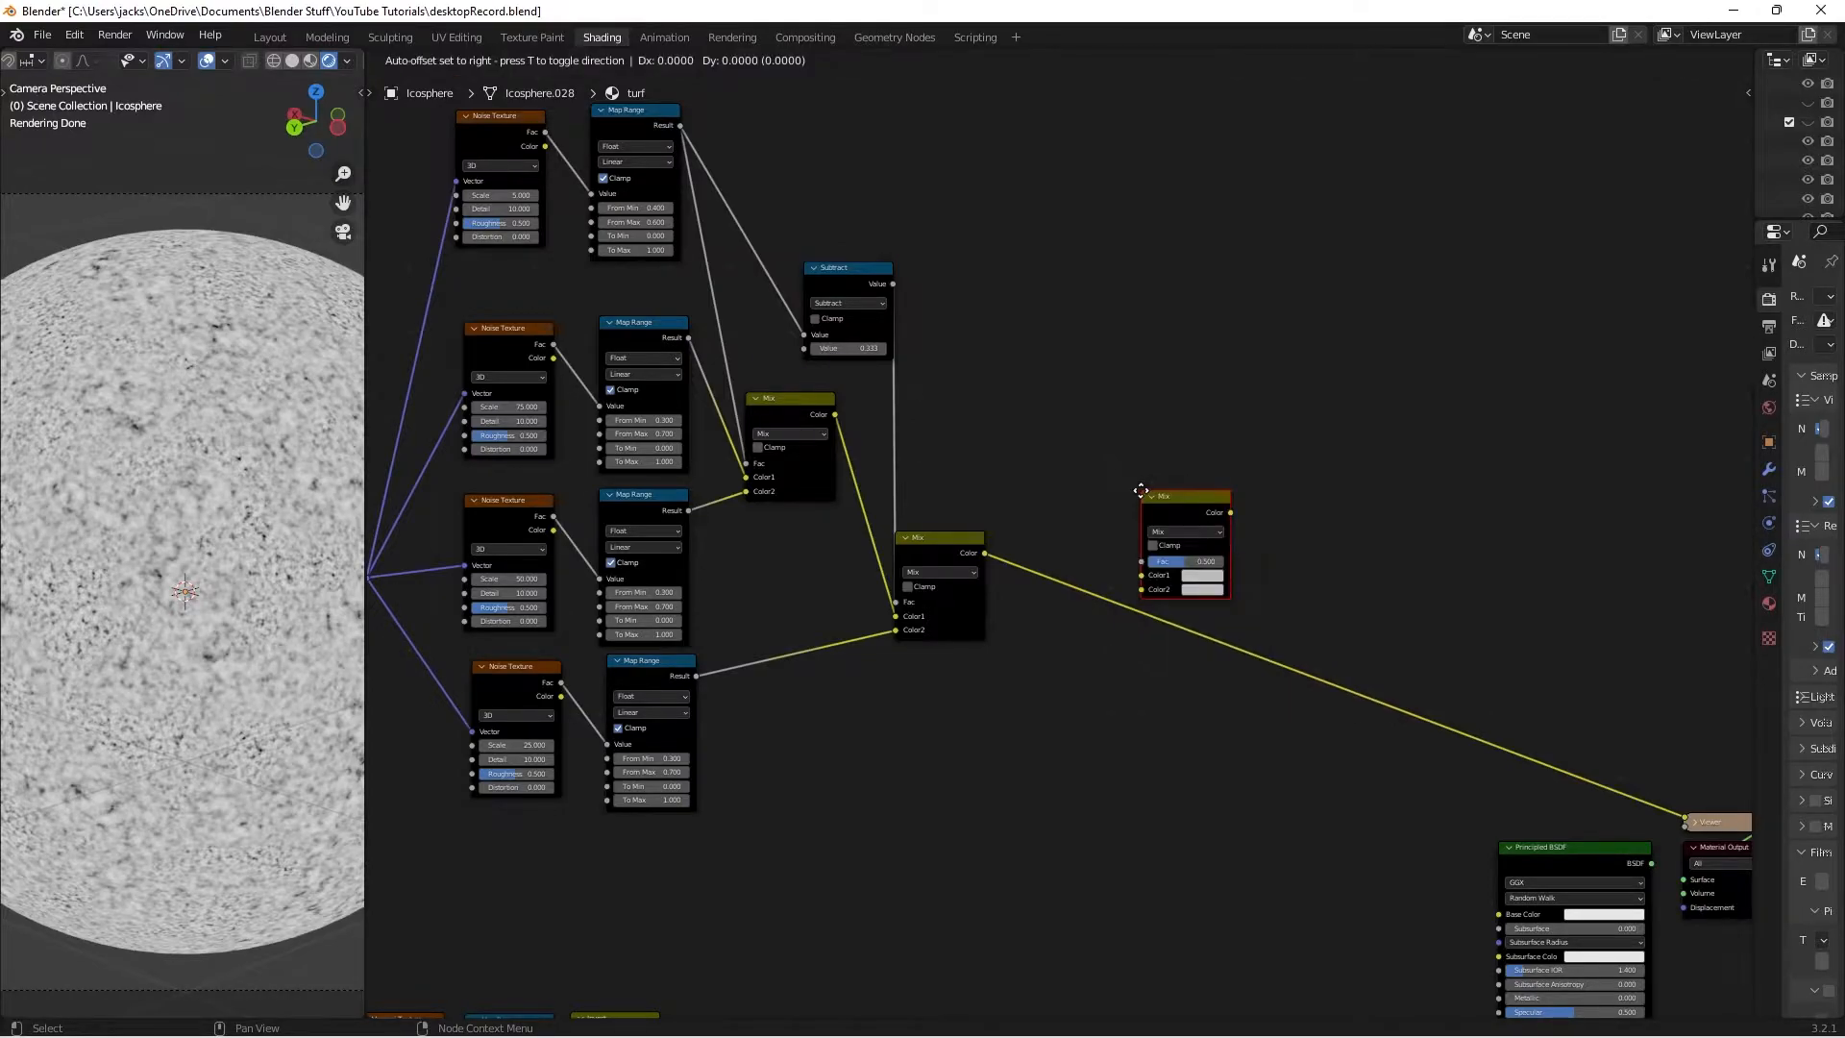
{"action": "left_click", "coordinate": [1105, 673]}
{"action": "scroll", "coordinate": [1105, 673], "scroll_direction": "up", "scroll_amount": 2}
{"action": "left_click_drag", "start_coordinate": [894, 401], "coordinate": [1011, 664]}
Set Color1 of the third Mix node in the noise chain to hex 456423
{"action": "scroll", "coordinate": [1011, 664], "scroll_direction": "up", "scroll_amount": 2}
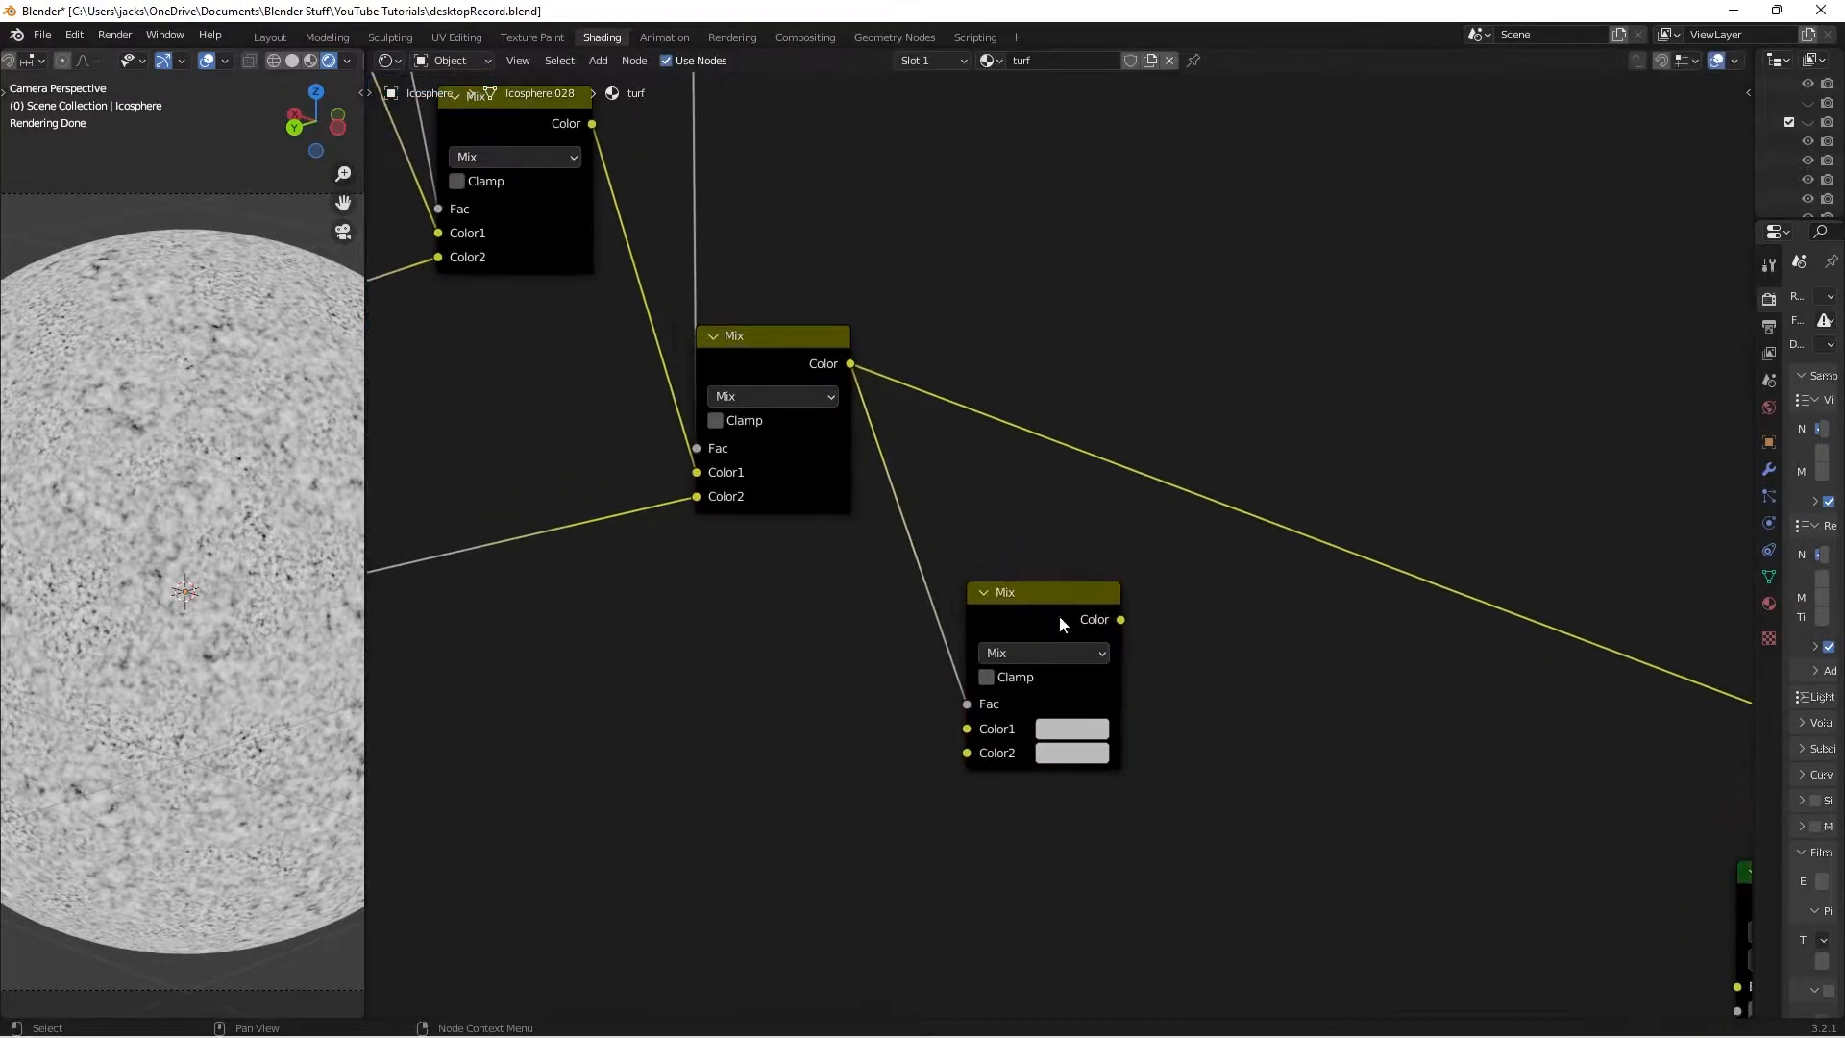
{"action": "left_click", "coordinate": [1056, 681]}
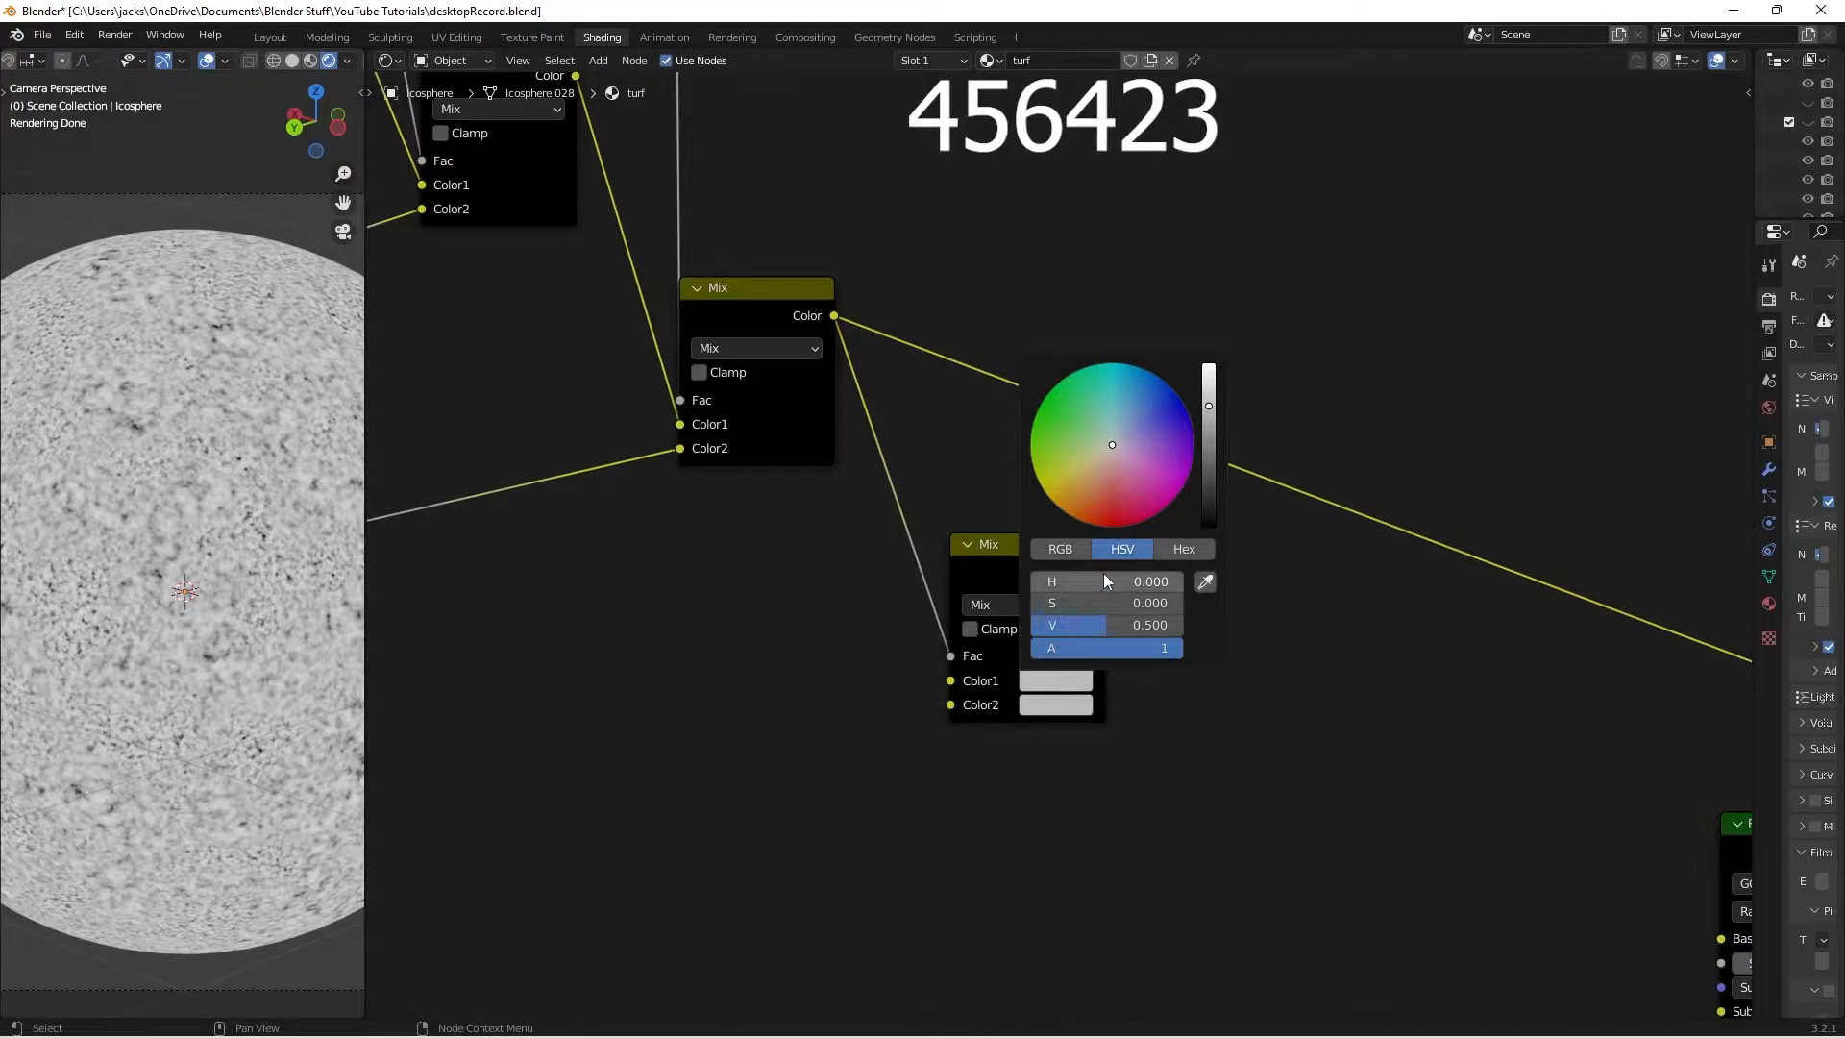
{"action": "left_click", "coordinate": [1167, 556]}
{"action": "type", "text": "456423"}
{"action": "key", "text": "Return"}
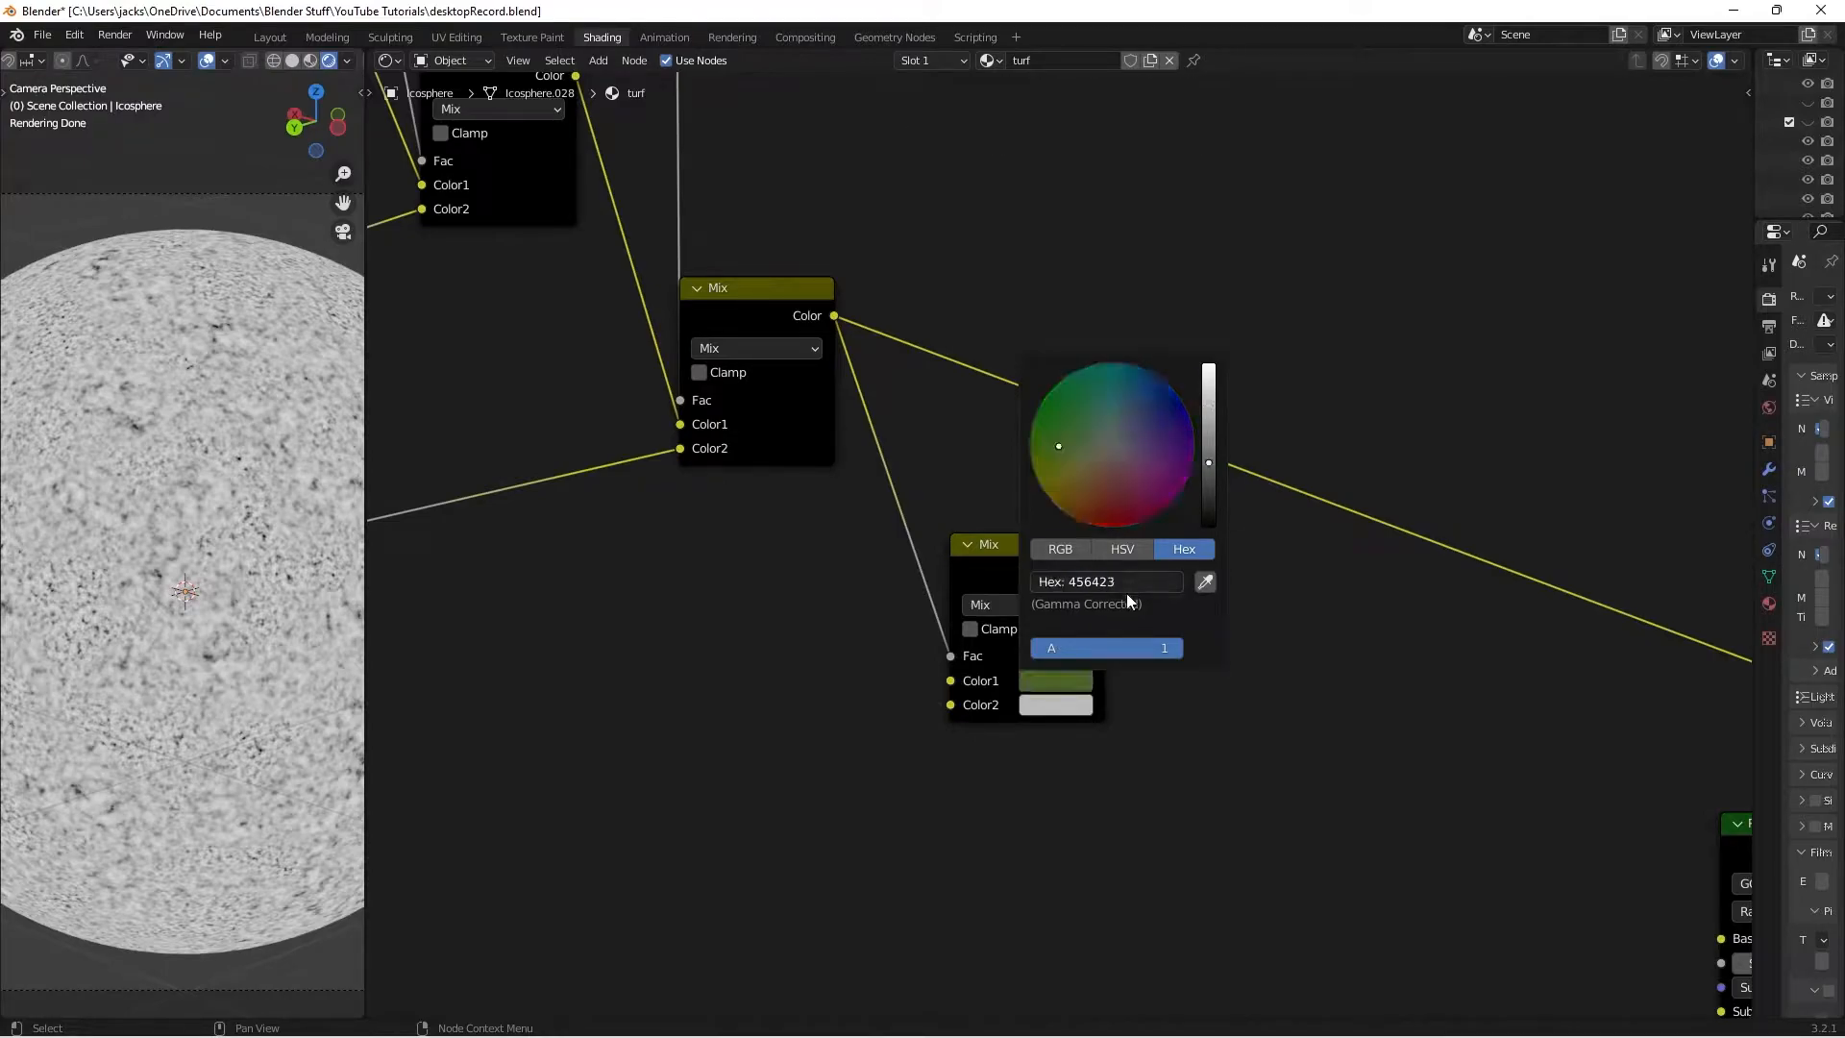
Set the third Mix node's Color2 to hex 285429, preview the node on the sphere and save the file
{"action": "left_click", "coordinate": [1045, 706]}
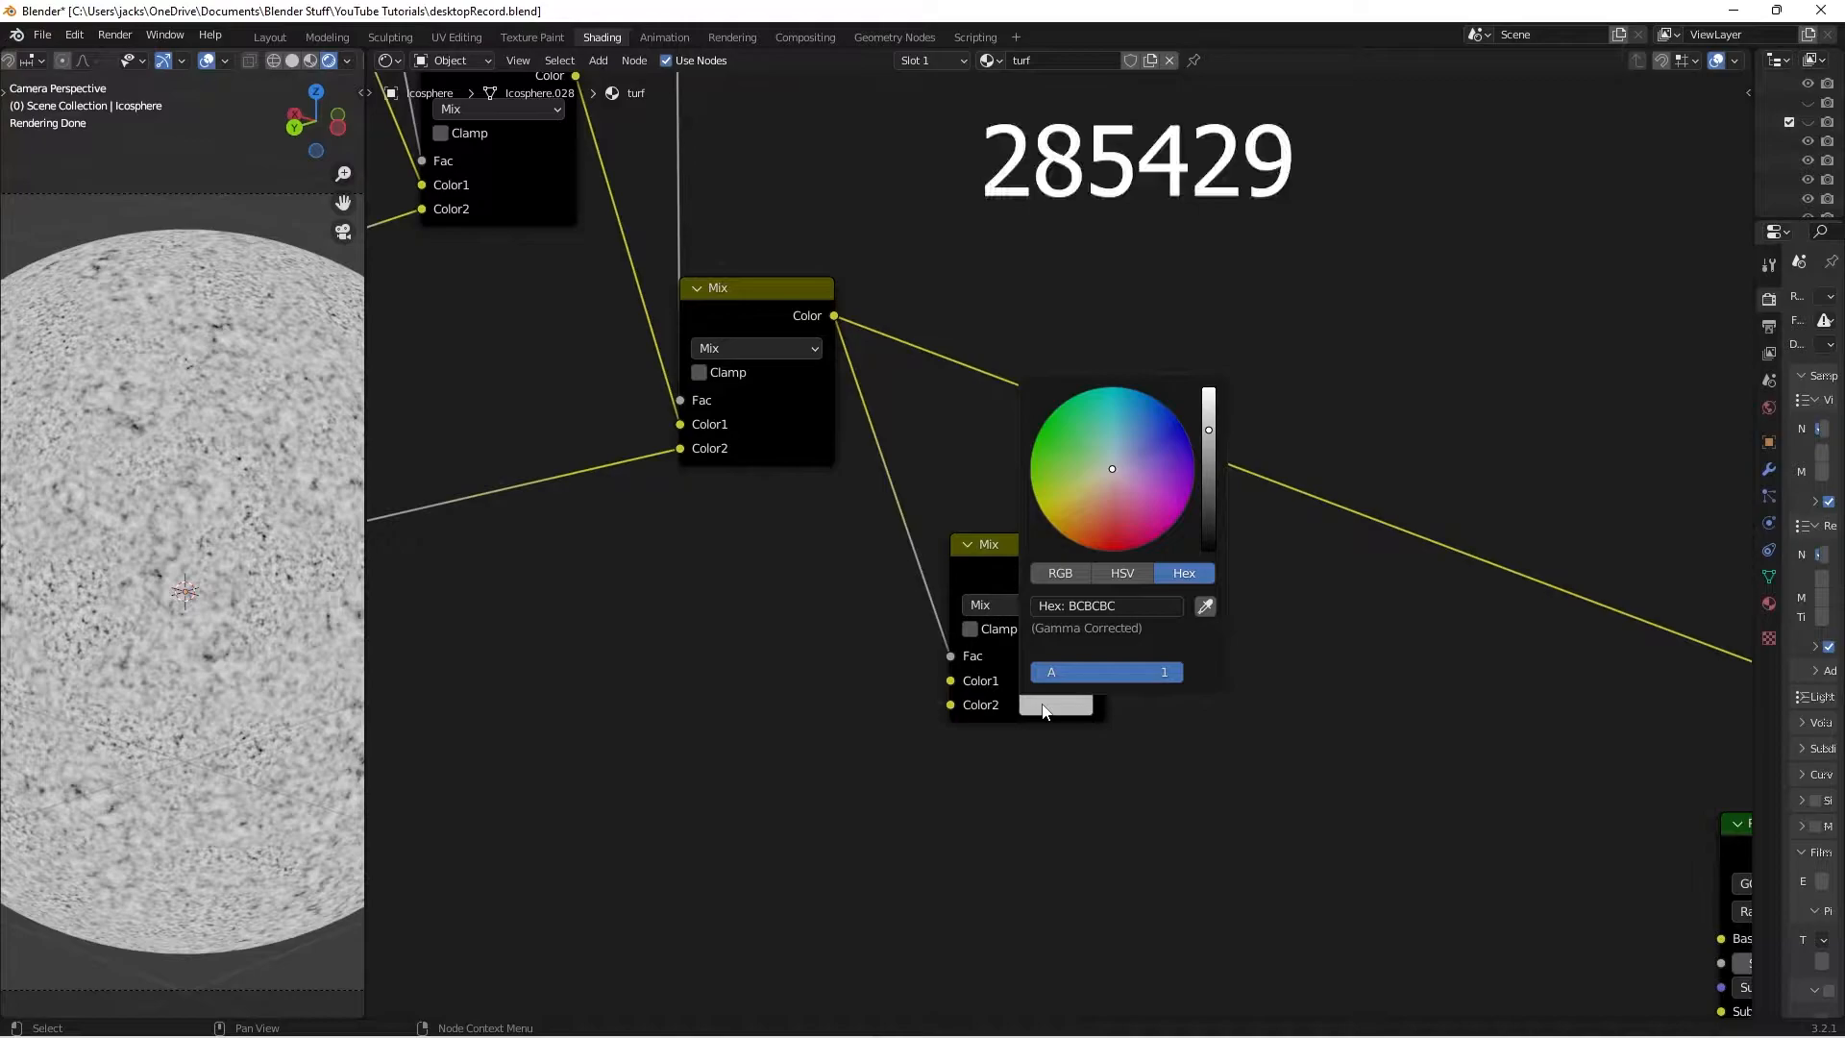
{"action": "left_click", "coordinate": [1073, 607]}
{"action": "type", "text": "285429"}
{"action": "key", "text": "Return"}
{"action": "left_click", "coordinate": [1036, 574], "text": "ctrl+shift"}
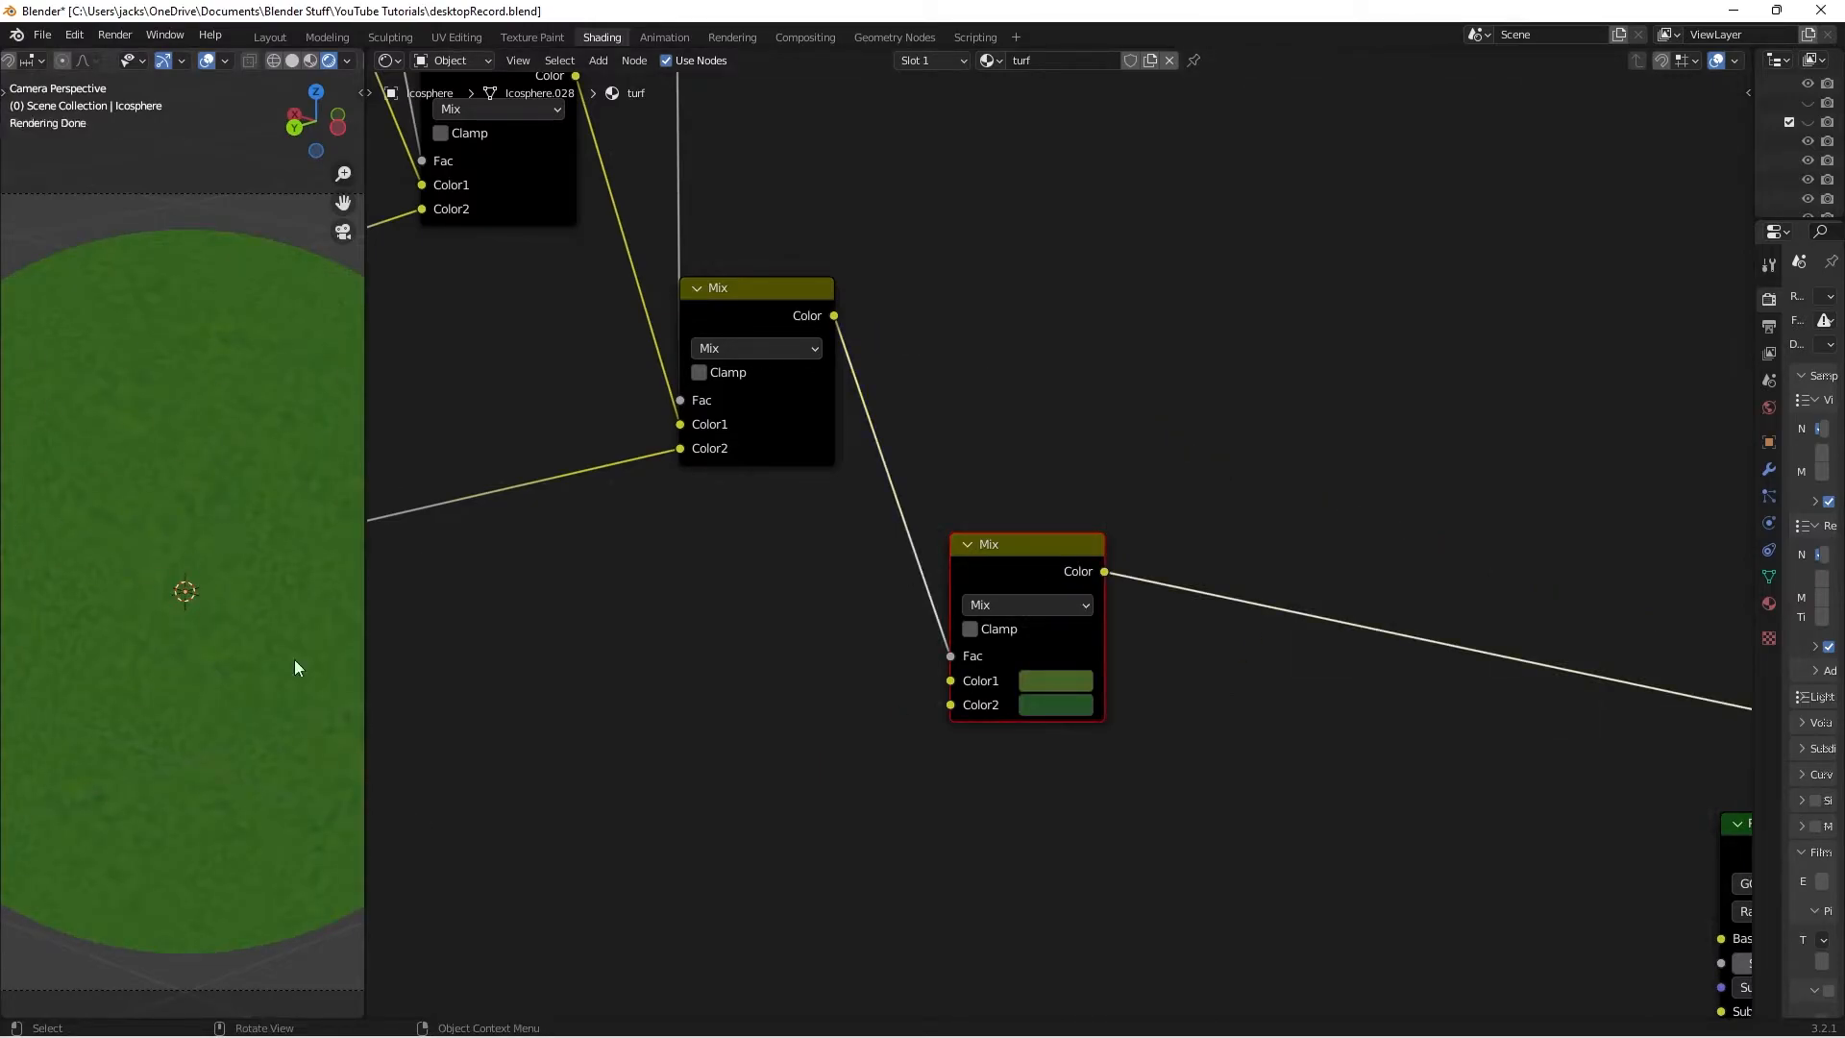
{"action": "key", "text": "ctrl+s"}
{"action": "left_click", "coordinate": [248, 757]}
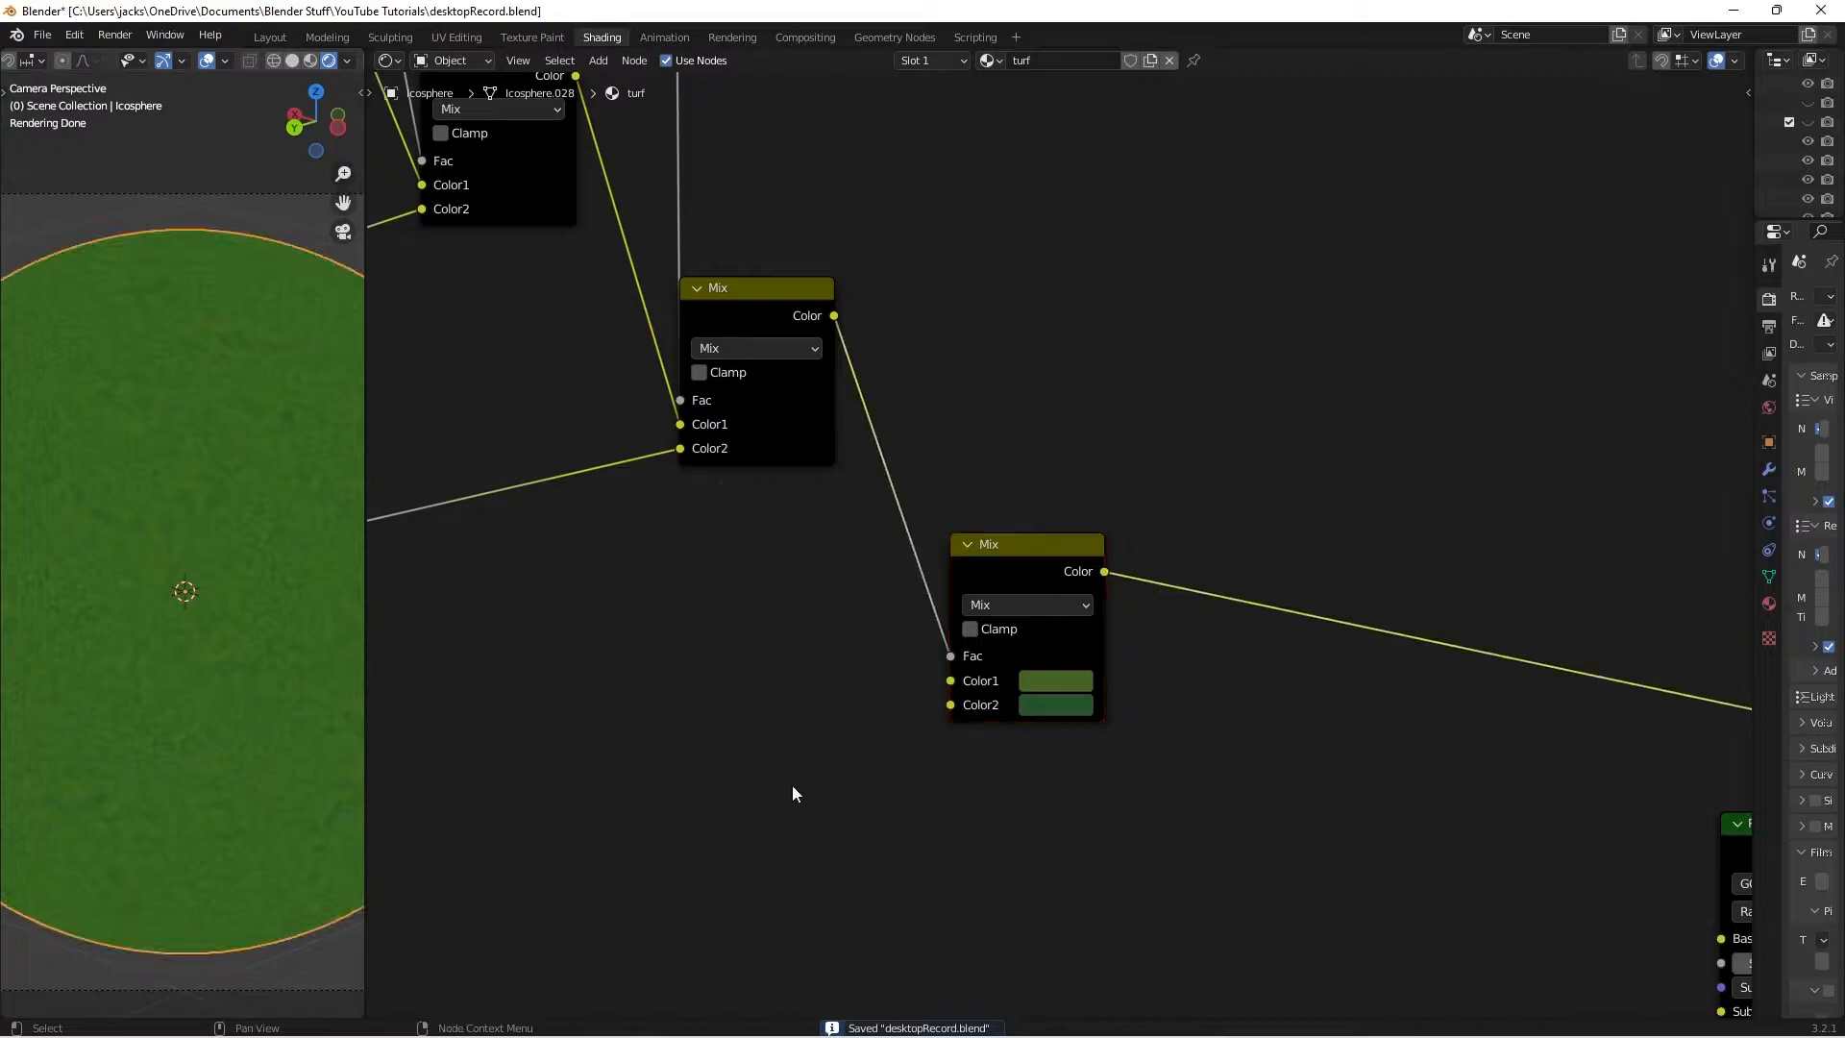
Save the file and add a fourth Mix node between the green Mix node and the Principled BSDF
{"action": "scroll", "coordinate": [982, 540], "scroll_direction": "down", "scroll_amount": 3}
{"action": "middle_click_drag", "start_coordinate": [922, 848], "coordinate": [970, 569]}
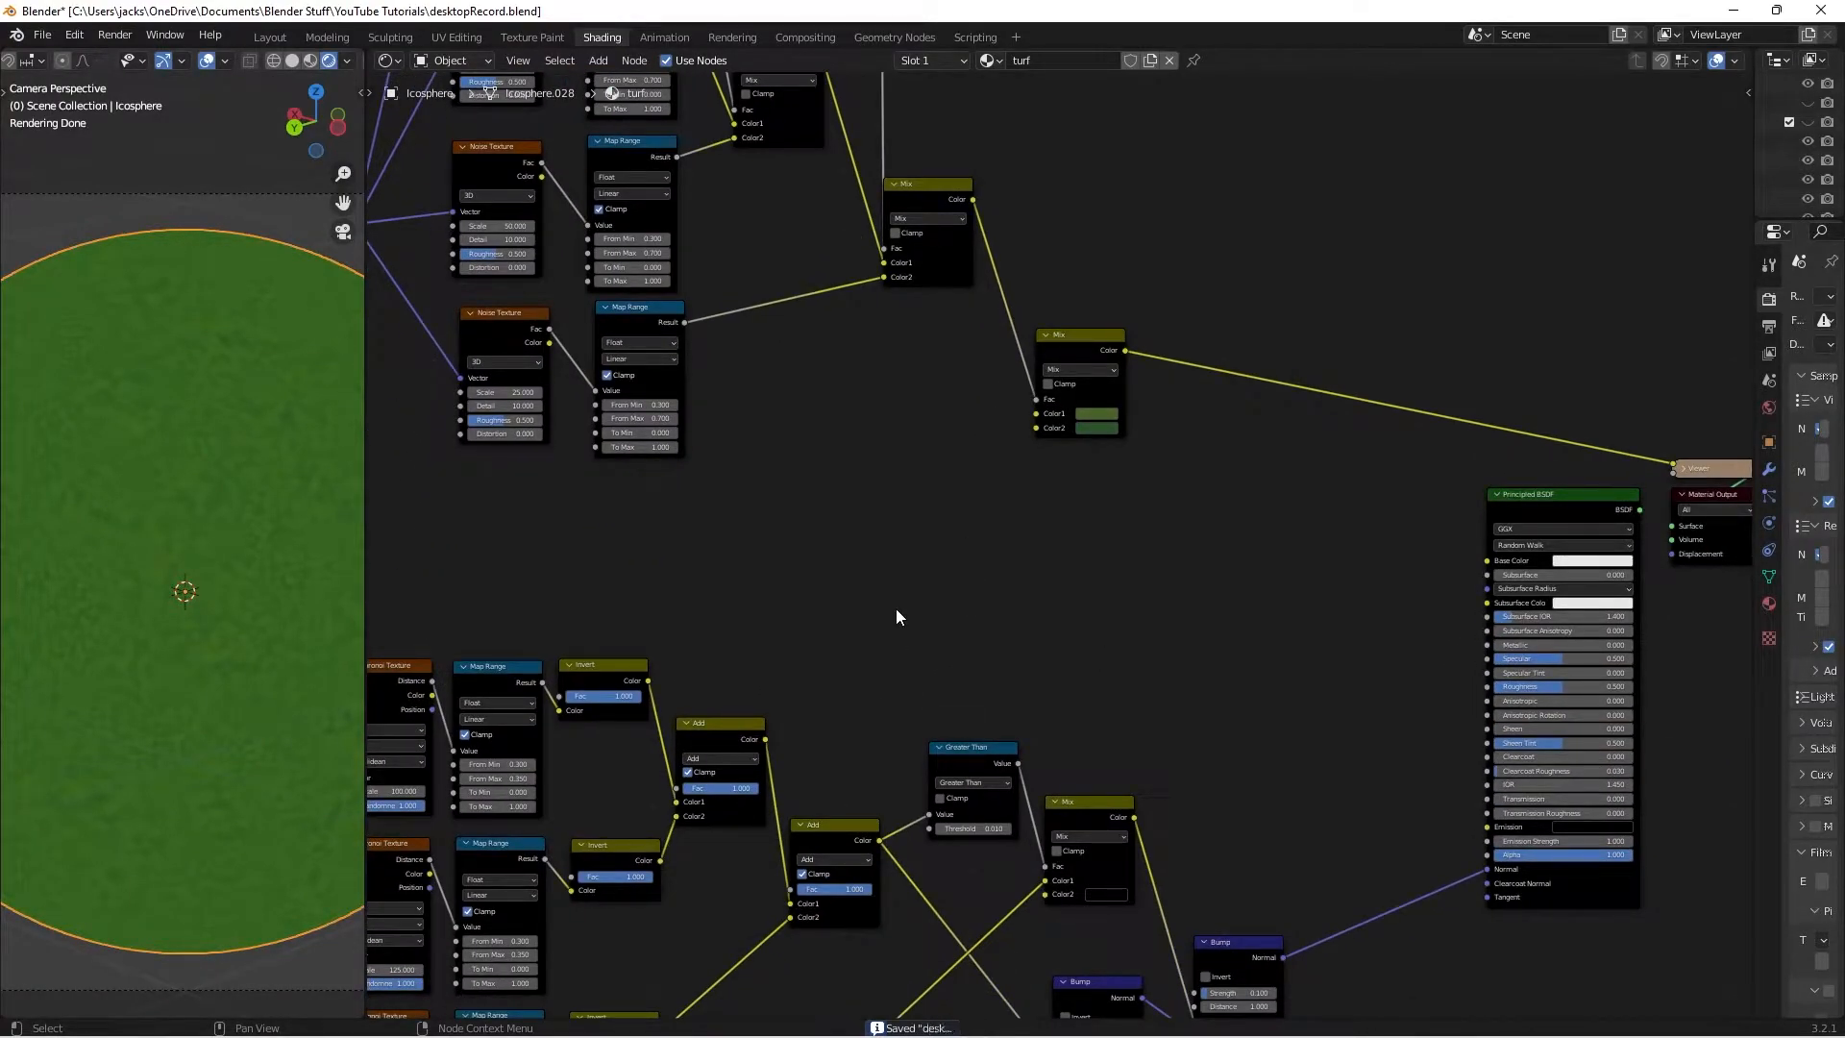
{"action": "key", "text": "ctrl+s"}
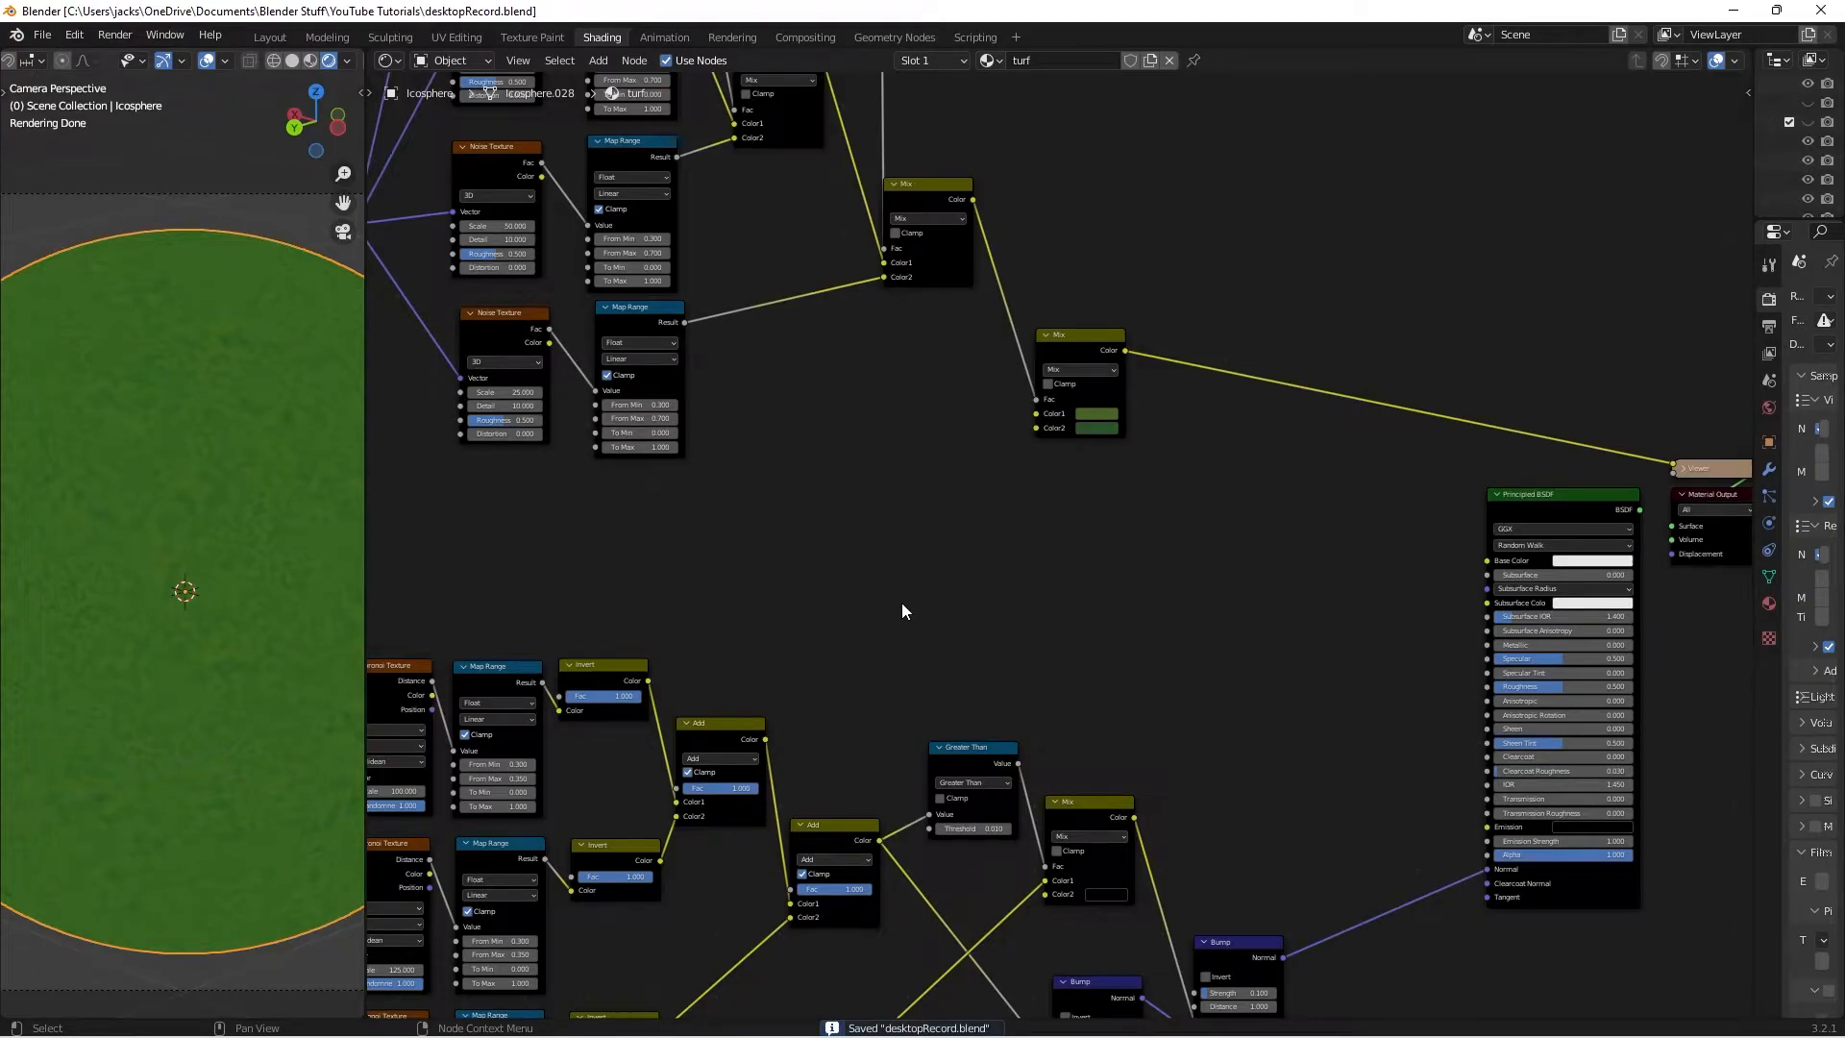
{"action": "scroll", "coordinate": [902, 603], "scroll_direction": "up", "scroll_amount": 3}
{"action": "key", "text": "shift+a"}
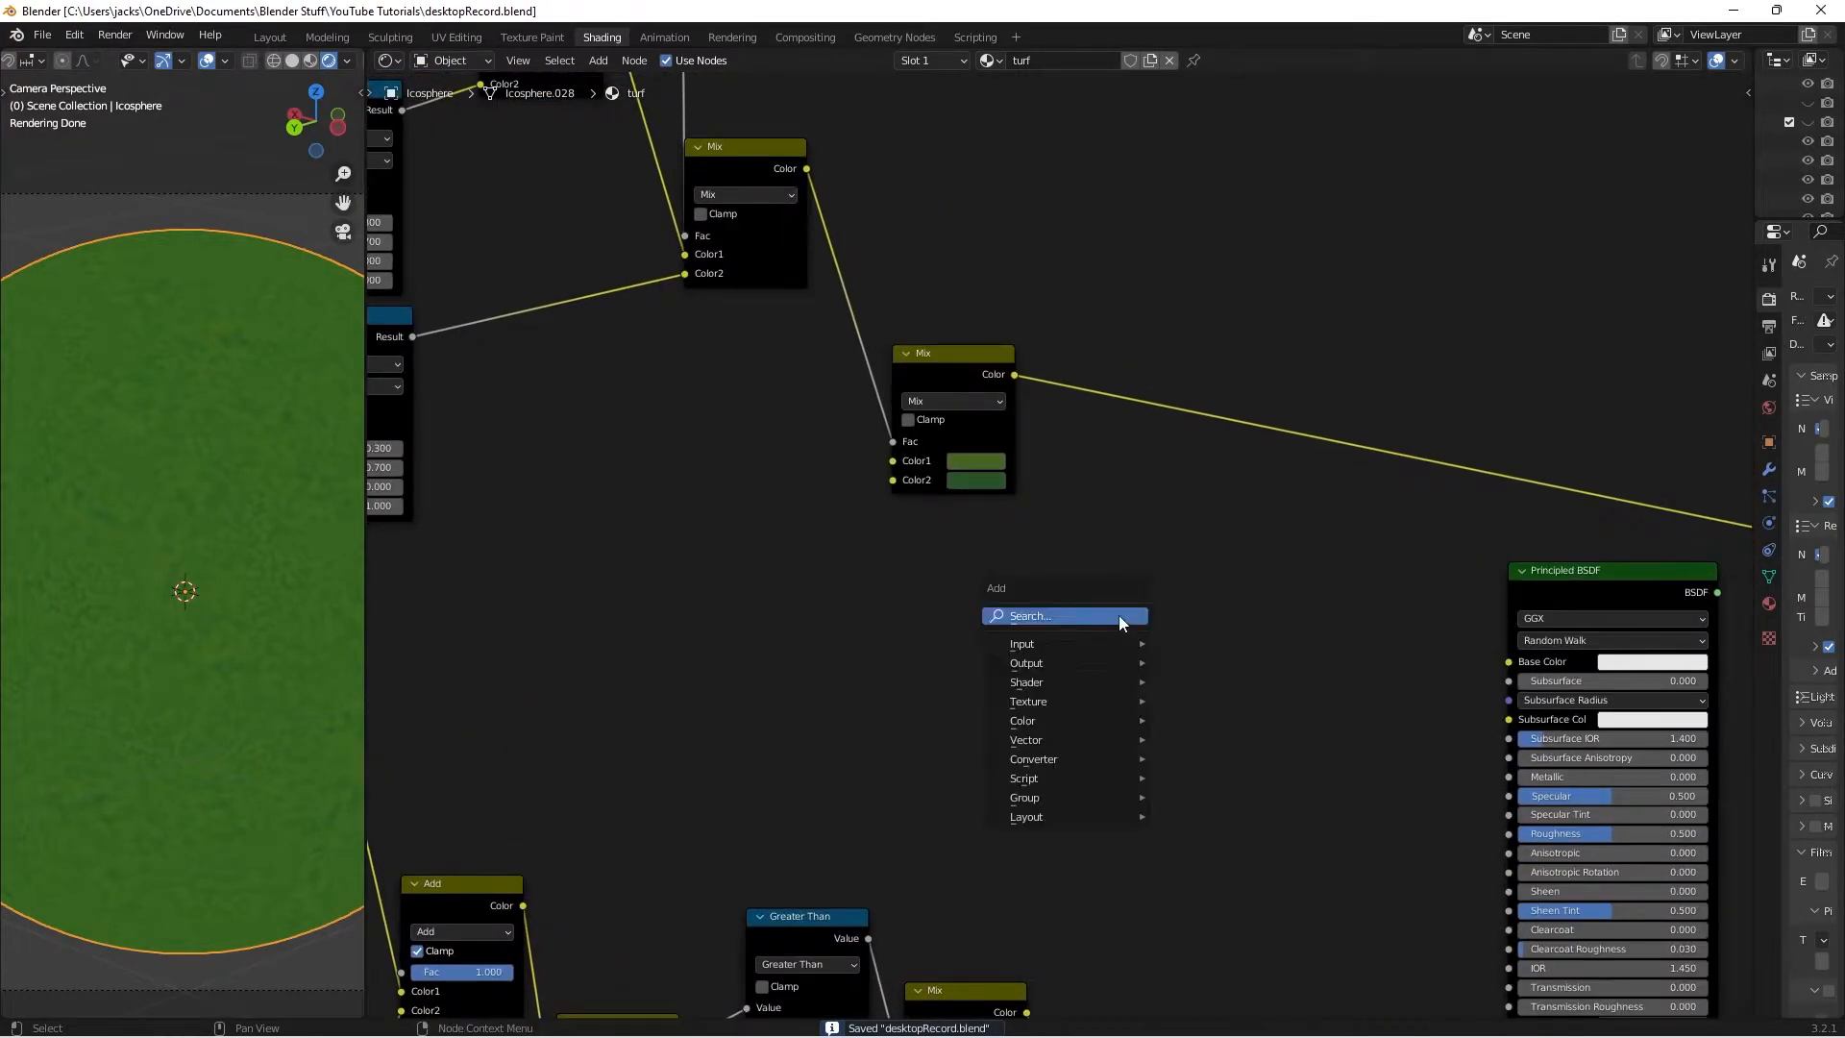
{"action": "left_click", "coordinate": [1119, 615]}
{"action": "type", "text": "mix"}
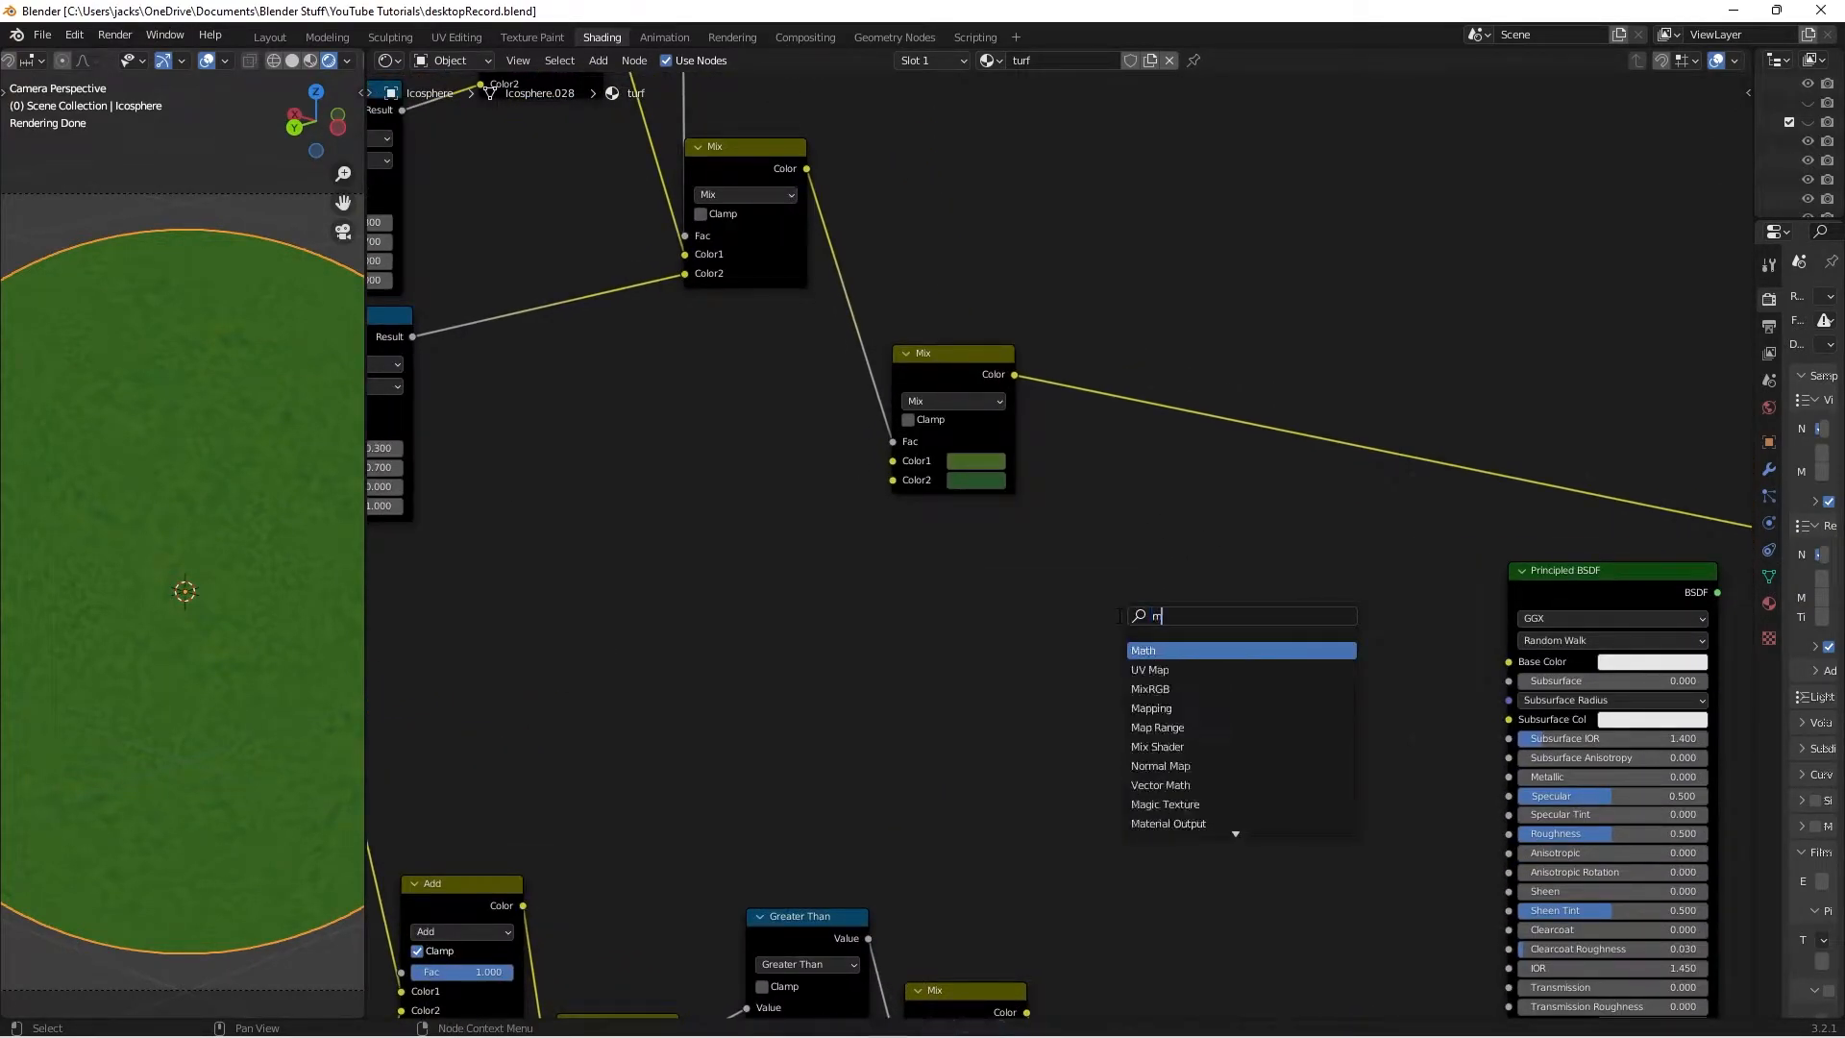
{"action": "key", "text": "Return"}
{"action": "left_click", "coordinate": [1099, 465]}
Connect the green Mix node's Color output to the fourth Mix's Color1 and nudge the fourth Mix slightly
{"action": "scroll", "coordinate": [1101, 461], "scroll_direction": "up", "scroll_amount": 2}
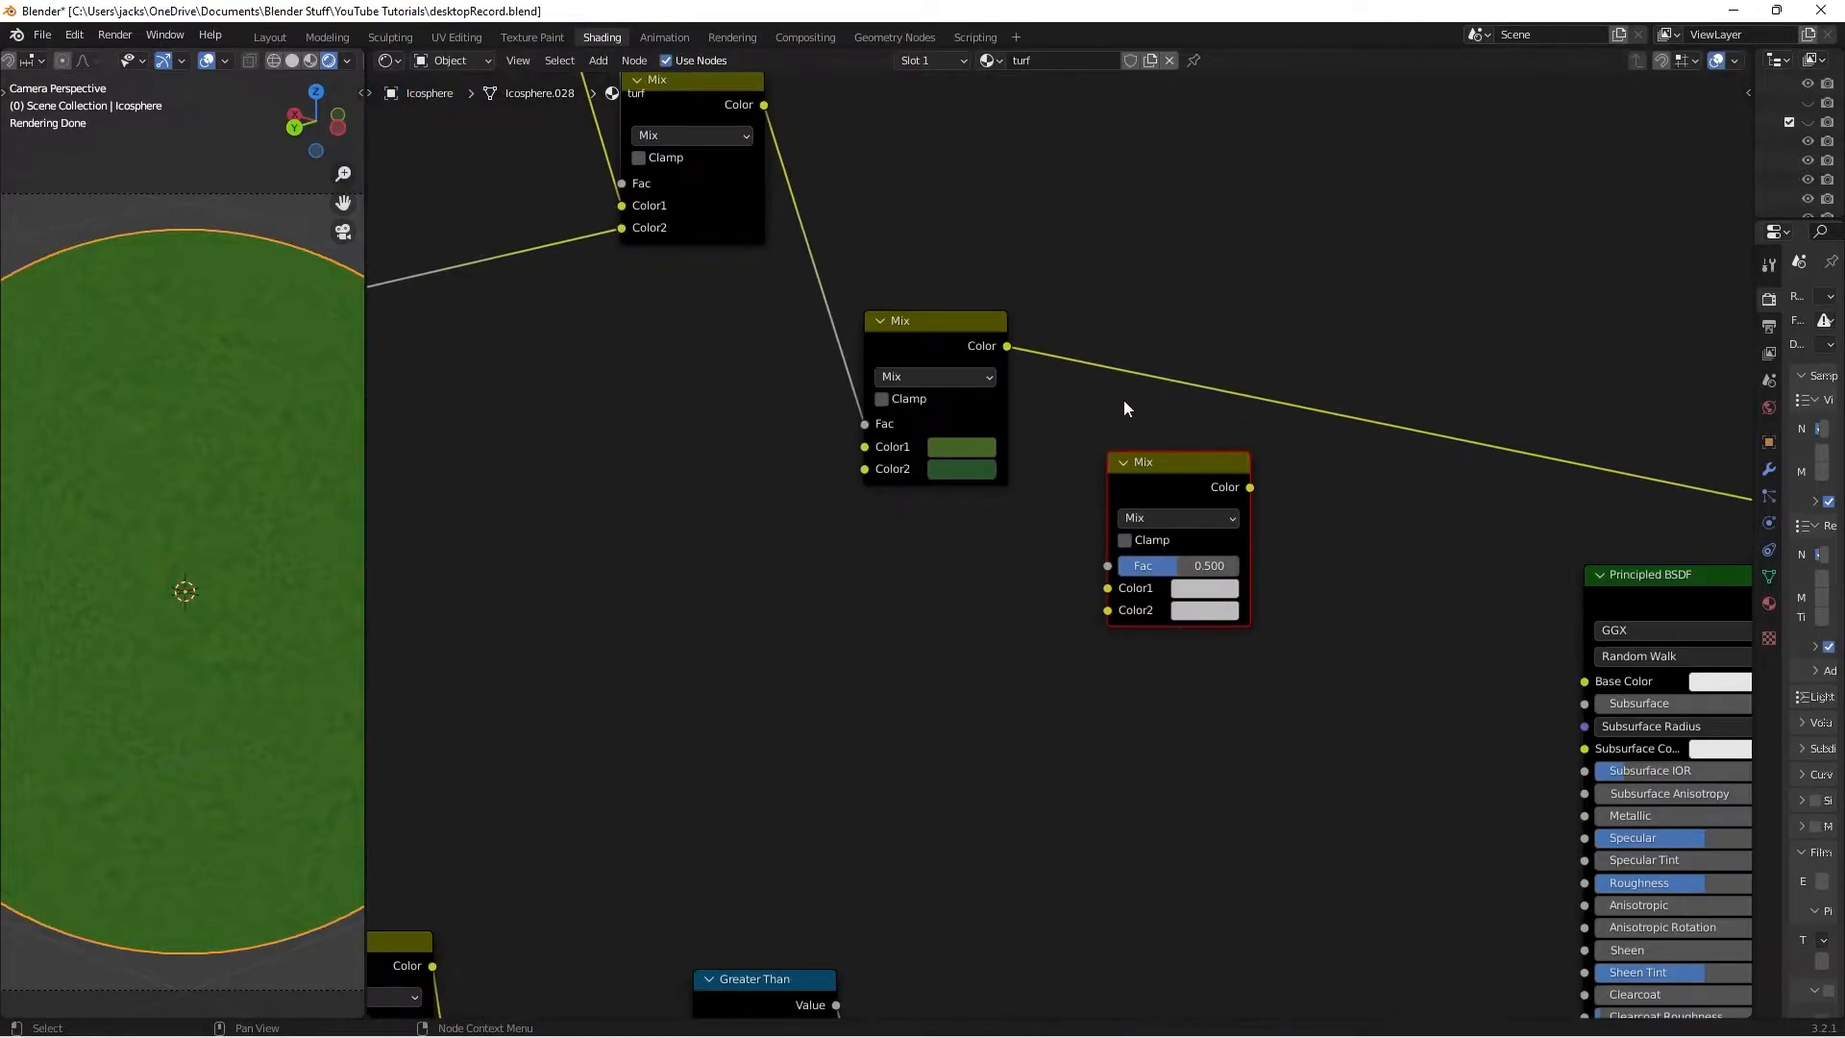
{"action": "middle_click_drag", "start_coordinate": [1127, 394], "coordinate": [1037, 452]}
{"action": "left_click_drag", "start_coordinate": [917, 406], "coordinate": [1015, 645]}
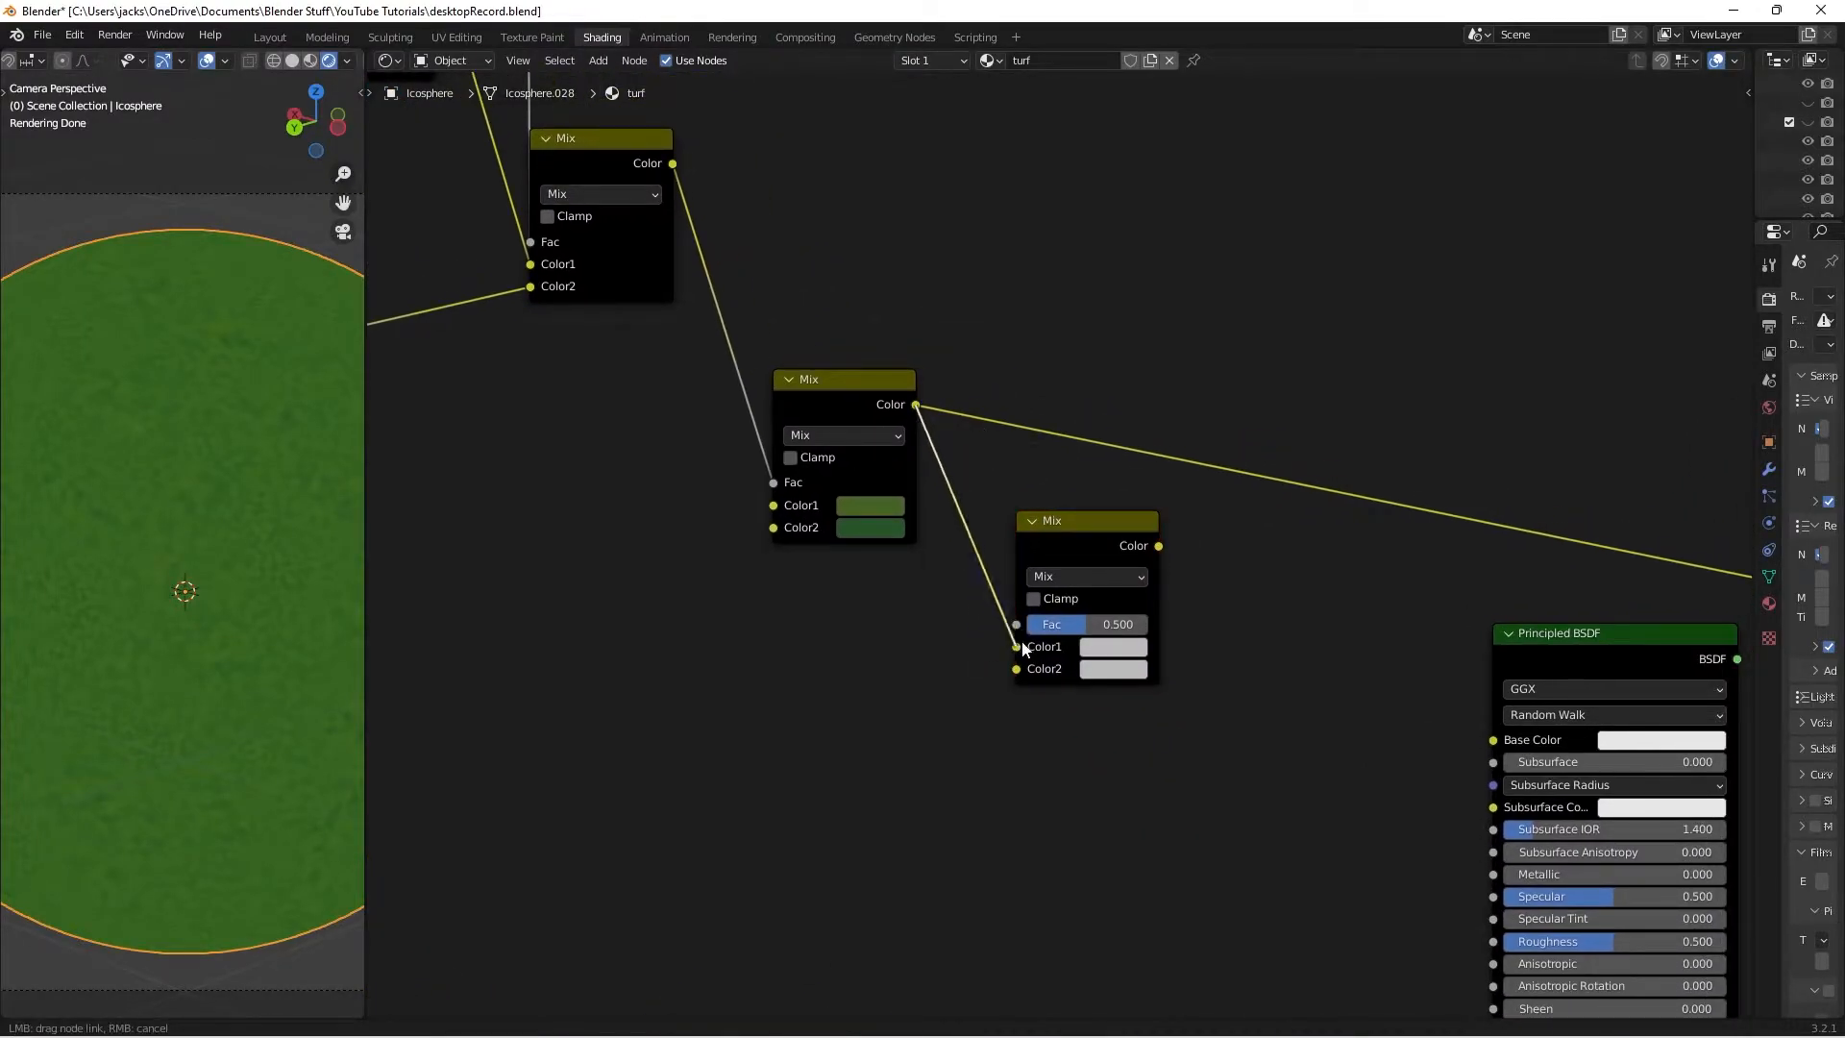
{"action": "left_click_drag", "start_coordinate": [1072, 537], "coordinate": [1090, 527]}
{"action": "left_click", "coordinate": [884, 700]}
Connect the Greater Than value to the fourth Mix's Fac, move the green link to Color2 and preview the node
{"action": "scroll", "coordinate": [884, 699], "scroll_direction": "down", "scroll_amount": 1}
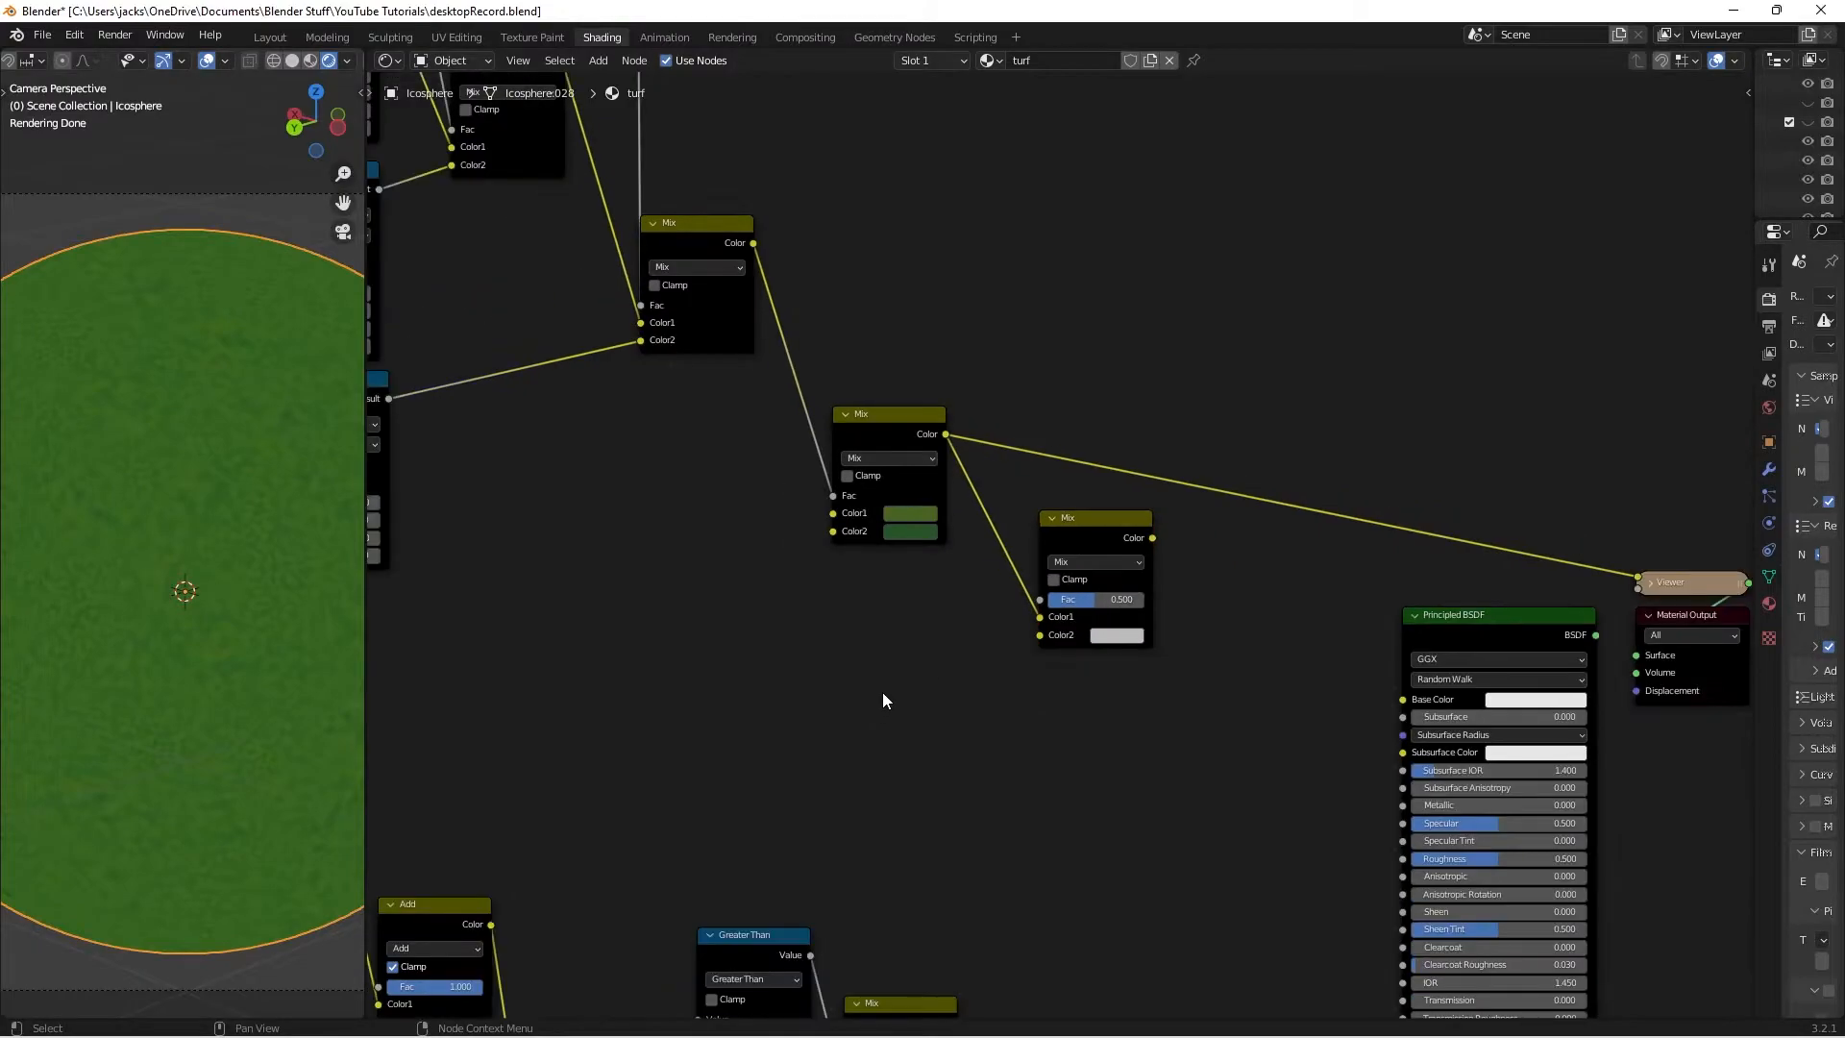
{"action": "middle_click_drag", "start_coordinate": [1039, 701], "coordinate": [886, 706]}
{"action": "left_click_drag", "start_coordinate": [832, 724], "coordinate": [1044, 391]}
{"action": "middle_click_drag", "start_coordinate": [1053, 405], "coordinate": [1023, 480]}
{"action": "left_click_drag", "start_coordinate": [1016, 482], "coordinate": [1019, 499]}
{"action": "scroll", "coordinate": [1019, 499], "scroll_direction": "up", "scroll_amount": 2}
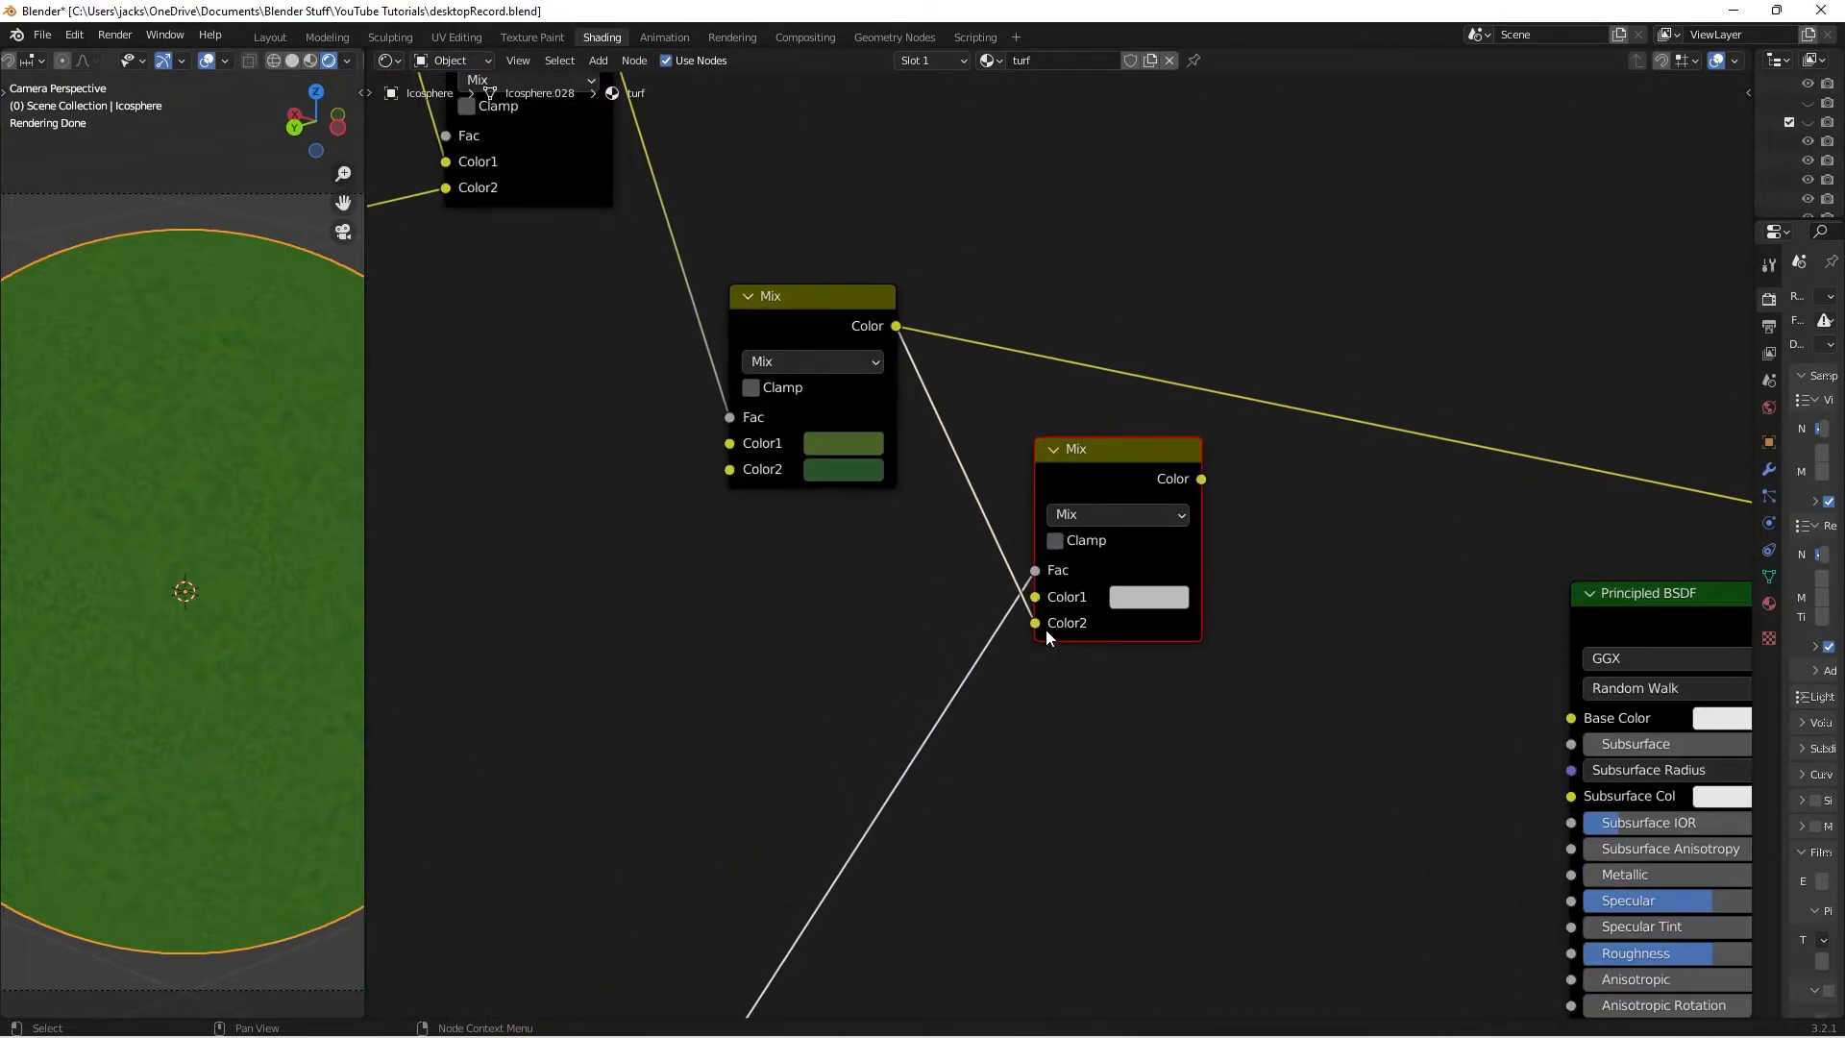
{"action": "left_click", "coordinate": [1170, 480], "text": "ctrl+shift"}
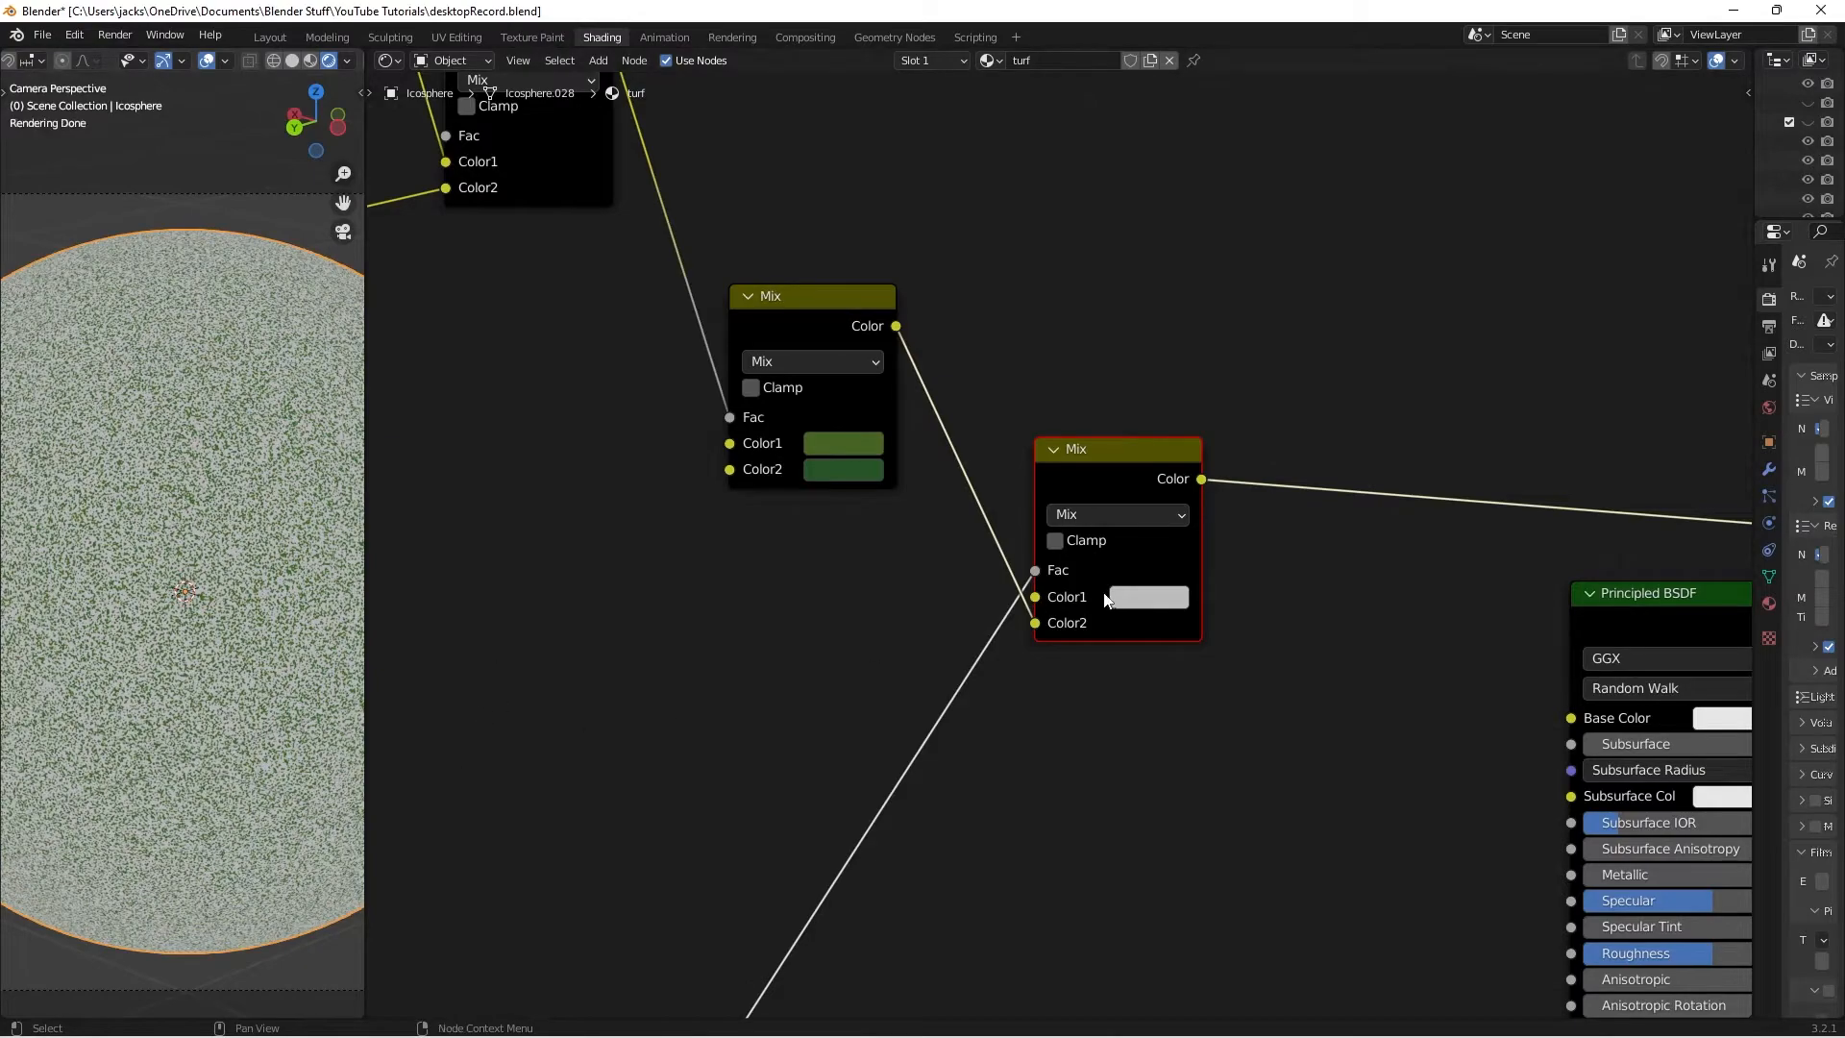
Darken the fourth Mix's Color1 to near-black, hex 0B0B0B, and save the file
{"action": "mouse_move", "coordinate": [1038, 624]}
{"action": "left_mouse_down"}
{"action": "mouse_move", "coordinate": [1038, 601]}
{"action": "mouse_move", "coordinate": [1036, 623]}
{"action": "left_mouse_up"}
{"action": "left_click", "coordinate": [1156, 592]}
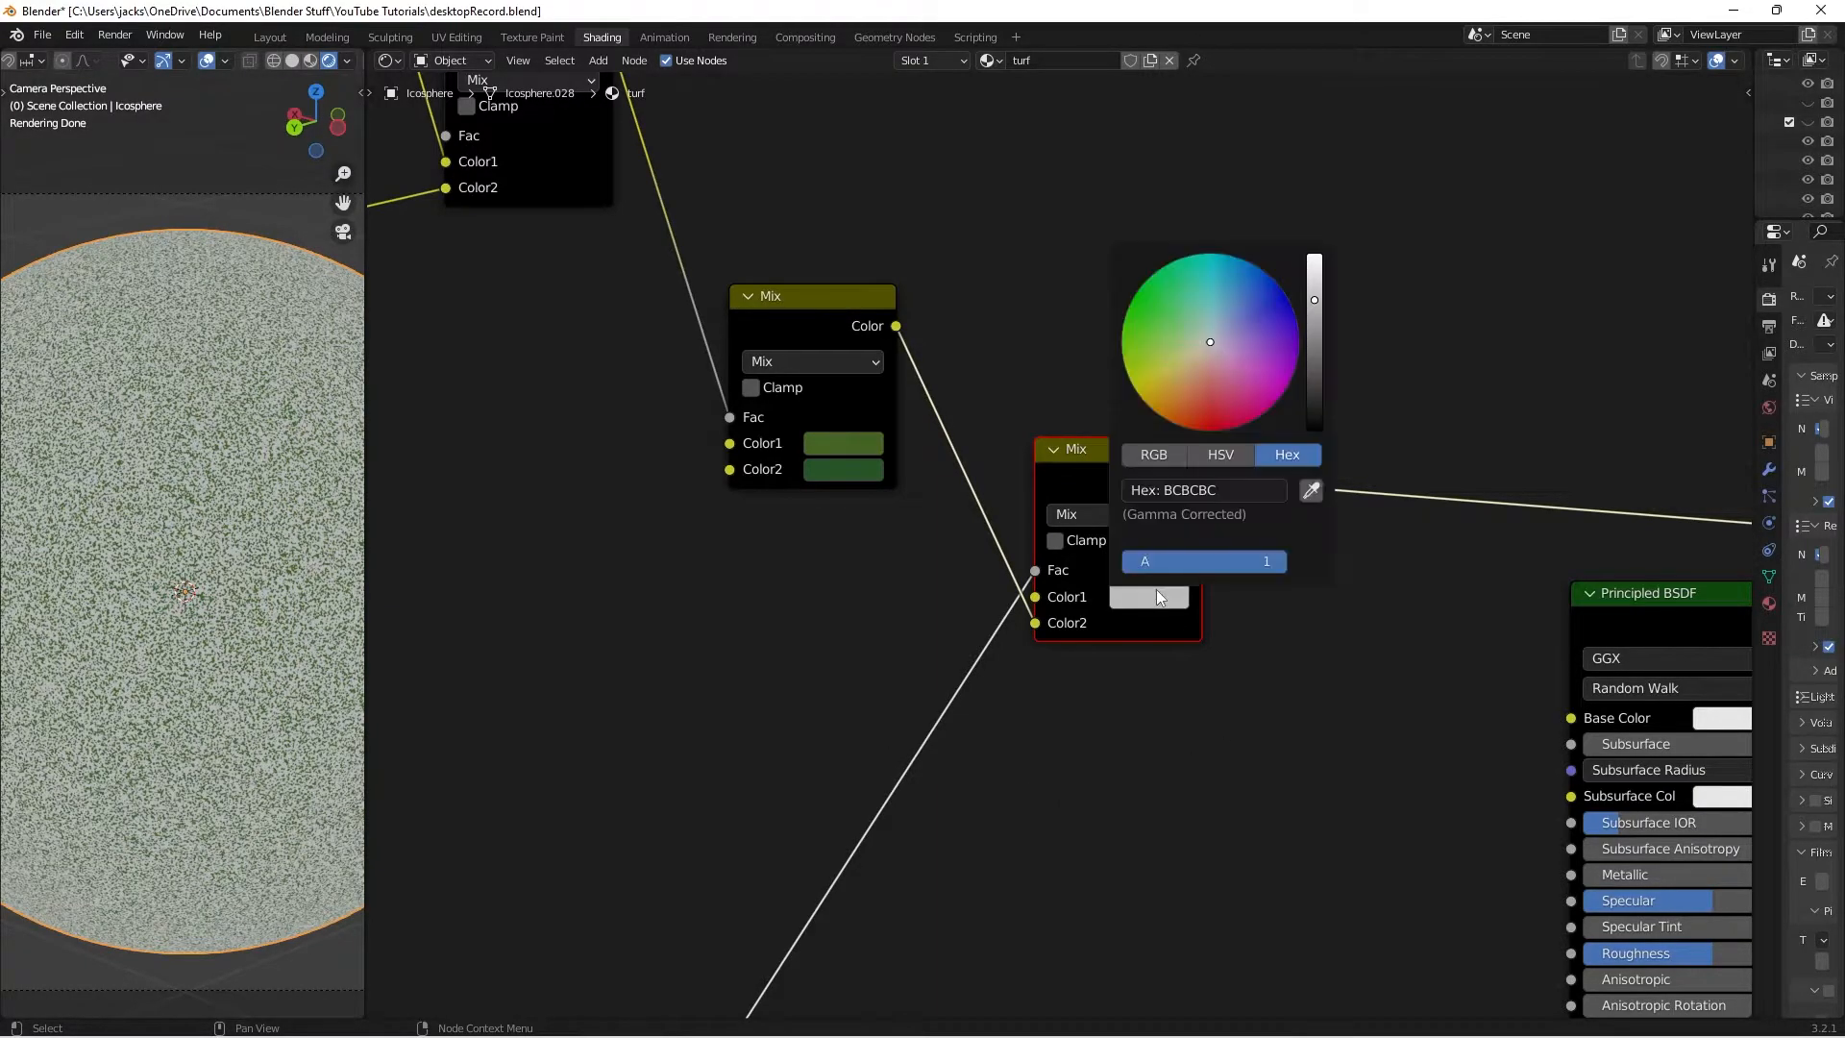
{"action": "left_click_drag", "start_coordinate": [1314, 327], "coordinate": [1309, 424]}
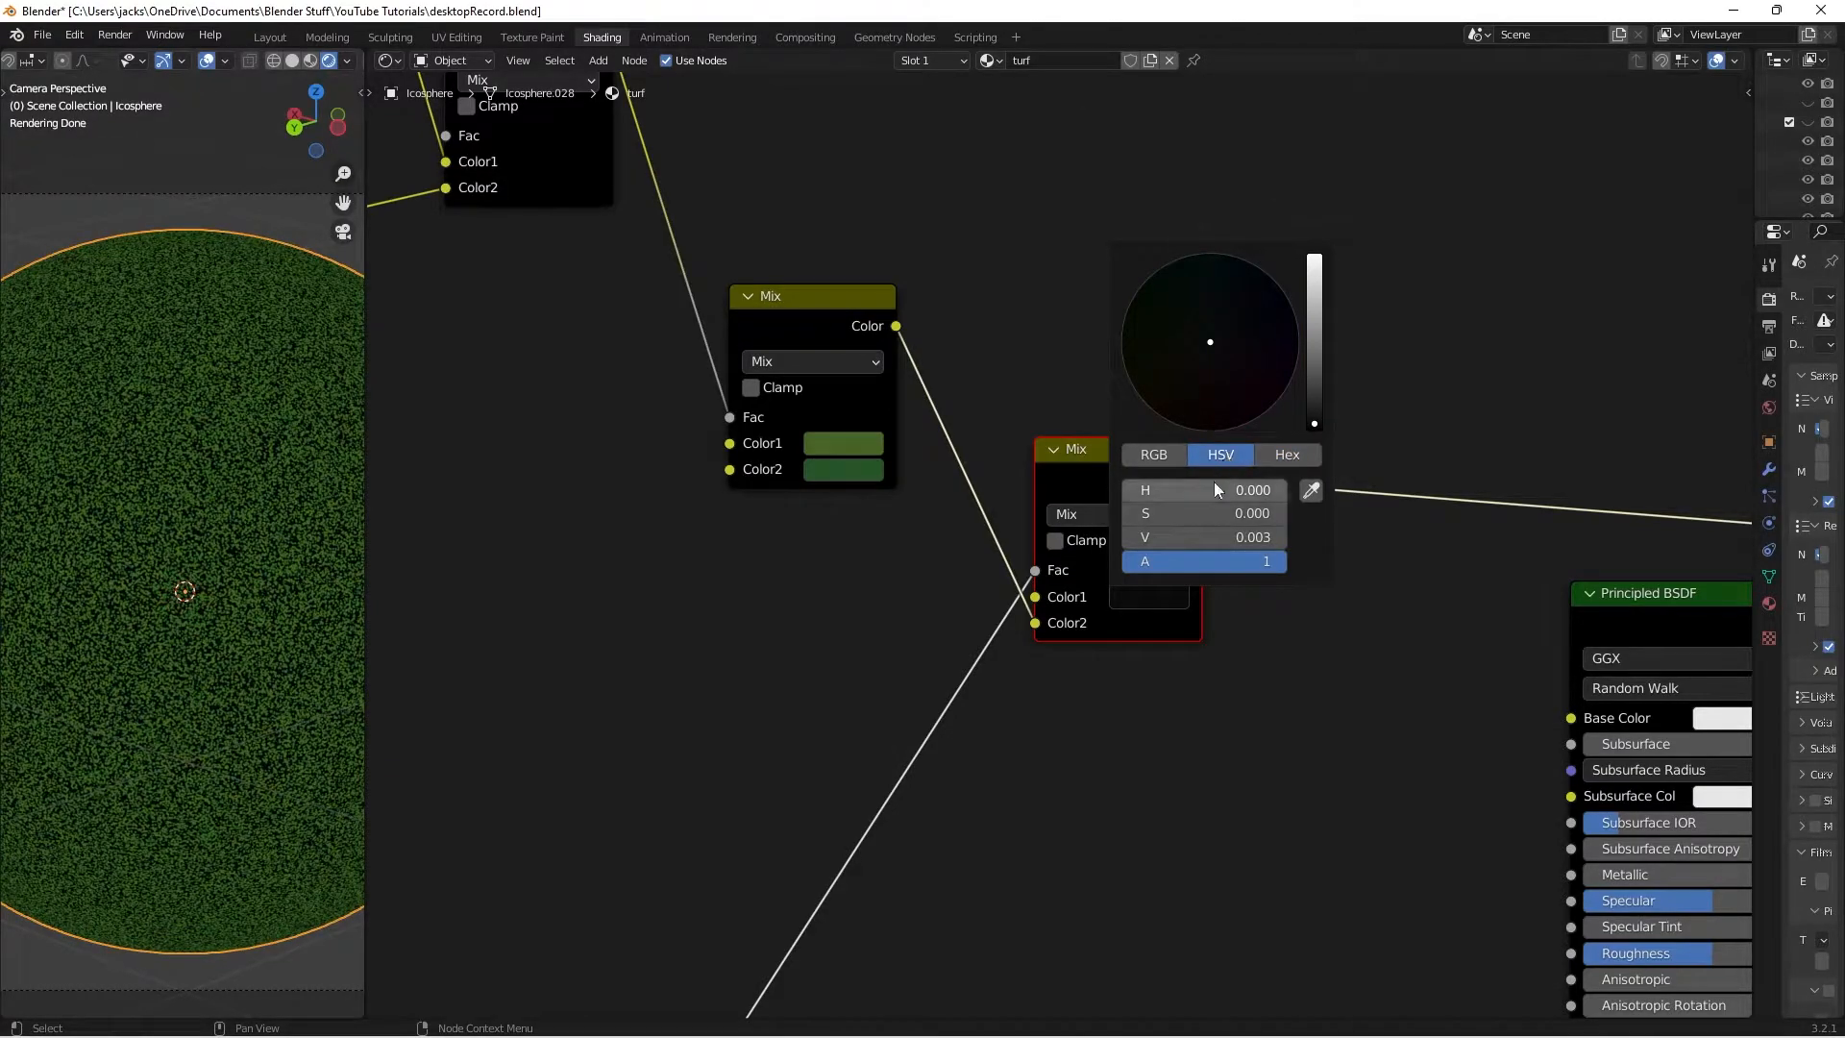
{"action": "left_click_drag", "start_coordinate": [1156, 516], "coordinate": [1227, 490]}
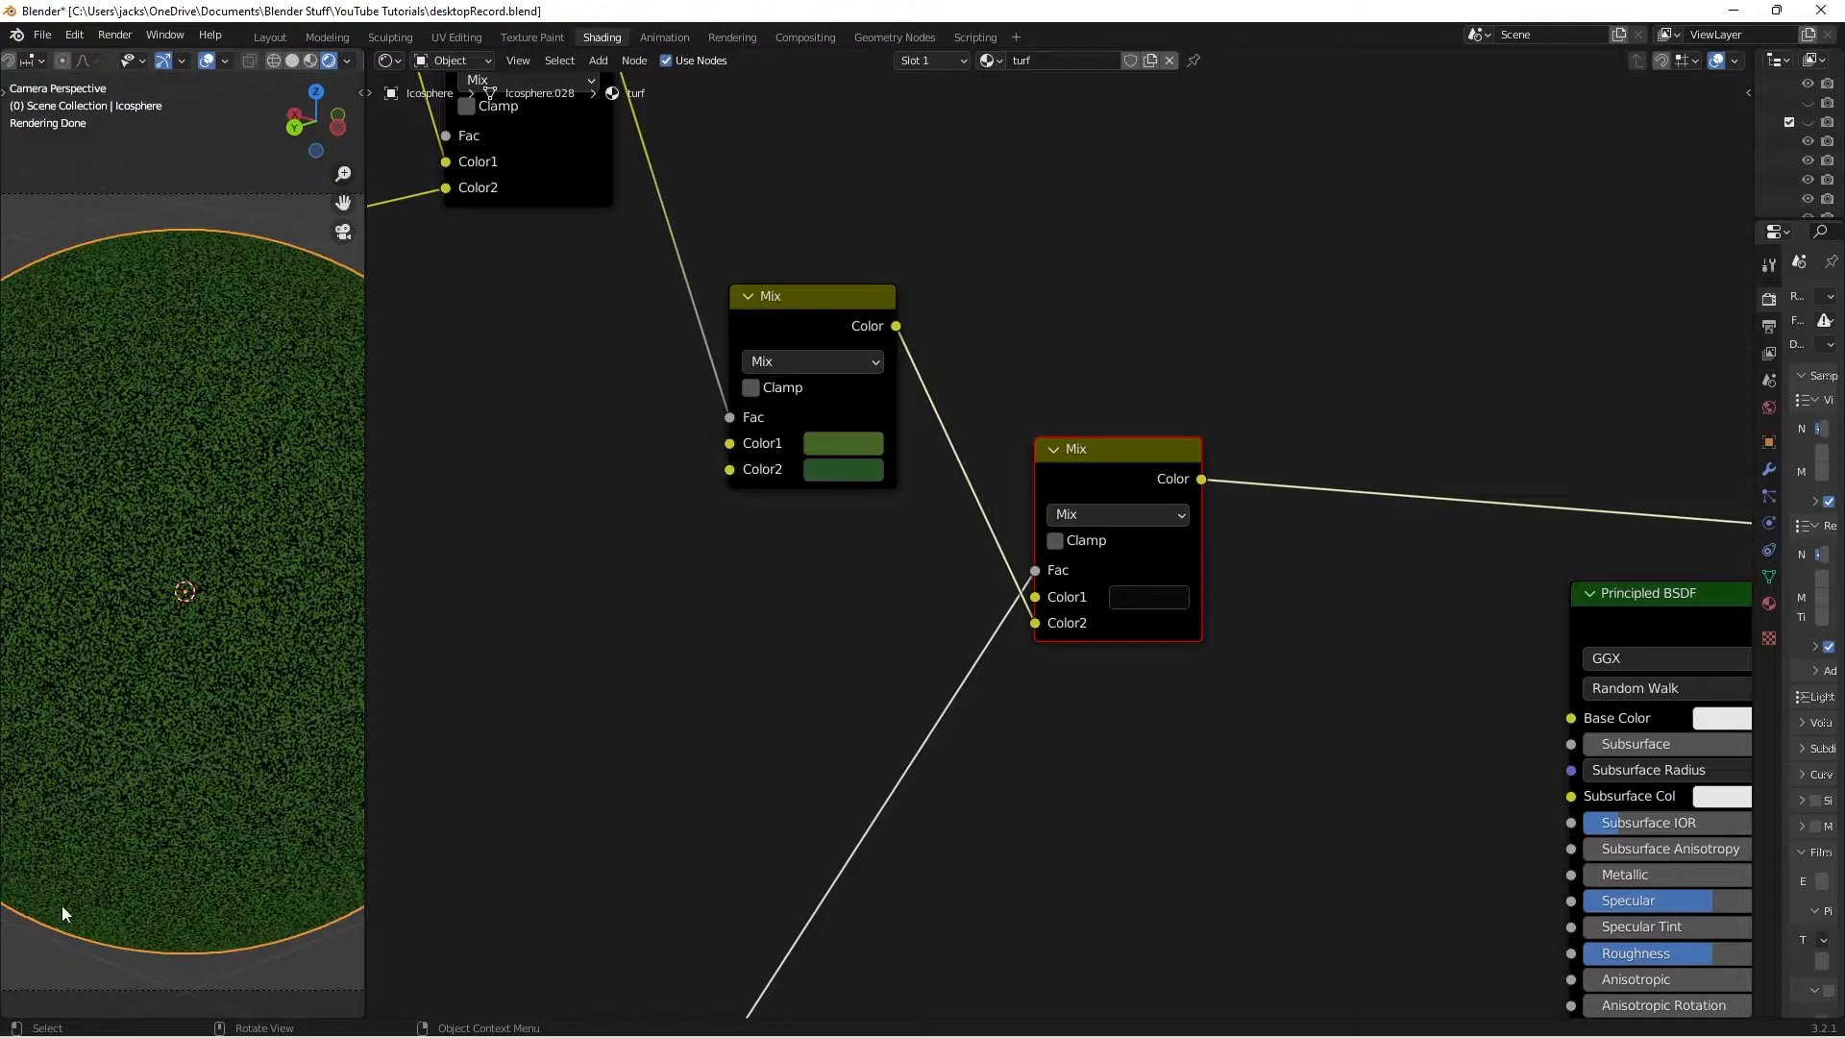
{"action": "left_click", "coordinate": [38, 948]}
{"action": "key", "text": "ctrl+s"}
Try swapping the fourth Mix's inputs, with green on Color1 and hex 0B0B0B copied to Color2, and move the link back to Color2
{"action": "left_click", "coordinate": [1037, 625]}
{"action": "left_click", "coordinate": [1168, 598]}
{"action": "left_click", "coordinate": [1288, 455]}
{"action": "left_click", "coordinate": [1246, 488]}
{"action": "key", "text": "ctrl+c"}
{"action": "left_click", "coordinate": [1045, 760]}
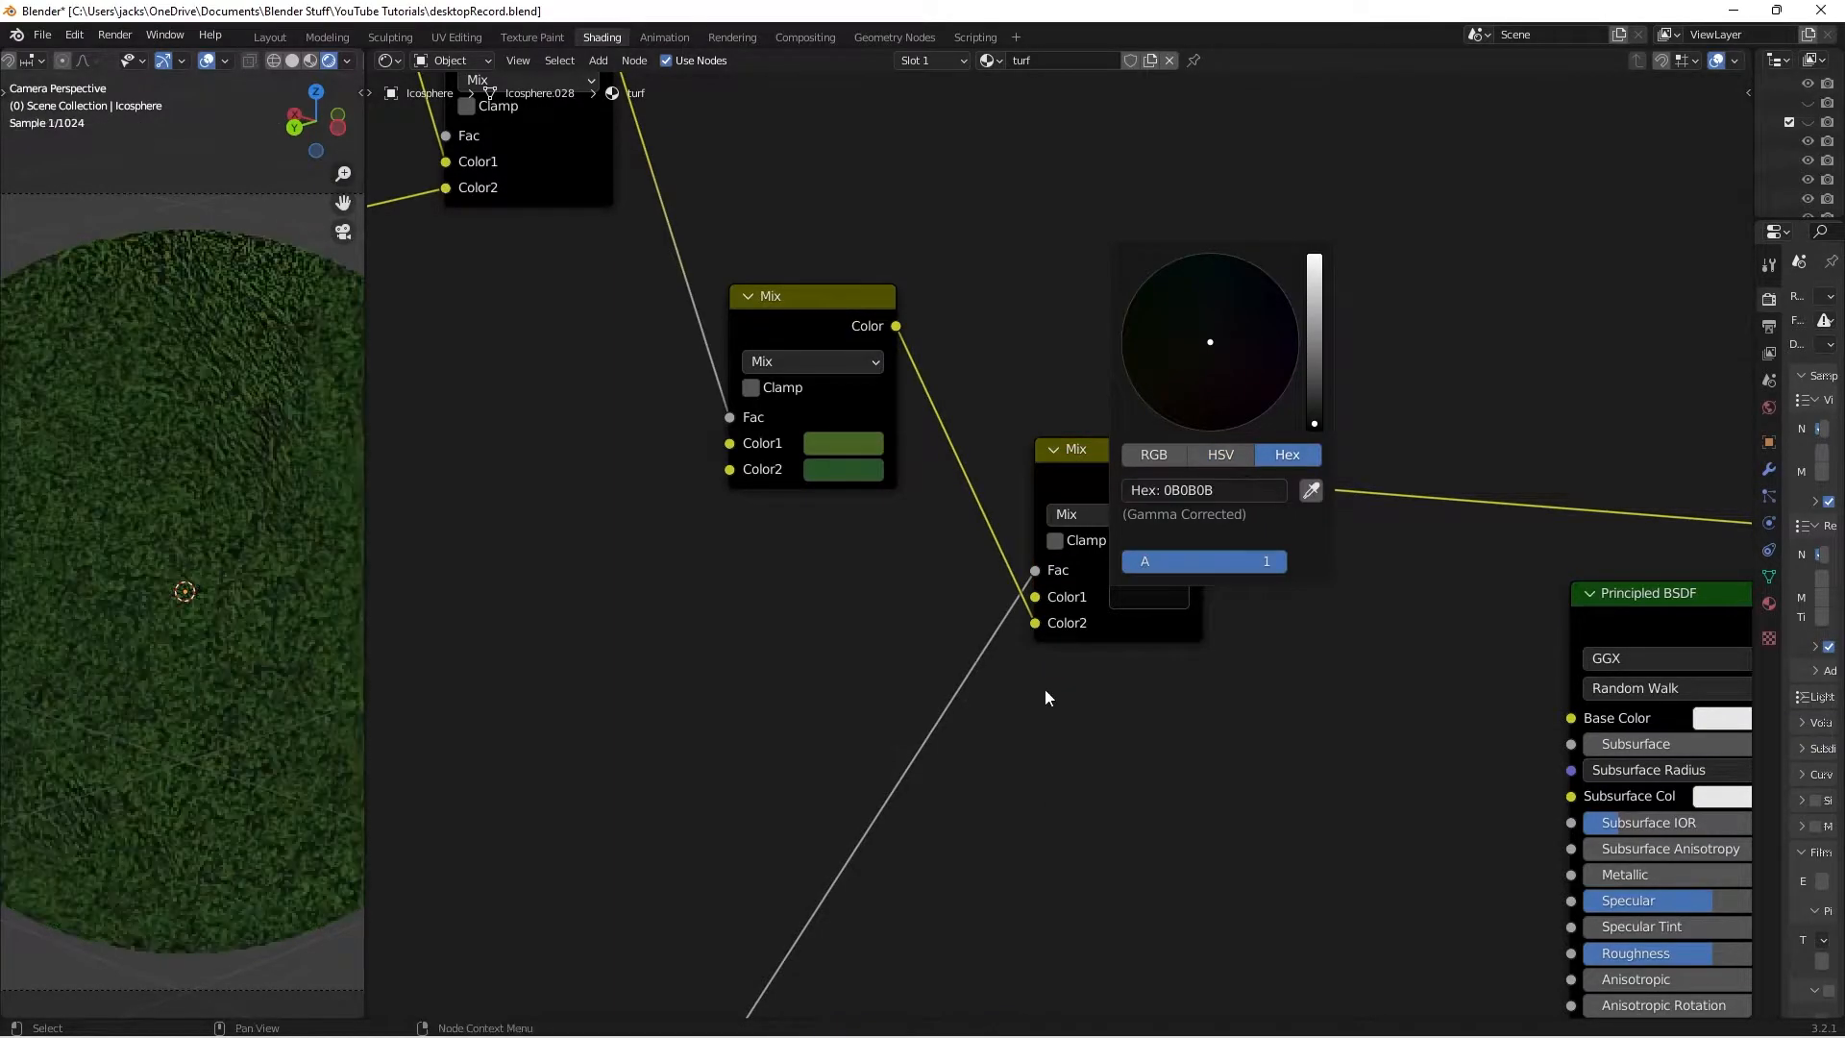
{"action": "left_click_drag", "start_coordinate": [1035, 624], "coordinate": [1036, 592]}
{"action": "left_click", "coordinate": [1148, 623]}
{"action": "left_click", "coordinate": [1213, 516]}
{"action": "key", "text": "ctrl+v"}
{"action": "key", "text": "Return"}
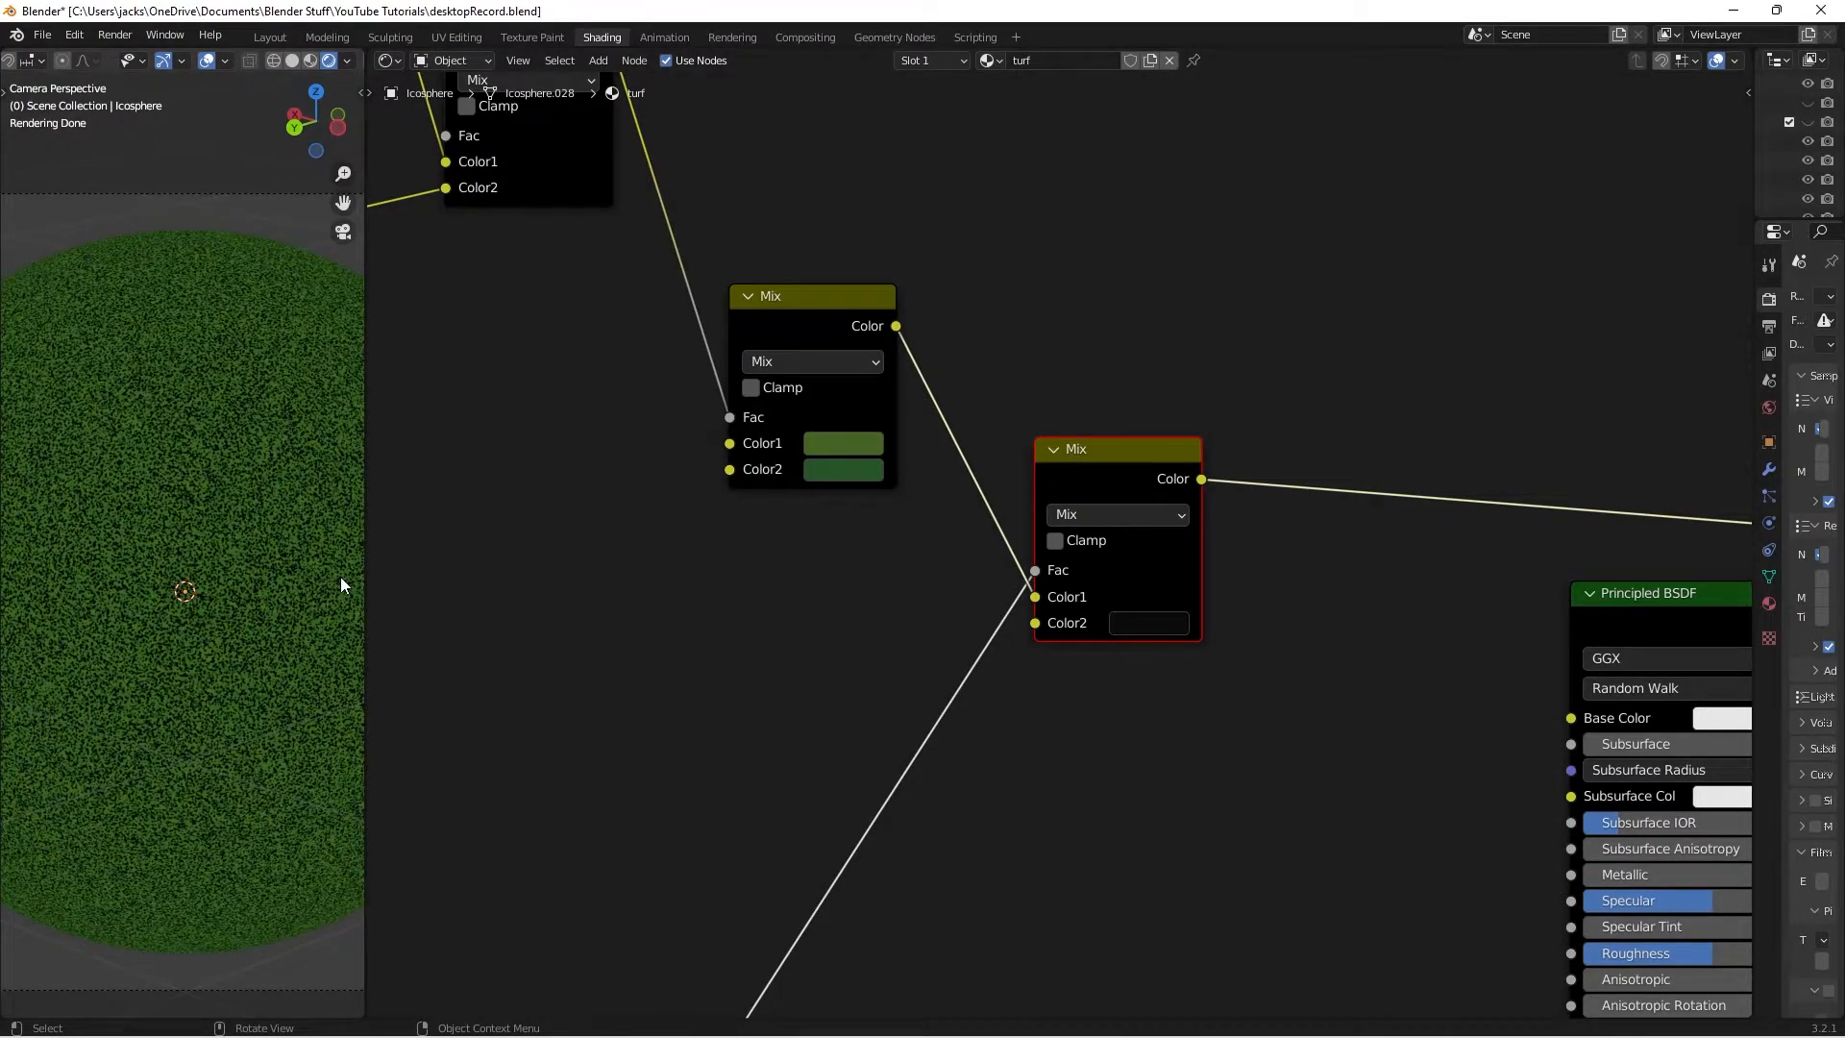
{"action": "left_click_drag", "start_coordinate": [1046, 597], "coordinate": [1034, 624]}
Preview the Greater Than node on the sphere, nudge it slightly and save the file
{"action": "scroll", "coordinate": [865, 845], "scroll_direction": "down", "scroll_amount": 3}
{"action": "middle_click_drag", "start_coordinate": [838, 892], "coordinate": [1025, 588]}
{"action": "middle_click_drag", "start_coordinate": [906, 718], "coordinate": [978, 593]}
{"action": "left_click", "coordinate": [951, 615], "text": "ctrl+shift"}
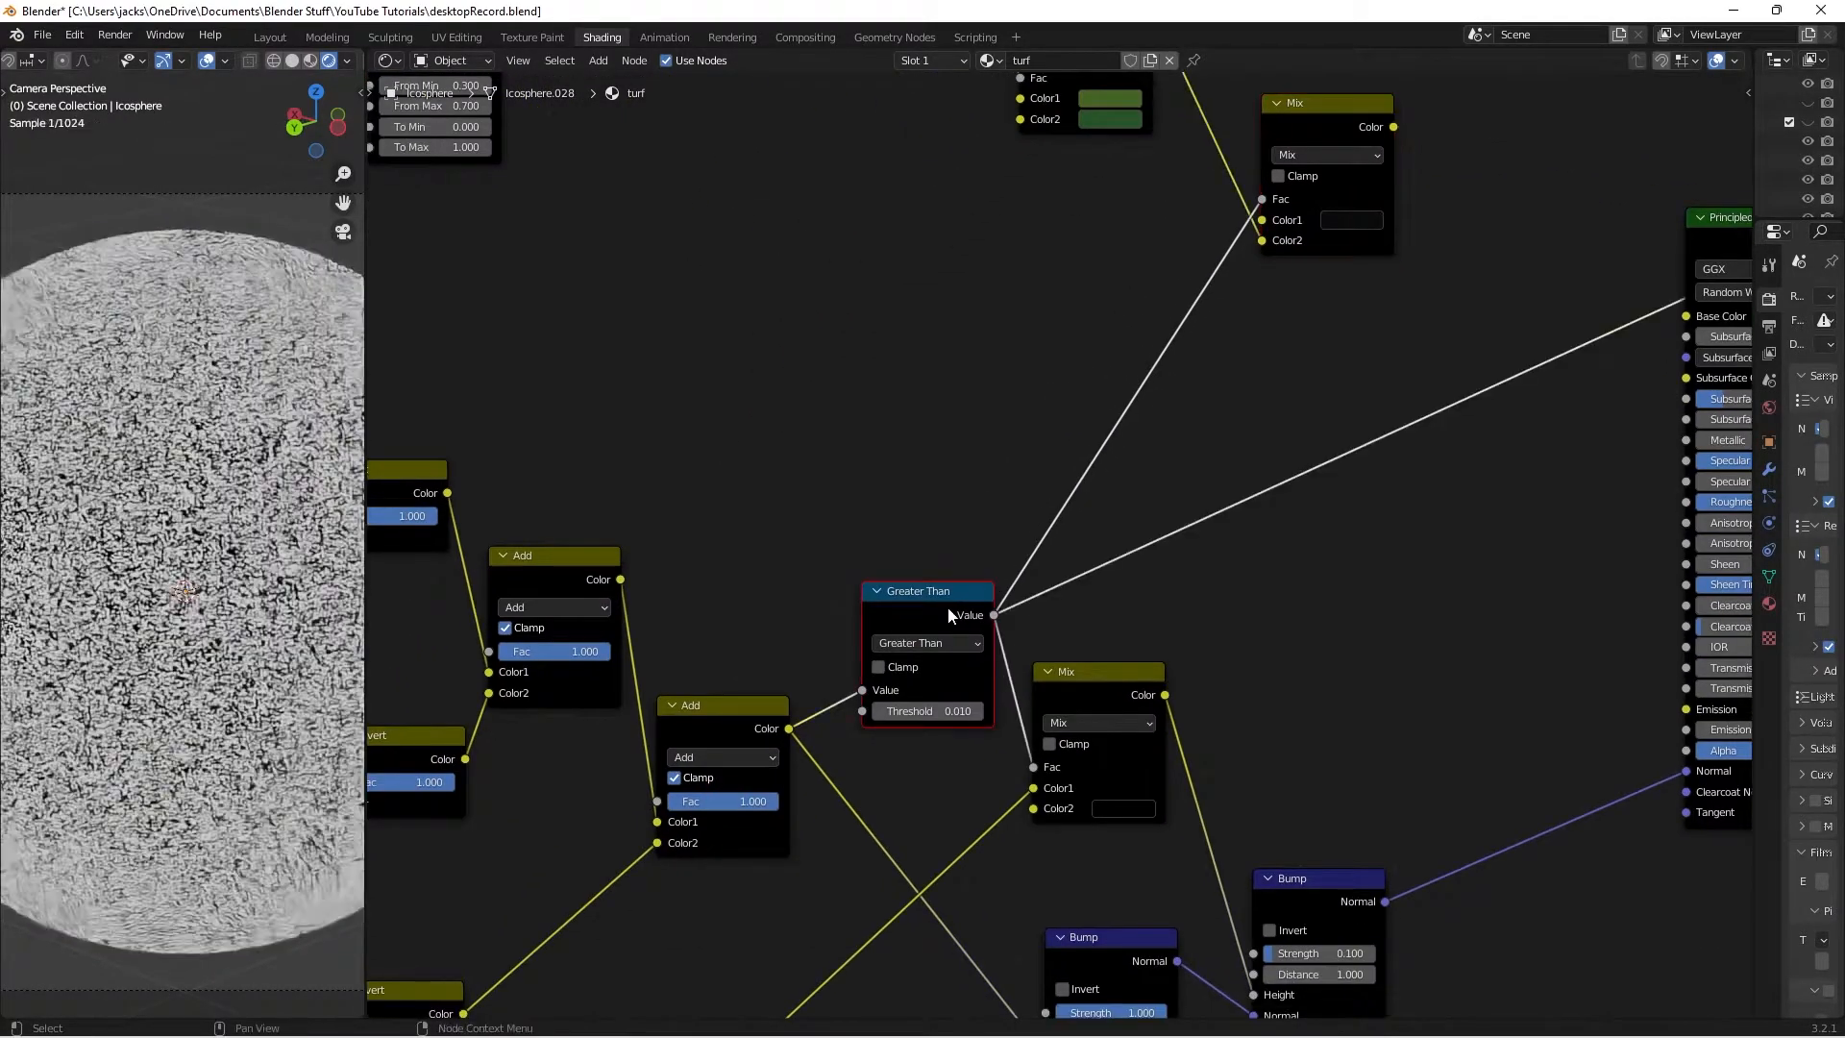
{"action": "left_click_drag", "start_coordinate": [905, 652], "coordinate": [899, 653]}
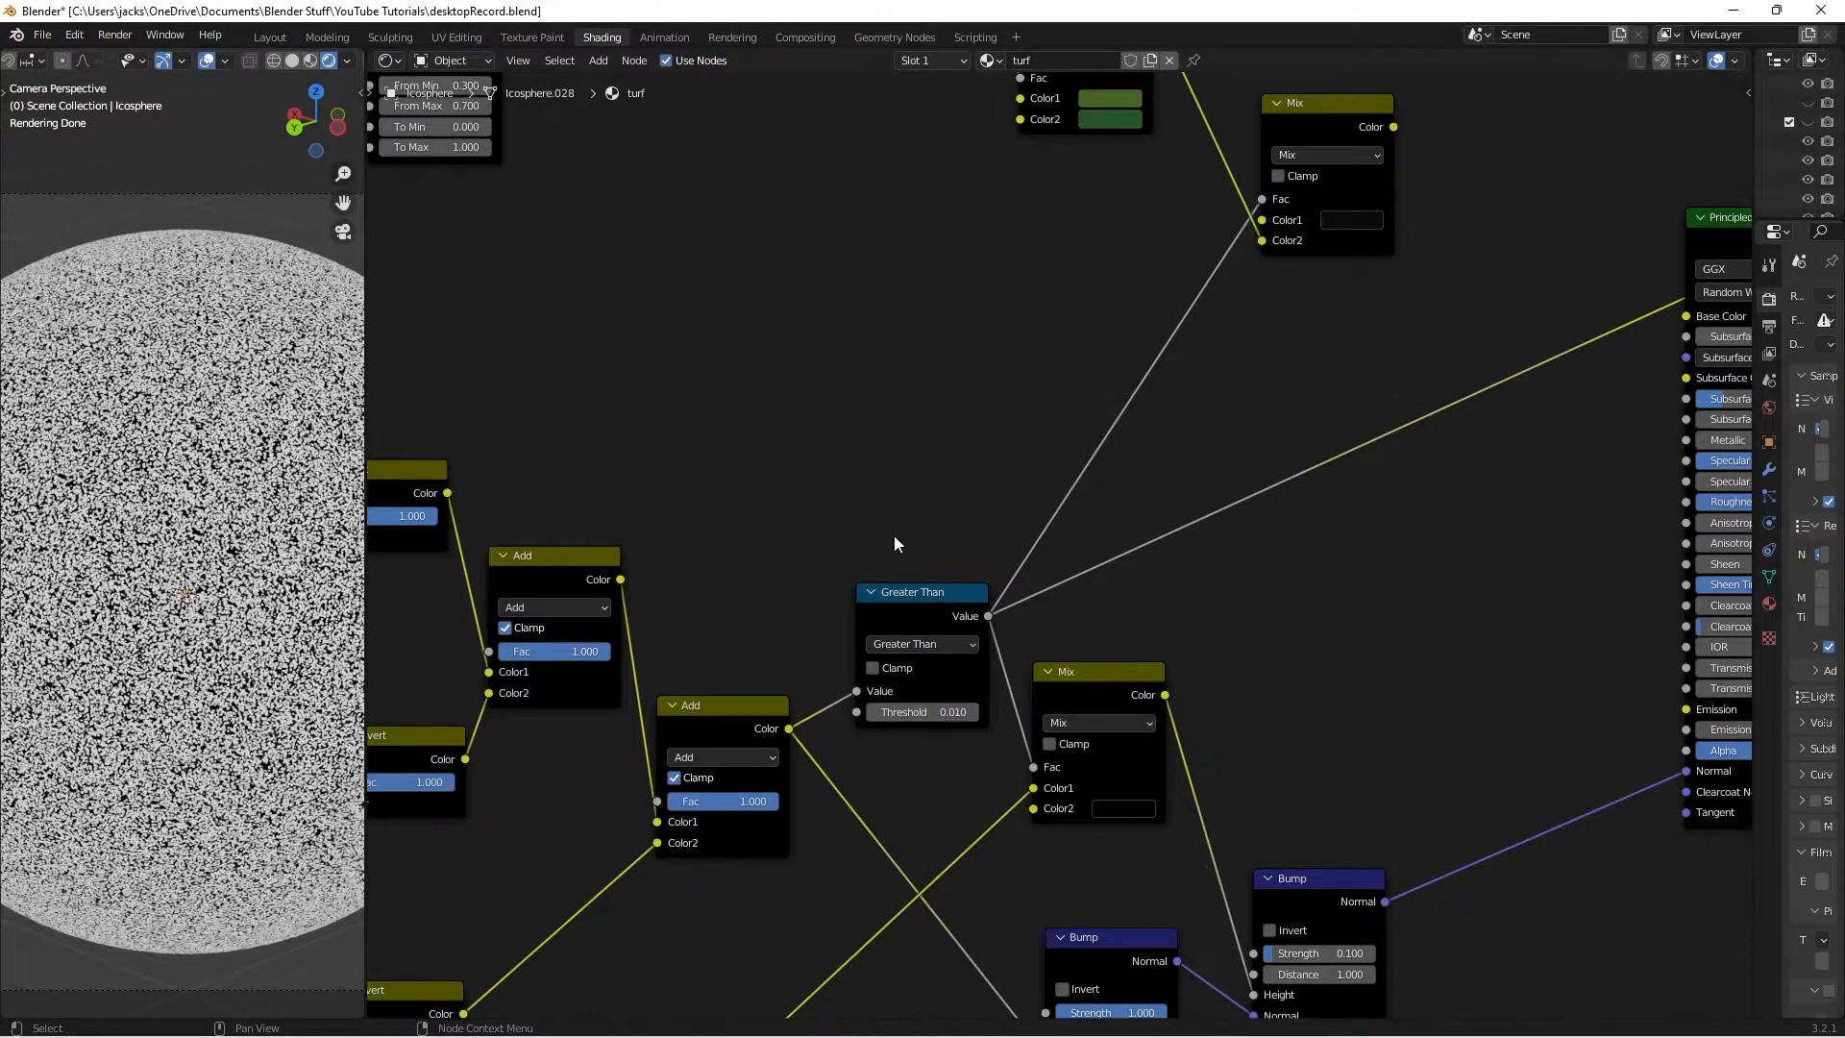
{"action": "key", "text": "ctrl+s"}
Preview the fourth Mix node, cut its green input link and try Color2 as white FFFFFF
{"action": "scroll", "coordinate": [1227, 375], "scroll_direction": "up", "scroll_amount": 2}
{"action": "middle_click_drag", "start_coordinate": [1227, 375], "coordinate": [939, 586]}
{"action": "left_click", "coordinate": [982, 315], "text": "ctrl+shift"}
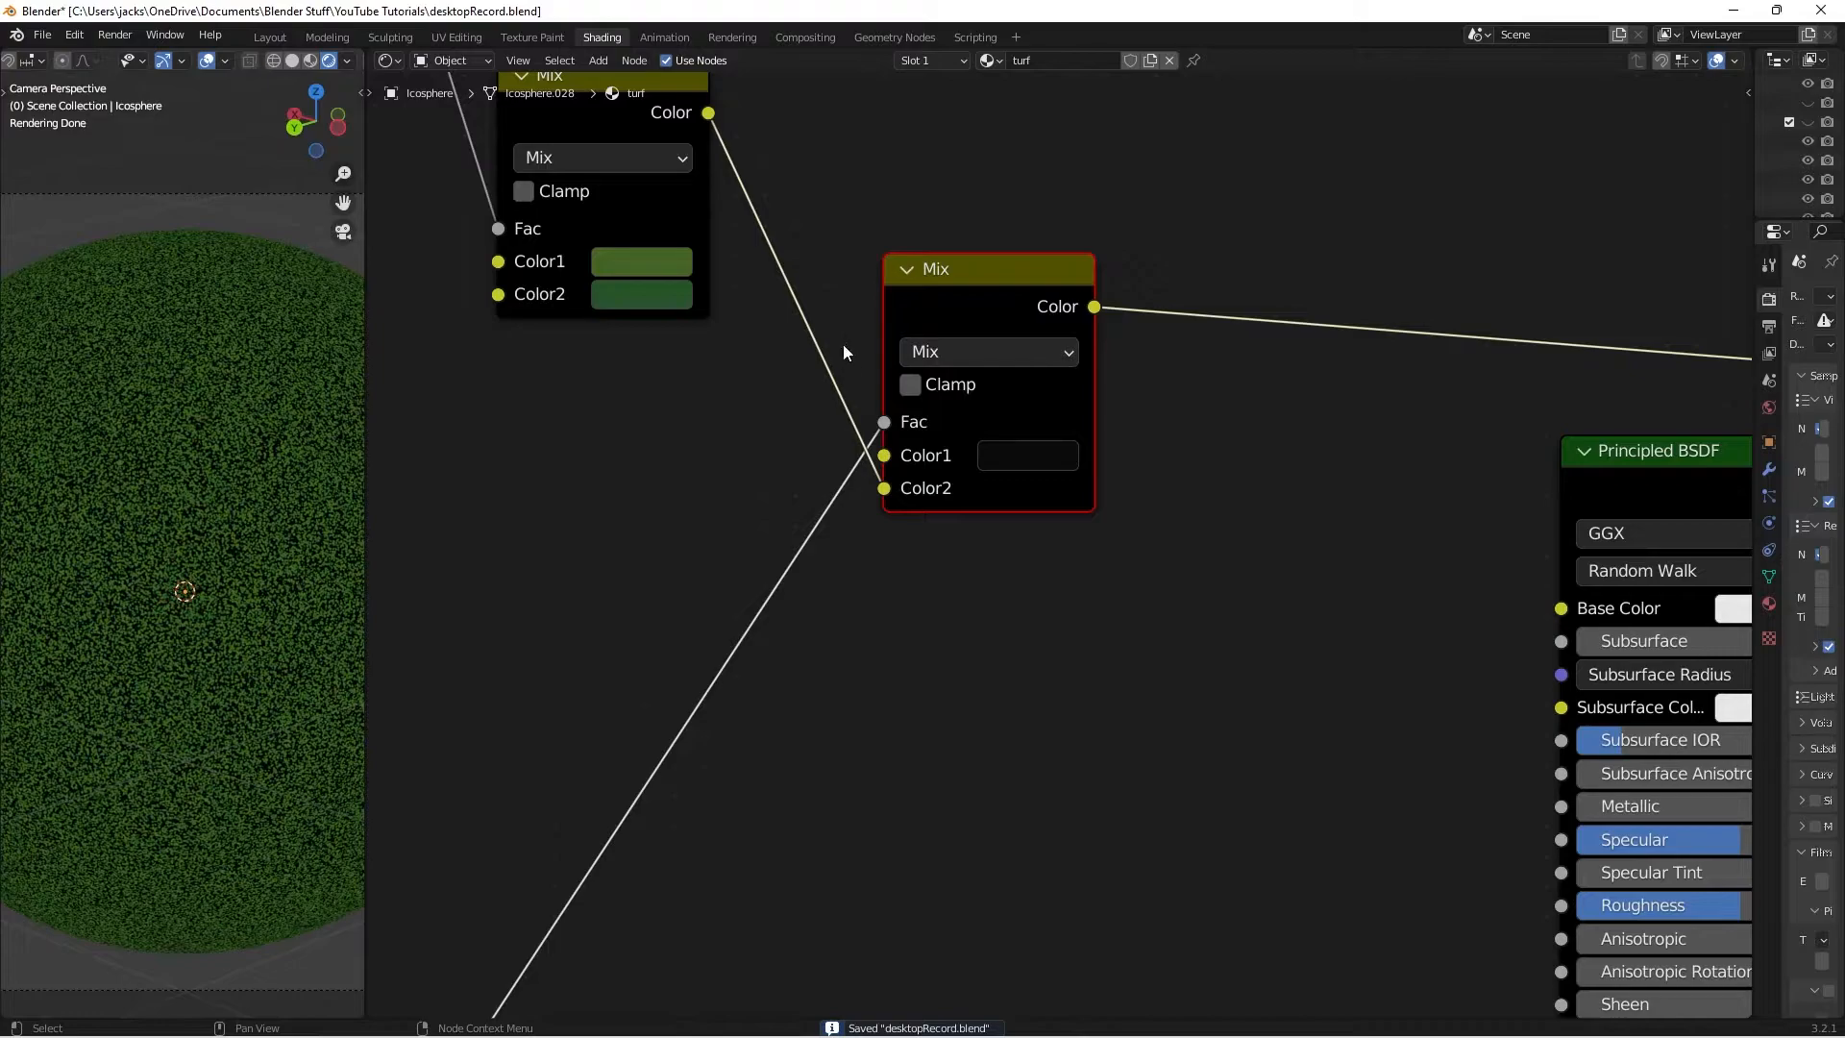
{"action": "right_click_drag", "start_coordinate": [844, 344], "coordinate": [775, 363], "text": "ctrl"}
{"action": "left_click", "coordinate": [1060, 483]}
{"action": "left_click_drag", "start_coordinate": [1234, 252], "coordinate": [1237, 59]}
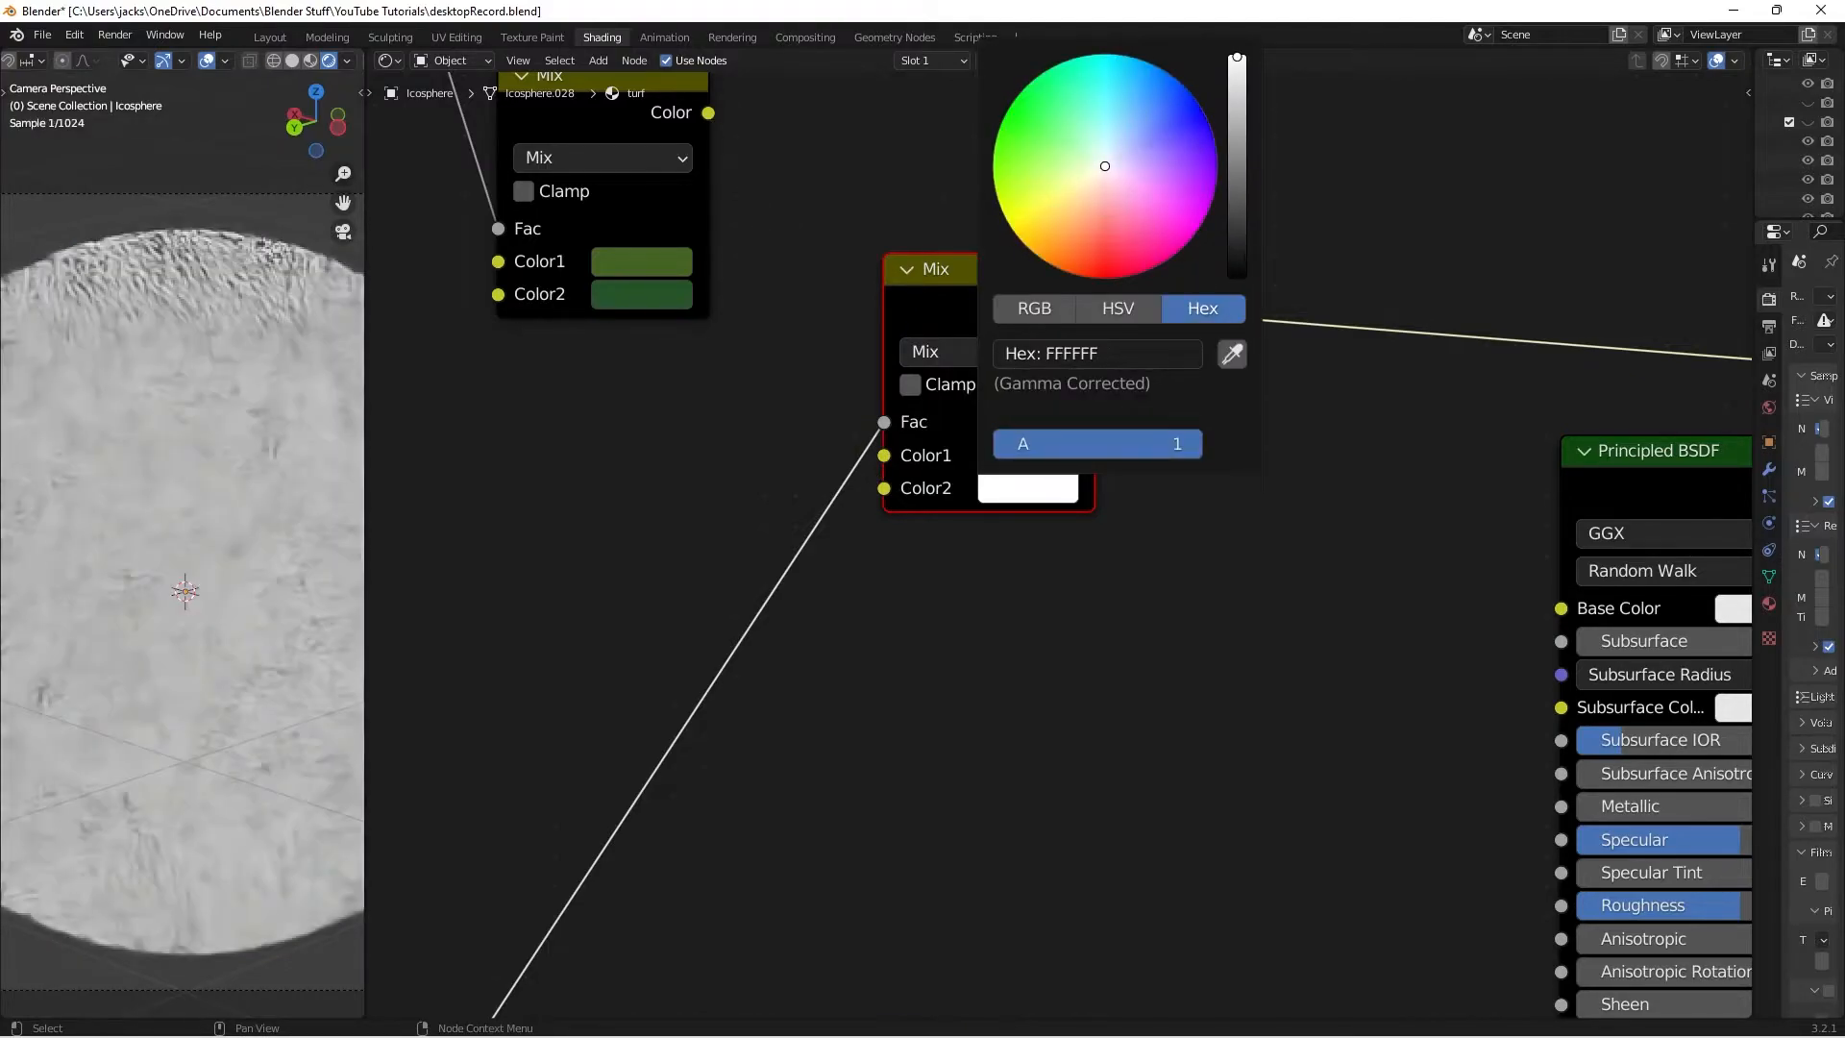
Preview the Greater Than mask, reconnect the green Mix to the fourth Mix's Color2 and preview the fourth Mix
{"action": "middle_click_drag", "start_coordinate": [787, 860], "coordinate": [1074, 512]}
{"action": "left_click", "coordinate": [633, 702], "text": "ctrl+shift"}
{"action": "middle_click_drag", "start_coordinate": [1099, 391], "coordinate": [820, 769]}
{"action": "left_click_drag", "start_coordinate": [712, 149], "coordinate": [894, 524]}
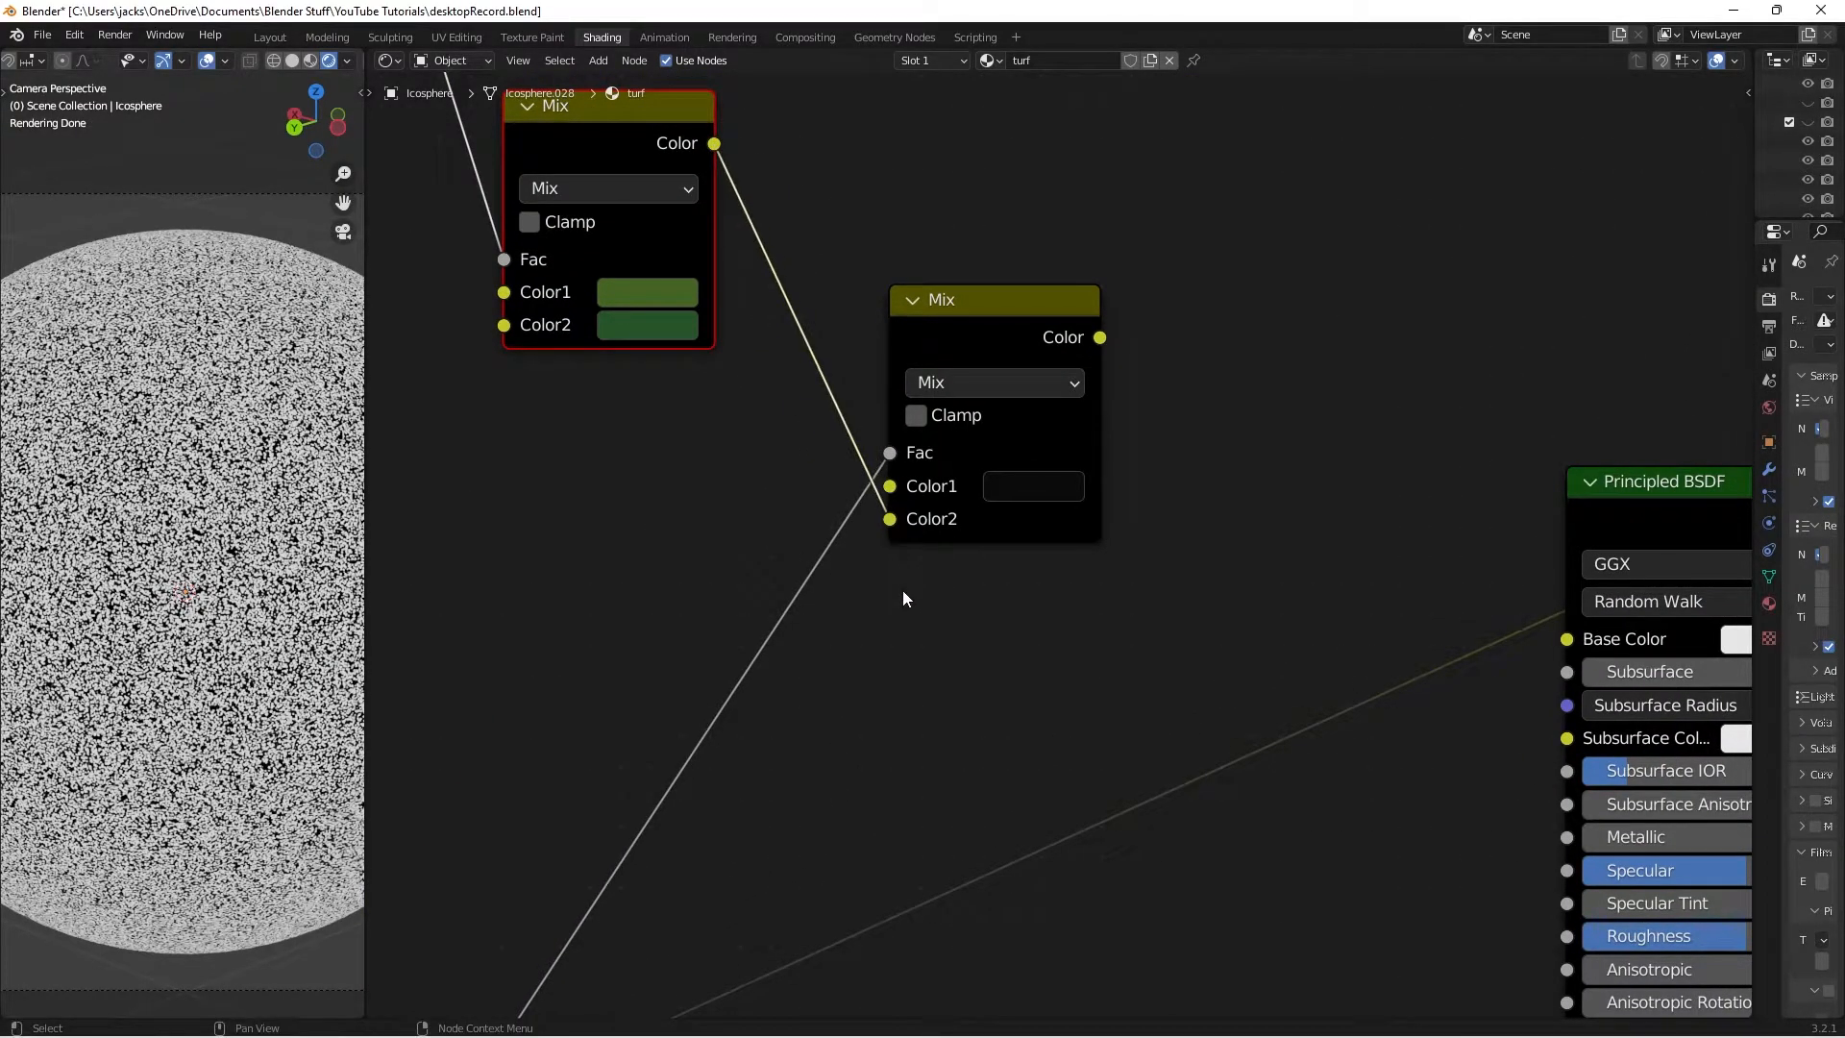
{"action": "left_click", "coordinate": [990, 347], "text": "ctrl+shift"}
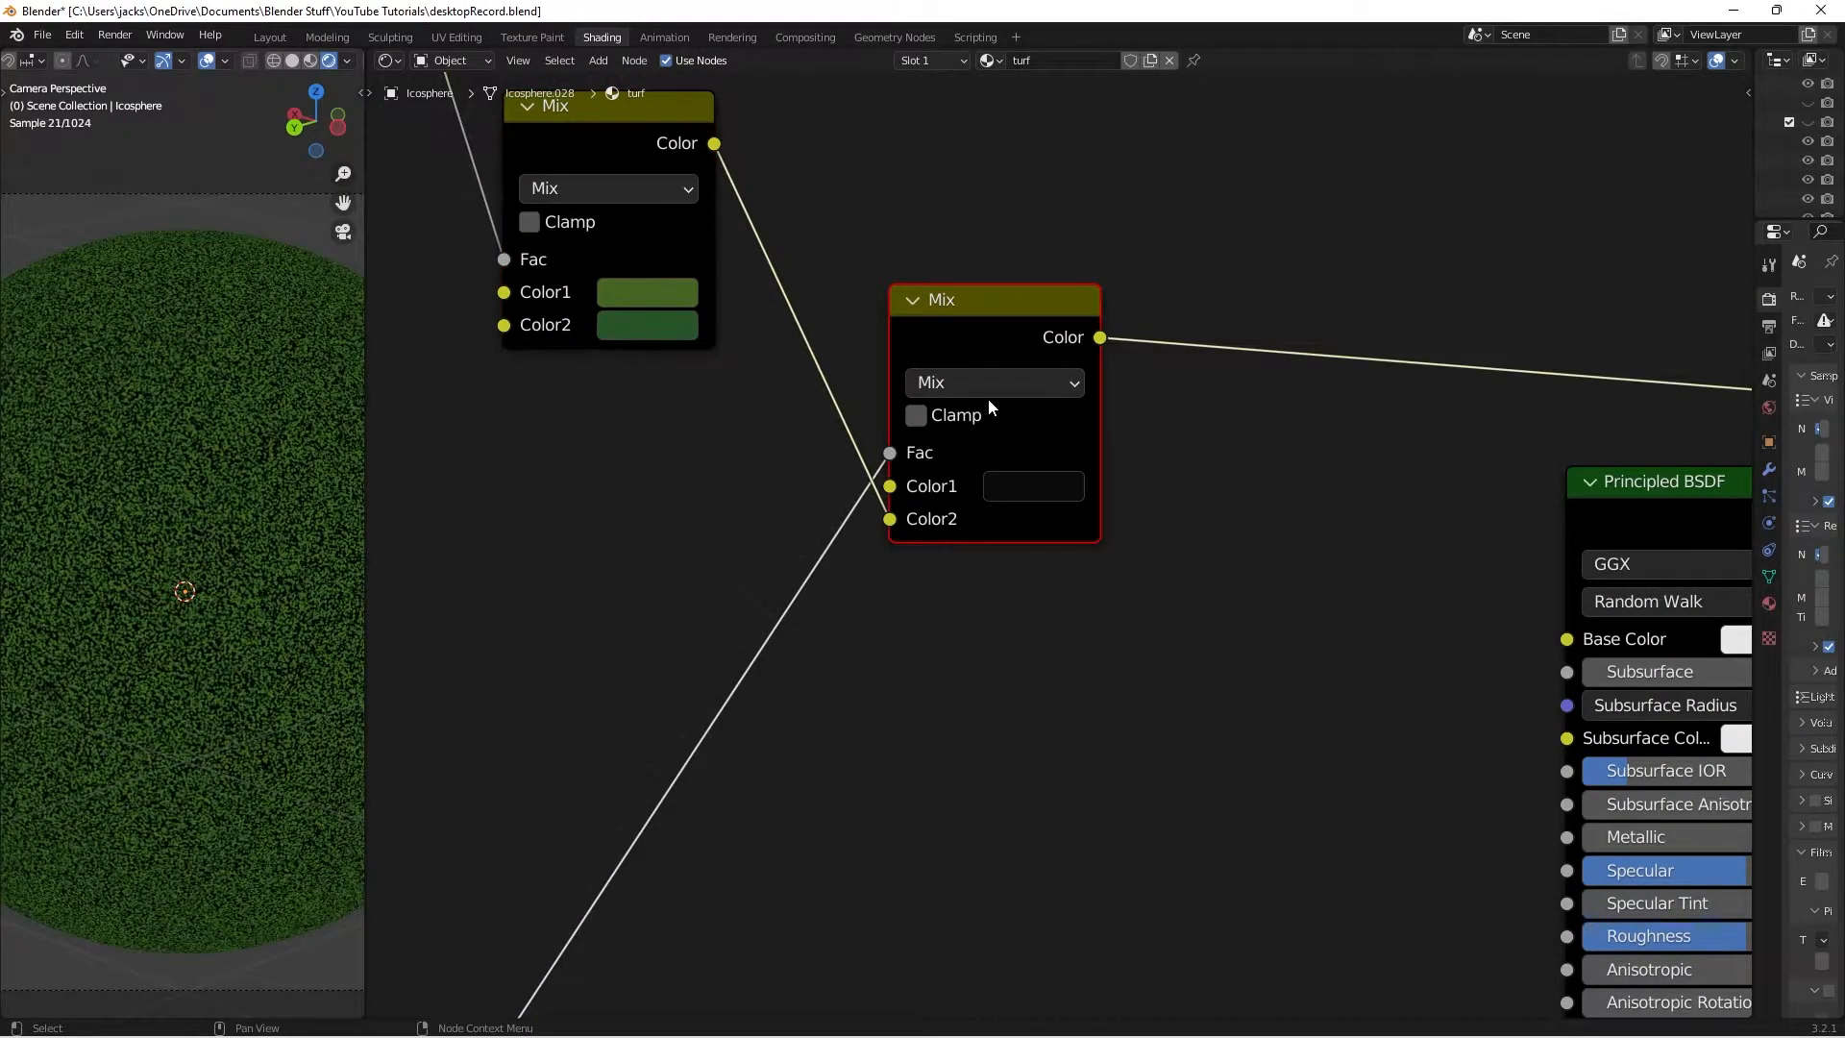
Examine the four Voronoi branches and how they feed the Add, Greater Than and Bump nodes, saving the file
{"action": "scroll", "coordinate": [222, 598], "scroll_direction": "down", "scroll_amount": 3}
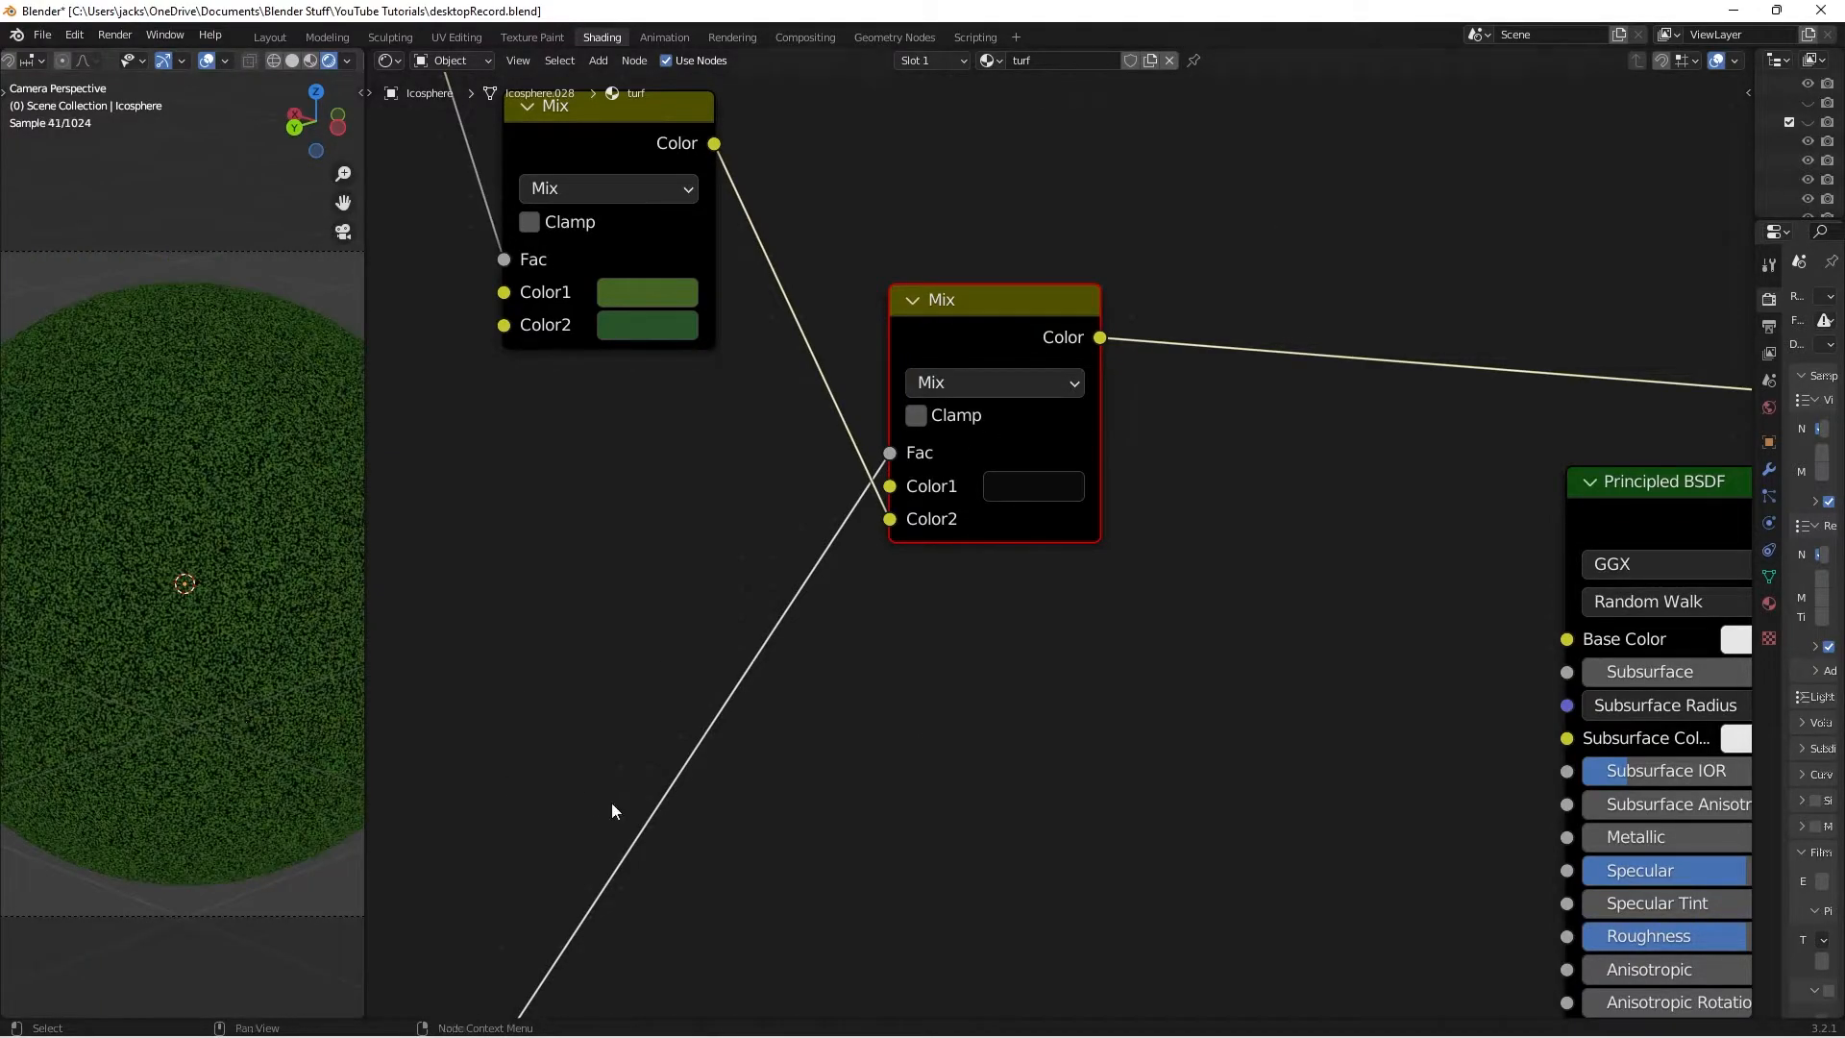
{"action": "scroll", "coordinate": [611, 810], "scroll_direction": "down", "scroll_amount": 2}
{"action": "middle_click_drag", "start_coordinate": [956, 548], "coordinate": [1121, 378]}
{"action": "scroll", "coordinate": [909, 509], "scroll_direction": "down", "scroll_amount": 2}
{"action": "scroll", "coordinate": [909, 505], "scroll_direction": "up", "scroll_amount": 1}
{"action": "middle_click_drag", "start_coordinate": [909, 505], "coordinate": [1036, 584]}
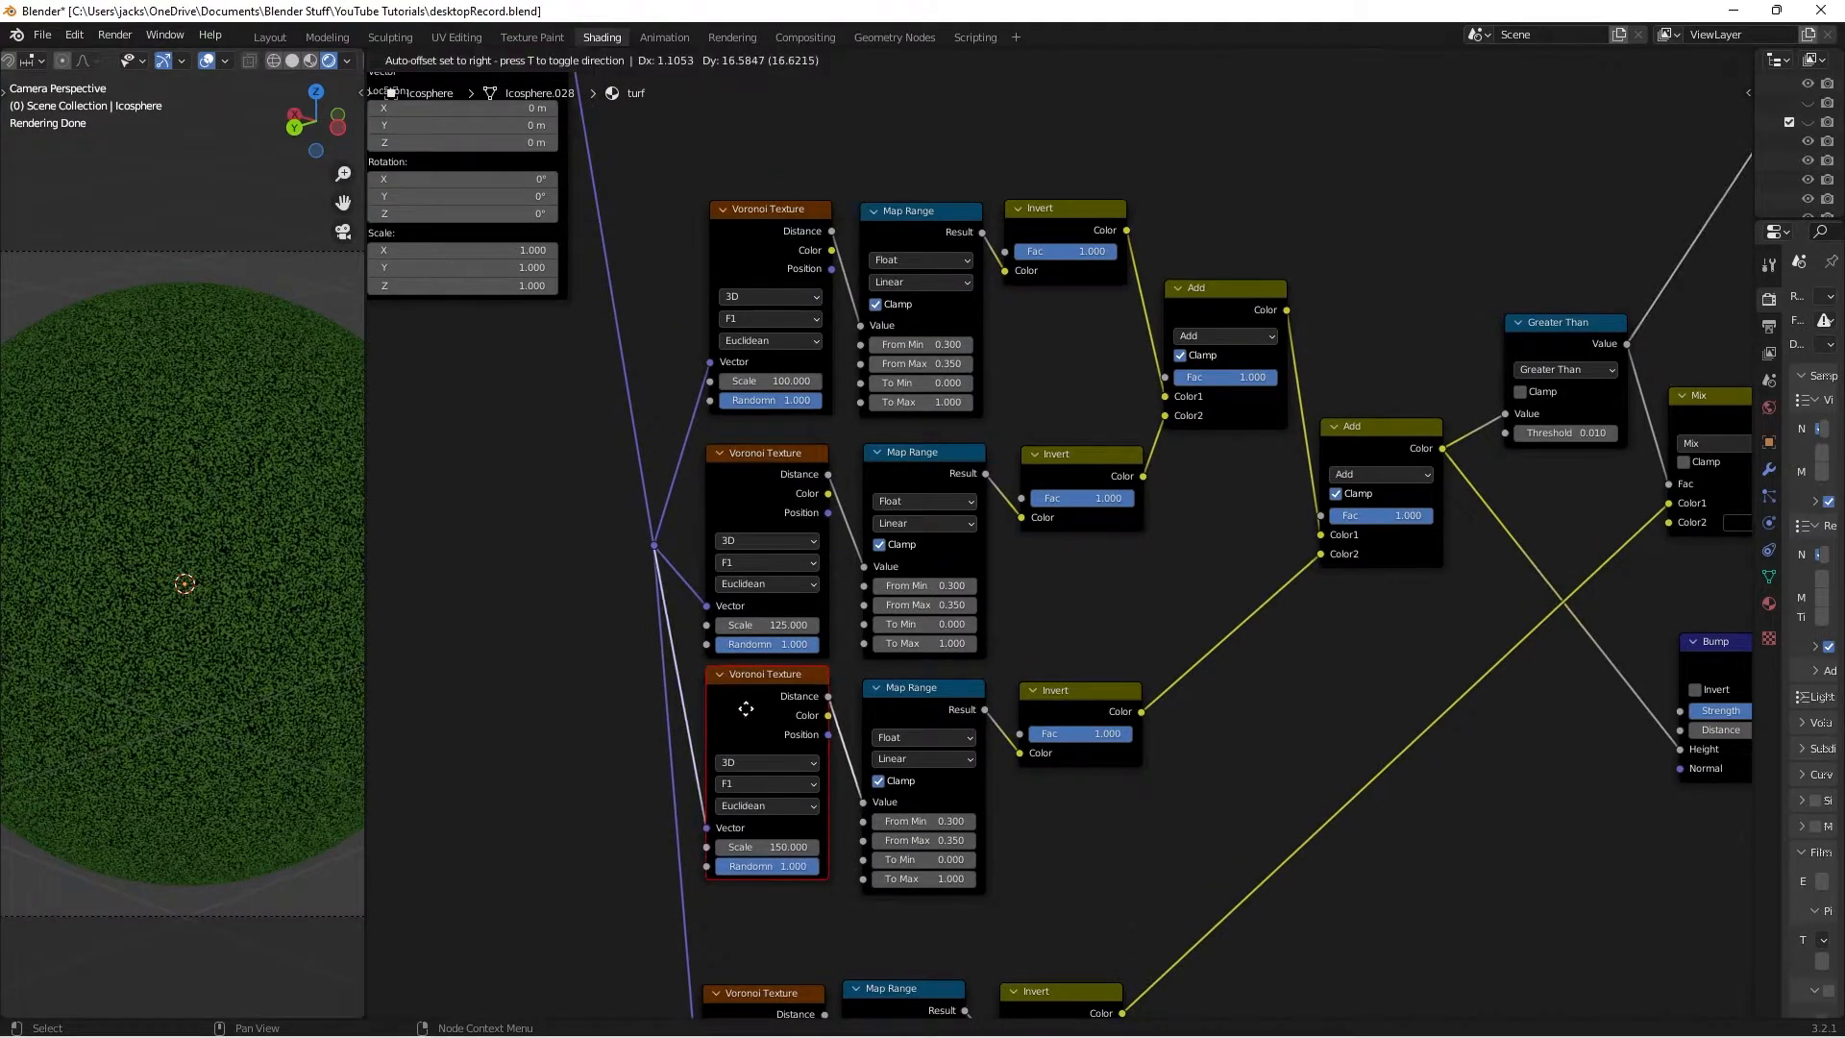
{"action": "scroll", "coordinate": [1148, 857], "scroll_direction": "up", "scroll_amount": 1}
{"action": "middle_click_drag", "start_coordinate": [1148, 857], "coordinate": [1265, 519]}
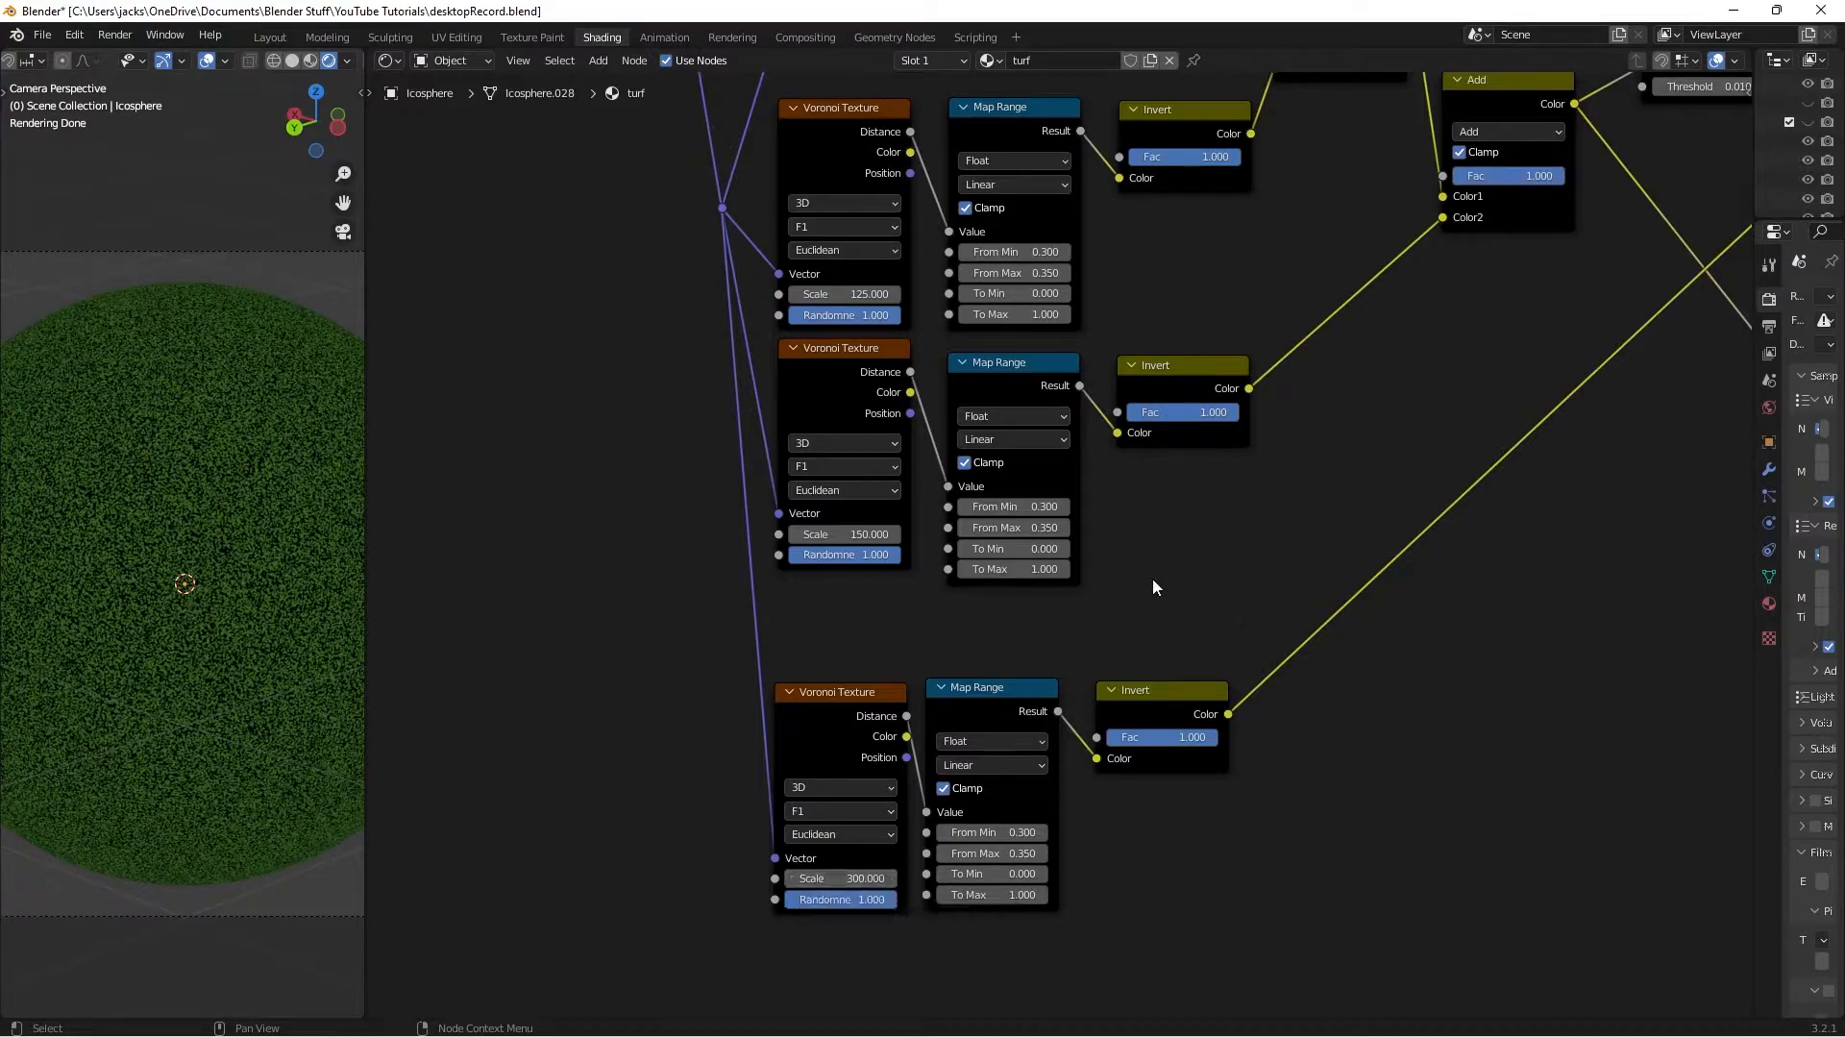
{"action": "key", "text": "ctrl+s"}
{"action": "scroll", "coordinate": [1151, 578], "scroll_direction": "down", "scroll_amount": 2}
{"action": "middle_click_drag", "start_coordinate": [1266, 519], "coordinate": [1140, 665]}
{"action": "scroll", "coordinate": [1148, 615], "scroll_direction": "down", "scroll_amount": 1}
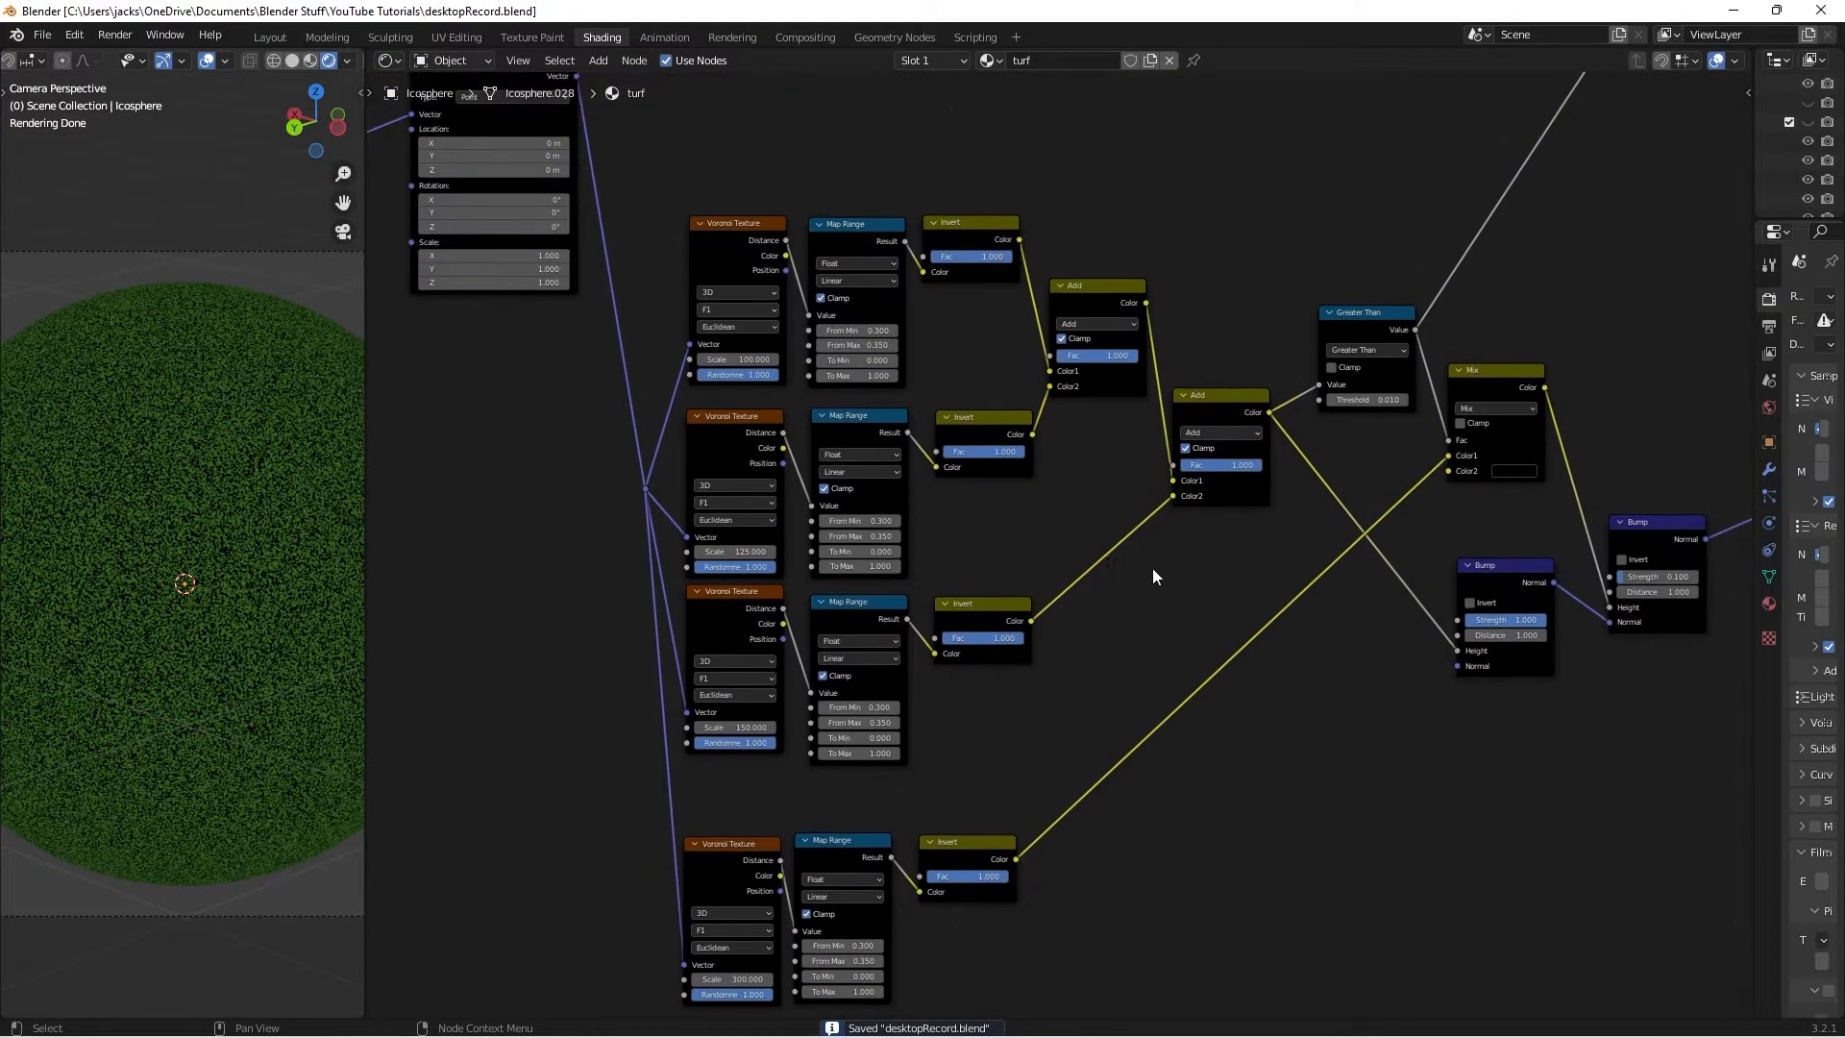
{"action": "middle_click_drag", "start_coordinate": [1038, 696], "coordinate": [1047, 637]}
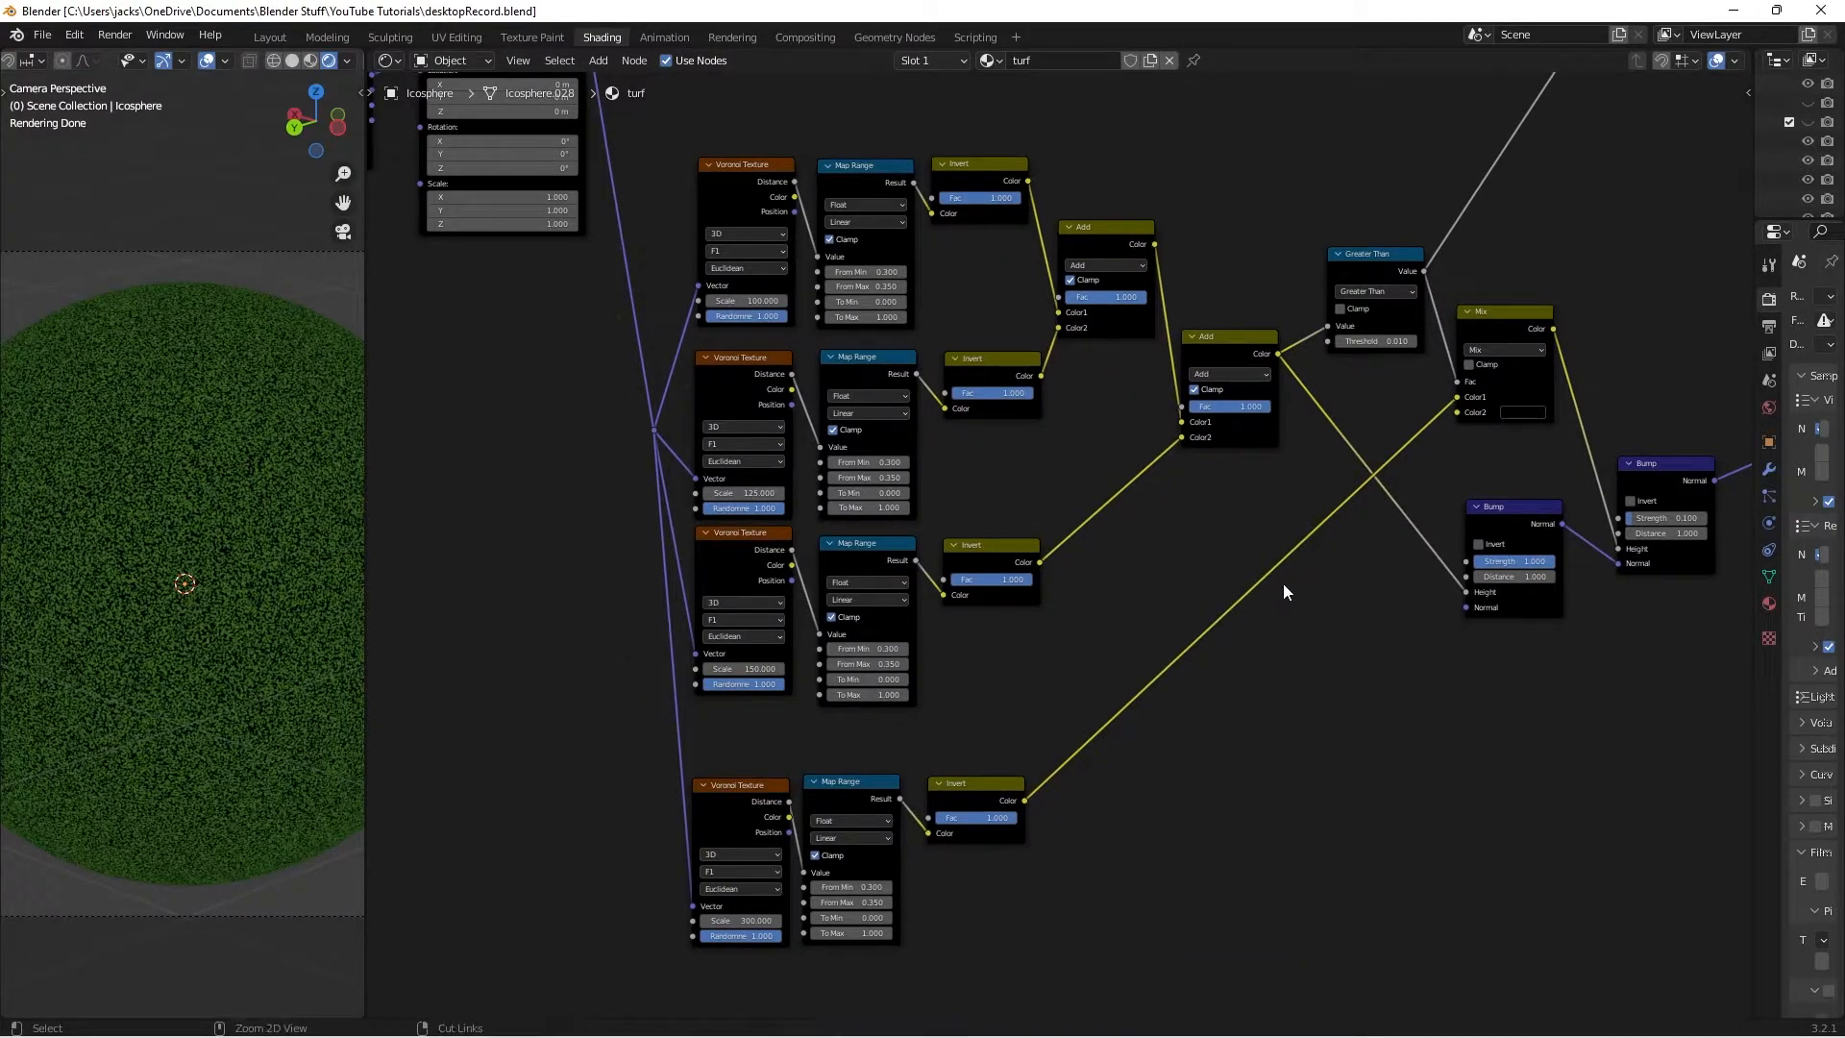
Preview the Principled BSDF, connect the fourth Mix's Color output to its Base Color and save the file
{"action": "middle_click_drag", "start_coordinate": [1283, 584], "coordinate": [1120, 630]}
{"action": "scroll", "coordinate": [1121, 631], "scroll_direction": "up", "scroll_amount": 3}
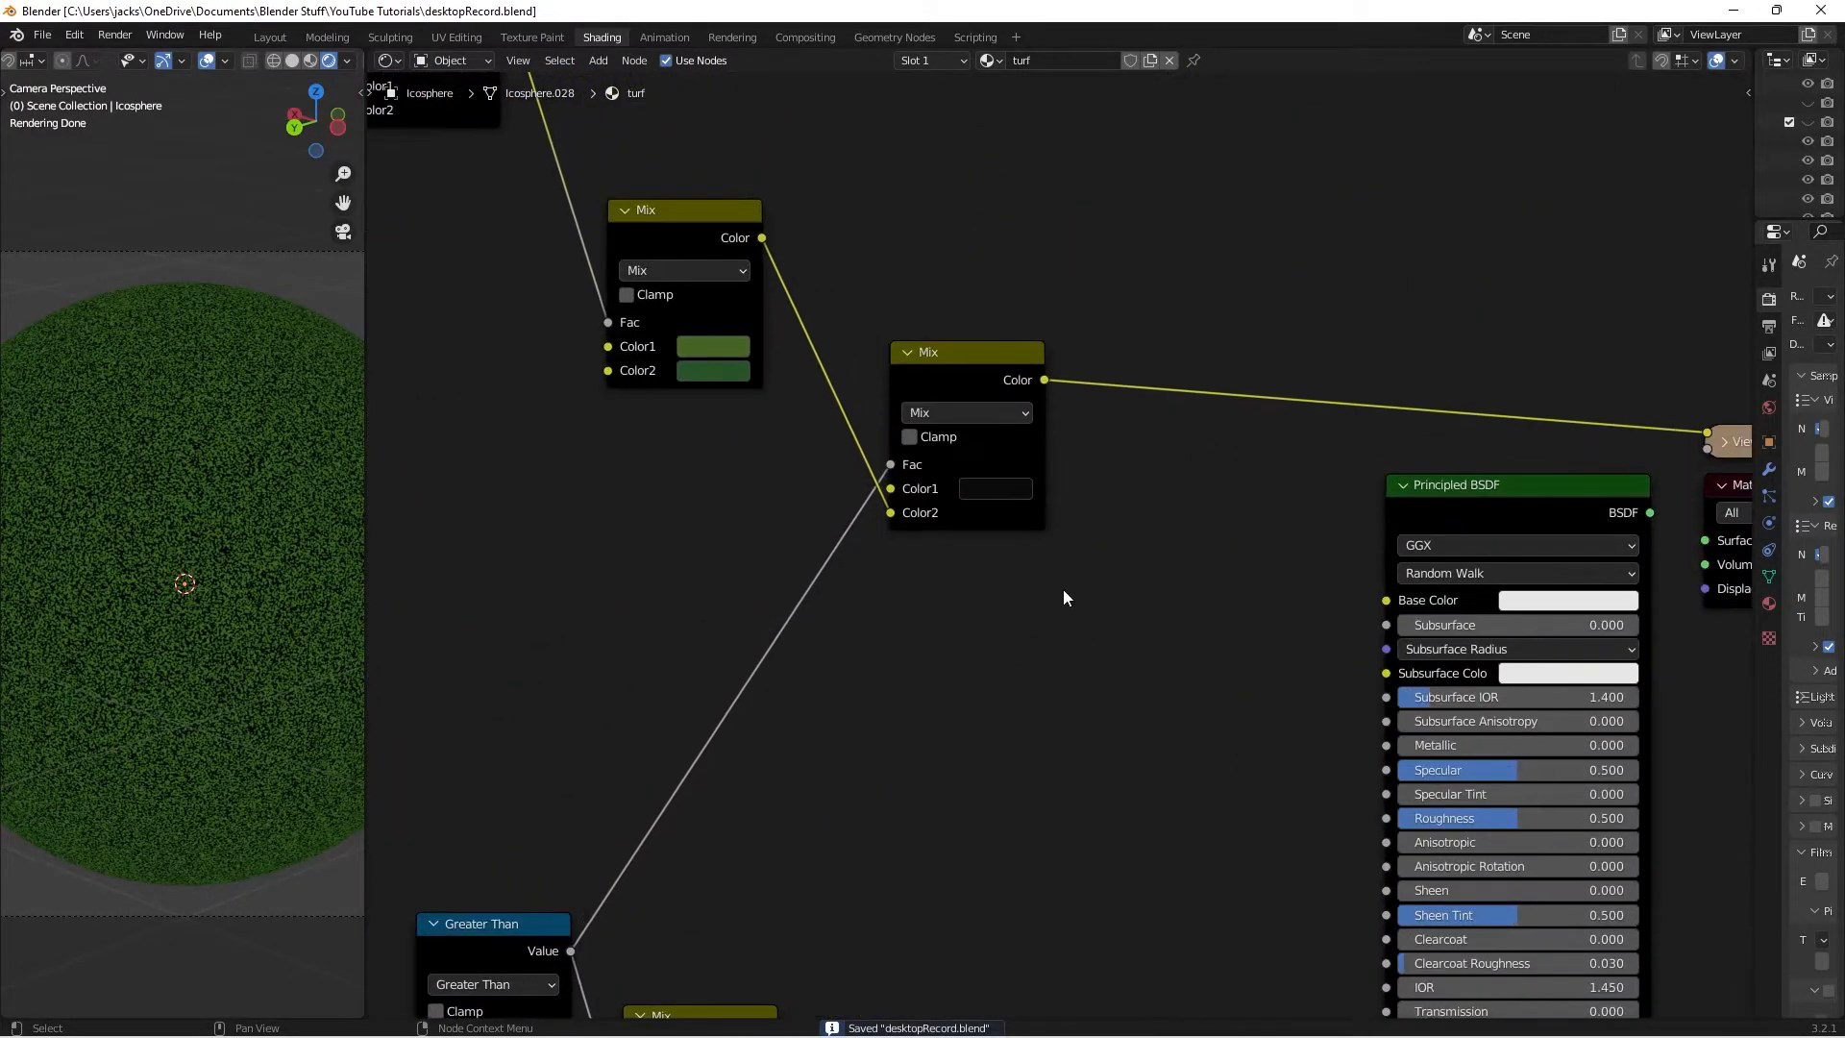
{"action": "left_click", "coordinate": [1412, 523], "text": "ctrl+shift"}
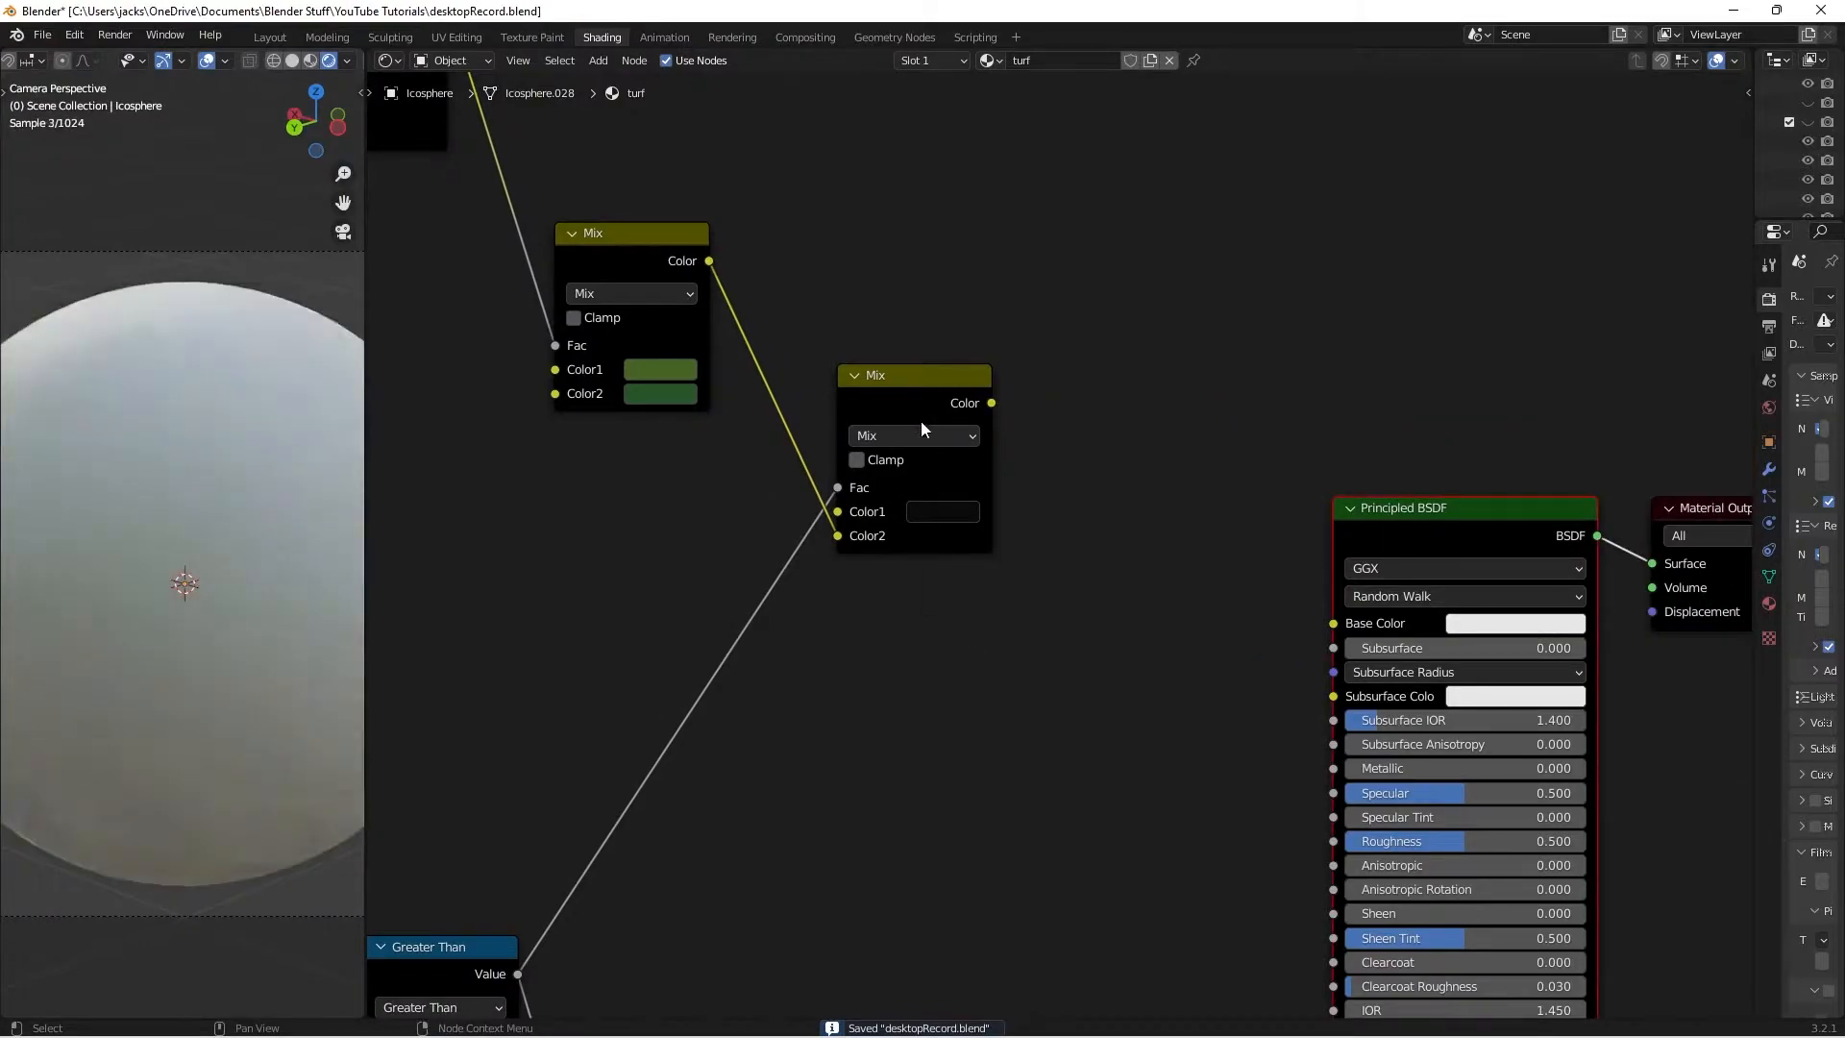
{"action": "left_click_drag", "start_coordinate": [989, 403], "coordinate": [1338, 627]}
{"action": "left_click", "coordinate": [214, 592]}
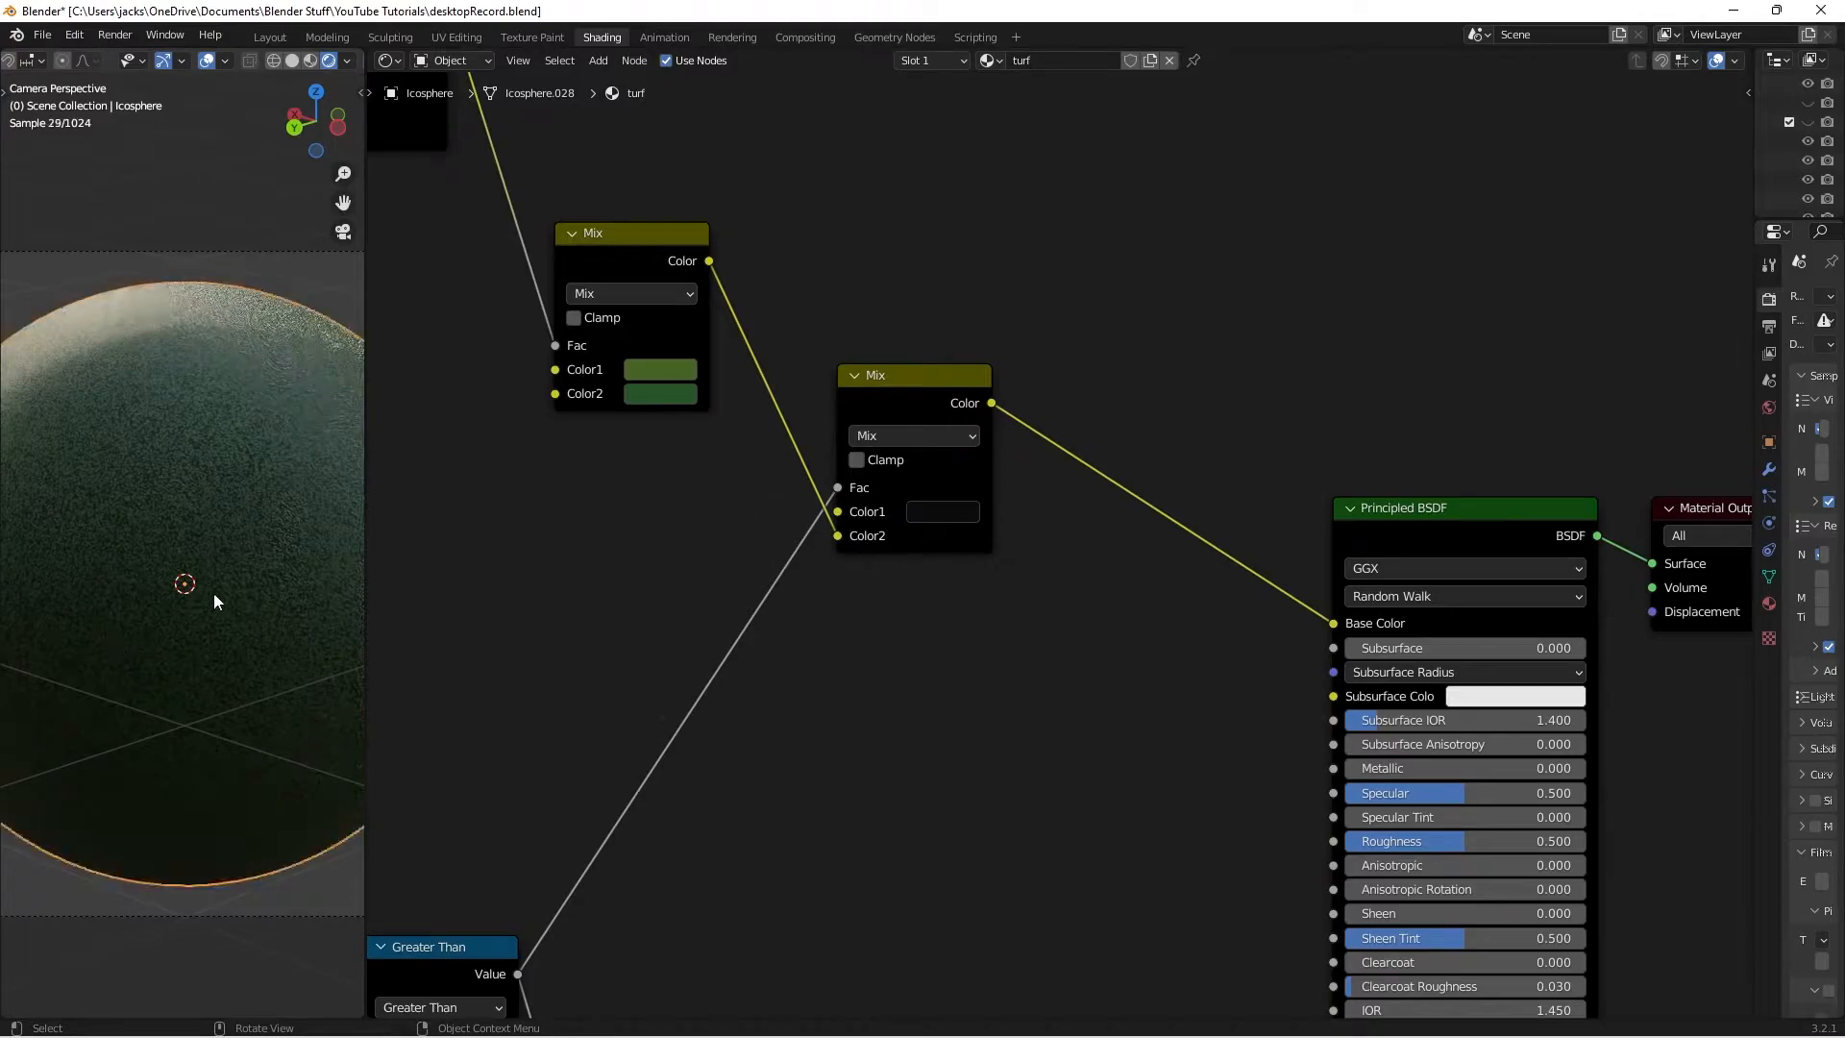
{"action": "key", "text": "ctrl+s"}
{"action": "left_click", "coordinate": [233, 897]}
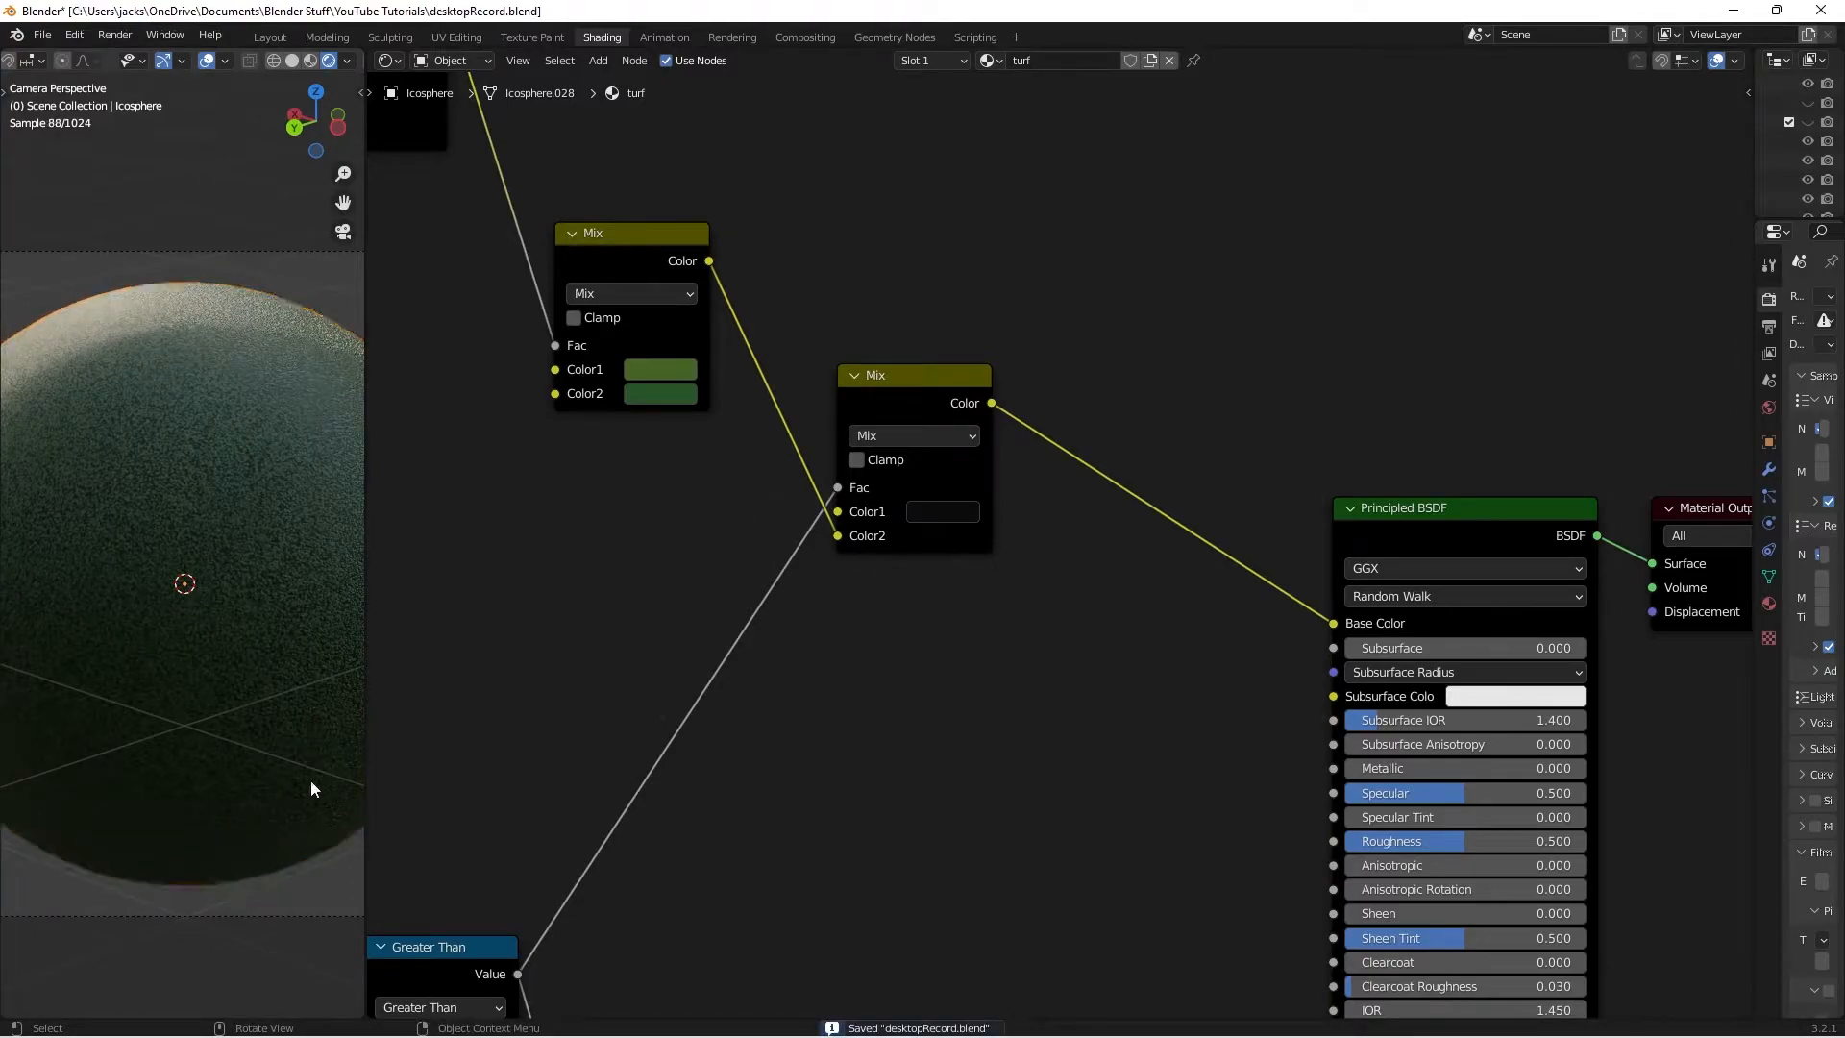
Set the turf material's surface displacement method to Displacement and Bump and save the file
{"action": "key", "text": "ctrl+s"}
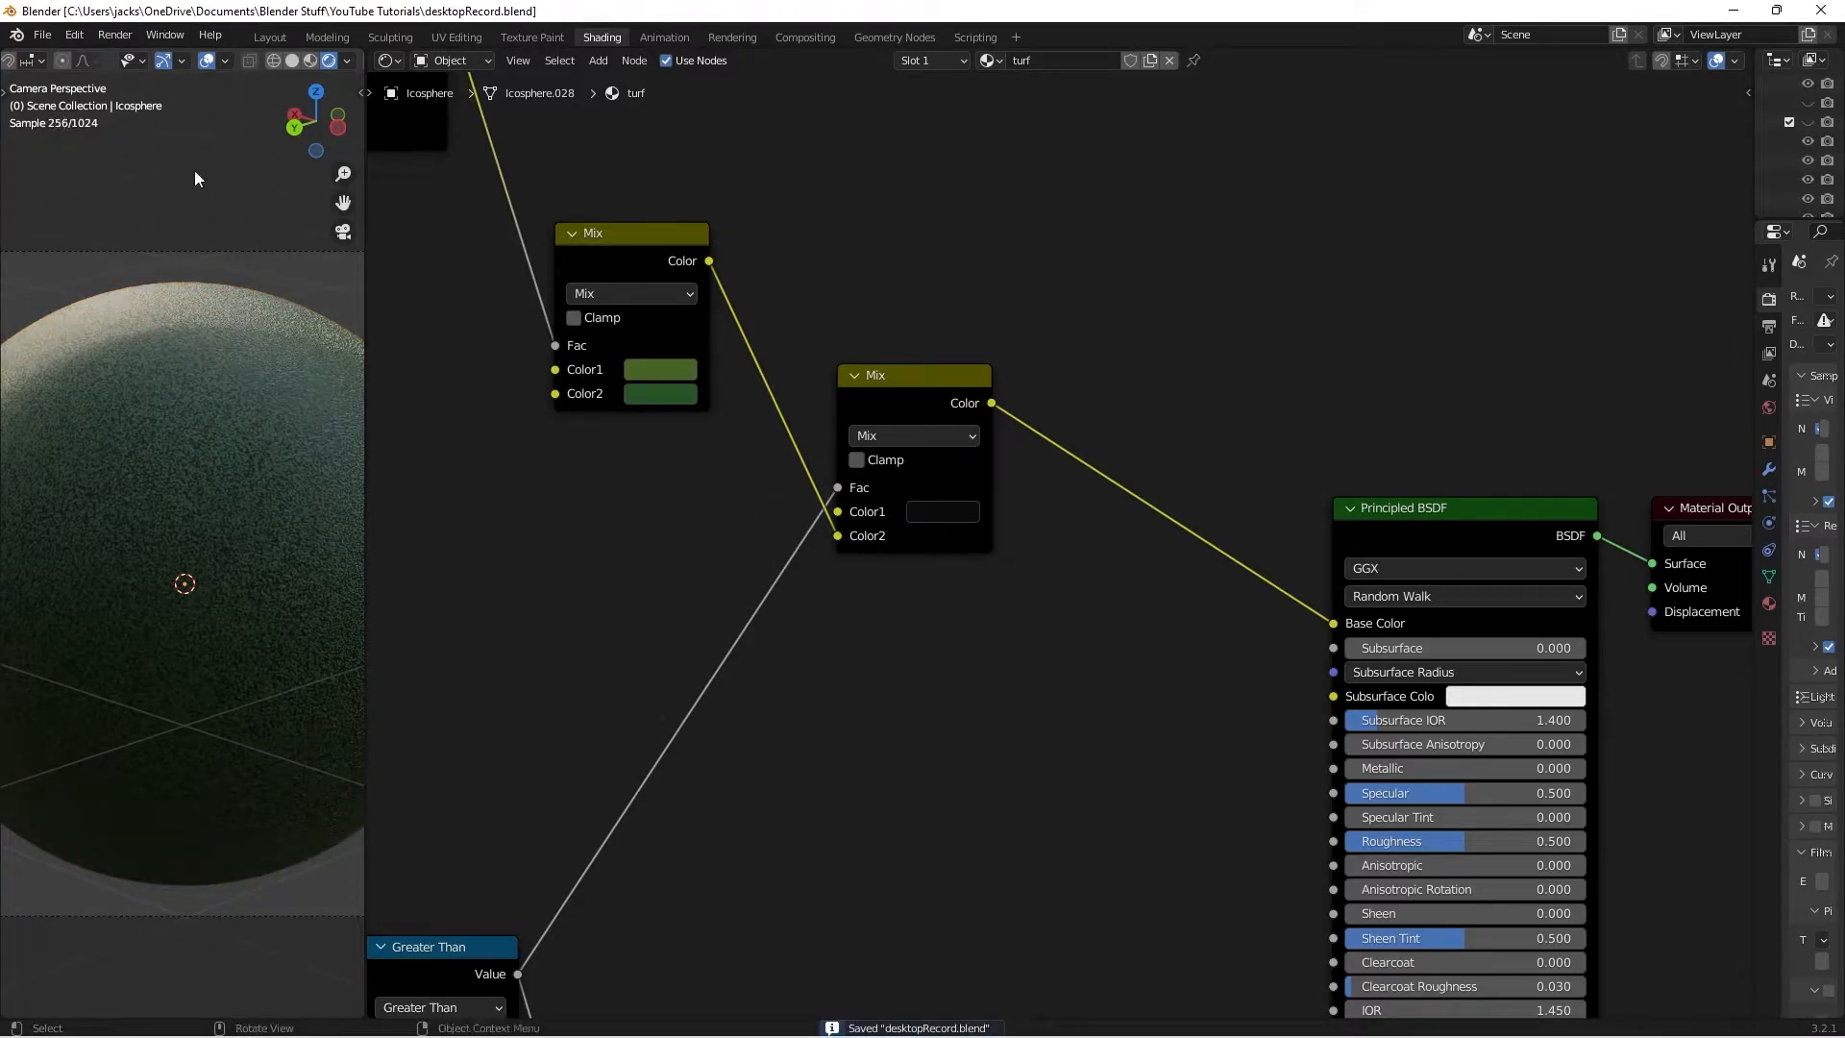
{"action": "scroll", "coordinate": [1071, 510], "scroll_direction": "down", "scroll_amount": 5}
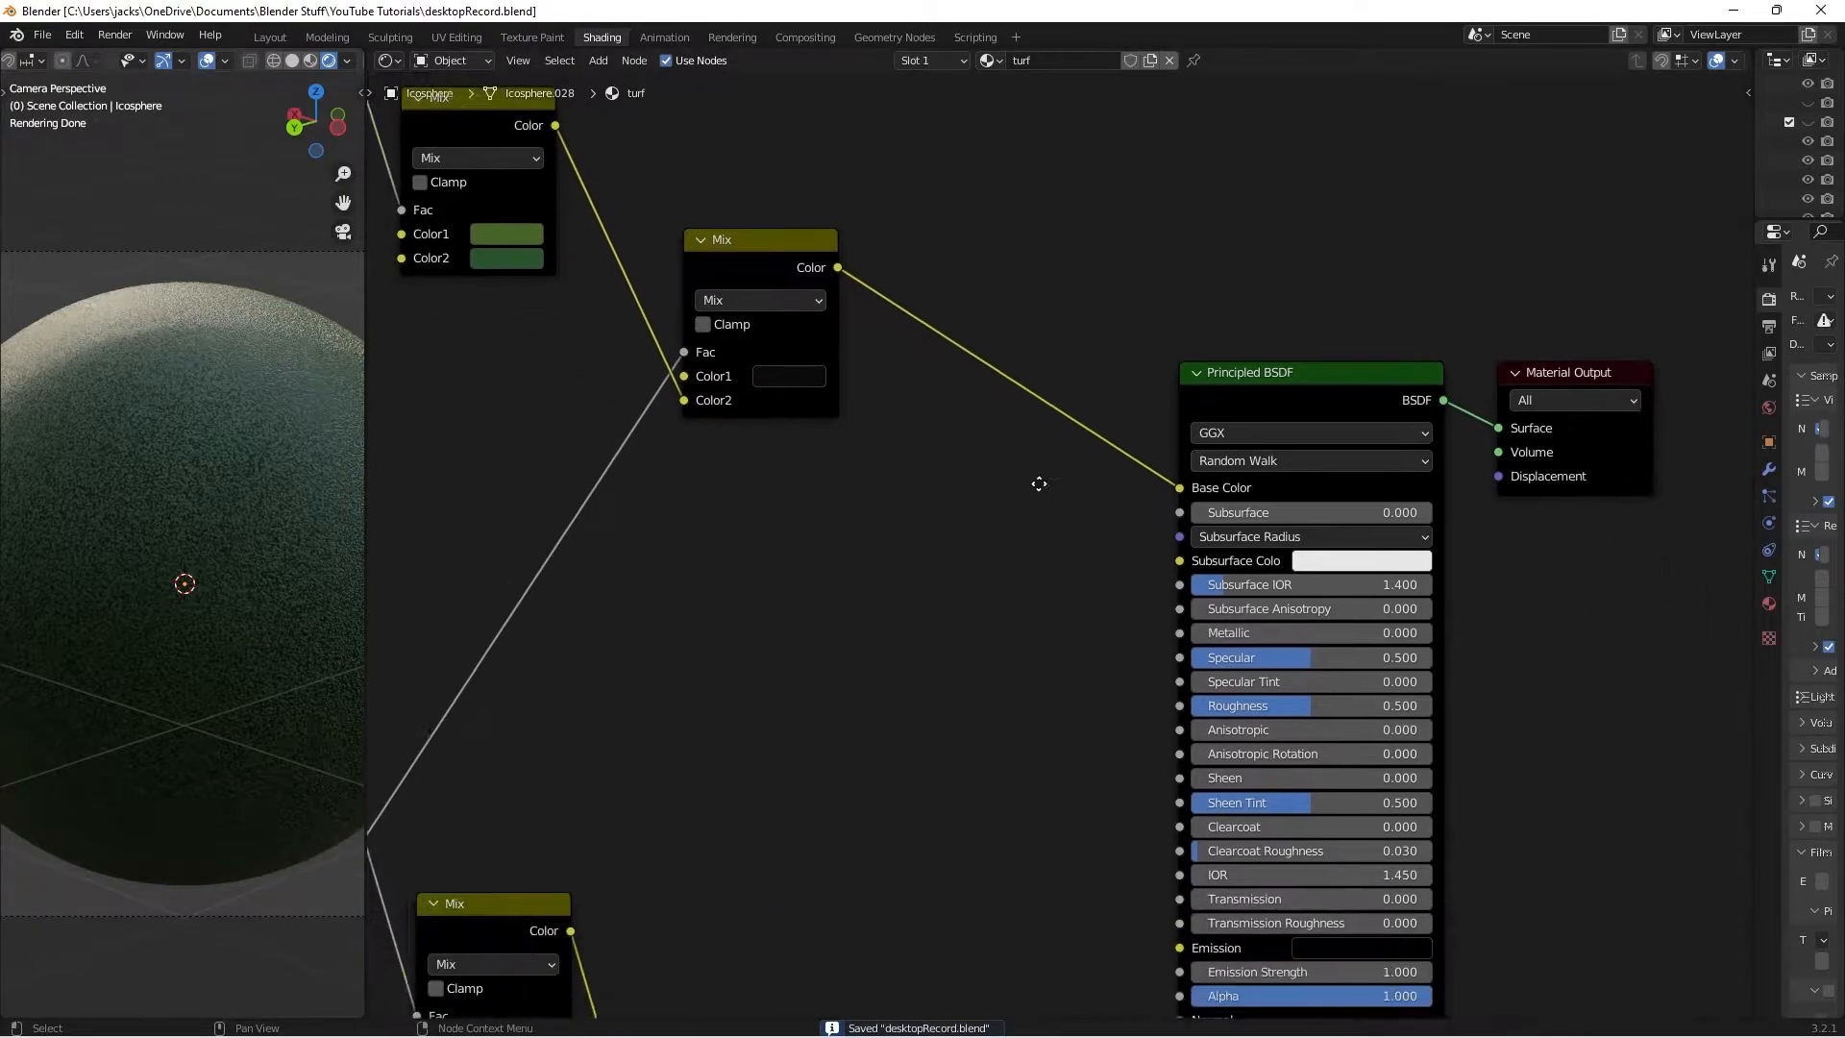
{"action": "key", "text": "n"}
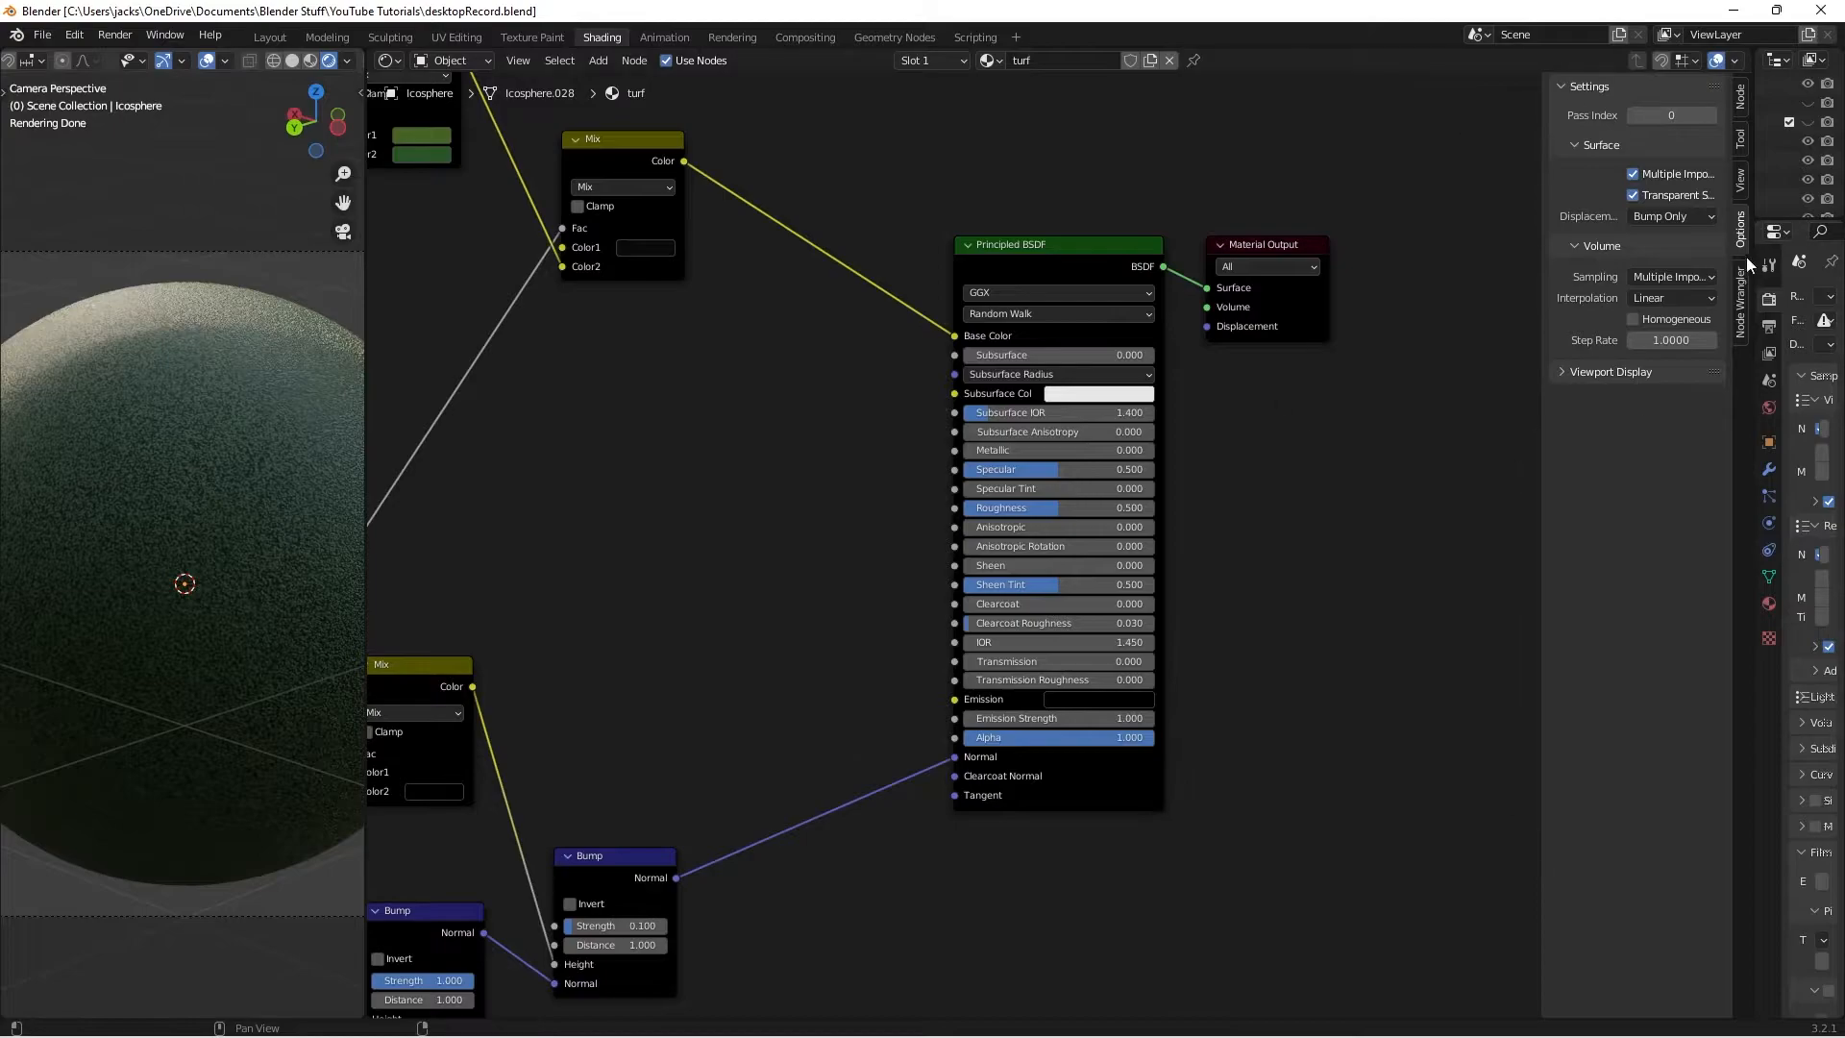
{"action": "left_click", "coordinate": [1660, 217]}
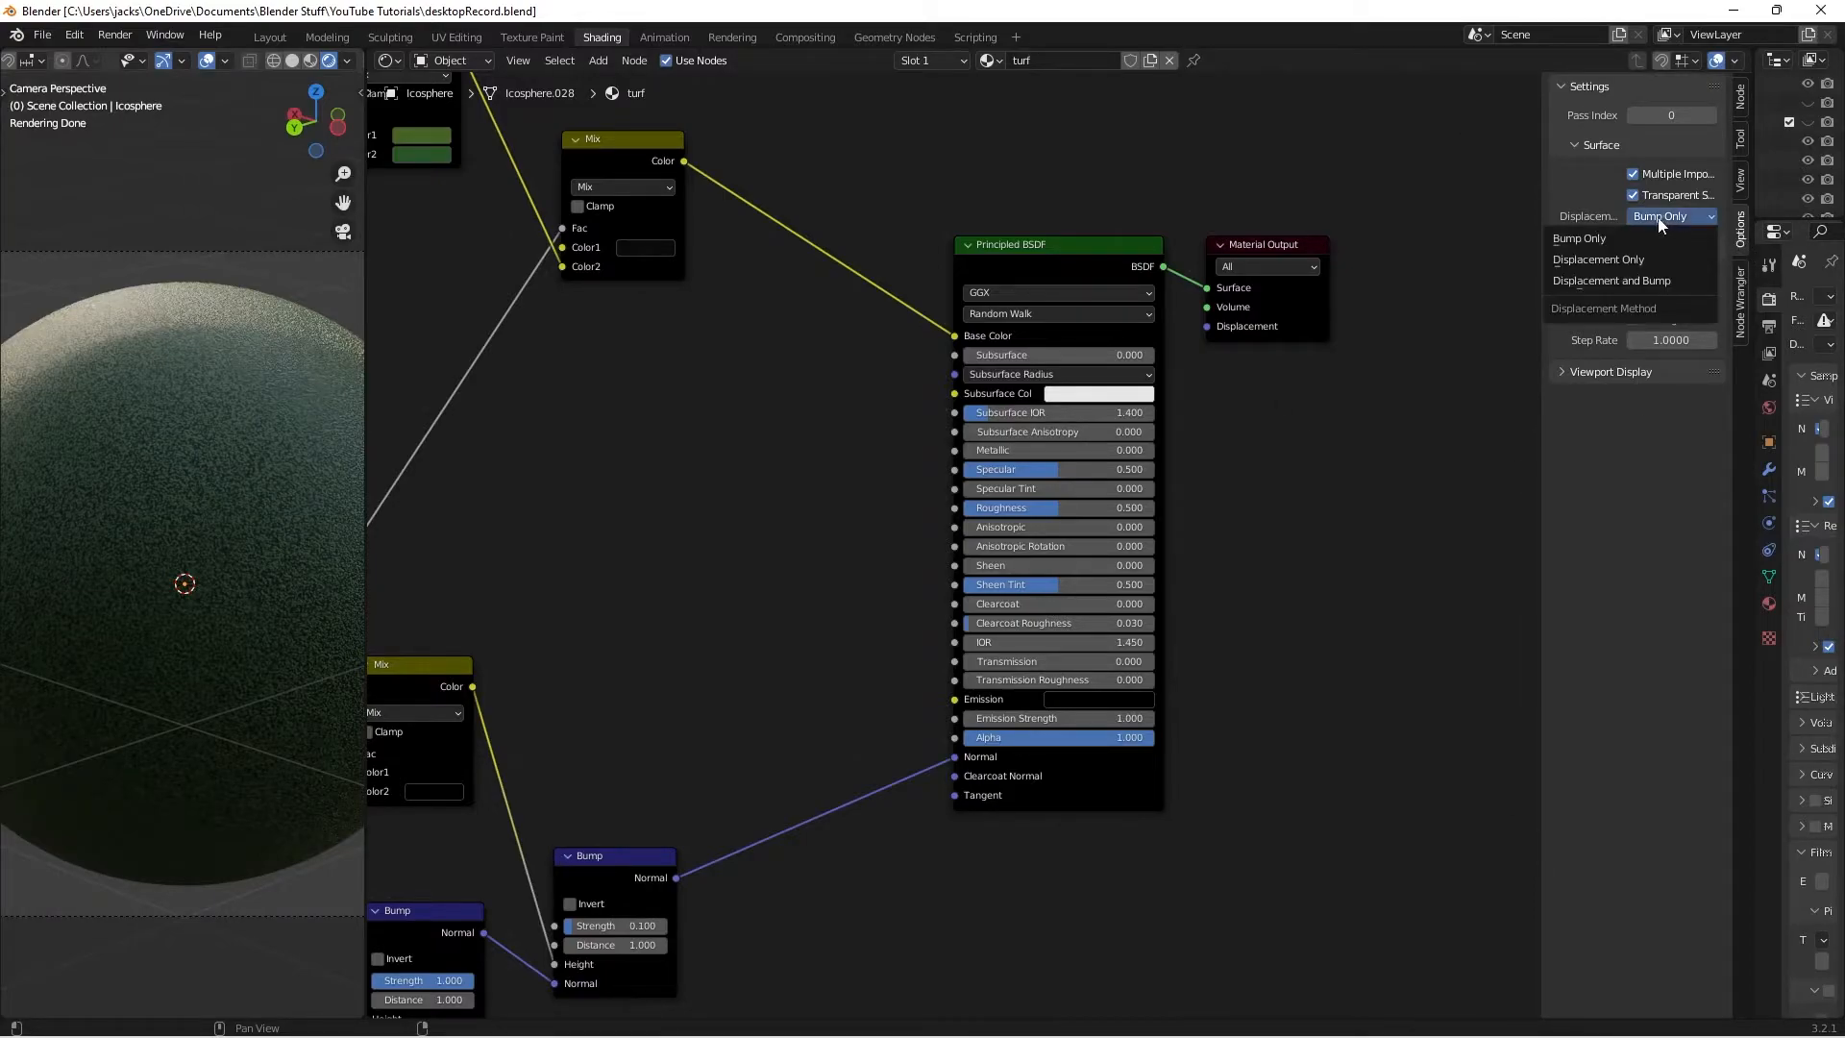
{"action": "left_click", "coordinate": [1632, 280]}
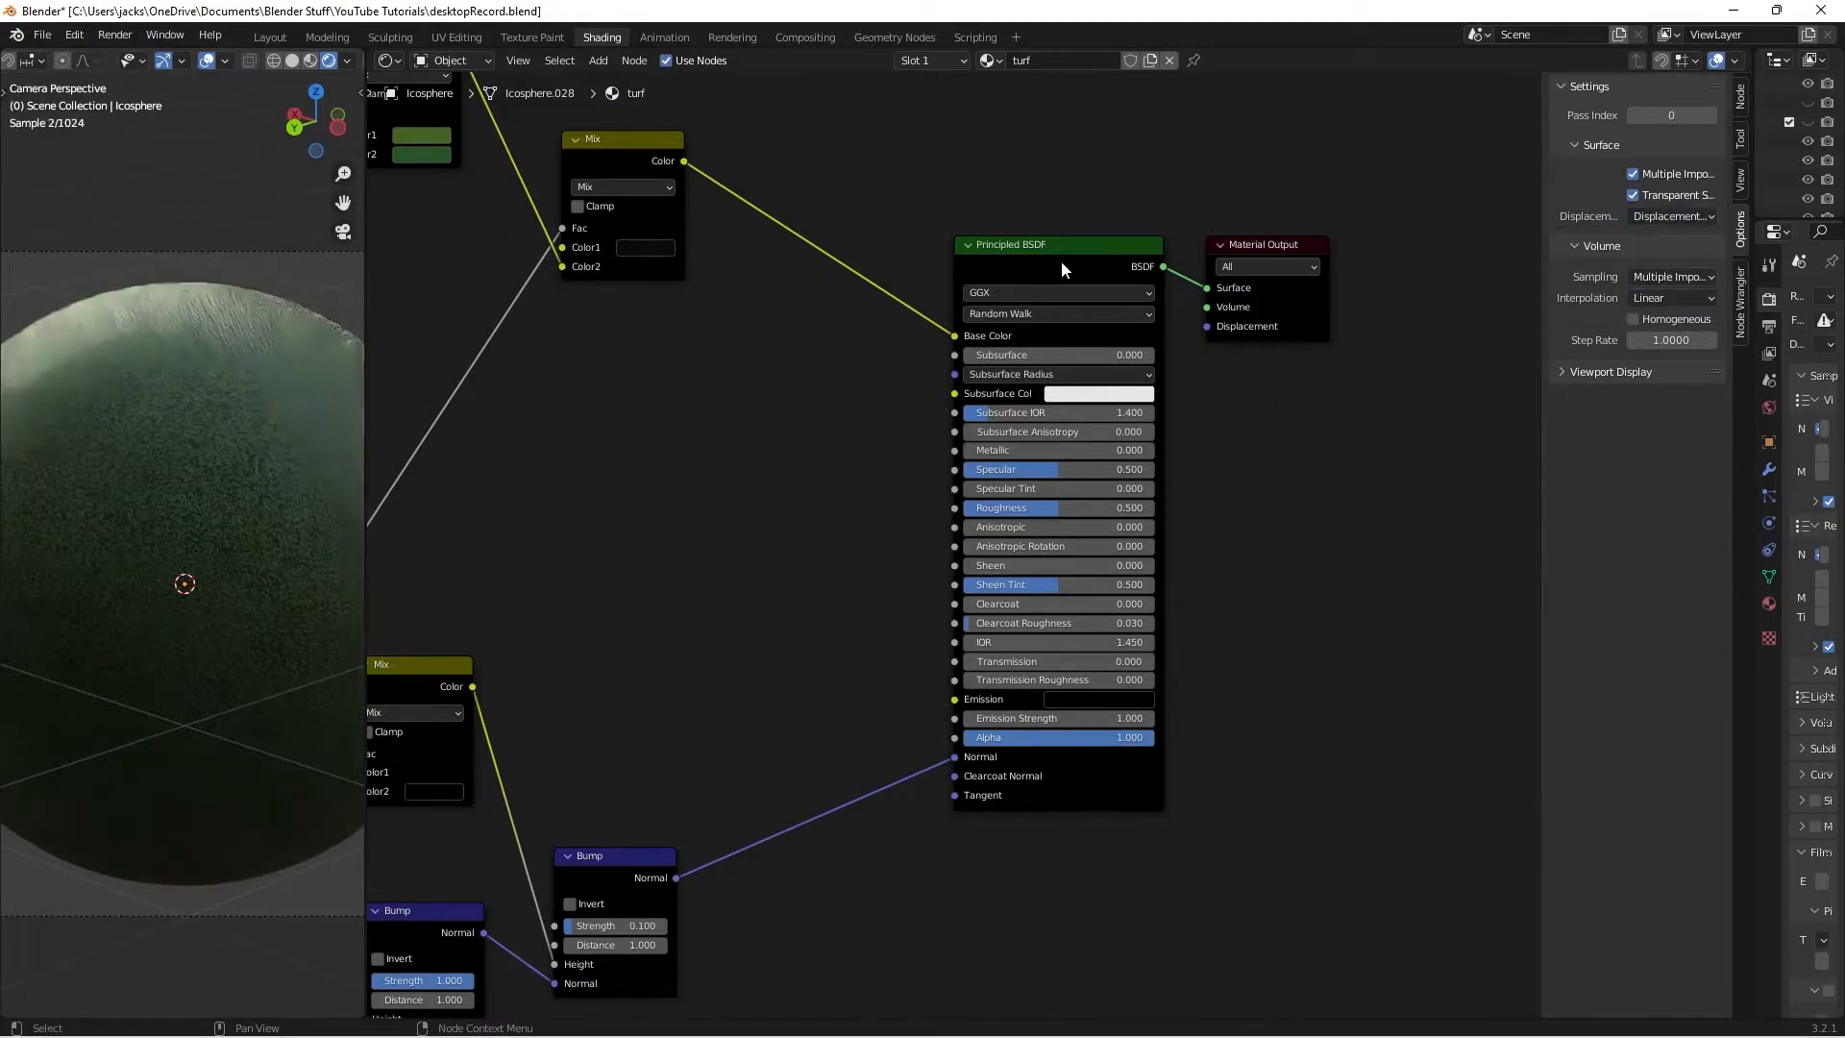
{"action": "left_click_drag", "start_coordinate": [1059, 258], "coordinate": [1023, 256]}
{"action": "key", "text": "ctrl+s"}
Add a Displacement node below the Principled BSDF
{"action": "middle_click_drag", "start_coordinate": [1250, 604], "coordinate": [1335, 510]}
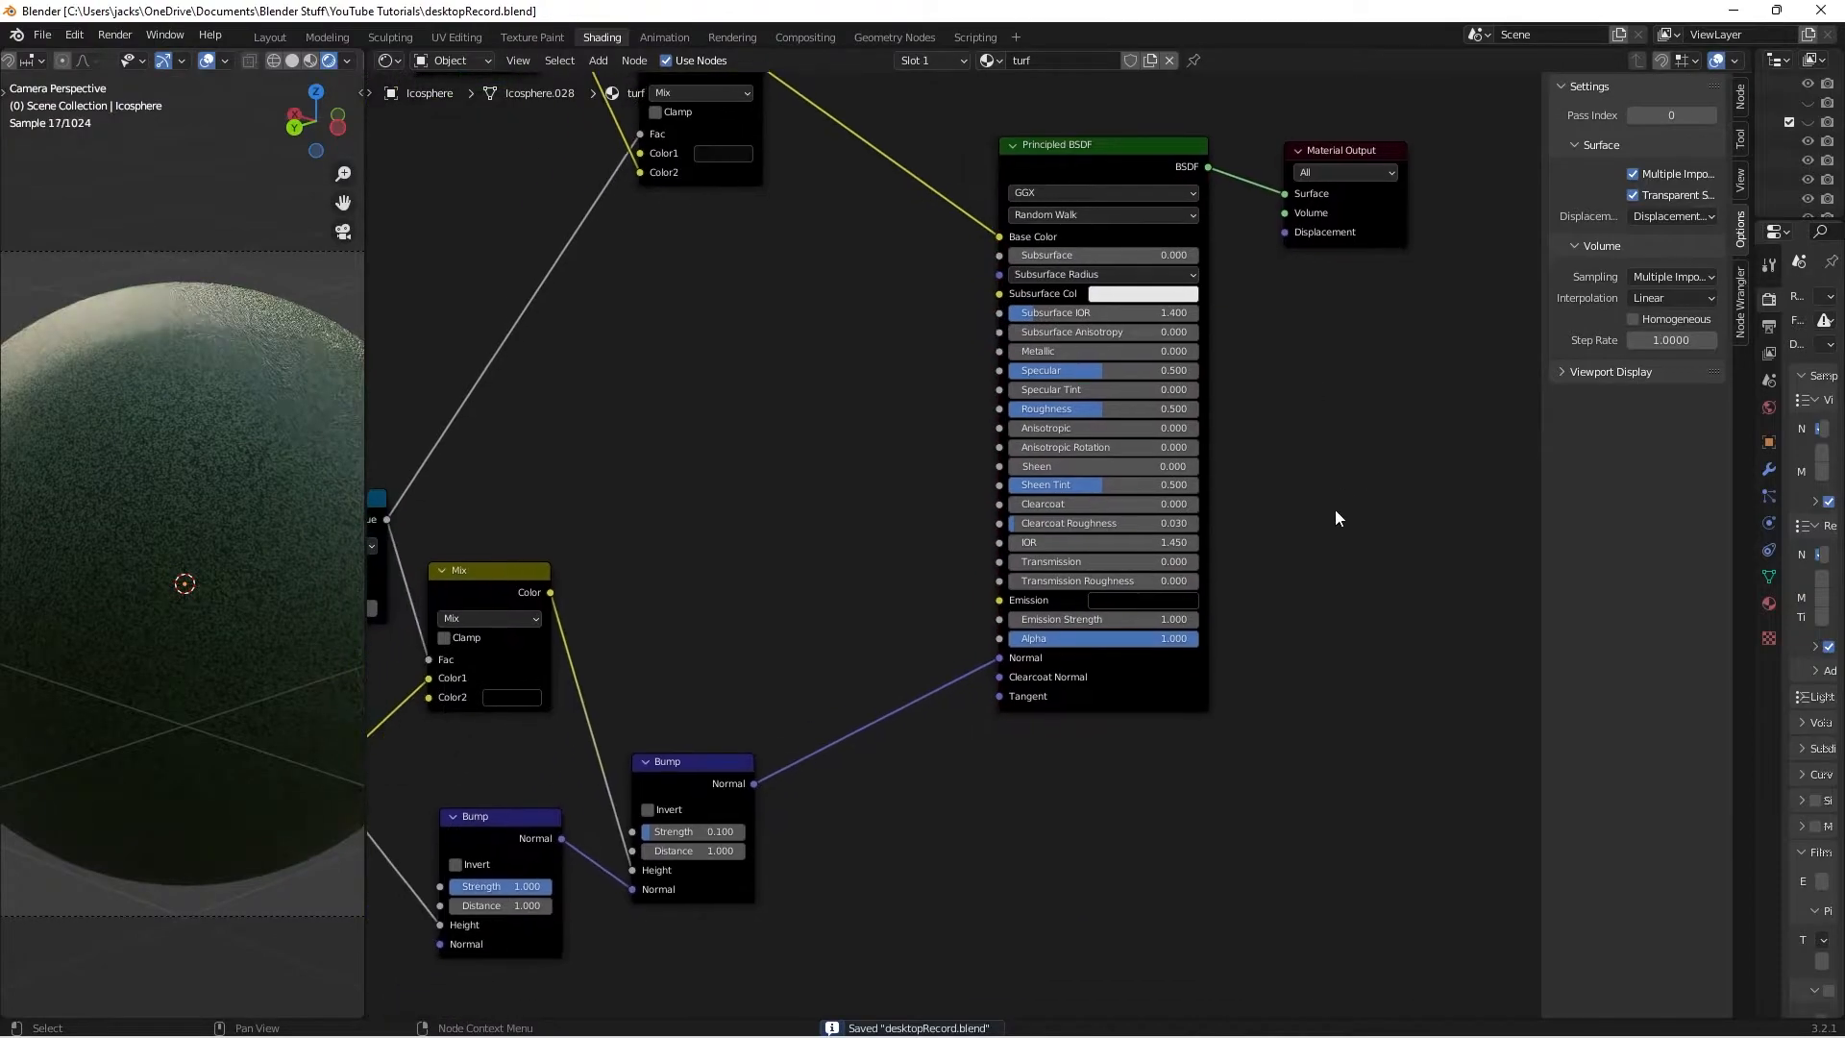
{"action": "key", "text": "shift+a"}
{"action": "type", "text": "disp"}
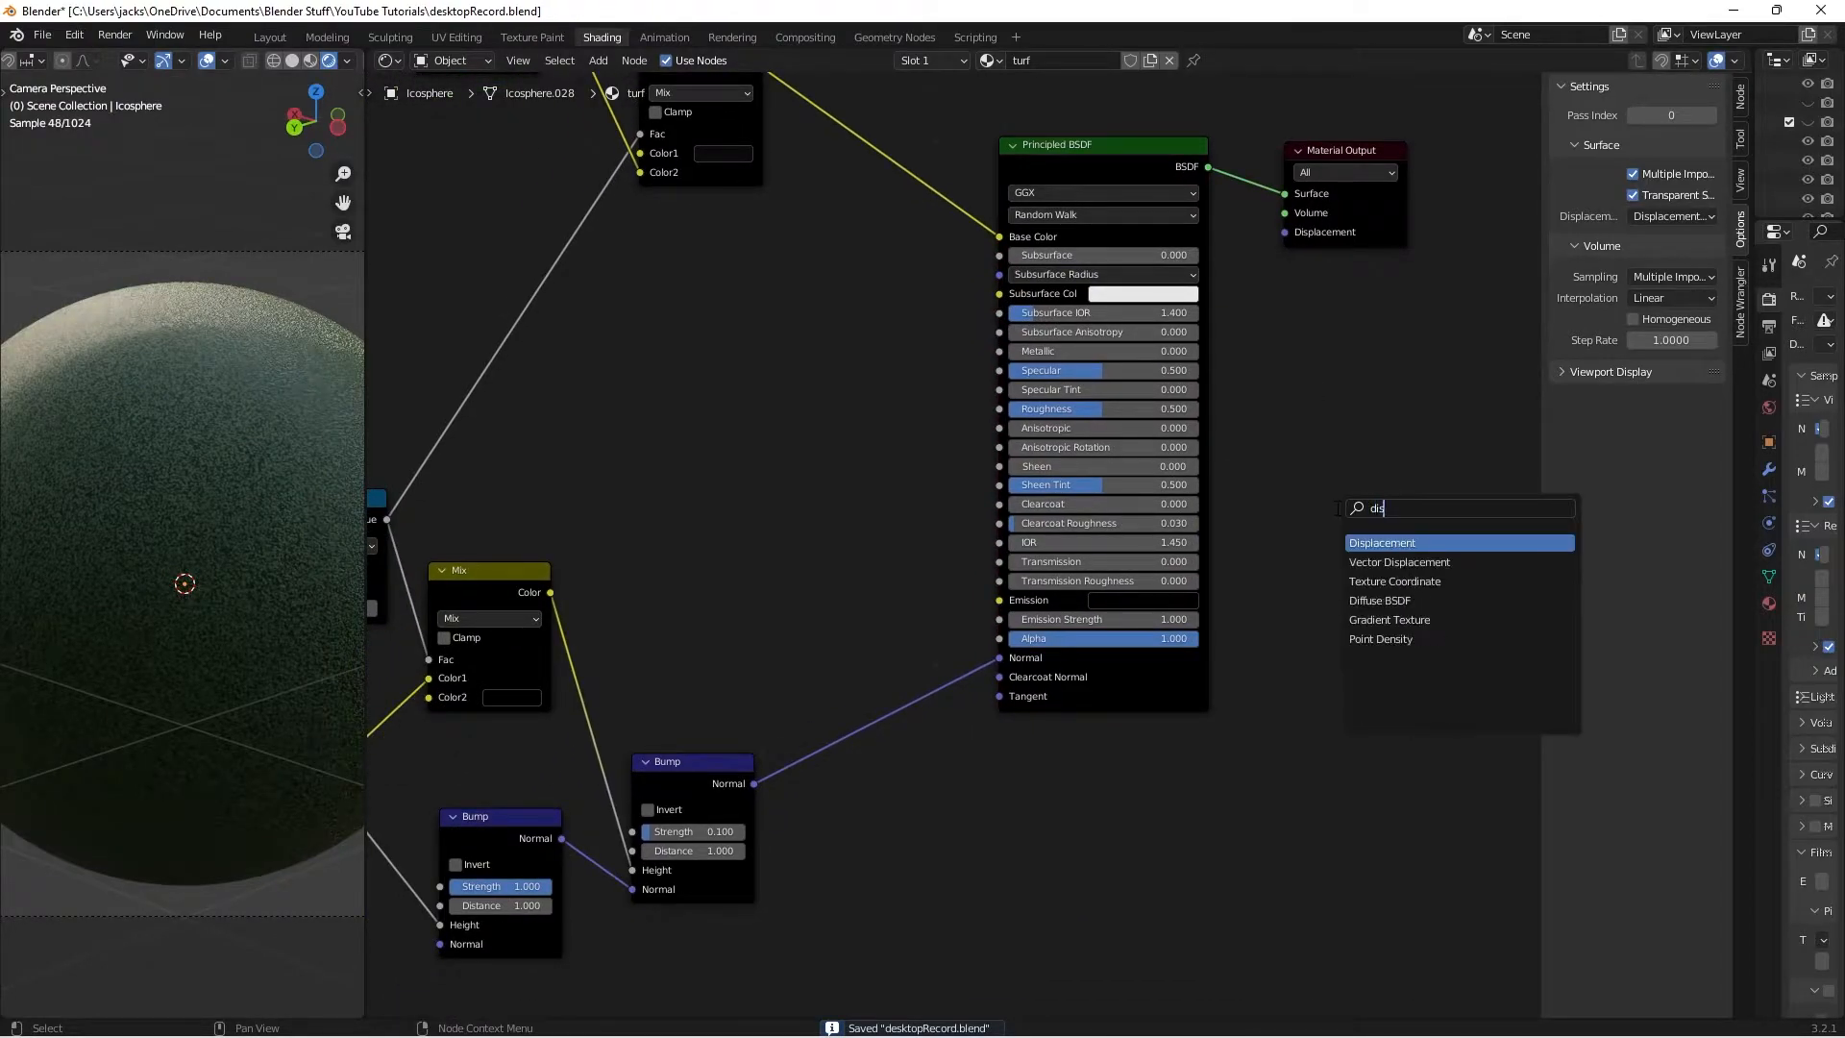
{"action": "key", "text": "Return"}
{"action": "left_click", "coordinate": [1050, 761]}
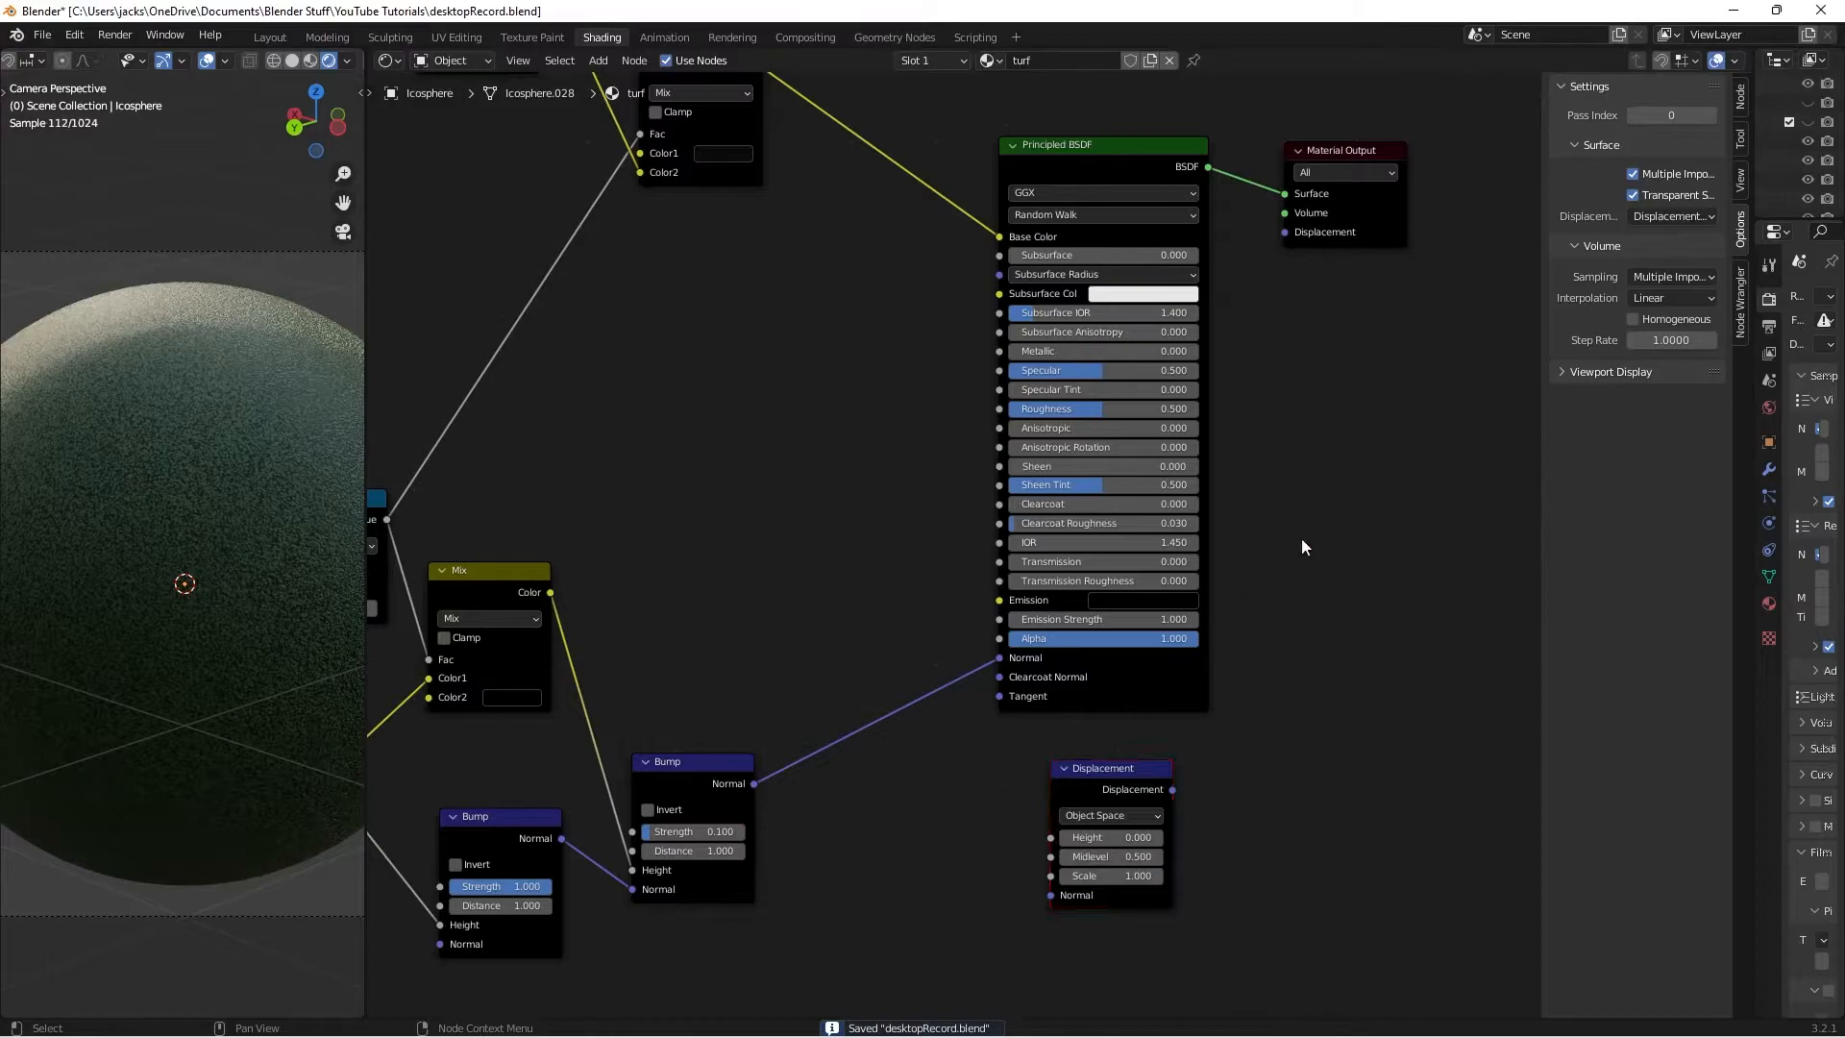
Set the Principled BSDF's Roughness to 0.6
{"action": "mouse_move", "coordinate": [1098, 412]}
{"action": "left_mouse_down"}
{"action": "mouse_move", "coordinate": [1154, 412]}
{"action": "mouse_move", "coordinate": [1045, 413]}
{"action": "left_mouse_up"}
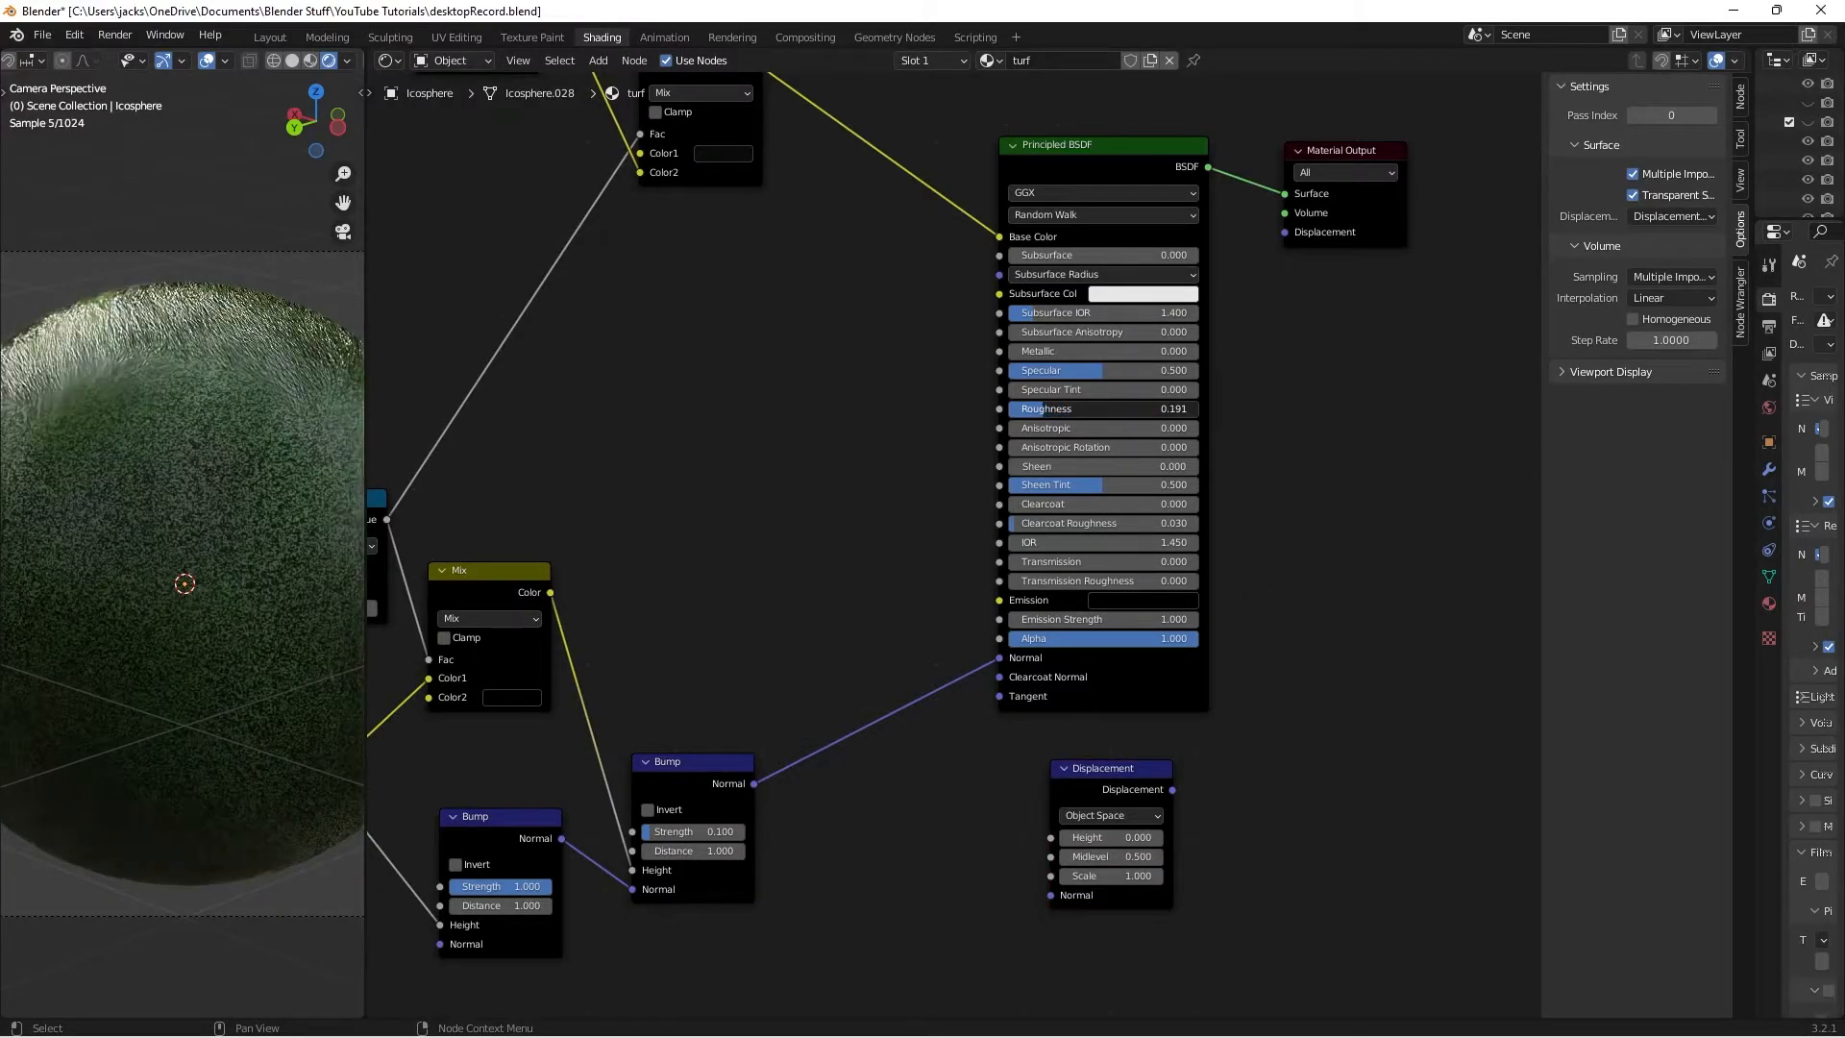
{"action": "key", "text": "ctrl+z"}
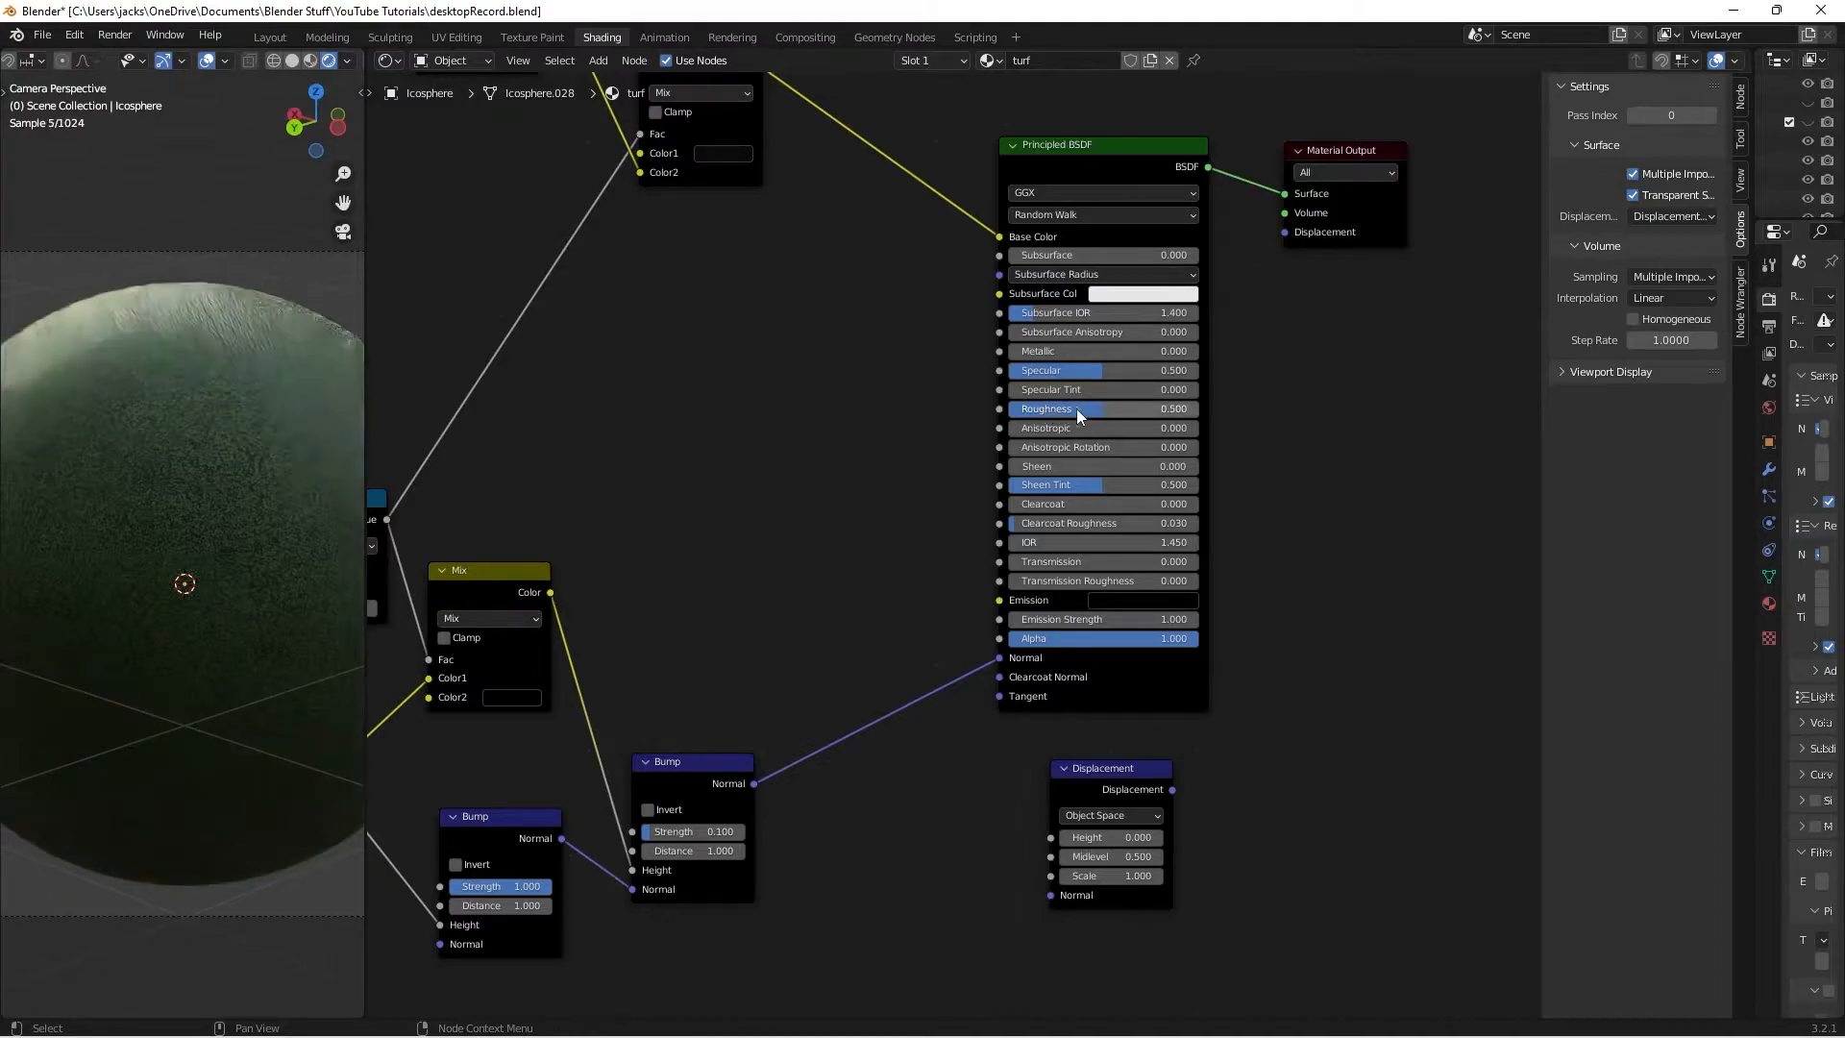
{"action": "left_click", "coordinate": [1123, 409]}
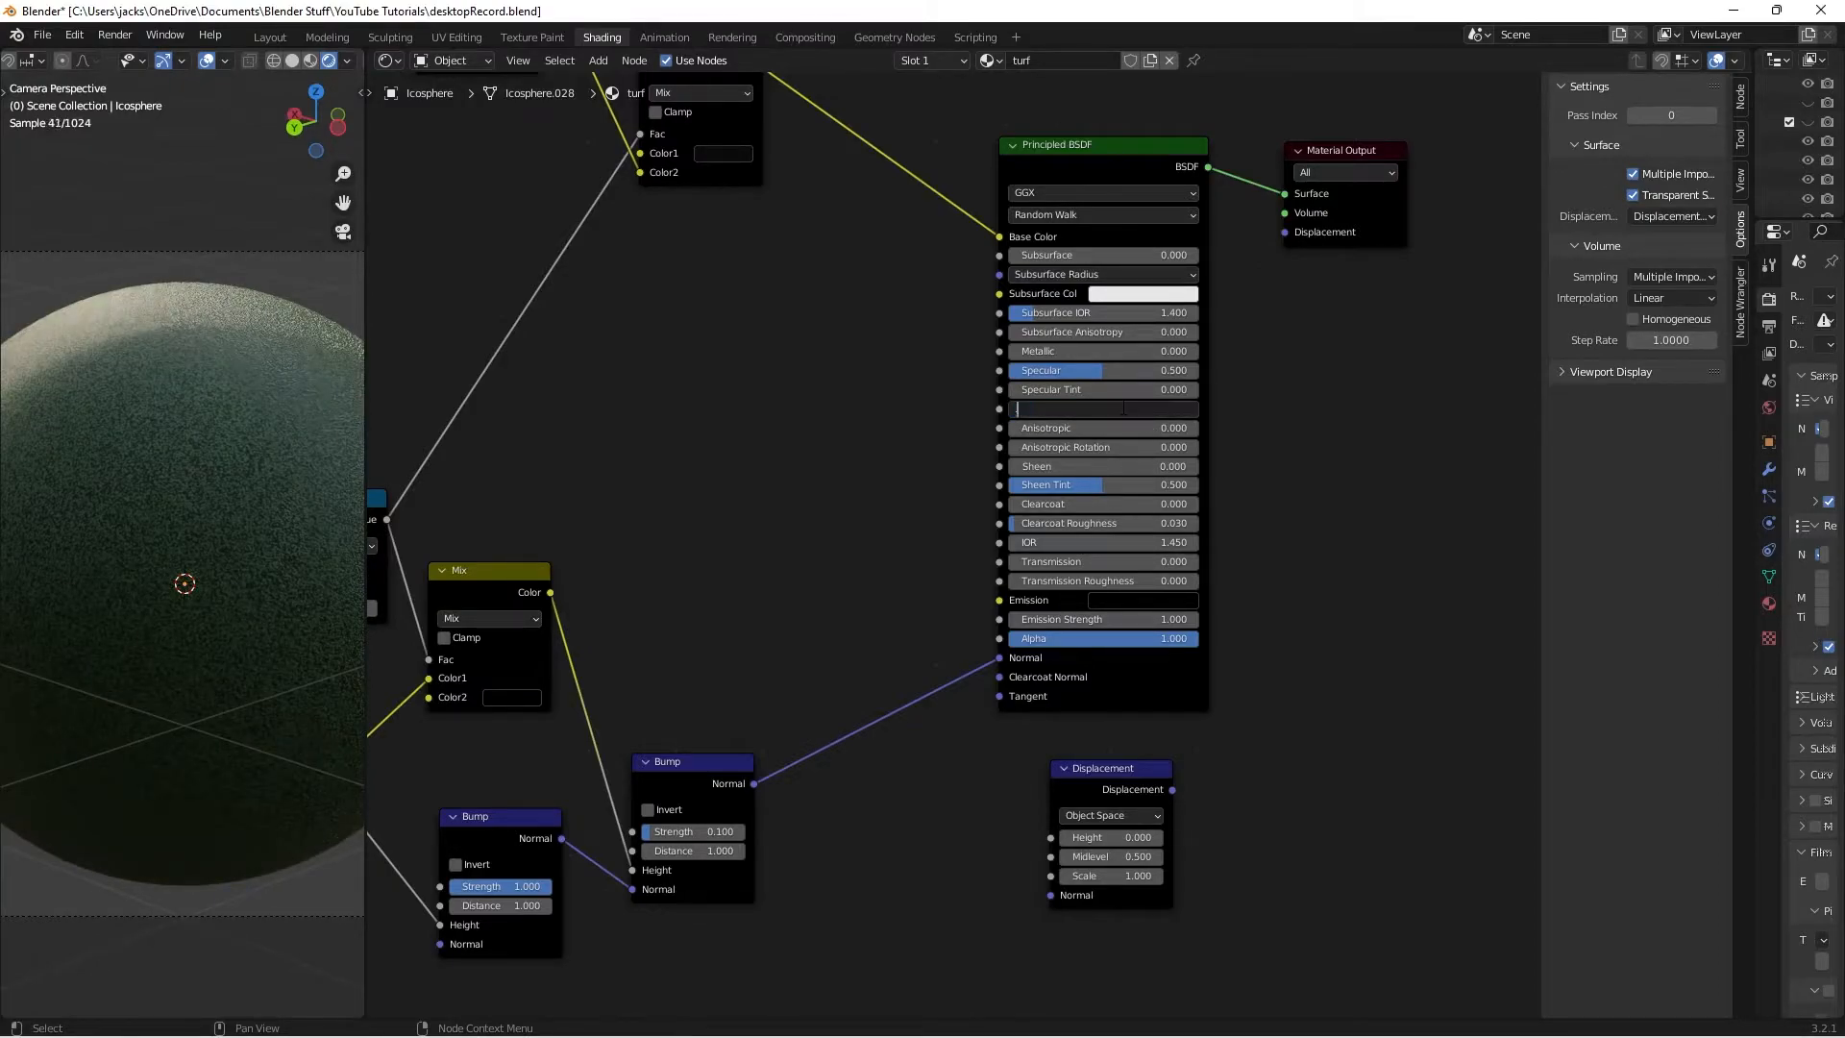
{"action": "type", "text": "0.6"}
{"action": "key", "text": "Return"}
Preview the last Add node in the Voronoi chain and connect its Color output to the Displacement node's Height
{"action": "middle_click_drag", "start_coordinate": [1055, 782], "coordinate": [1070, 683]}
{"action": "left_click", "coordinate": [1101, 727]}
{"action": "left_click", "coordinate": [1045, 724]}
{"action": "scroll", "coordinate": [963, 731], "scroll_direction": "down", "scroll_amount": 5}
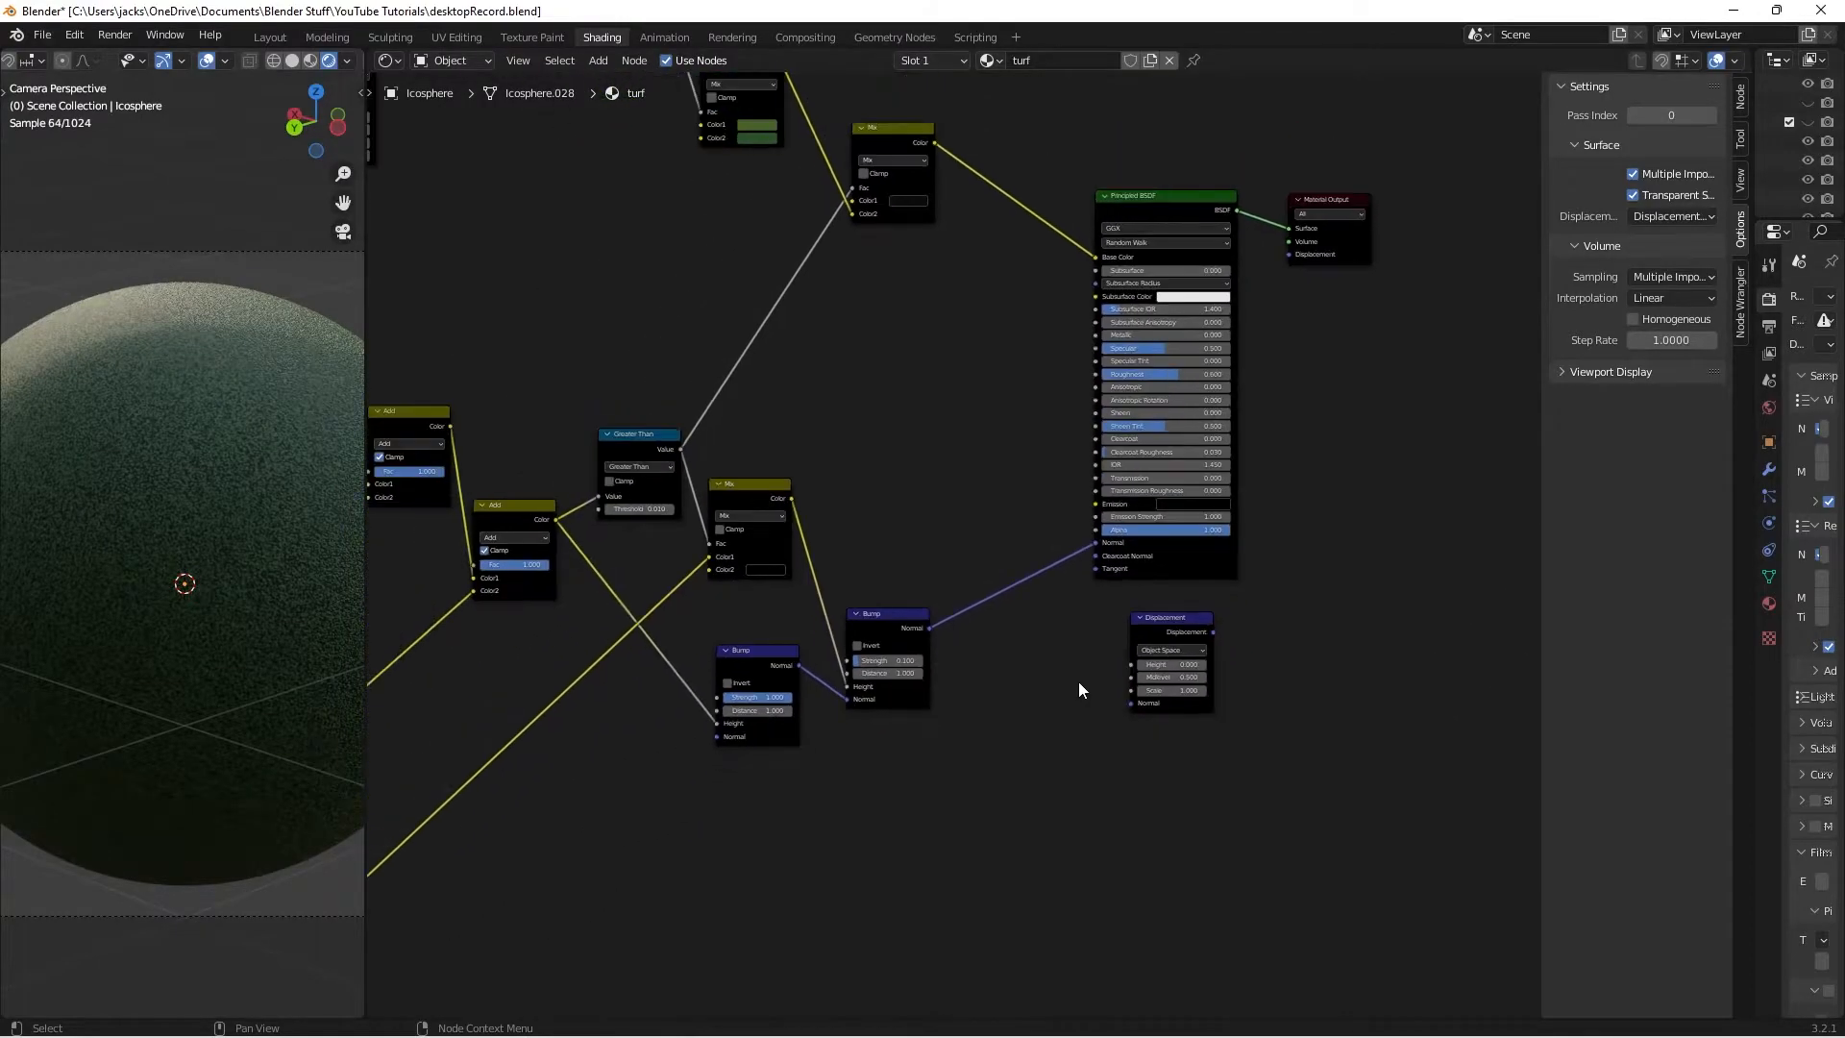
{"action": "left_click_drag", "start_coordinate": [1174, 616], "coordinate": [1172, 618]}
{"action": "left_click", "coordinate": [996, 638]}
{"action": "middle_click_drag", "start_coordinate": [997, 637], "coordinate": [1035, 659]}
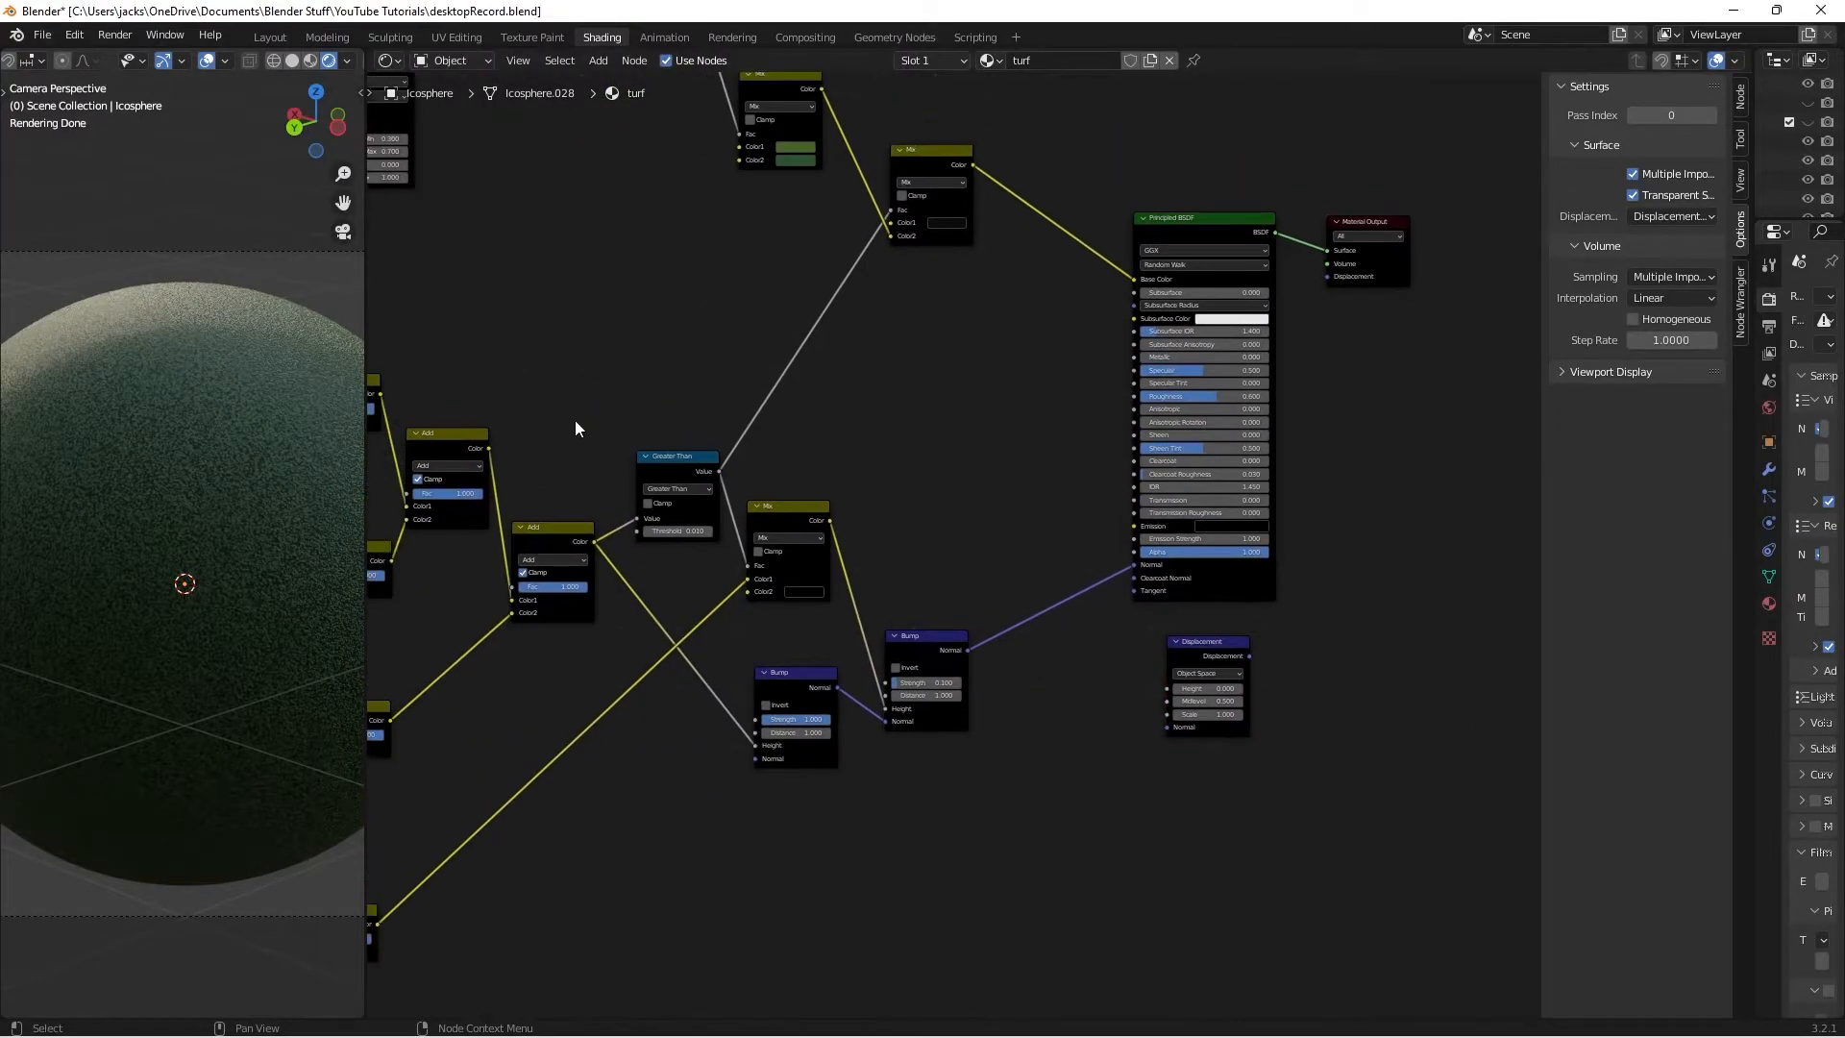
{"action": "left_click", "coordinate": [534, 532], "text": "ctrl+shift"}
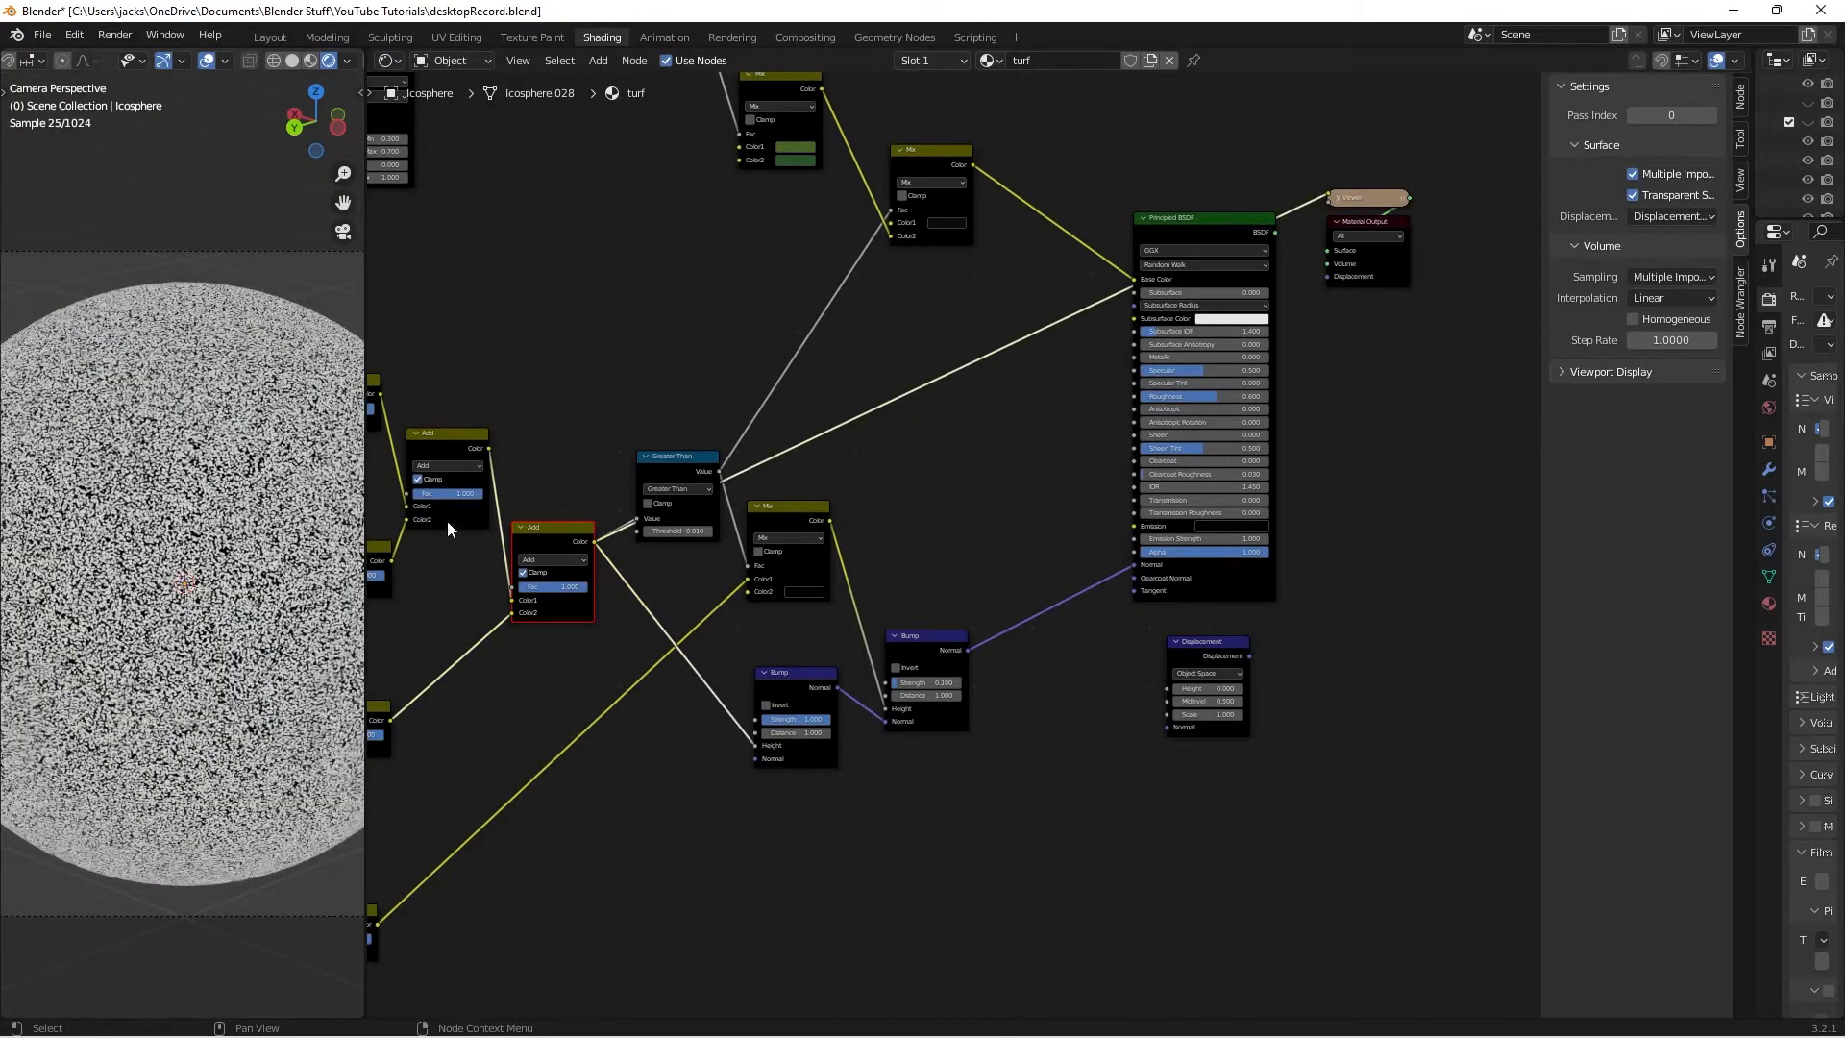
{"action": "middle_click_drag", "start_coordinate": [586, 552], "coordinate": [725, 551]}
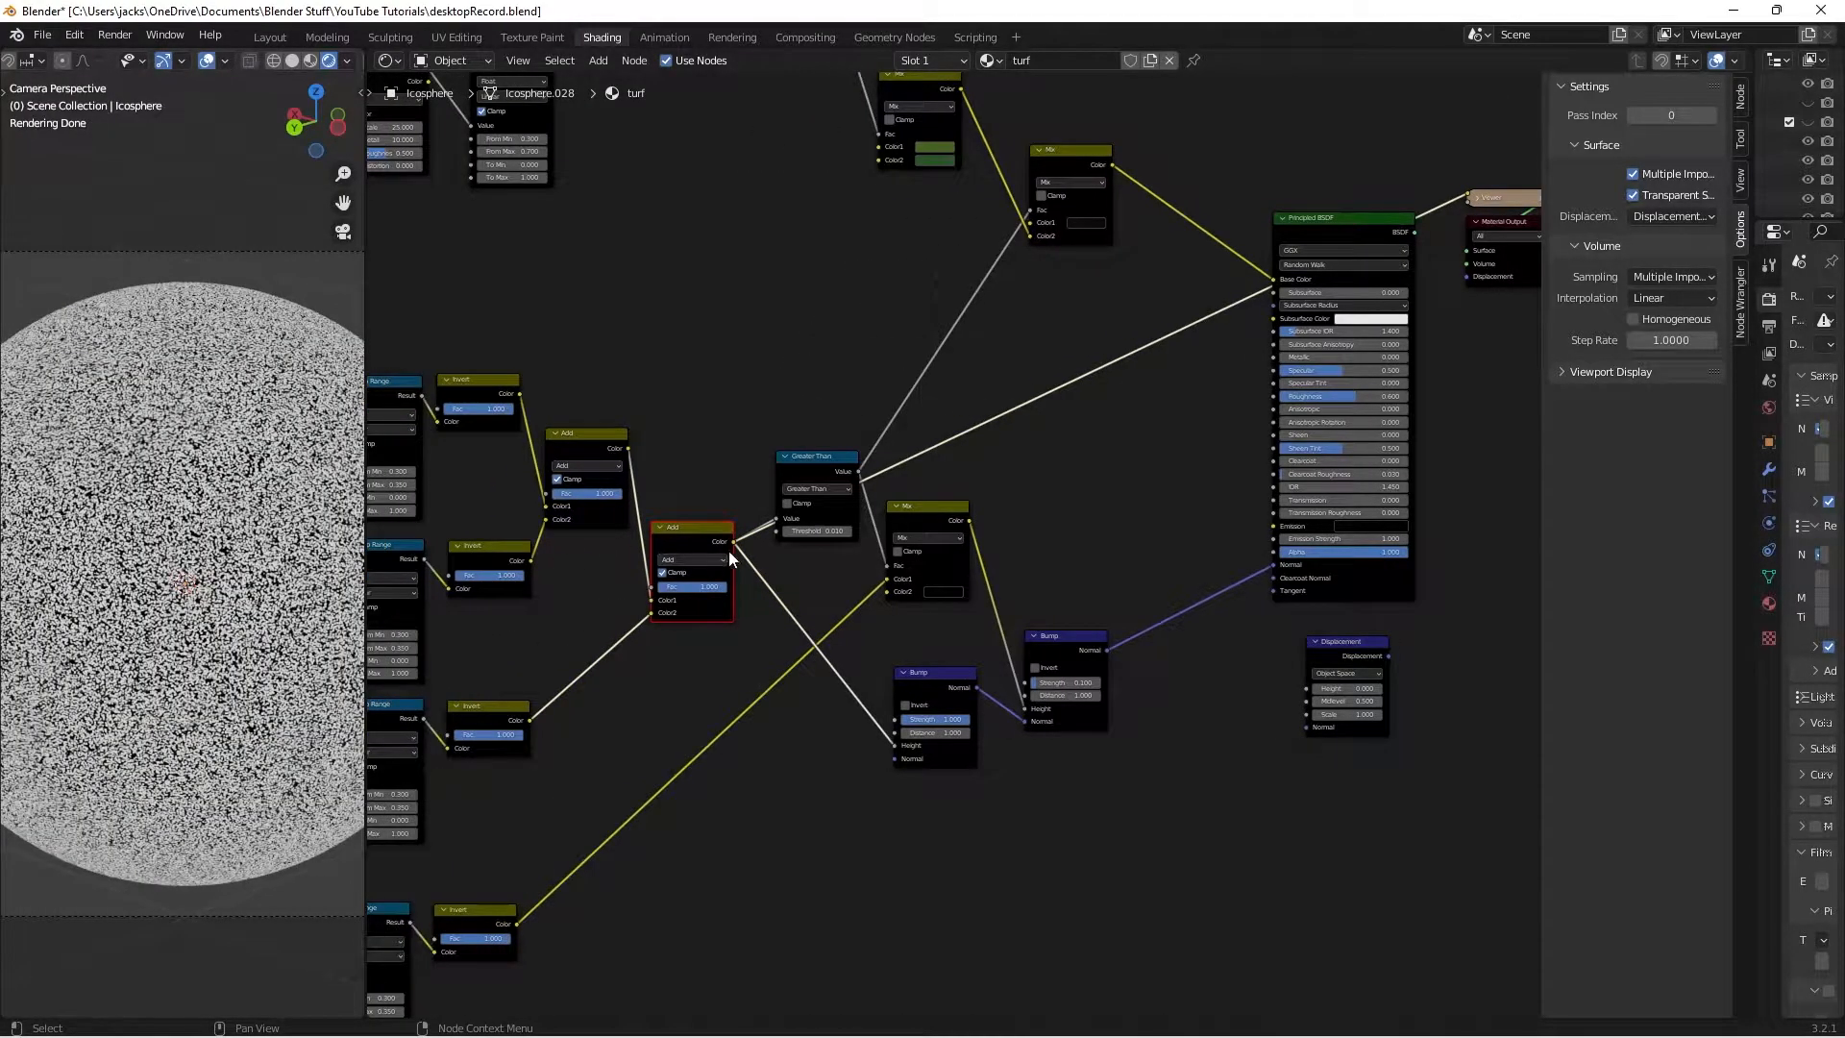
{"action": "left_click_drag", "start_coordinate": [733, 543], "coordinate": [1309, 689]}
Connect the Displacement node to the Material Output's Displacement input and set its Scale to 0.1
{"action": "middle_click_drag", "start_coordinate": [1445, 585], "coordinate": [1042, 762]}
{"action": "scroll", "coordinate": [1027, 710], "scroll_direction": "up", "scroll_amount": 6}
{"action": "left_click_drag", "start_coordinate": [960, 906], "coordinate": [1080, 304]}
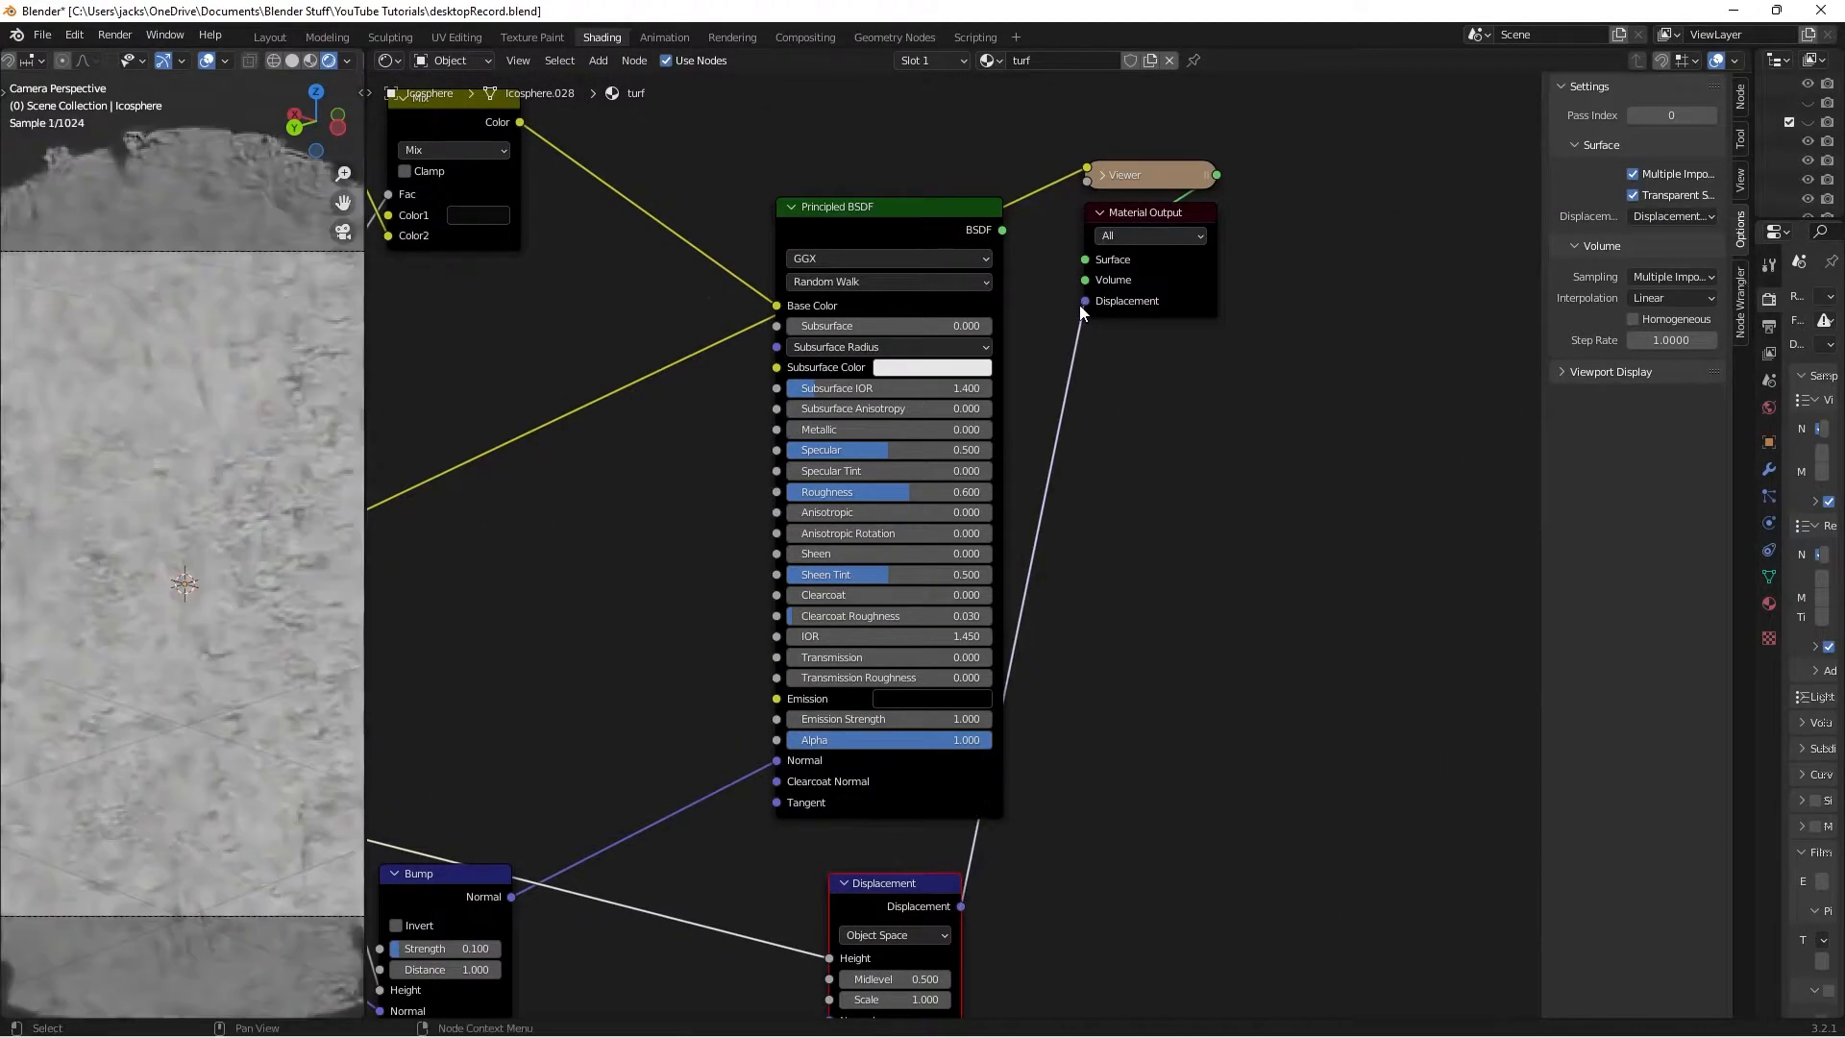
{"action": "middle_click_drag", "start_coordinate": [1075, 929], "coordinate": [1154, 702]}
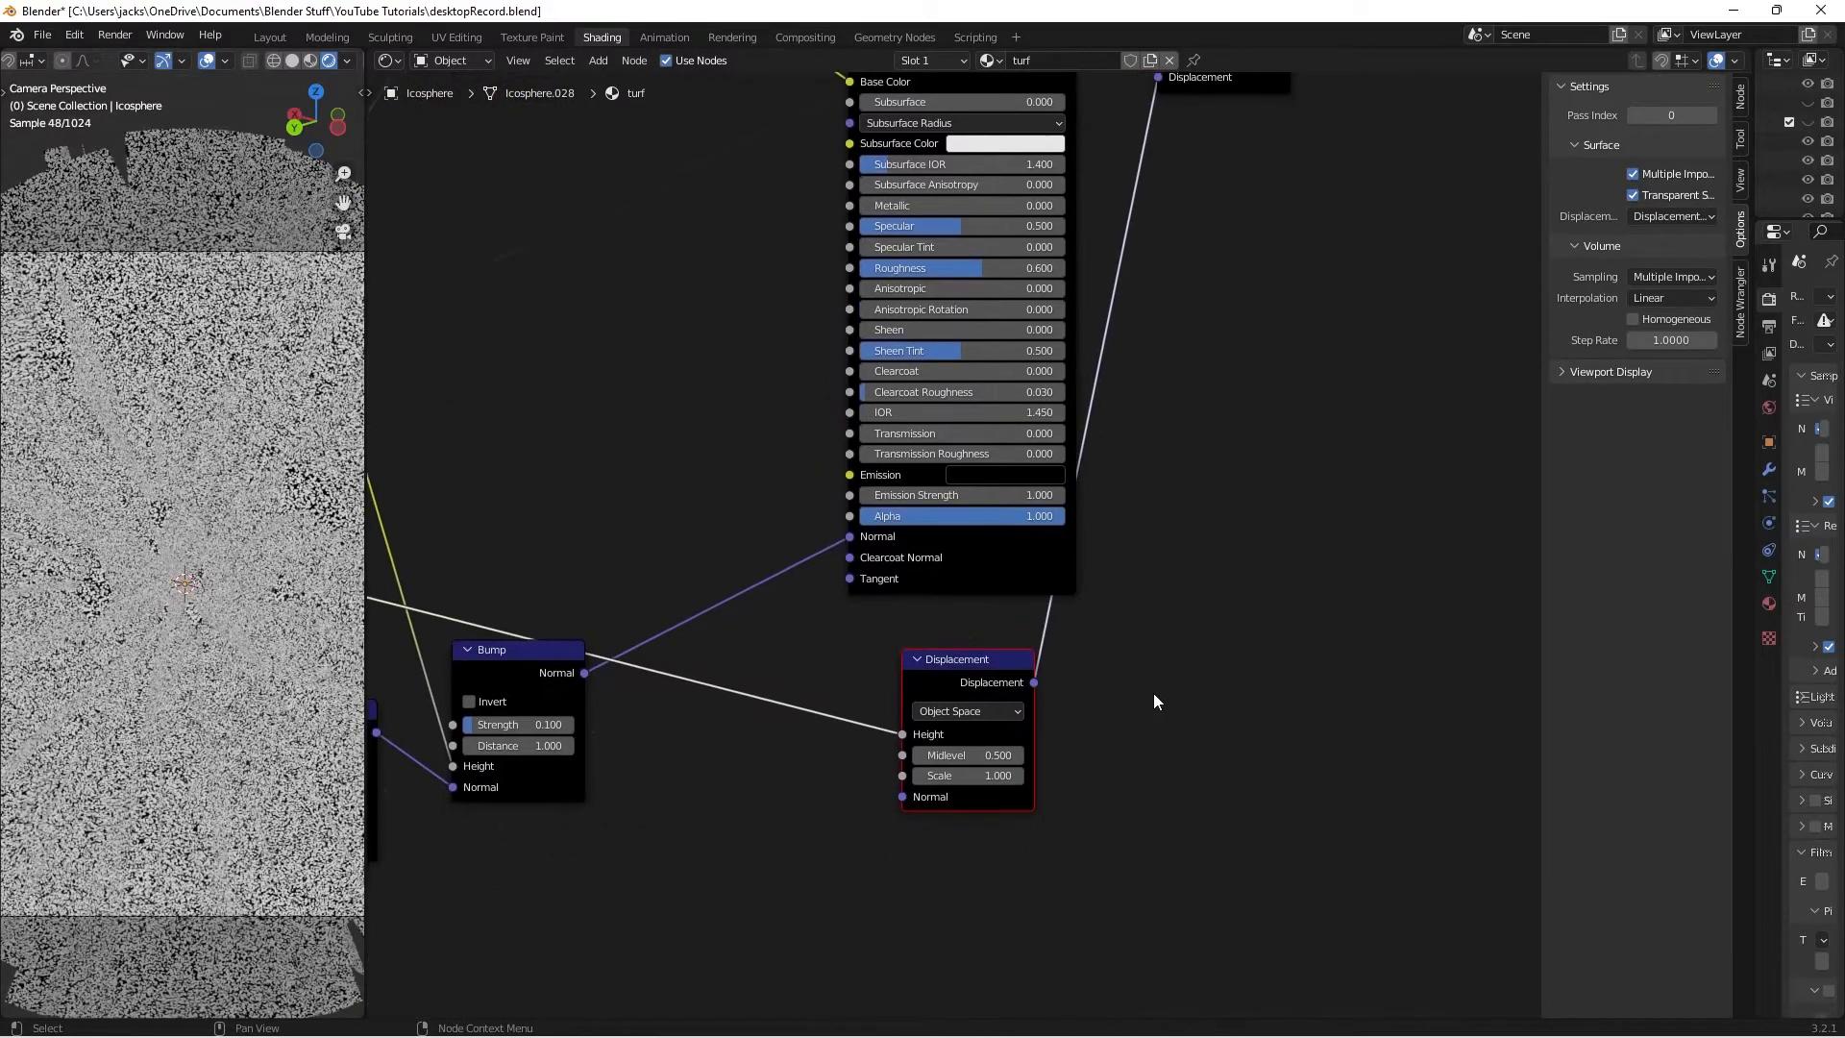
{"action": "left_click", "coordinate": [957, 775]}
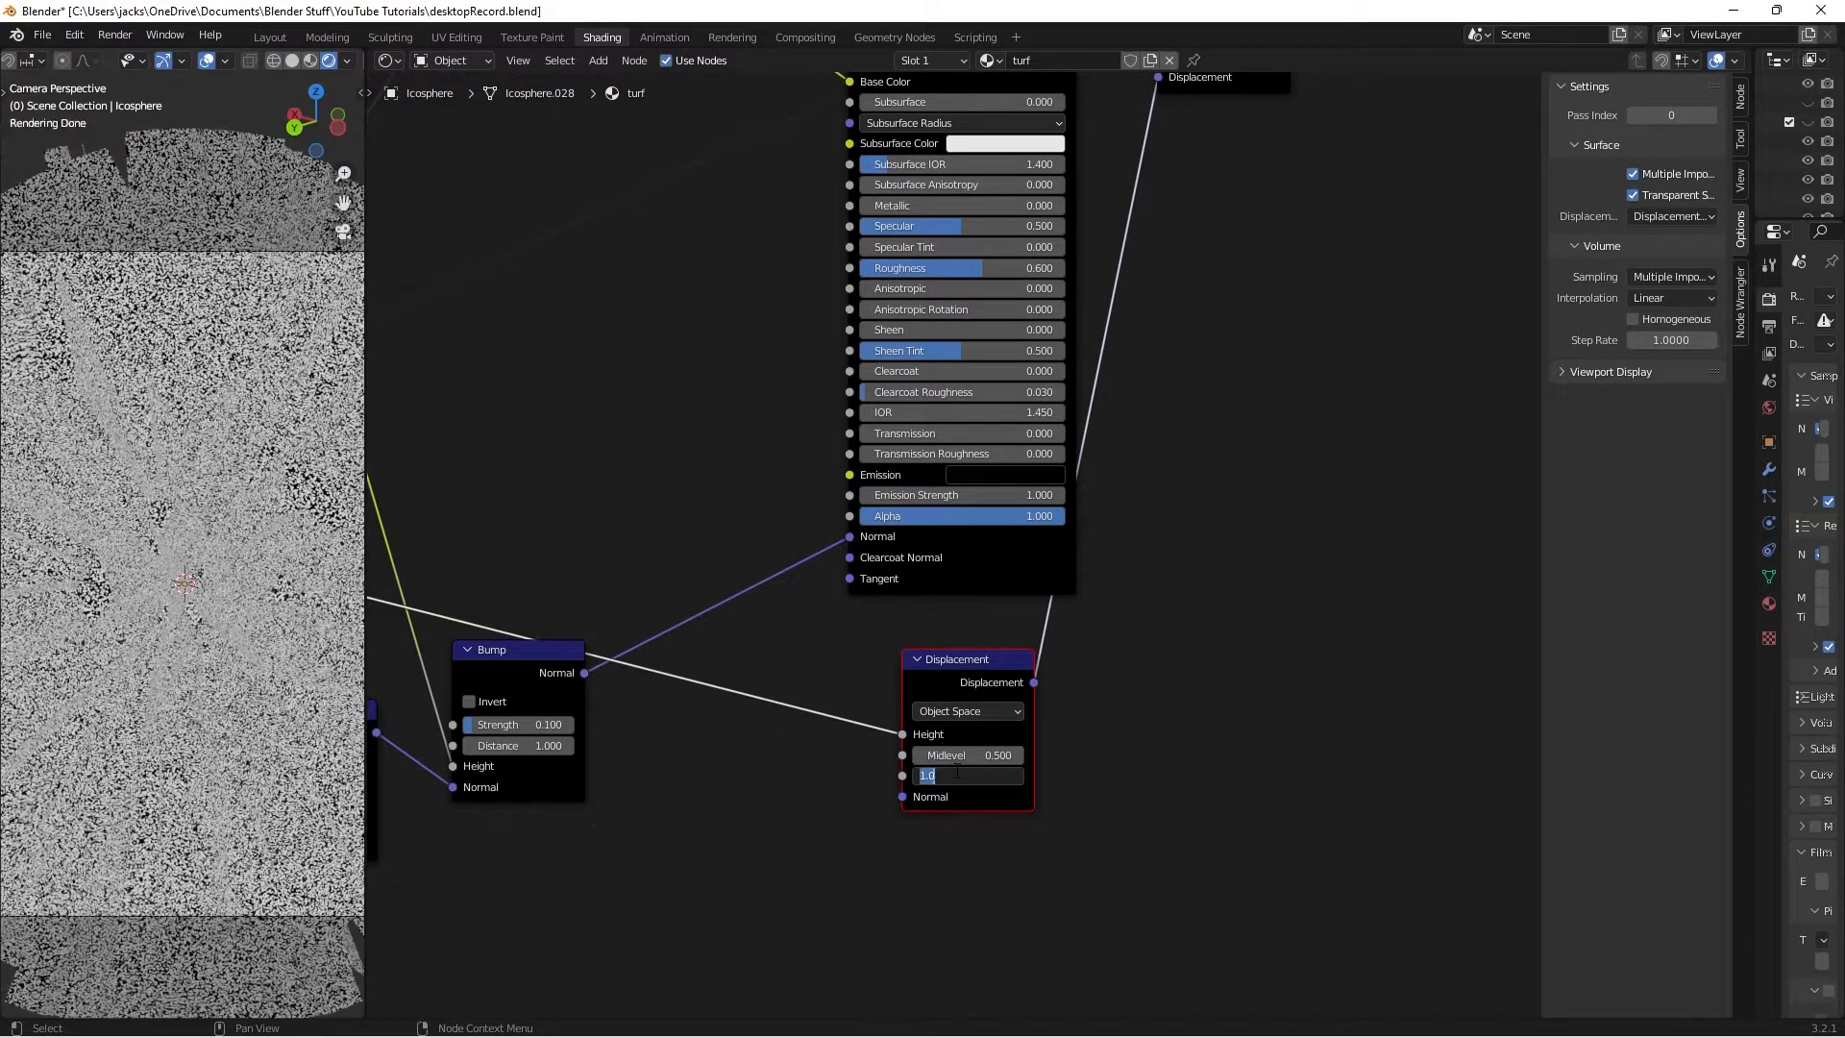
{"action": "type", "text": "0.1"}
{"action": "key", "text": "Return"}
Try a Midlevel of 1 on the Displacement node and set it back to 0.5
{"action": "left_click", "coordinate": [949, 756]}
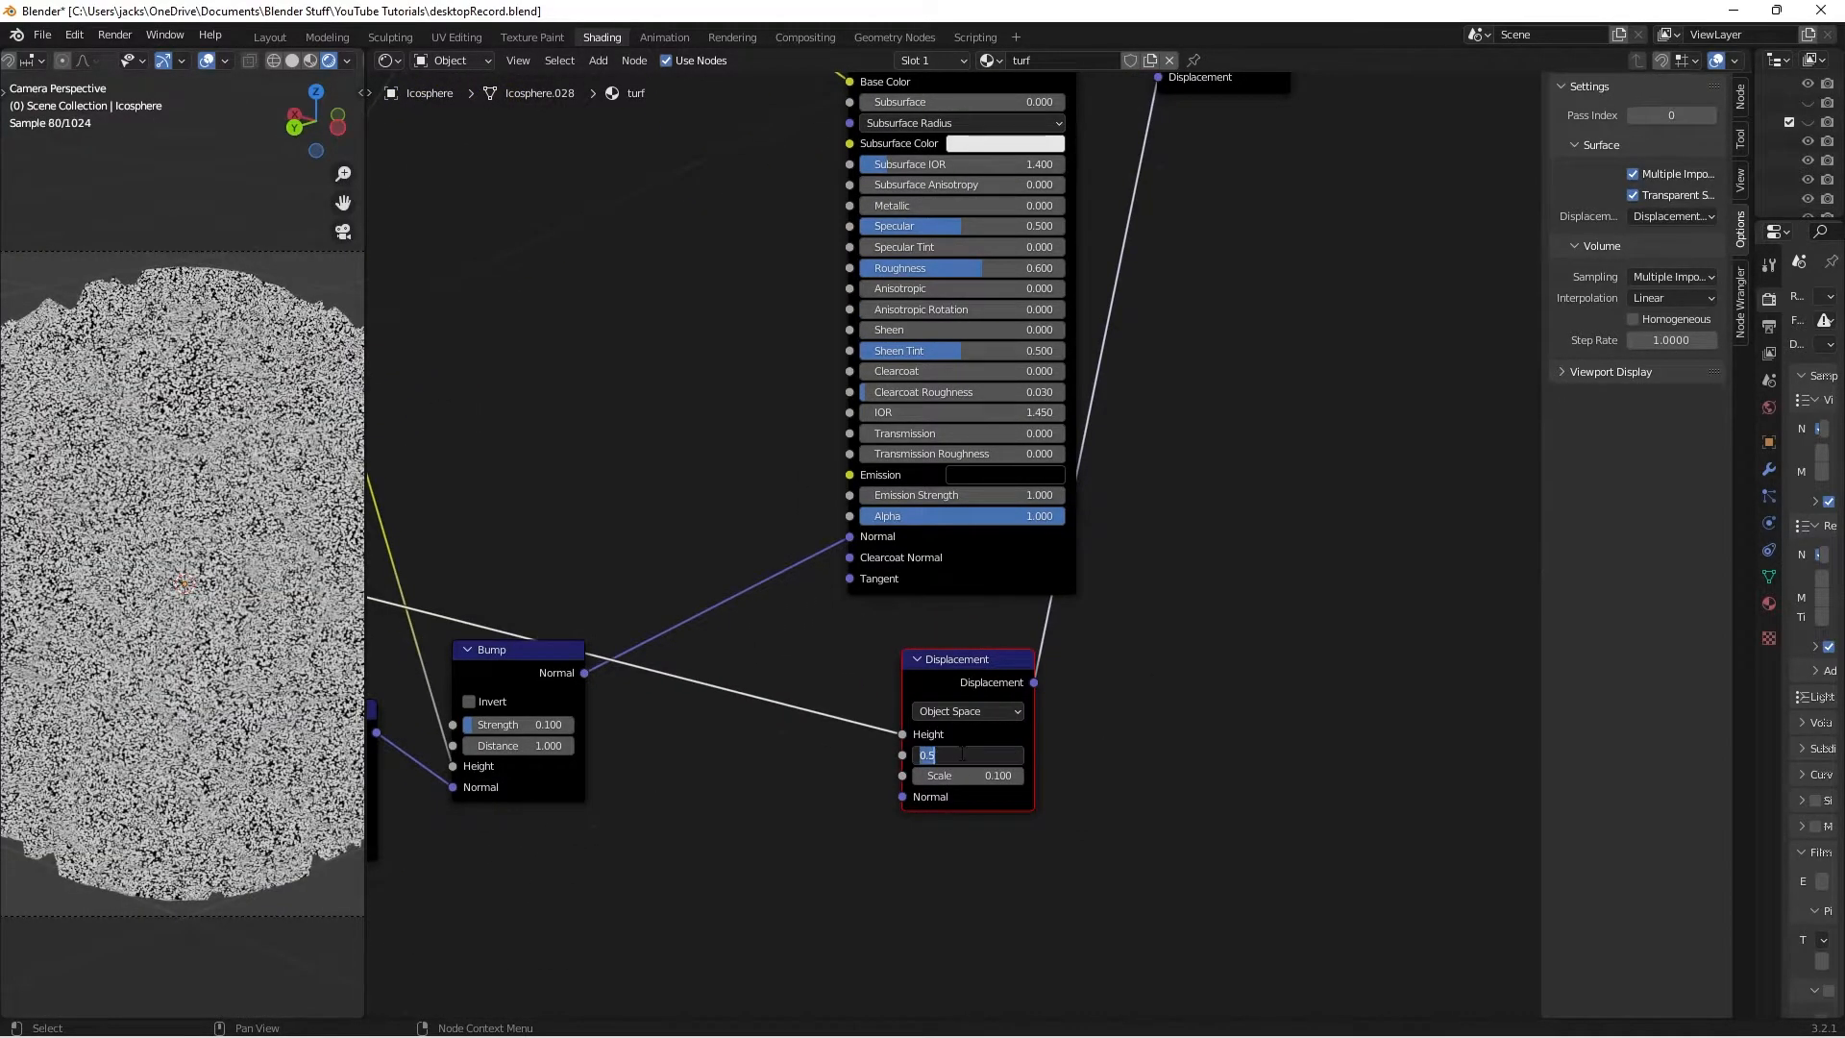
{"action": "type", "text": "1"}
{"action": "key", "text": "Return"}
{"action": "left_click", "coordinate": [961, 754]}
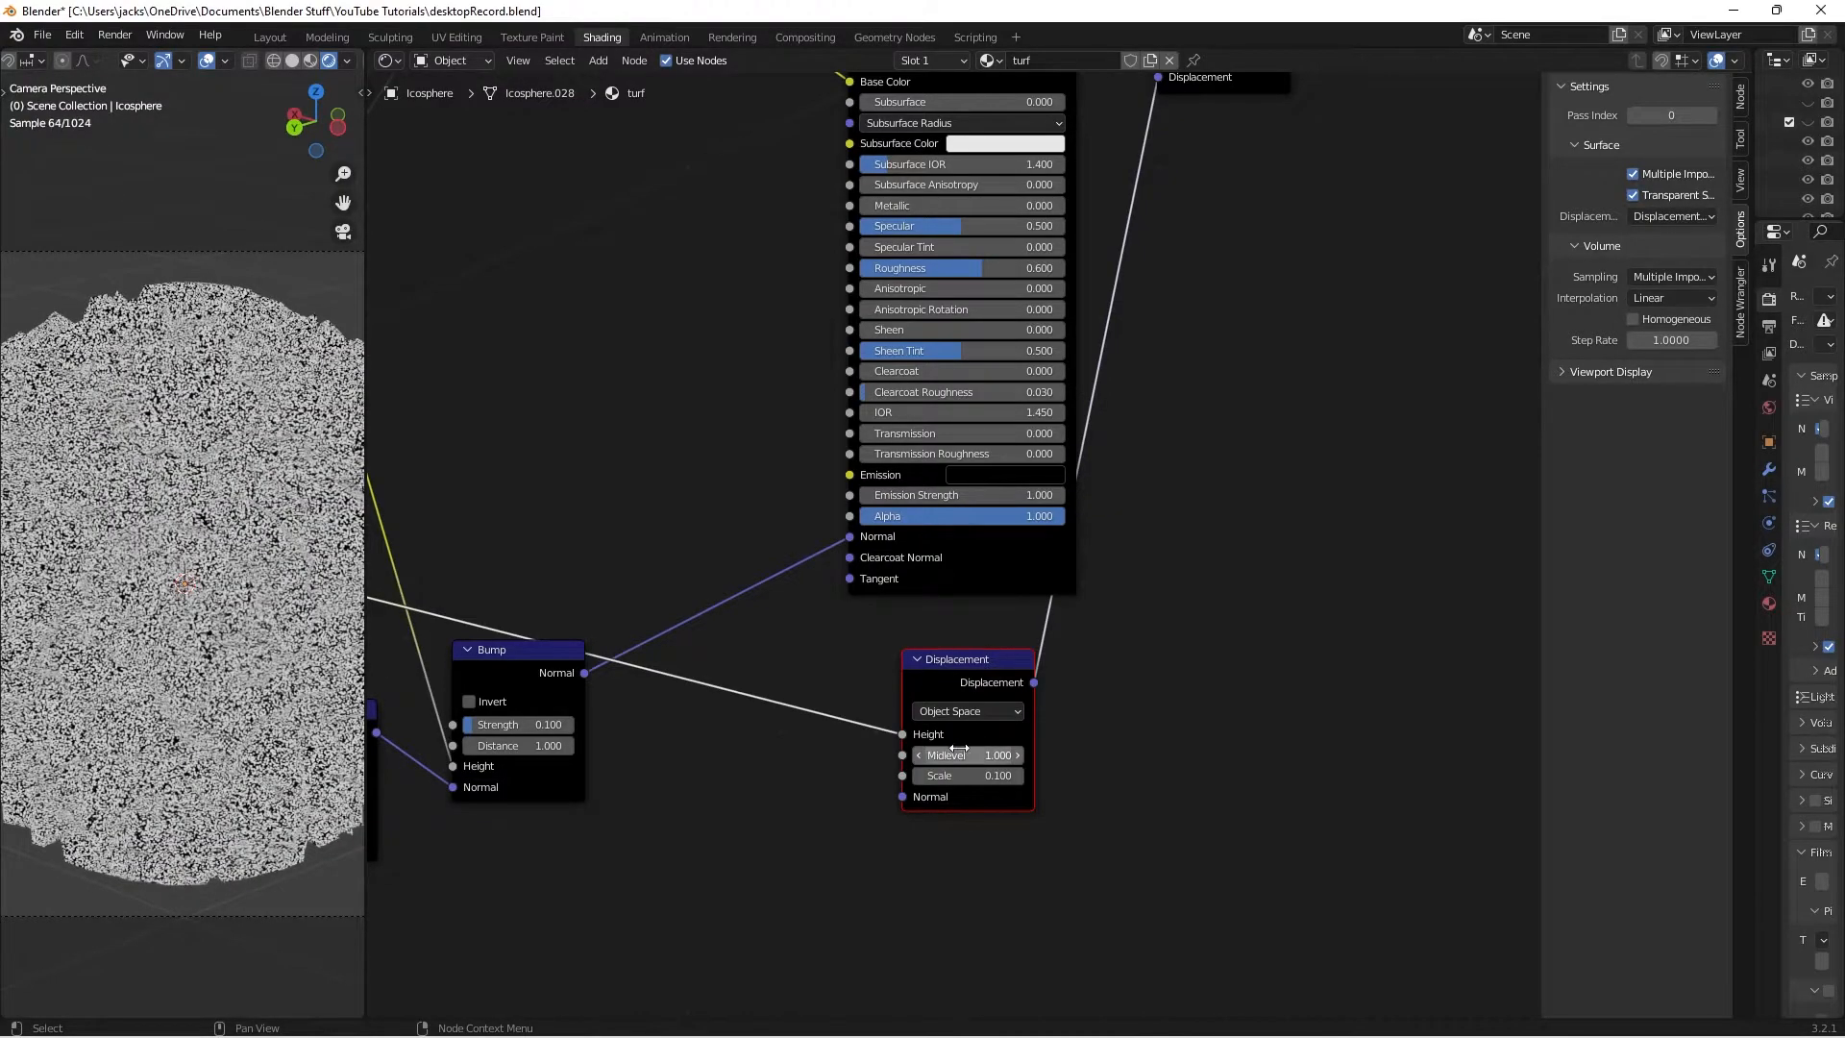
{"action": "type", "text": "0.5"}
{"action": "key", "text": "Return"}
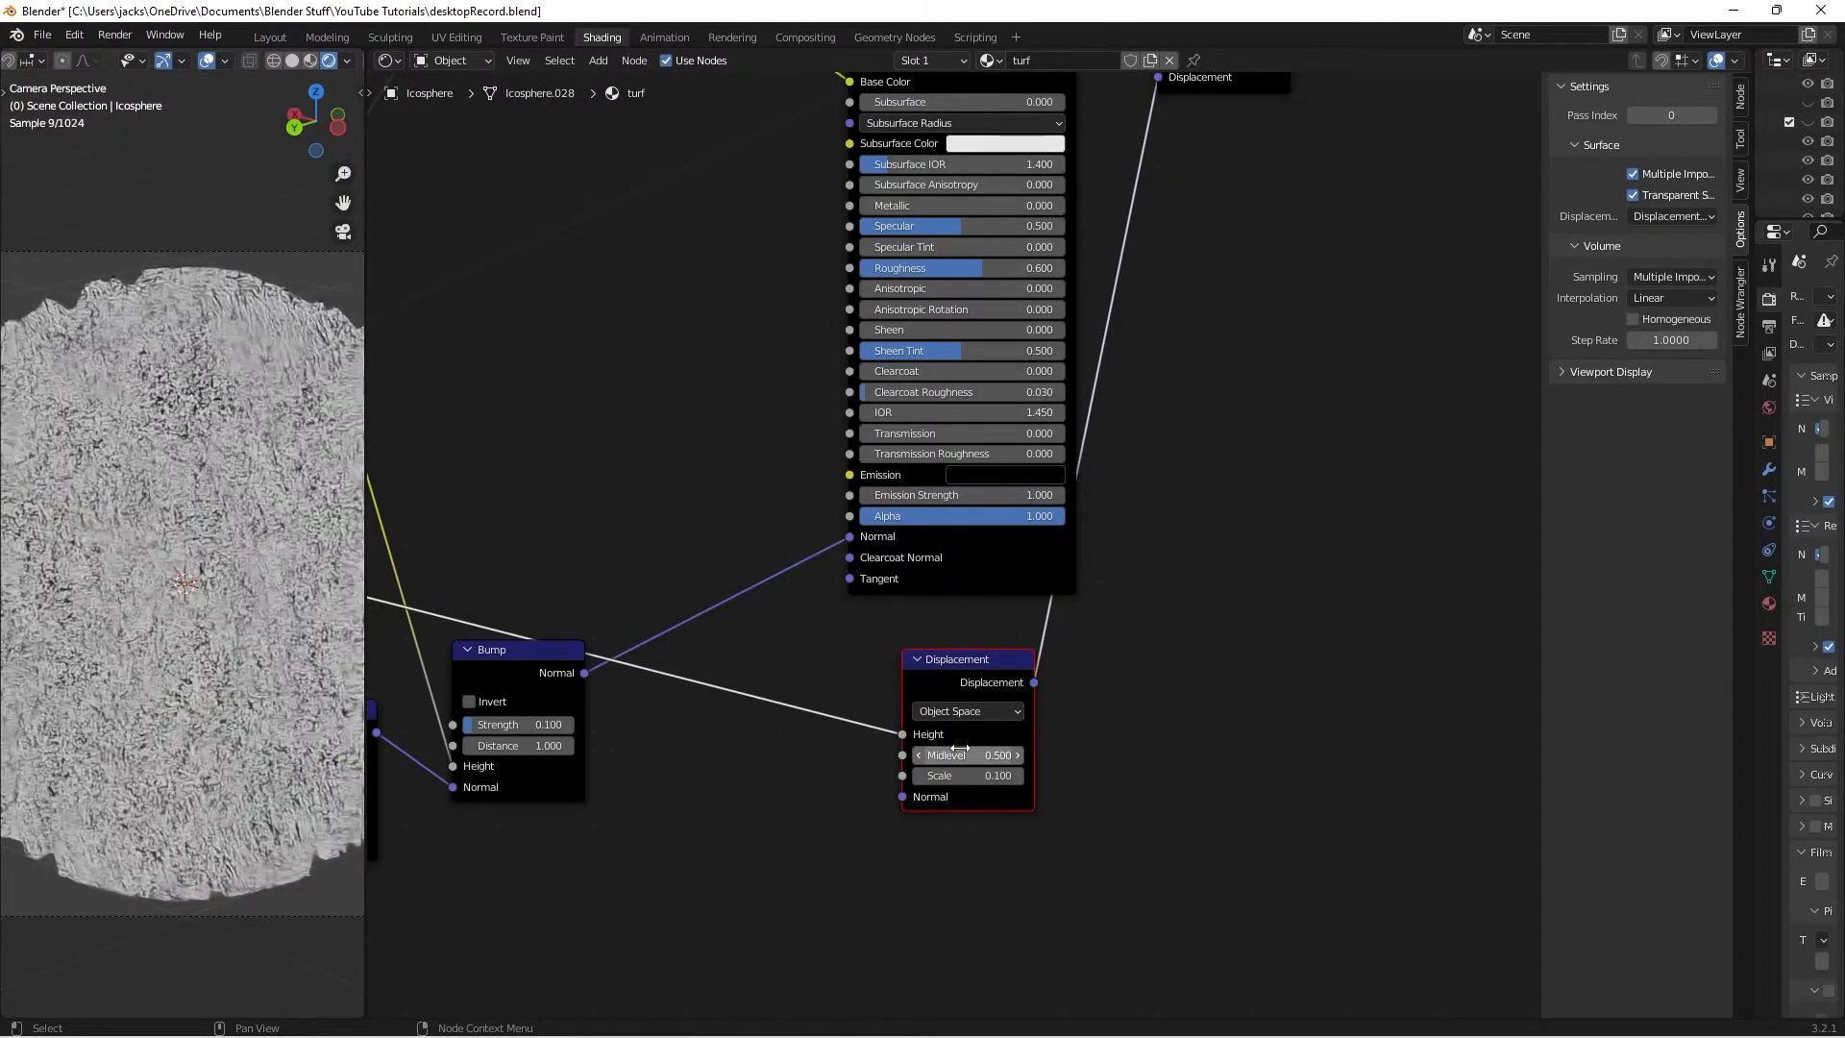
Save the file and route the Principled BSDF back to the Material Output's Surface for preview
{"action": "key", "text": "ctrl+s"}
{"action": "left_click", "coordinate": [1007, 557]}
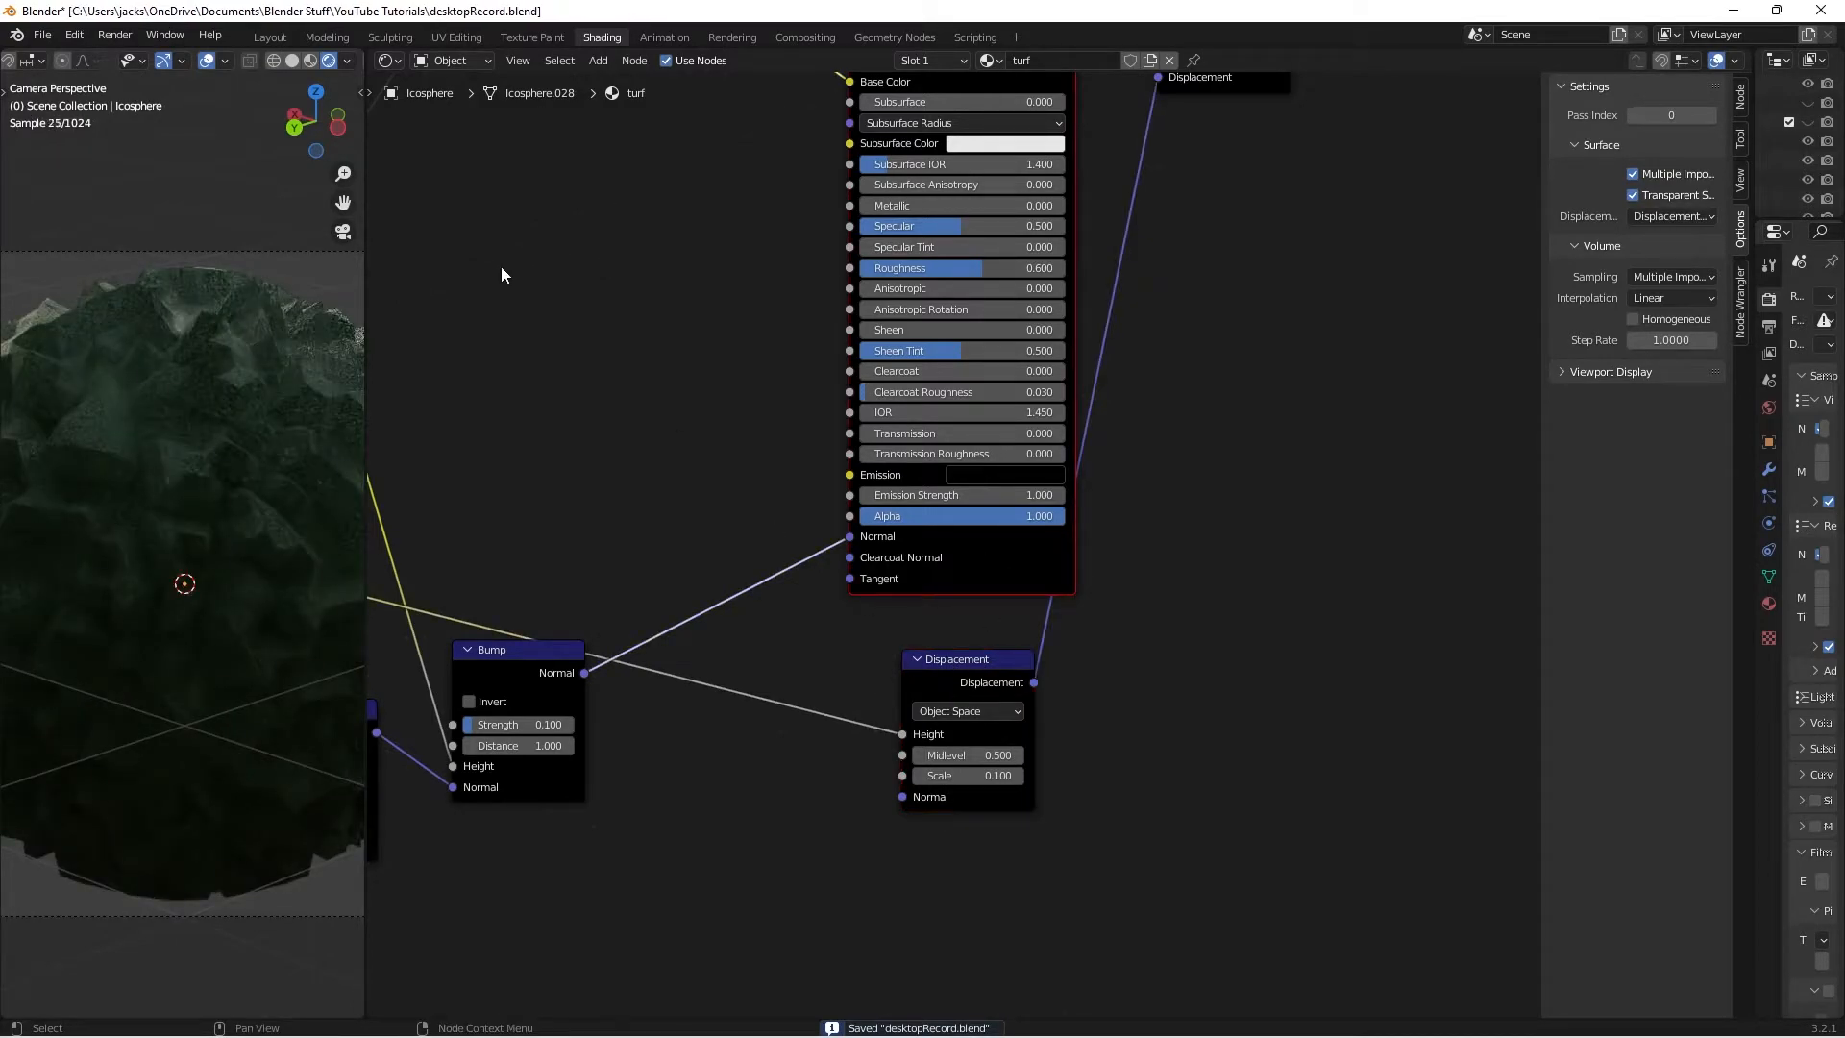
In the Layout workspace, add a Subdivision Surface modifier to the icosphere and enable Adaptive Subdivision
{"action": "left_click", "coordinate": [291, 39]}
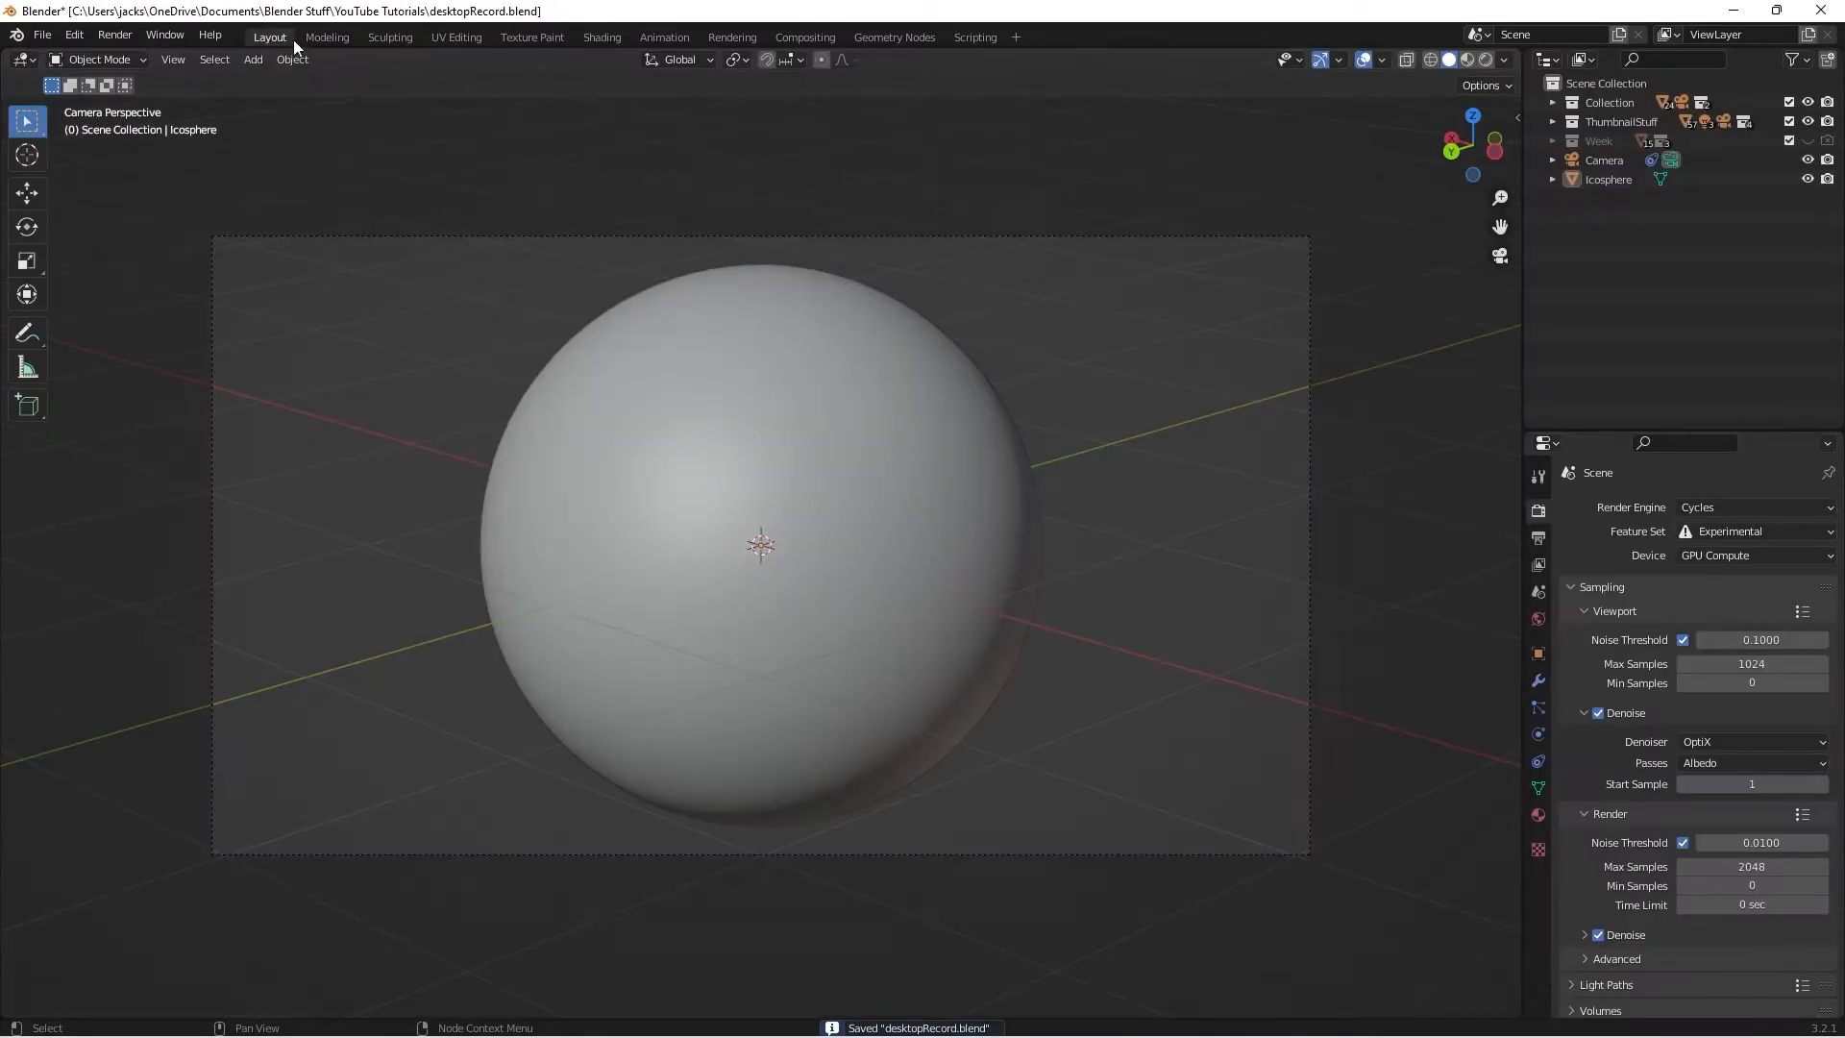
{"action": "left_click", "coordinate": [712, 454]}
{"action": "left_click", "coordinate": [1538, 681]}
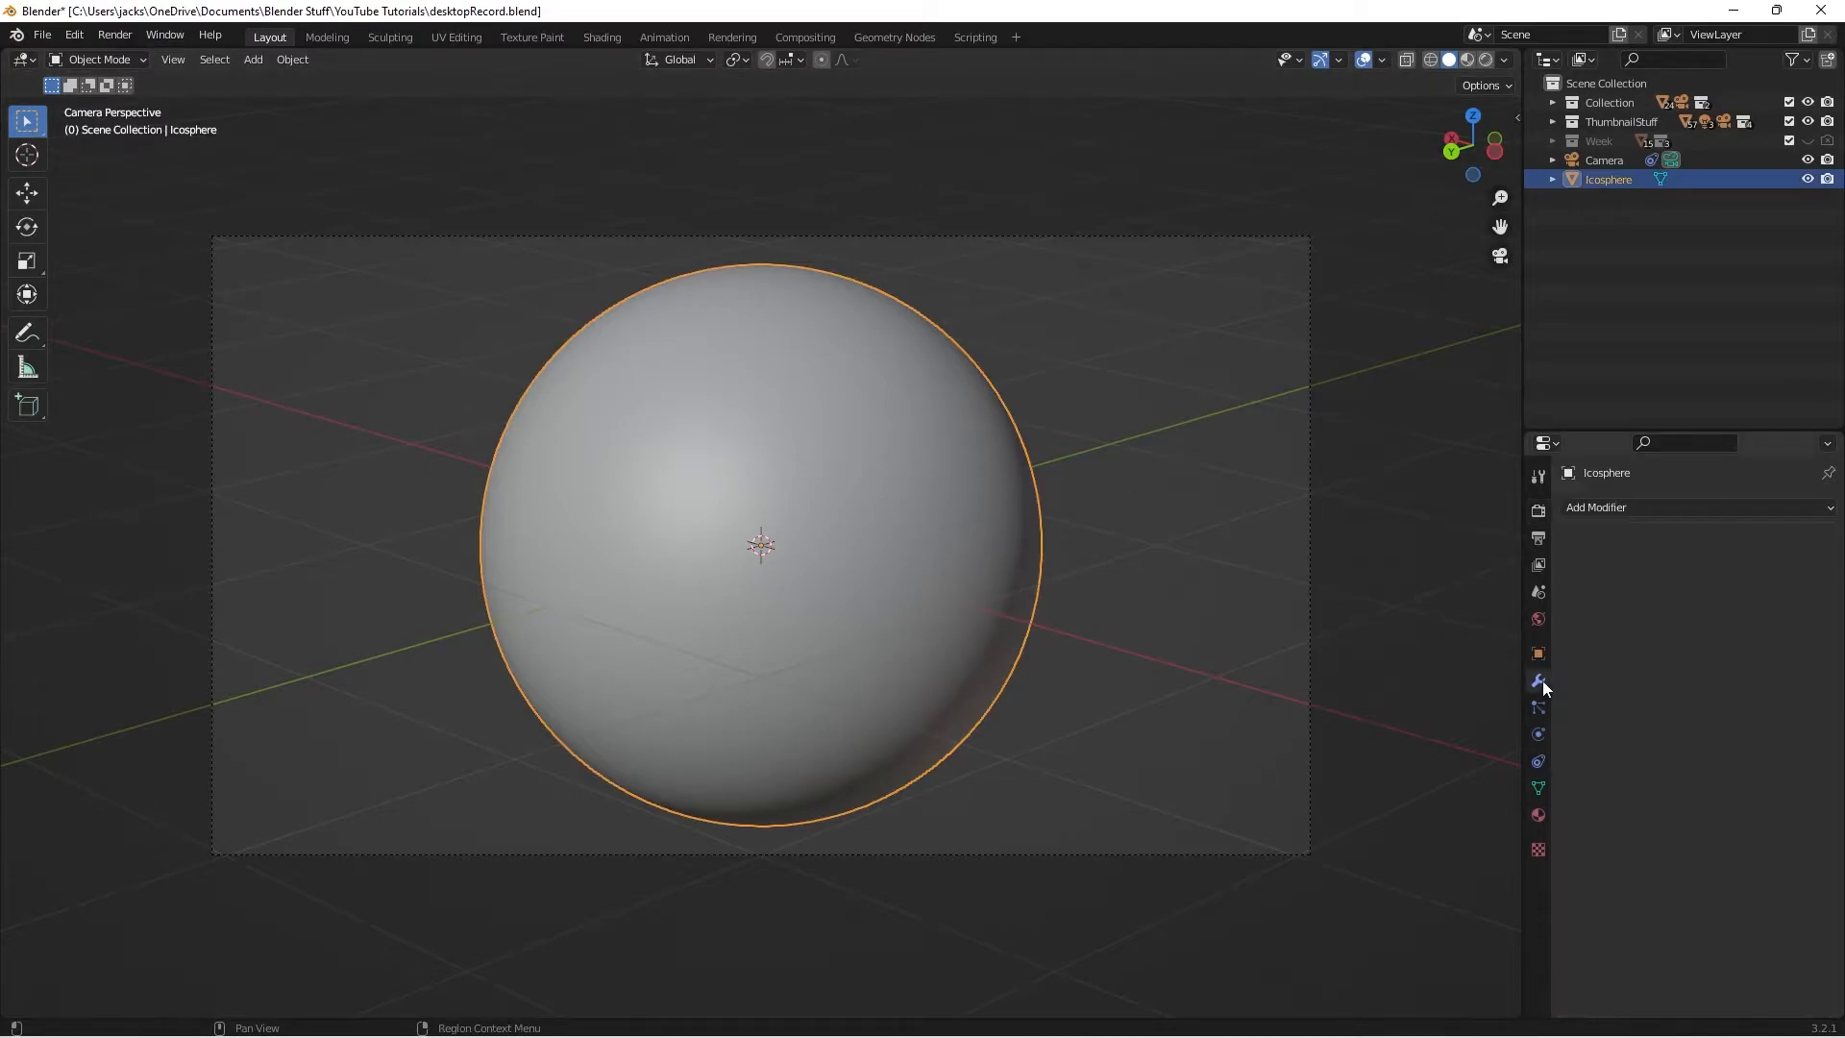
{"action": "left_click", "coordinate": [1631, 506]}
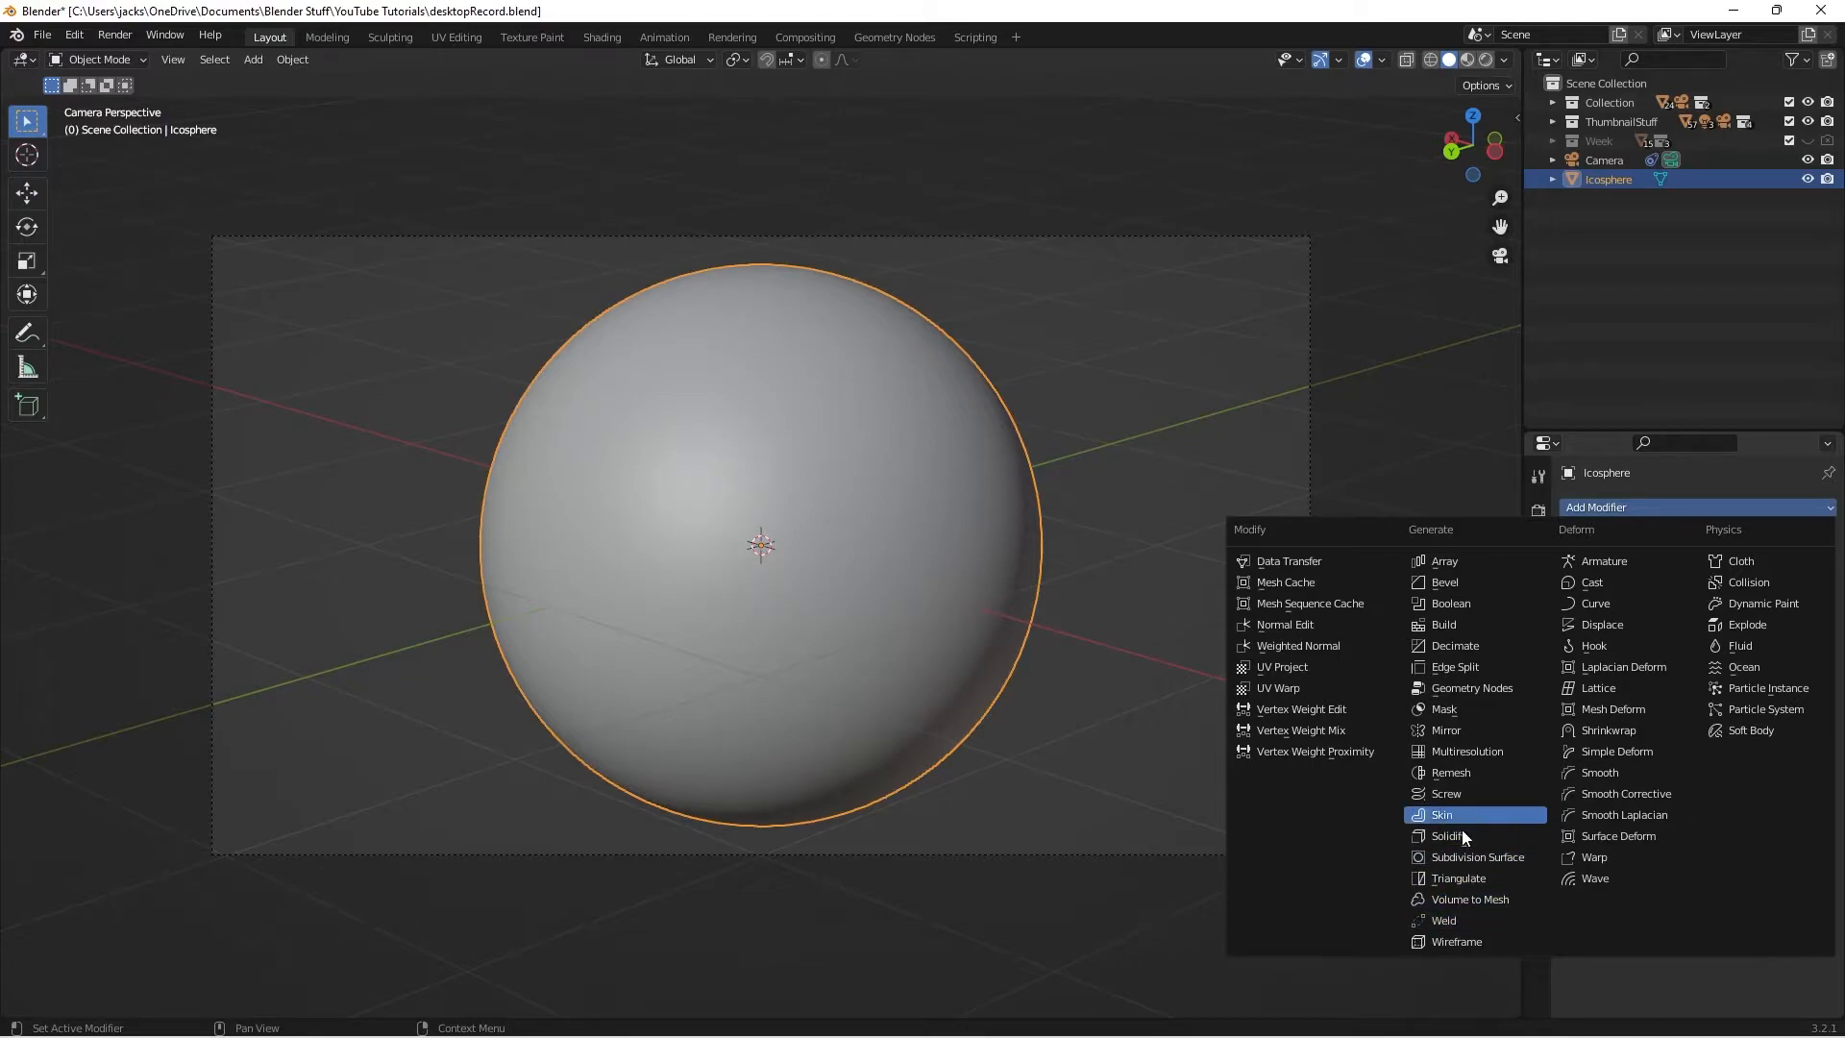
{"action": "key", "text": "Return"}
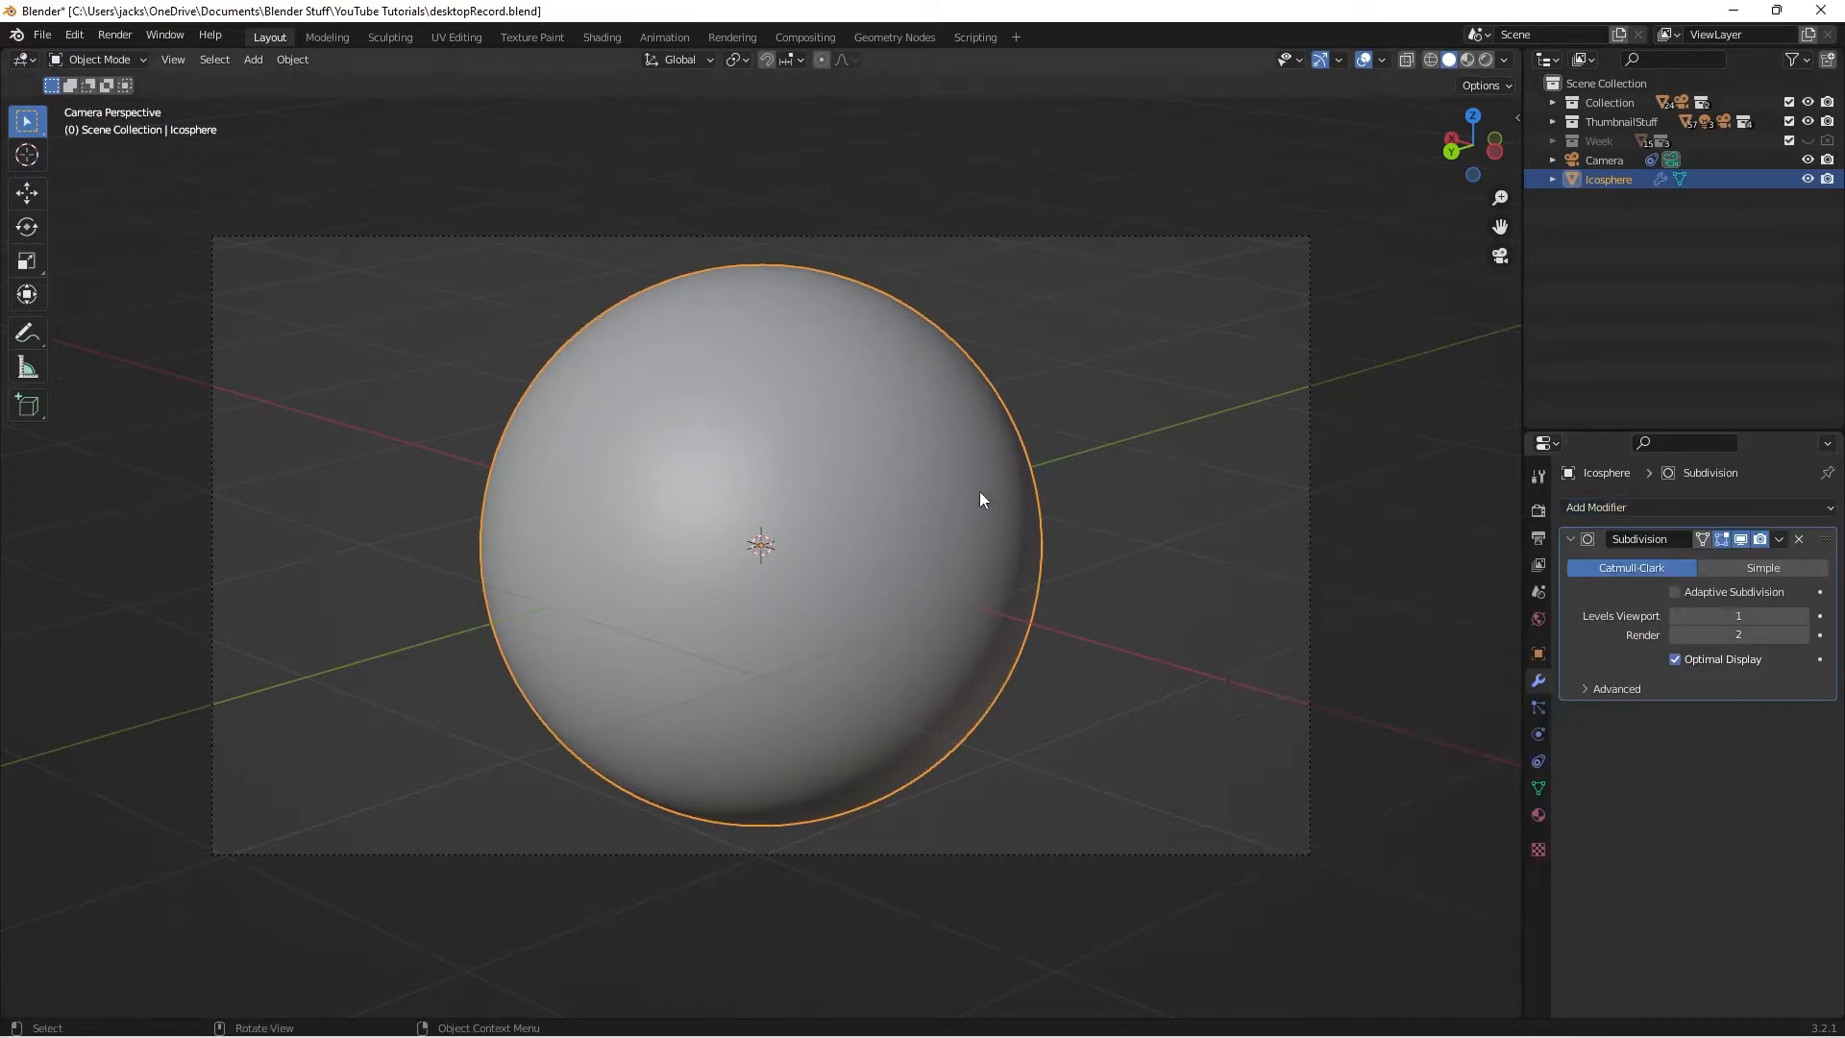
{"action": "left_click", "coordinate": [1676, 592]}
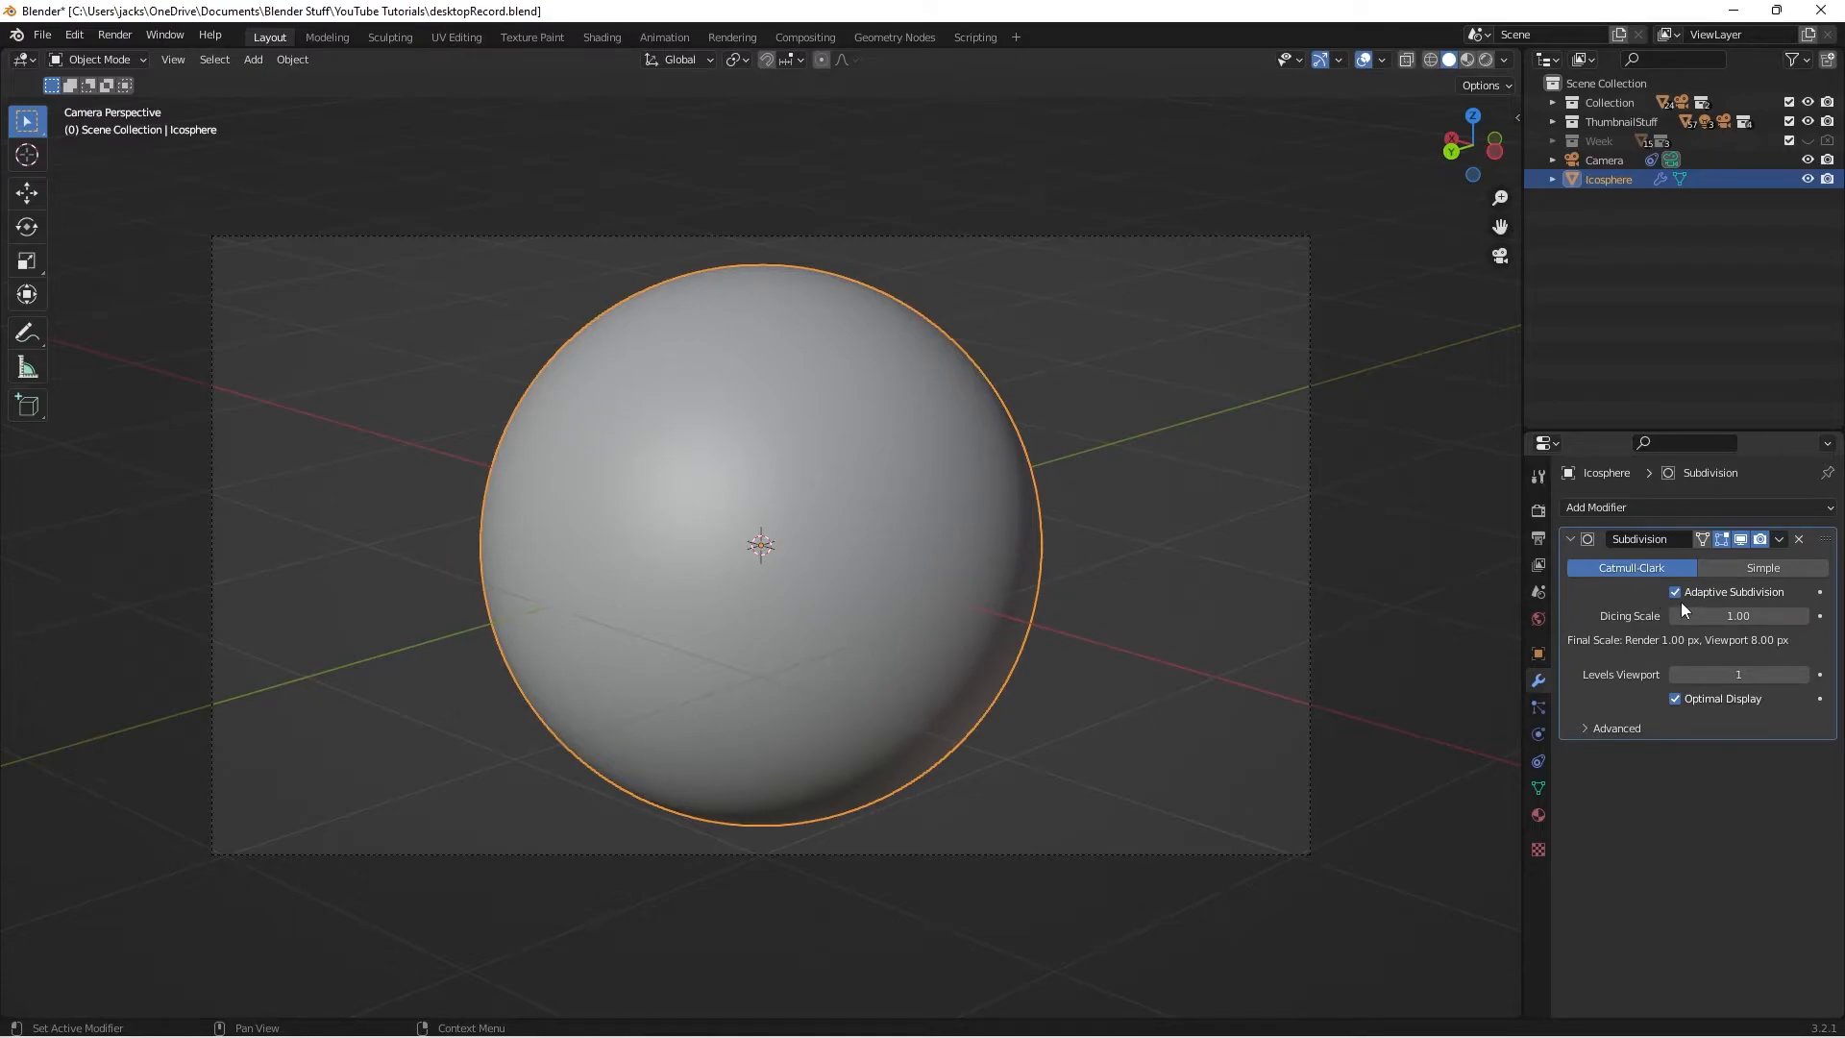
Choose the Experimental feature set for the Cycles render engine, deselect the icosphere and save the file
{"action": "left_click", "coordinate": [1537, 510]}
{"action": "left_click", "coordinate": [1763, 533]}
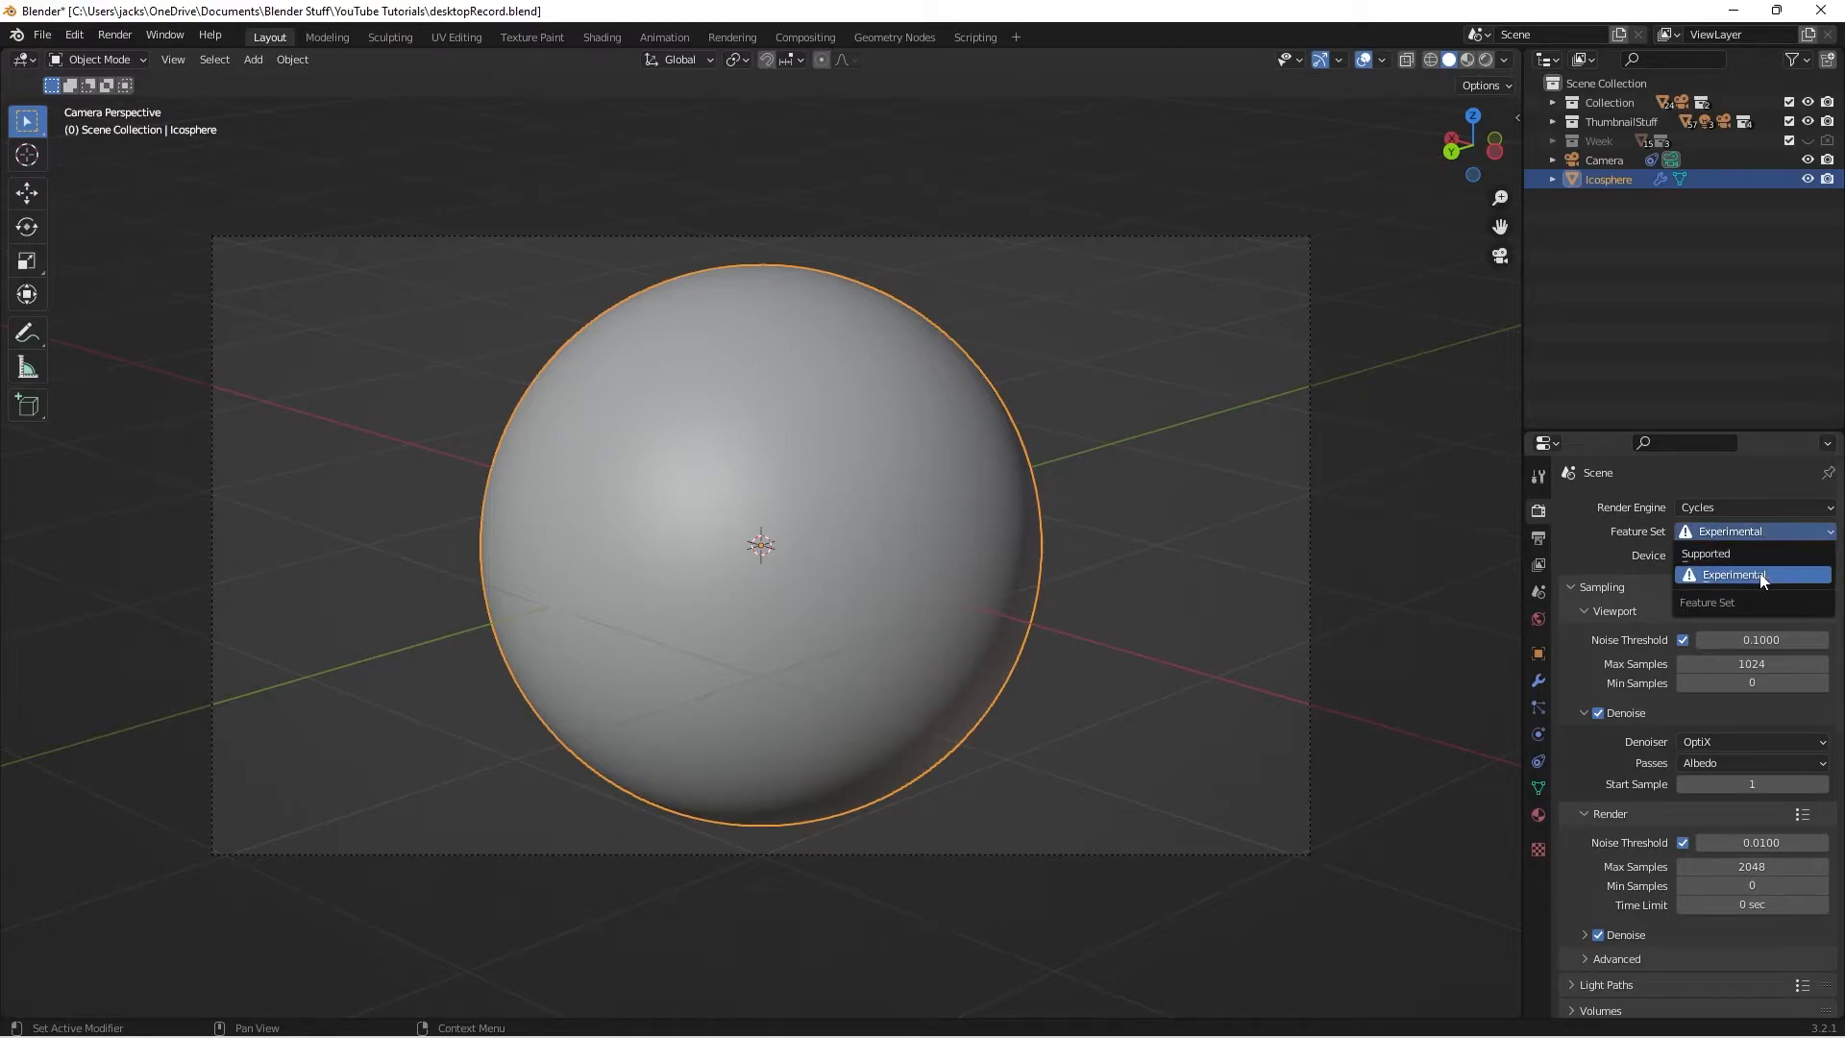
{"action": "left_click", "coordinate": [1761, 577]}
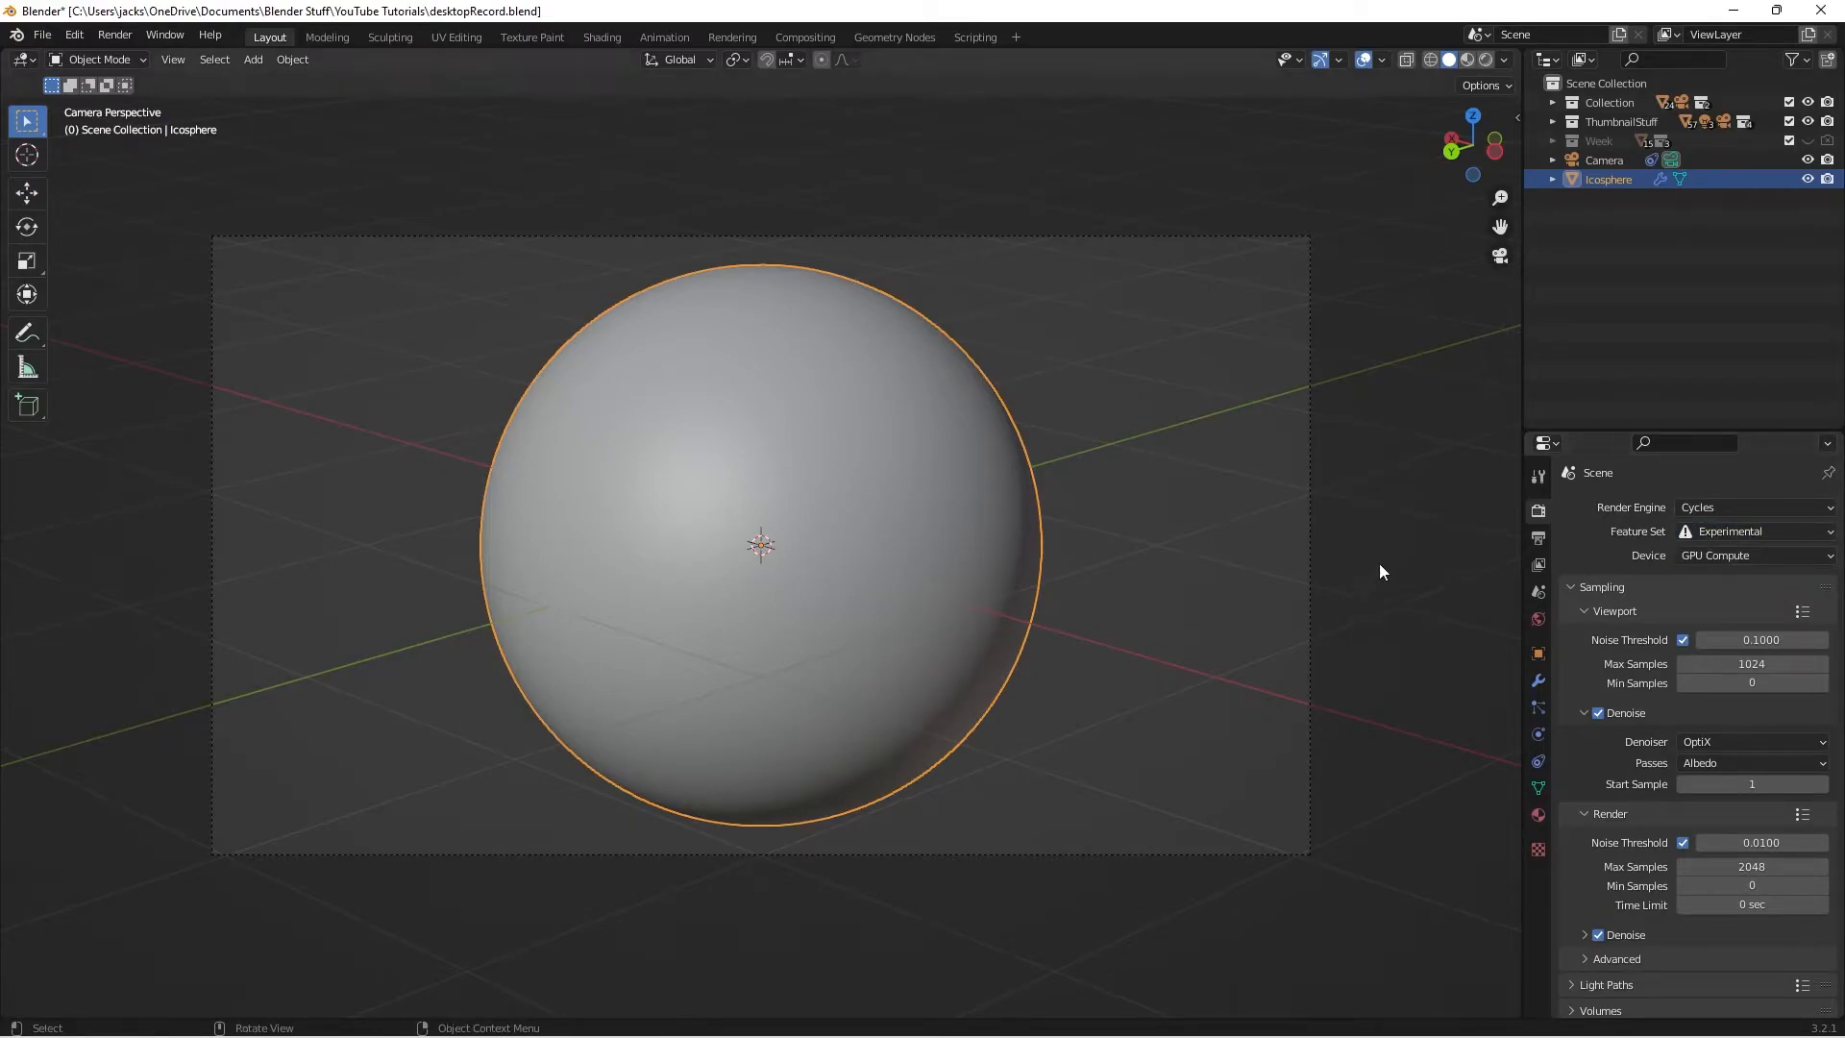
{"action": "left_click", "coordinate": [1196, 624]}
{"action": "key", "text": "ctrl+s"}
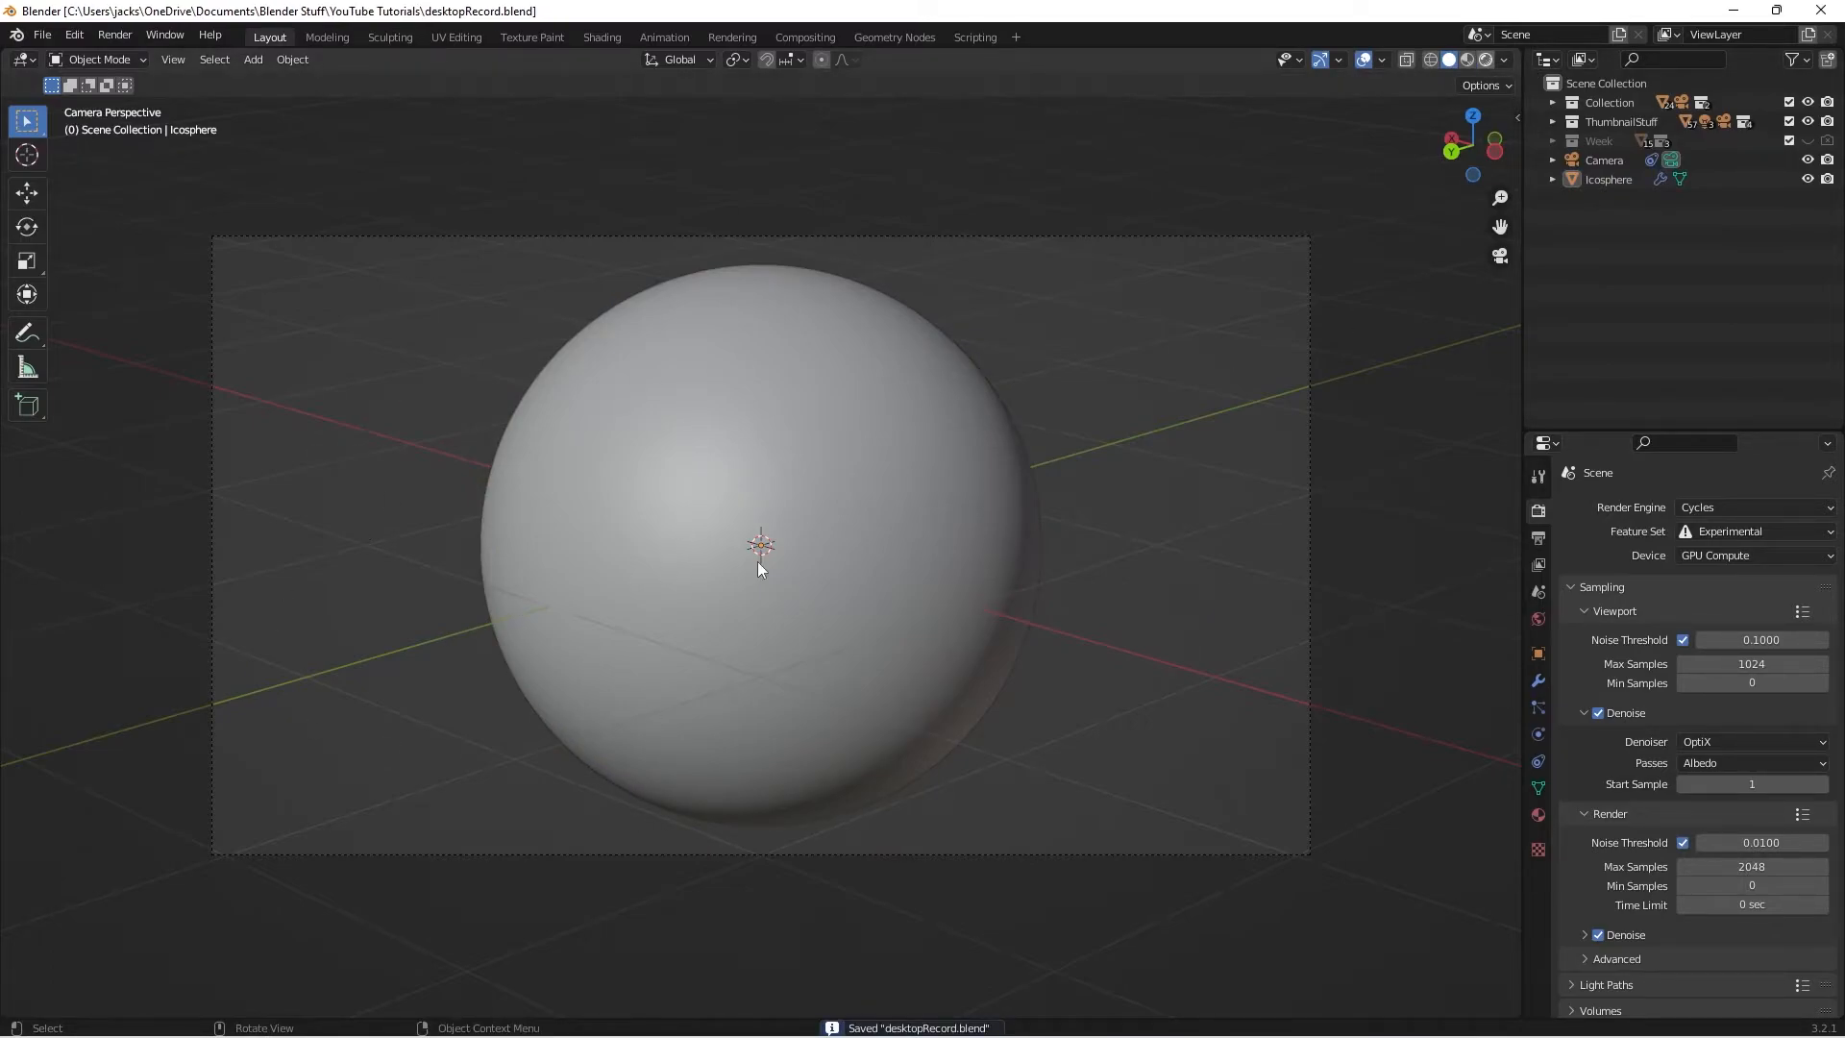
Switch the viewport to Rendered shading to preview the displaced turf on the icosphere
{"action": "key", "text": "z"}
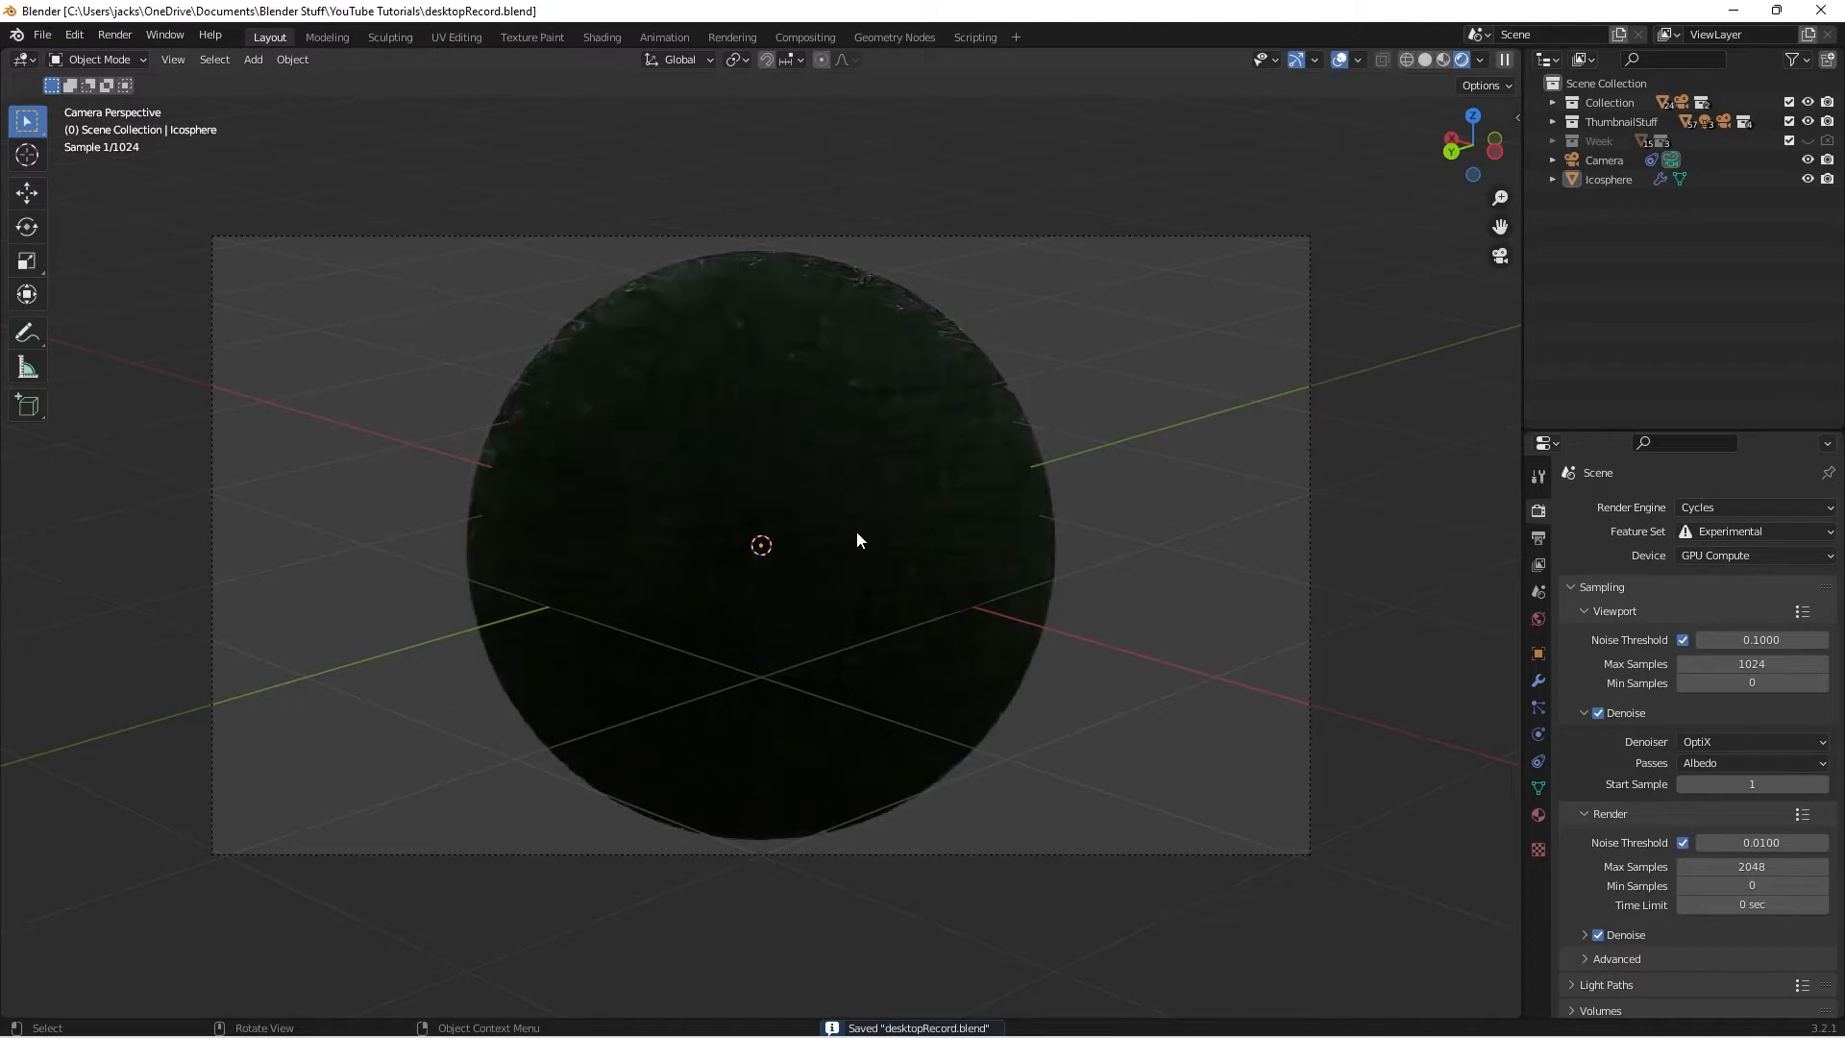
{"action": "left_click", "coordinate": [857, 538]}
{"action": "left_click", "coordinate": [1139, 629]}
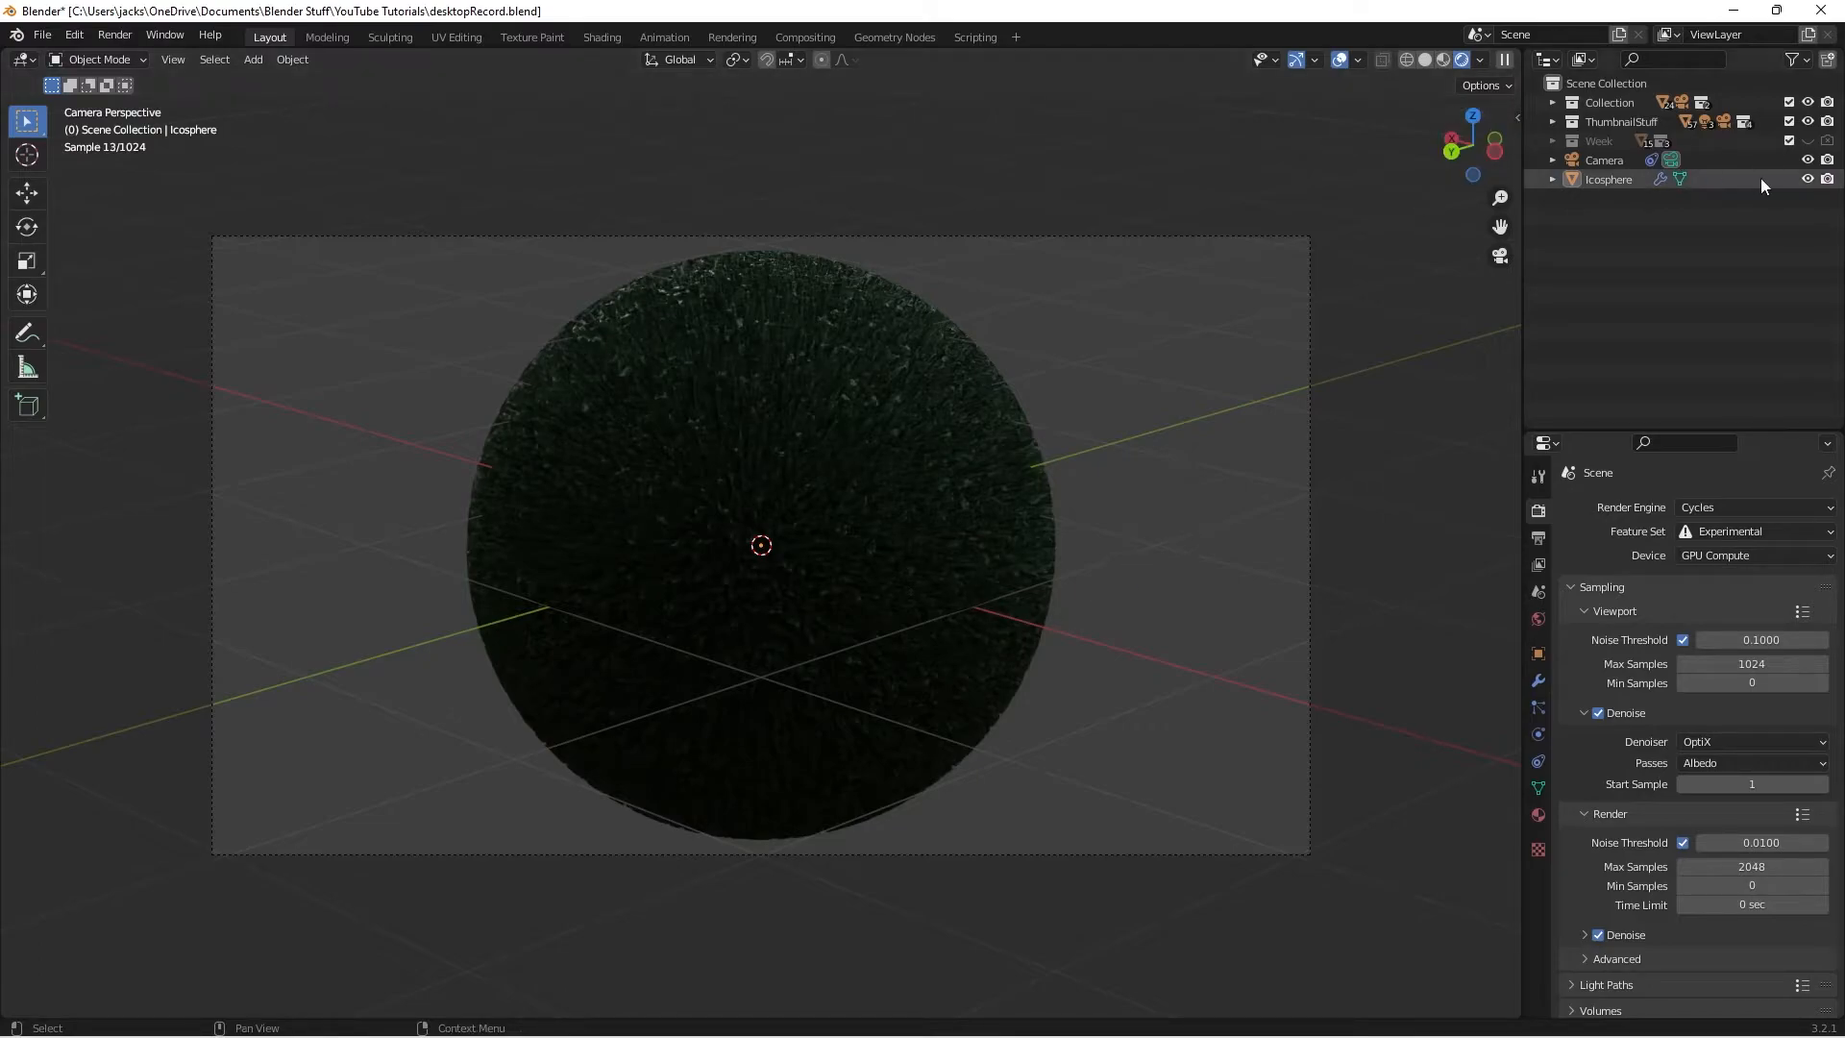
Hide the icosphere in the viewport and add a 2 m plane at the world origin
{"action": "left_click", "coordinate": [1808, 180]}
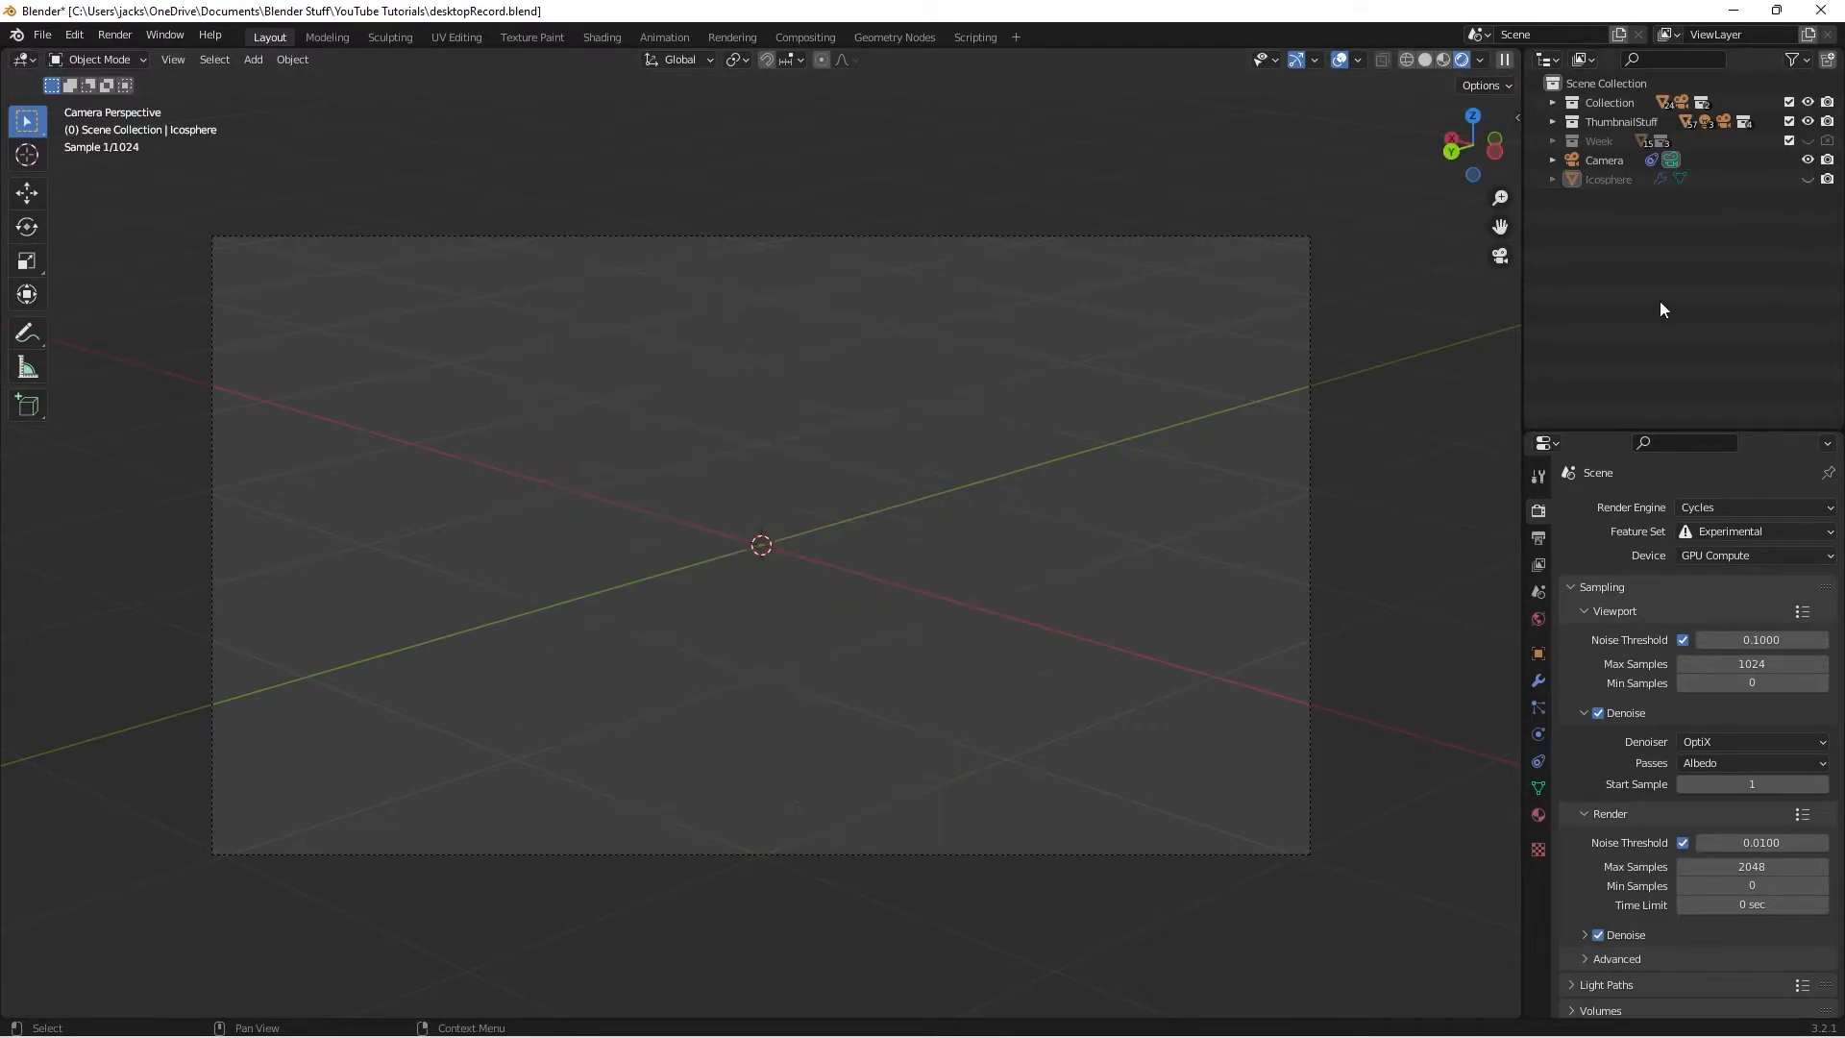
{"action": "key", "text": "shift+a"}
{"action": "mouse_move", "coordinate": [854, 537]}
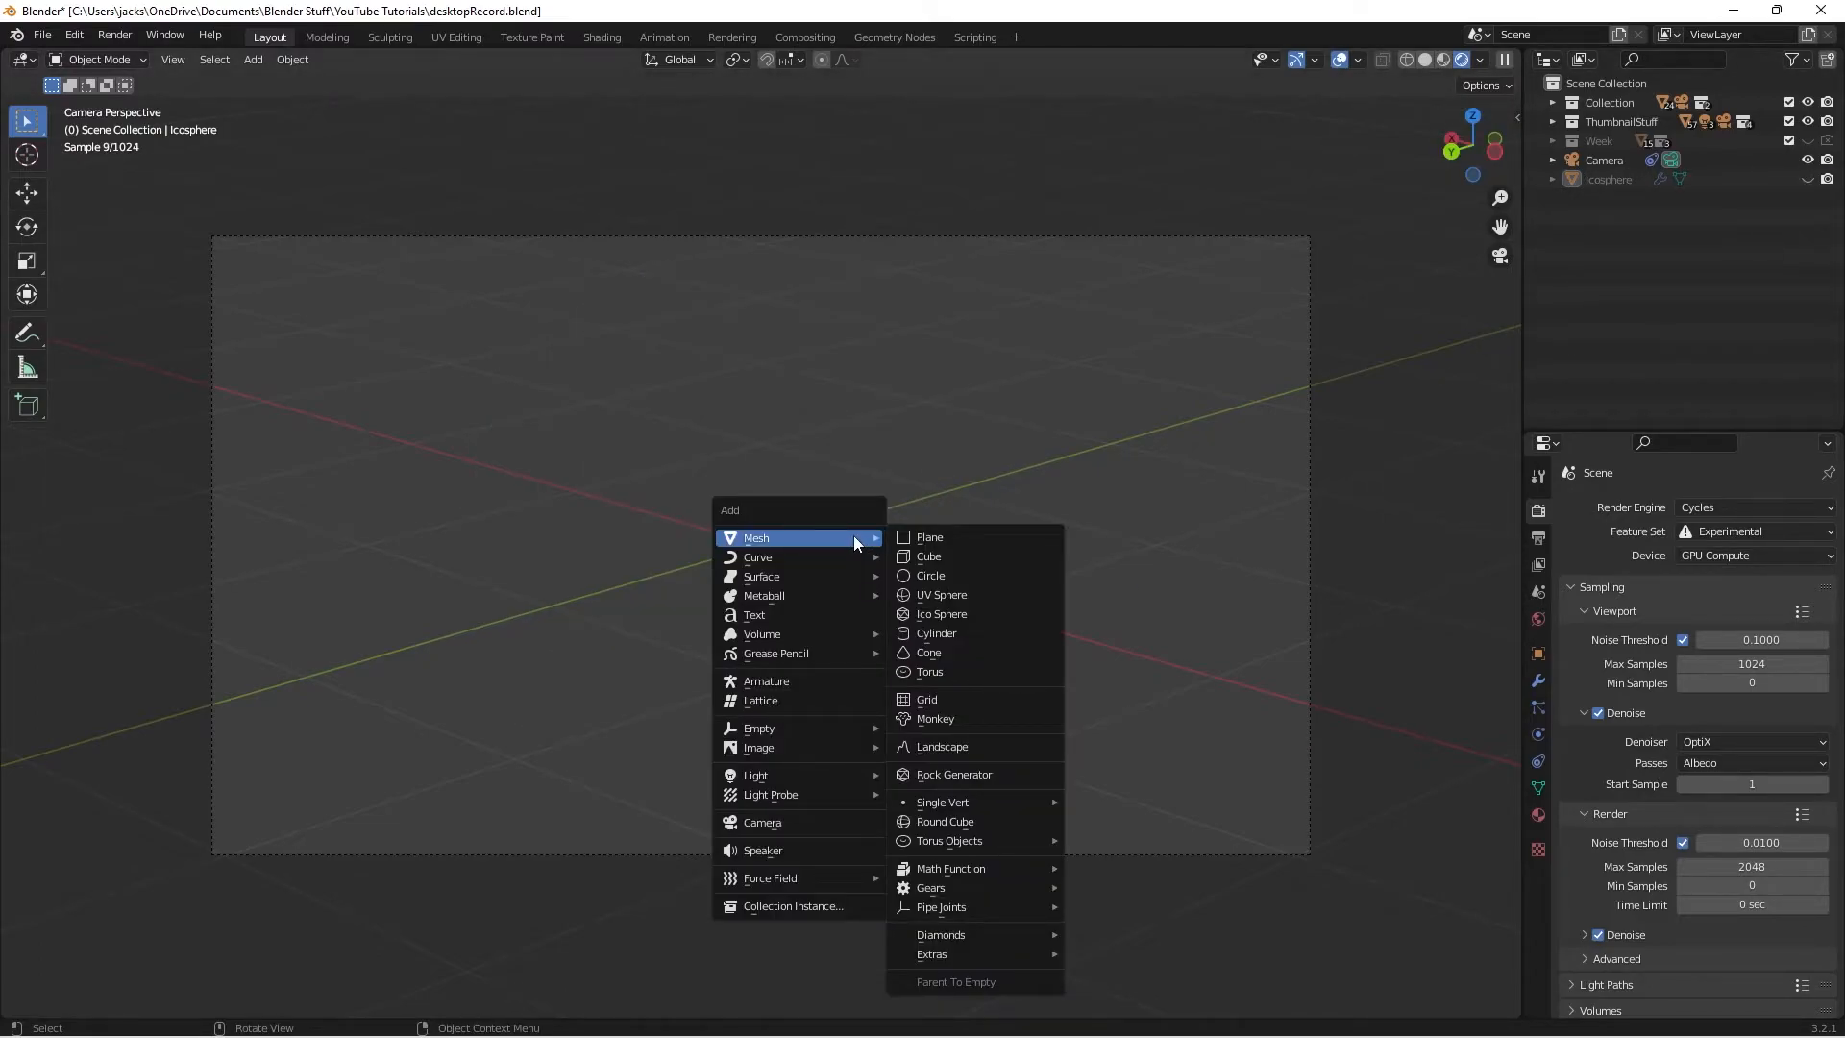
{"action": "left_click", "coordinate": [958, 540]}
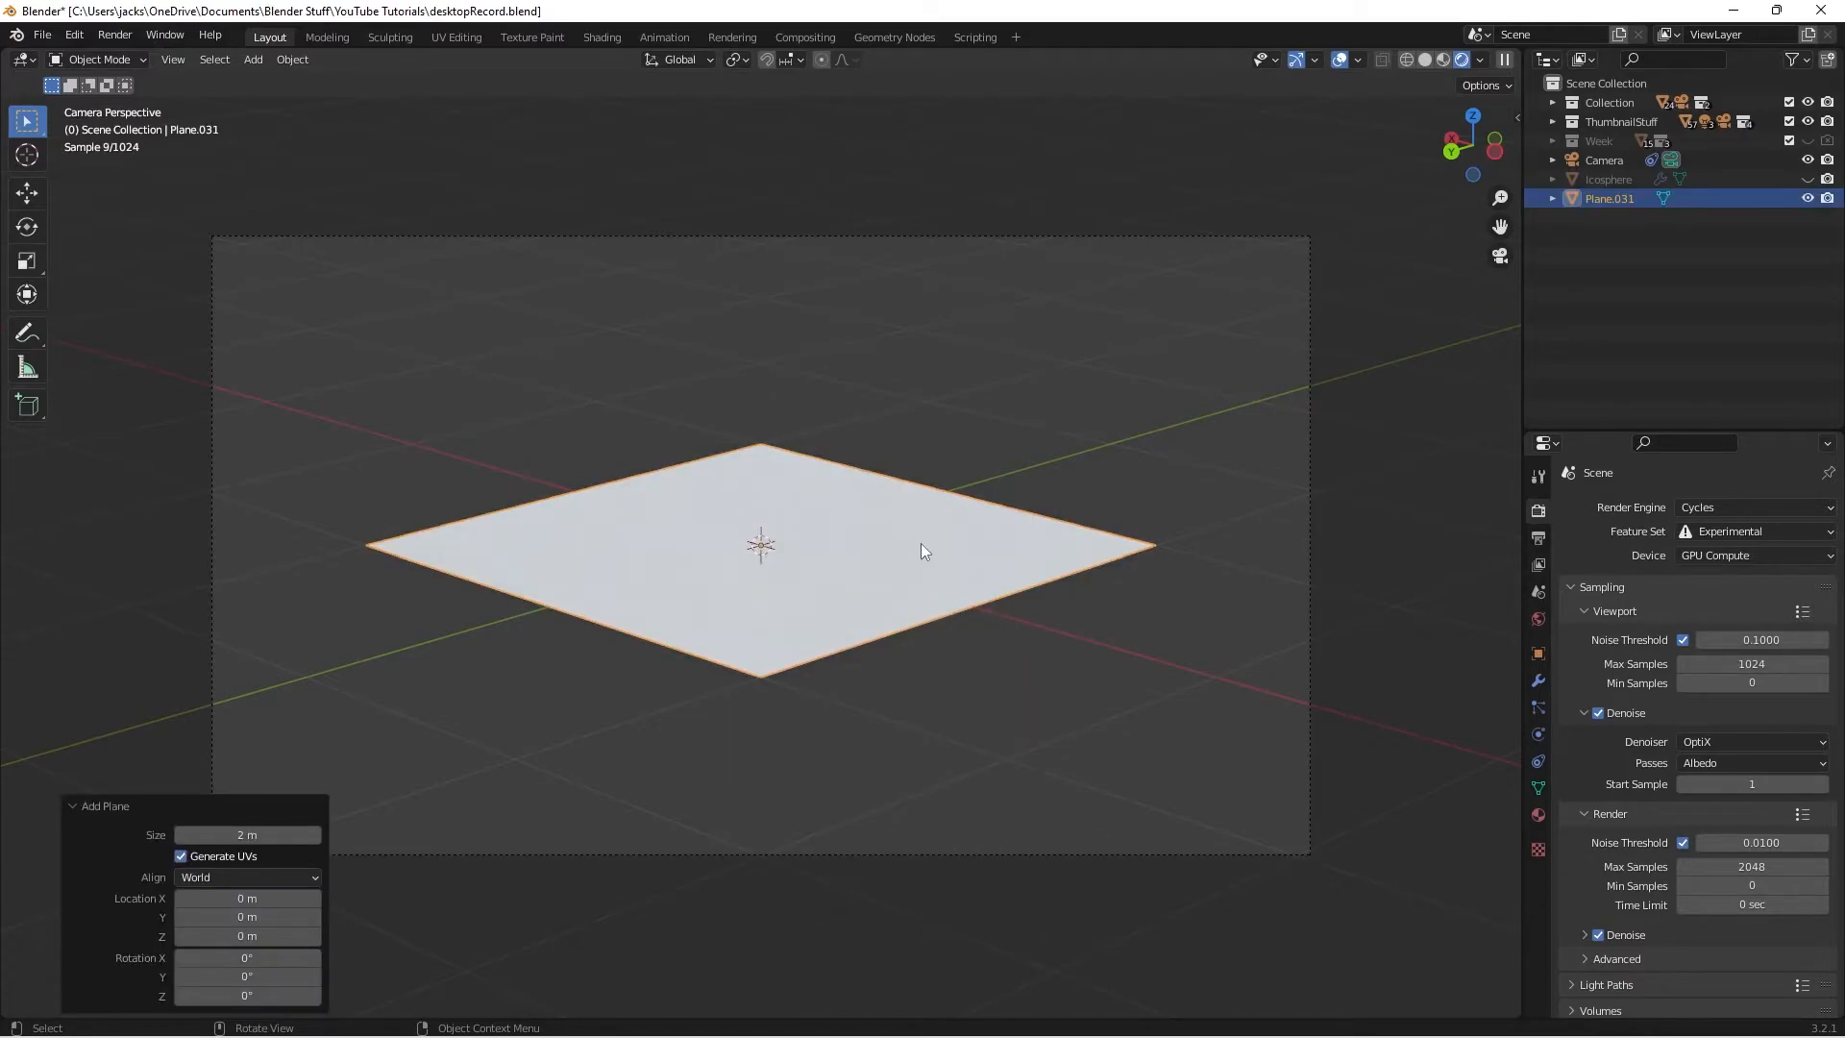
Scale the plane up to about 2.98 times its size and apply its rotation and scale
{"action": "key", "text": "s"}
{"action": "left_click", "coordinate": [1218, 680]}
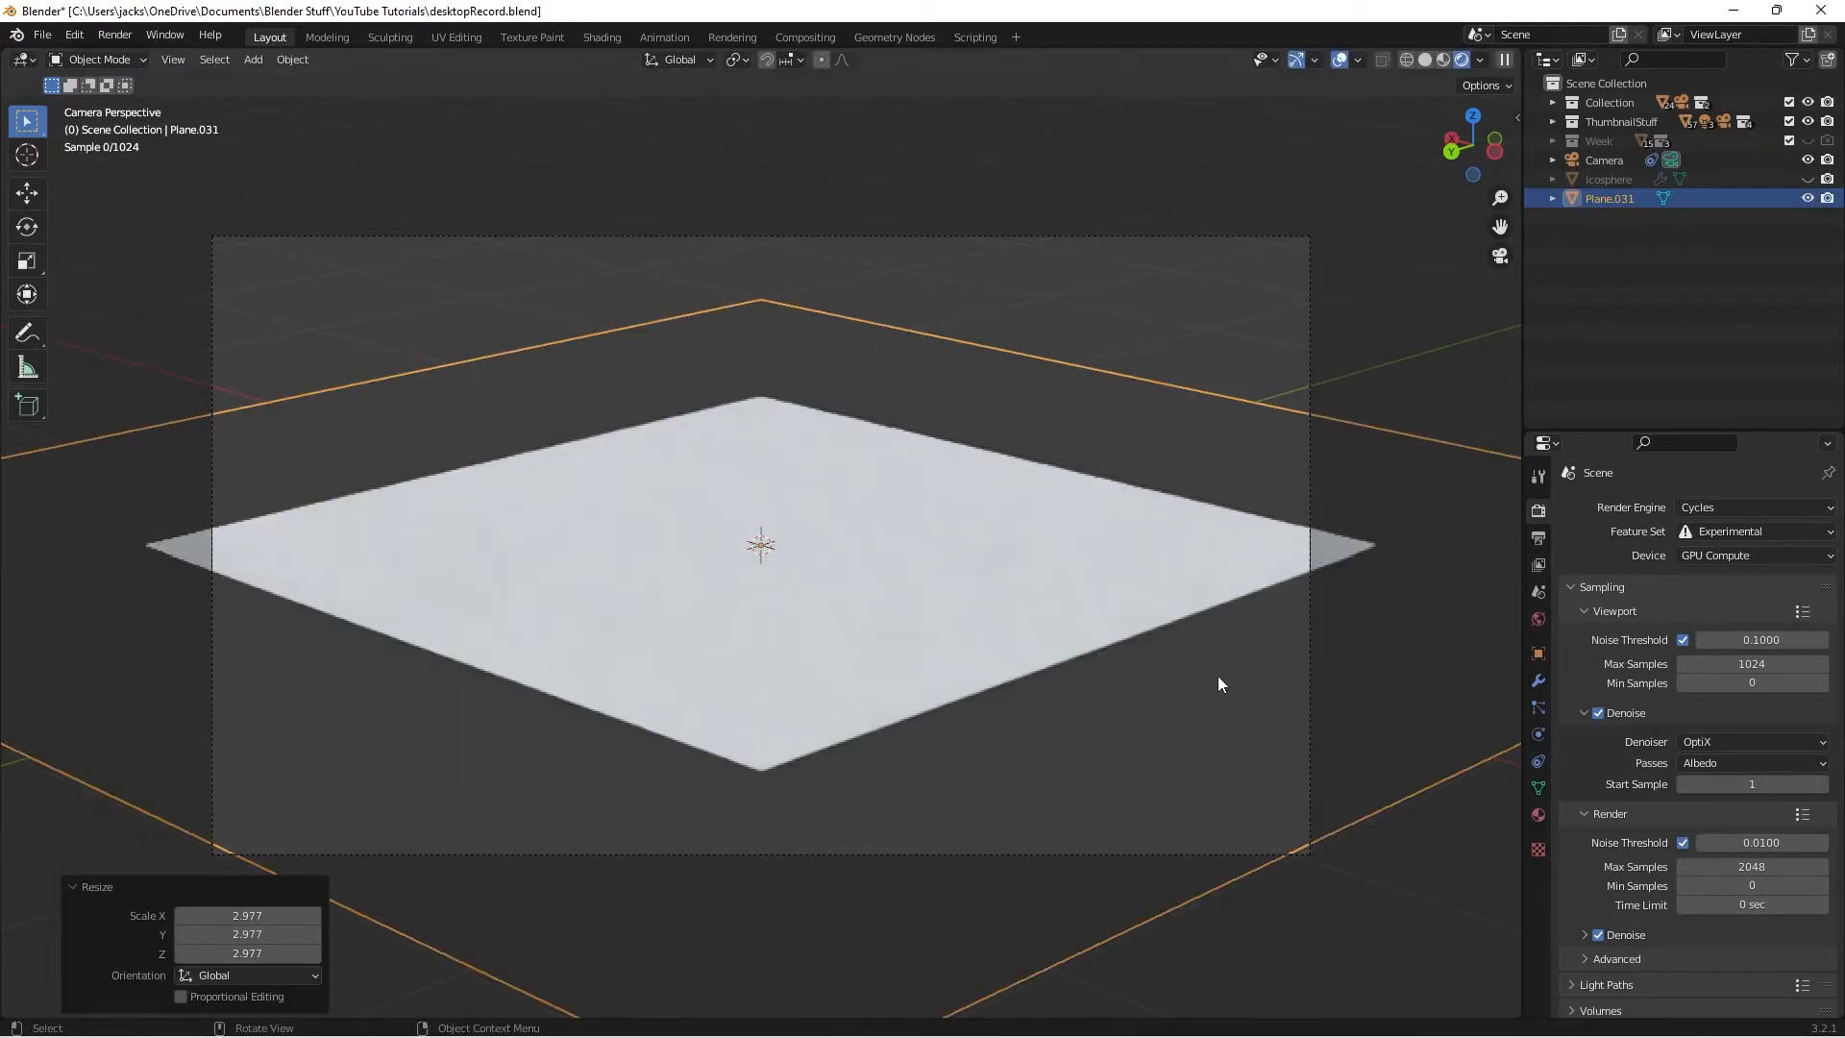
{"action": "key", "text": "ctrl+a"}
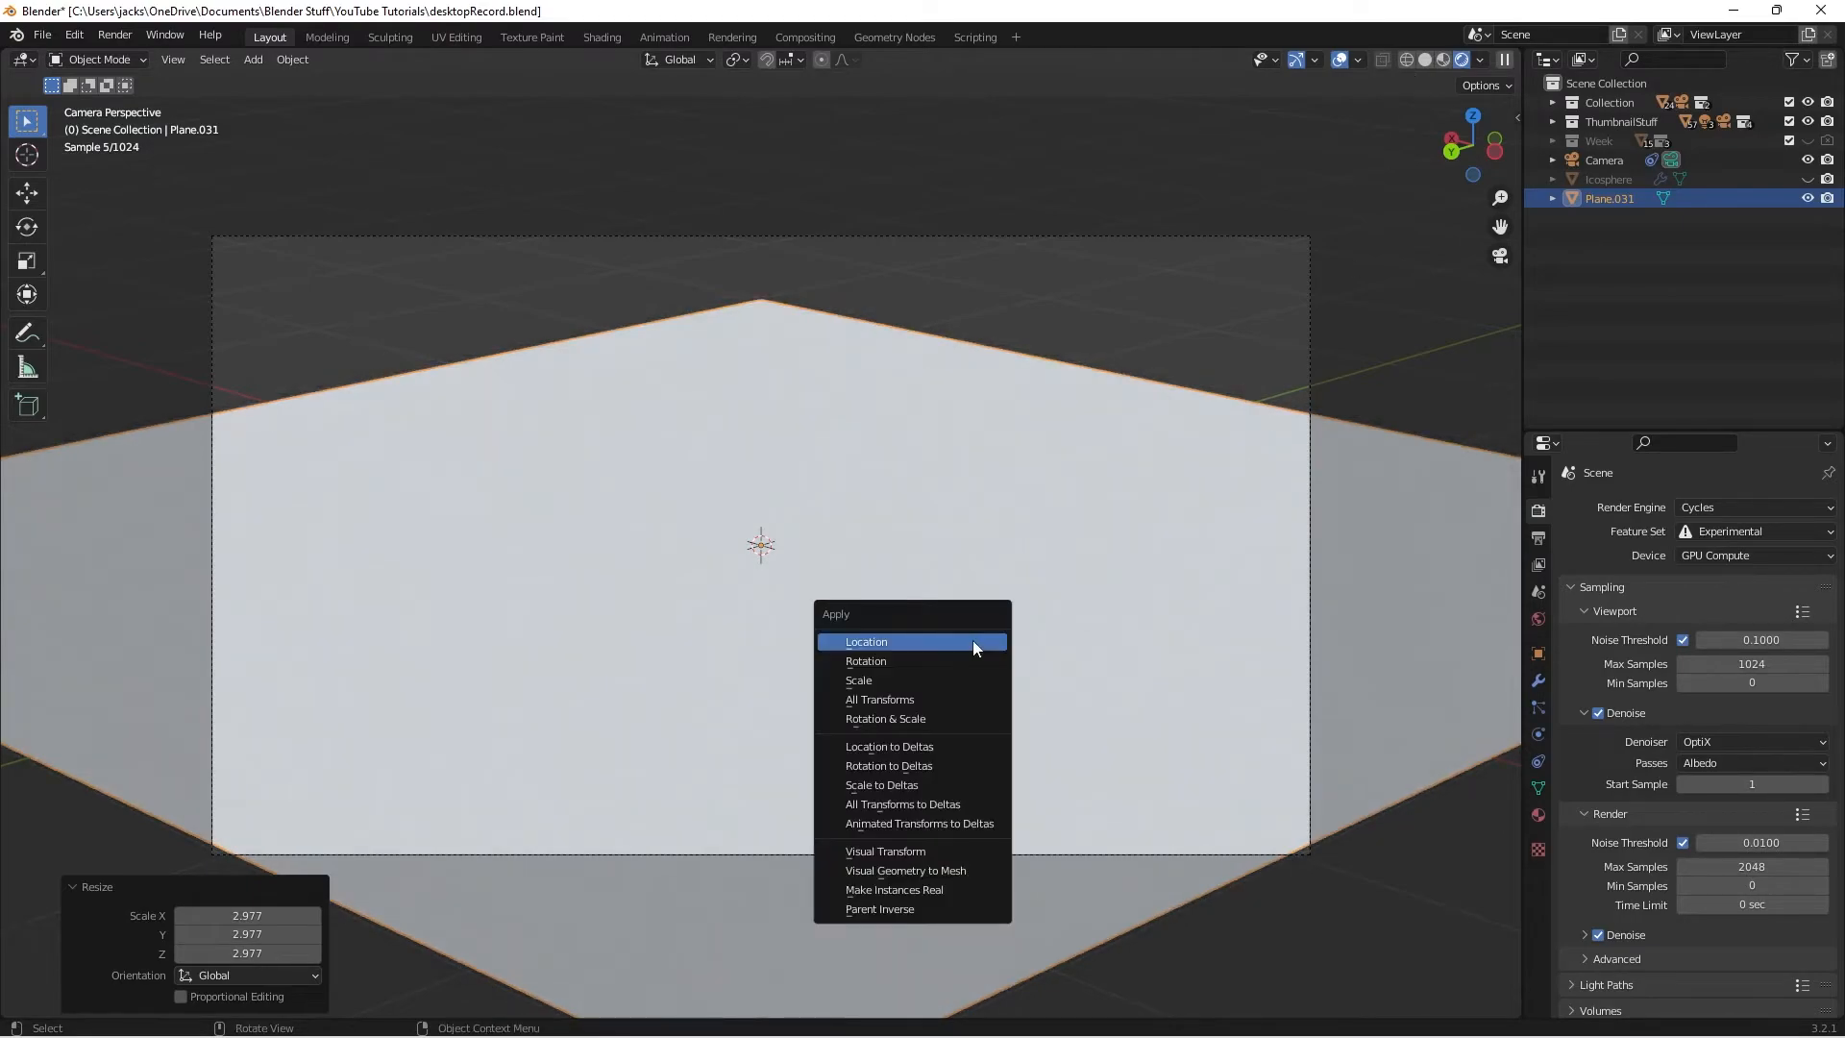
{"action": "left_click", "coordinate": [926, 719]}
Subdivide the plane's face with 10 cuts in Edit Mode and return to Object Mode
{"action": "middle_click_drag", "start_coordinate": [1075, 679], "coordinate": [1049, 683]}
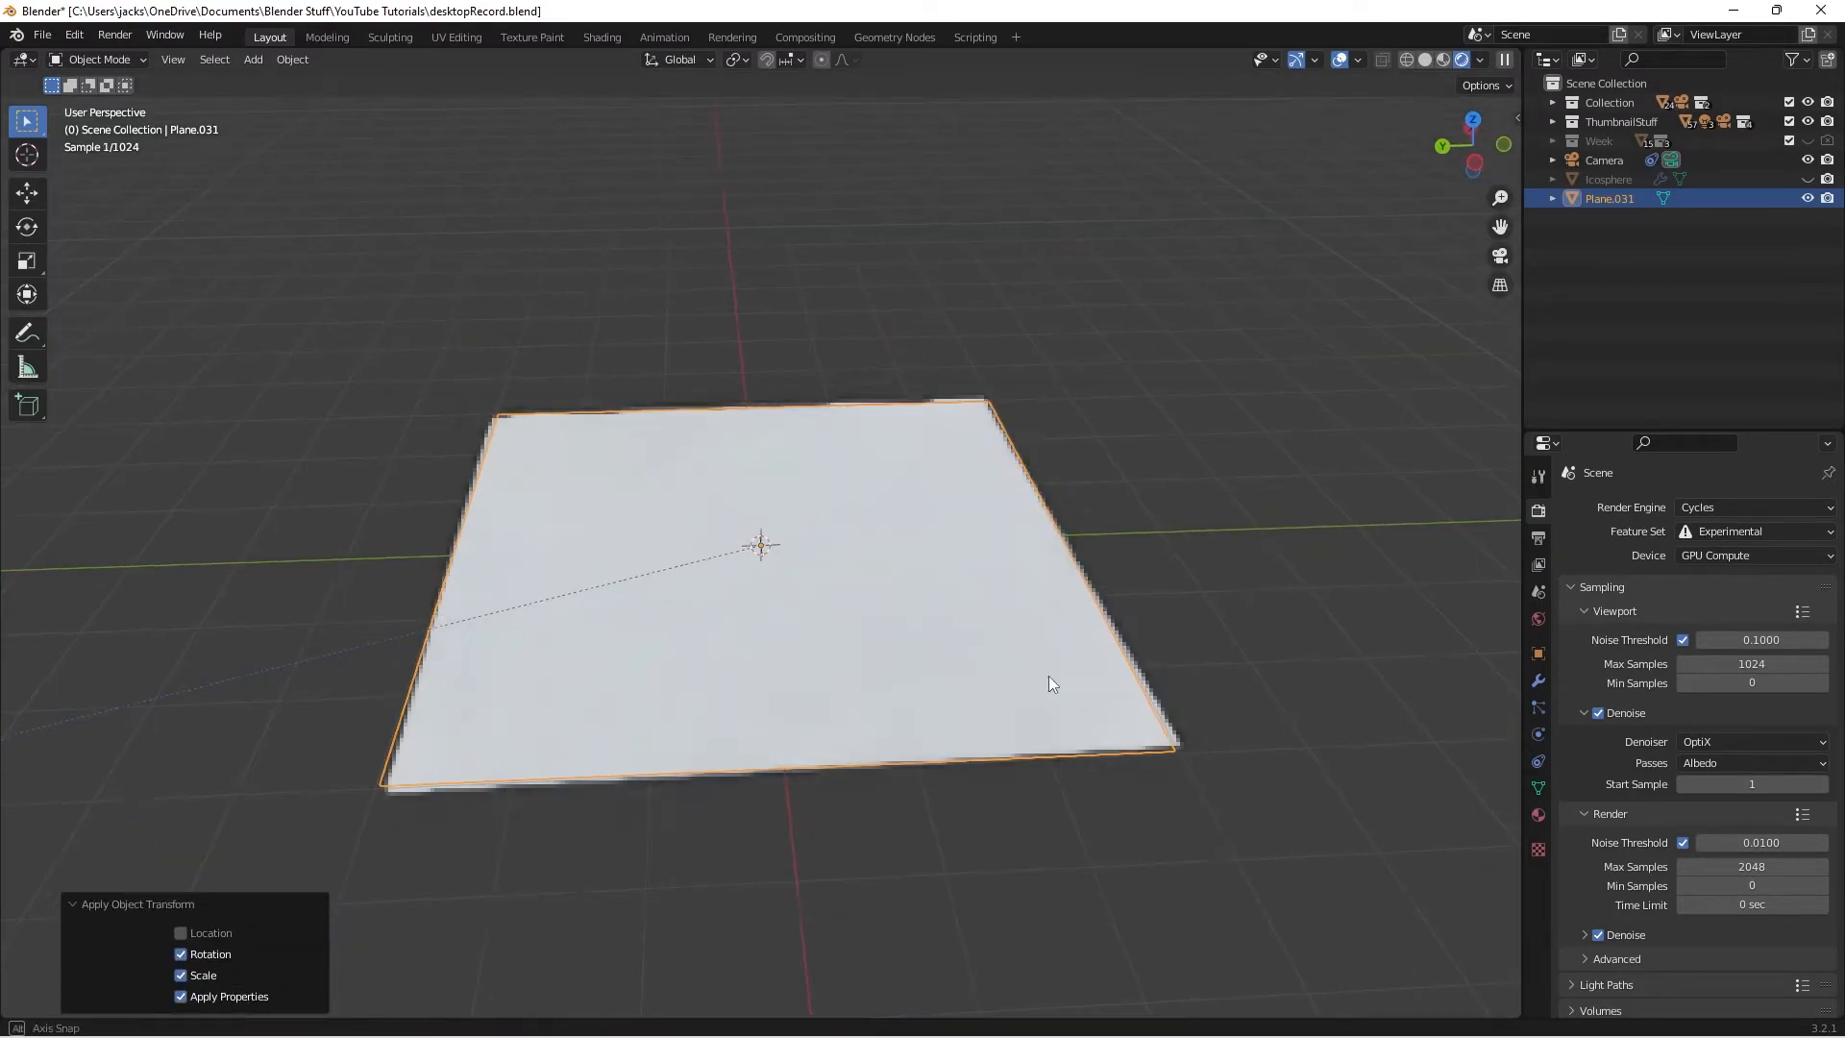
{"action": "key", "text": "Tab"}
{"action": "right_click", "coordinate": [843, 636]}
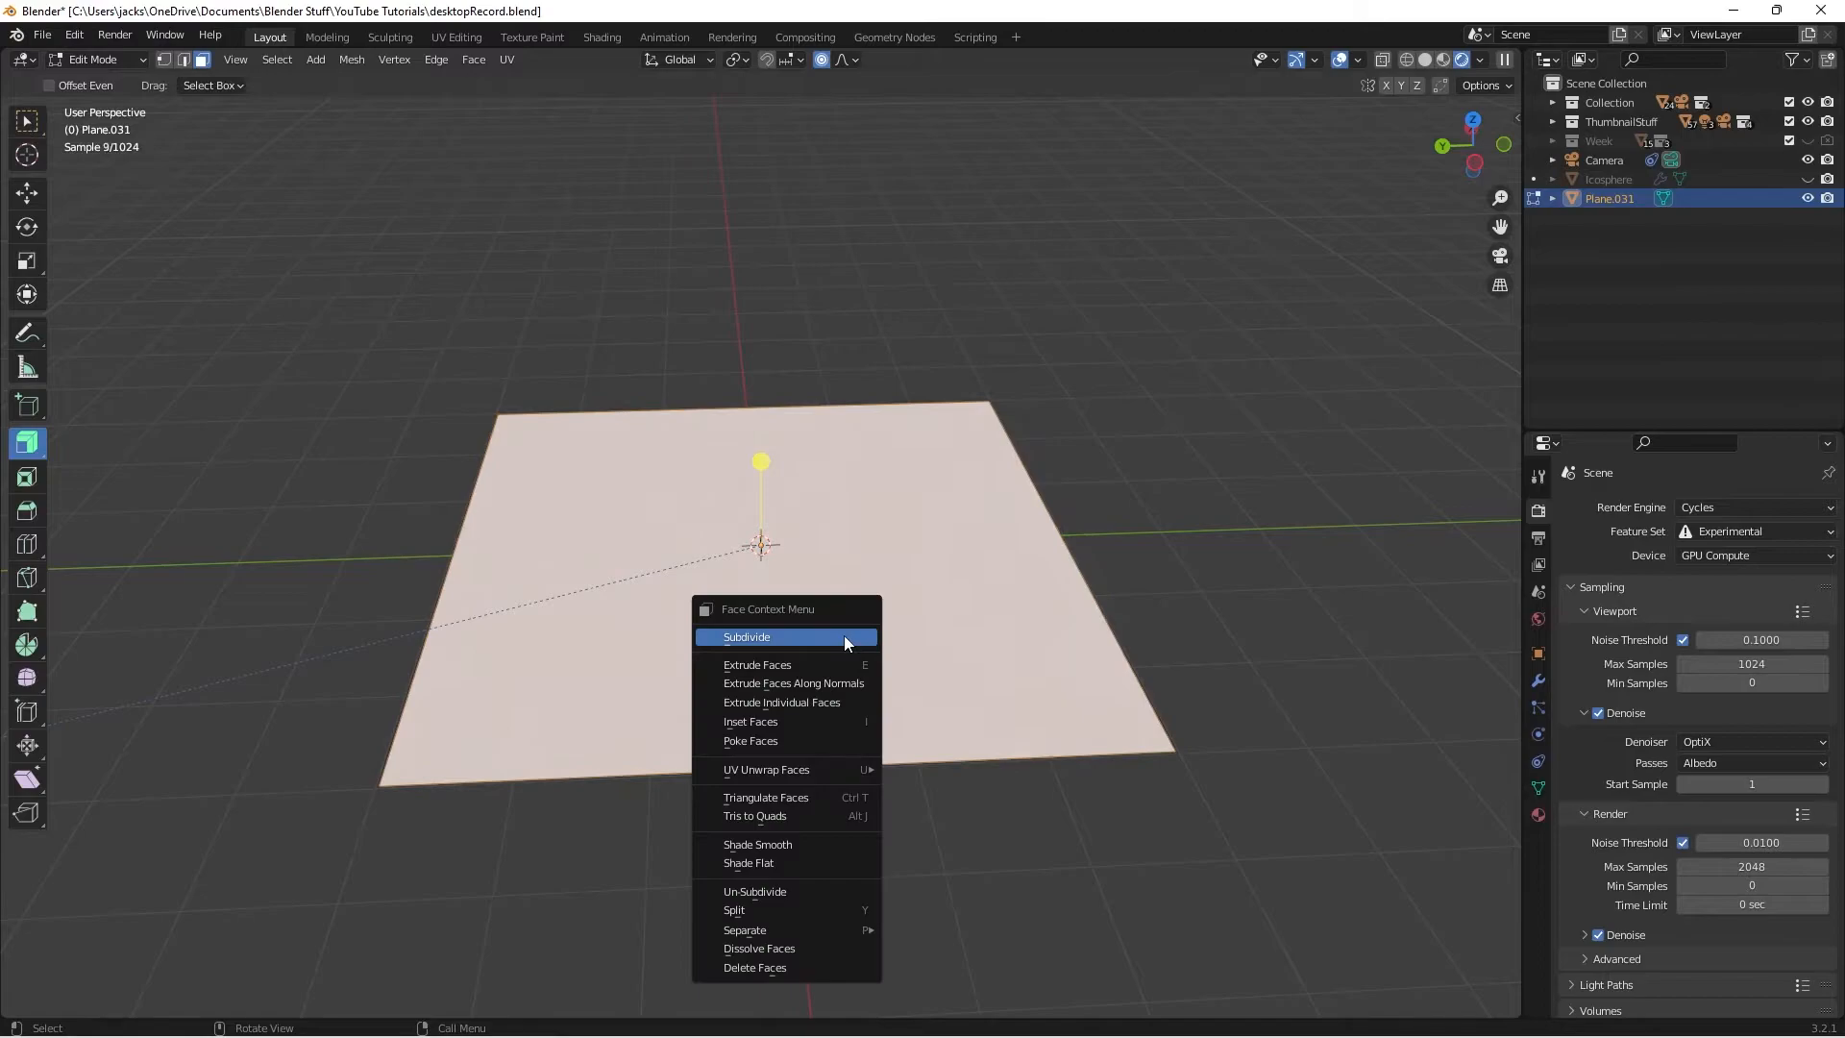
{"action": "left_click", "coordinate": [844, 636]}
{"action": "left_click", "coordinate": [228, 871]}
{"action": "type", "text": "10"}
{"action": "key", "text": "Return"}
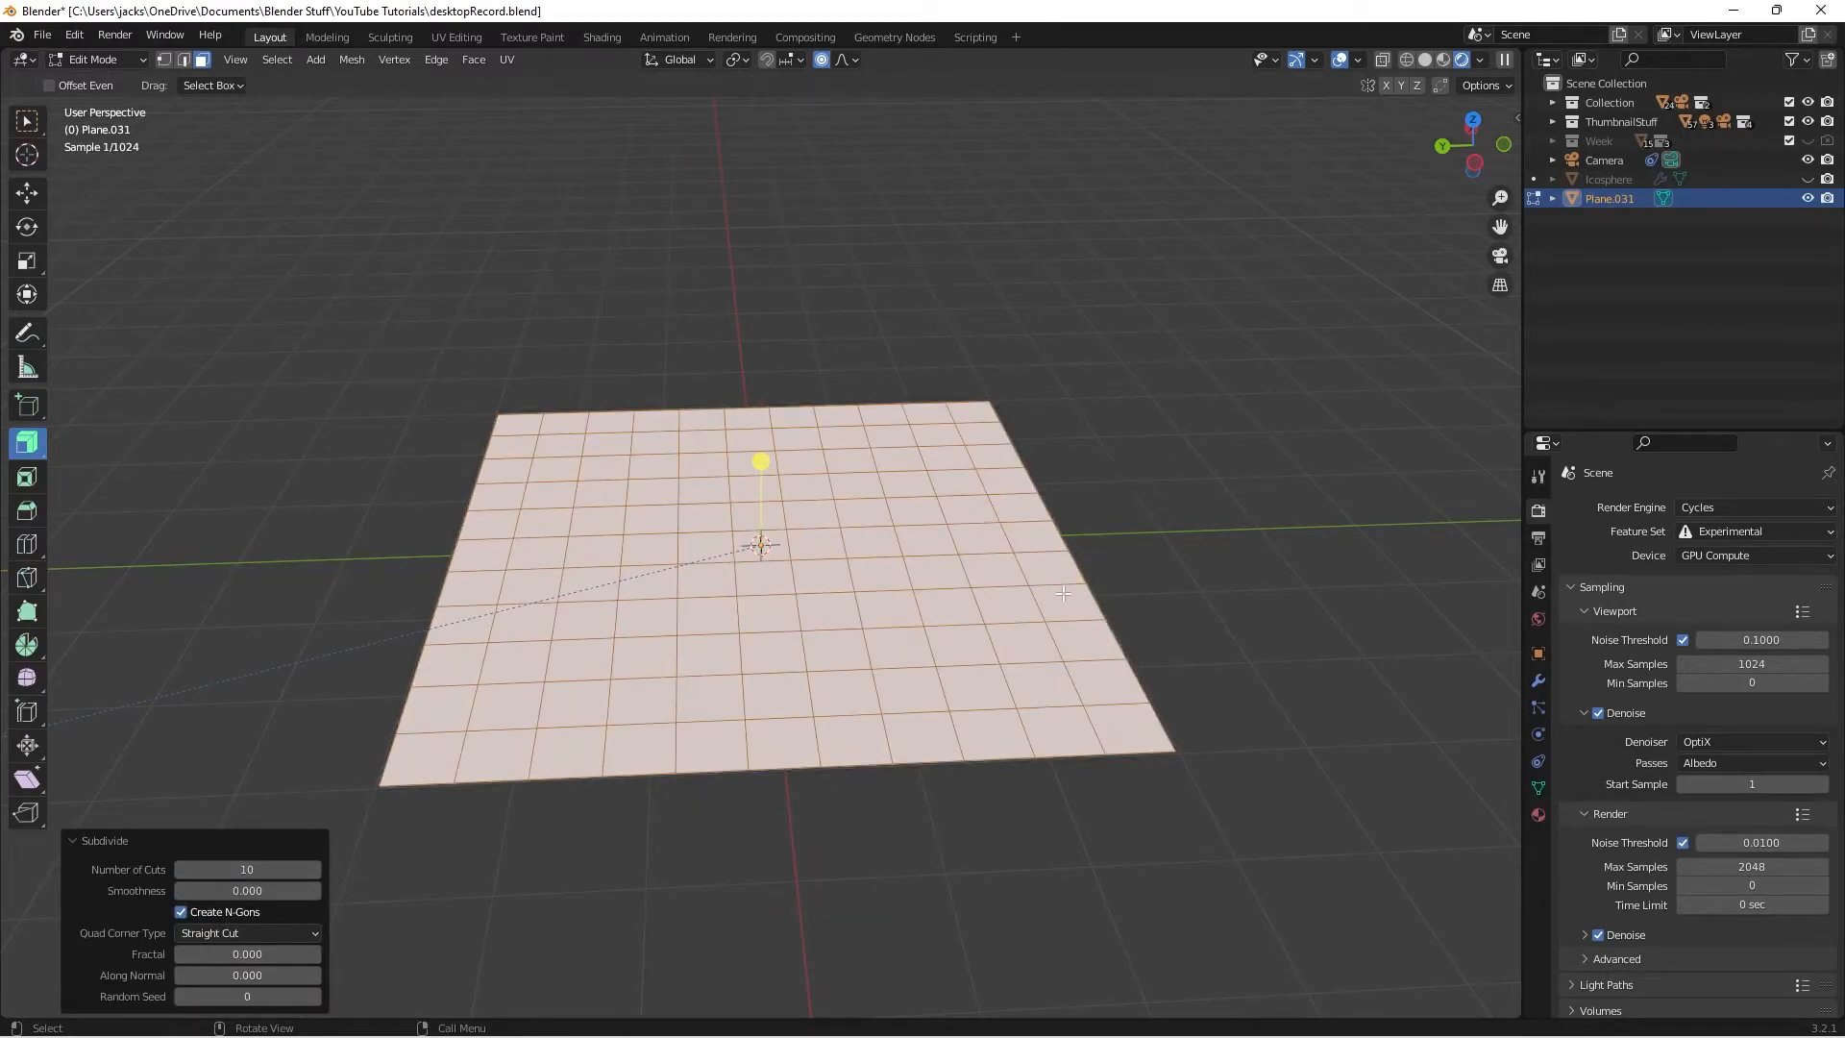
{"action": "key", "text": "Tab"}
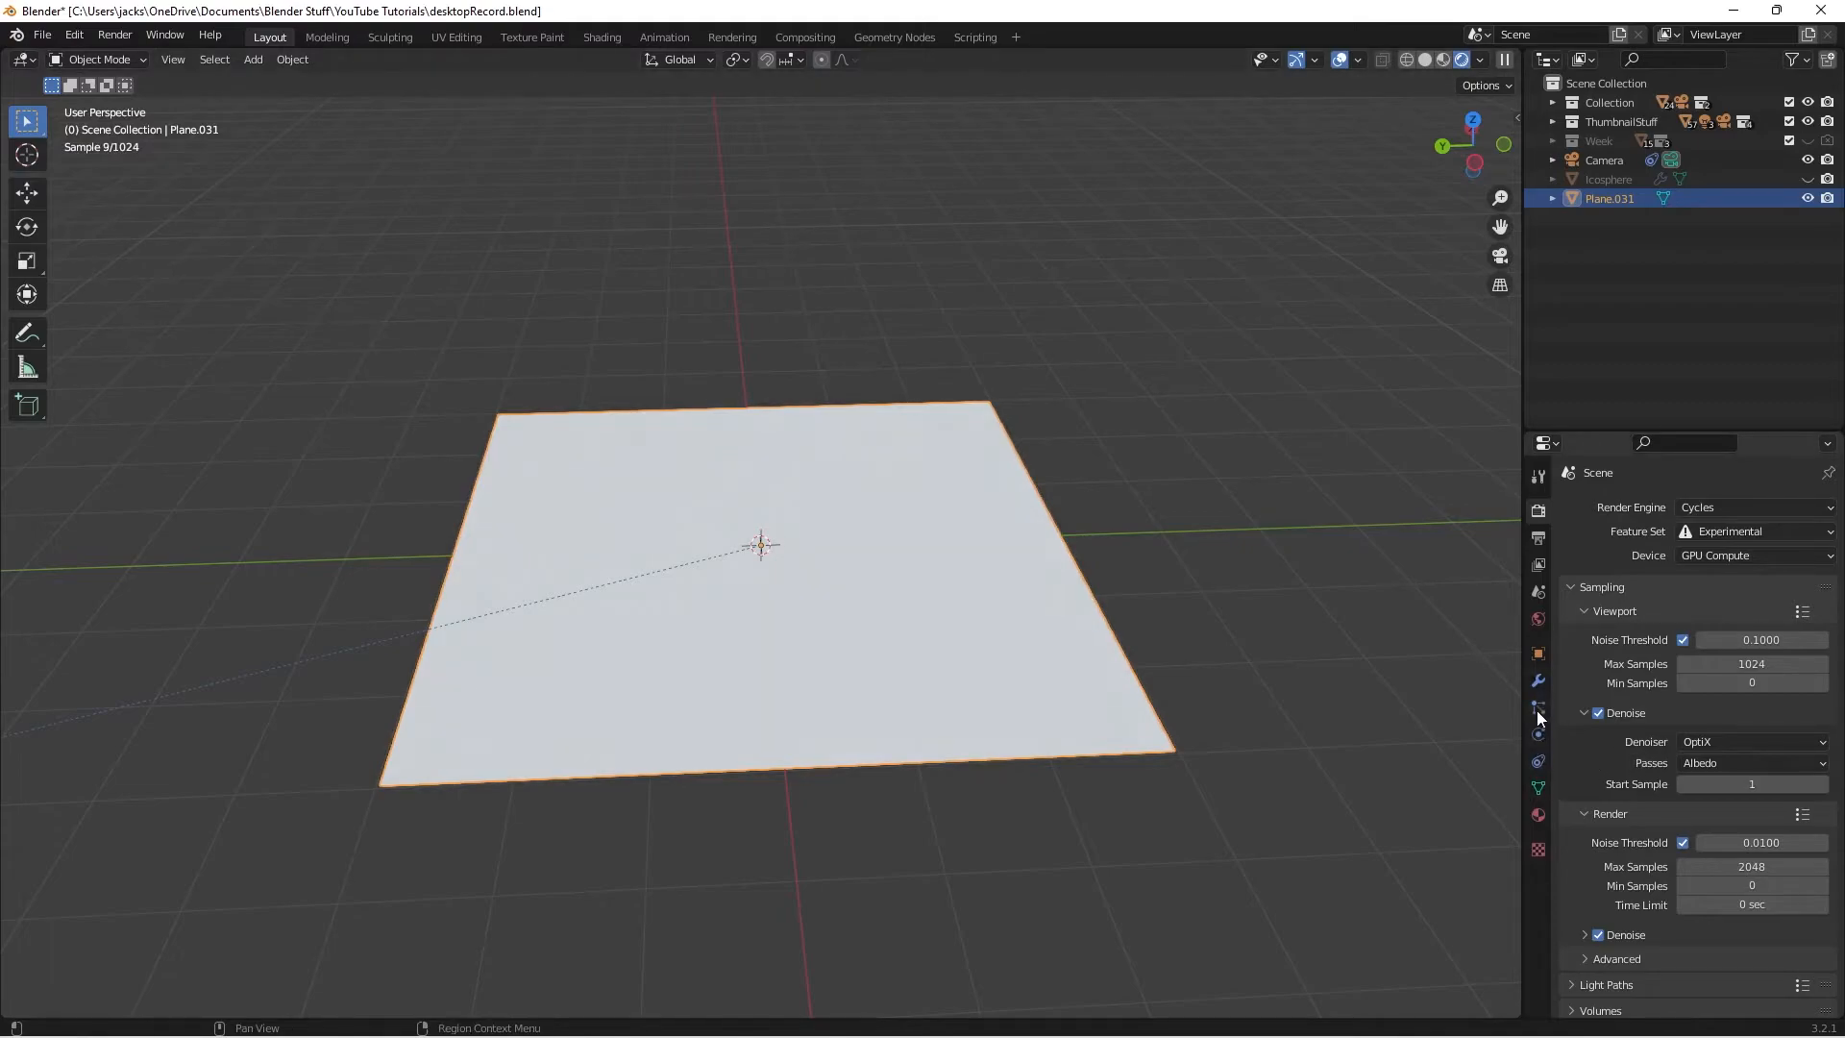
Add a Subdivision Surface modifier to the plane, set it to Simple and enable Adaptive Subdivision
{"action": "left_click", "coordinate": [1538, 680]}
{"action": "left_click", "coordinate": [1633, 506]}
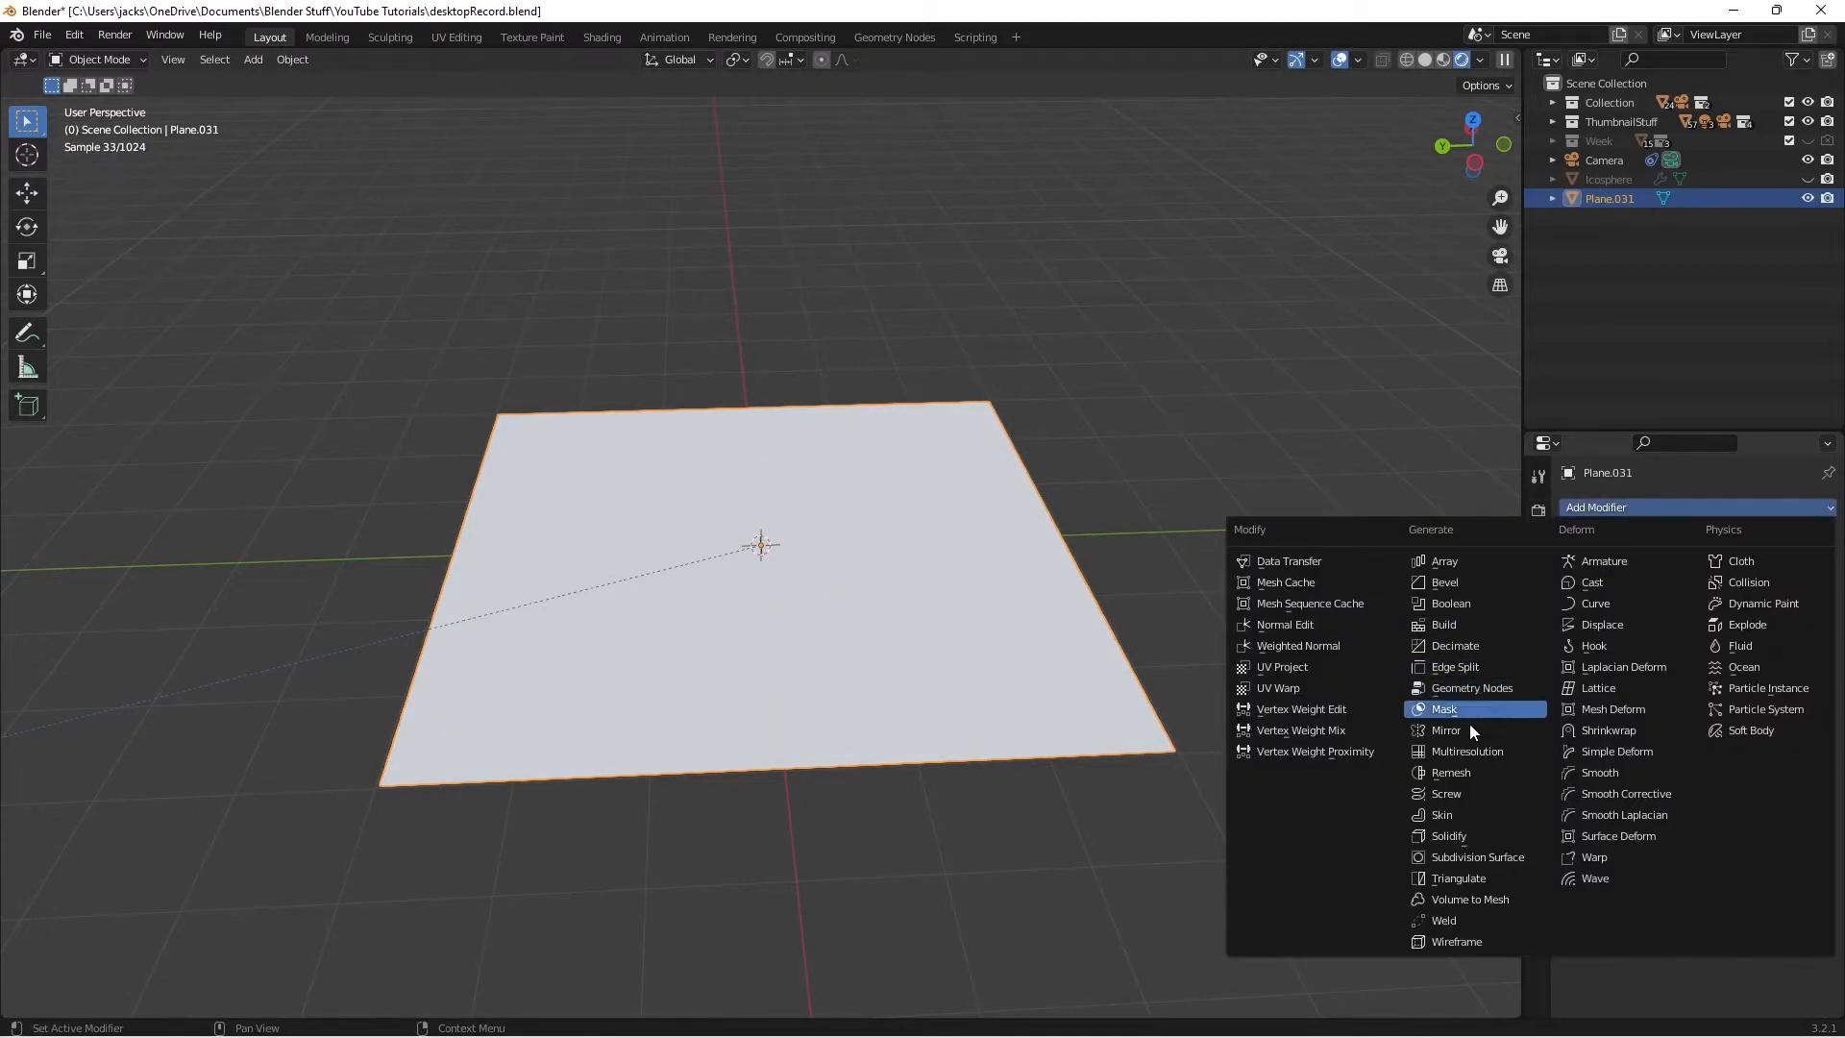
{"action": "key", "text": "Return"}
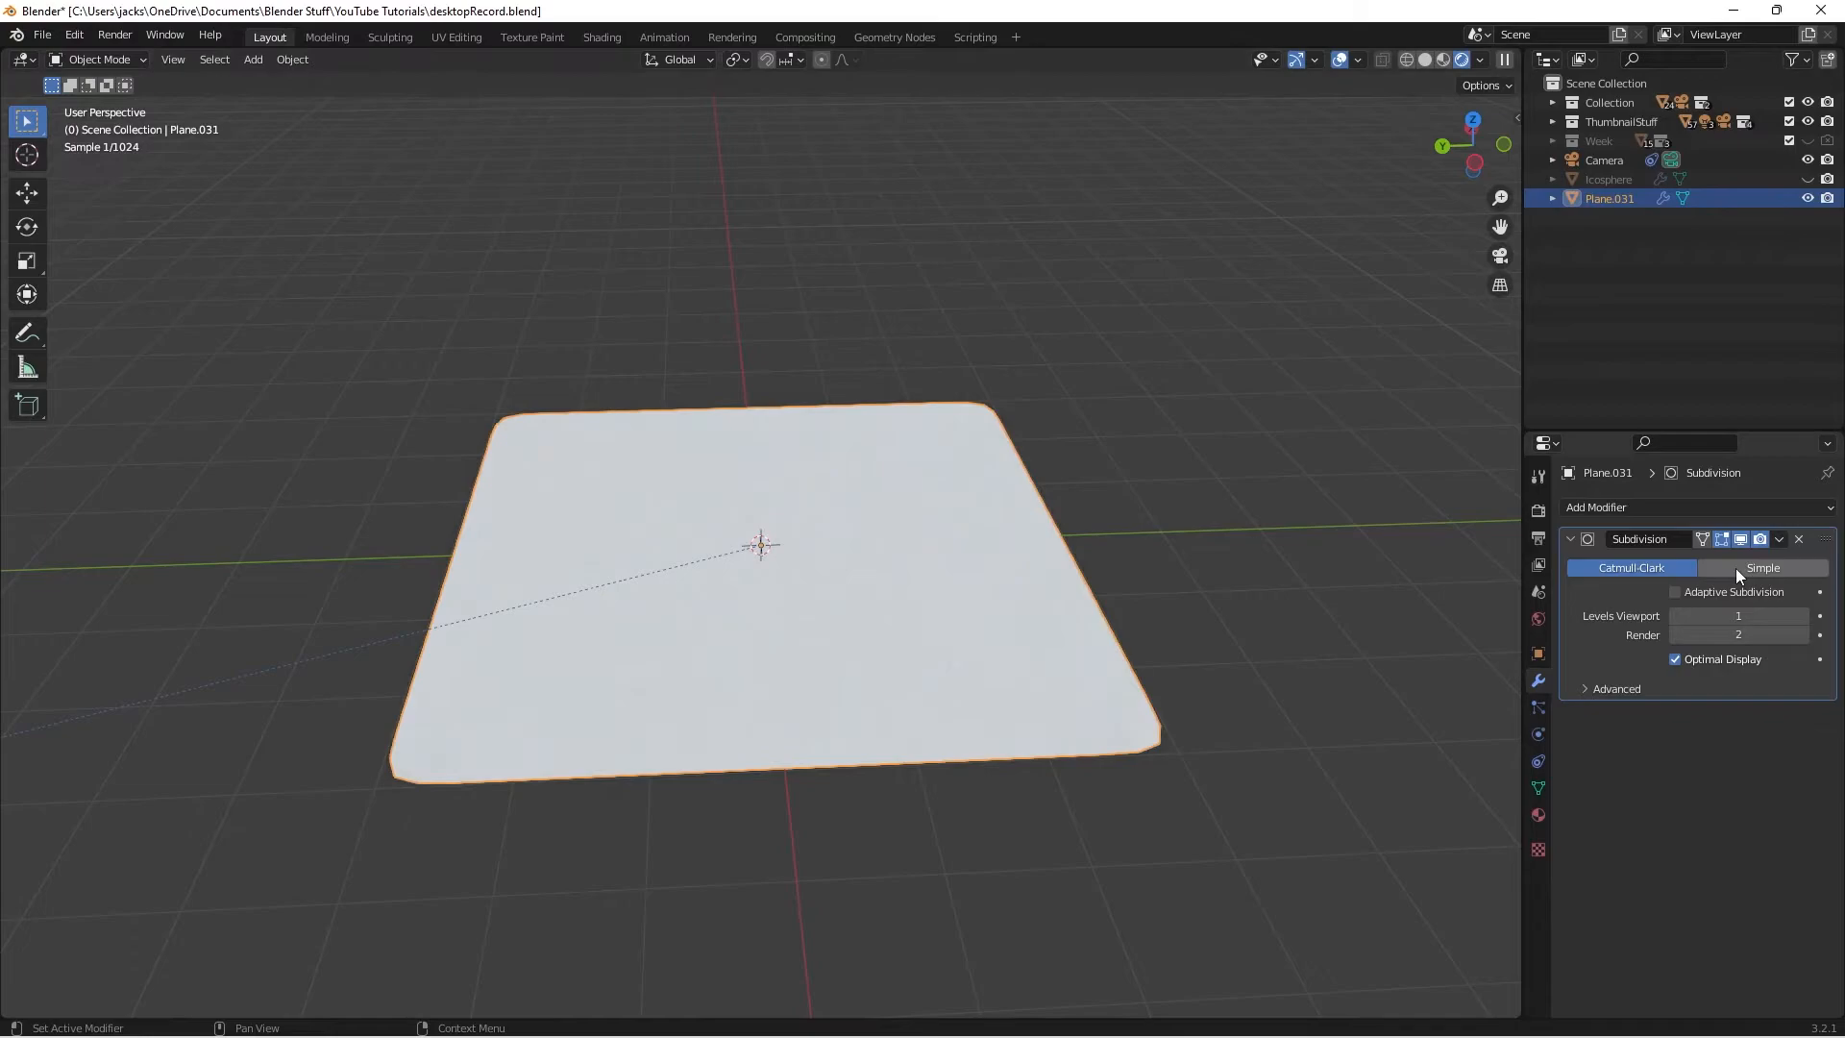
{"action": "left_click", "coordinate": [1735, 568]}
{"action": "left_click", "coordinate": [1676, 592]}
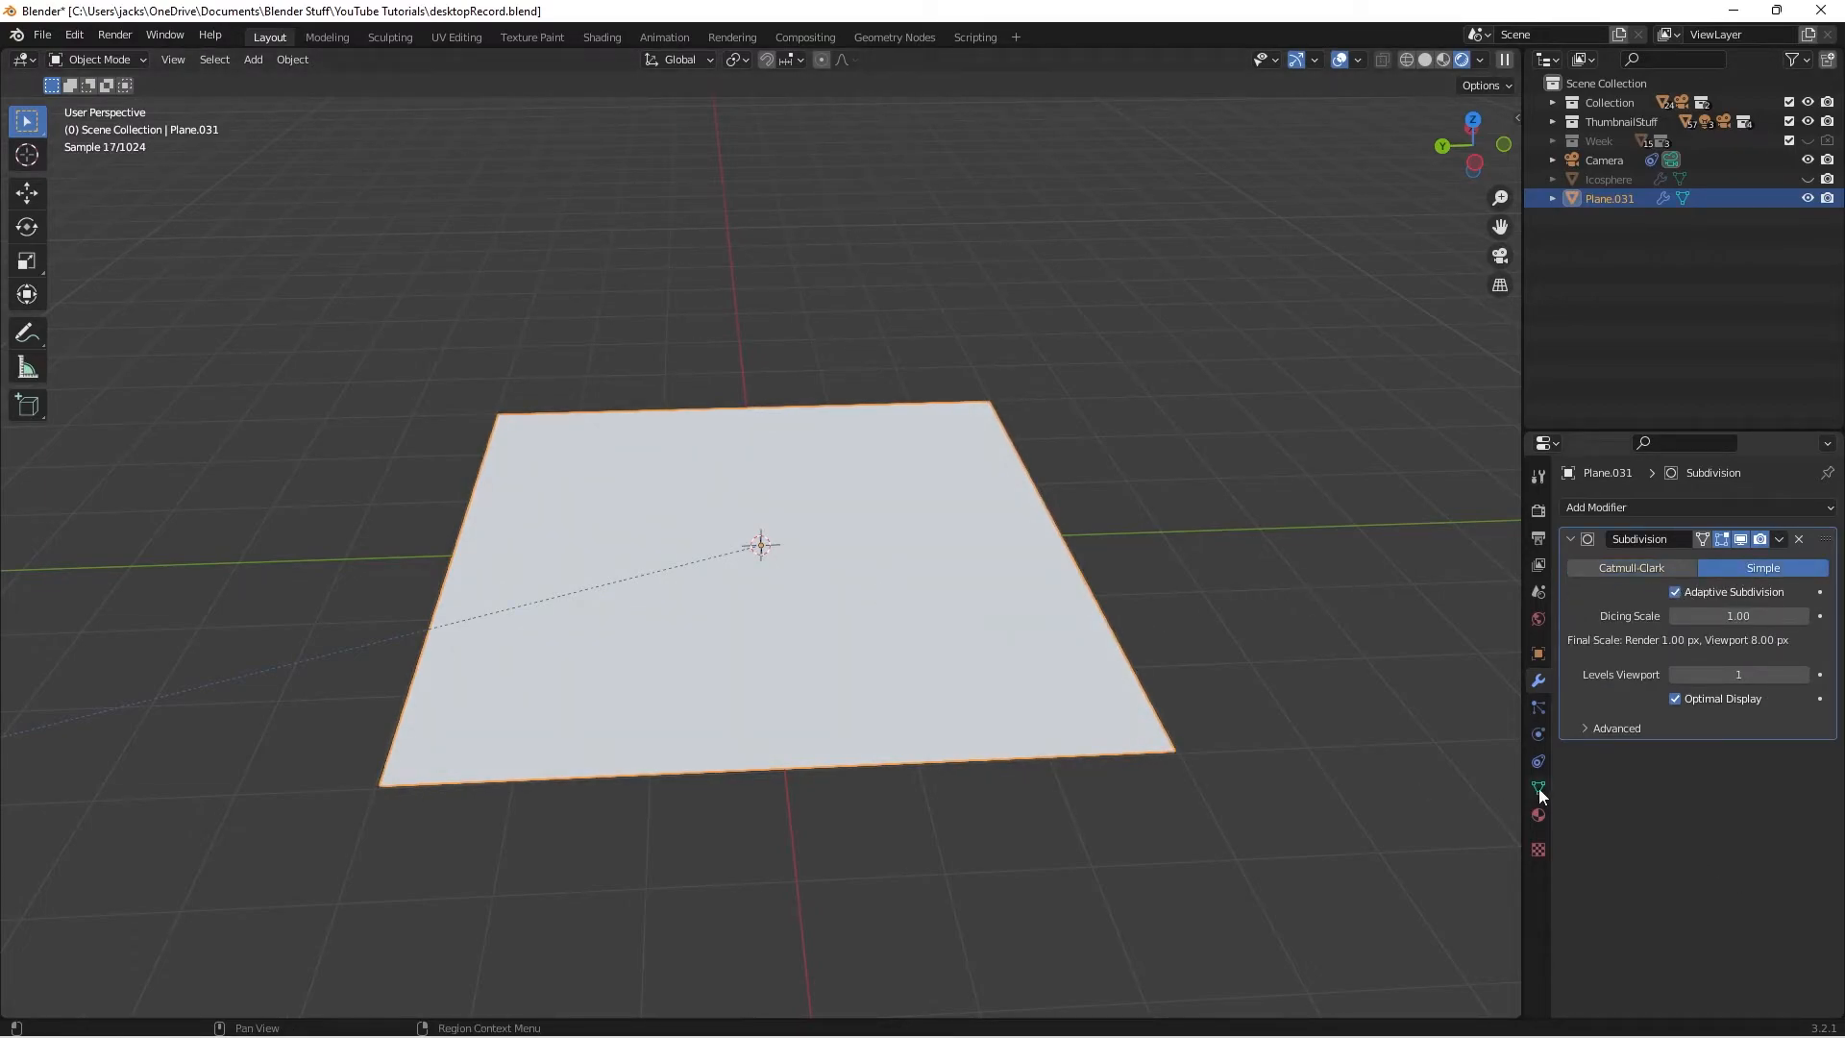
Assign the existing turf material to the plane and save the file
{"action": "left_click", "coordinate": [1539, 815]}
{"action": "left_click", "coordinate": [1573, 589]}
{"action": "type", "text": "turf"}
{"action": "key", "text": "Return"}
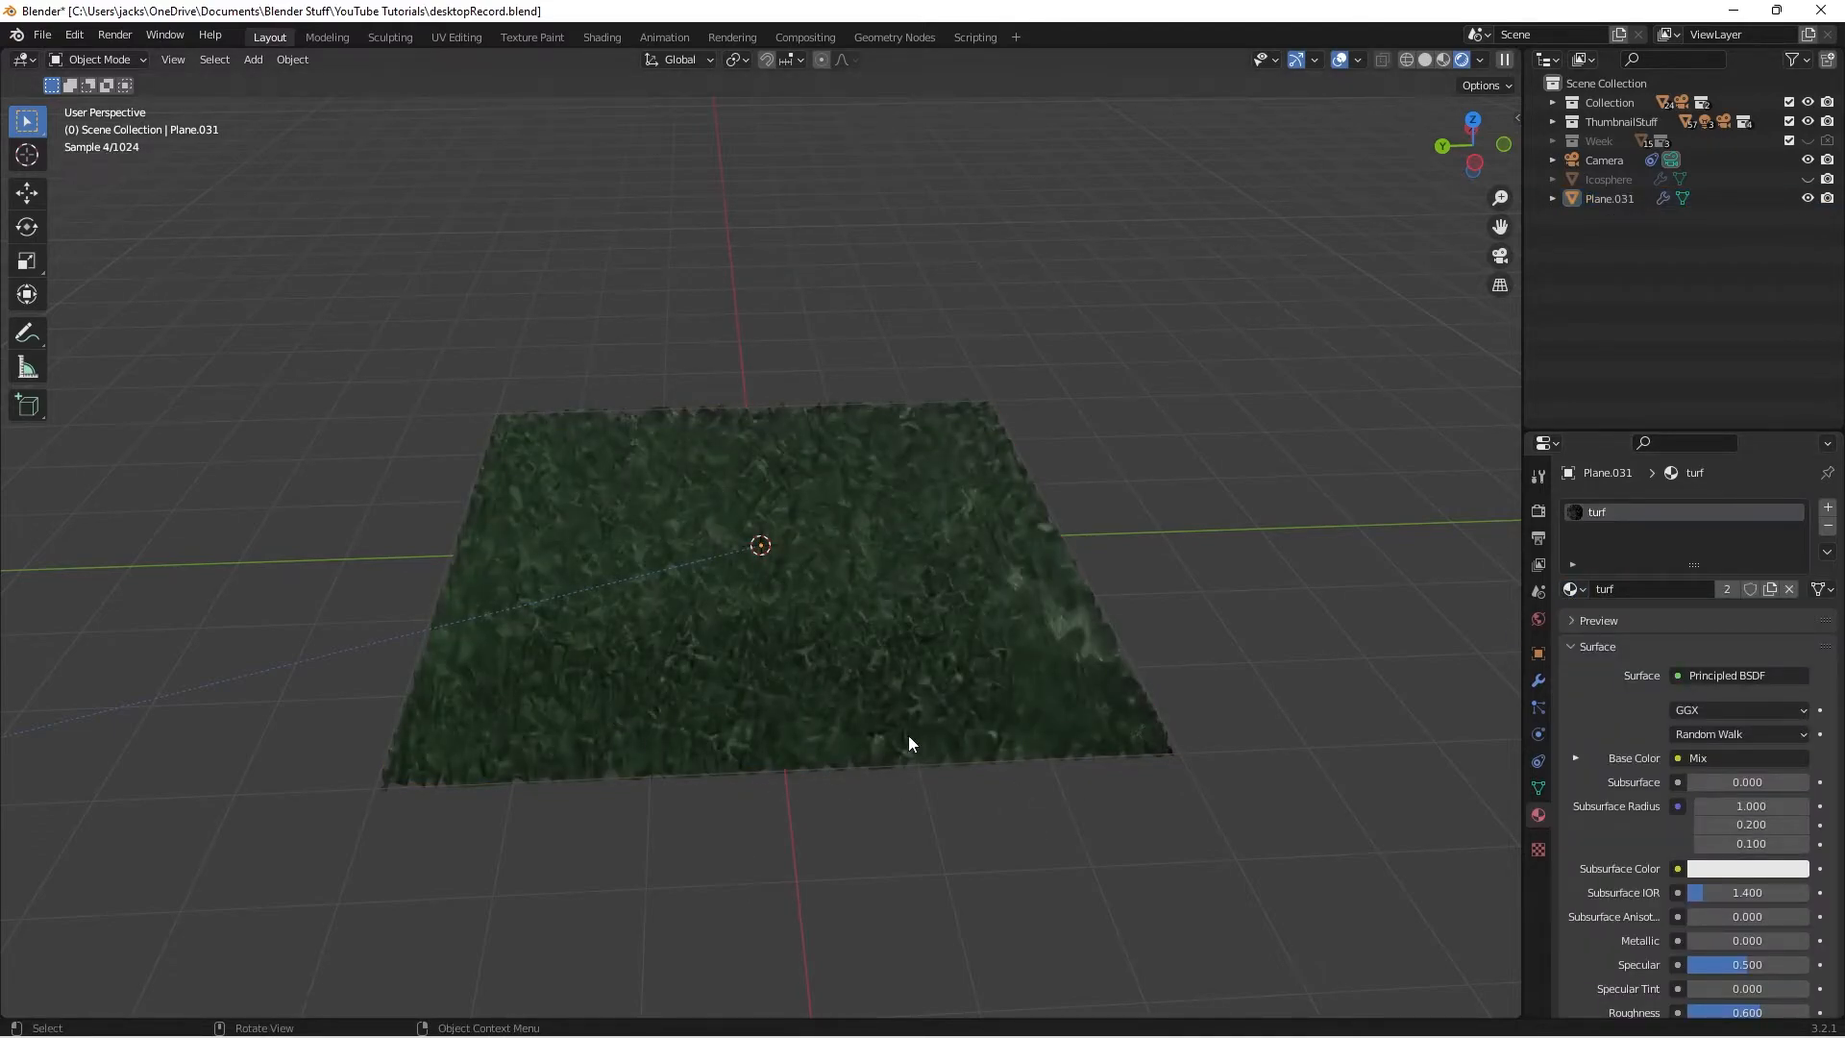
{"action": "scroll", "coordinate": [908, 735], "scroll_direction": "up", "scroll_amount": 4}
{"action": "middle_click_drag", "start_coordinate": [908, 735], "coordinate": [834, 713]}
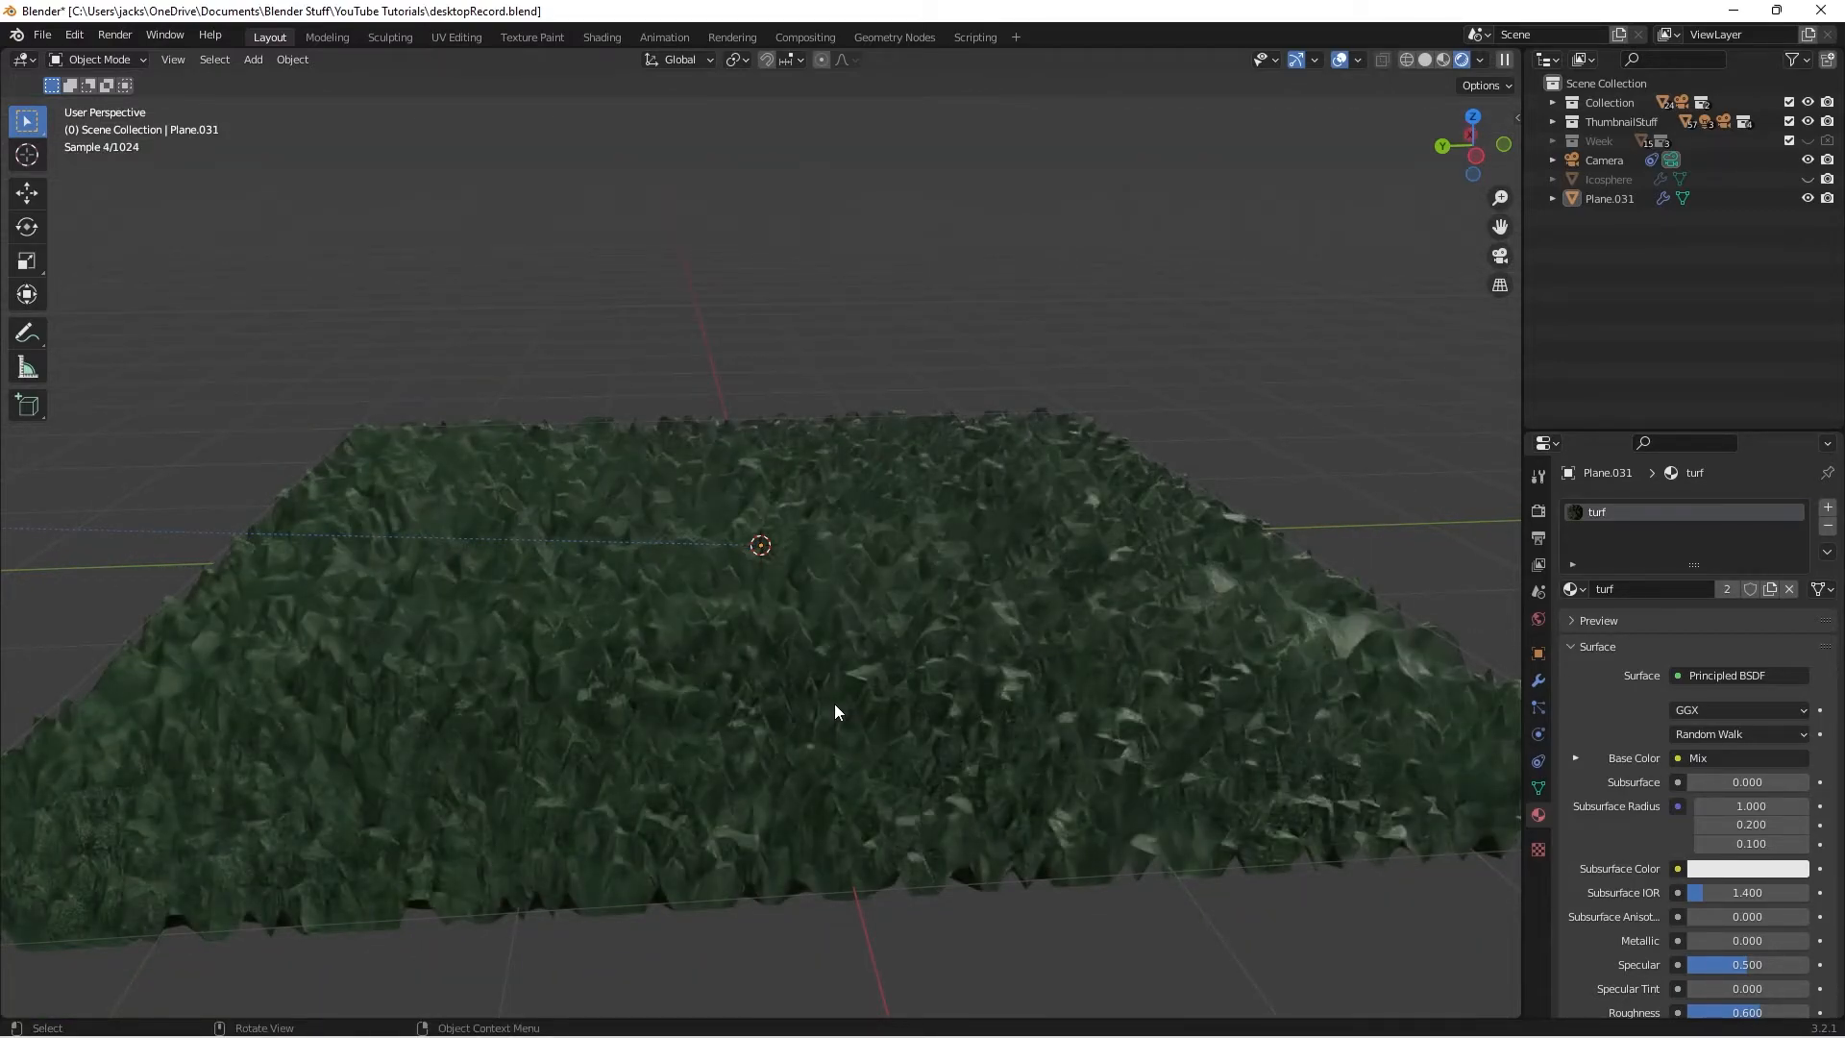
{"action": "key", "text": "ctrl+s"}
Select the plane and, in the Shading workspace, set the Displacement node's Scale to 0.05
{"action": "left_click", "coordinate": [1061, 804]}
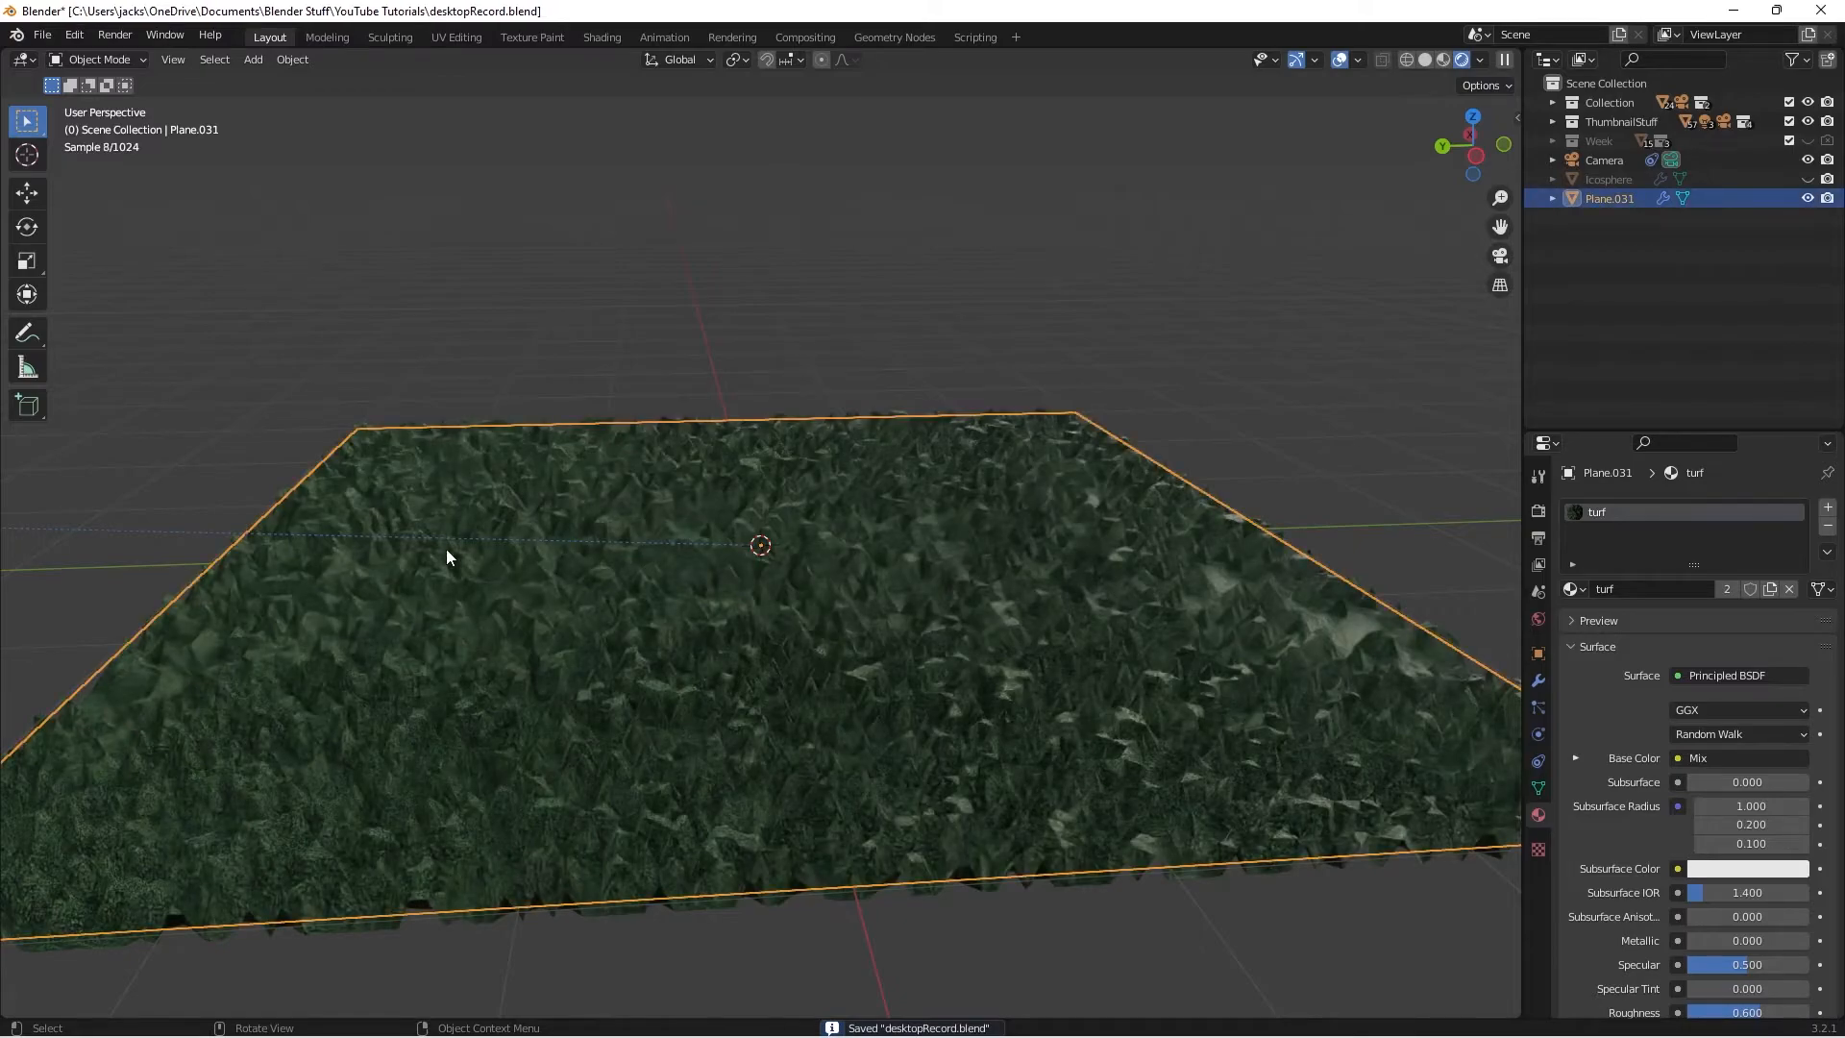
{"action": "left_click", "coordinate": [597, 39]}
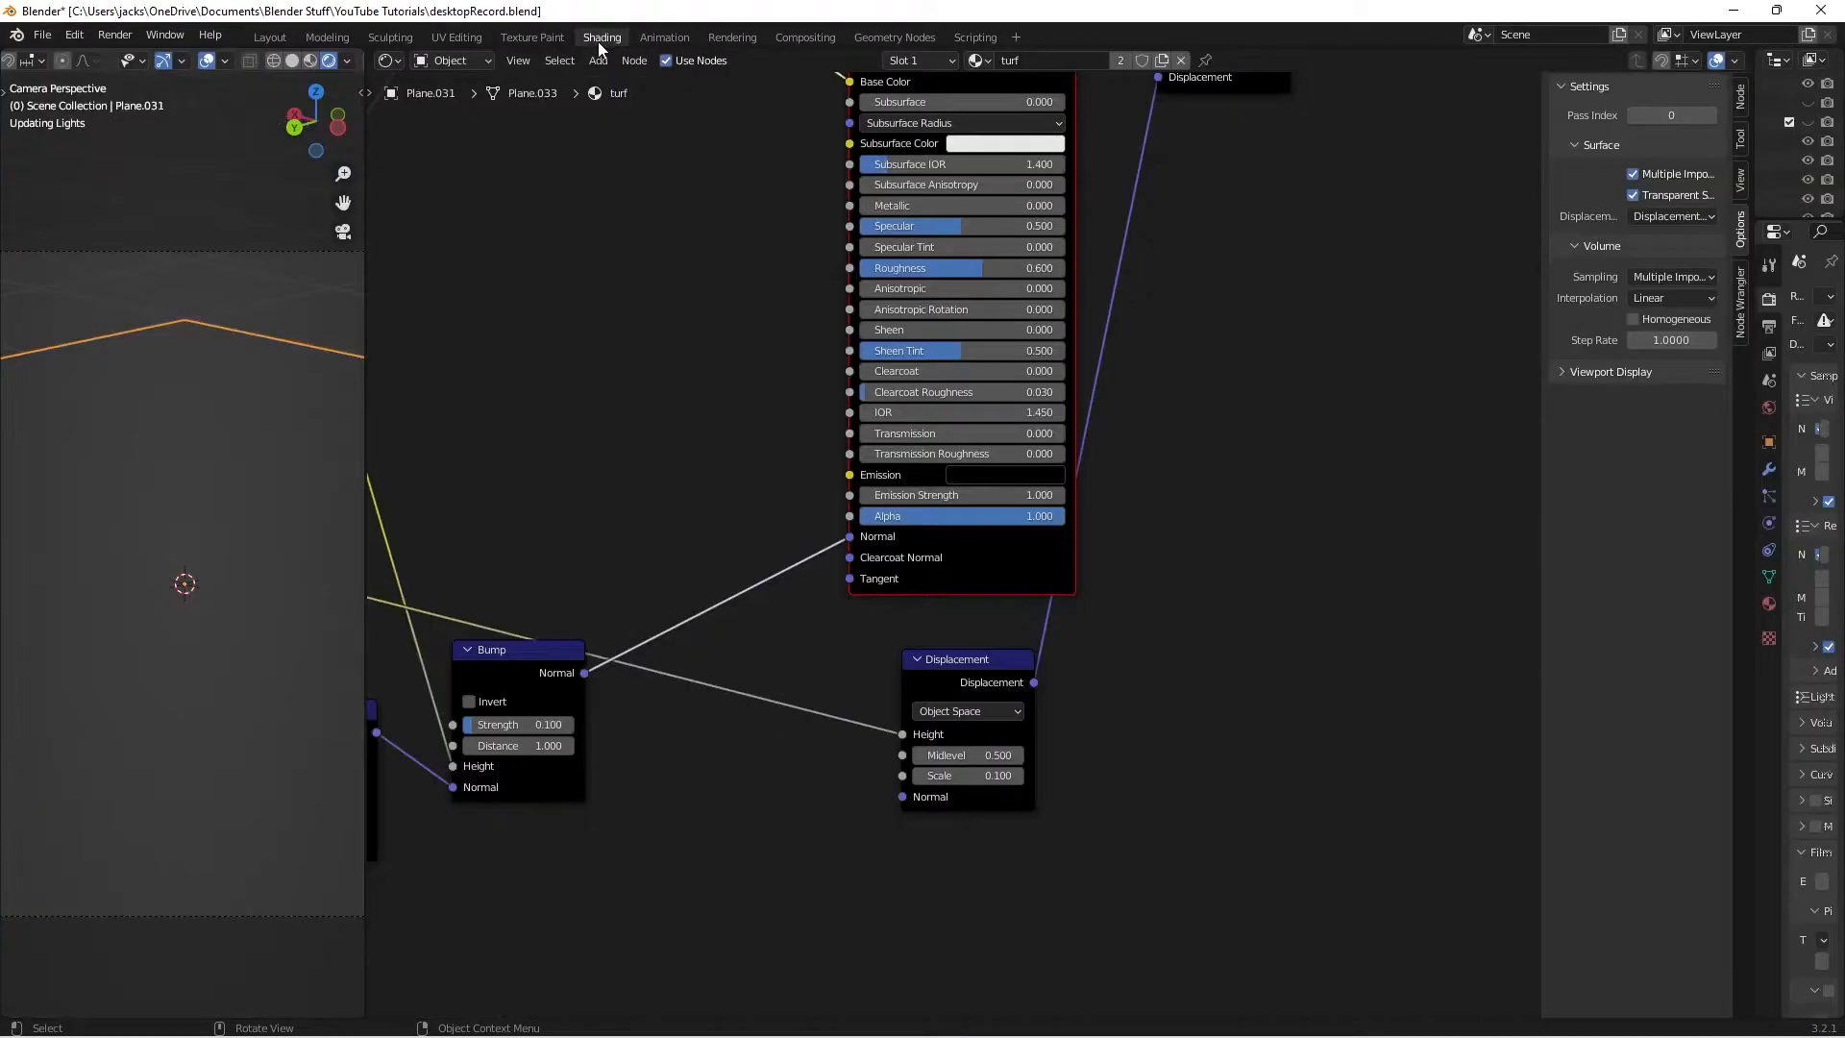
{"action": "left_click", "coordinate": [946, 776]}
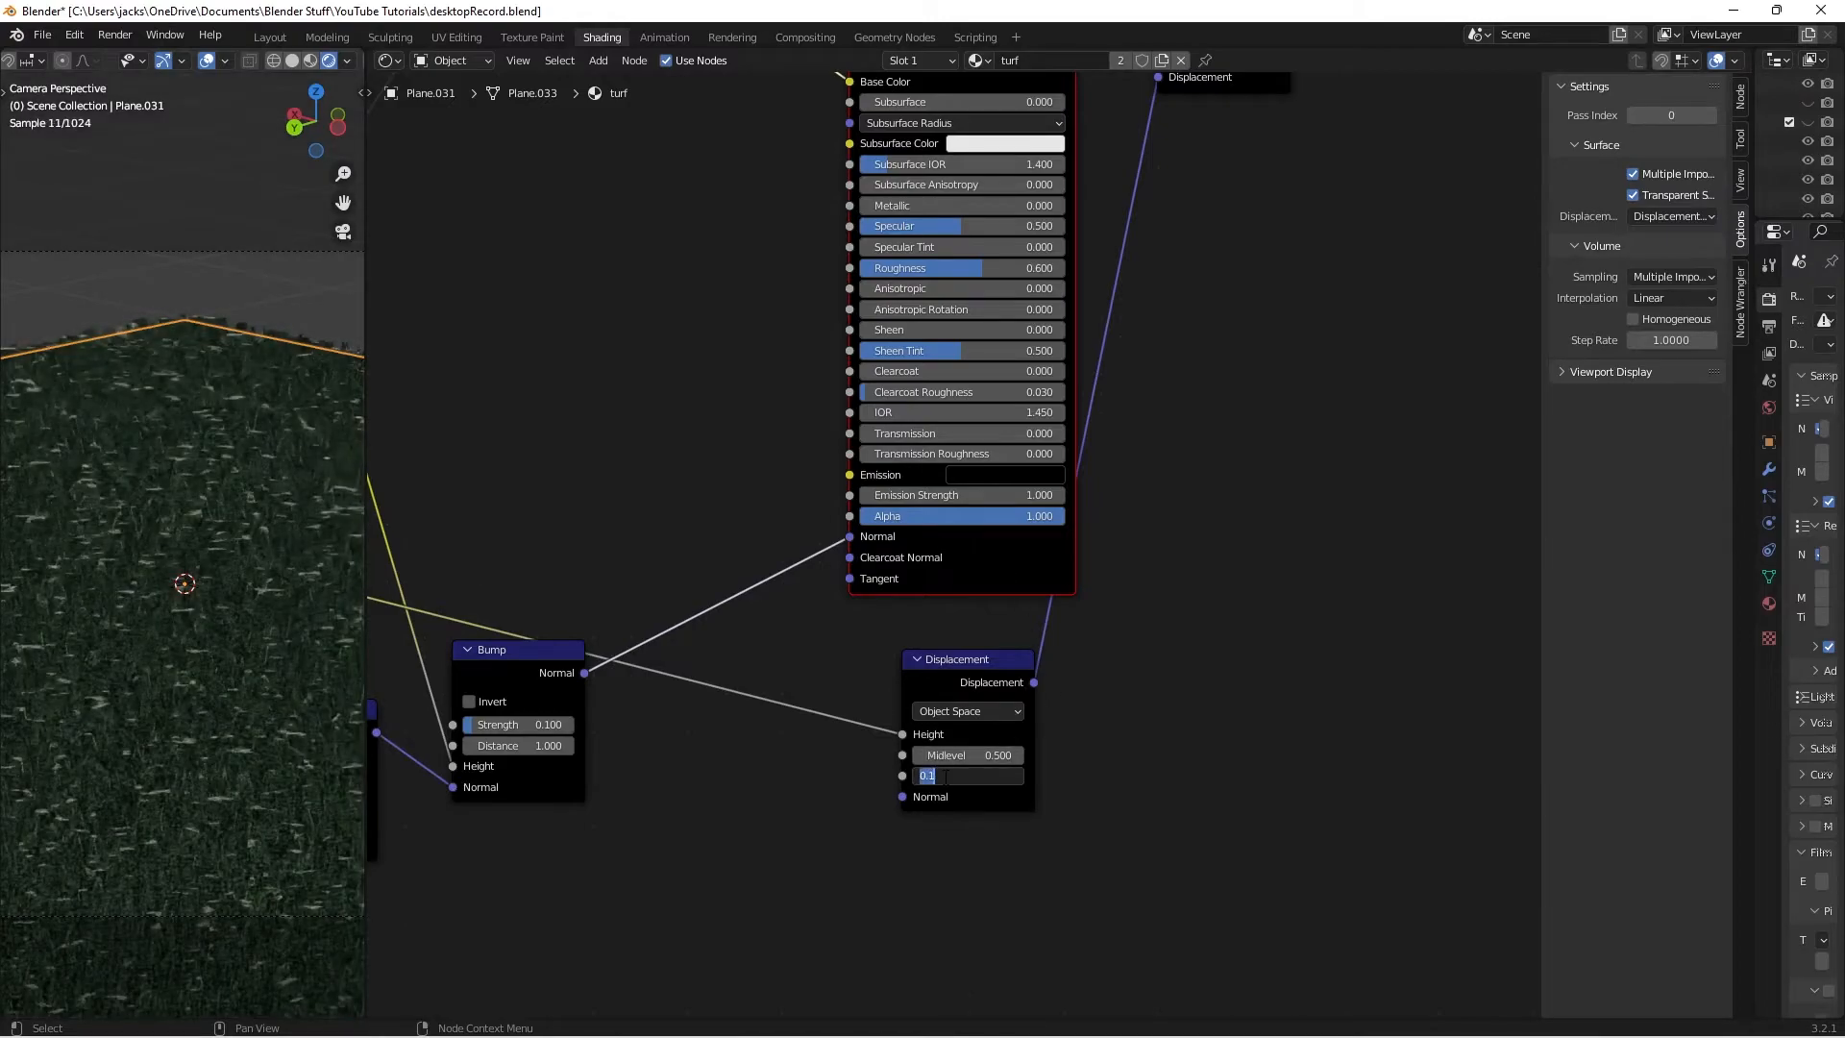
{"action": "type", "text": "0.05"}
{"action": "key", "text": "Return"}
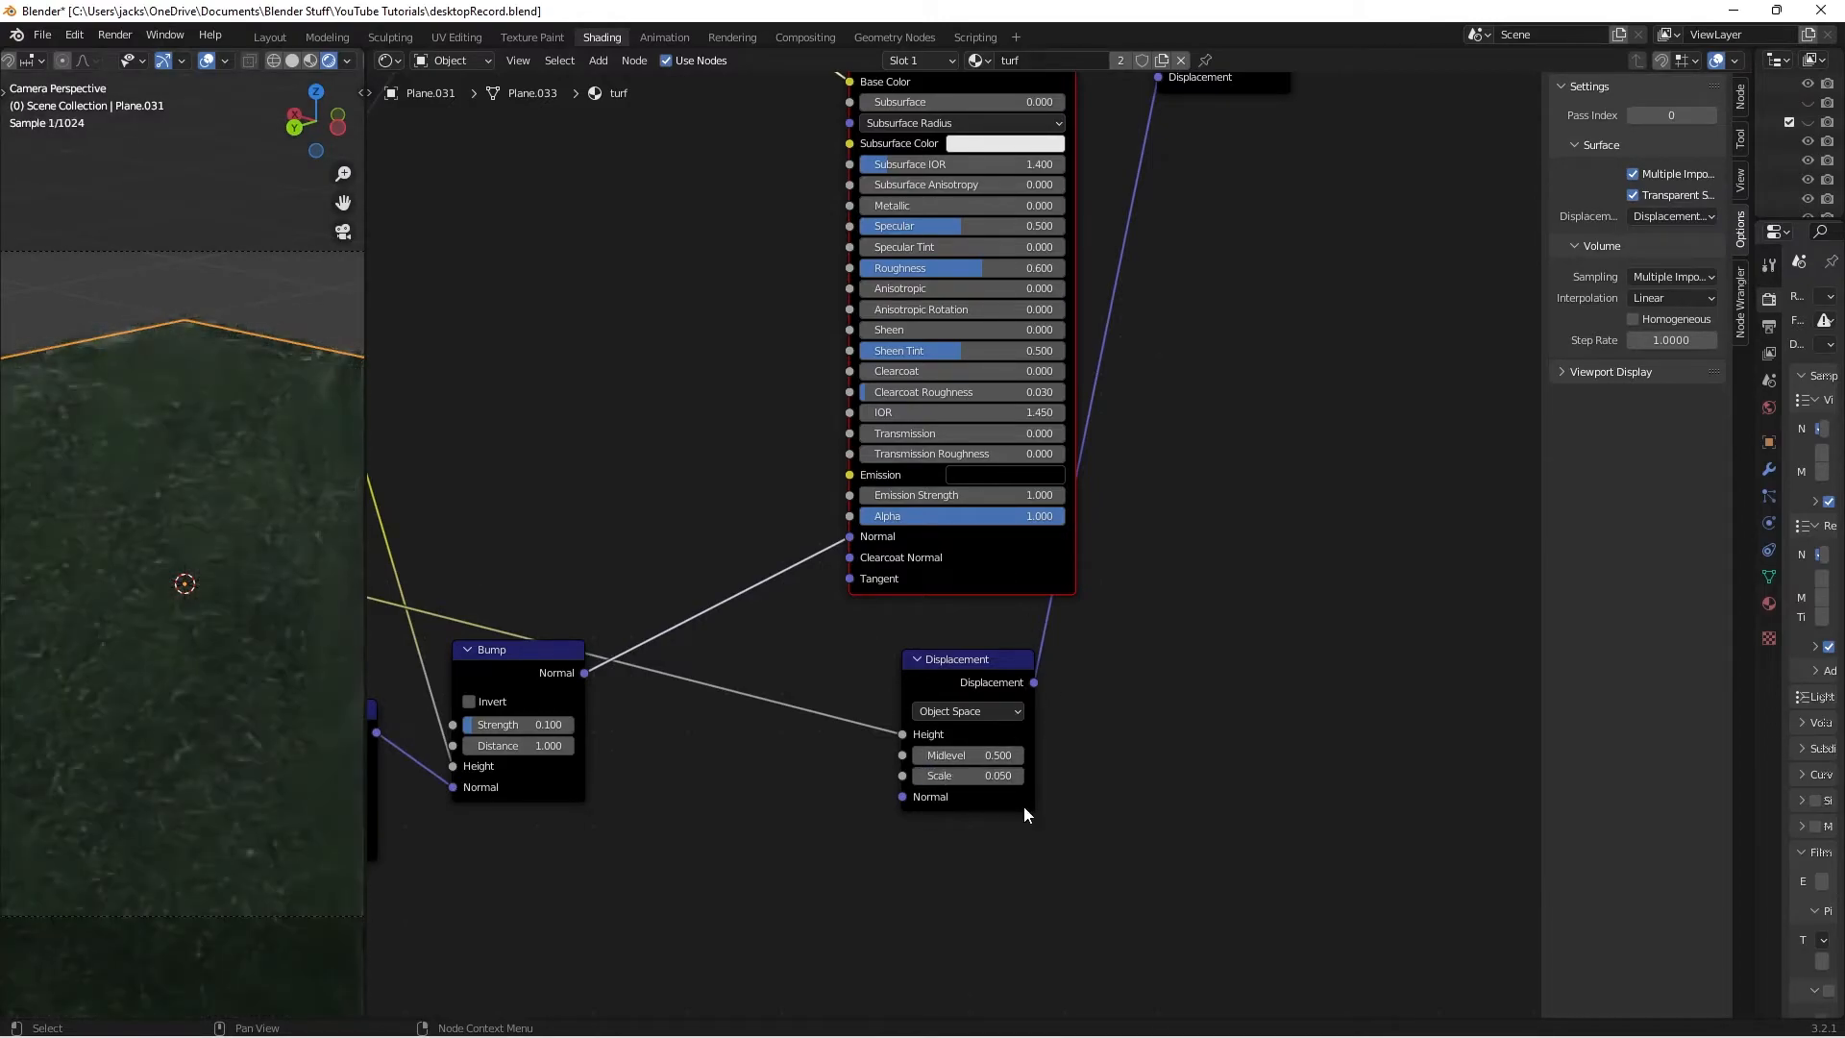
{"action": "left_click", "coordinate": [1018, 805]}
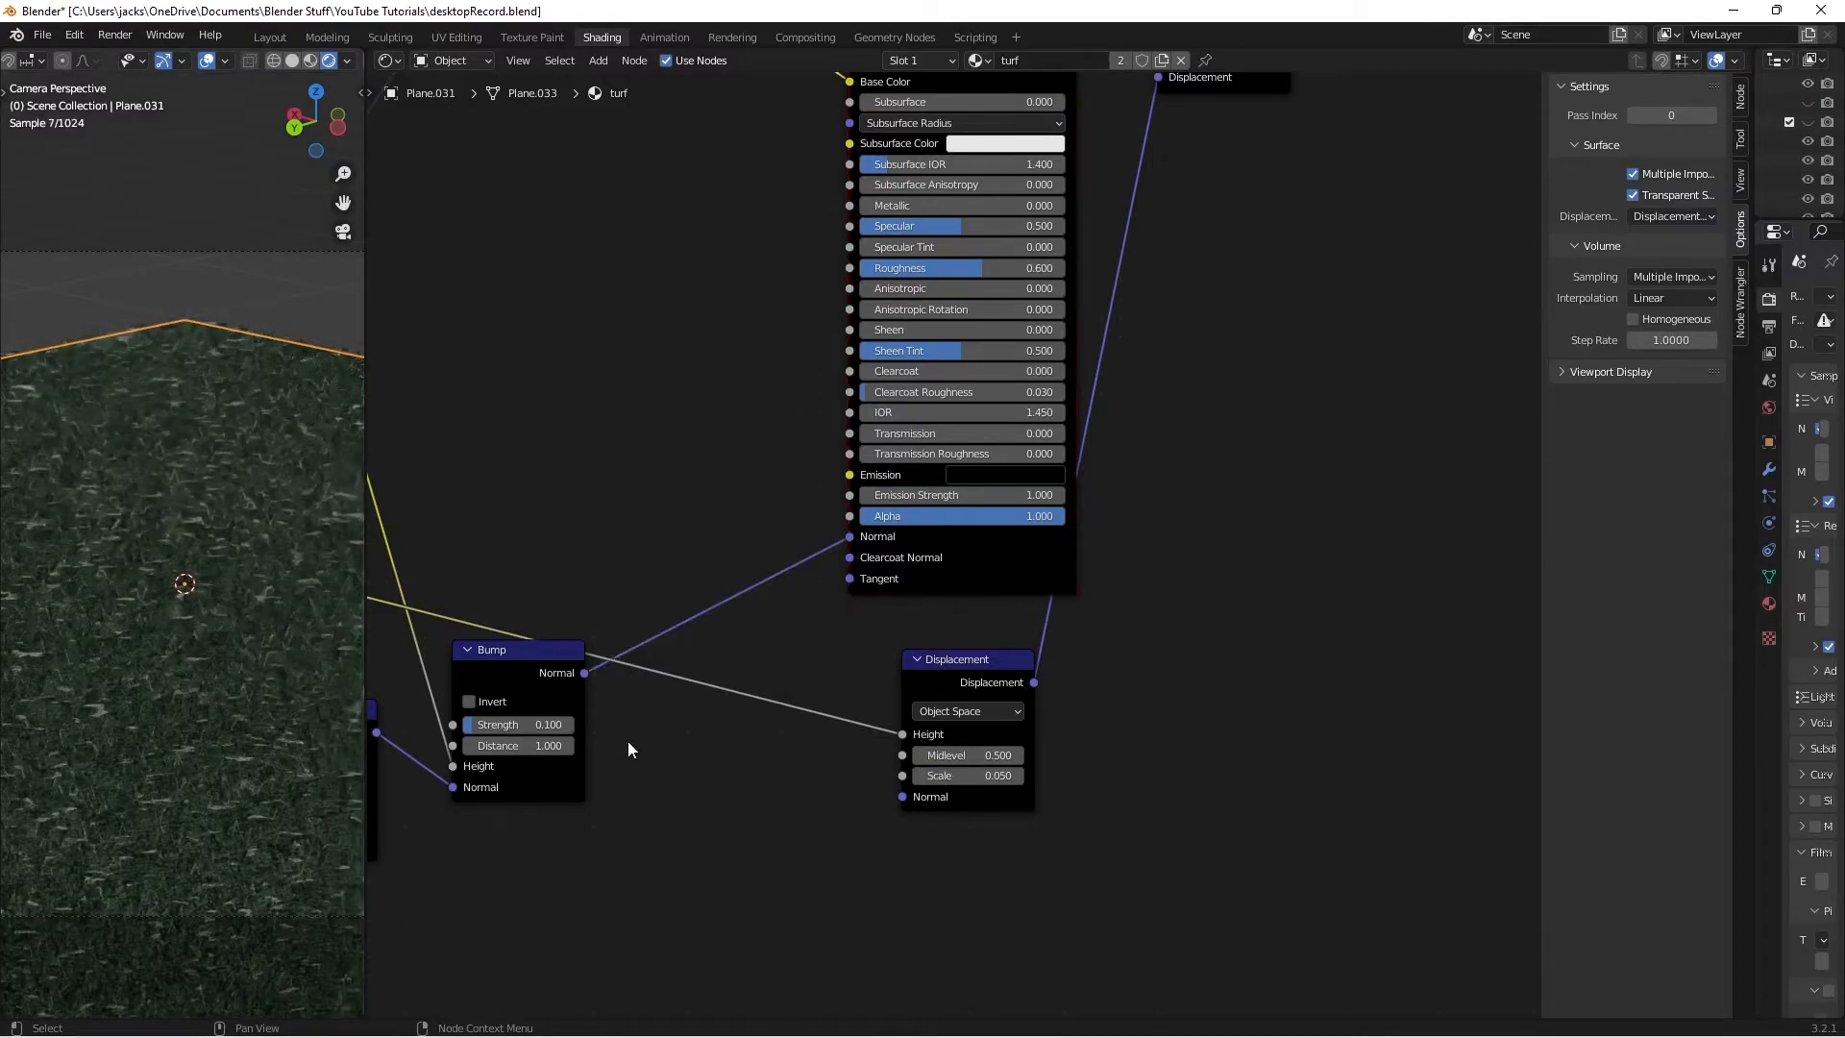
Render the turf plane from the camera view in the Layout workspace, and close the render result
{"action": "left_click", "coordinate": [268, 37]}
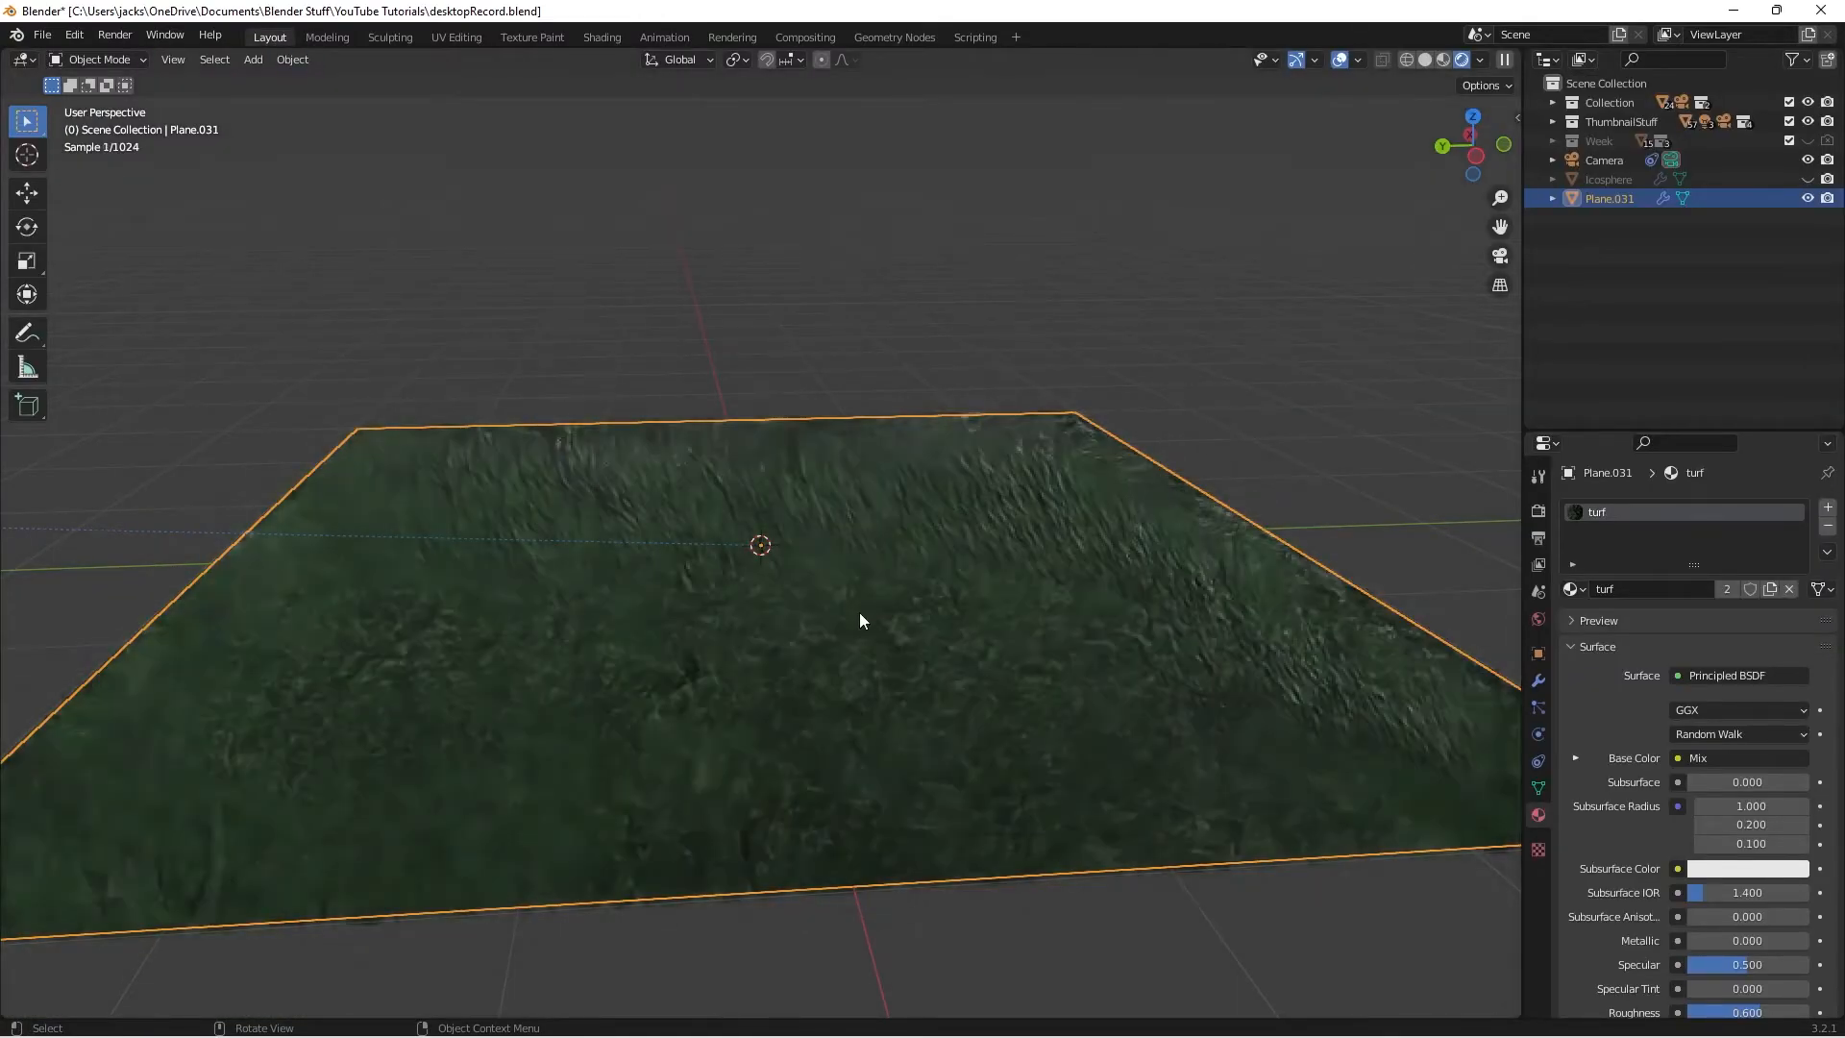
{"action": "key", "text": "KP_0"}
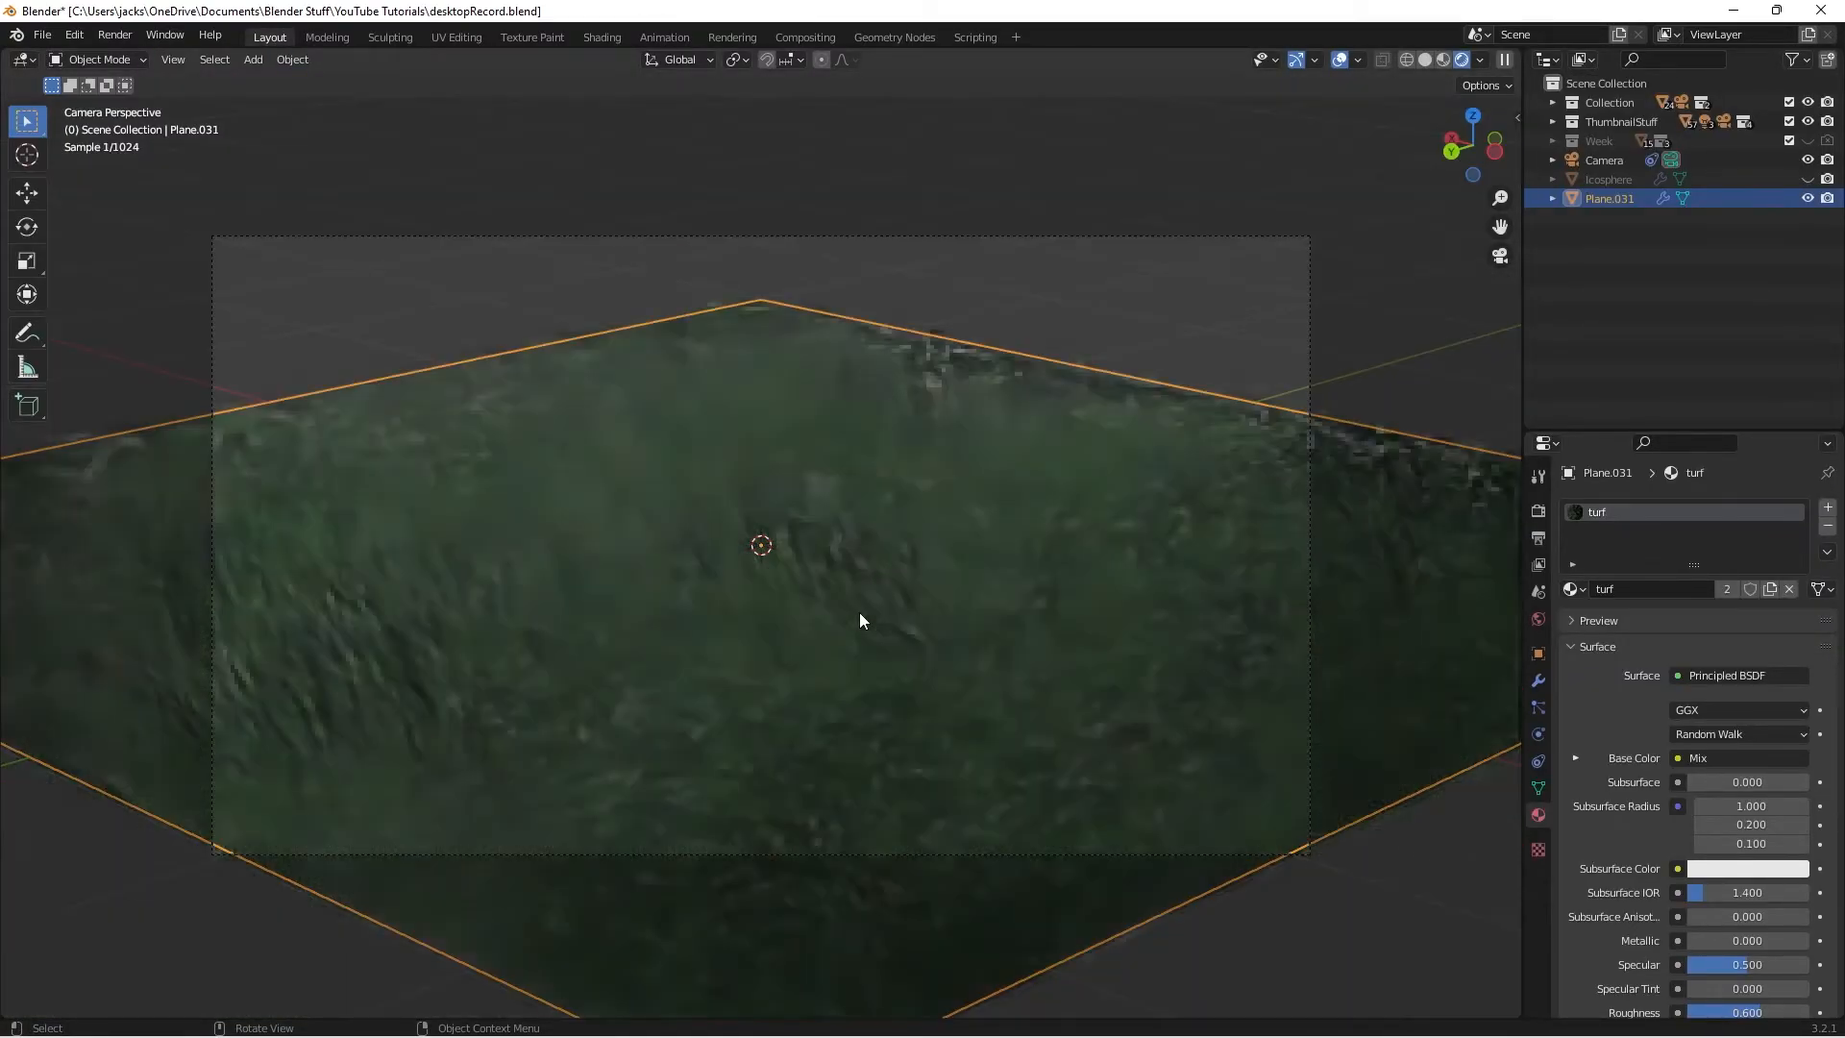
{"action": "key", "text": "F12"}
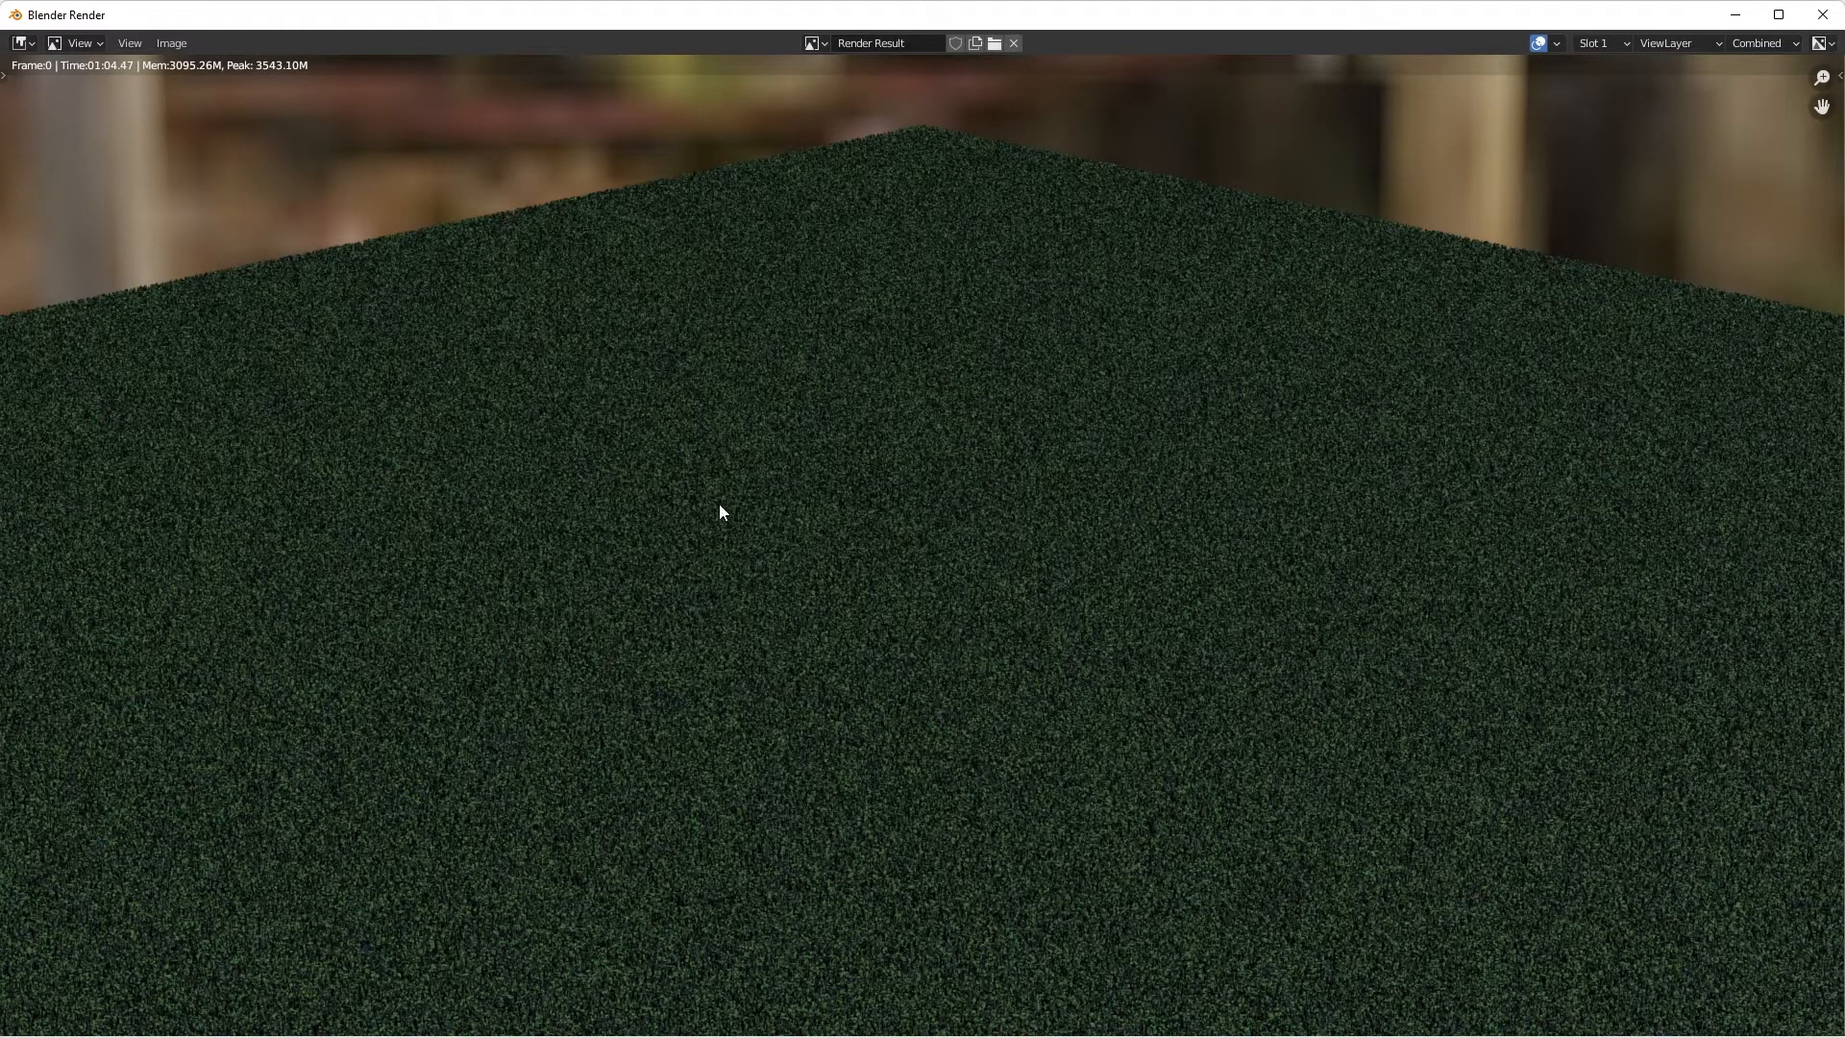
{"action": "left_click", "coordinate": [1823, 14]}
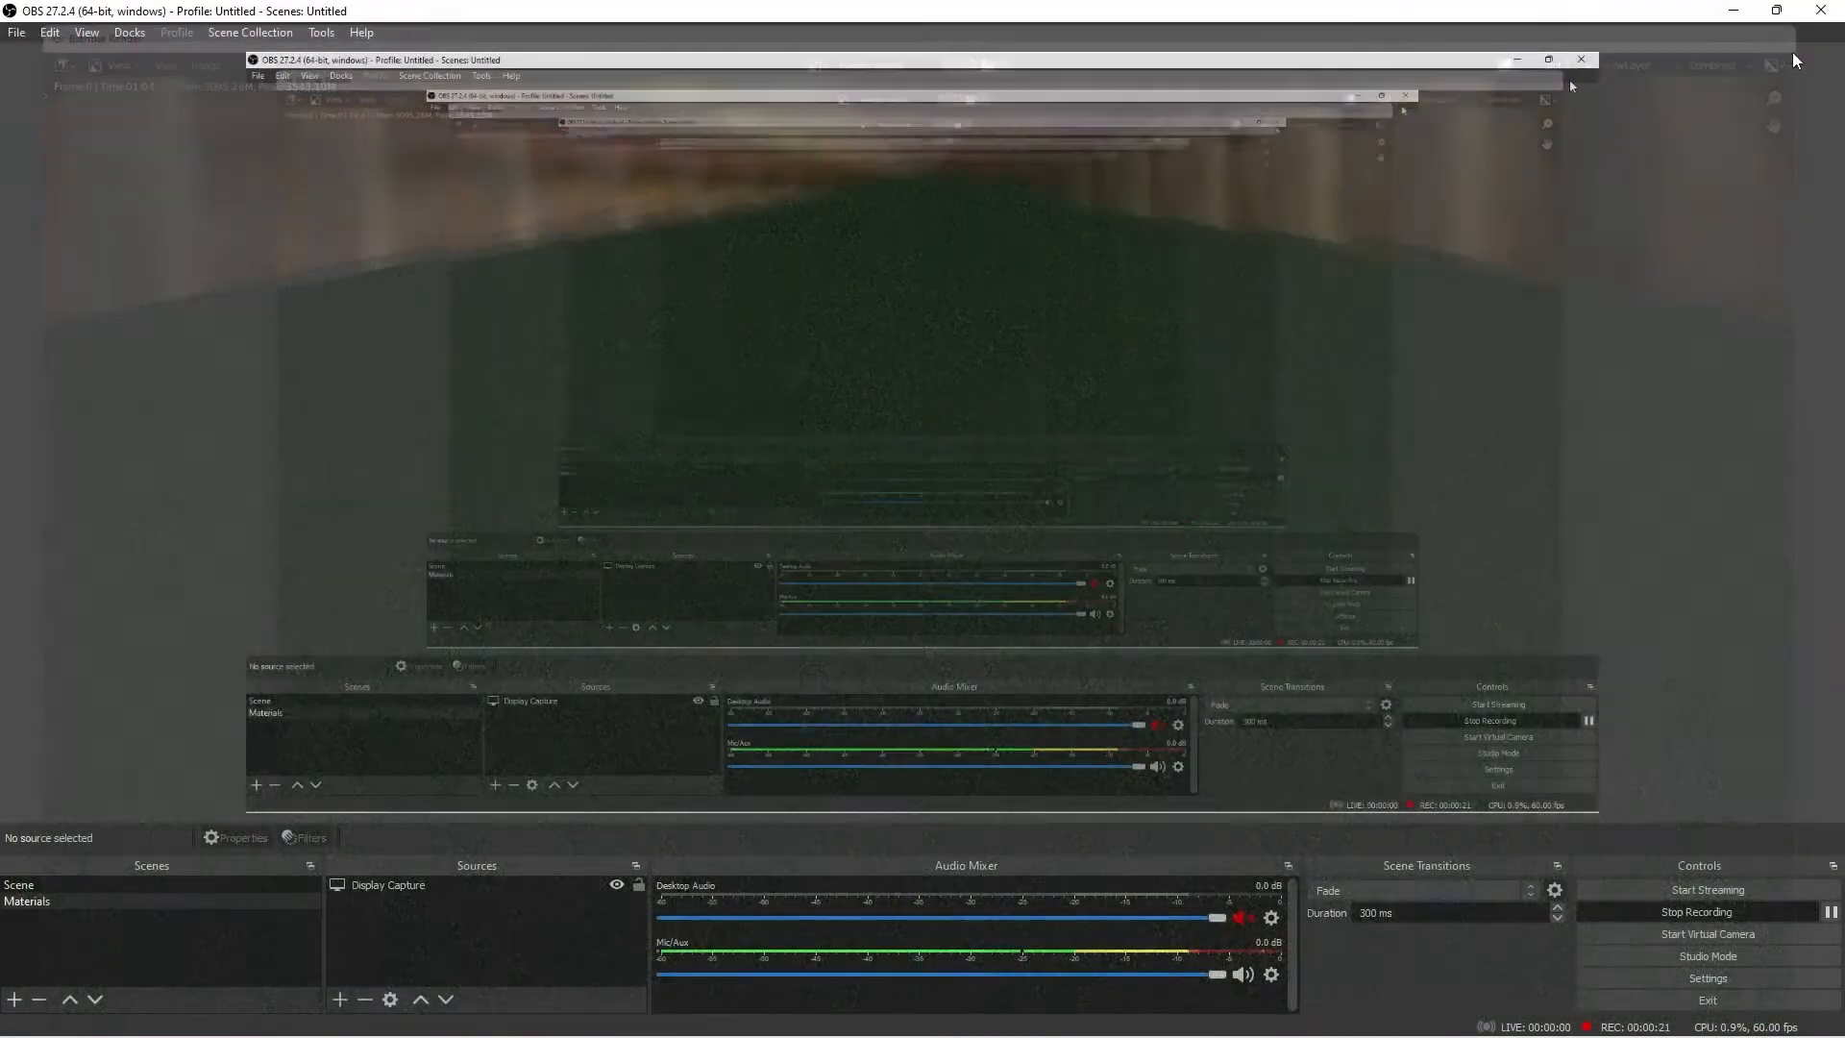
{"action": "left_click", "coordinate": [496, 1015]}
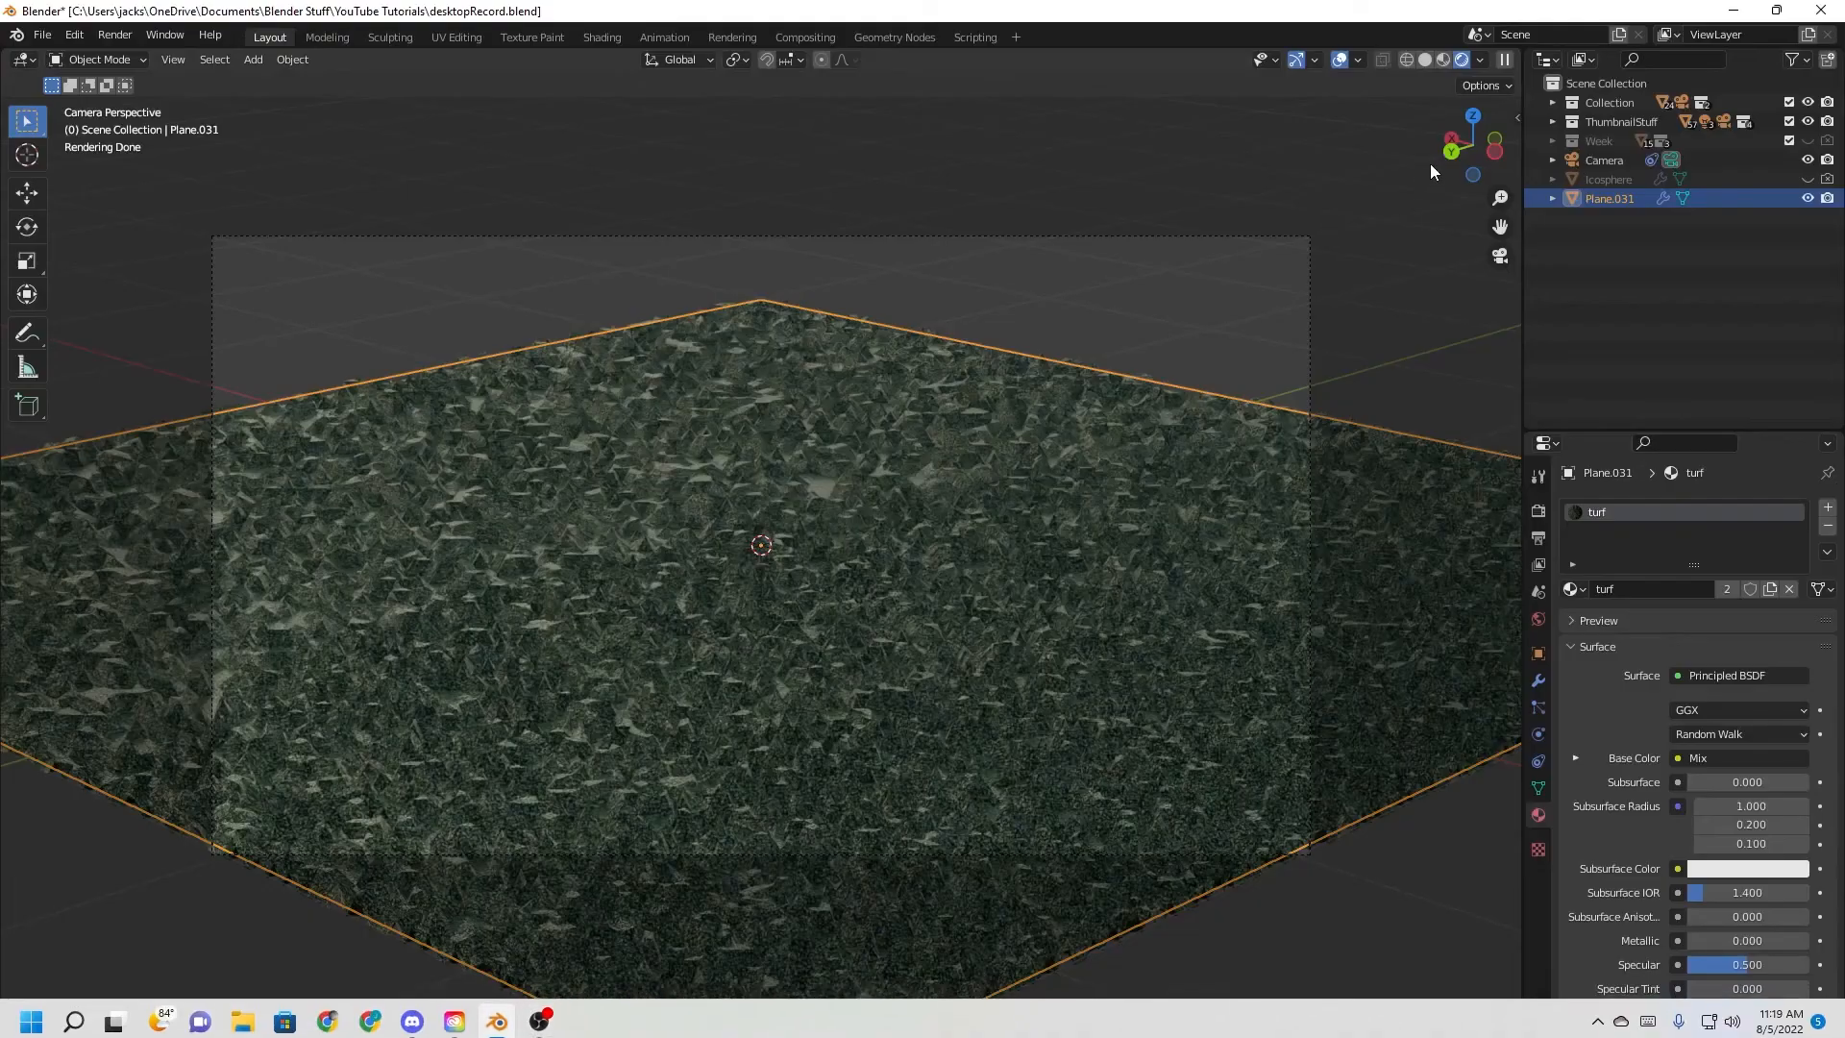
Inspect the displaced turf plane from a low angle in Rendered shading and display its Subdivision modifier settings
{"action": "left_click", "coordinate": [1461, 58]}
{"action": "middle_click_drag", "start_coordinate": [1088, 515], "coordinate": [1161, 712]}
{"action": "left_click", "coordinate": [1007, 846]}
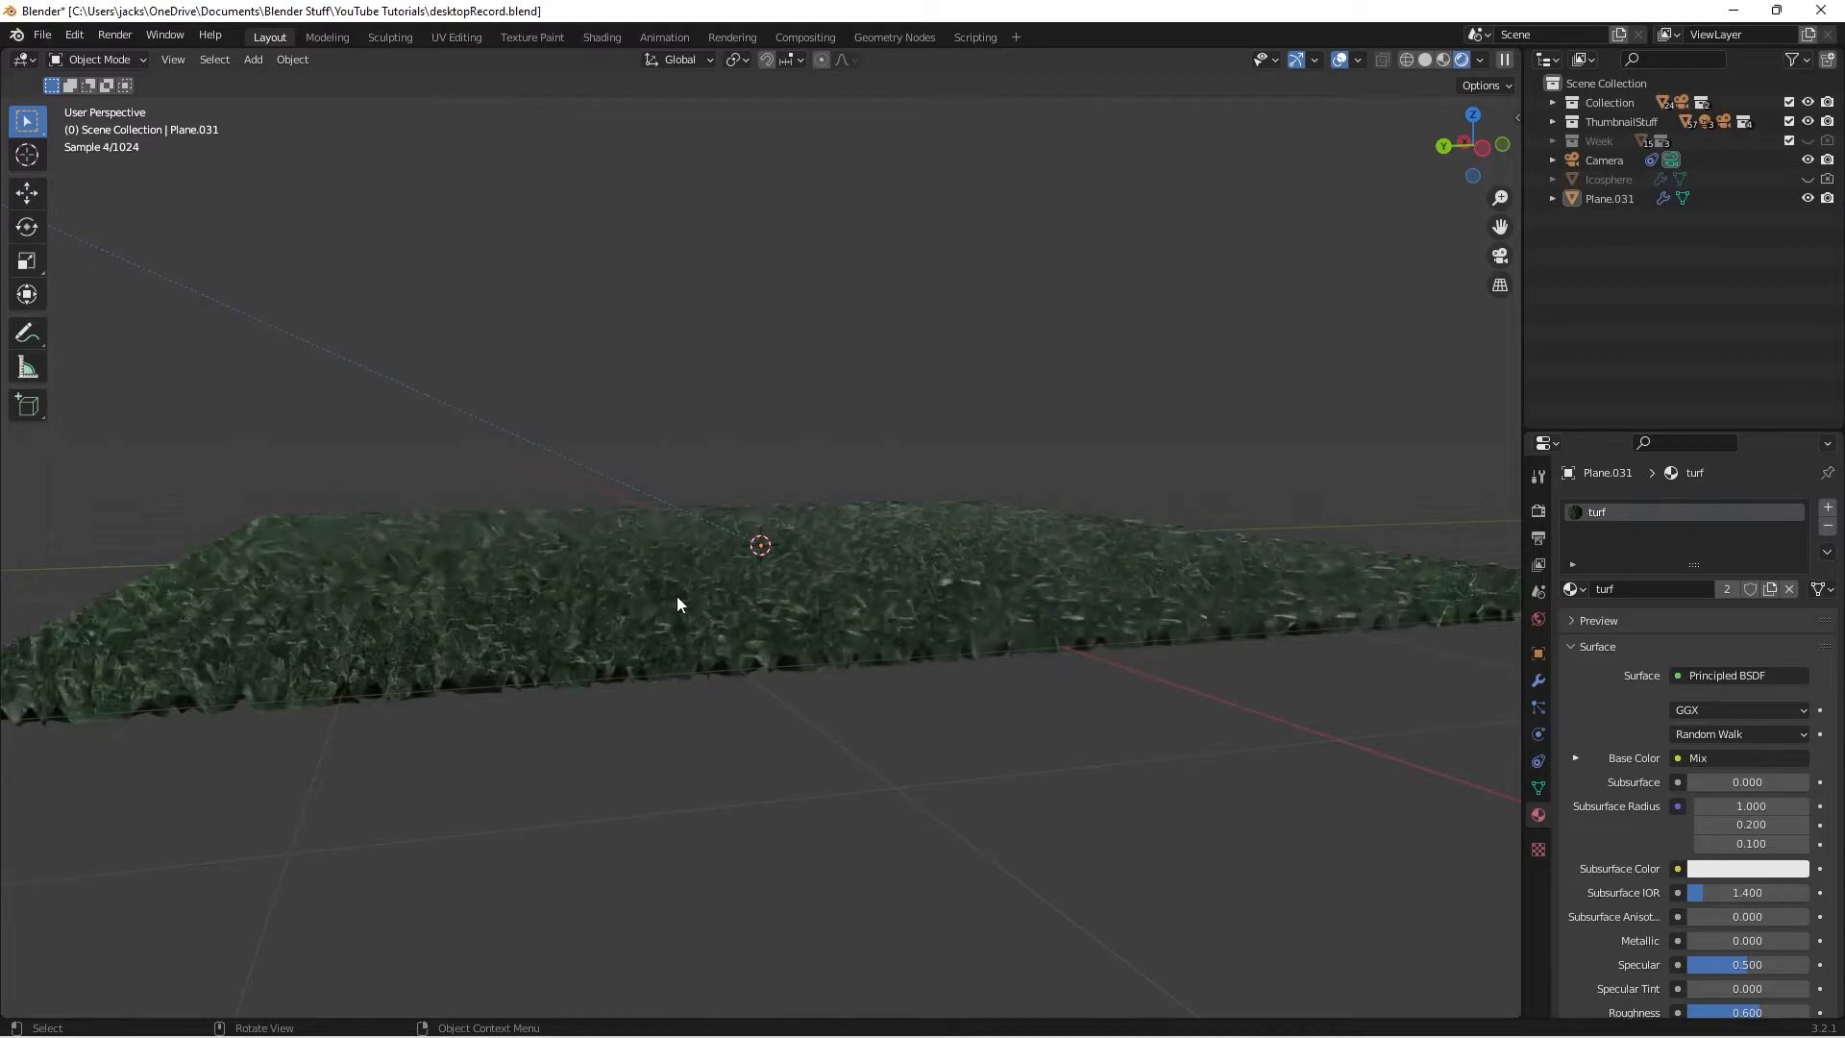
{"action": "left_click", "coordinate": [1541, 678]}
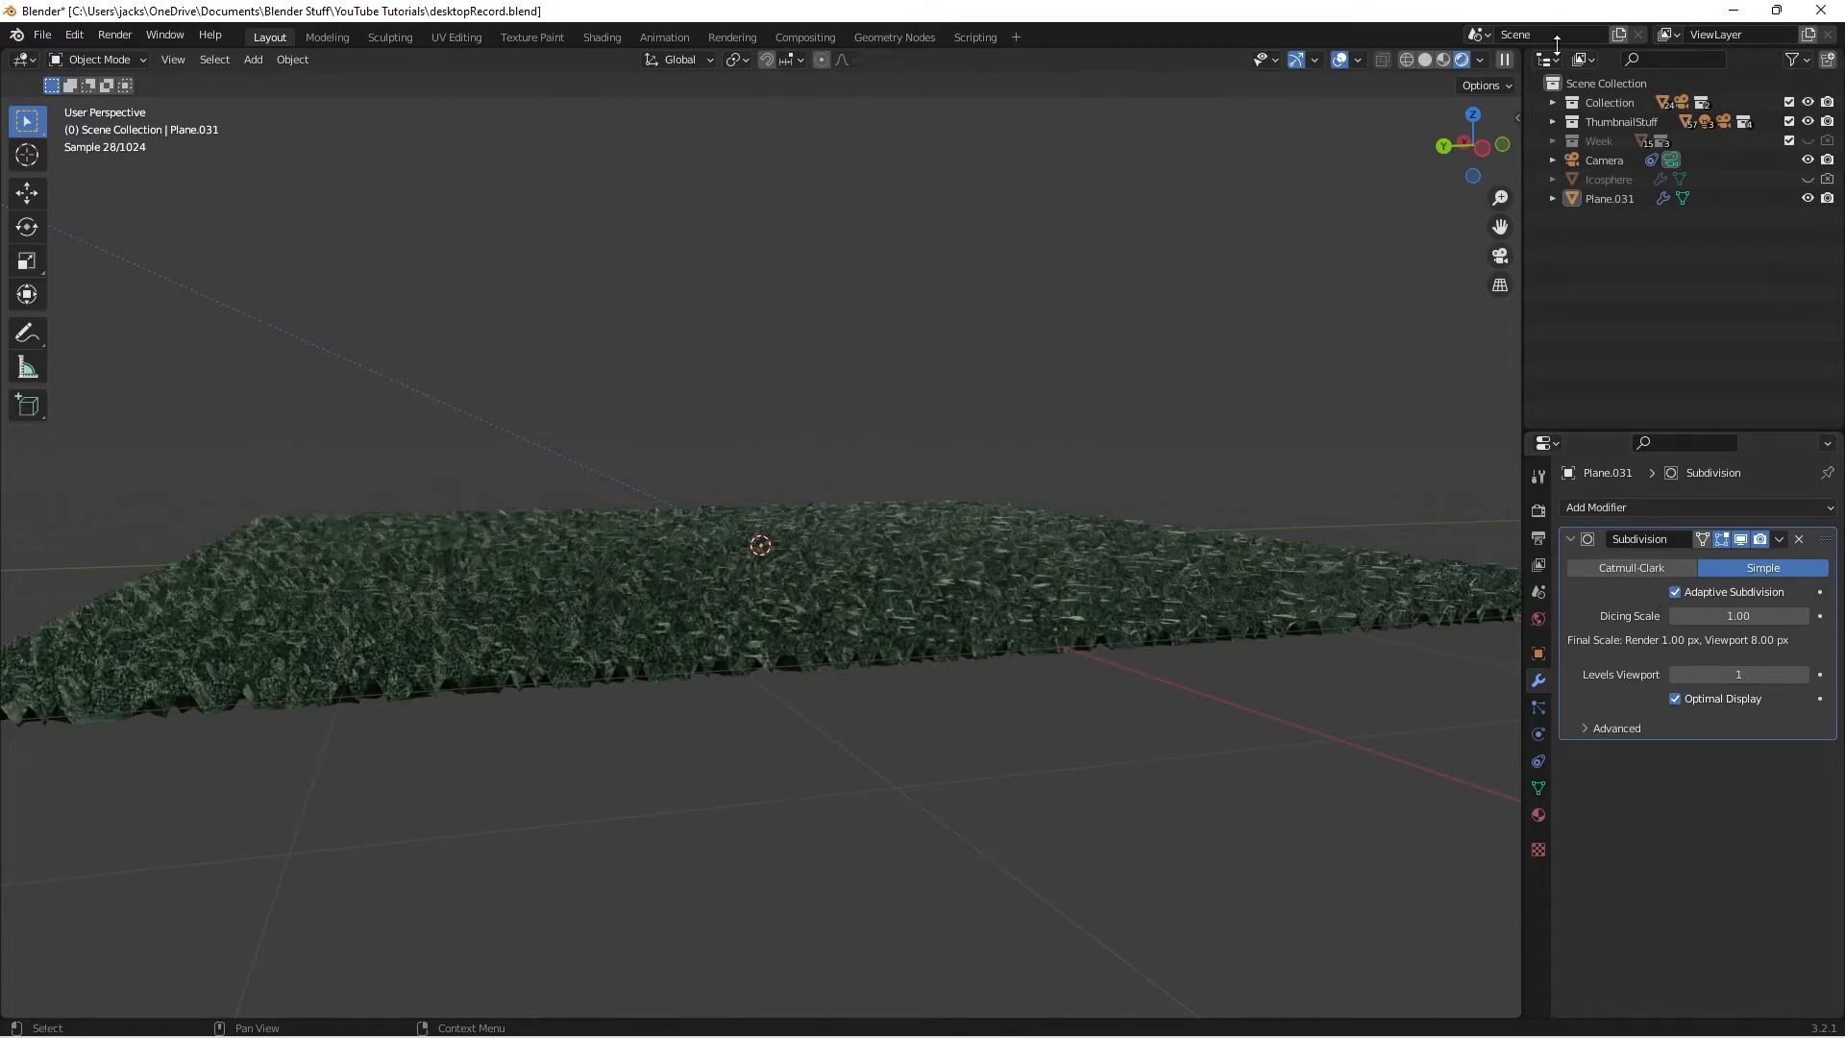
Disconnect the Displacement node from the Material Output in the Shading workspace and check the plane up close in Layout
{"action": "left_click", "coordinate": [603, 37]}
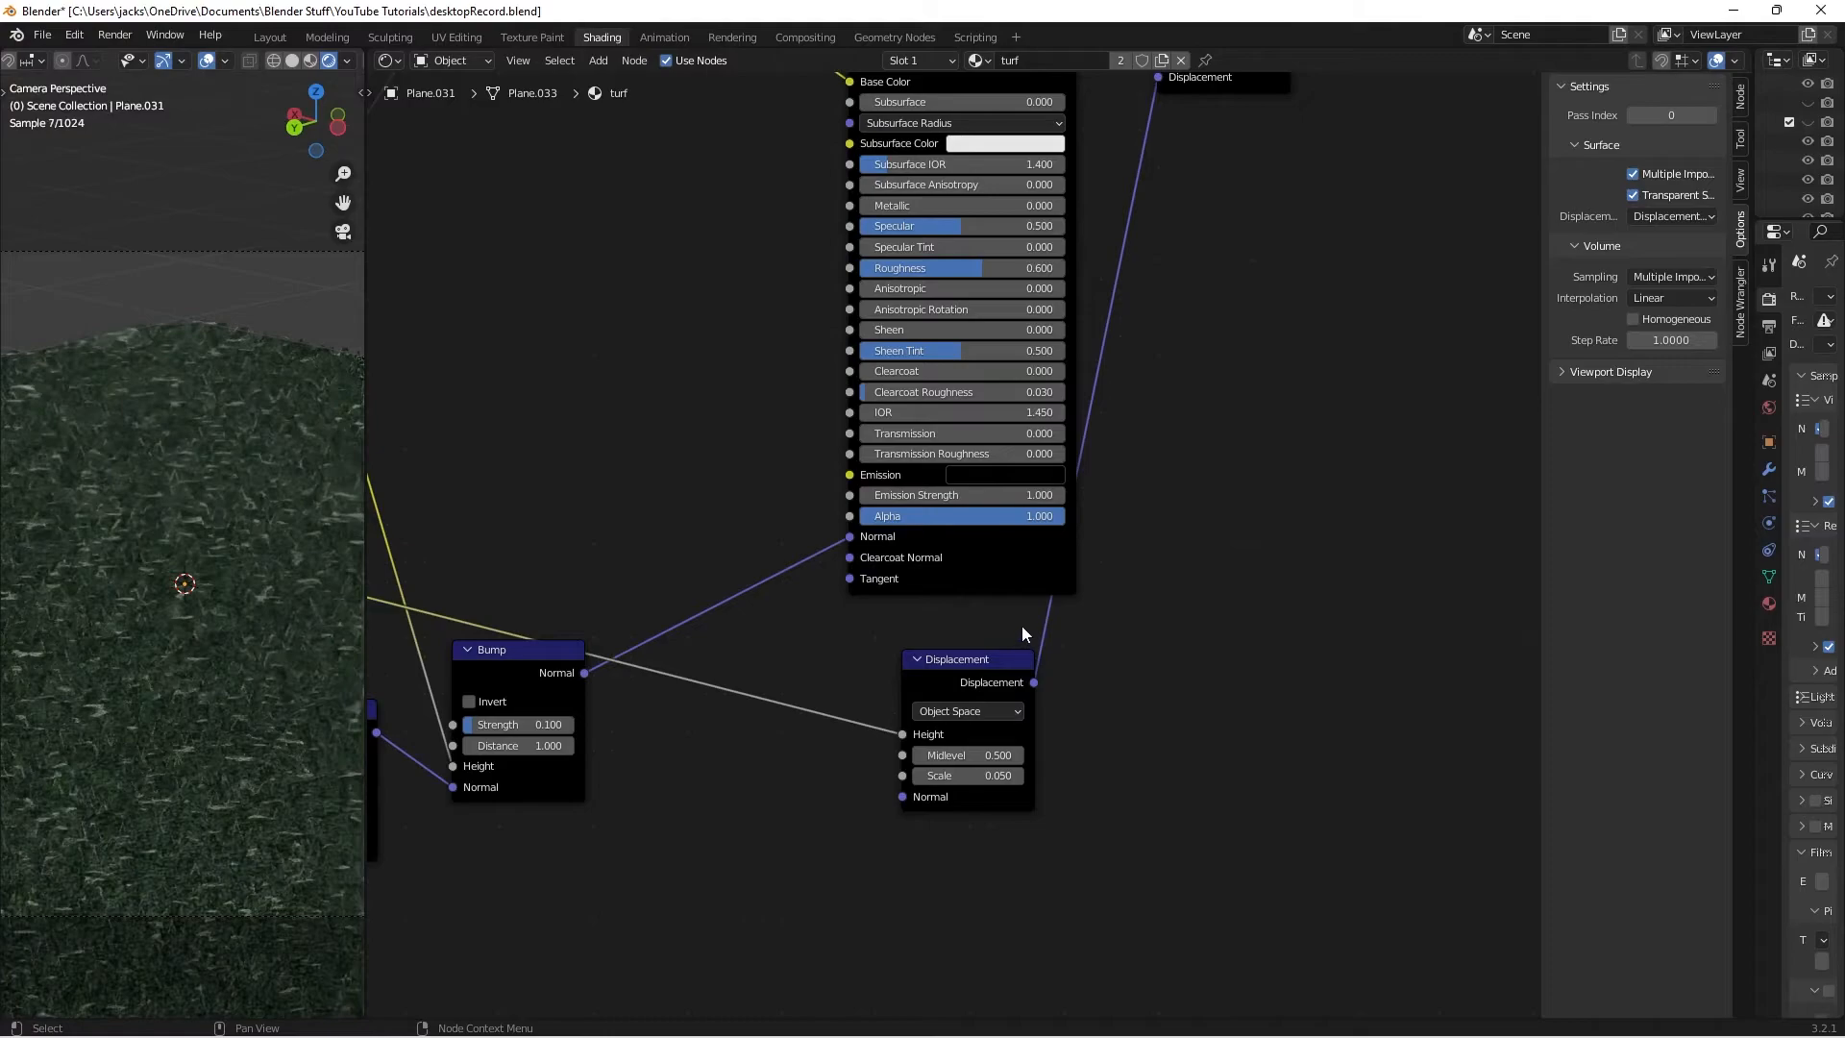
{"action": "right_click_drag", "start_coordinate": [1022, 627], "coordinate": [1067, 627], "text": "ctrl"}
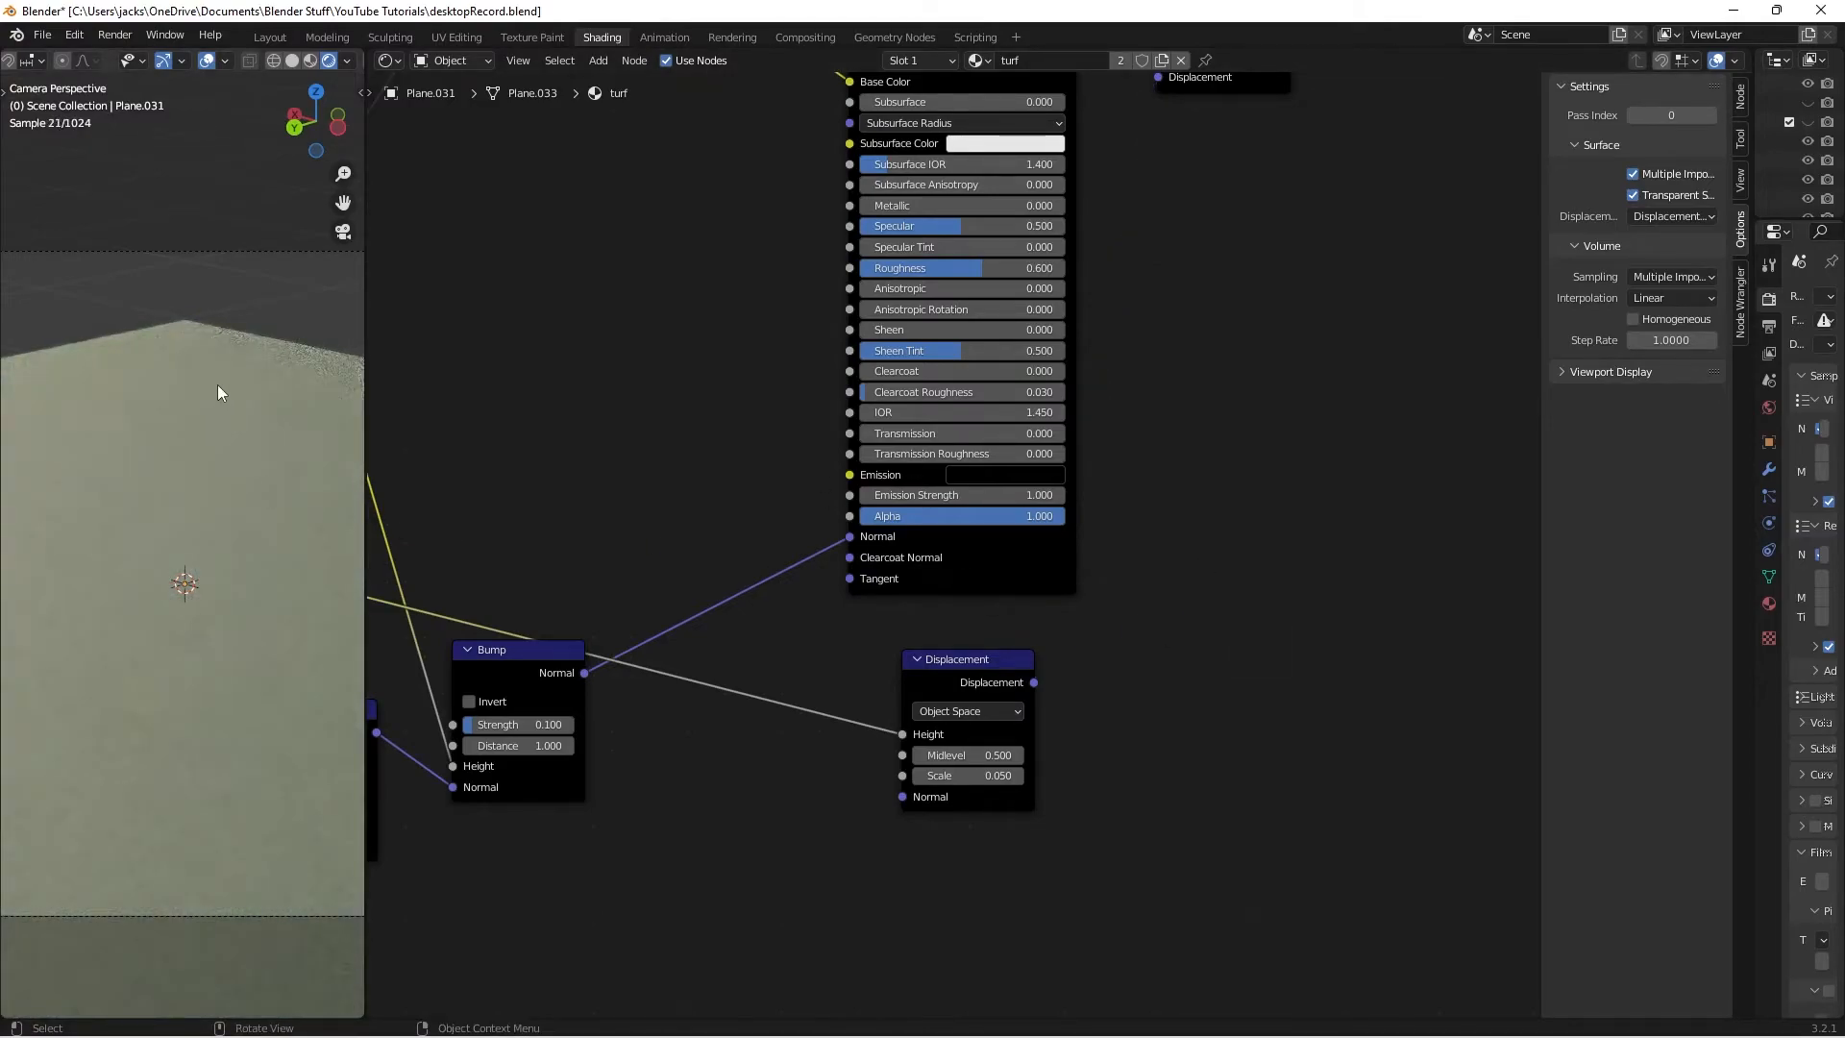
{"action": "left_click", "coordinate": [273, 37]}
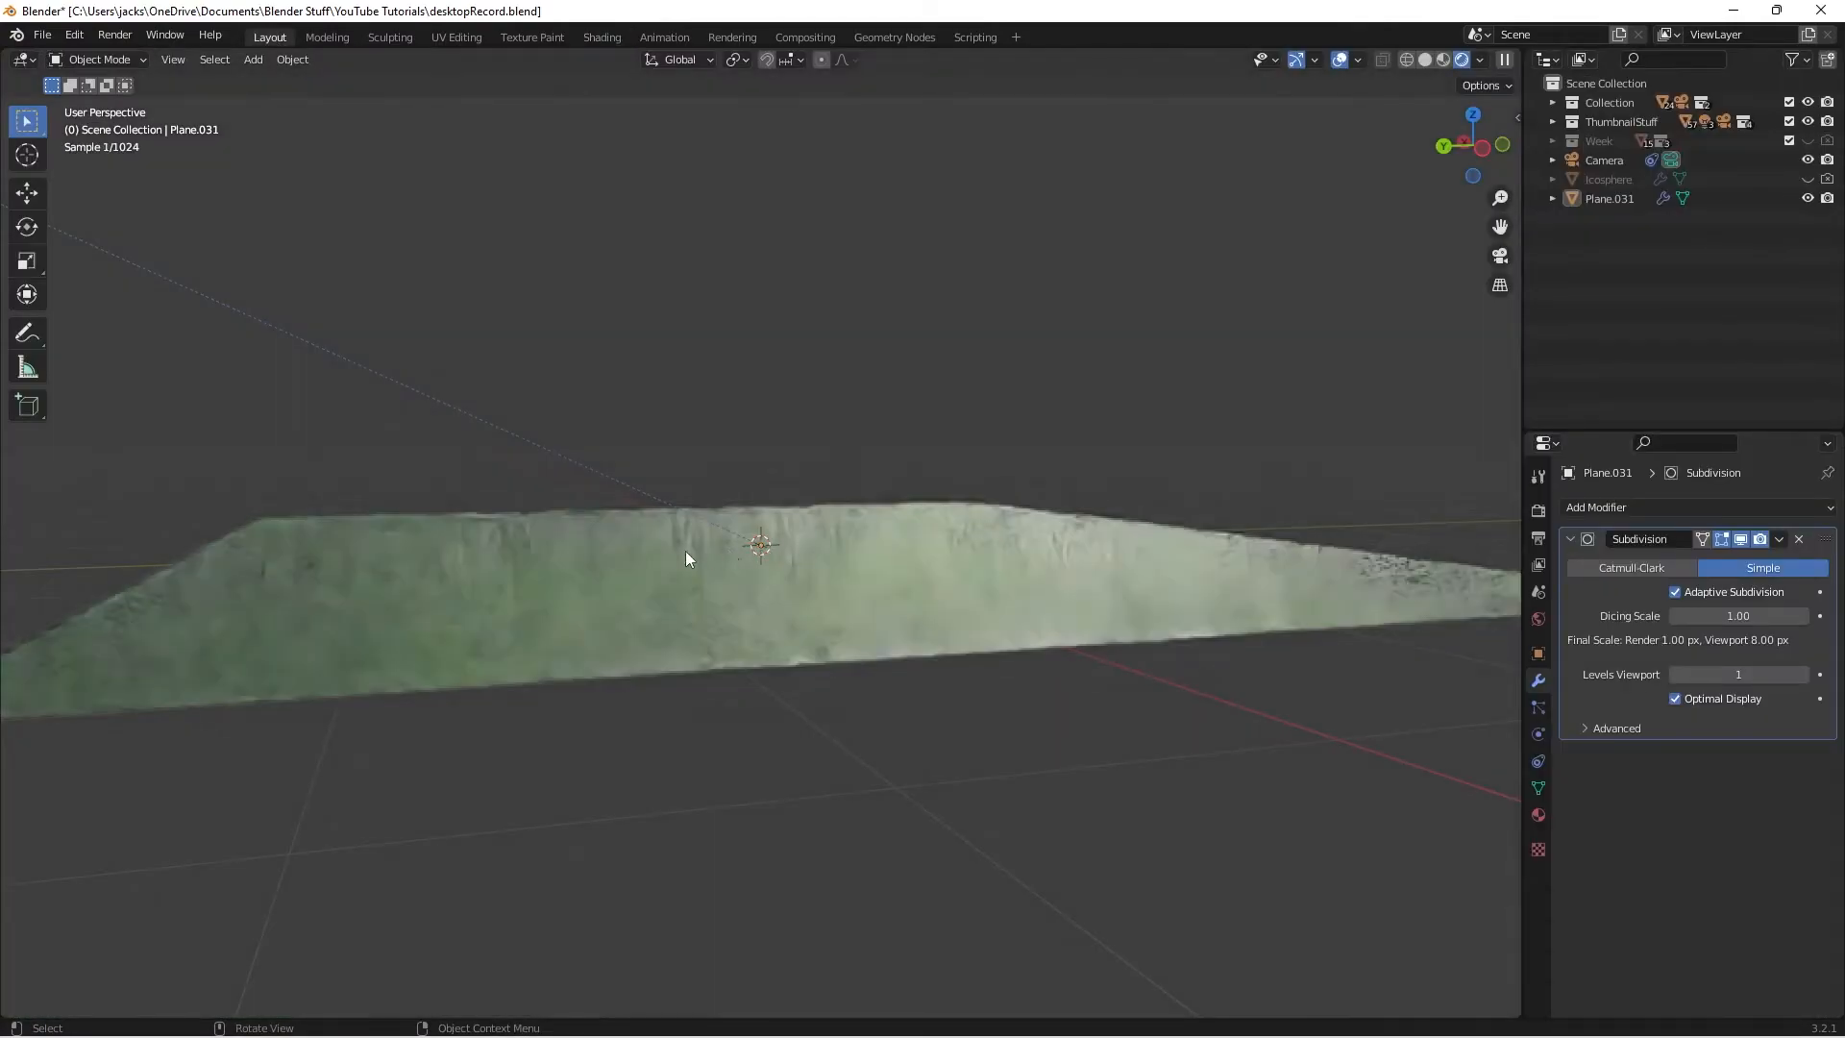
{"action": "scroll", "coordinate": [691, 673], "scroll_direction": "up", "scroll_amount": 4}
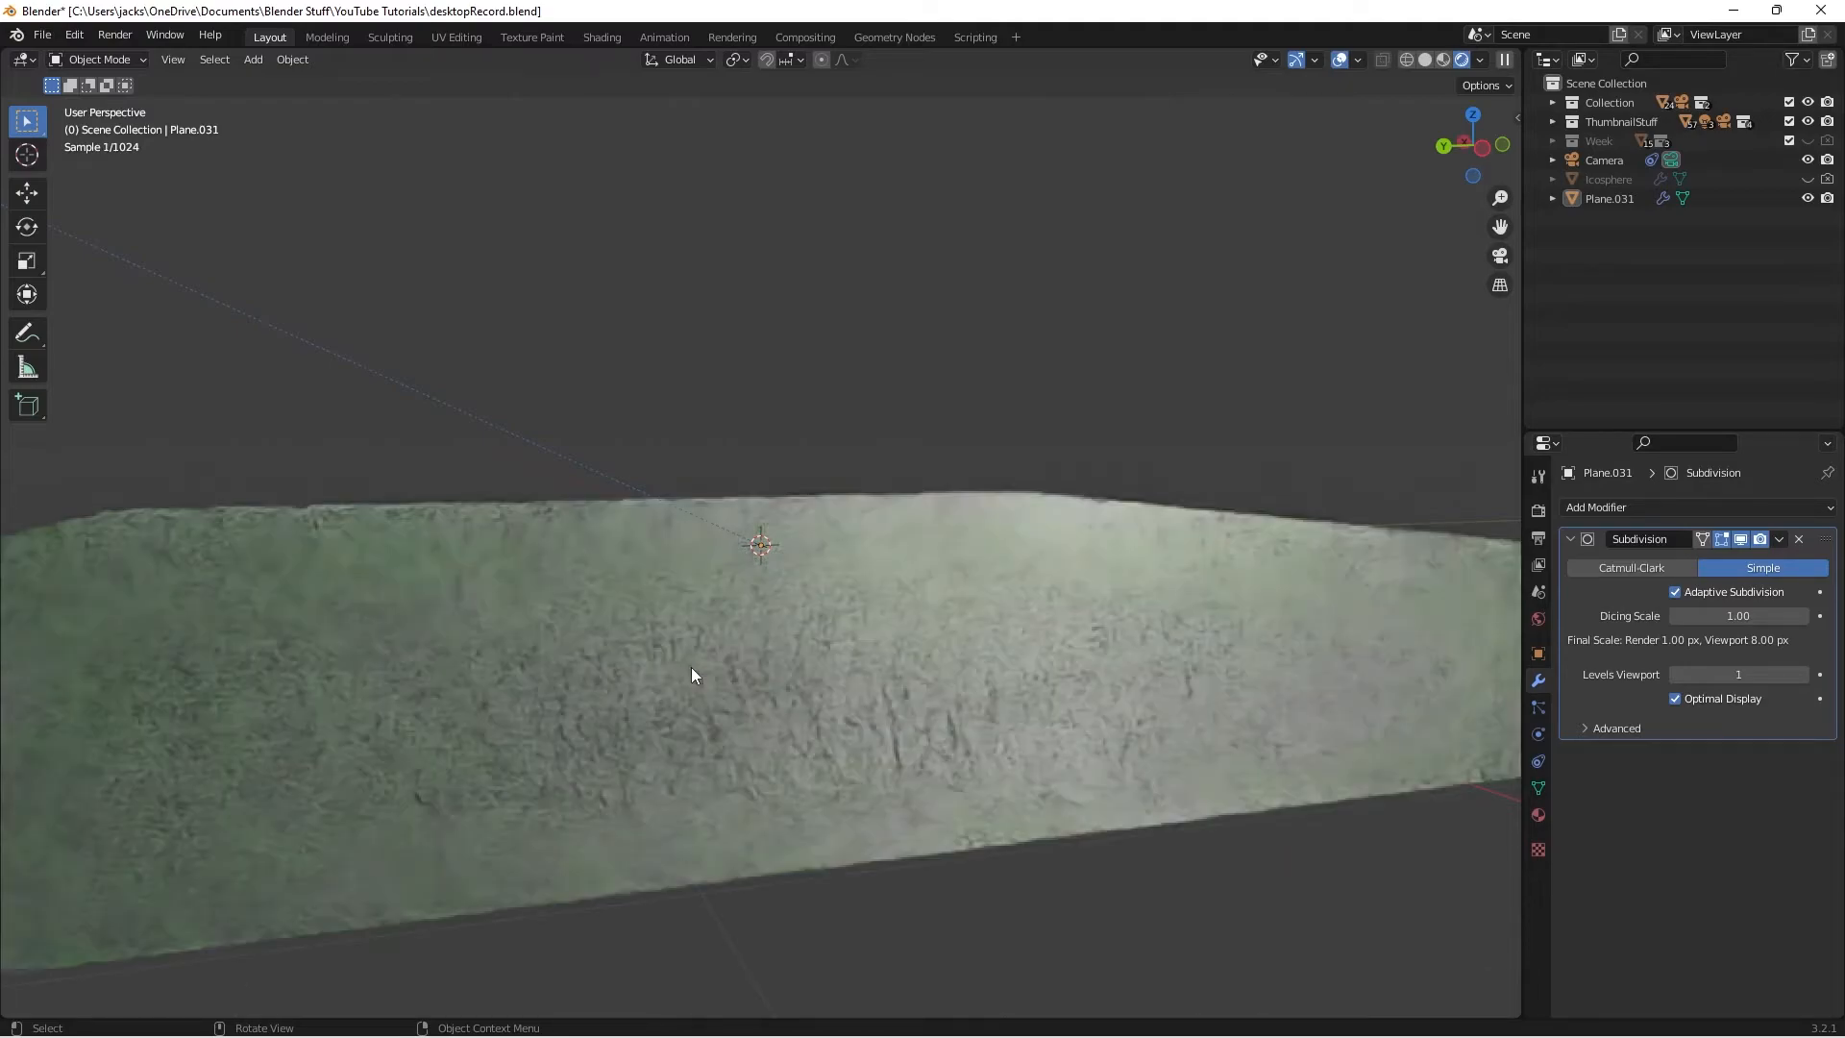
{"action": "scroll", "coordinate": [691, 675], "scroll_direction": "up", "scroll_amount": 2}
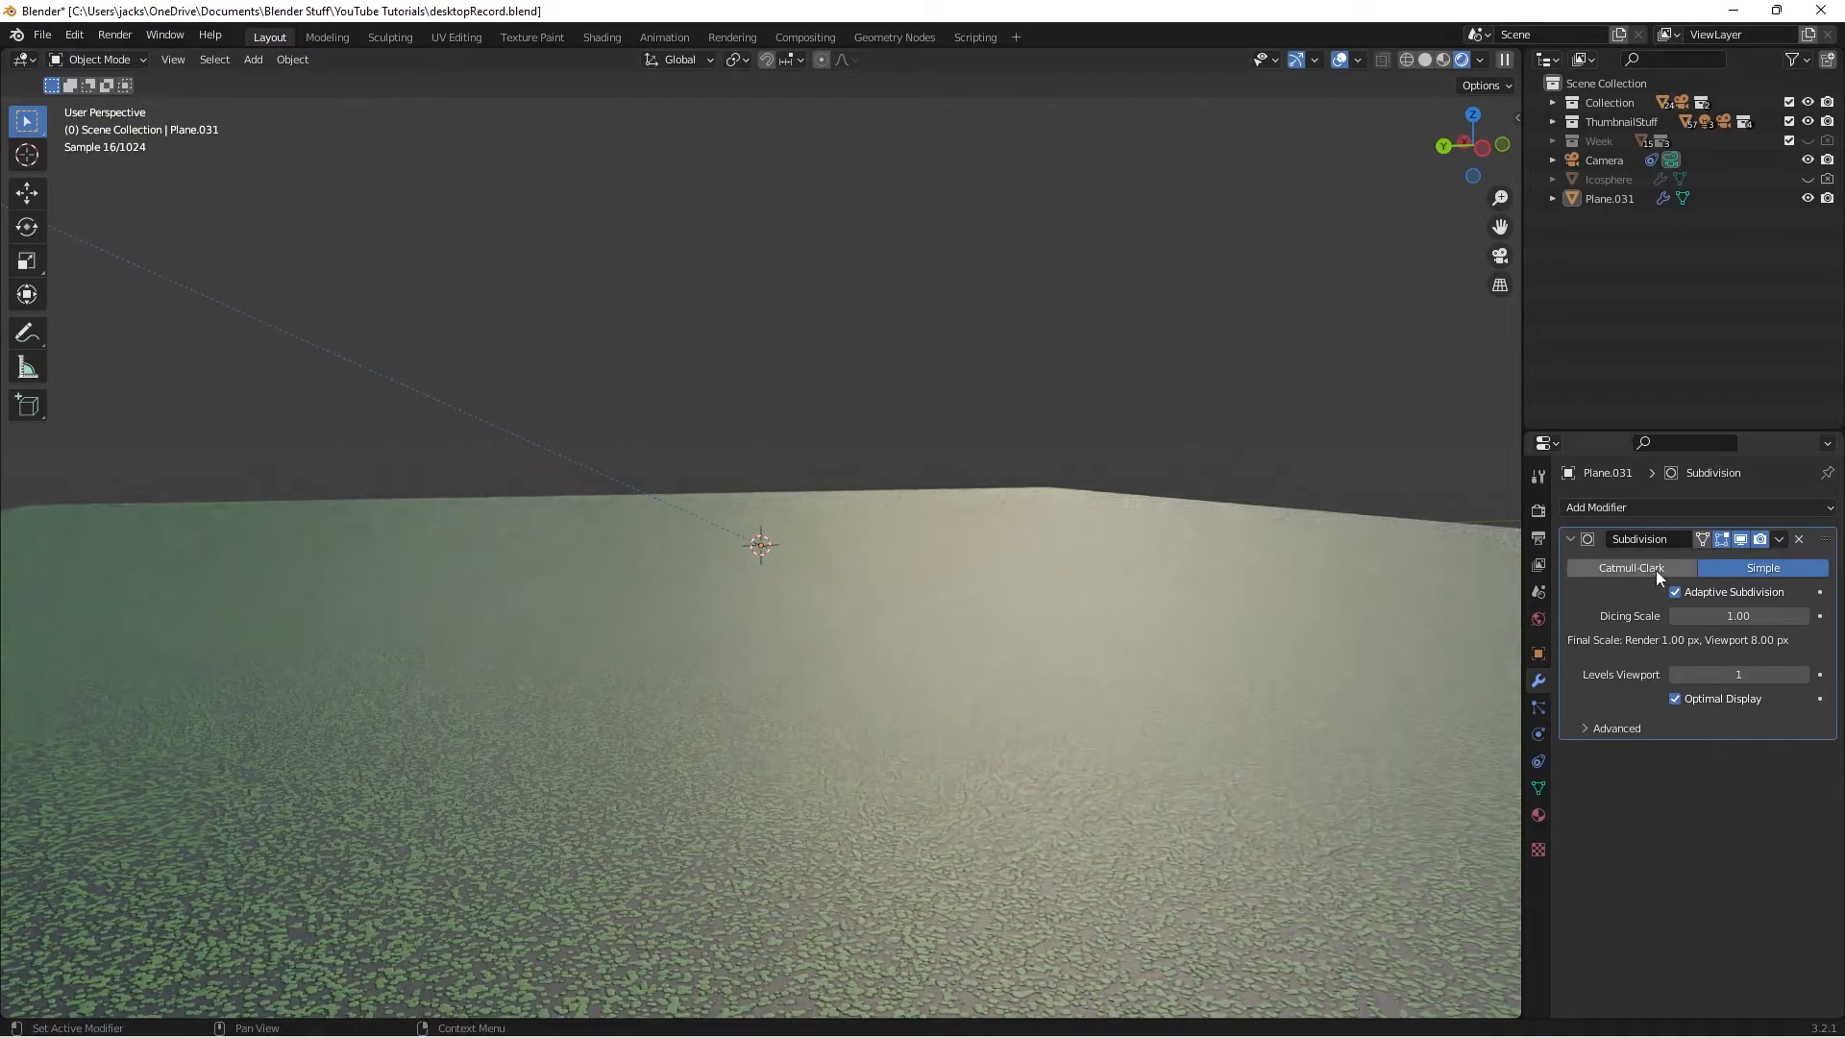
Switch the render engine to Eevee, deselect the plane and save the file
{"action": "left_click", "coordinate": [1539, 513]}
{"action": "left_click", "coordinate": [1705, 510]}
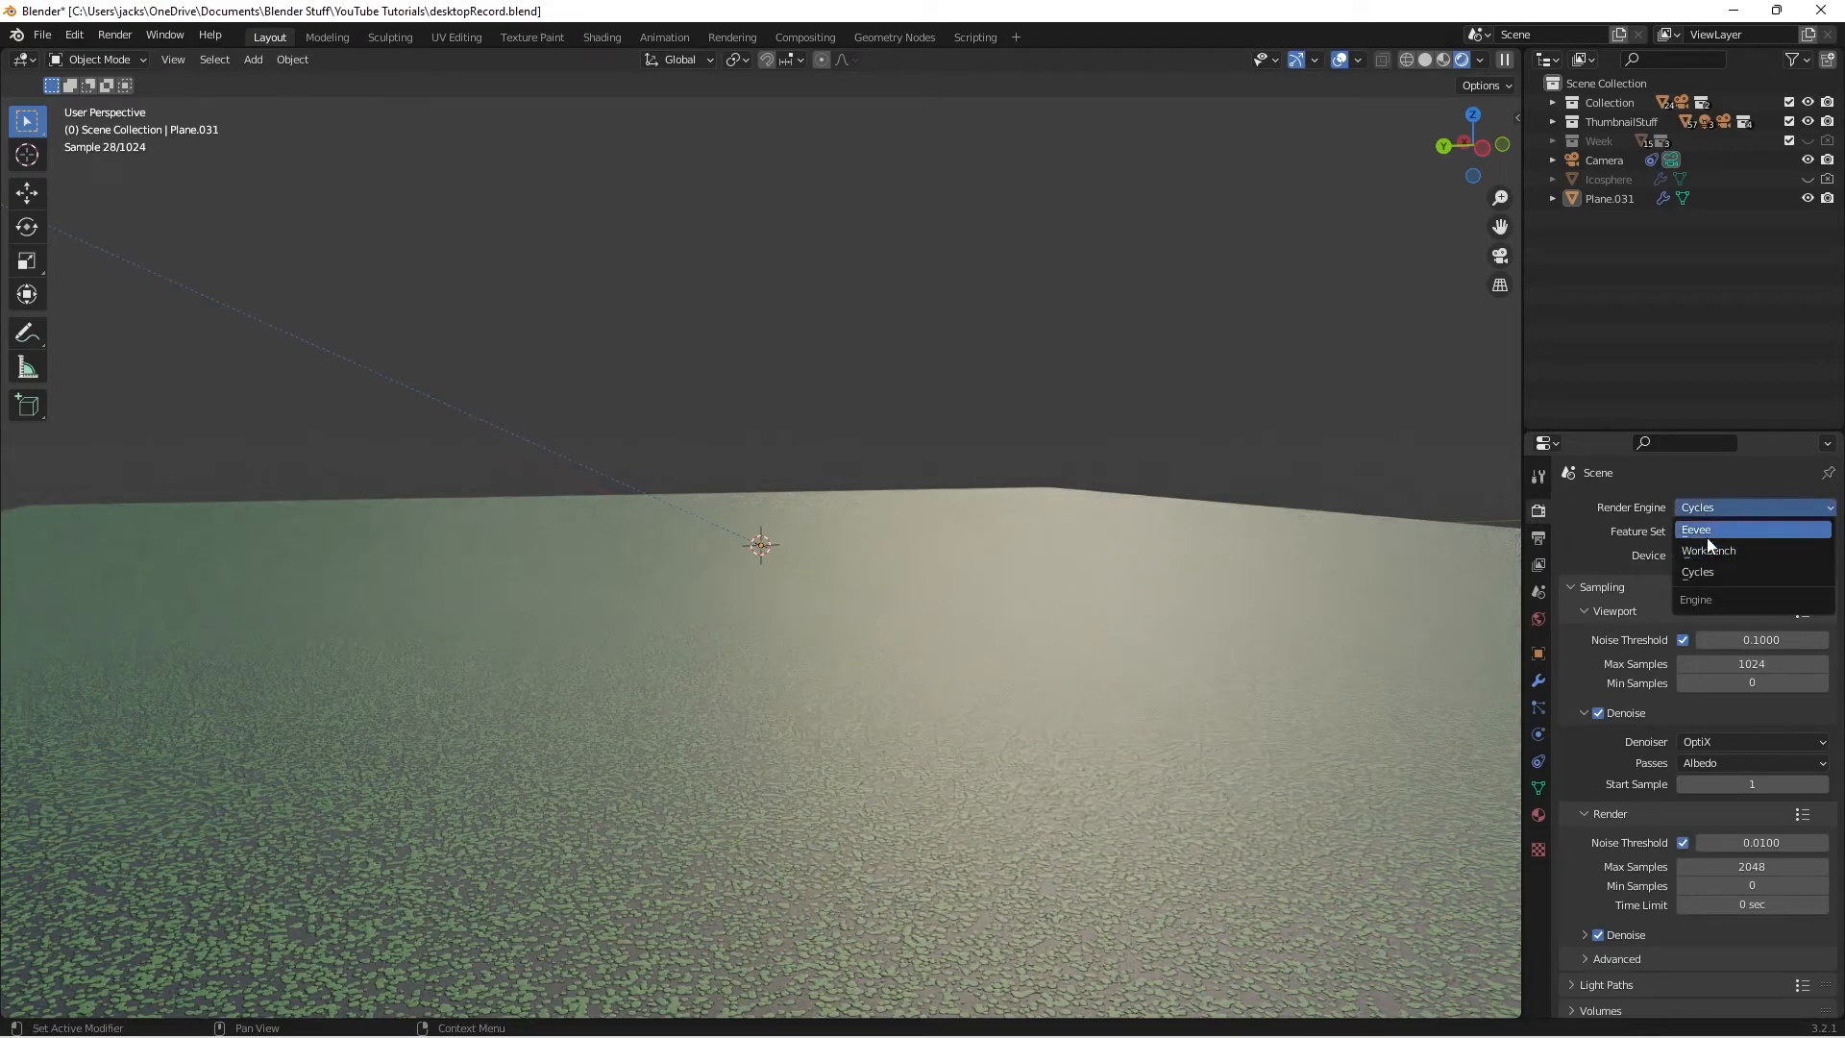
{"action": "left_click", "coordinate": [1706, 531]}
{"action": "left_click", "coordinate": [948, 623]}
{"action": "left_click", "coordinate": [954, 411]}
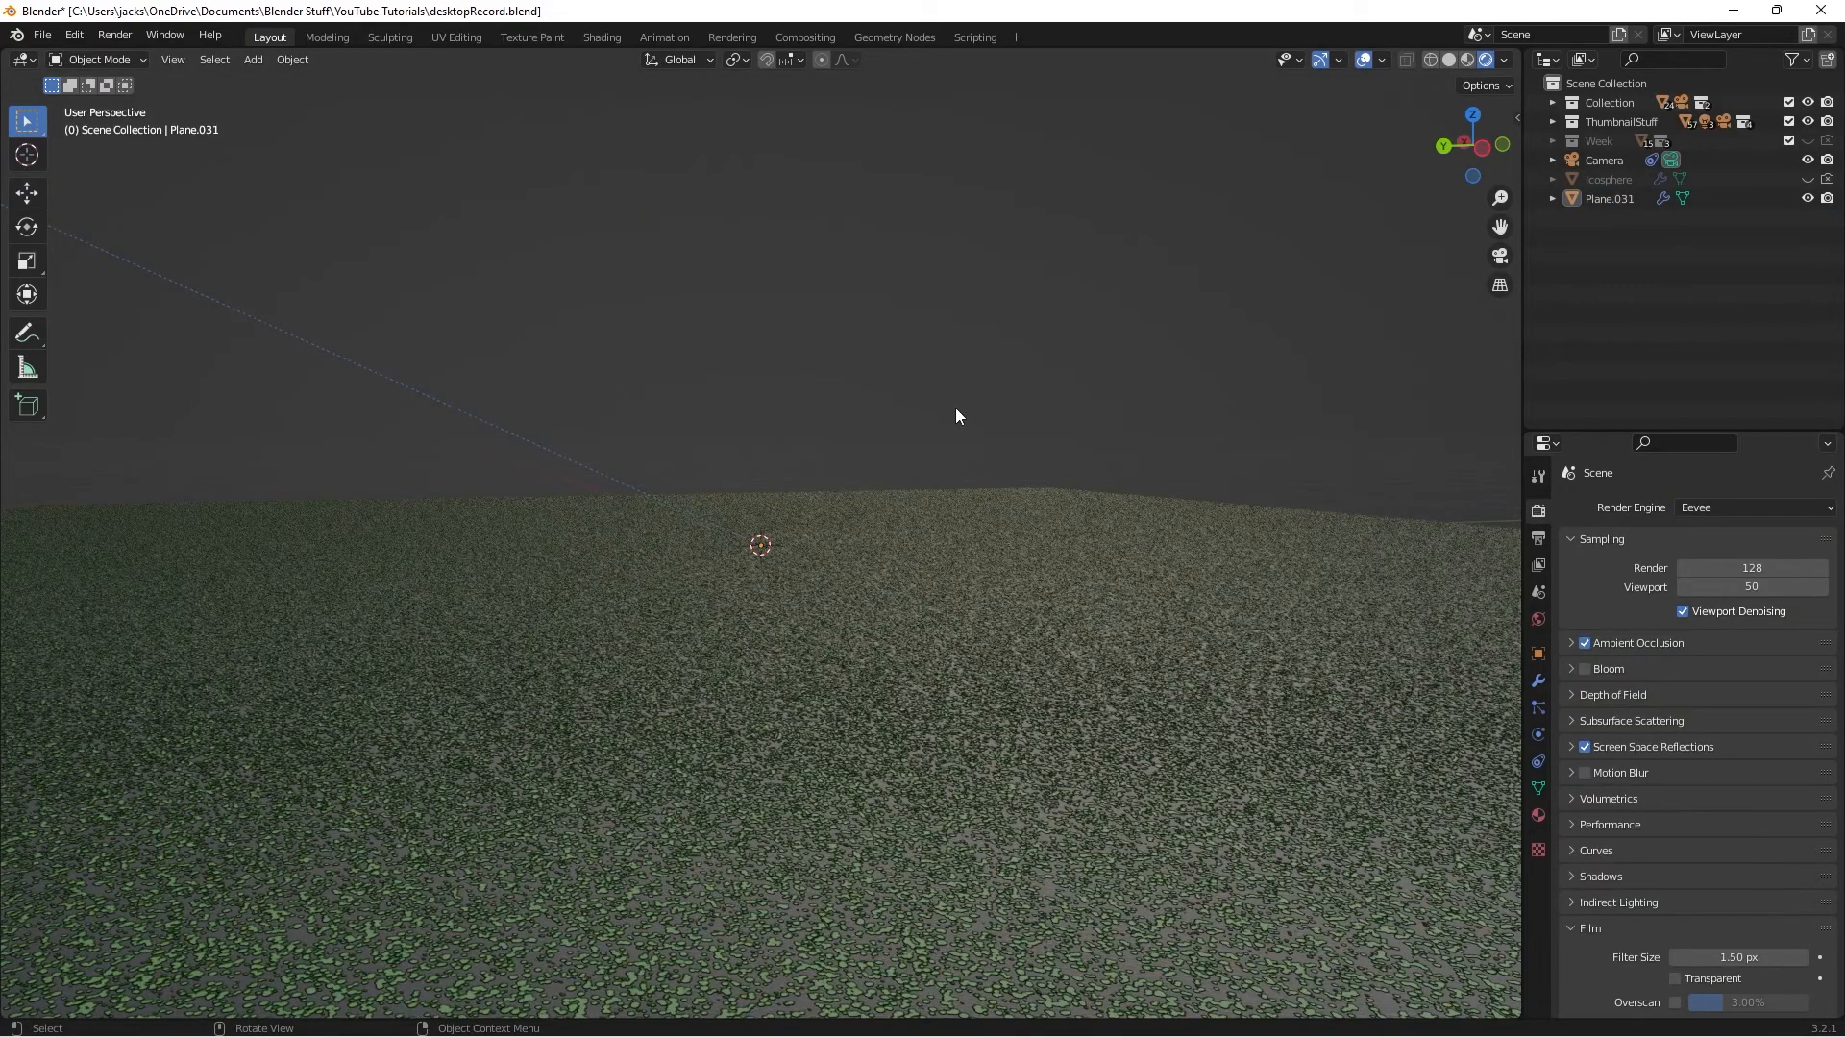
{"action": "left_click", "coordinate": [919, 688]}
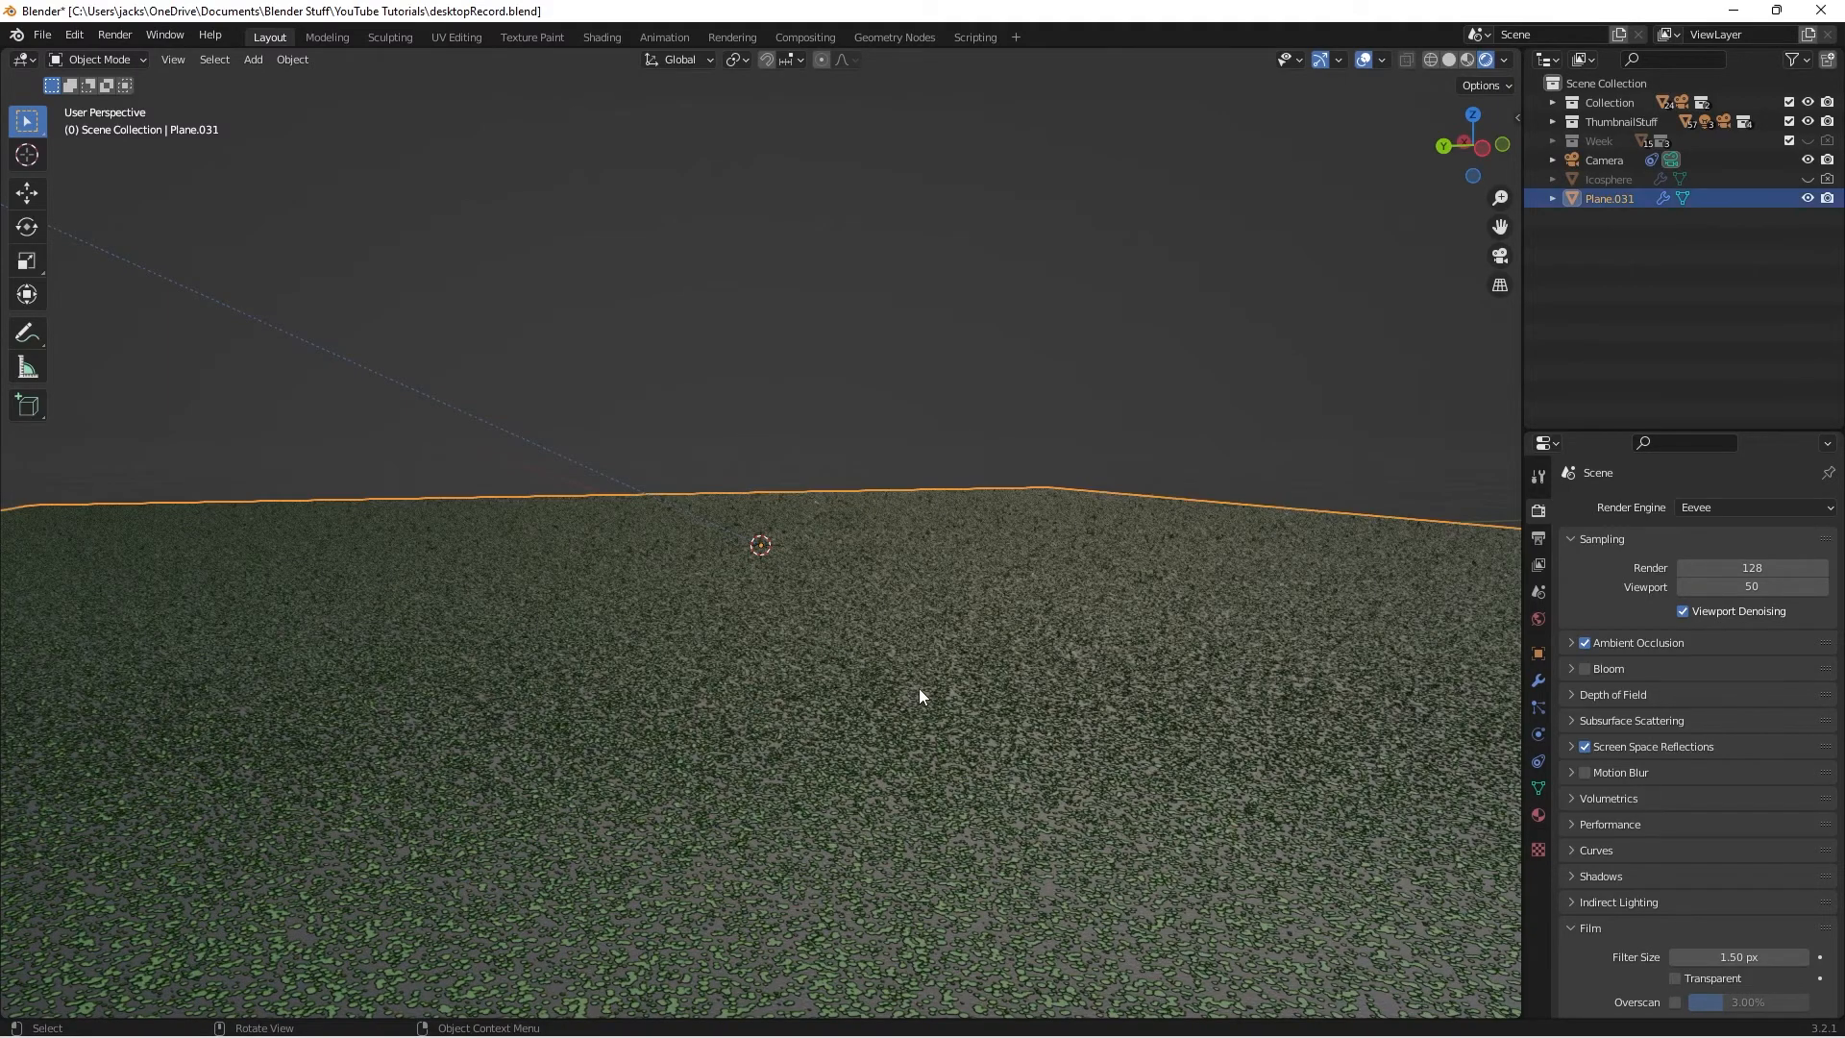
{"action": "left_click", "coordinate": [665, 387]}
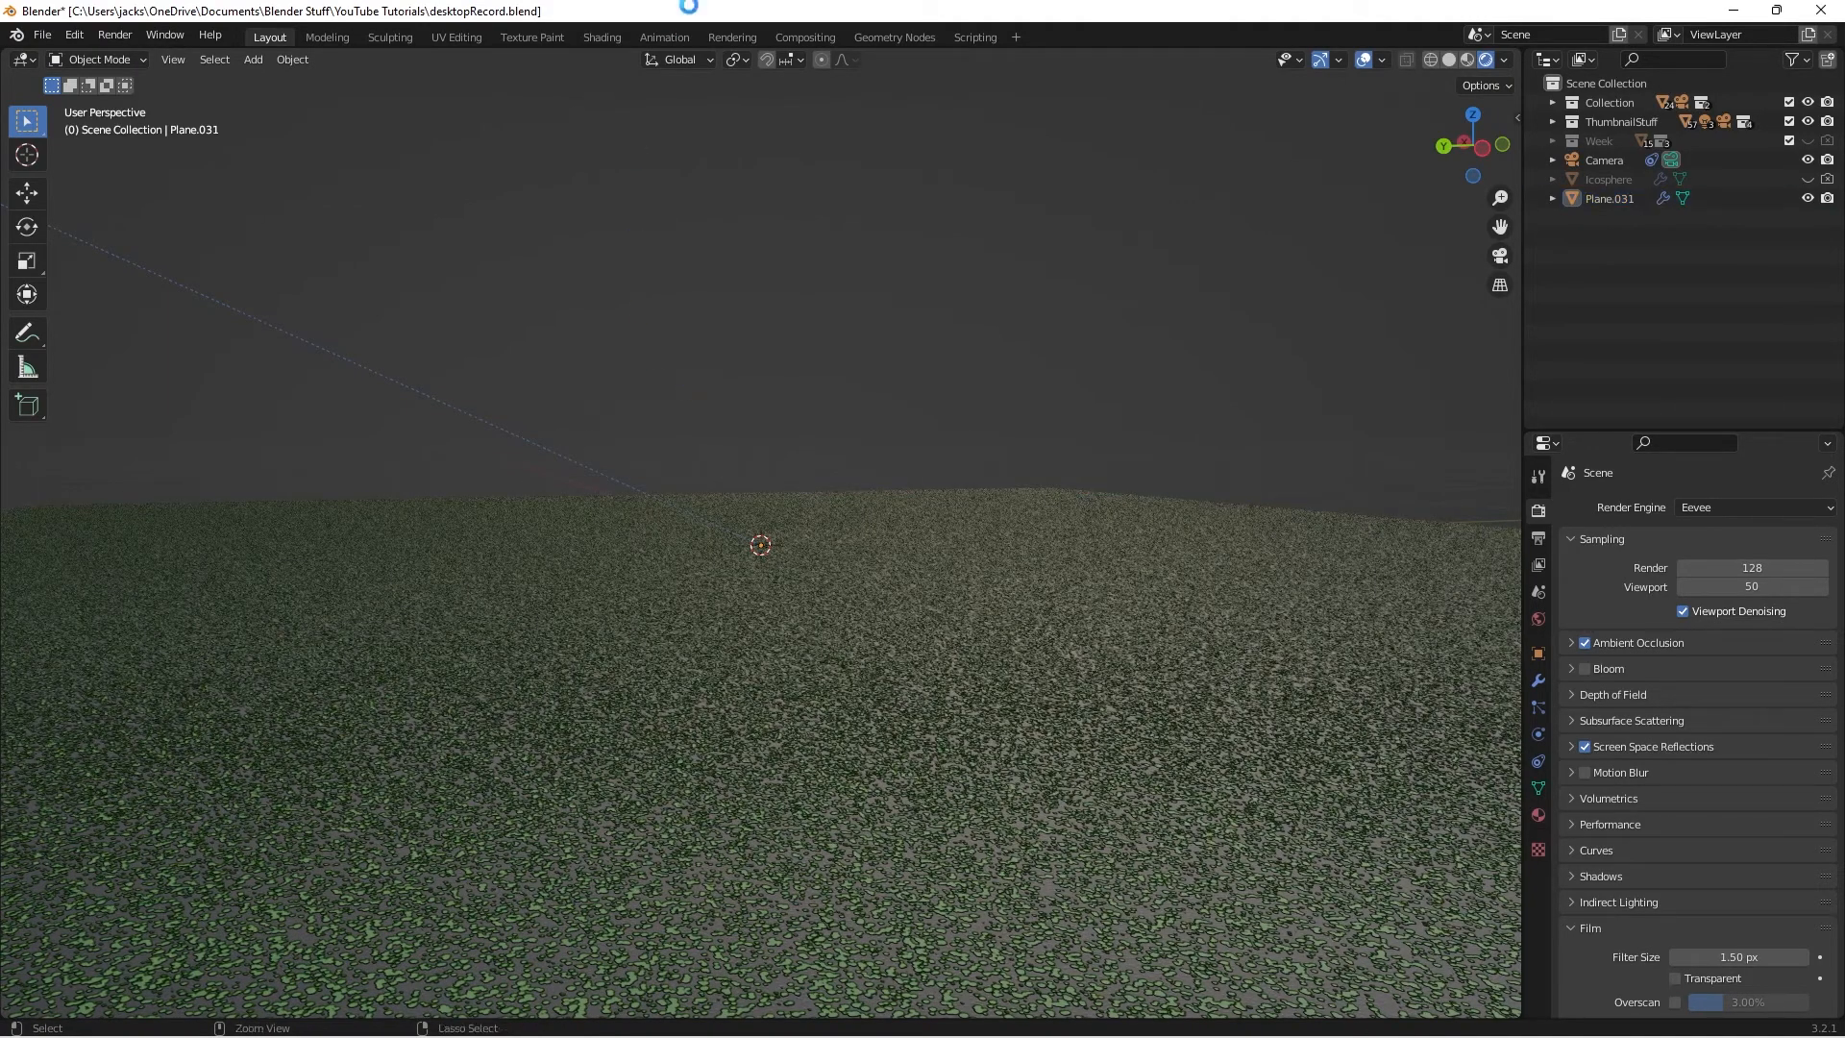
{"action": "key", "text": "ctrl+s"}
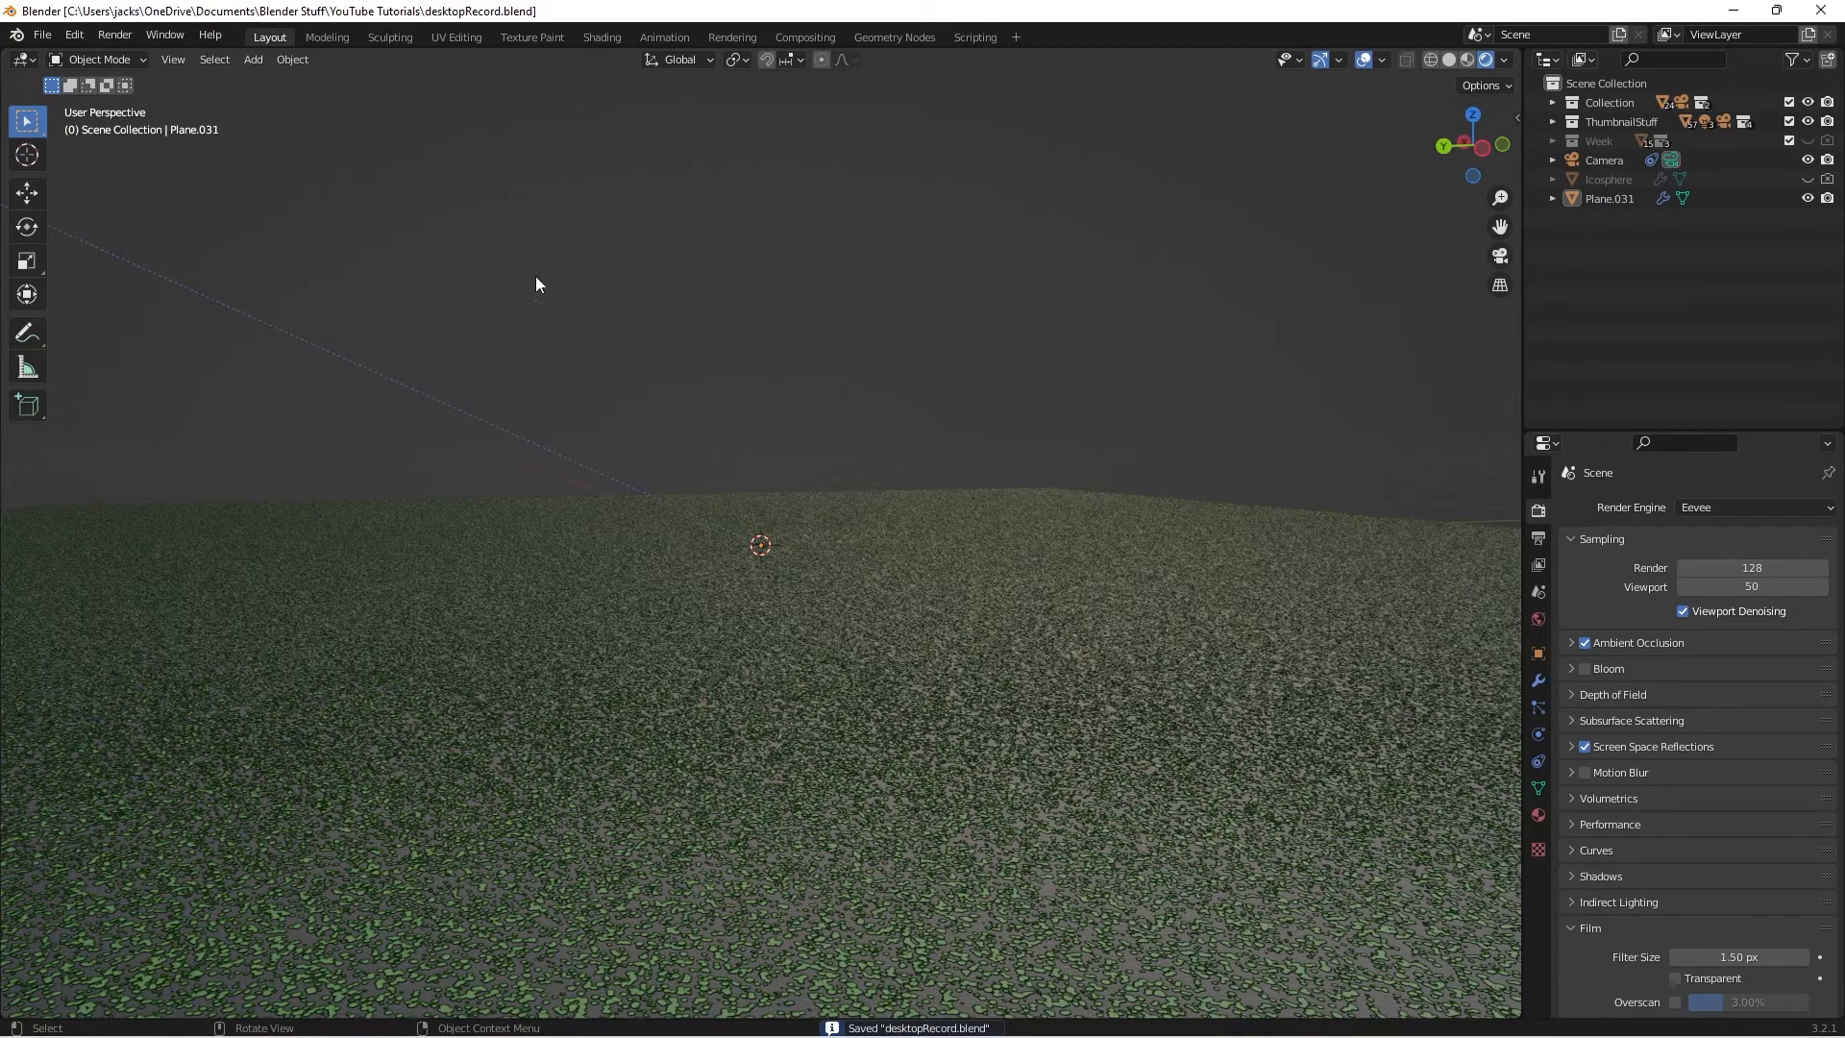
In the Shading workspace, move the lowest Voronoi Texture, Map Range and Invert nodes farther below the other three Voronoi chains
{"action": "left_click", "coordinate": [611, 42]}
{"action": "middle_click_drag", "start_coordinate": [672, 465], "coordinate": [977, 411]}
{"action": "scroll", "coordinate": [589, 519], "scroll_direction": "down", "scroll_amount": 2}
{"action": "middle_click_drag", "start_coordinate": [589, 519], "coordinate": [1412, 529]}
{"action": "scroll", "coordinate": [1082, 675], "scroll_direction": "down", "scroll_amount": 3}
{"action": "middle_click_drag", "start_coordinate": [1040, 701], "coordinate": [1058, 566]}
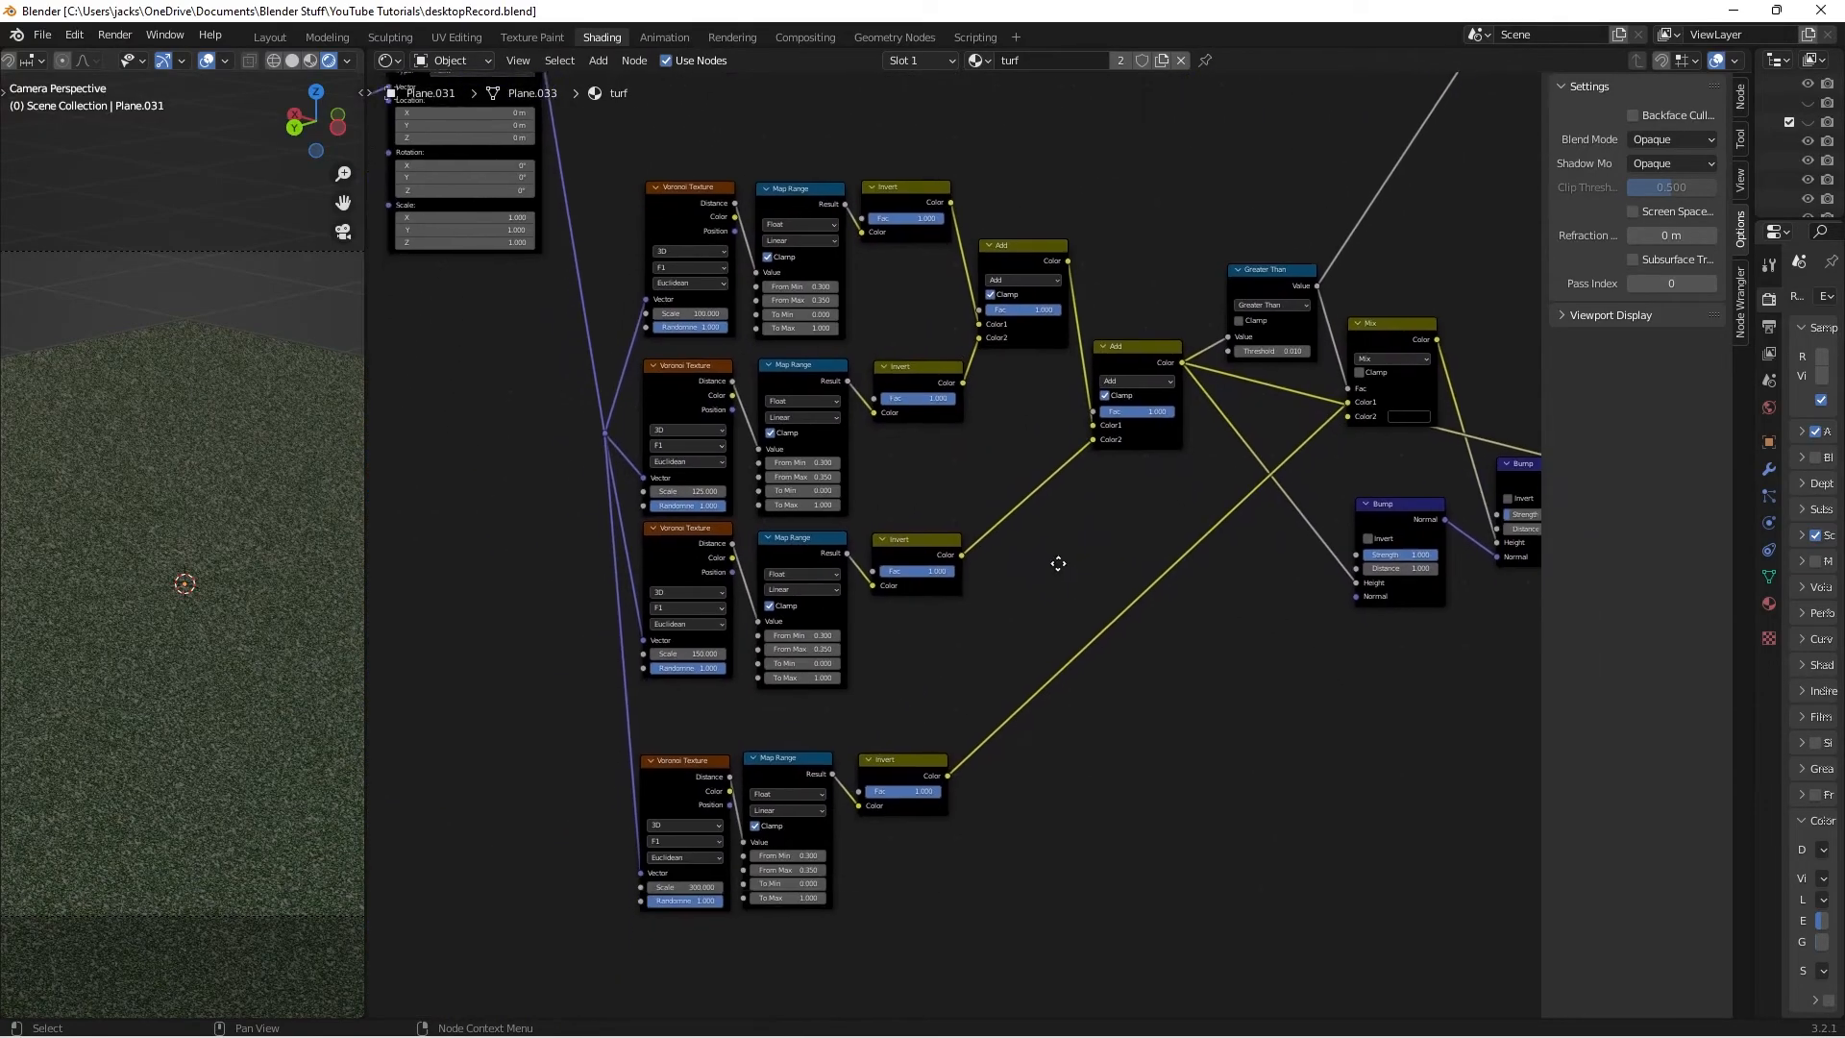
{"action": "scroll", "coordinate": [1058, 565], "scroll_direction": "down", "scroll_amount": 1}
{"action": "left_click_drag", "start_coordinate": [669, 740], "coordinate": [1078, 776]}
{"action": "key", "text": "g"}
{"action": "left_click", "coordinate": [939, 882]}
{"action": "scroll", "coordinate": [941, 790], "scroll_direction": "up", "scroll_amount": 3}
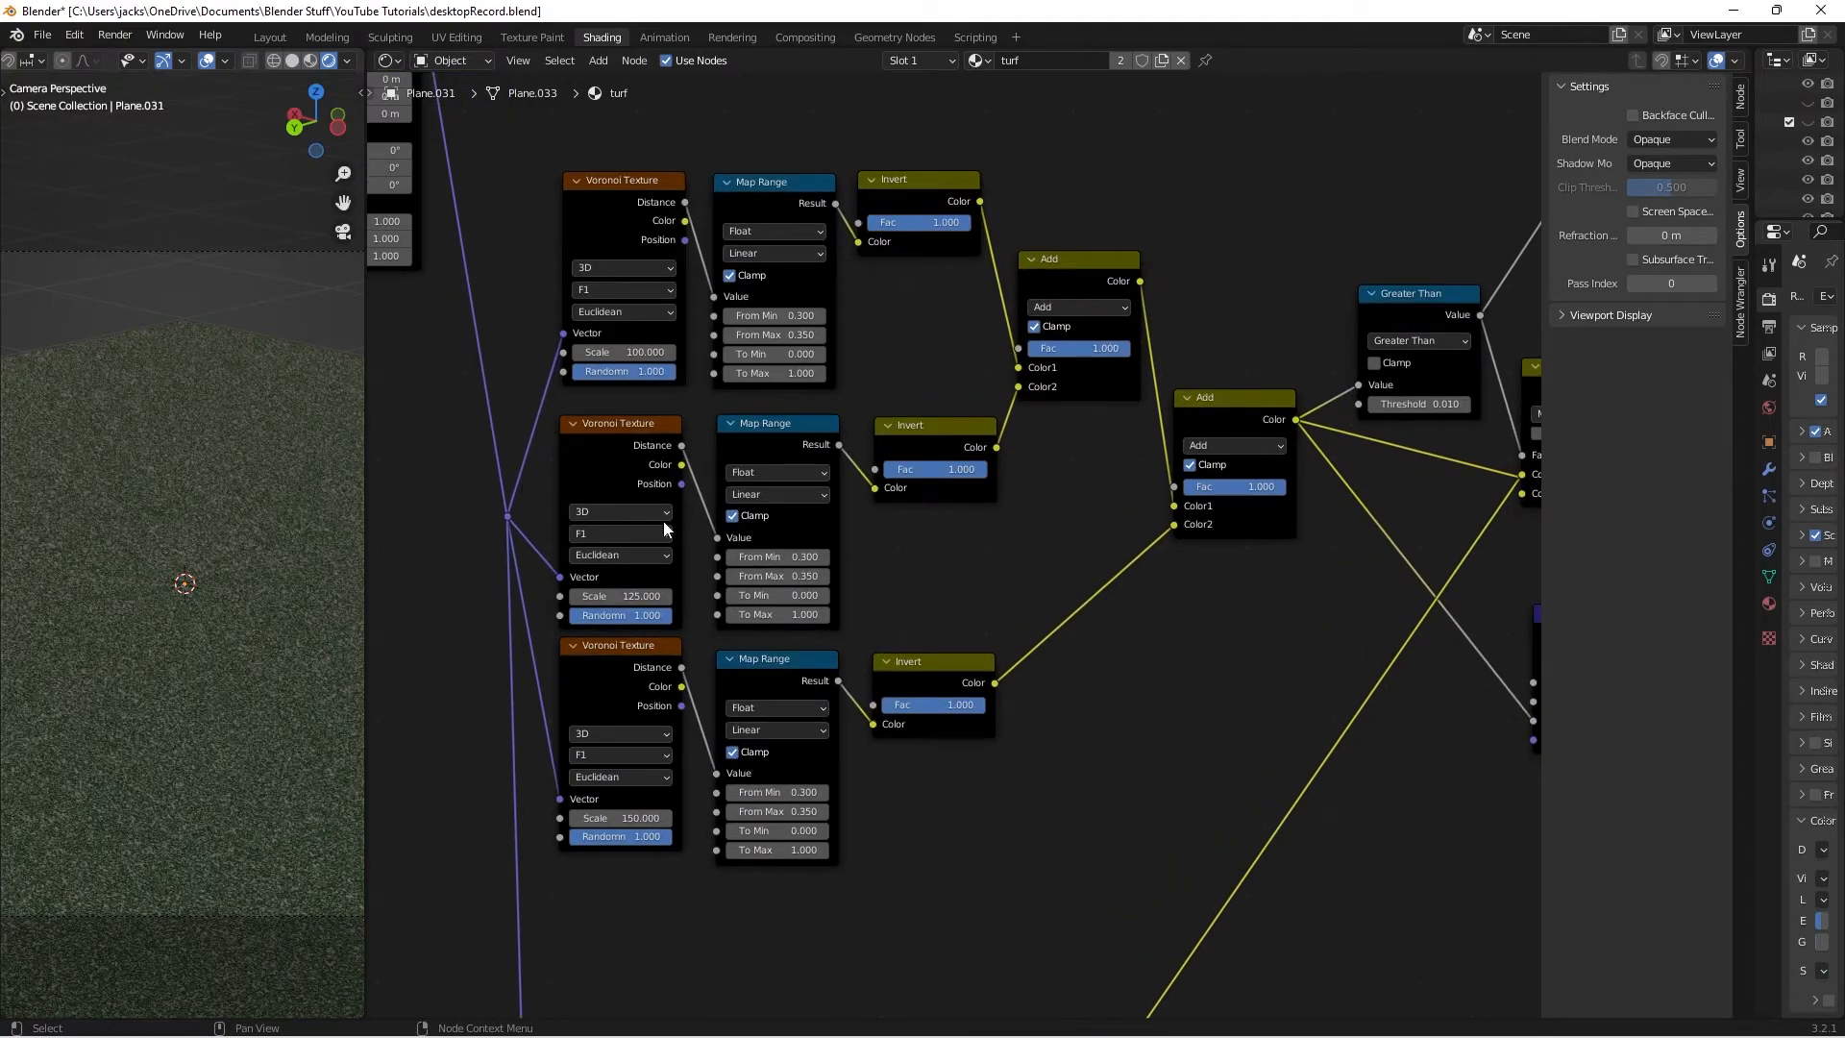
Duplicate the lowest Voronoi Texture, Map Range and Invert chain, place the copy beneath the others and set its Voronoi Scale to 200
{"action": "middle_click_drag", "start_coordinate": [701, 553], "coordinate": [820, 539]}
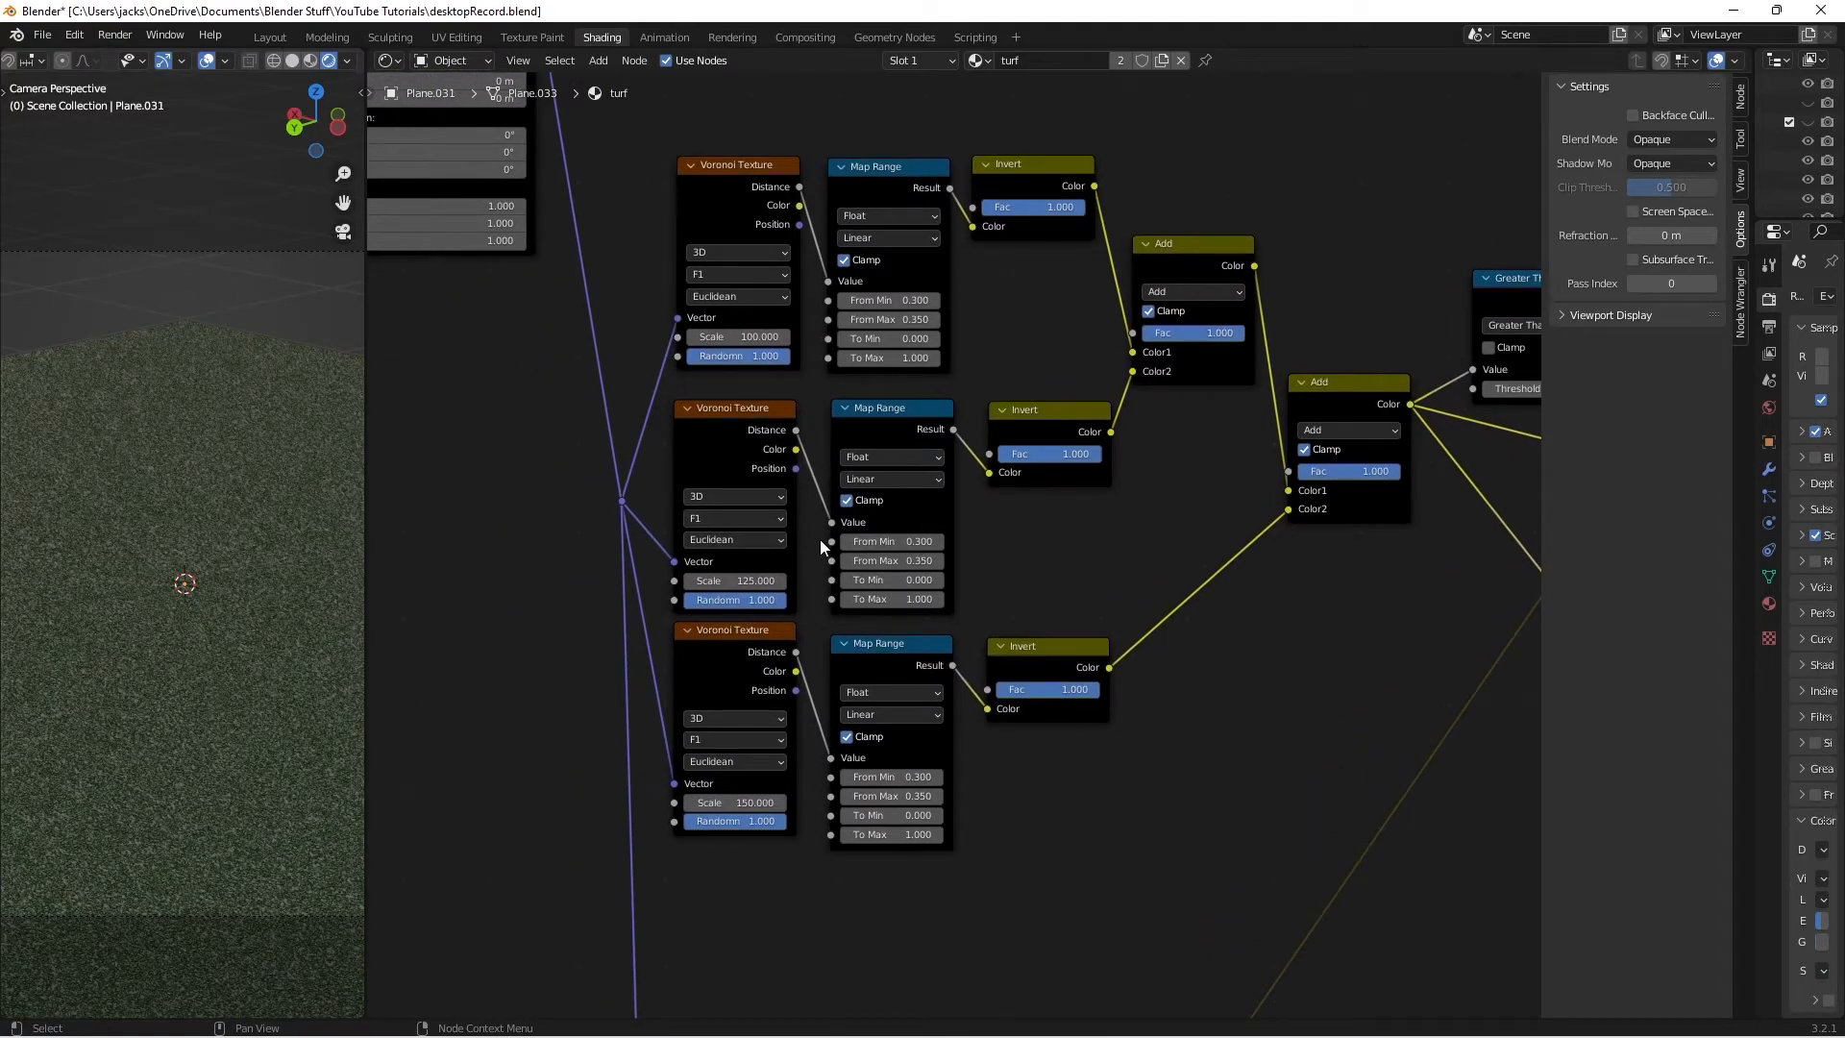
{"action": "key", "text": "Home"}
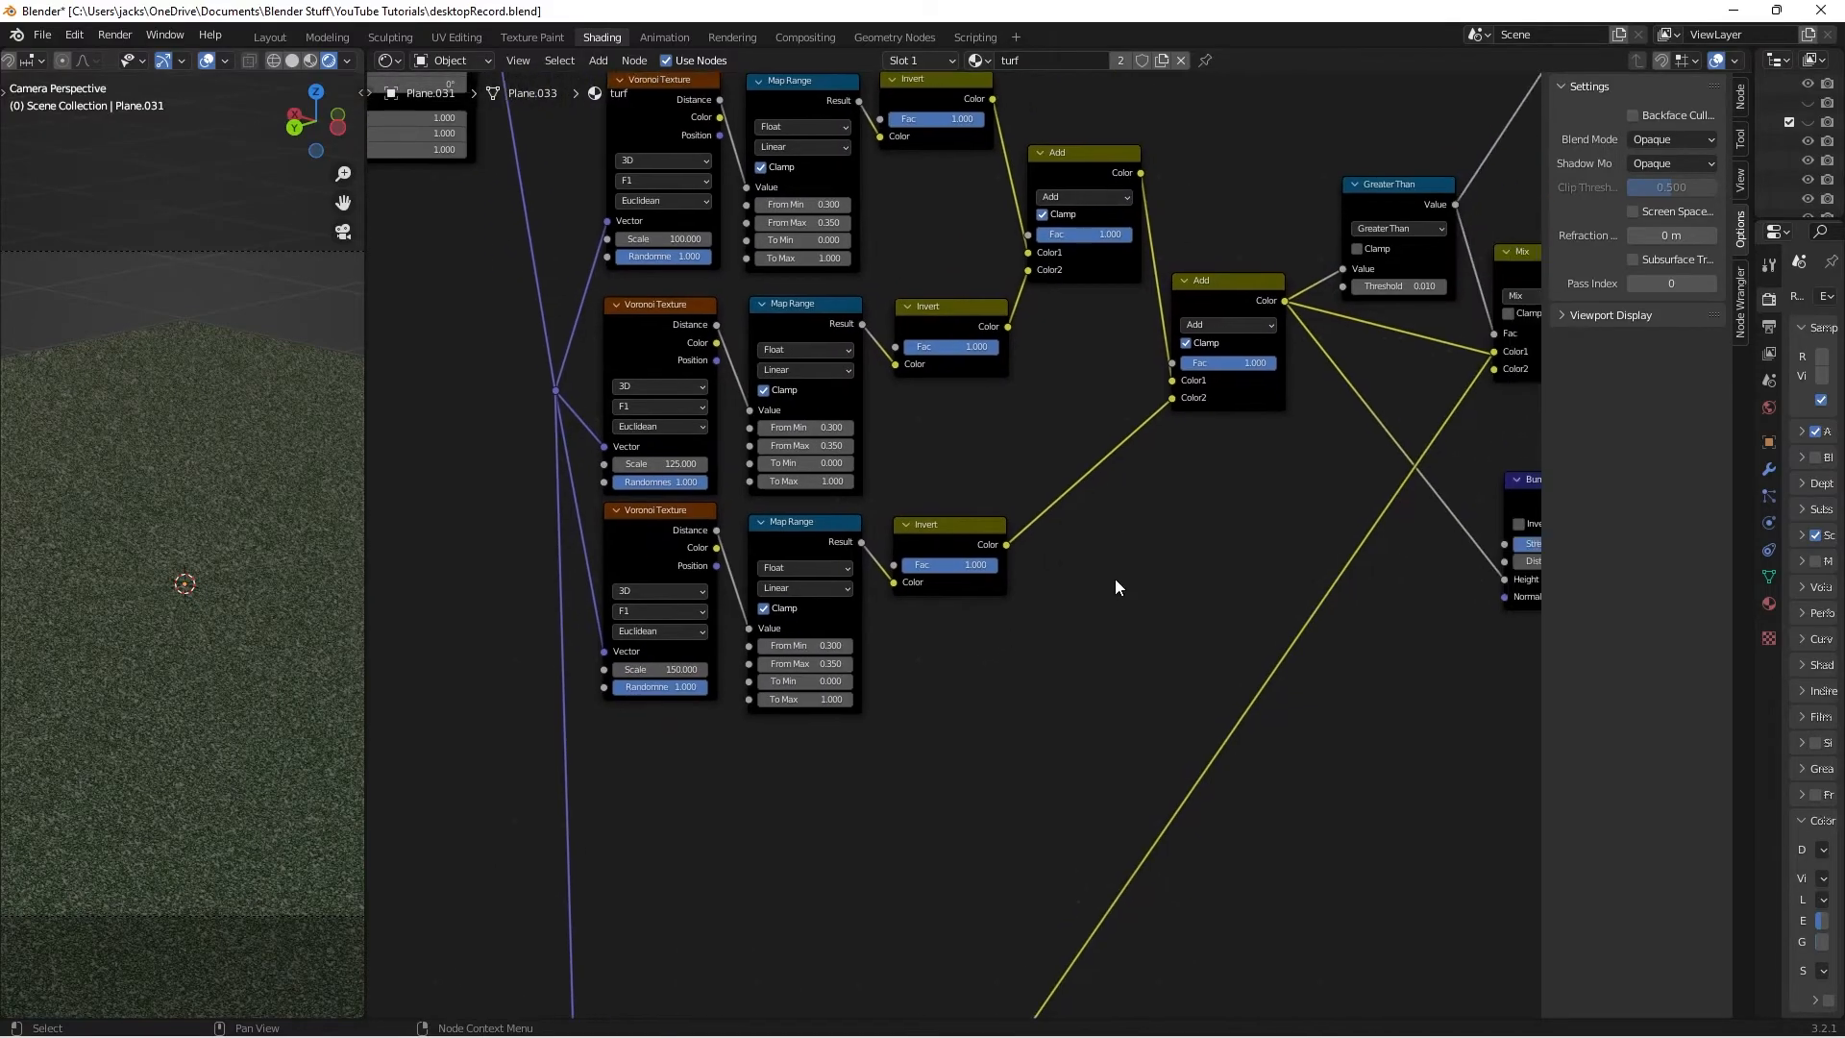
{"action": "middle_click_drag", "start_coordinate": [944, 670], "coordinate": [1021, 645]}
{"action": "left_click_drag", "start_coordinate": [764, 816], "coordinate": [1096, 508]}
{"action": "key", "text": "shift+d"}
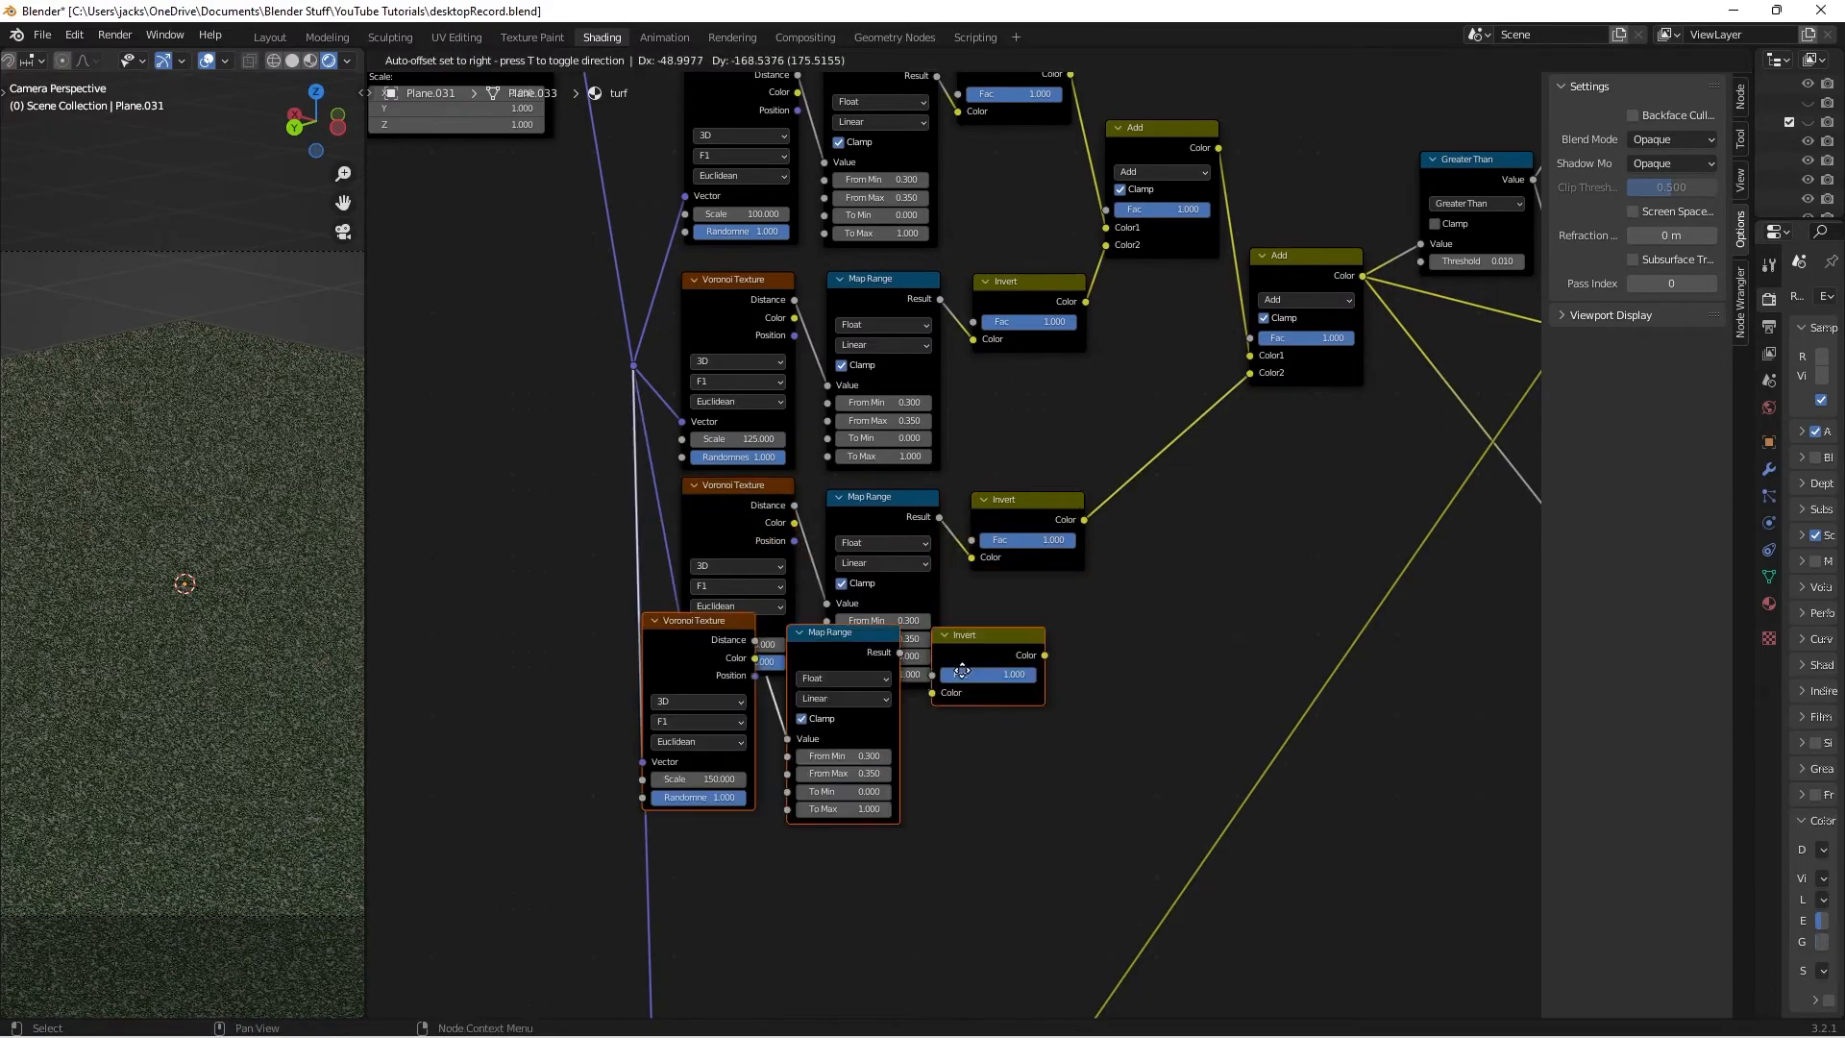
{"action": "left_click", "coordinate": [1000, 694]}
{"action": "left_click", "coordinate": [1034, 660]}
{"action": "middle_click_drag", "start_coordinate": [1034, 660], "coordinate": [1030, 585]}
{"action": "left_click", "coordinate": [728, 807]}
{"action": "type", "text": "200"}
{"action": "key", "text": "Return"}
Duplicate the second Add node and place the copy just below the original
{"action": "middle_click_drag", "start_coordinate": [1328, 232], "coordinate": [1098, 388]}
{"action": "left_click_drag", "start_coordinate": [1098, 389], "coordinate": [1083, 389]}
{"action": "left_click", "coordinate": [997, 623]}
{"action": "left_click", "coordinate": [1068, 345]}
{"action": "key", "text": "shift+d"}
{"action": "left_click", "coordinate": [1055, 561]}
Gather the second Add node's outgoing links into one reroute and position it between that Add and the Mix node
{"action": "middle_click_drag", "start_coordinate": [1155, 466], "coordinate": [1017, 510]}
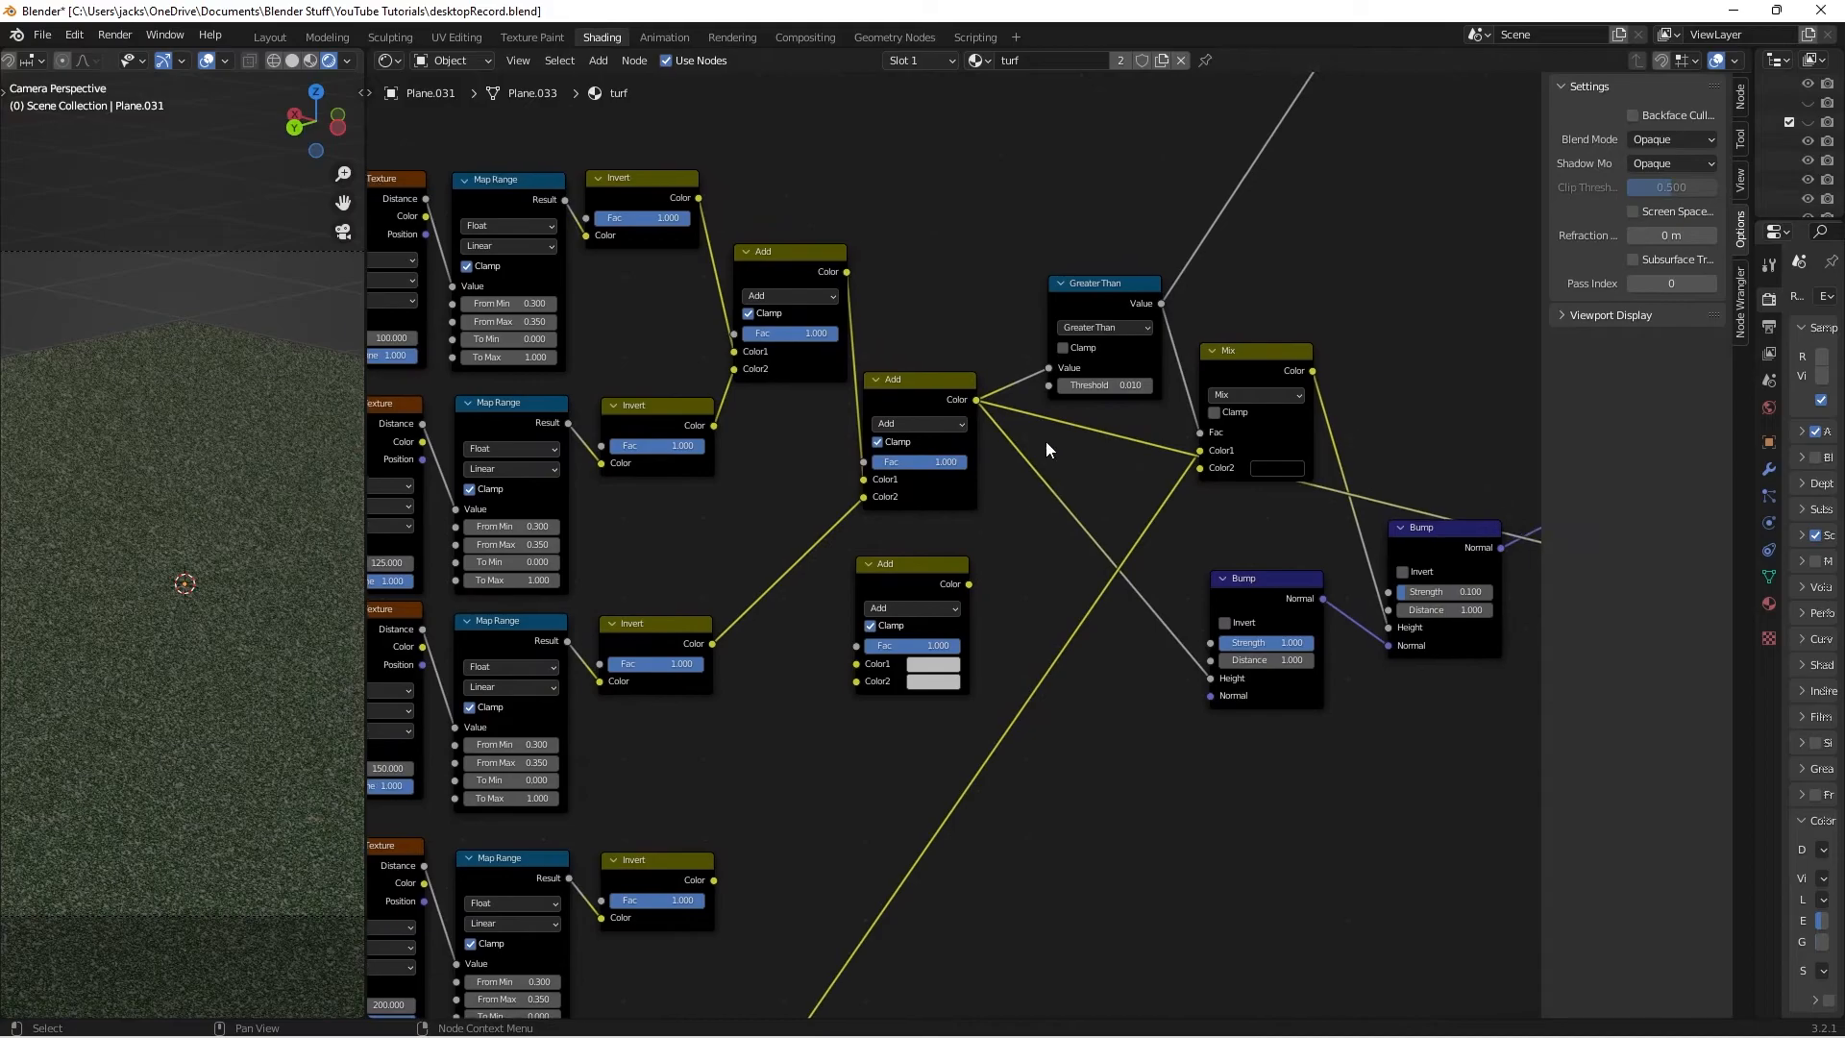
{"action": "right_click_drag", "start_coordinate": [1029, 363], "coordinate": [1047, 428], "text": "shift"}
{"action": "key", "text": "g"}
{"action": "left_click", "coordinate": [1090, 486]}
Insert the copied Add node between the second Add and the reroute, feed the lowest Invert into its Color2, and preview its output
{"action": "left_click_drag", "start_coordinate": [899, 589], "coordinate": [1063, 484]}
{"action": "left_click_drag", "start_coordinate": [714, 880], "coordinate": [1011, 583]}
{"action": "mouse_move", "coordinate": [1077, 467]}
{"action": "left_mouse_down"}
{"action": "mouse_move", "coordinate": [1098, 447]}
{"action": "mouse_move", "coordinate": [1084, 468]}
{"action": "left_mouse_up"}
{"action": "left_click", "coordinate": [1083, 458], "text": "shift"}
{"action": "left_click", "coordinate": [1080, 452], "text": "ctrl+shift"}
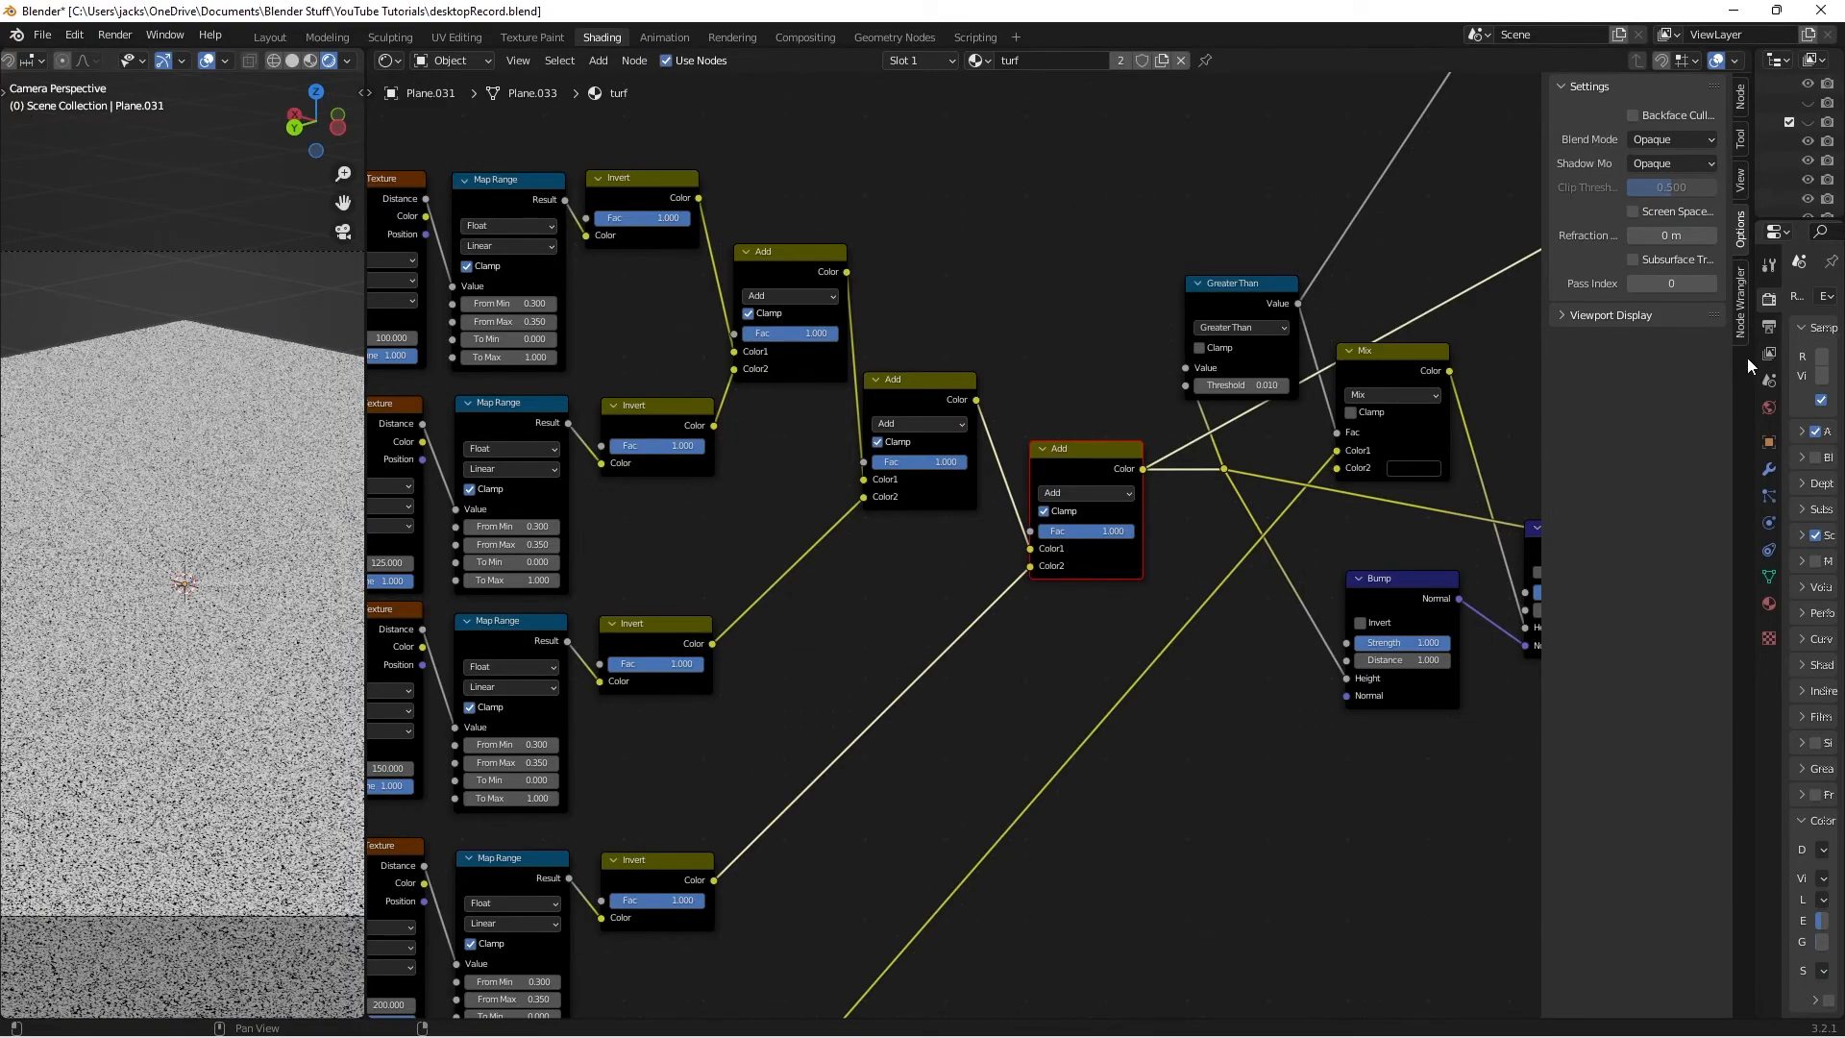
Widen the properties area to switch the render engine to Cycles, and preview the Principled BSDF on the plane
{"action": "left_click_drag", "start_coordinate": [1753, 358], "coordinate": [1576, 358]}
{"action": "left_click", "coordinate": [1747, 293]}
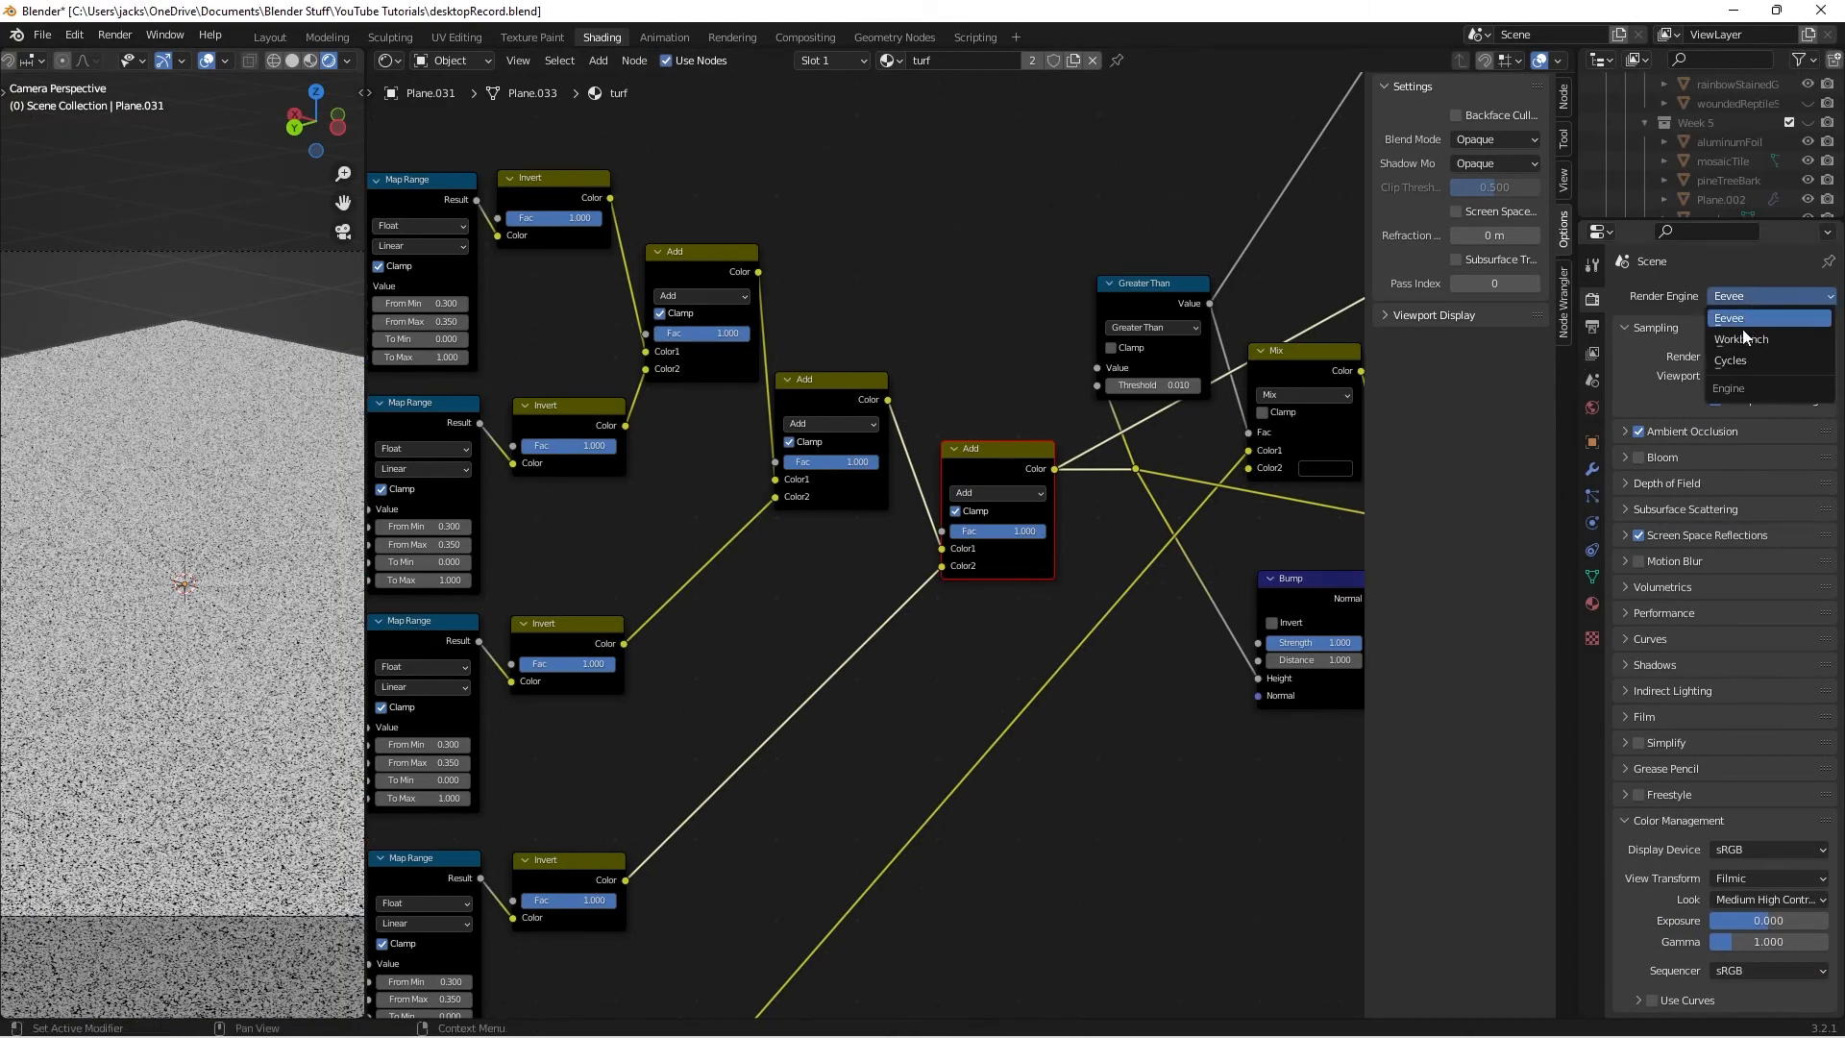
{"action": "left_click", "coordinate": [1739, 360]}
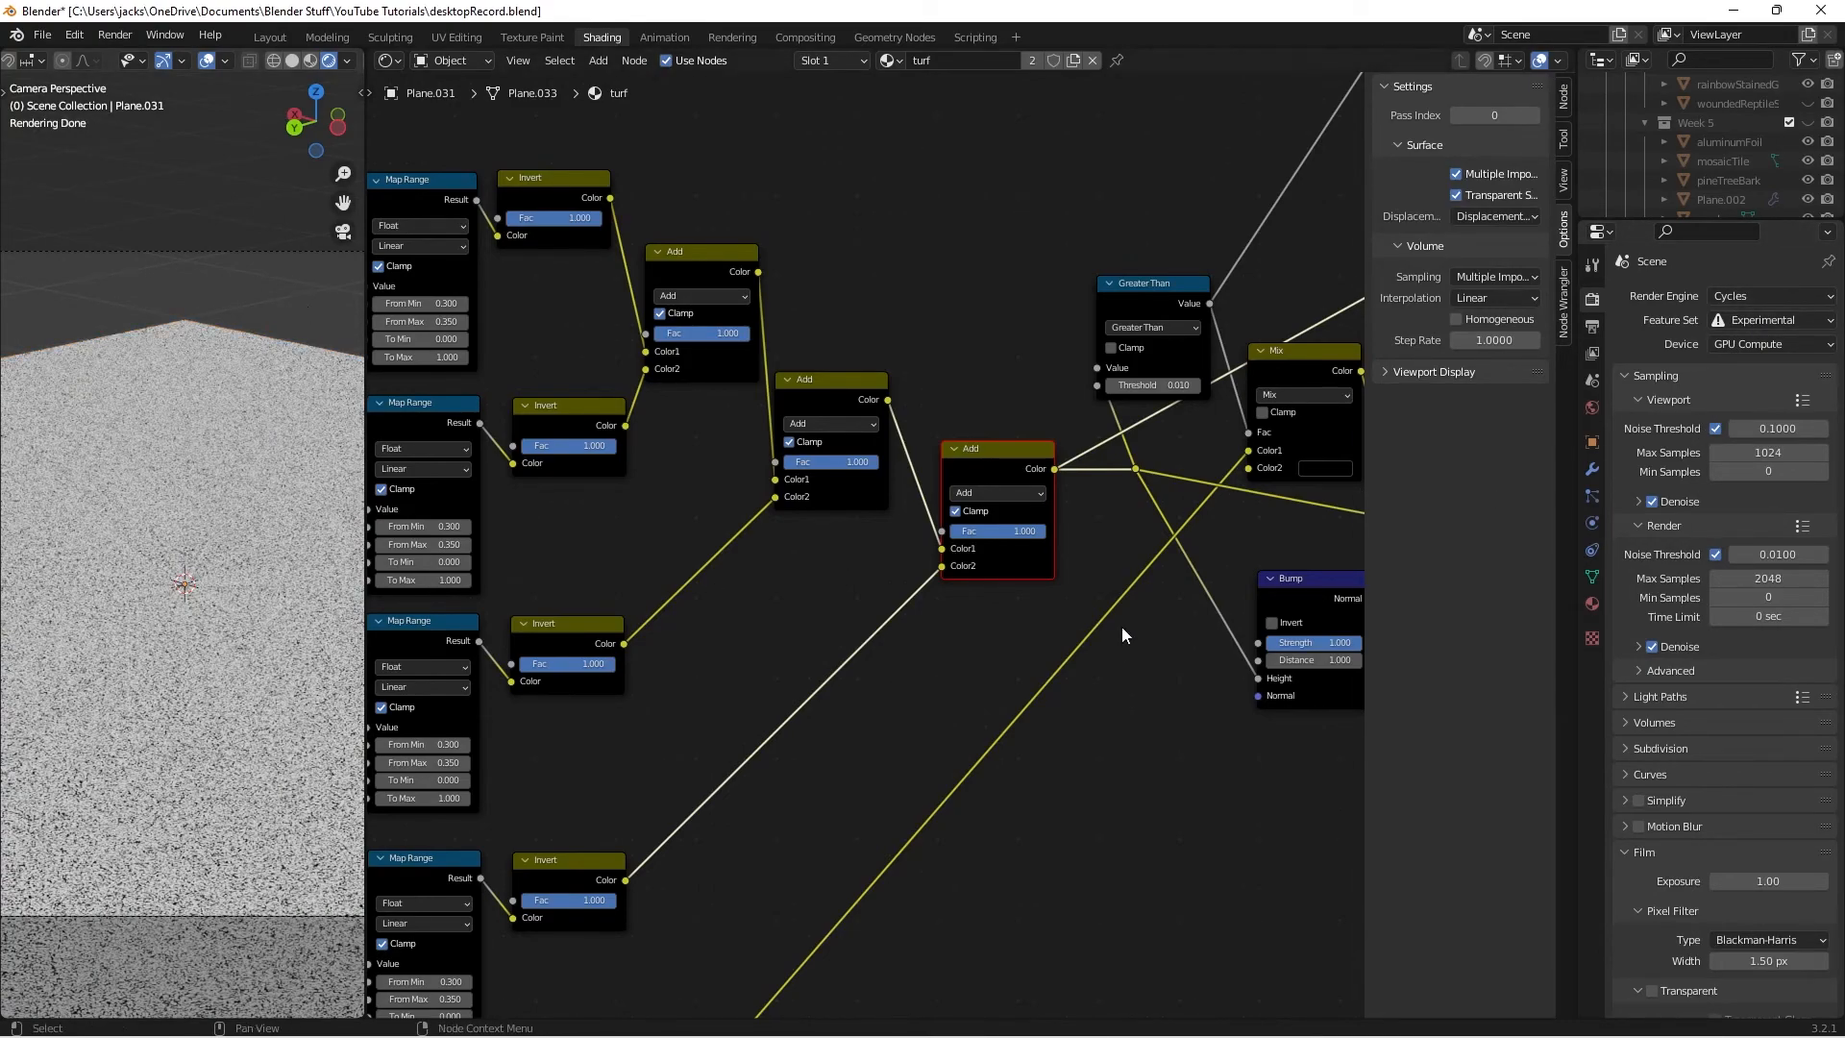
{"action": "middle_click_drag", "start_coordinate": [1349, 471], "coordinate": [765, 667]}
{"action": "left_click", "coordinate": [1250, 157], "text": "ctrl+shift"}
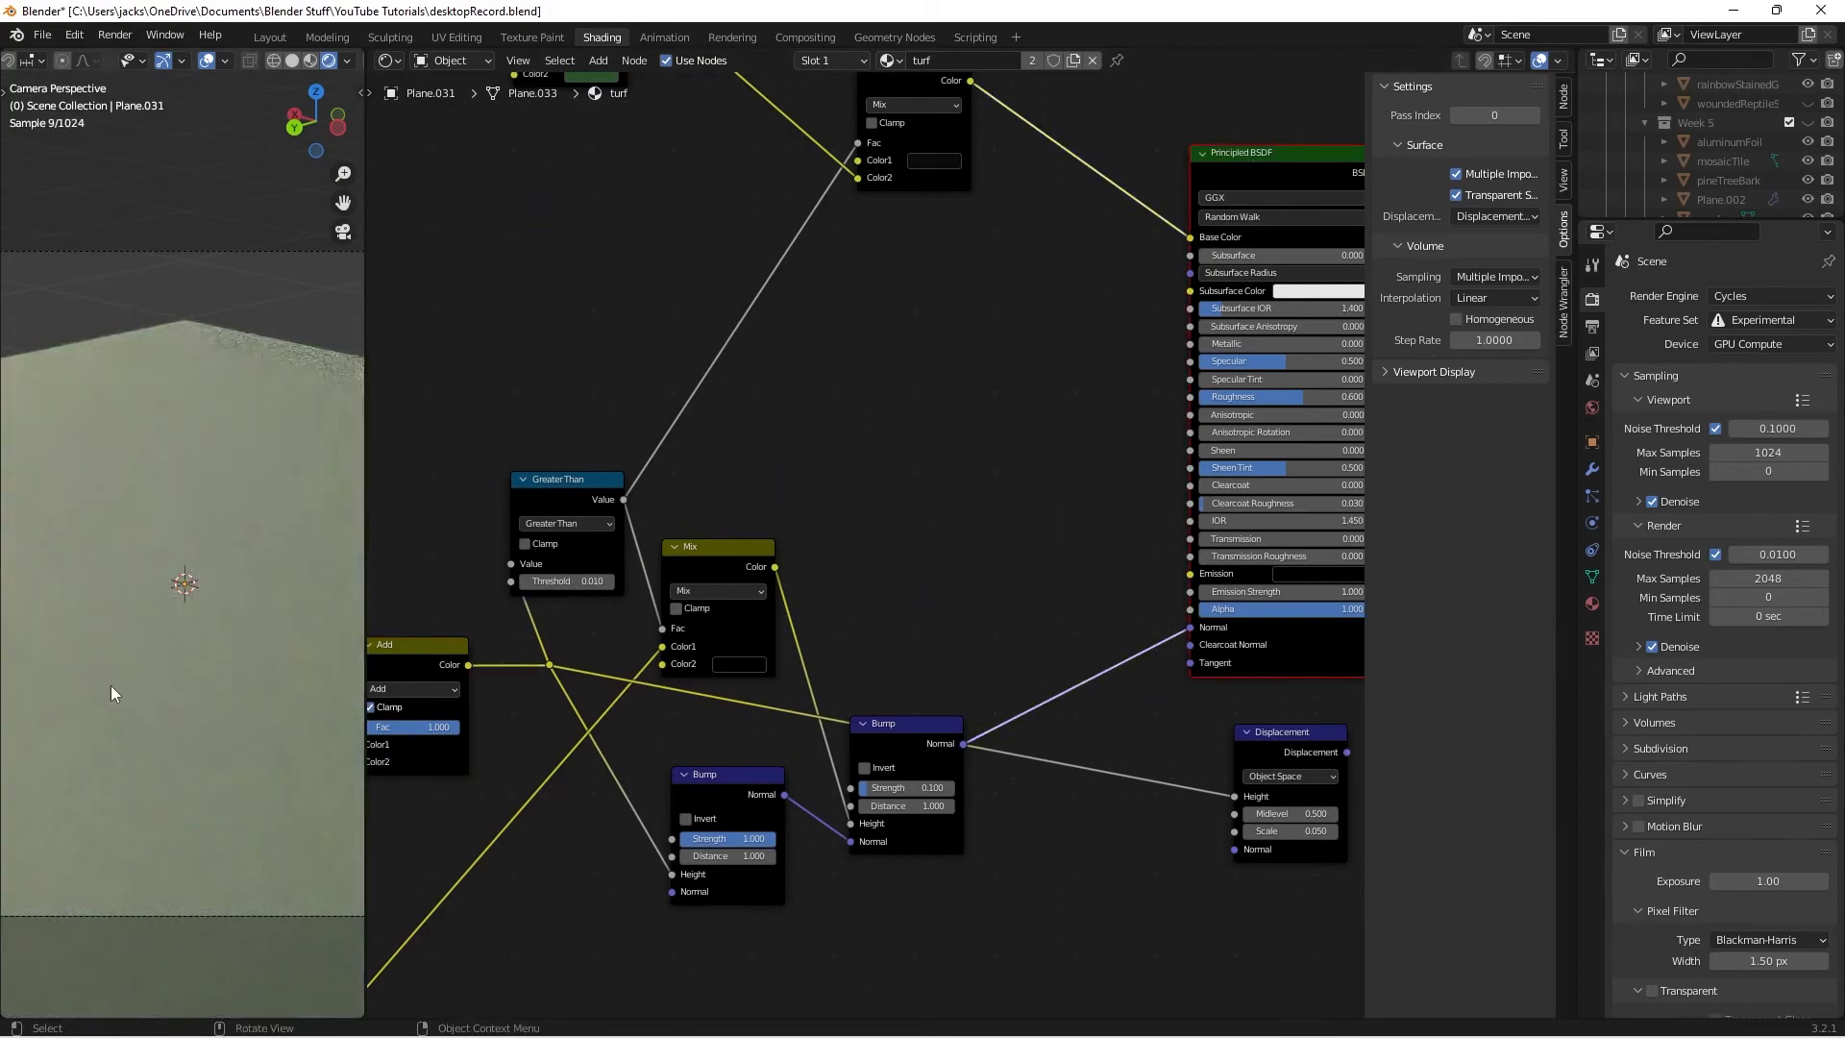
Check the turf plane from a low angle in the Layout workspace, then deselect it and save the file
{"action": "left_click", "coordinate": [197, 596]}
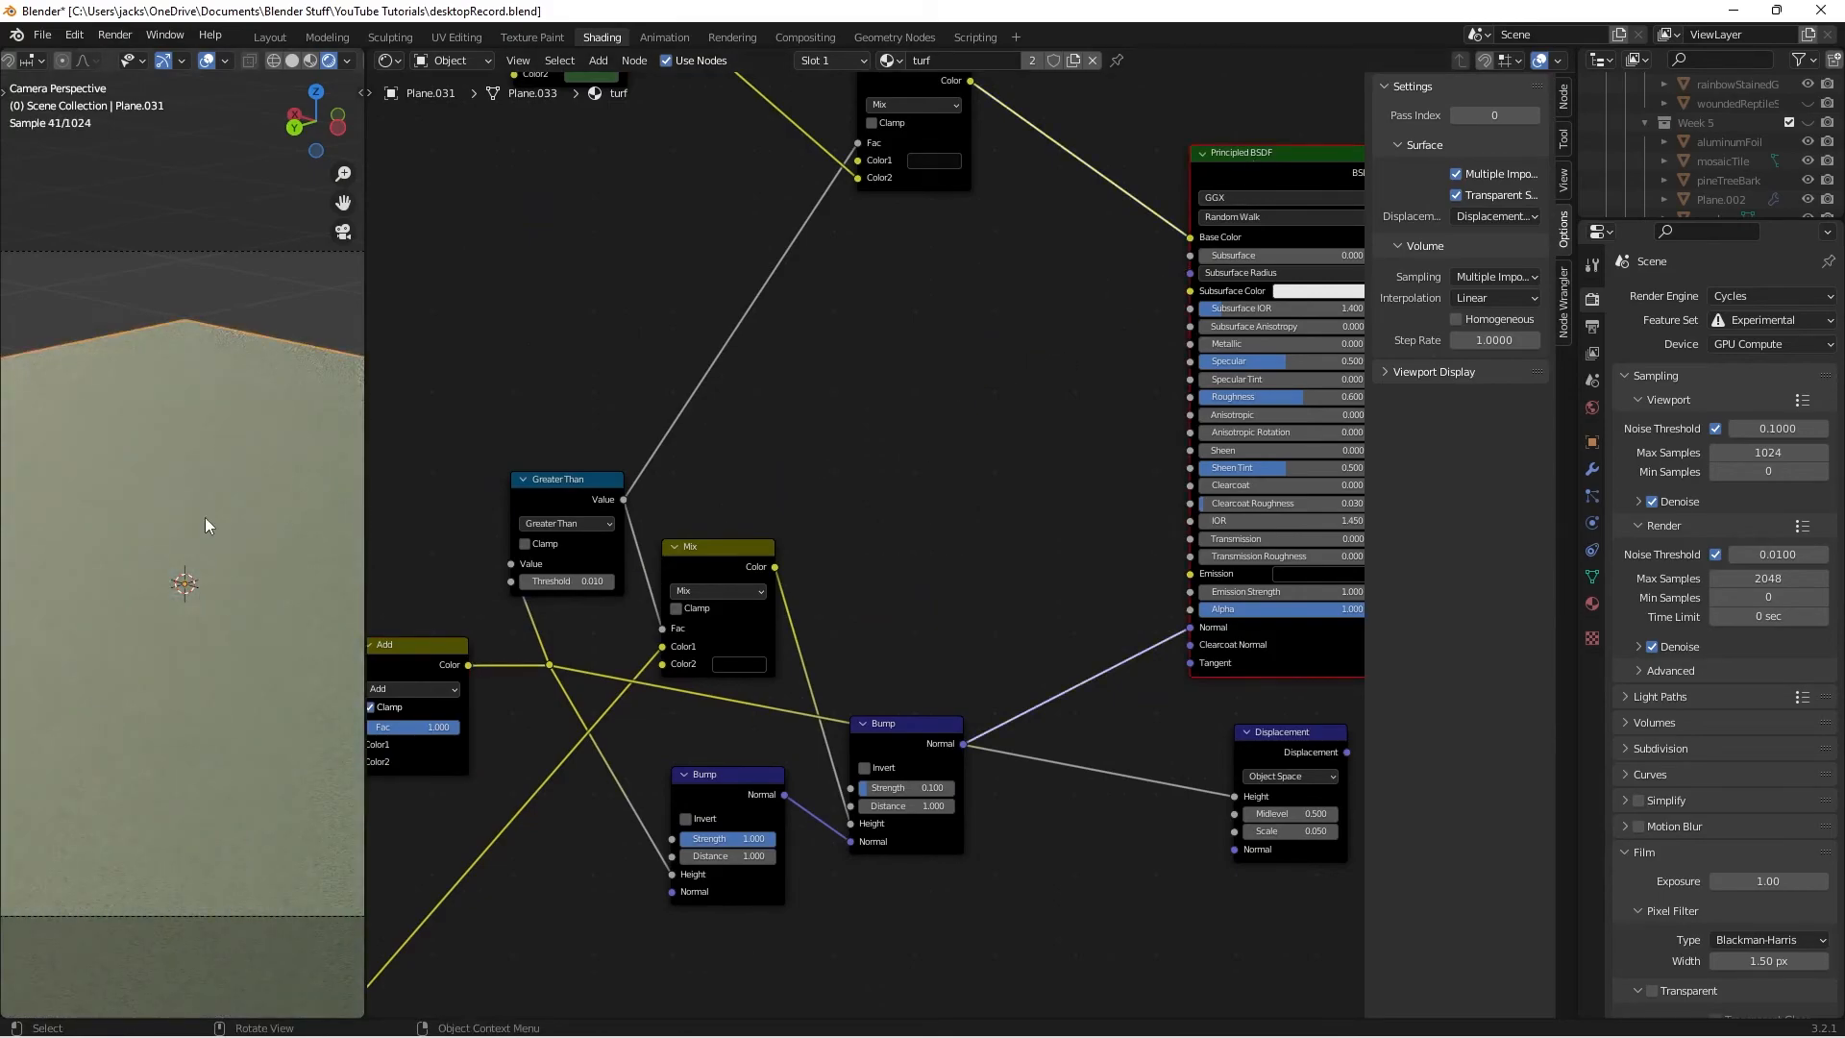
{"action": "left_click", "coordinate": [270, 38]}
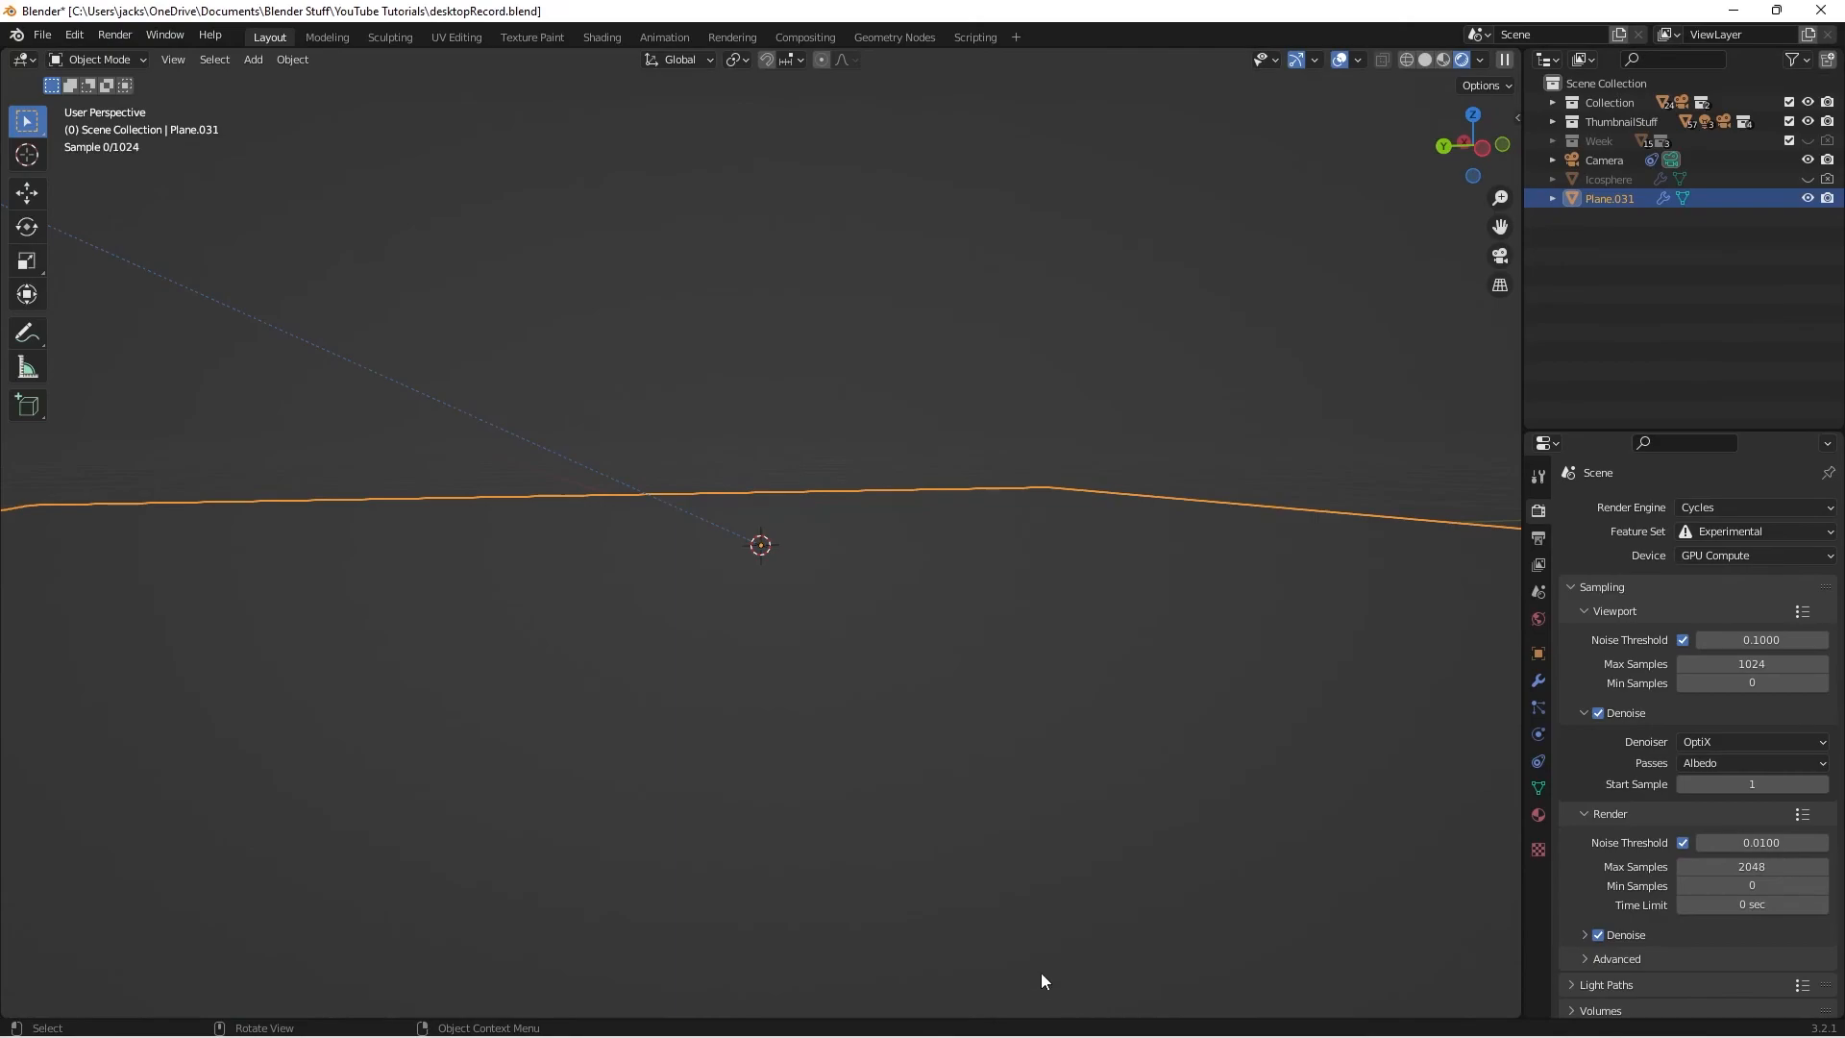
{"action": "middle_click_drag", "start_coordinate": [846, 771], "coordinate": [861, 798]}
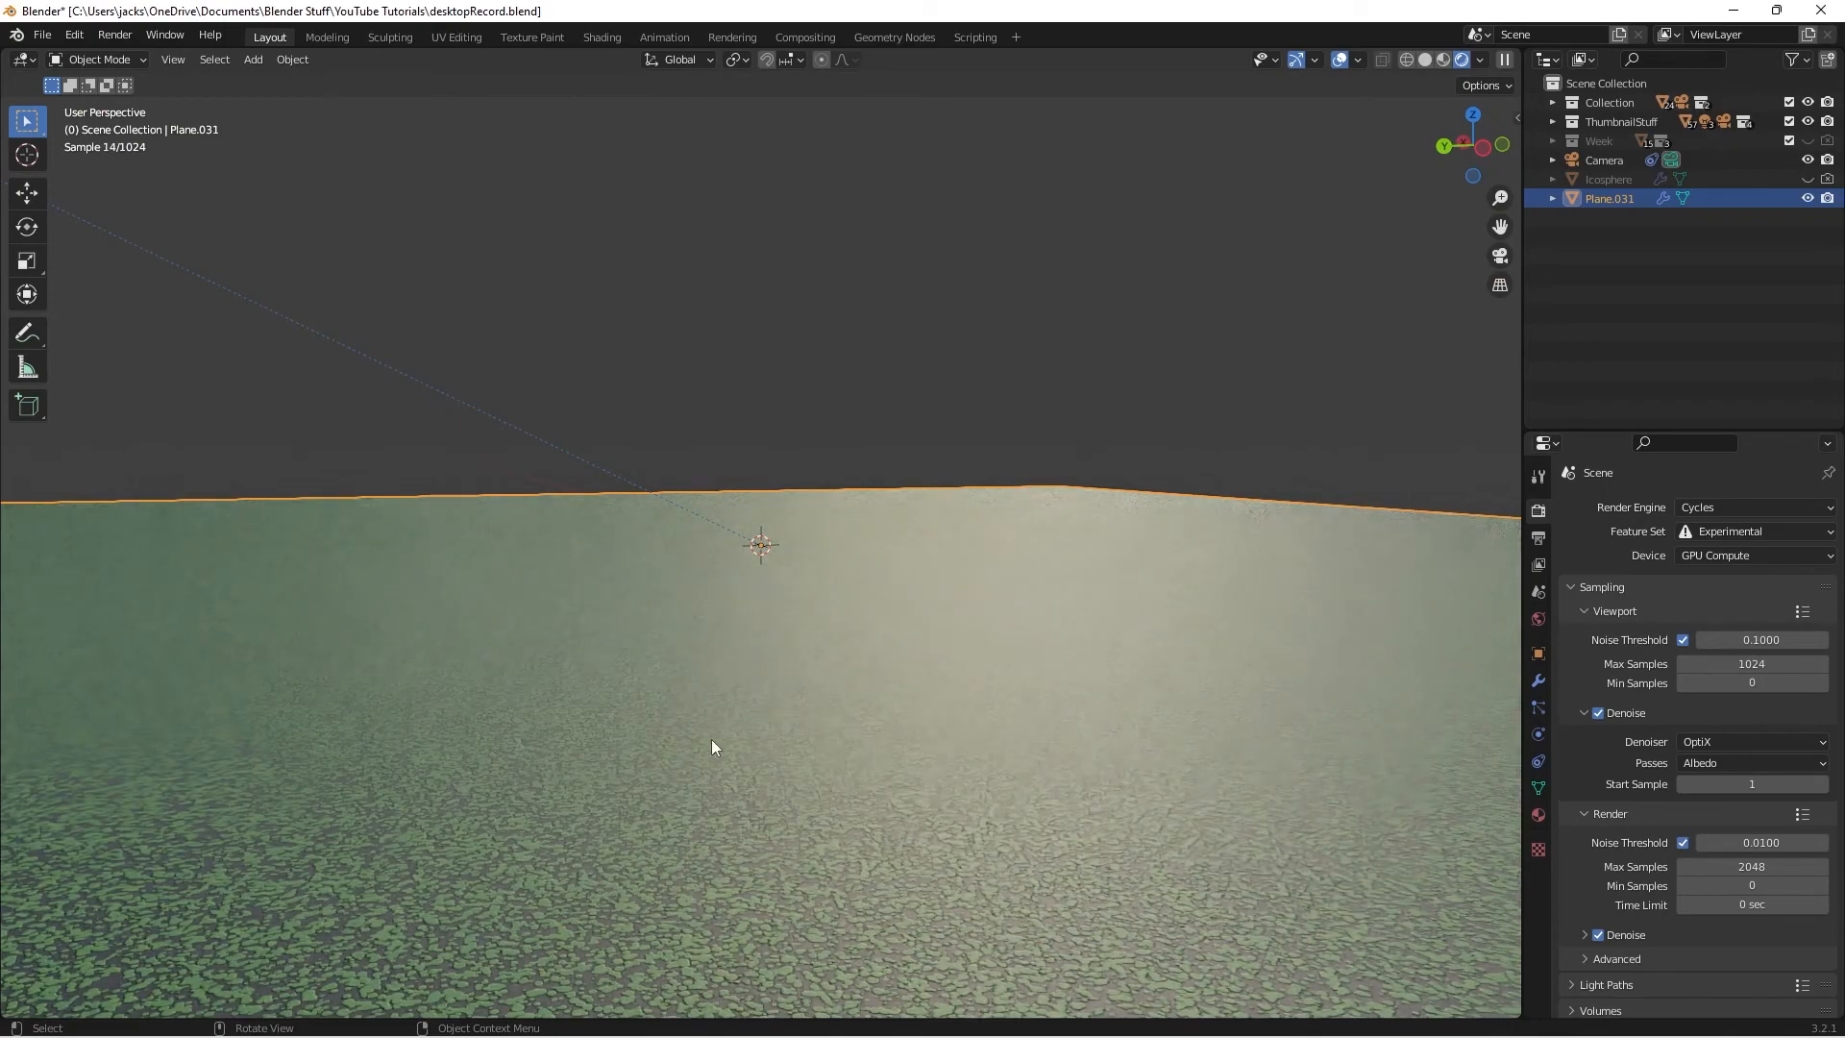
{"action": "left_click", "coordinate": [394, 467]}
{"action": "key", "text": "ctrl+s"}
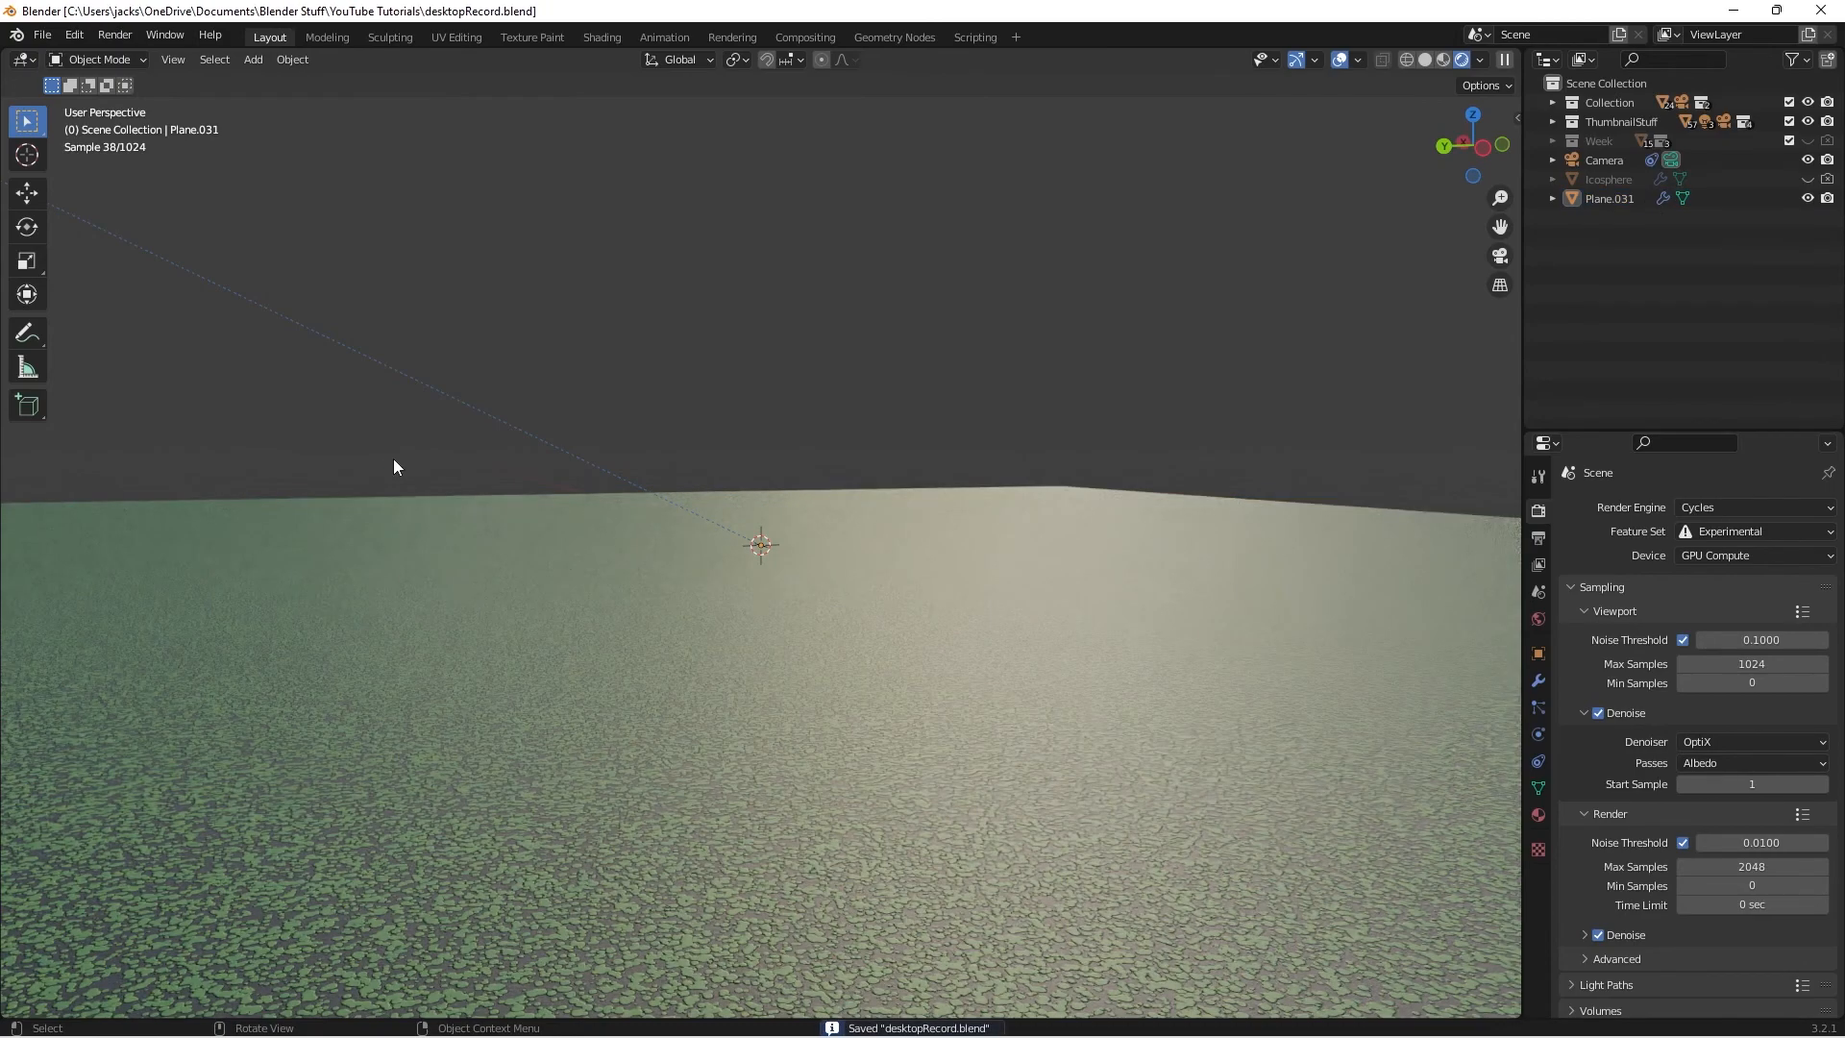
{"action": "left_click", "coordinate": [394, 520]}
{"action": "left_click", "coordinate": [453, 469]}
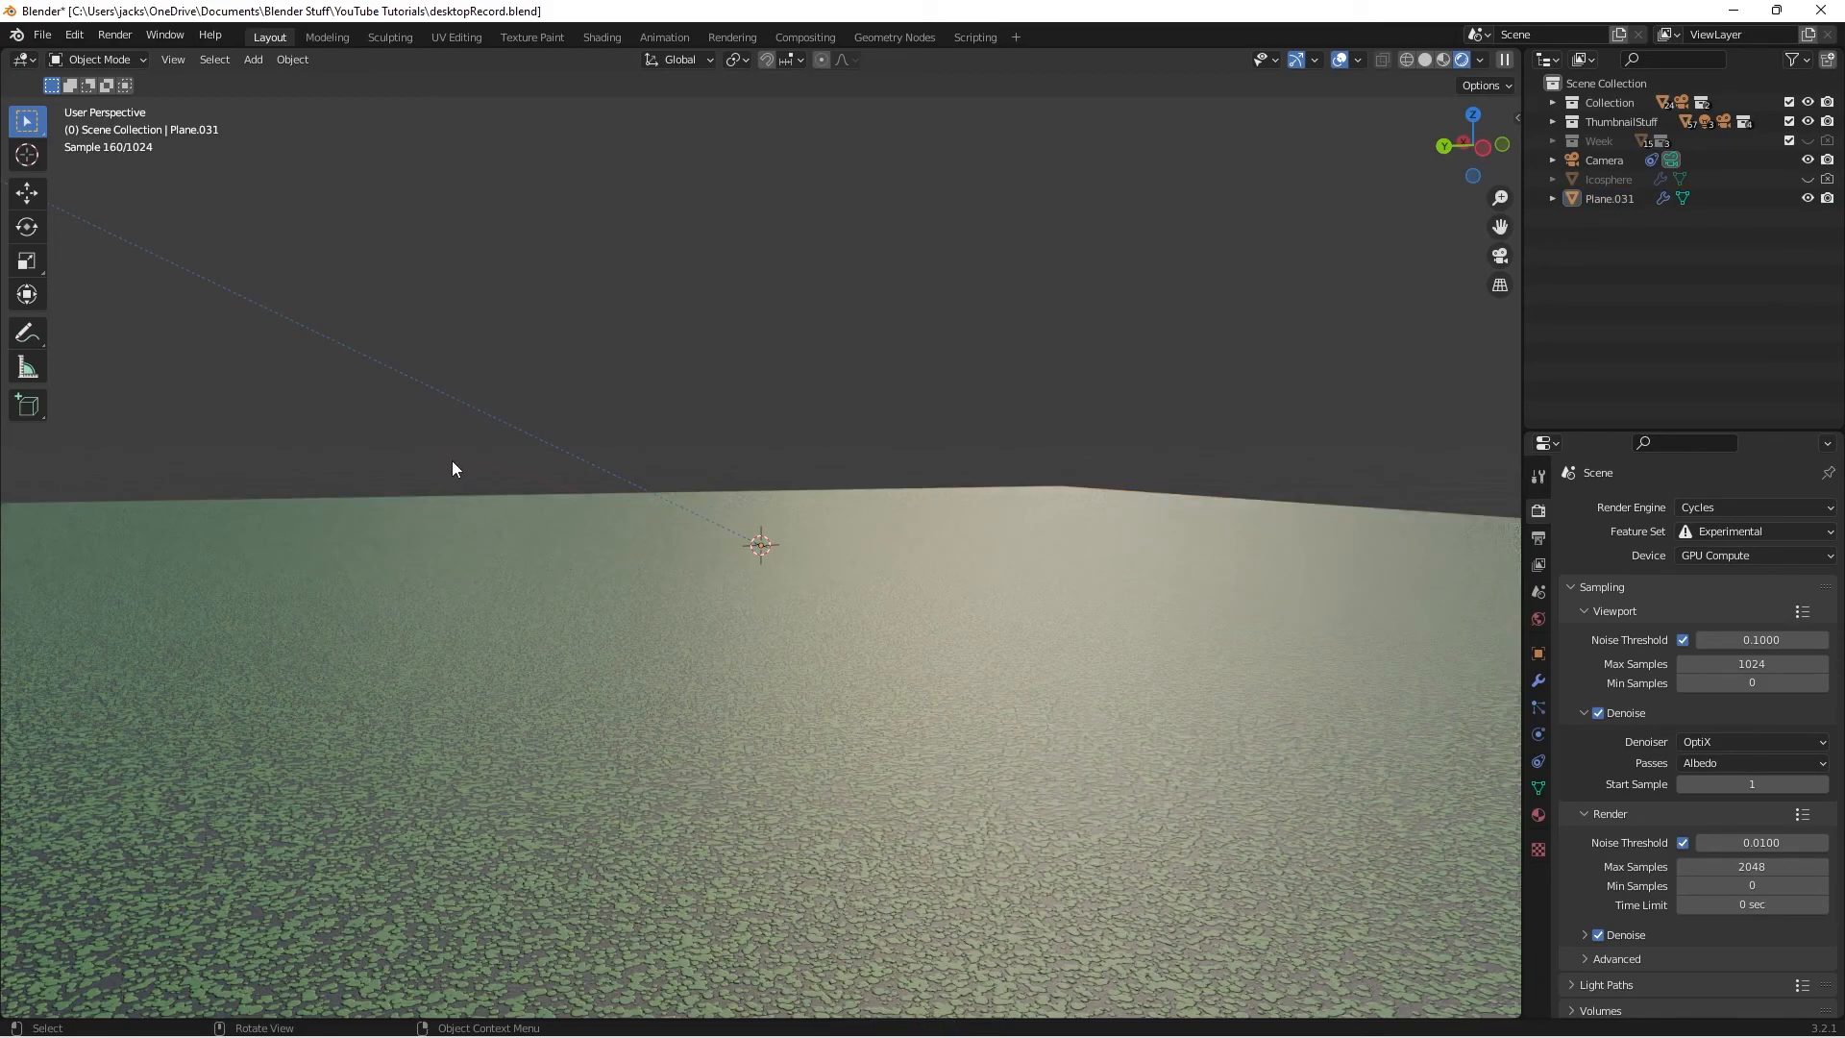
{"action": "key", "text": "ctrl+s"}
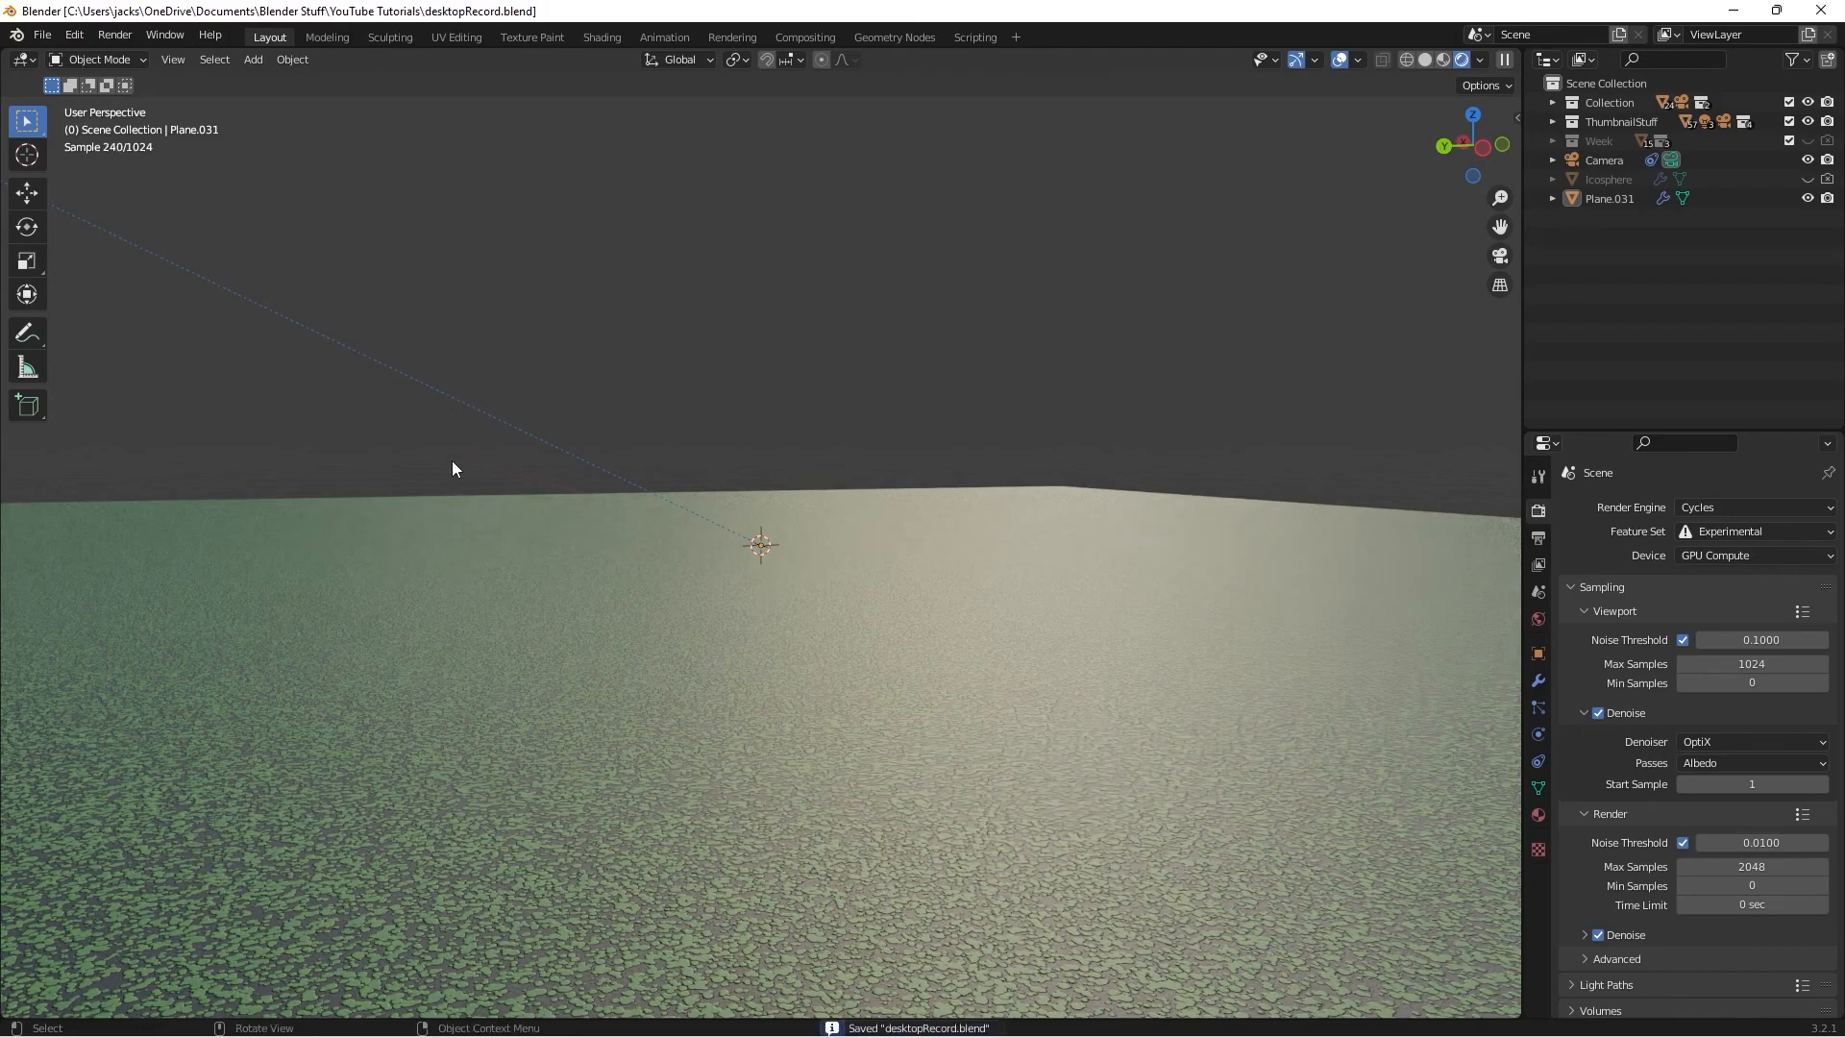